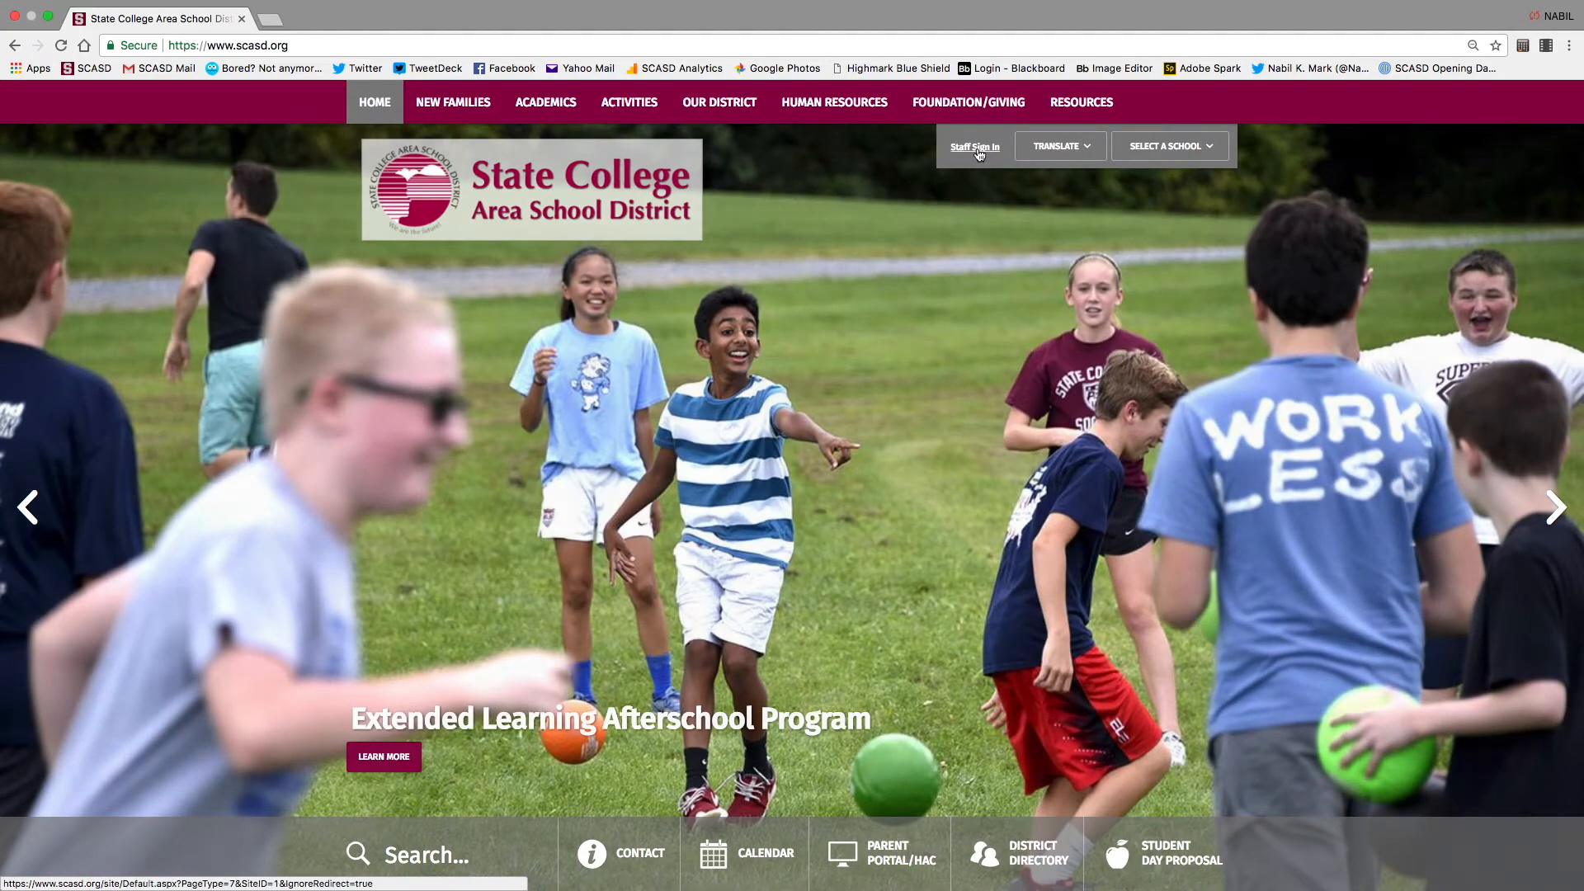
Sign in through Staff Sign In with the staff user name and password
click(976, 148)
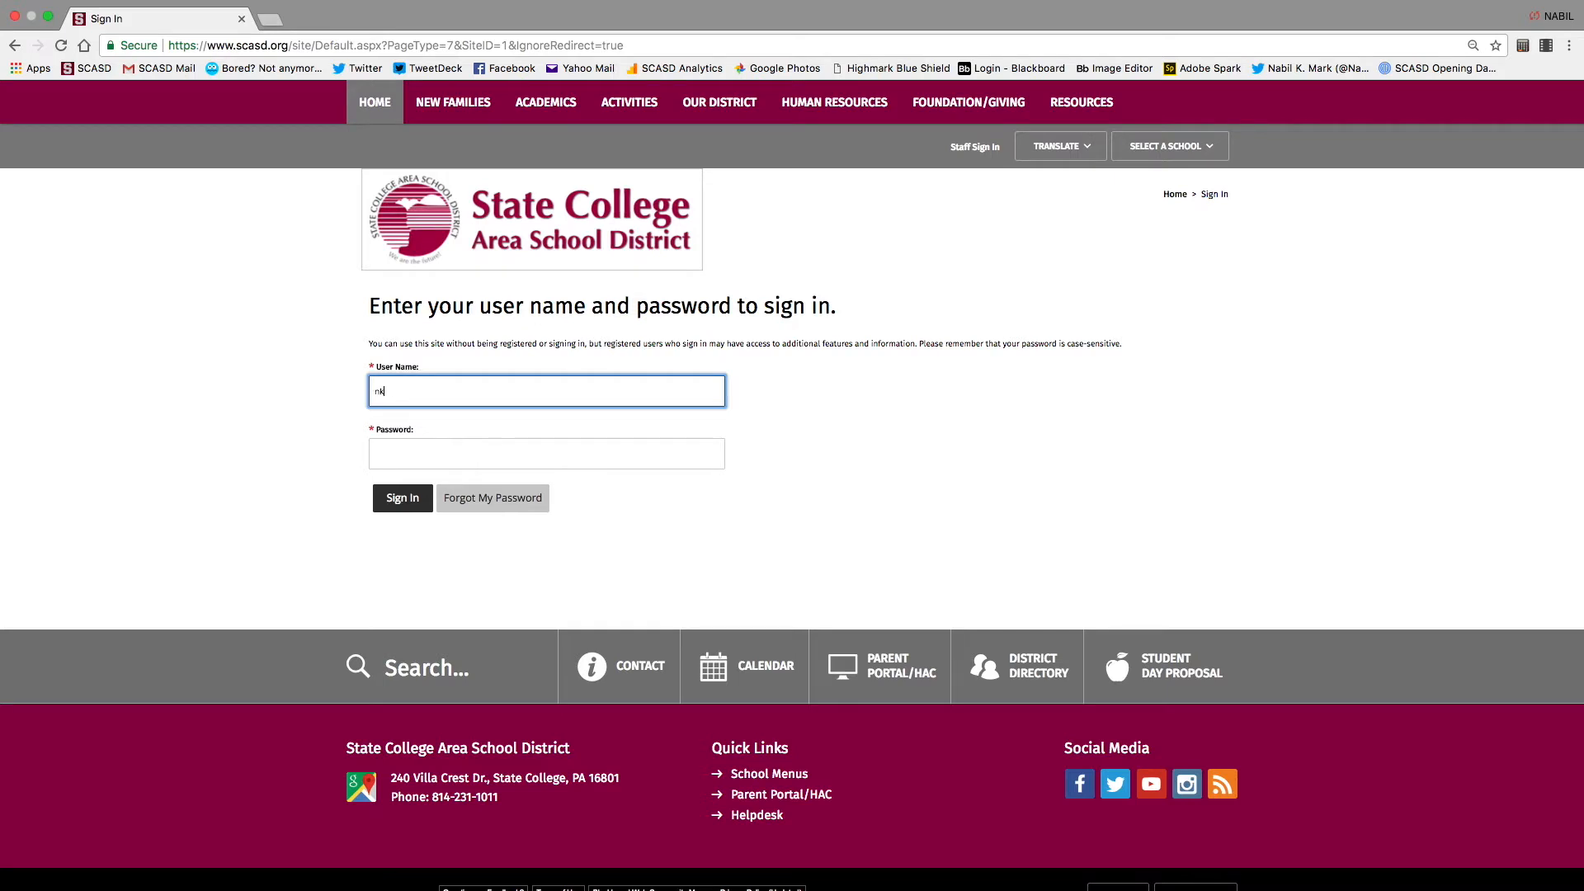
key(Tab)
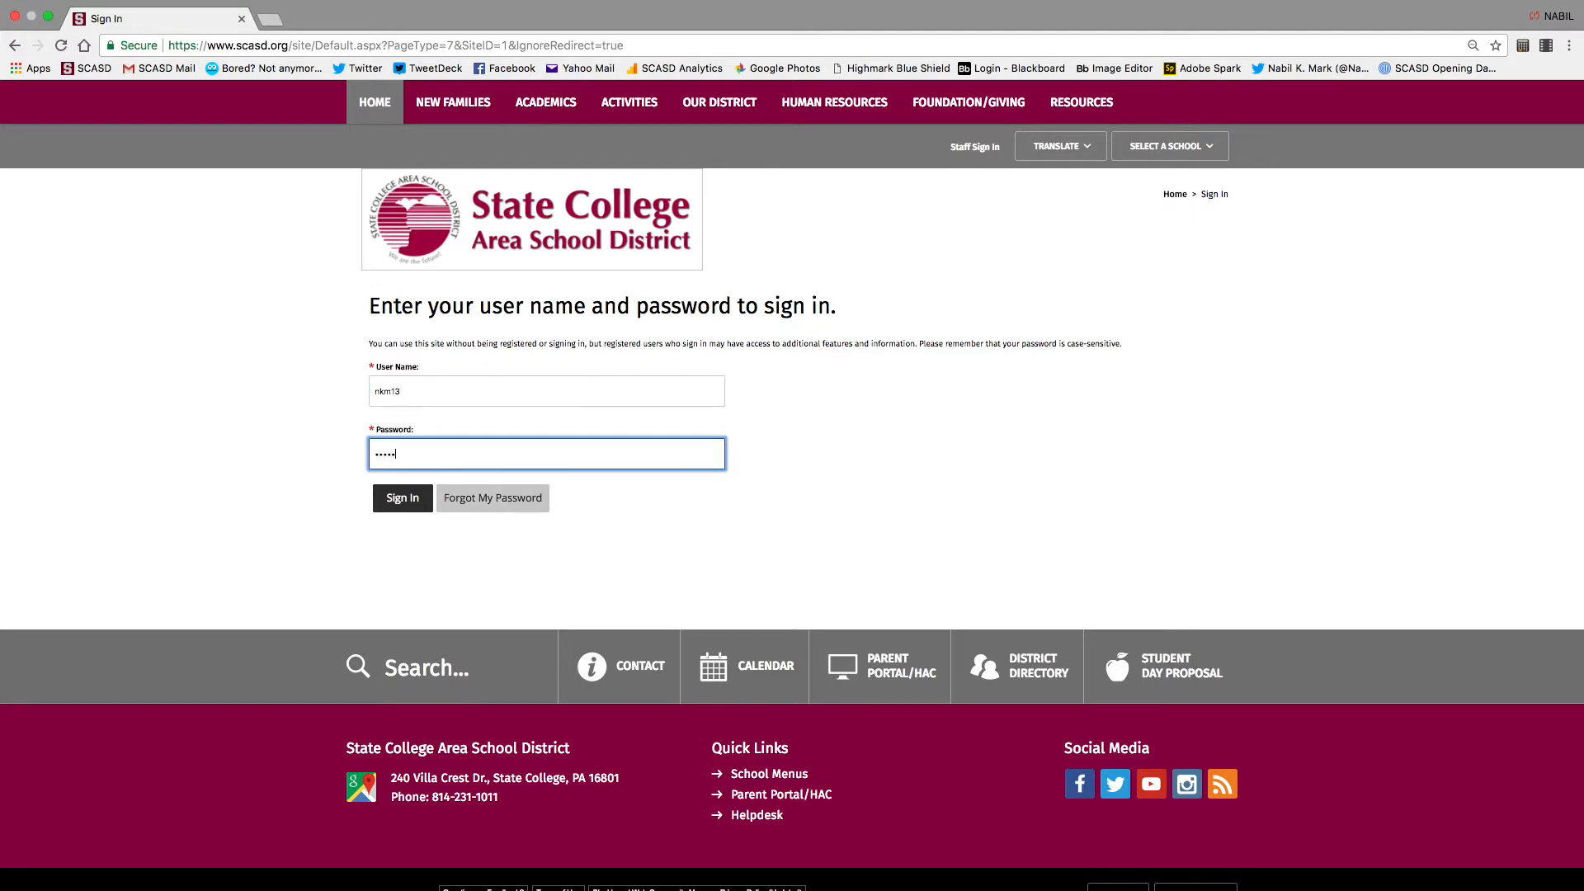
key(Return)
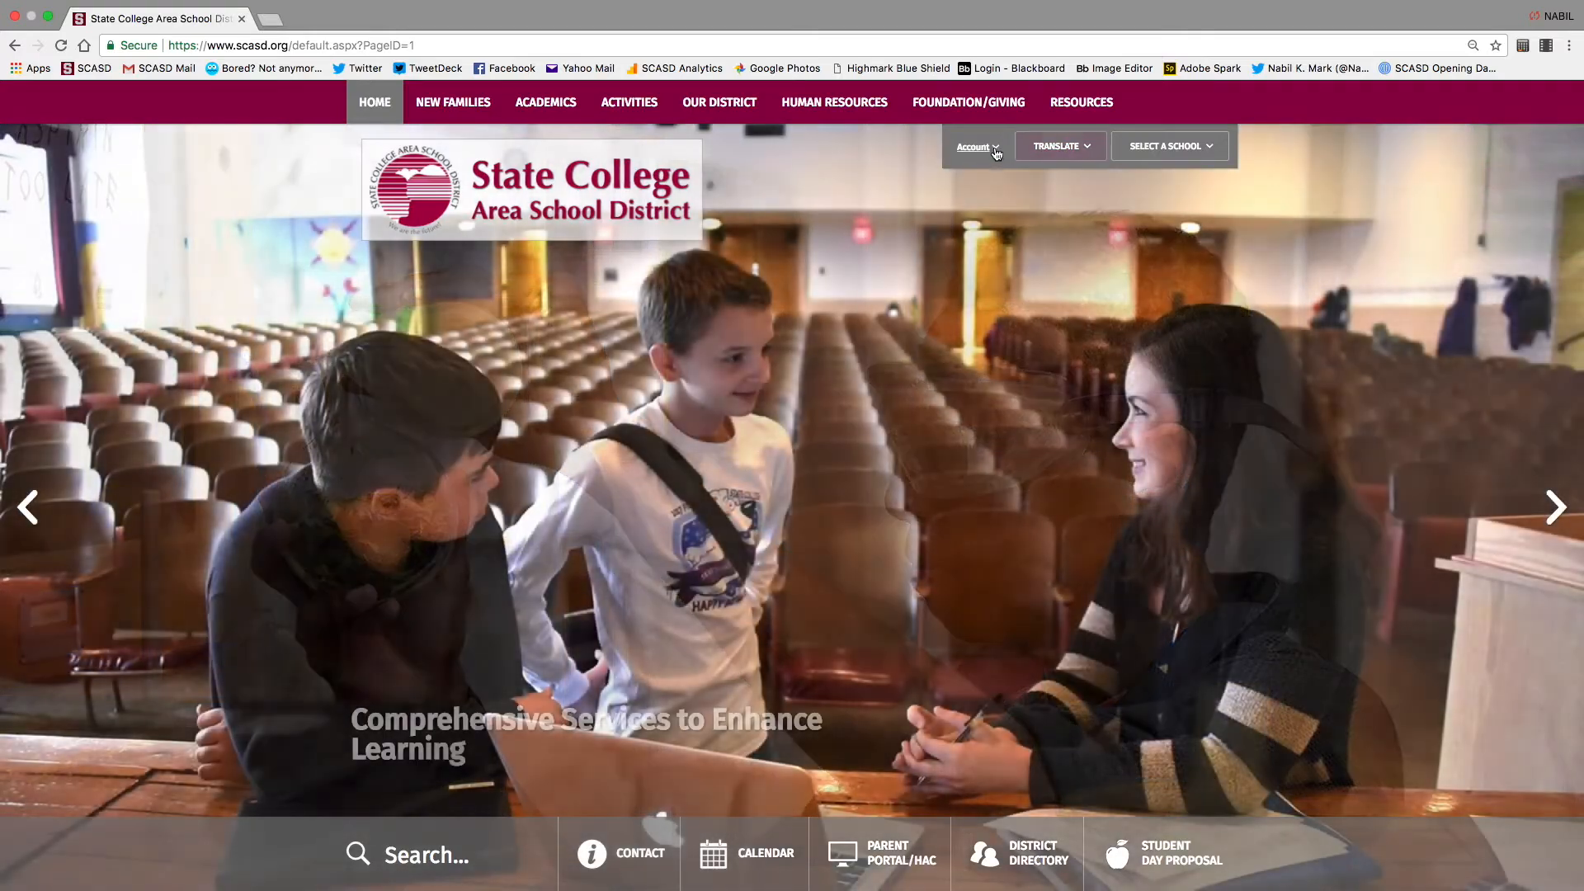
Choose Site Manager from the Account menu to open the district Site Workspace
click(995, 150)
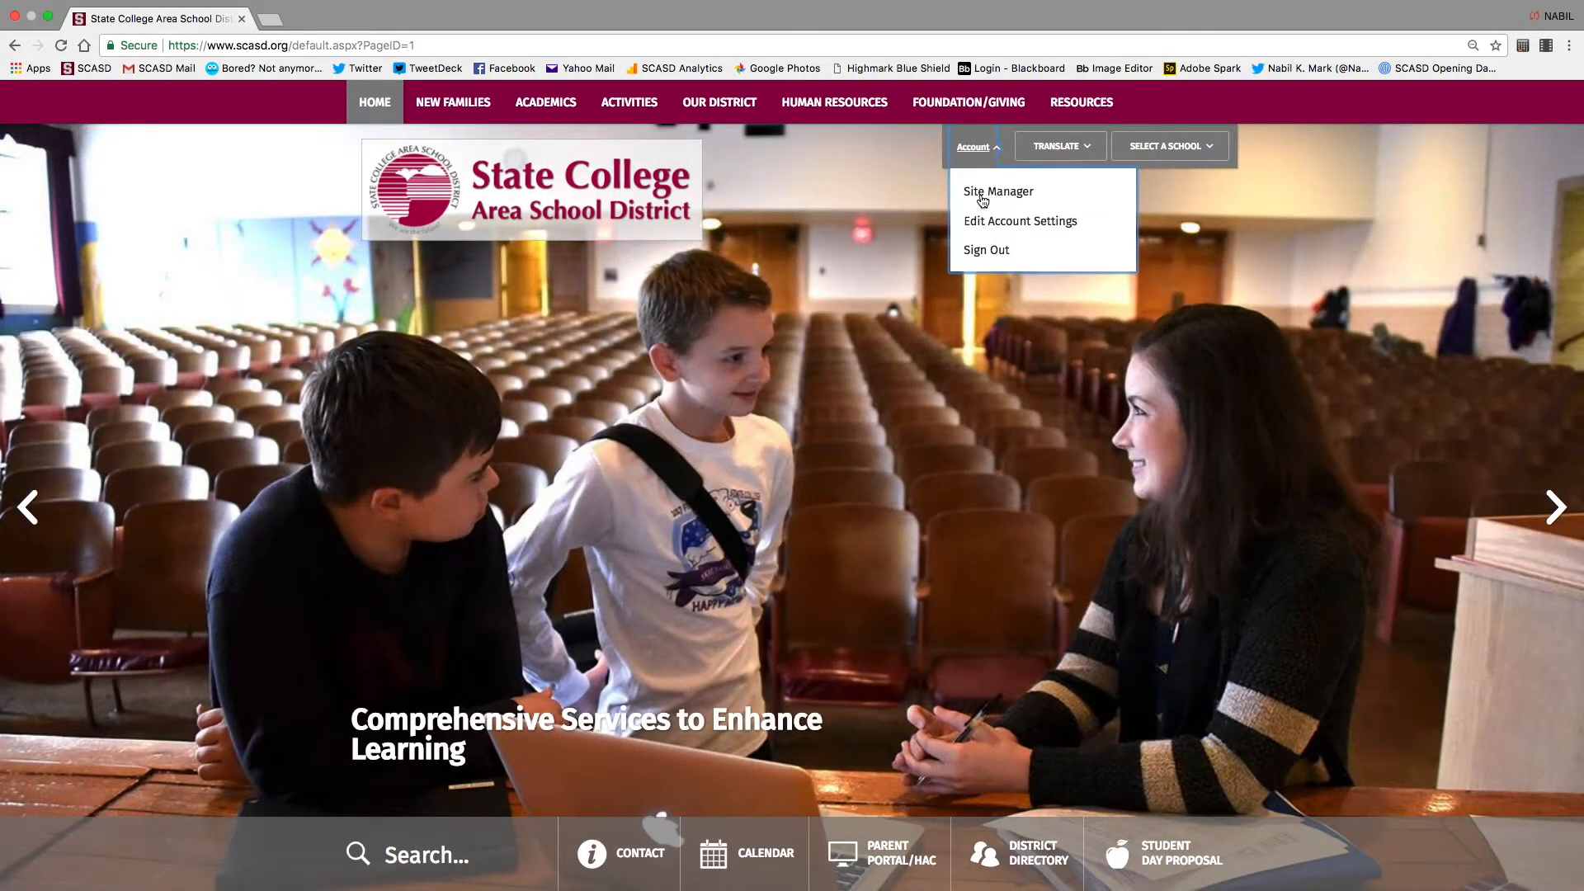
click(981, 194)
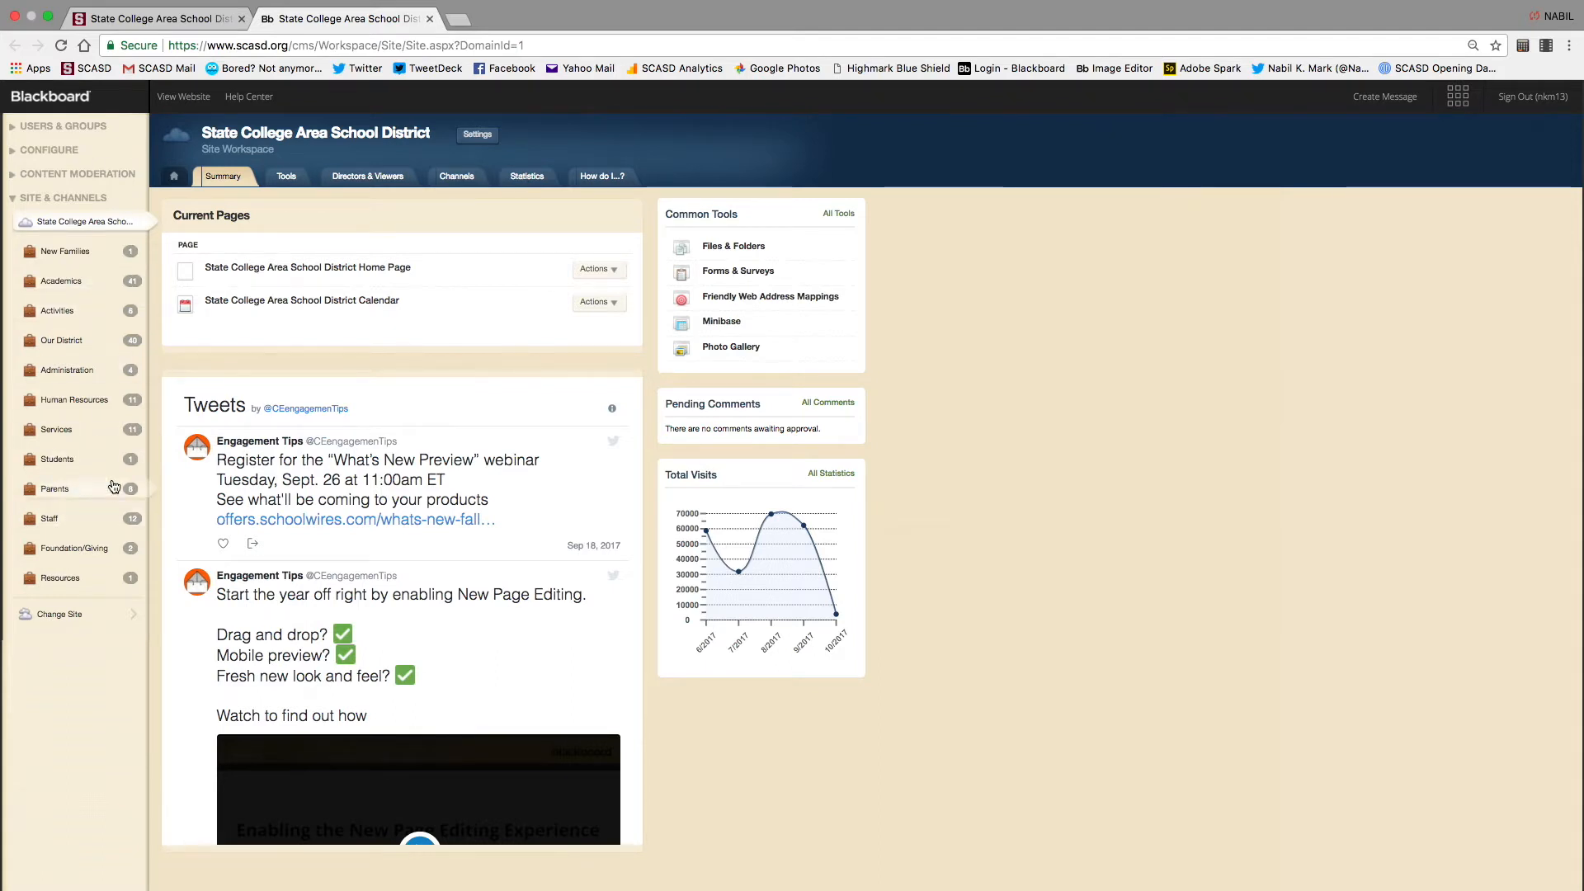
Browse the Change Site and Administration lists, reload the district workspace, then return to the public home page
click(69, 615)
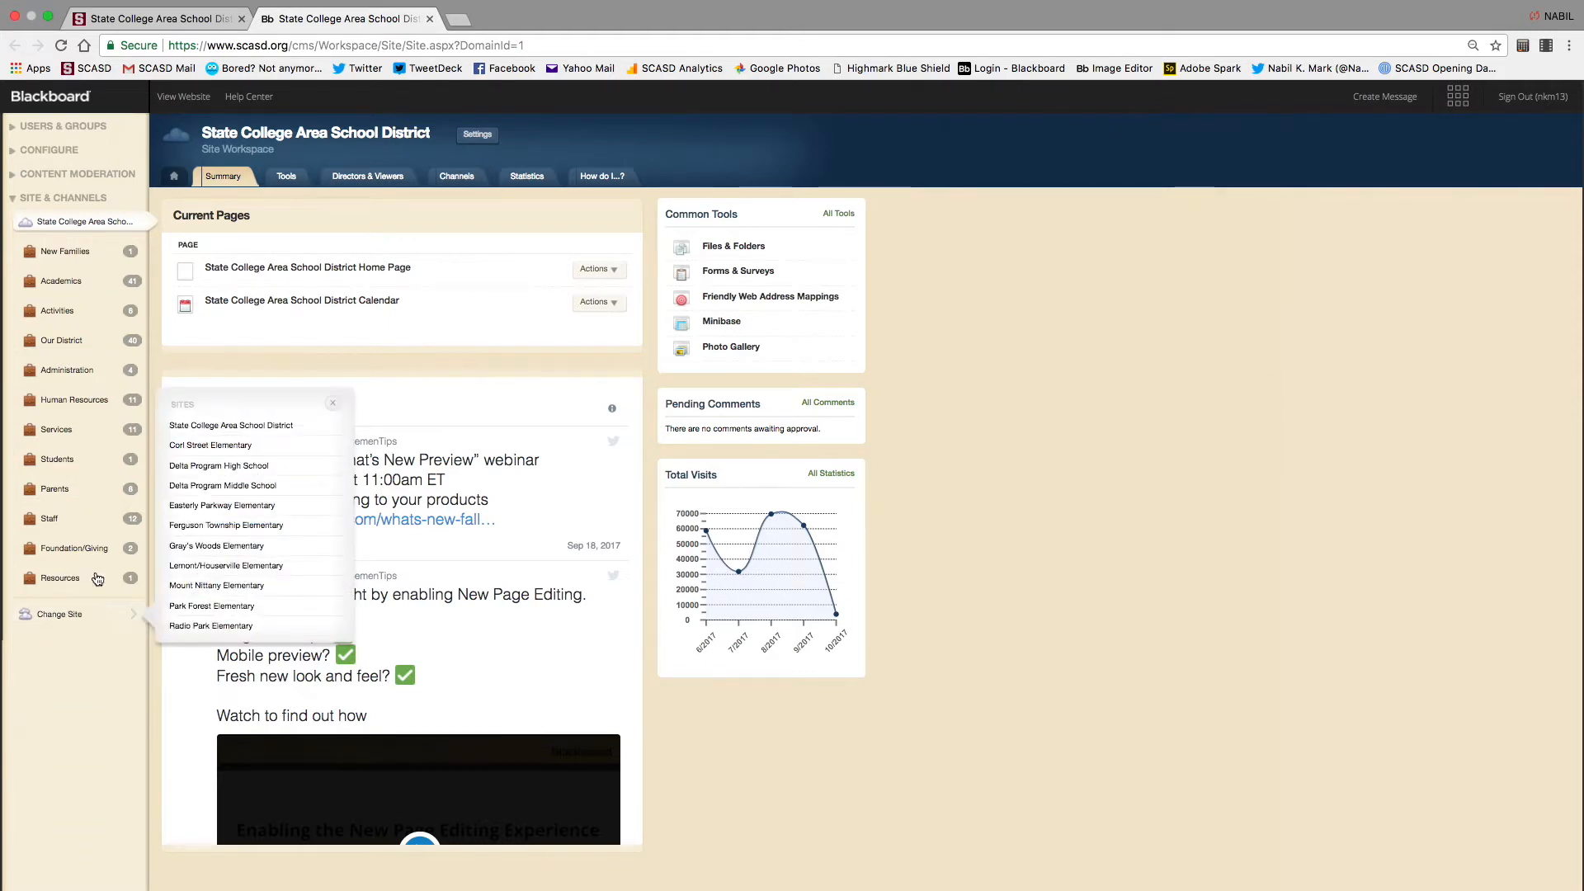
click(125, 374)
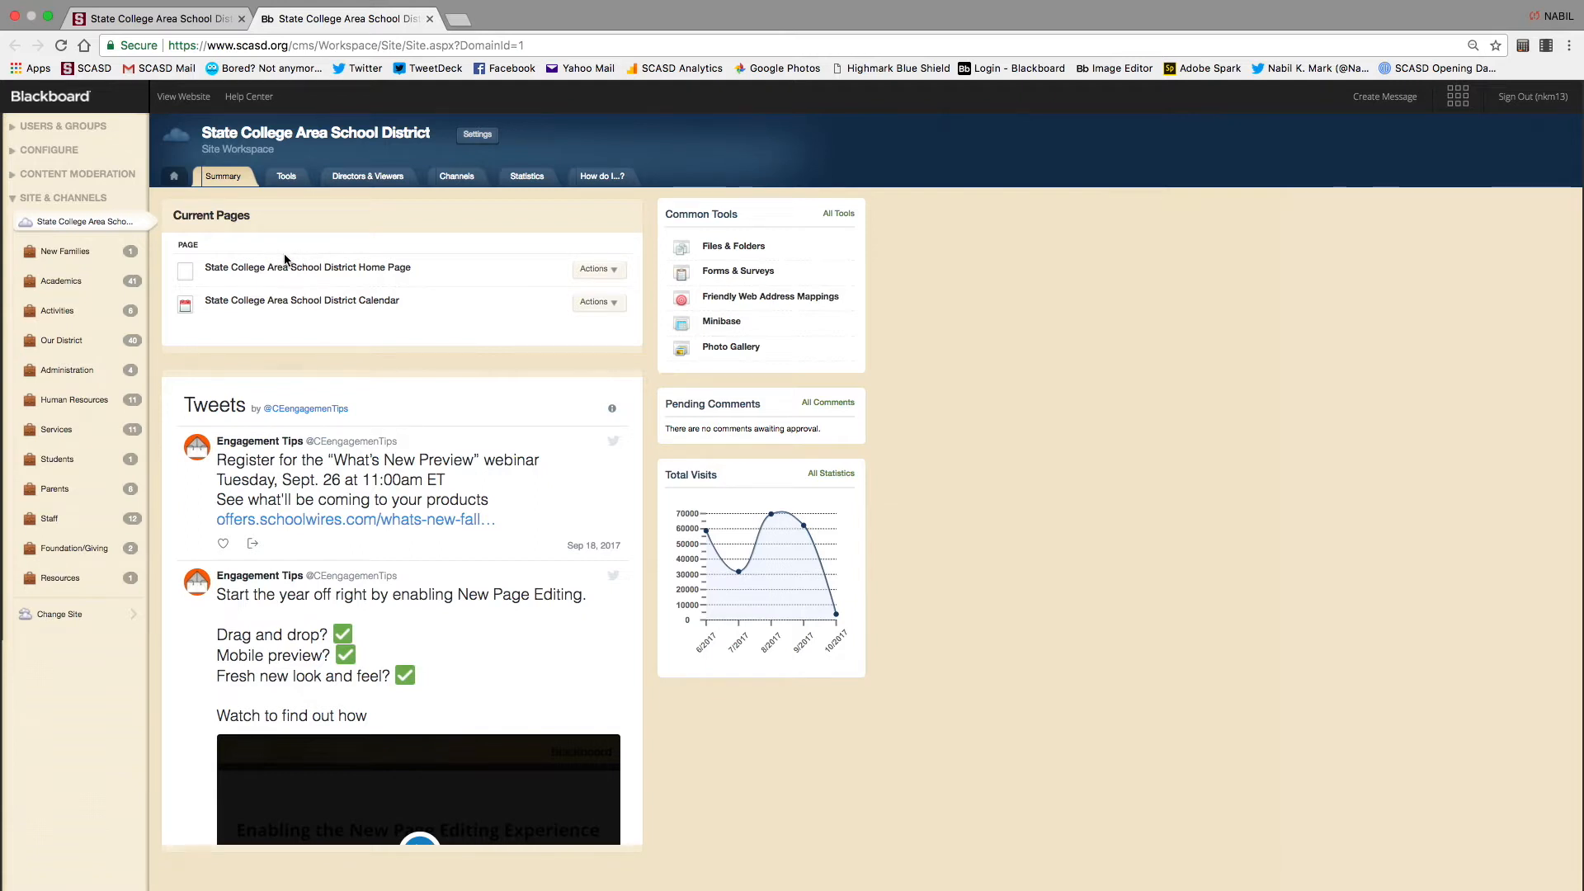
click(64, 228)
click(153, 20)
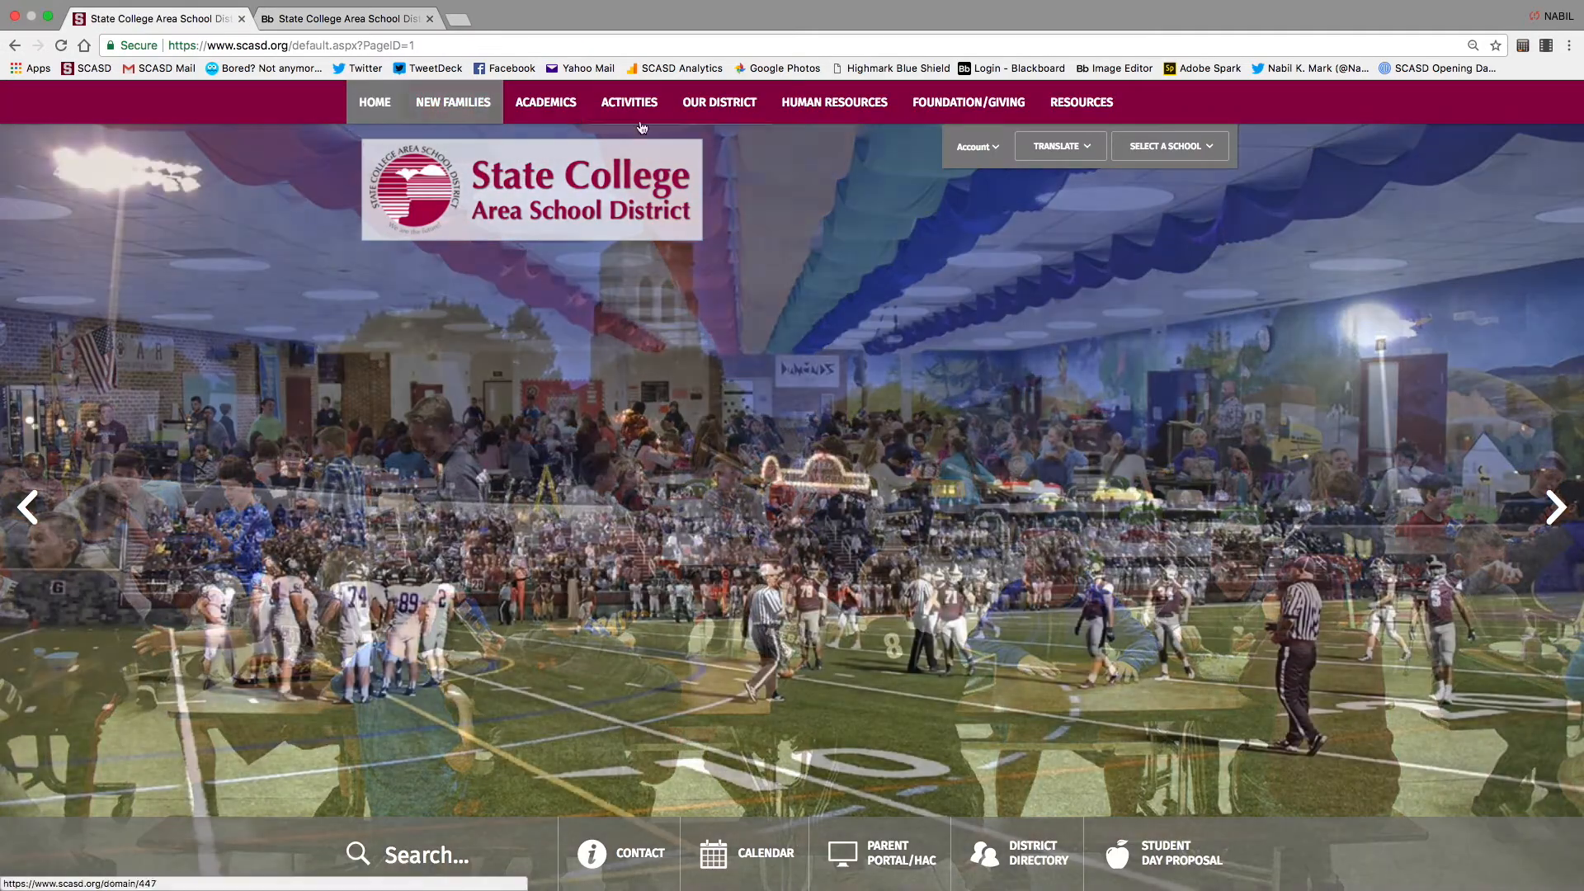
Glance at the Site Workspace tab, then come back to the public home page
mouse_move(1038, 122)
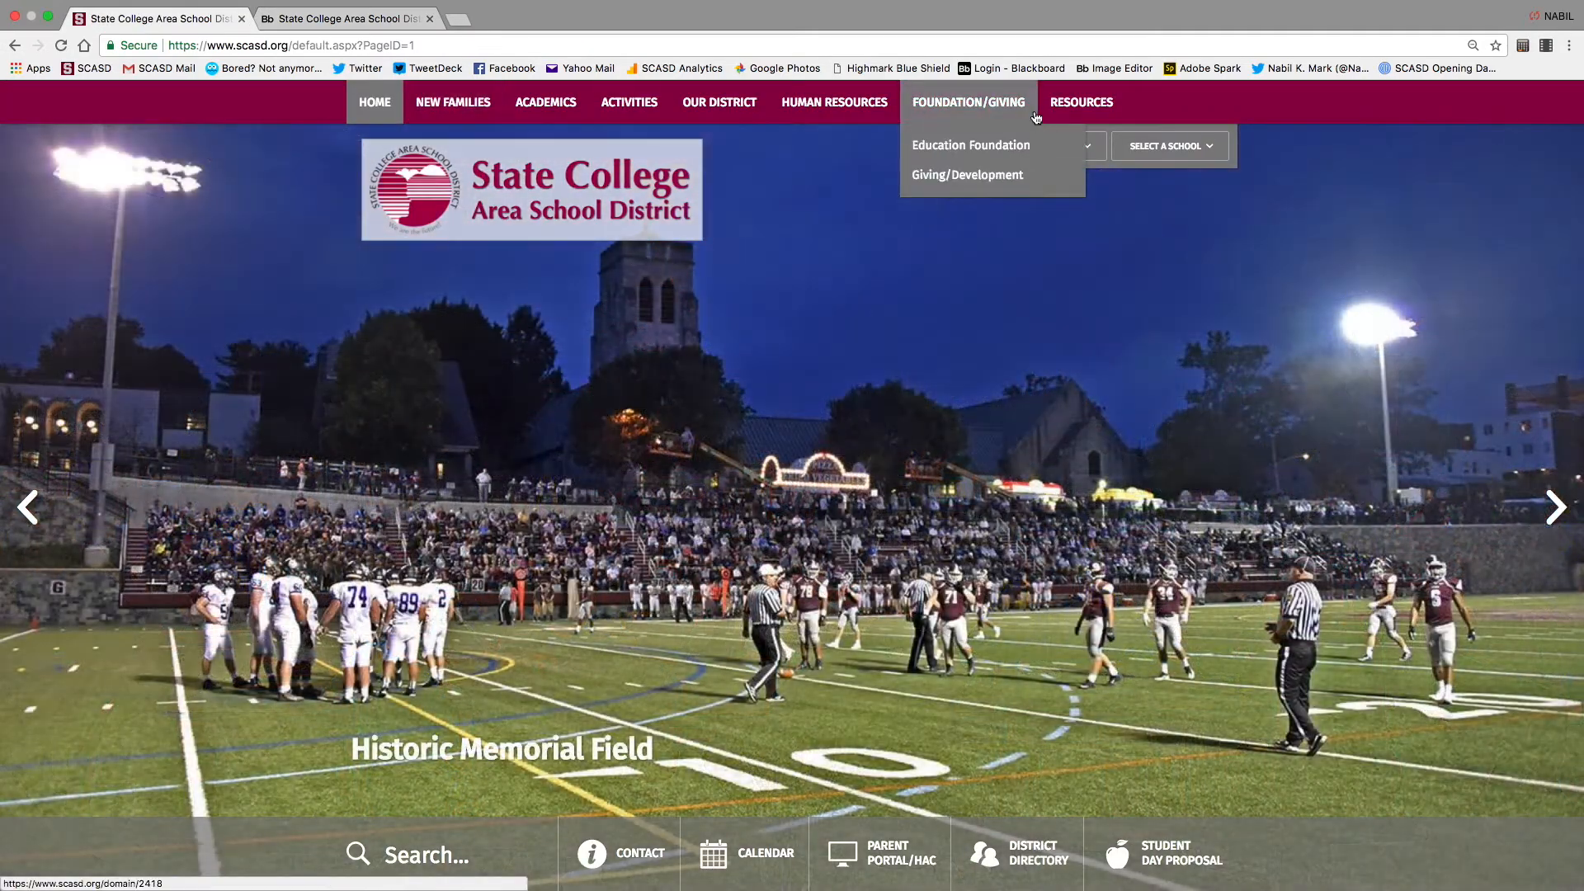
click(322, 18)
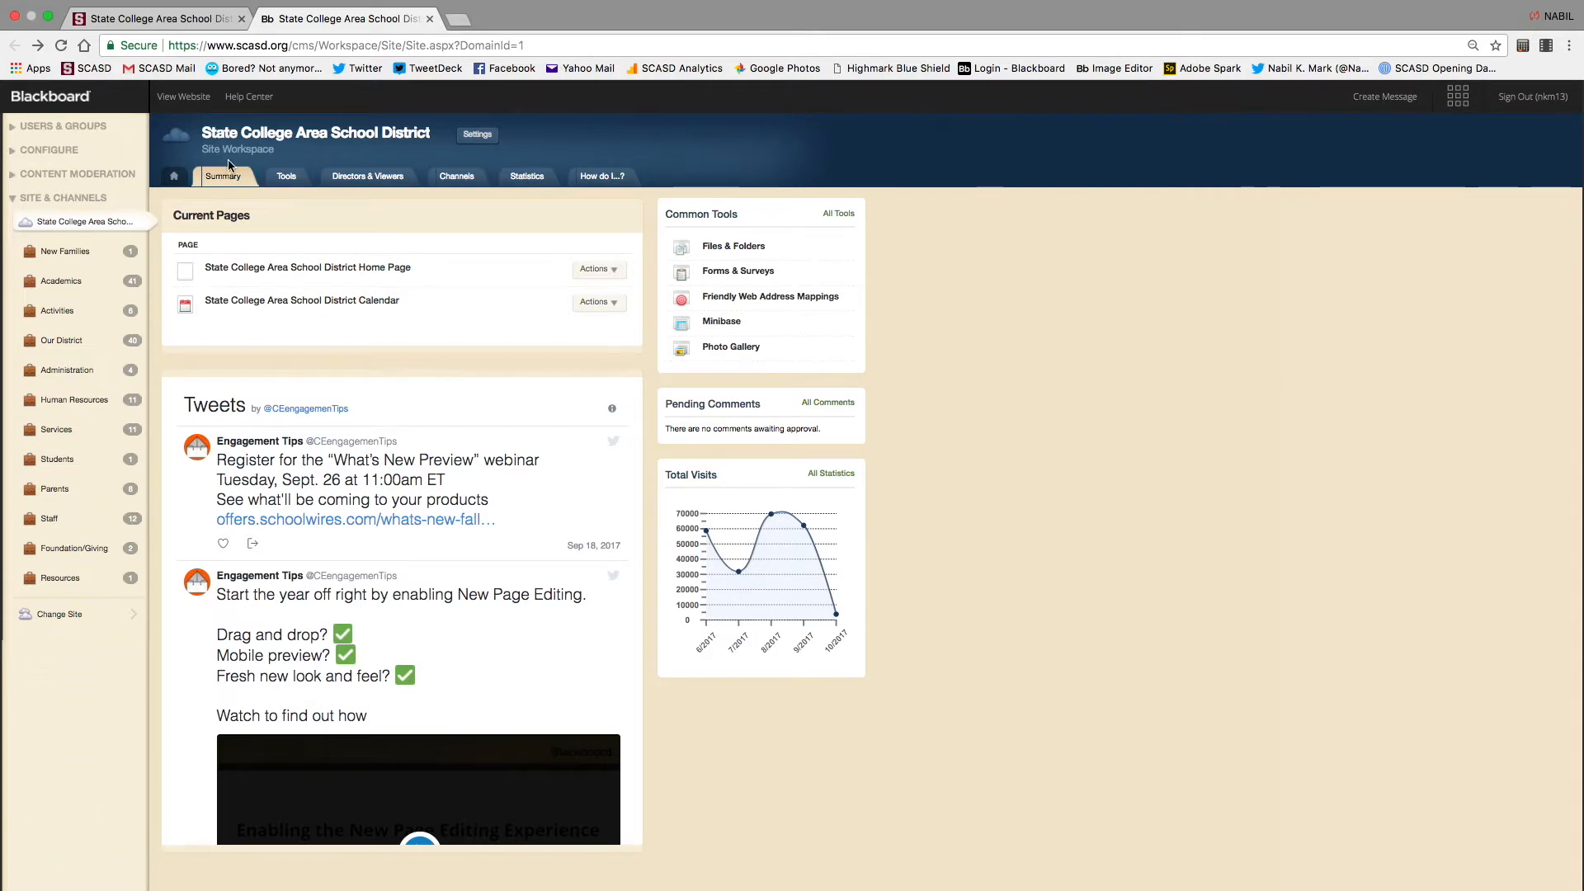
click(156, 37)
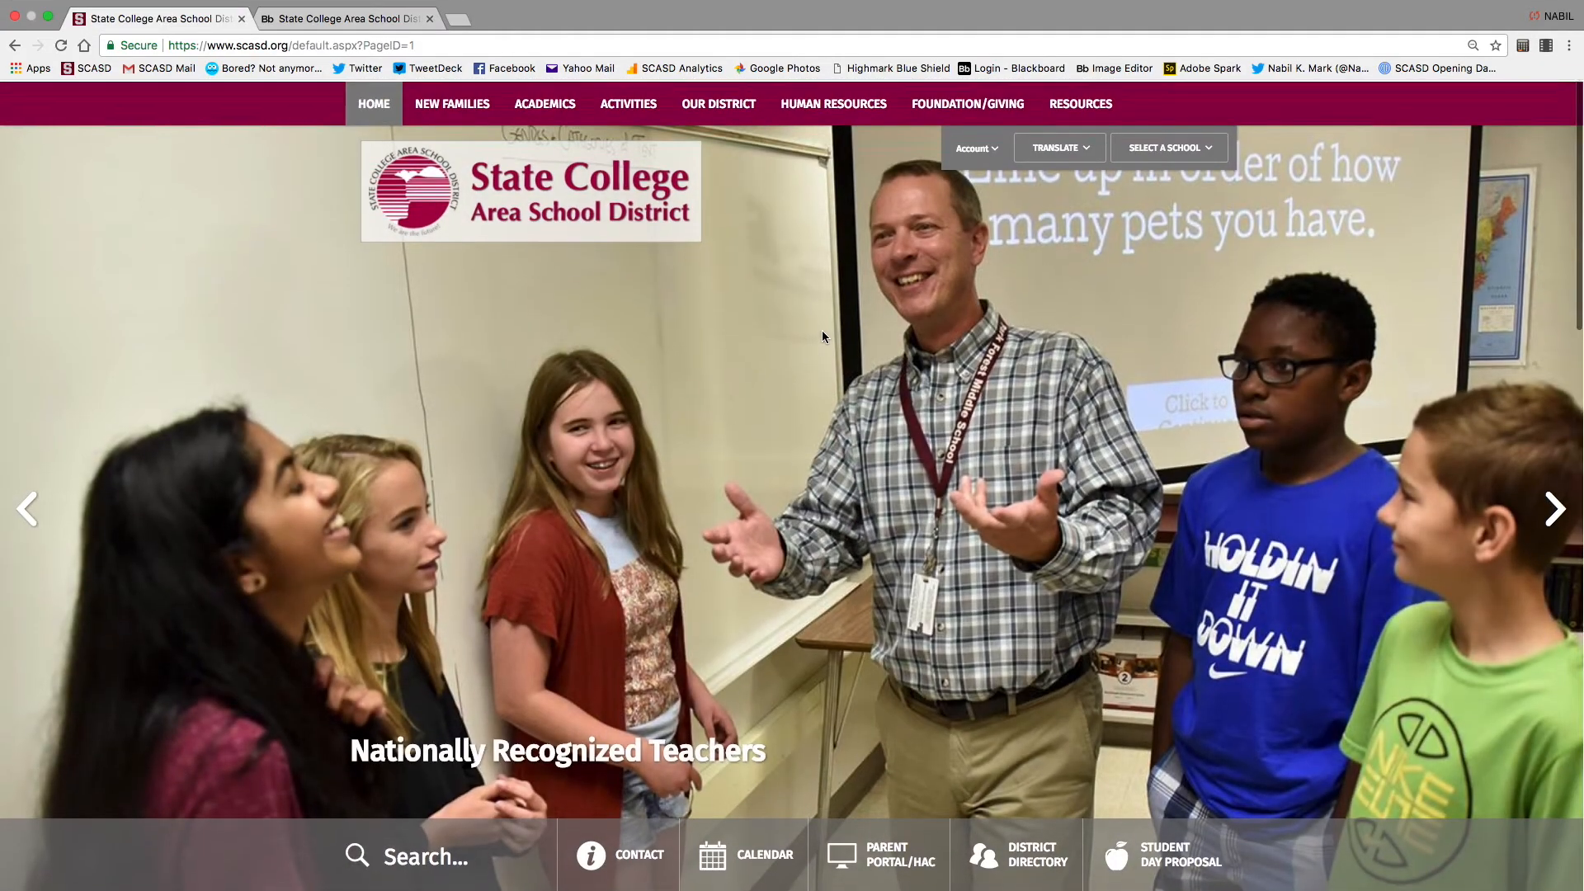
Scroll through the home page's announcements, news and events, then return to the Site Workspace
scroll(899, 485, down, 3)
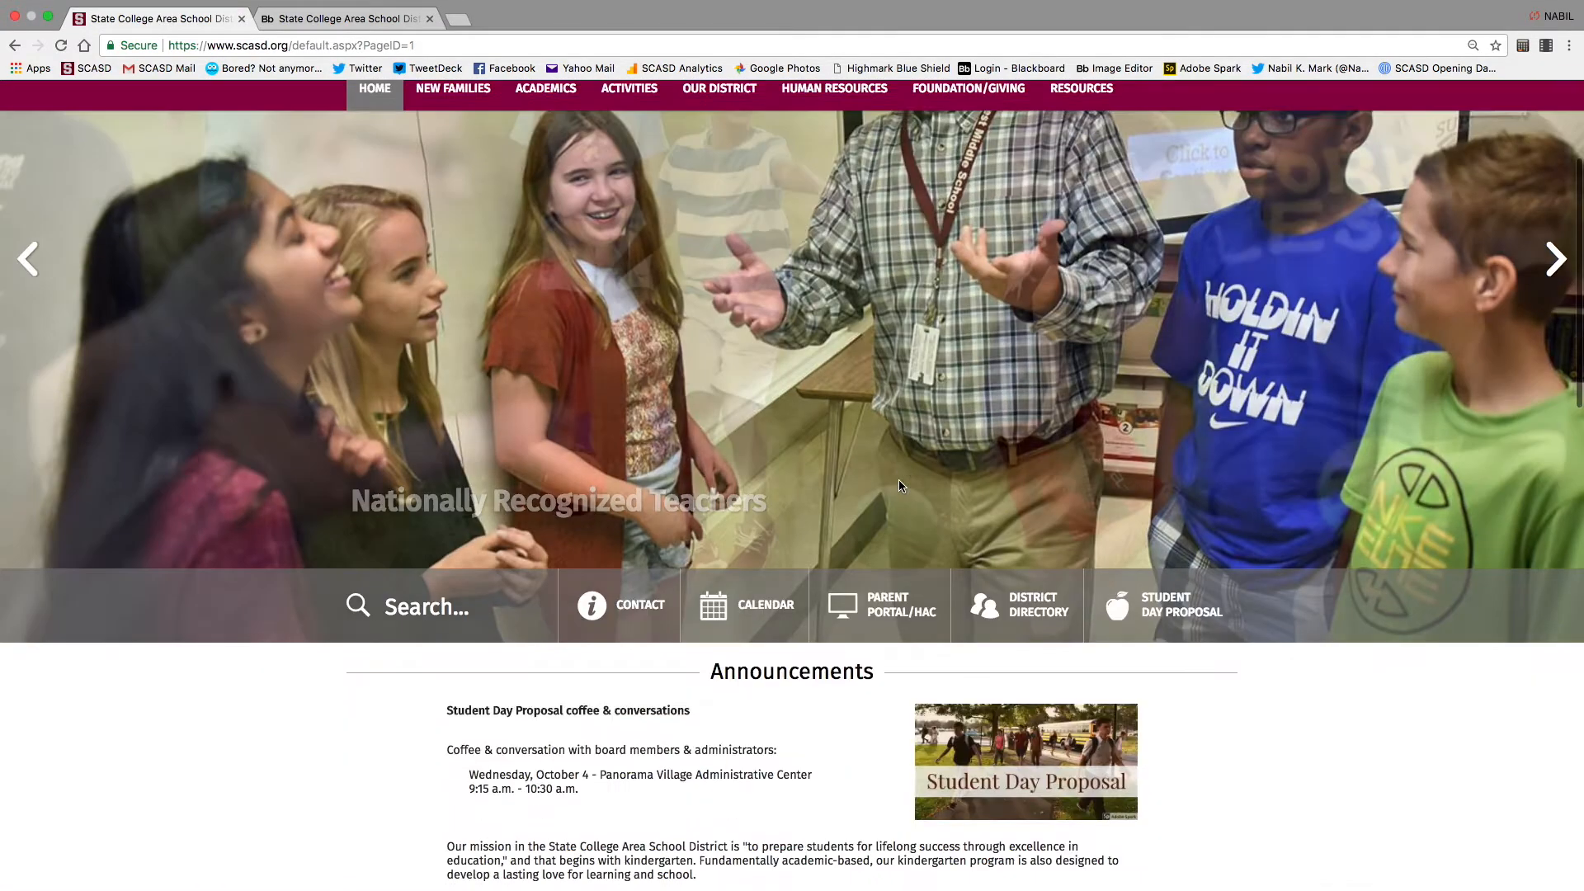
scroll(898, 485, down, 3)
scroll(736, 479, down, 4)
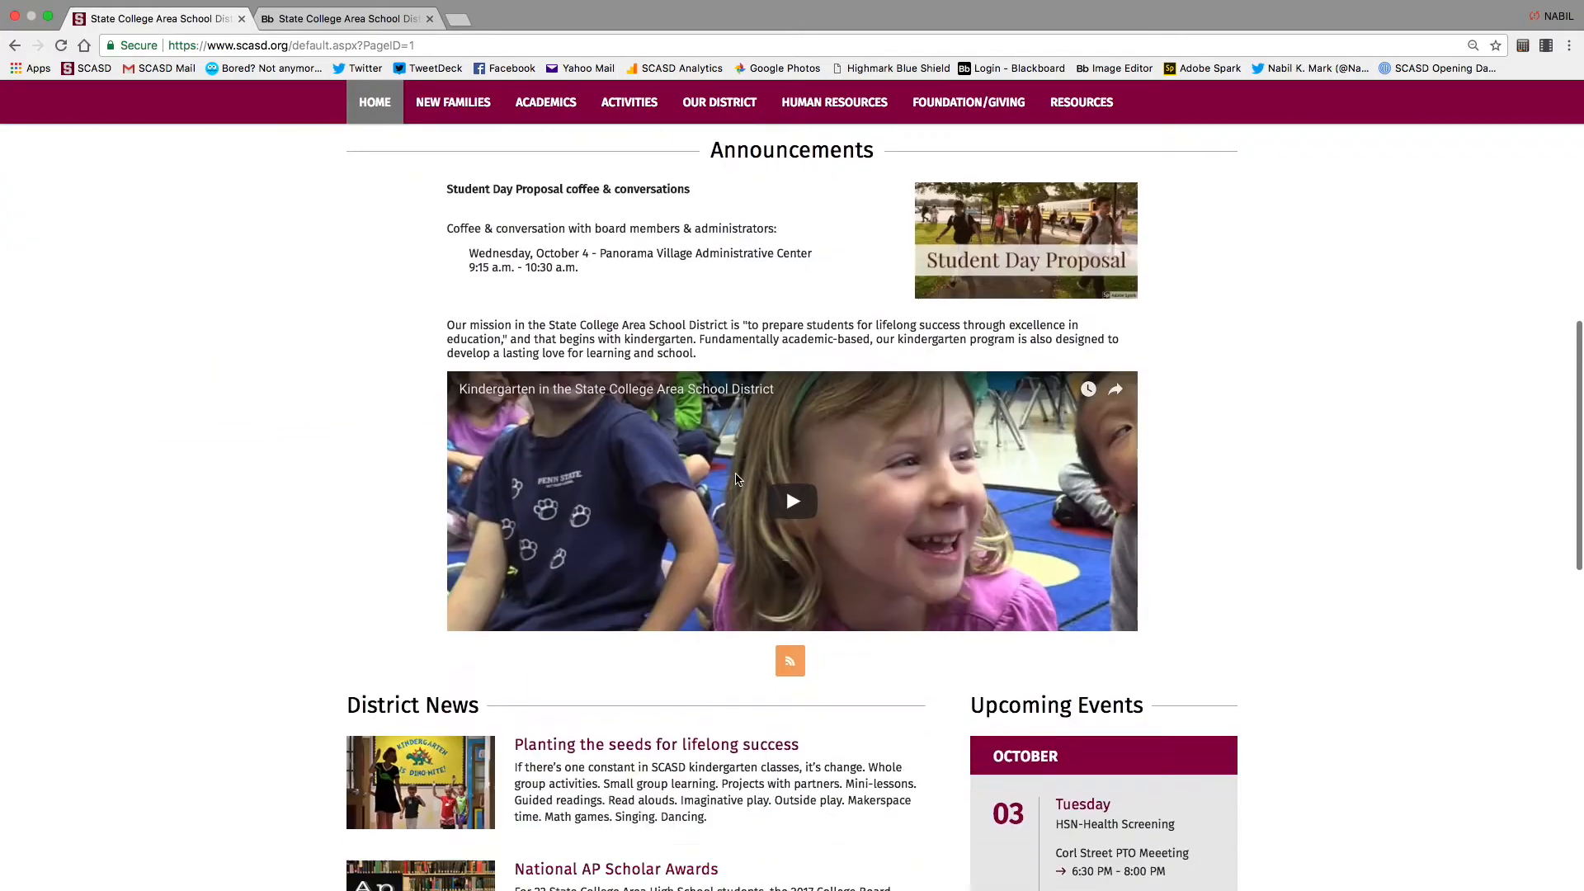
scroll(736, 478, down, 4)
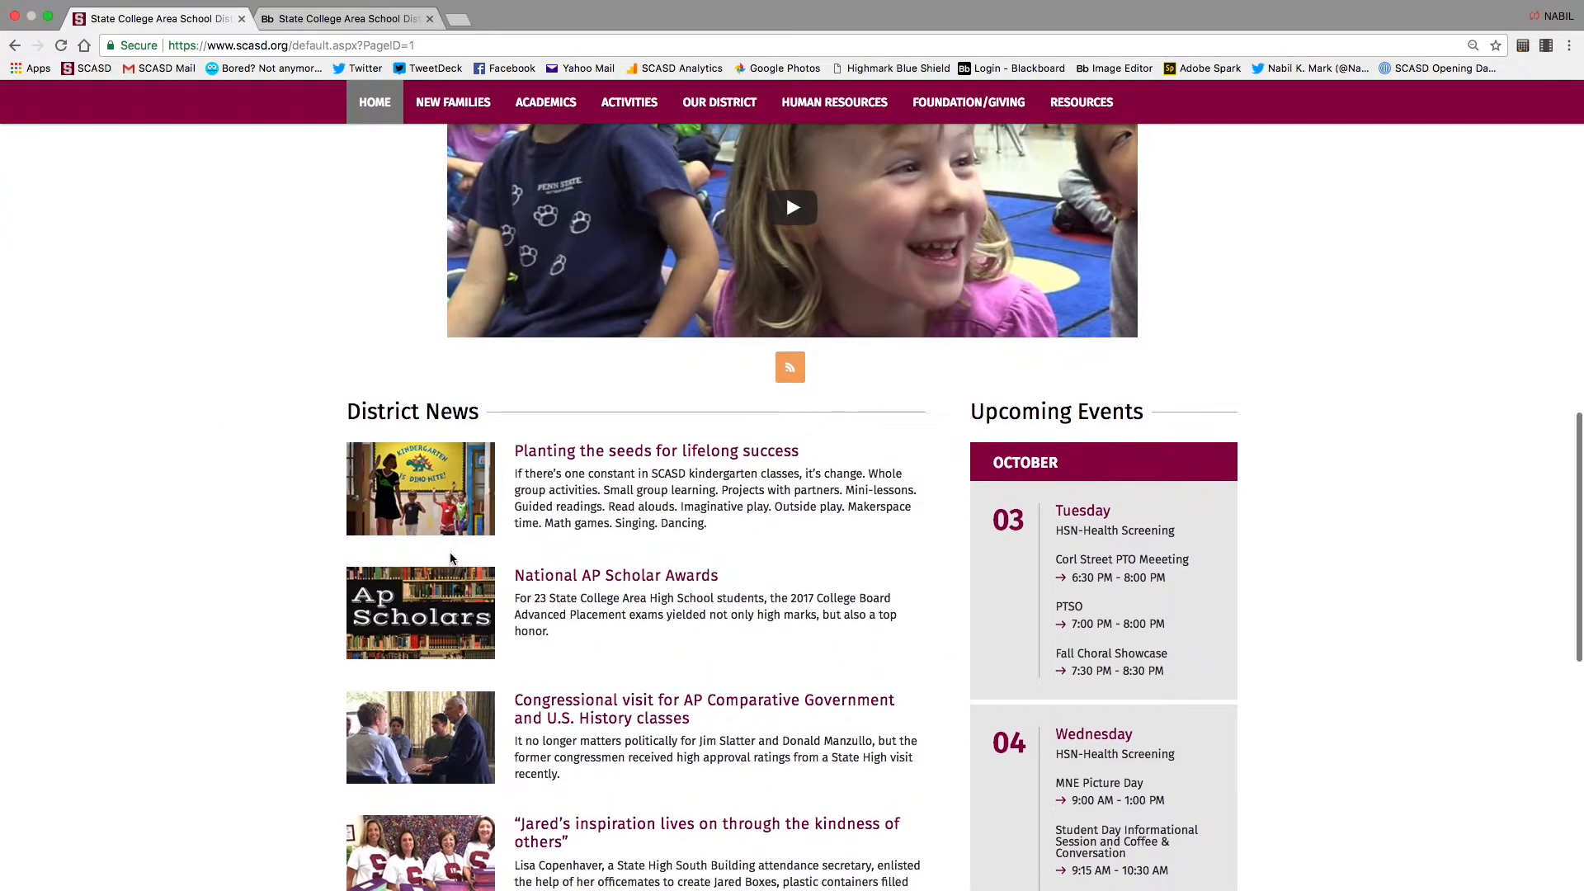
scroll(683, 596, down, 8)
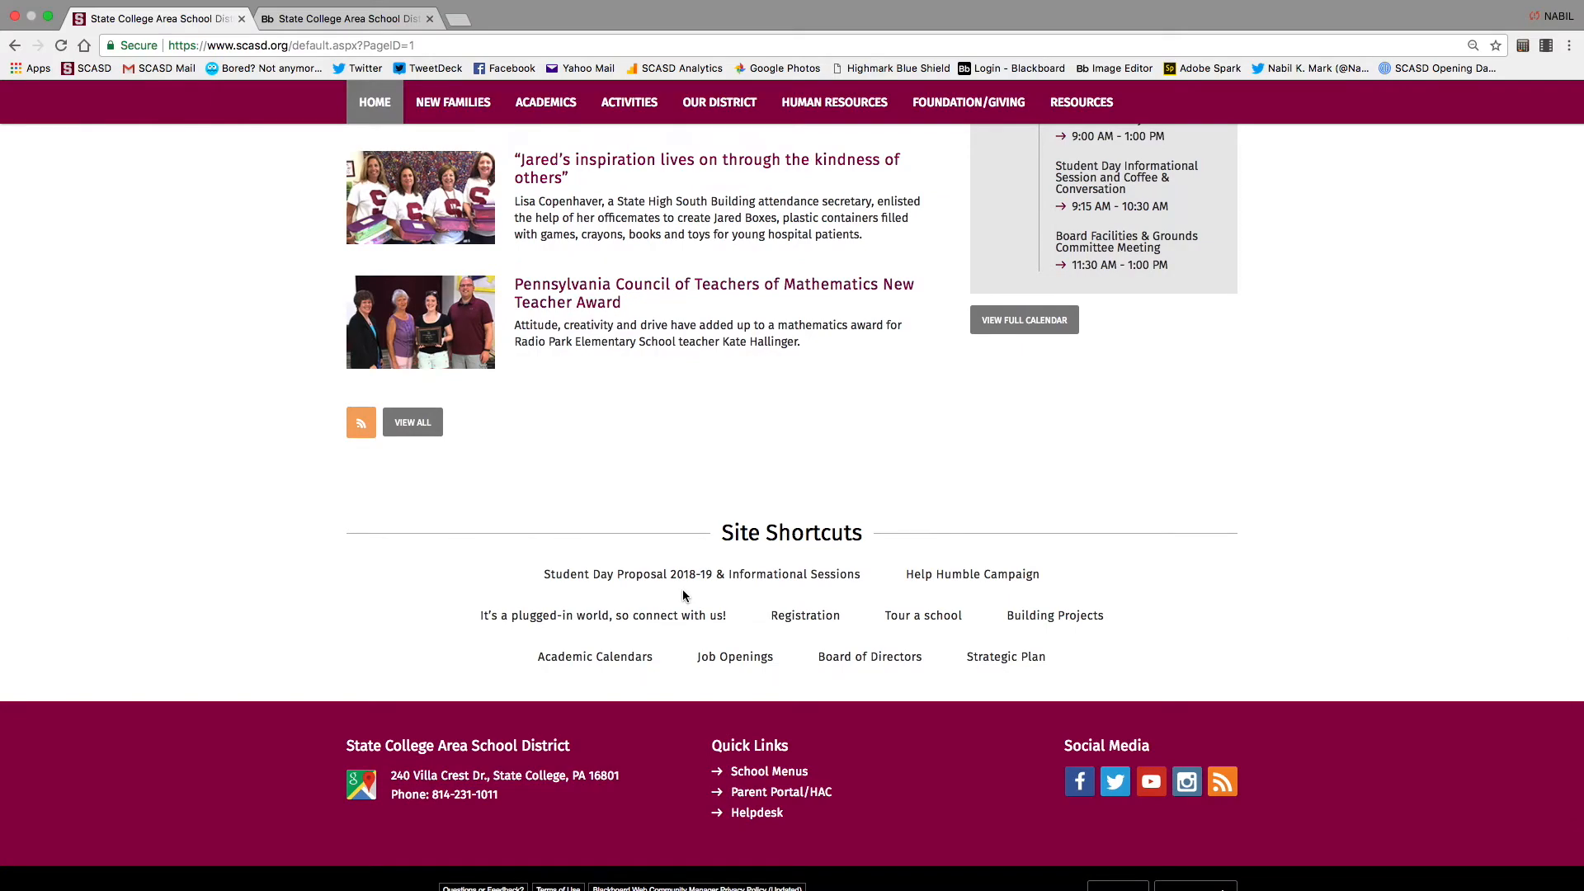
scroll(684, 596, up, 10)
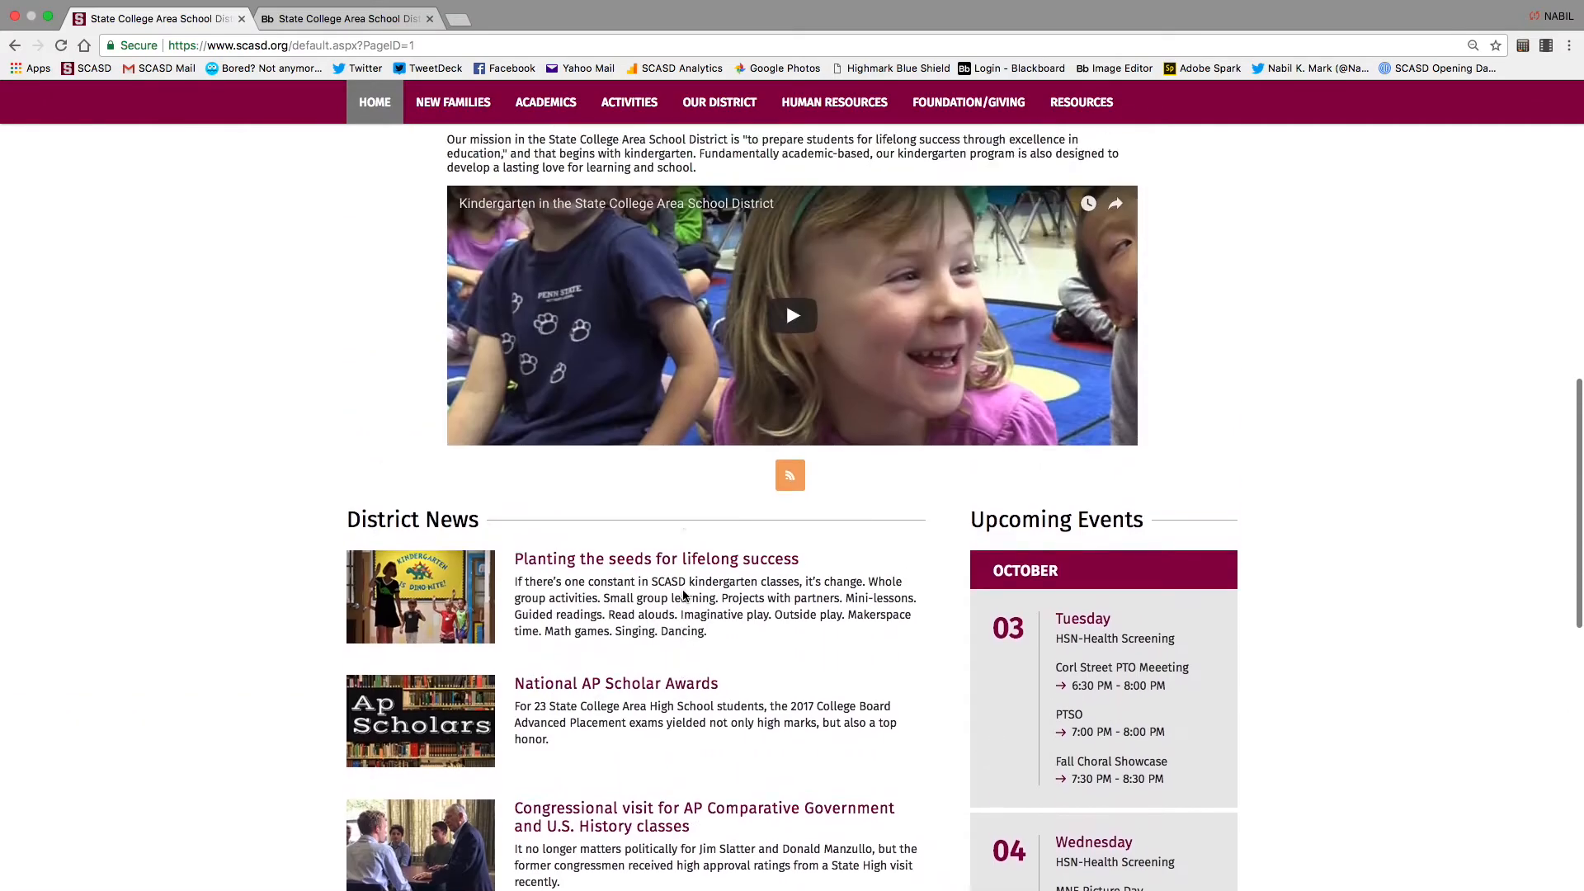
scroll(683, 595, up, 9)
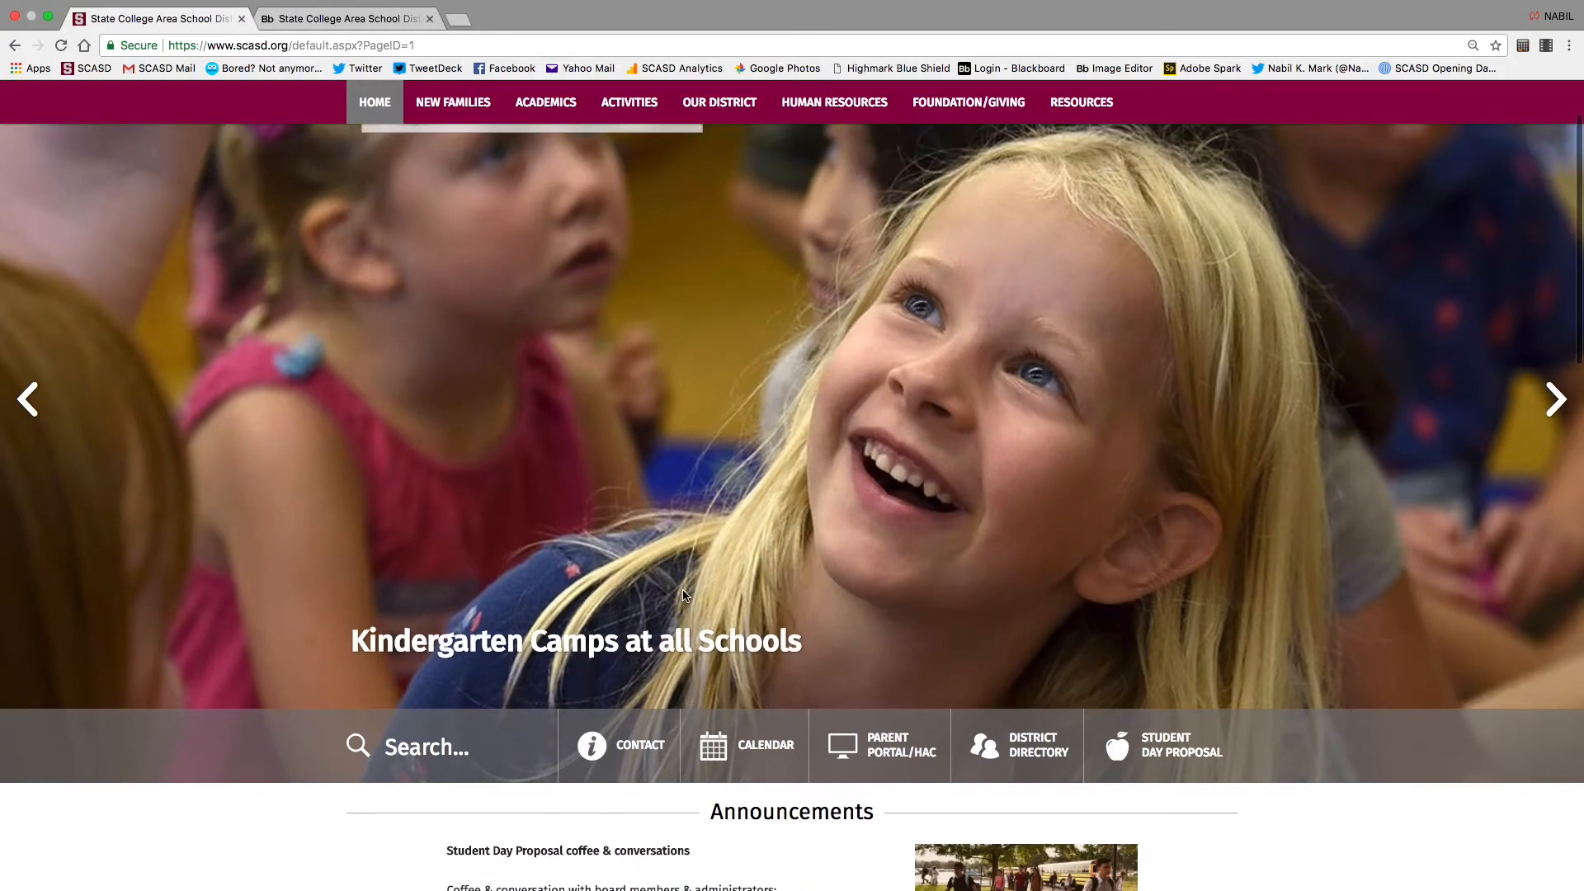
scroll(683, 596, up, 1)
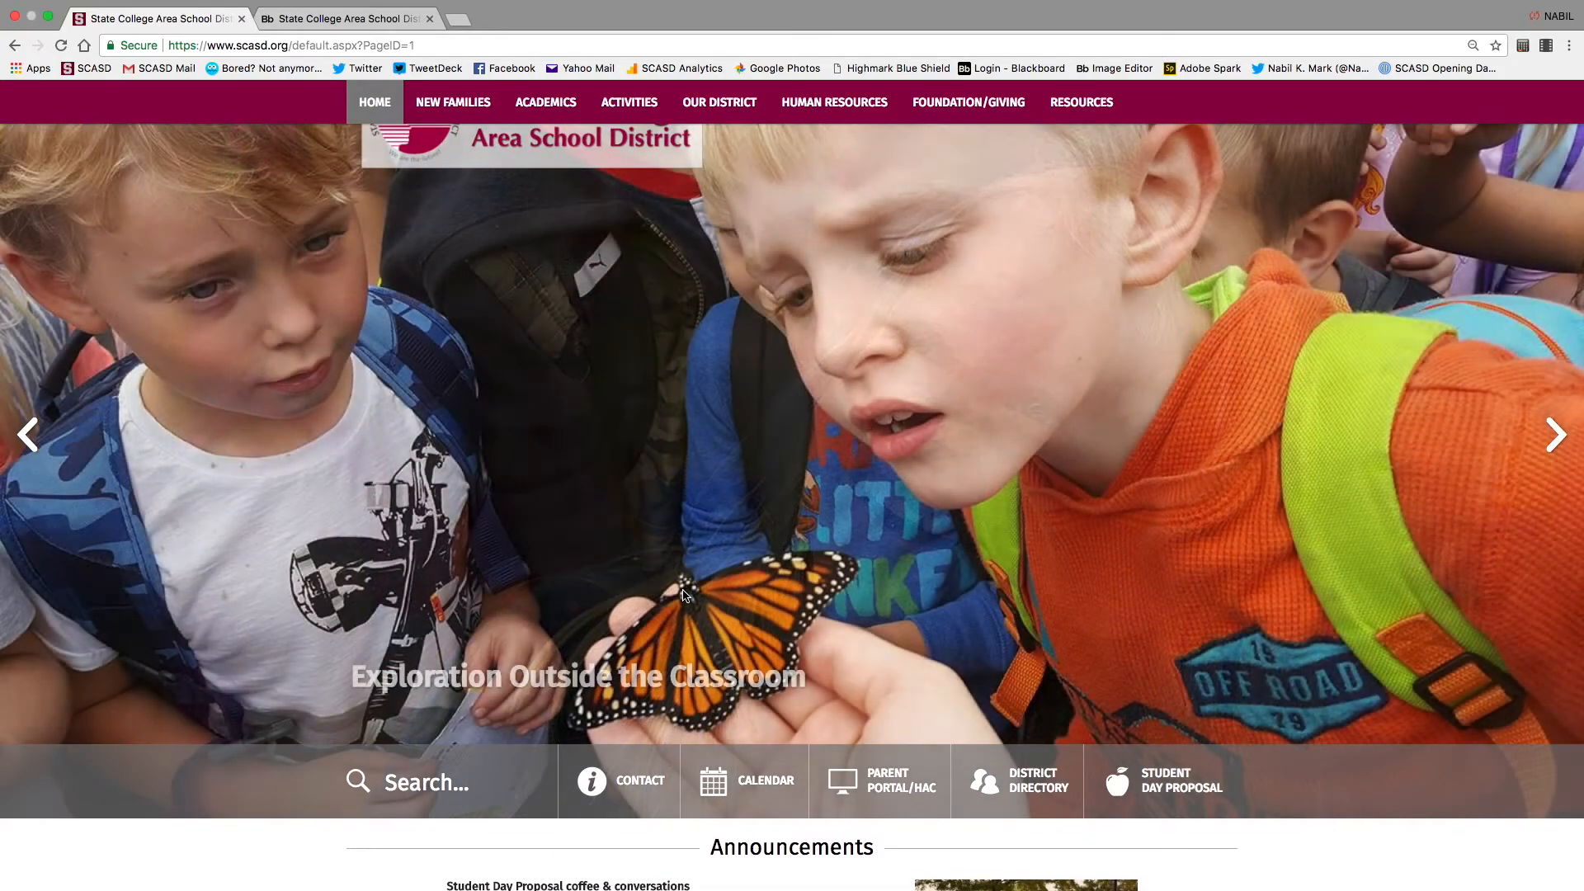
scroll(684, 596, up, 1)
click(371, 22)
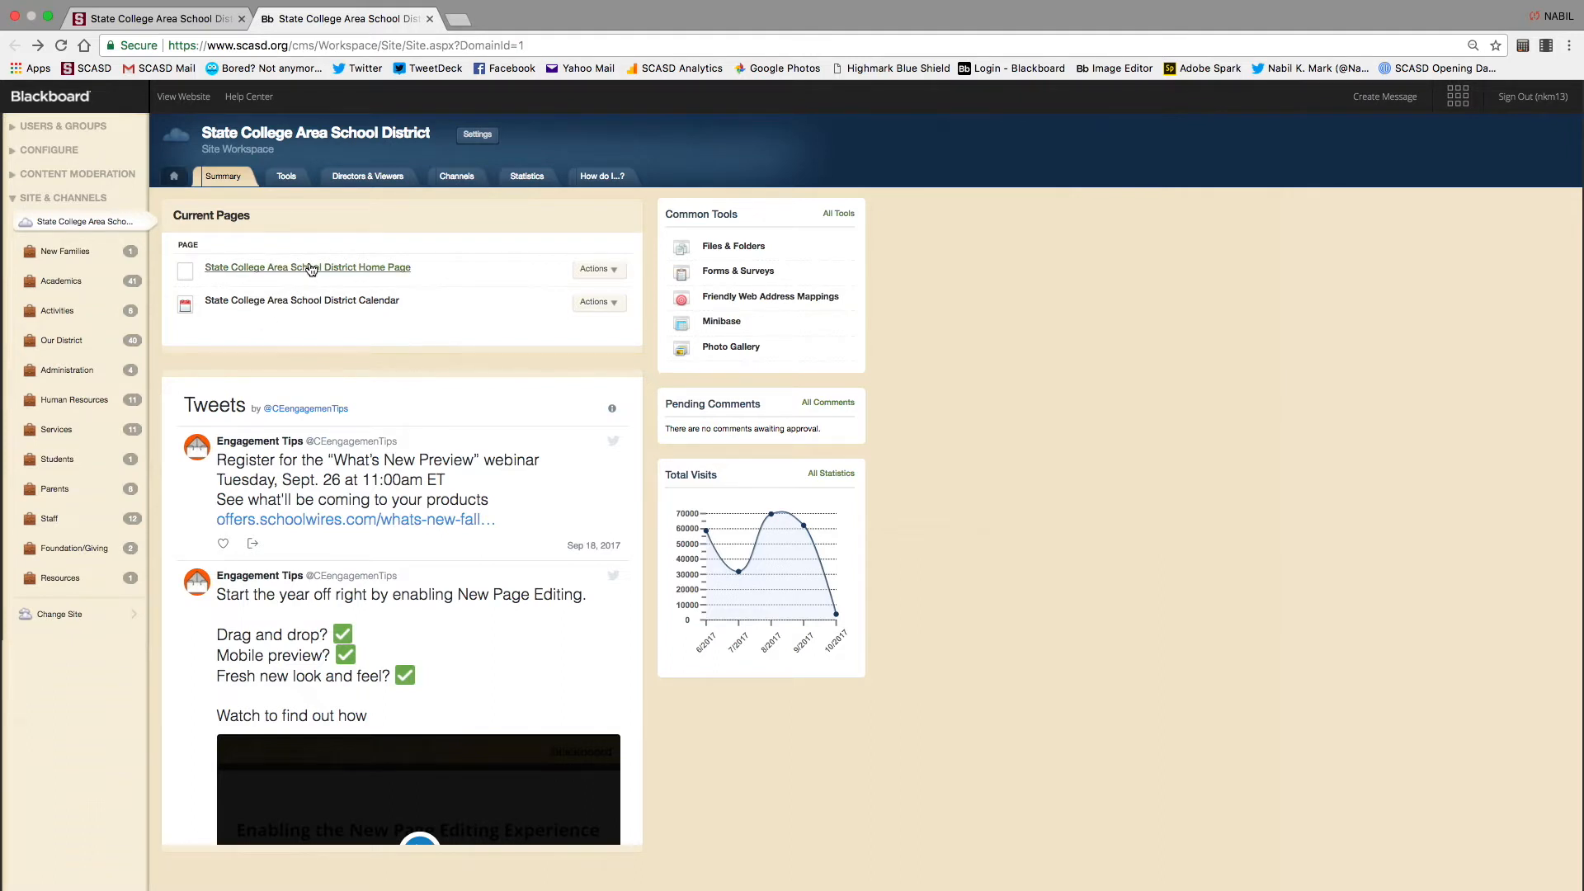
click(79, 228)
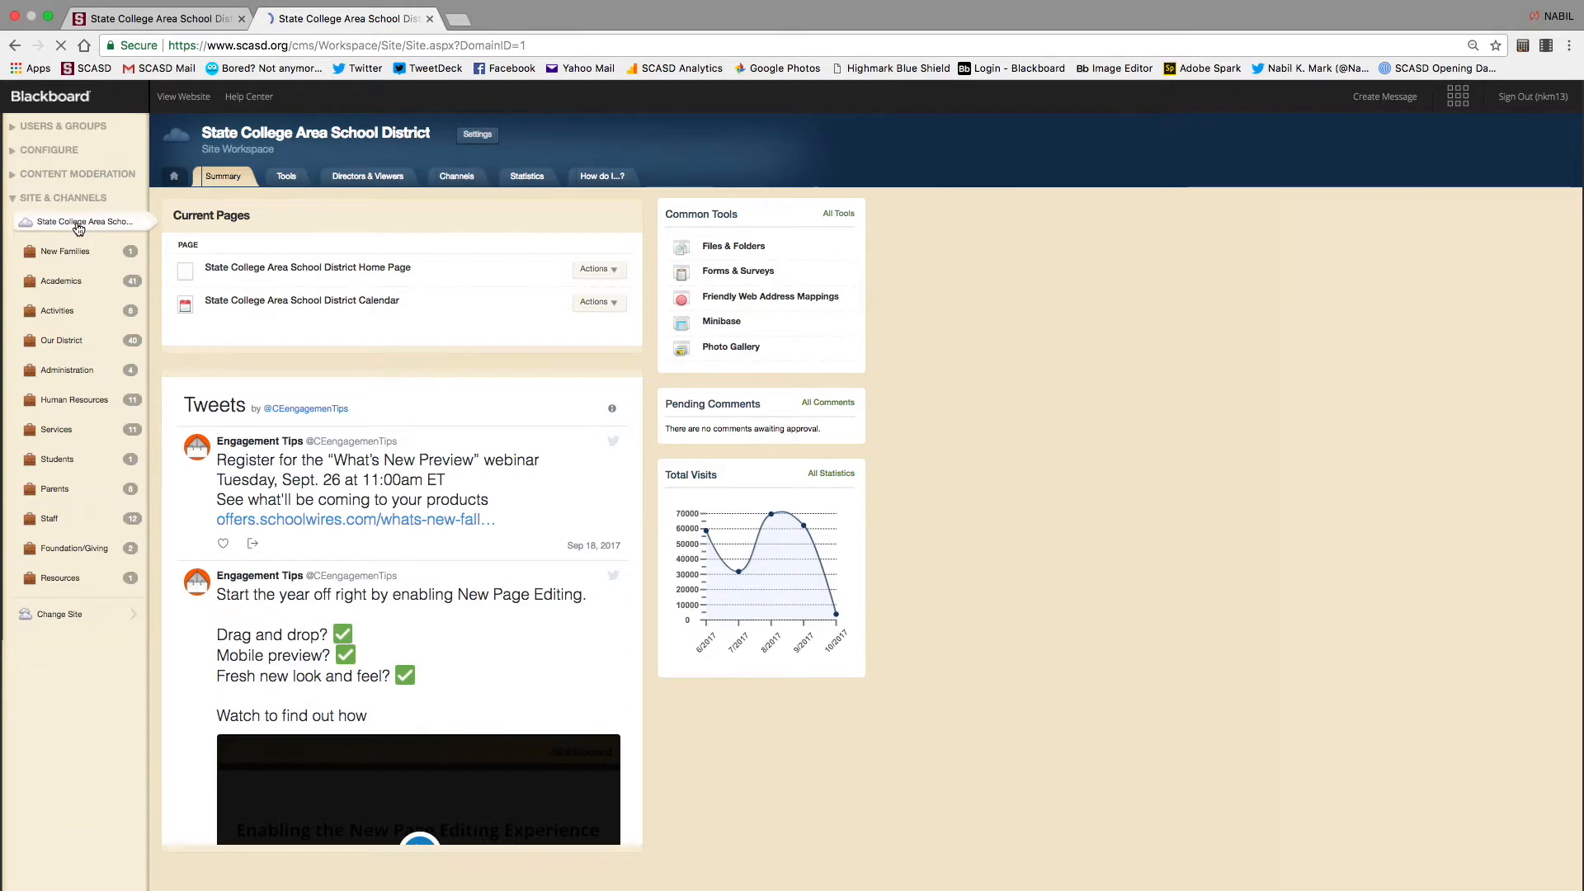
click(175, 177)
click(280, 267)
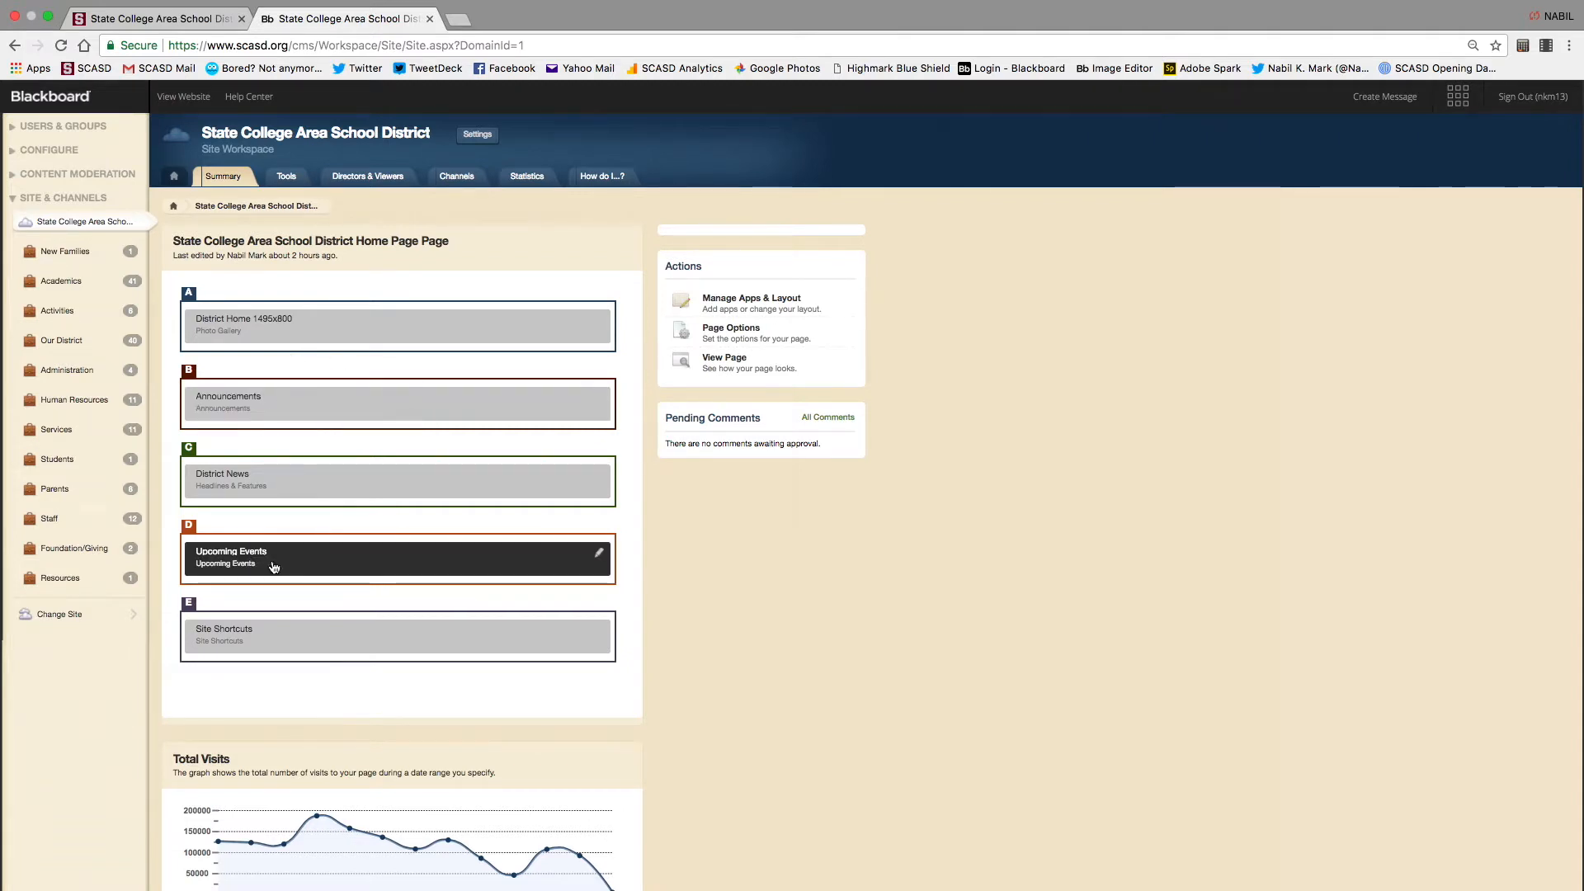
click(174, 208)
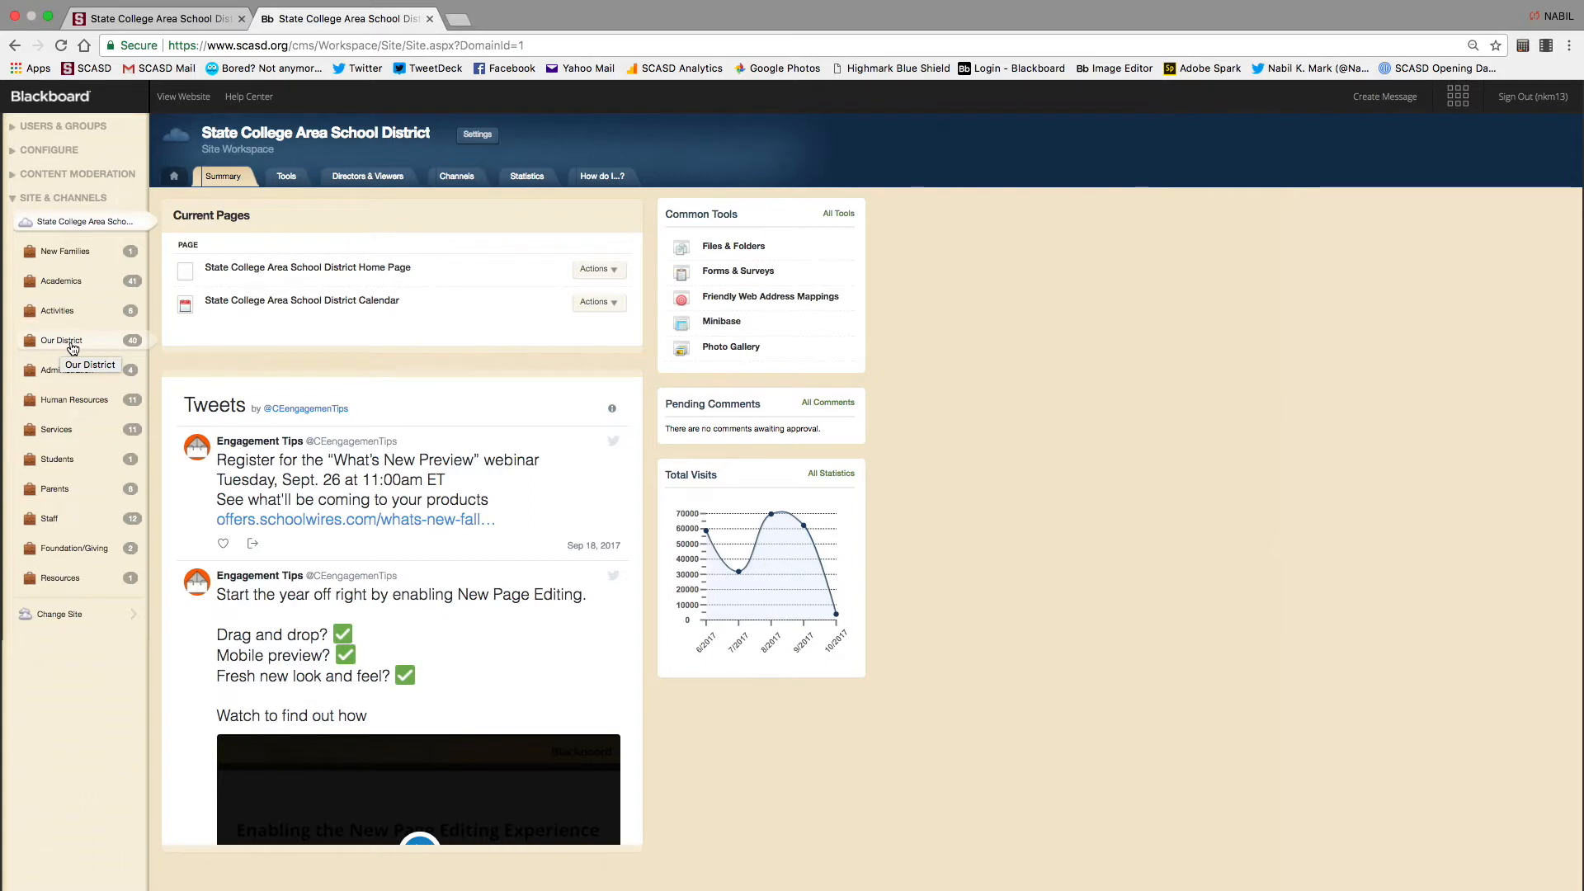
Open the Our District workspace and view the public site's Communications page
click(72, 346)
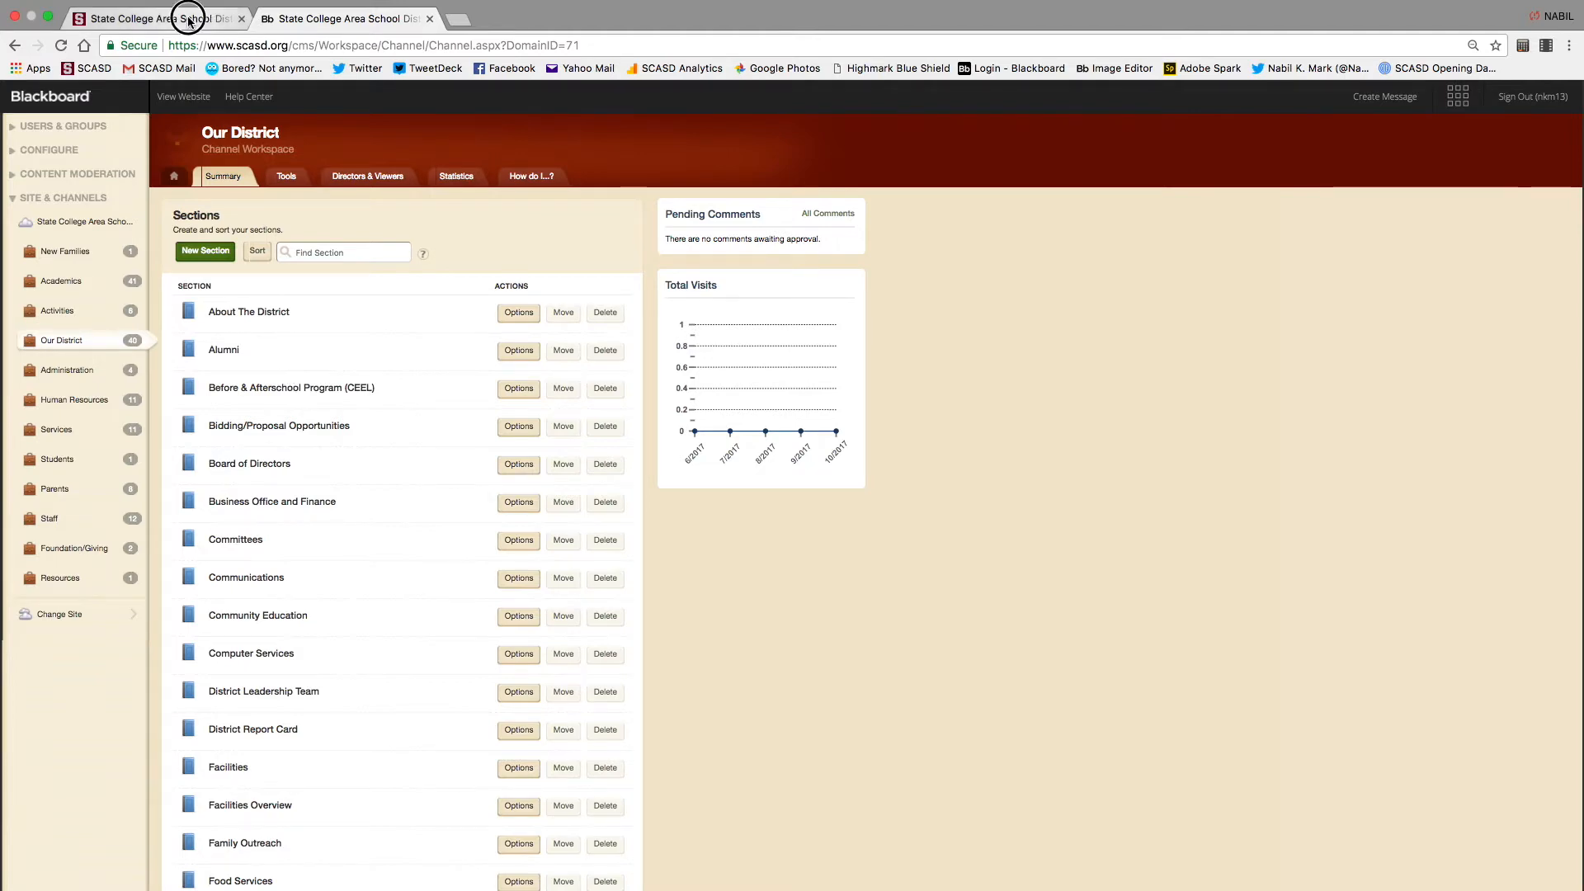
click(91, 16)
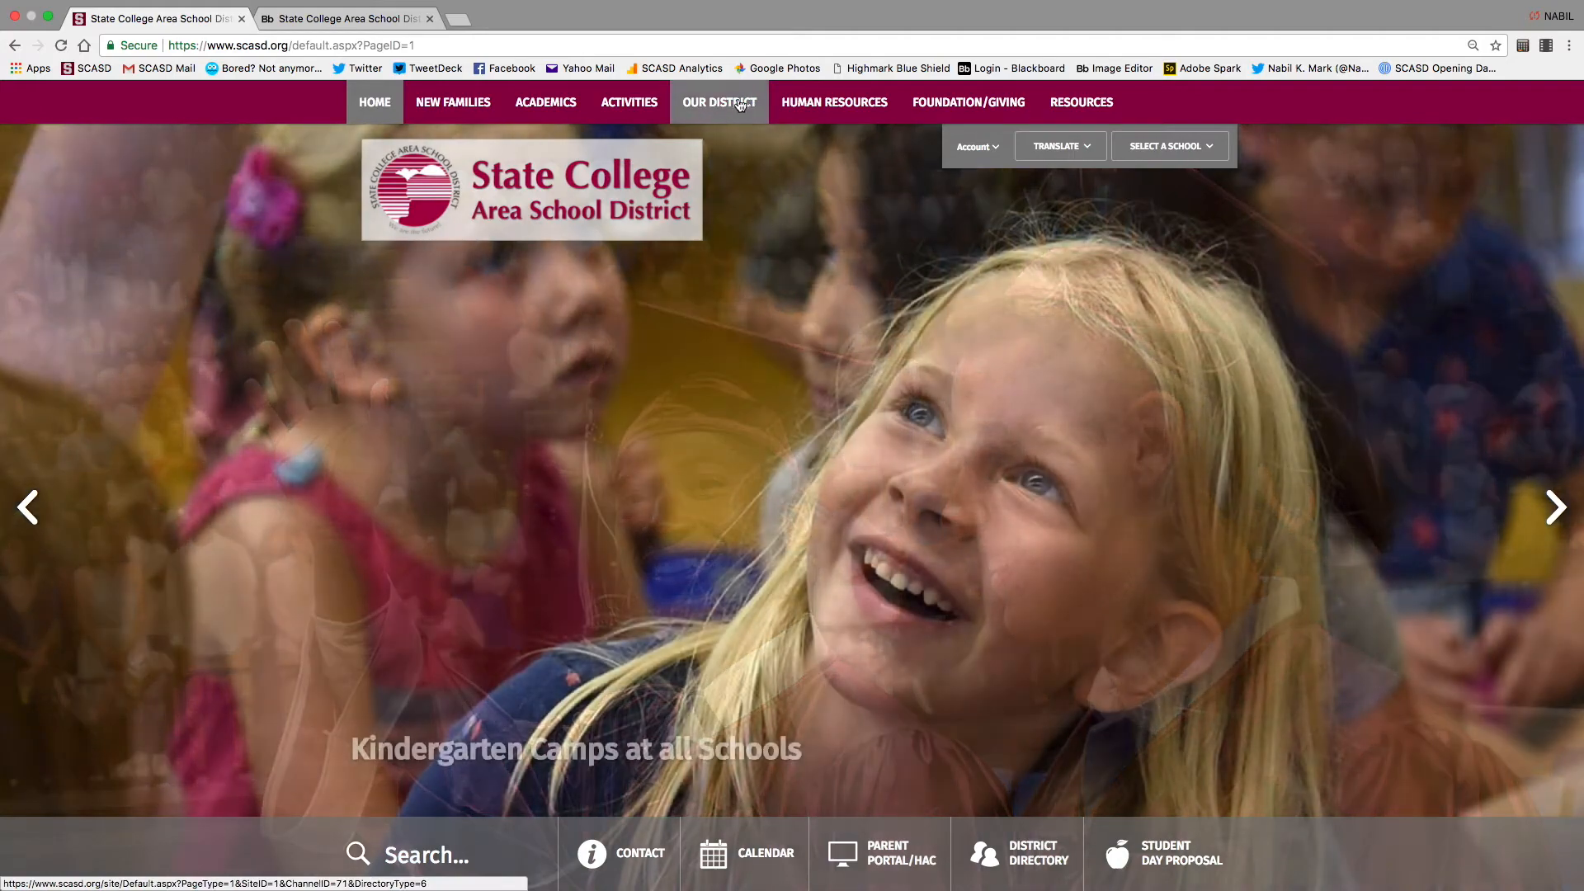
mouse_move(781, 105)
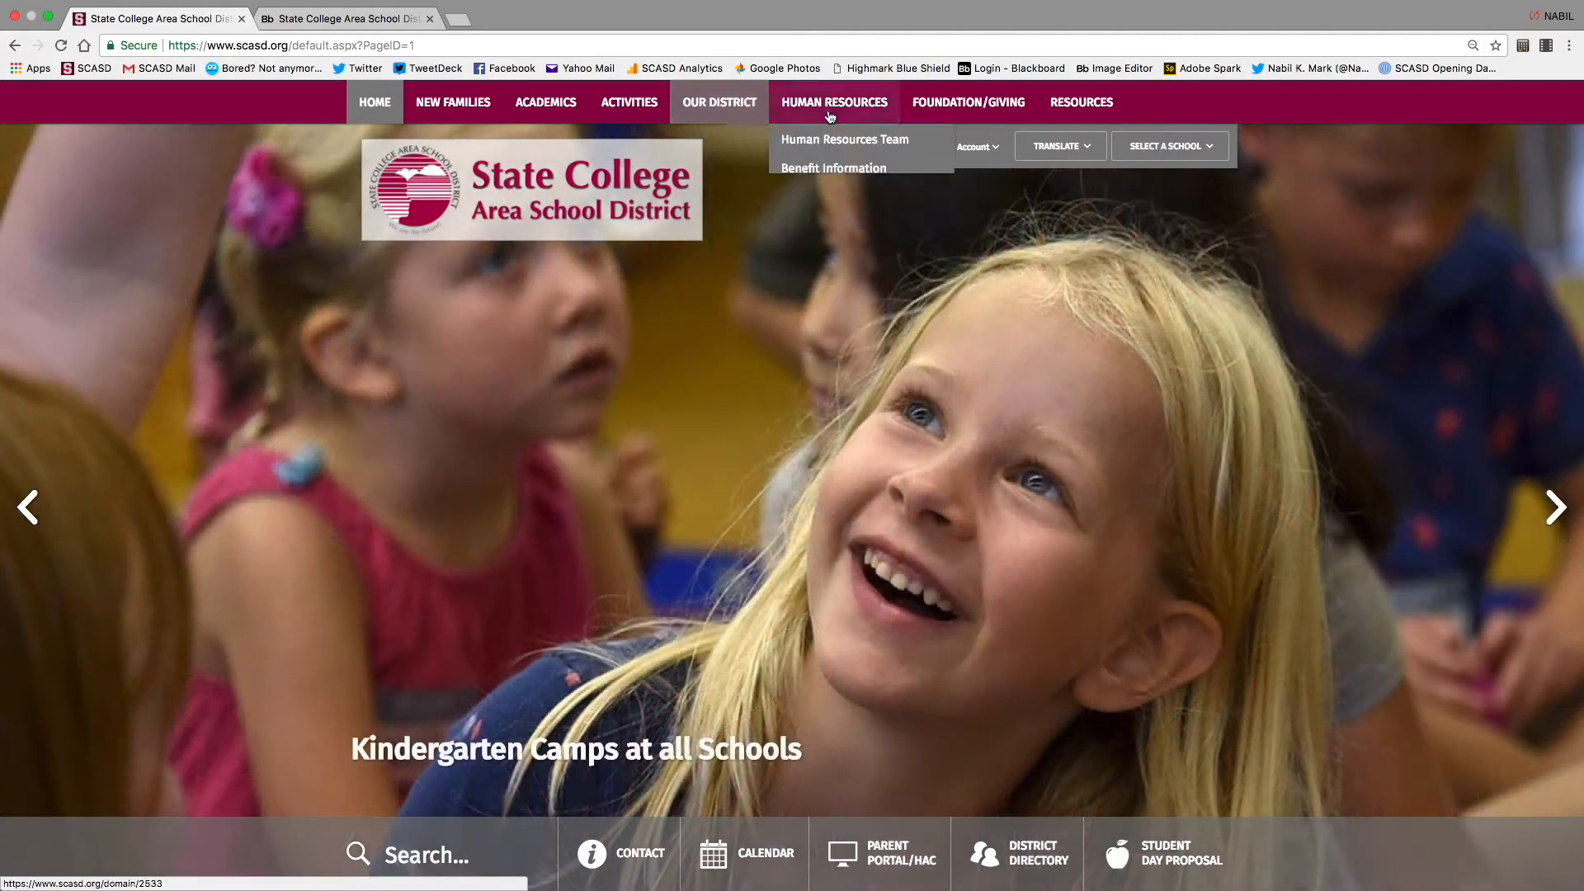
click(721, 100)
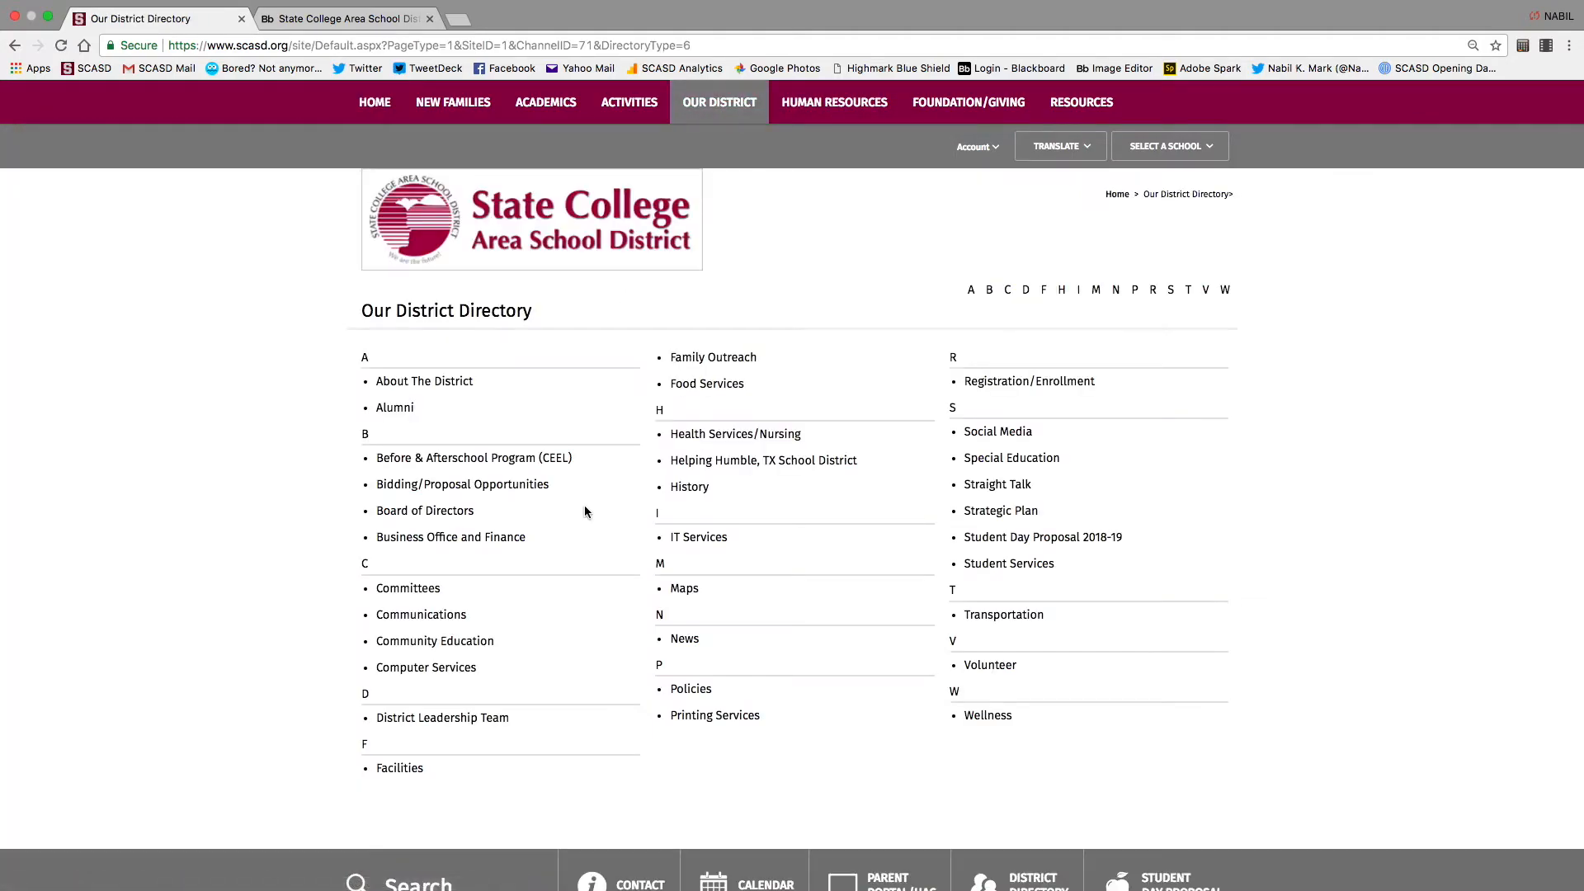
click(421, 615)
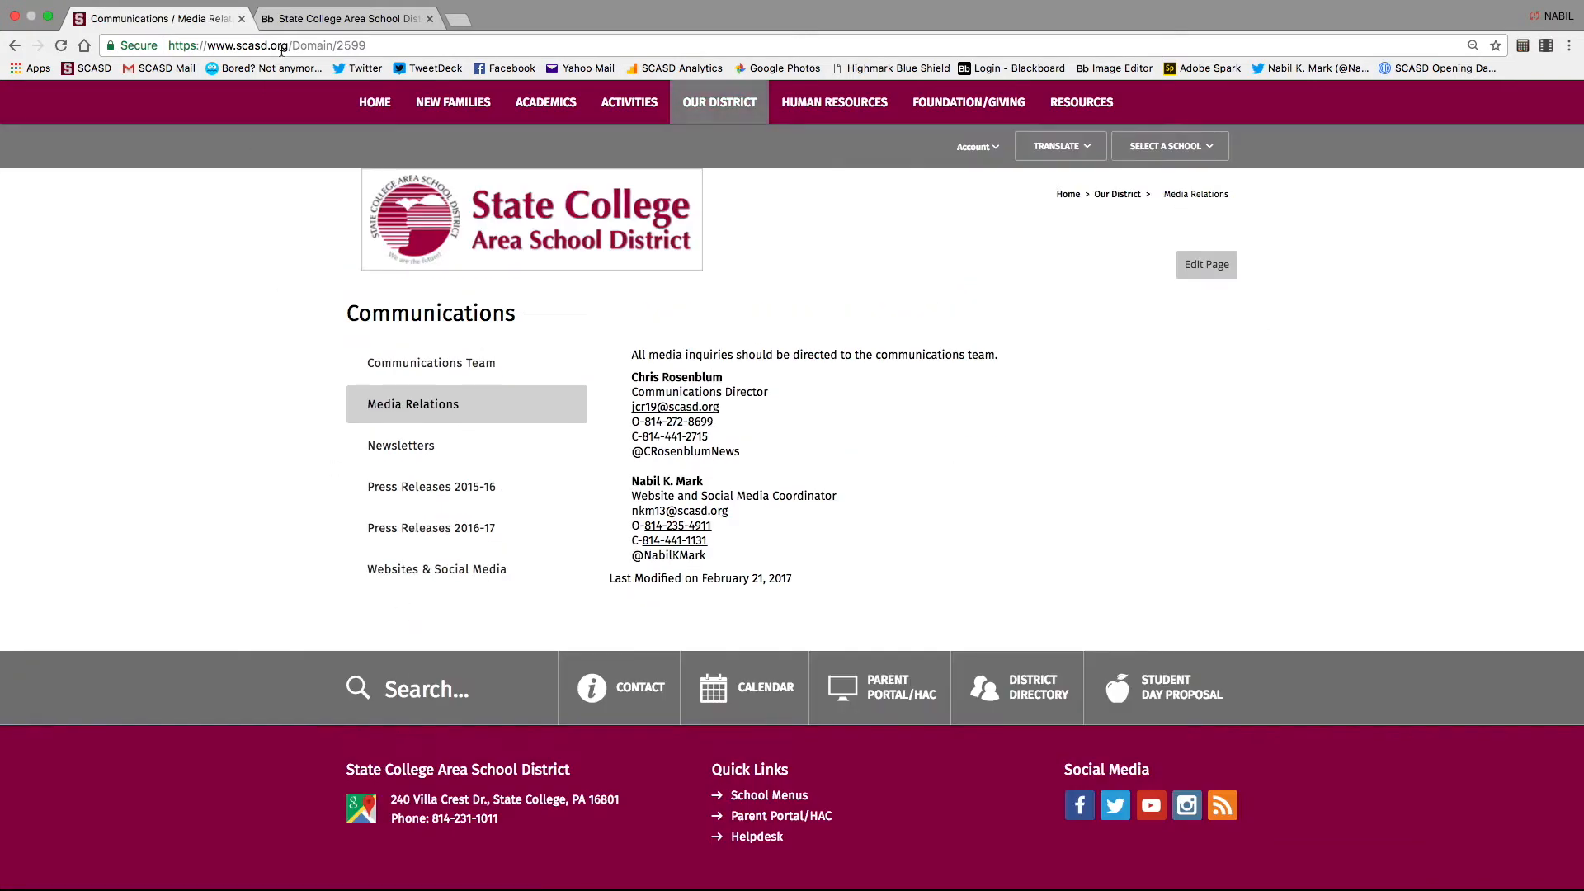
click(323, 19)
Open the Communications section workspace from the Sections list
scroll(253, 564, down, 5)
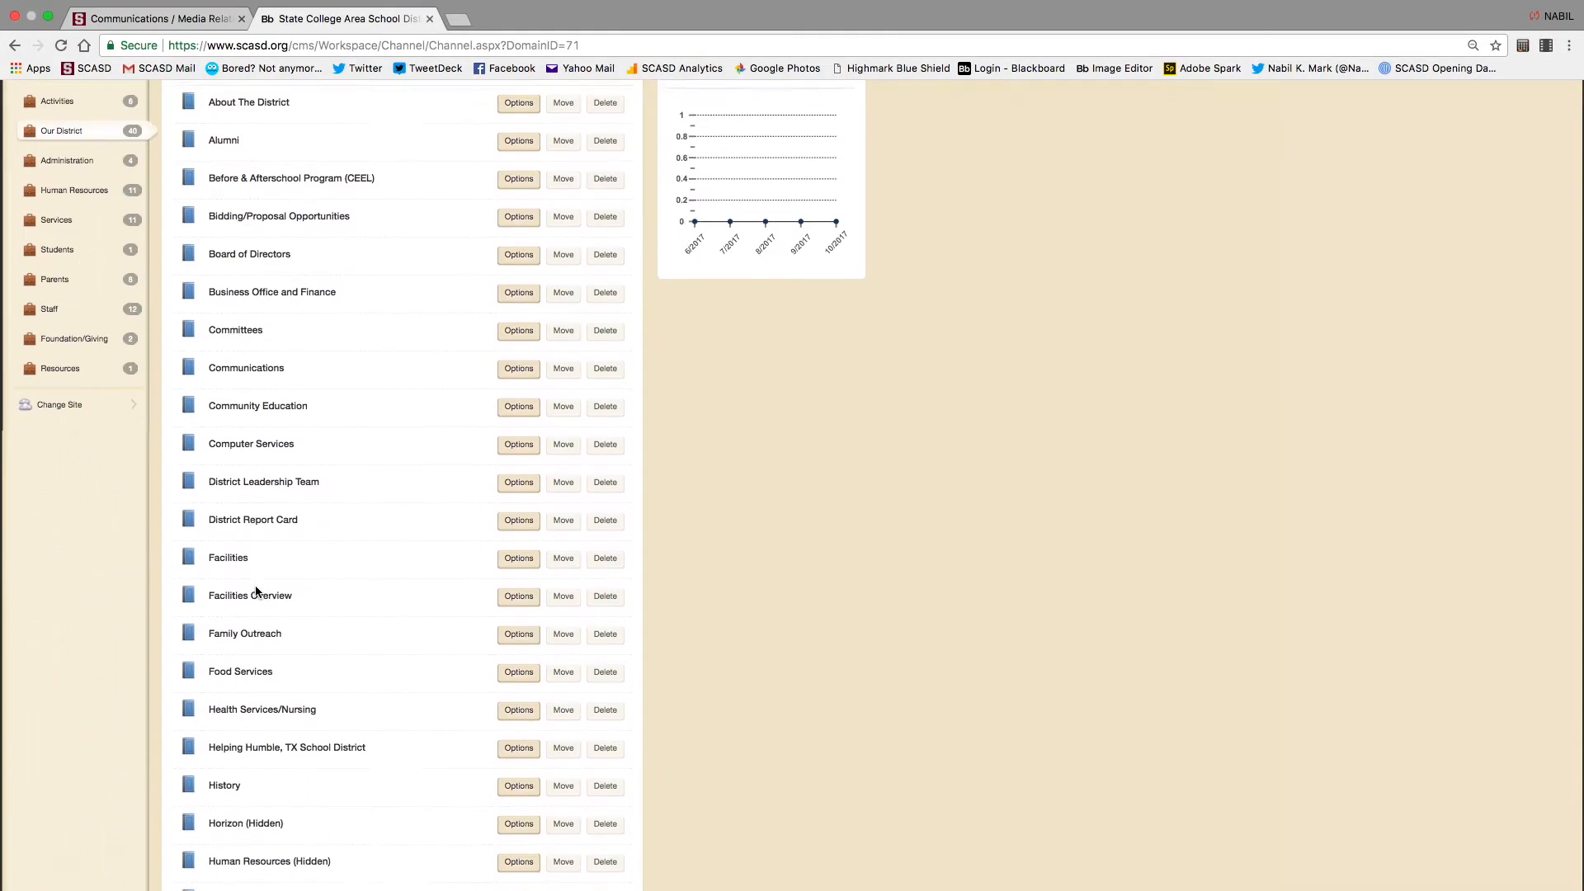
scroll(257, 592, up, 5)
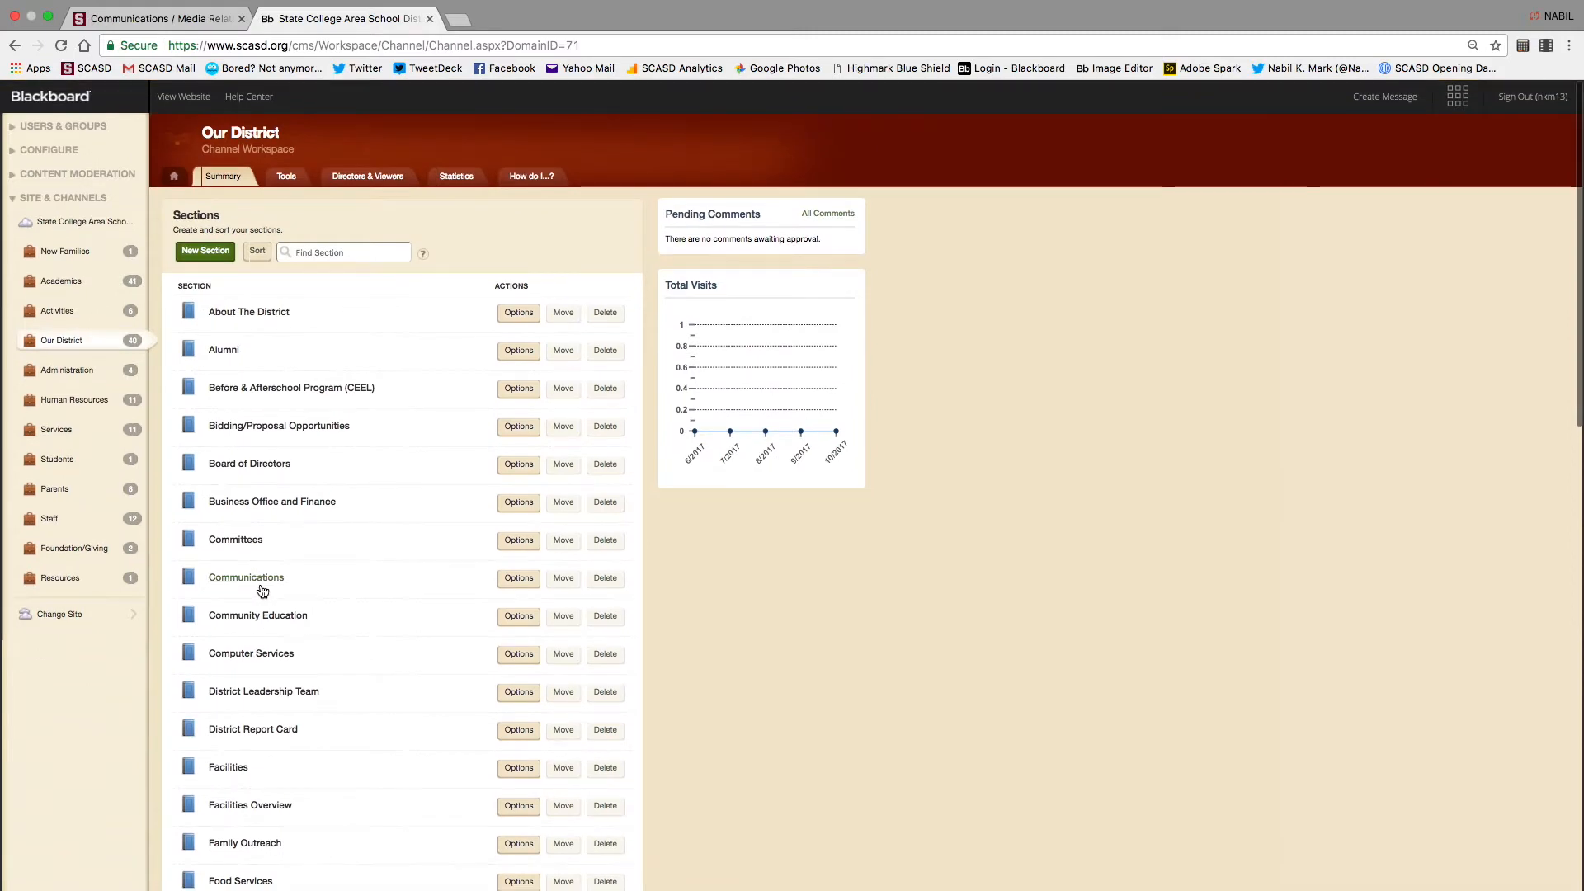
click(256, 578)
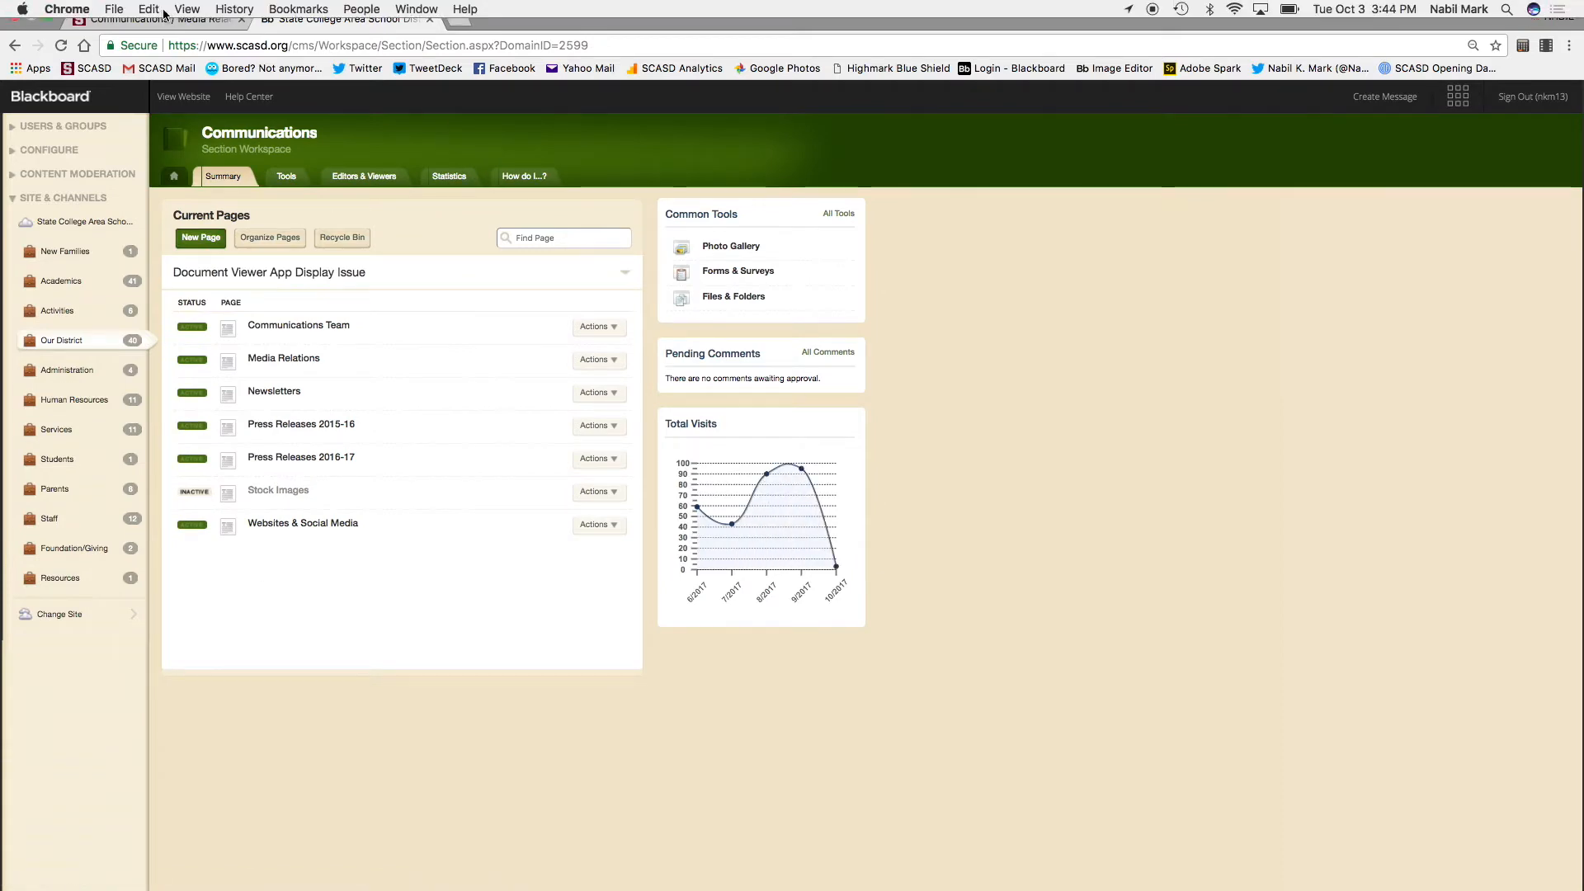
click(157, 39)
click(720, 105)
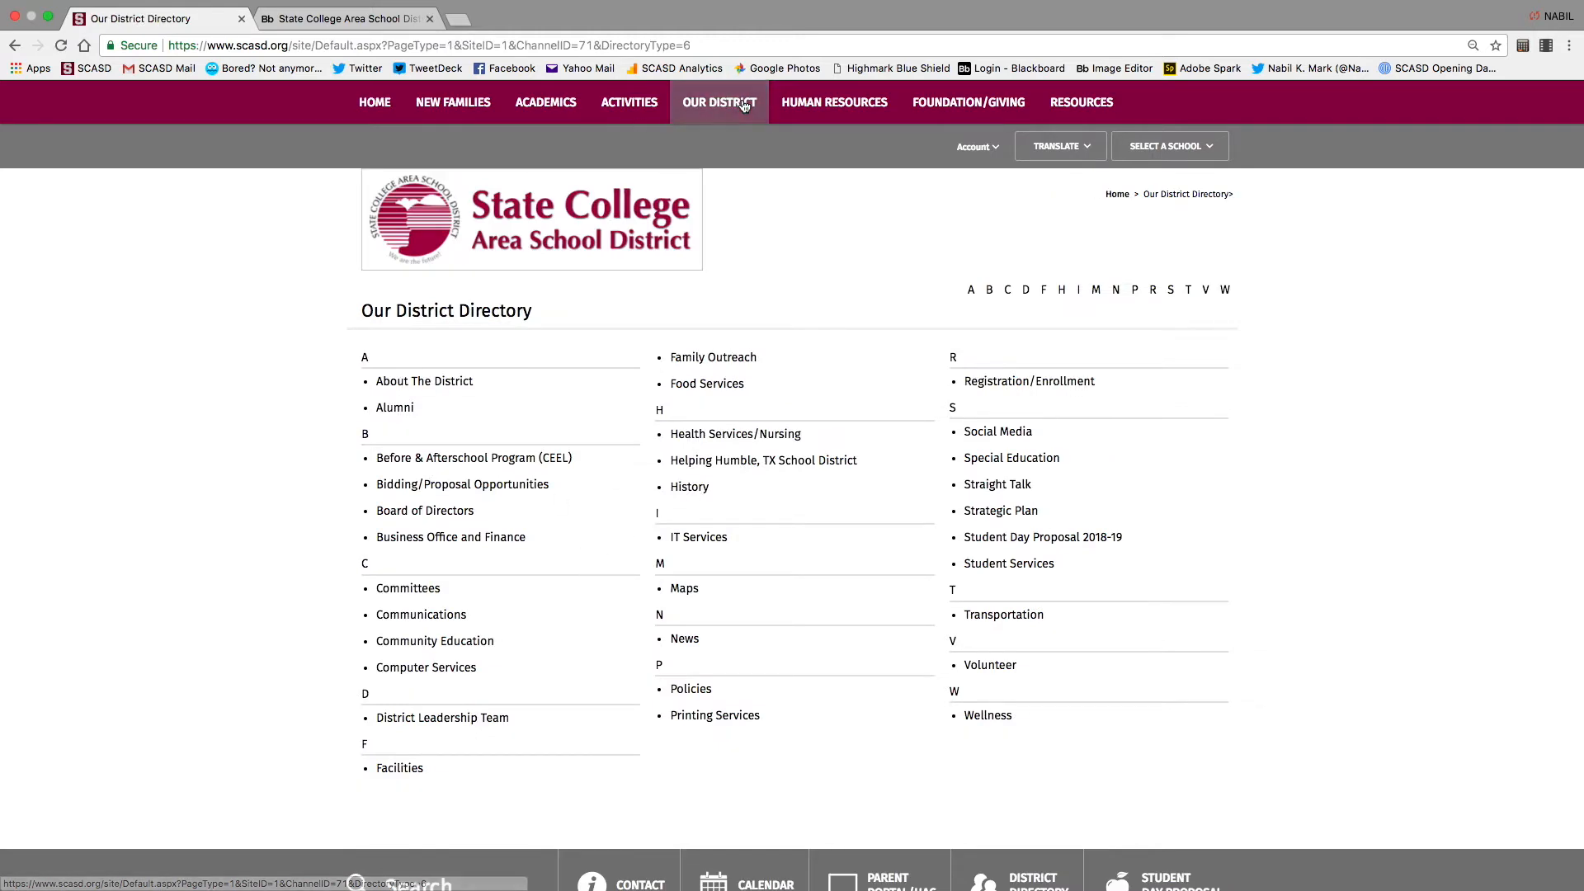
click(443, 617)
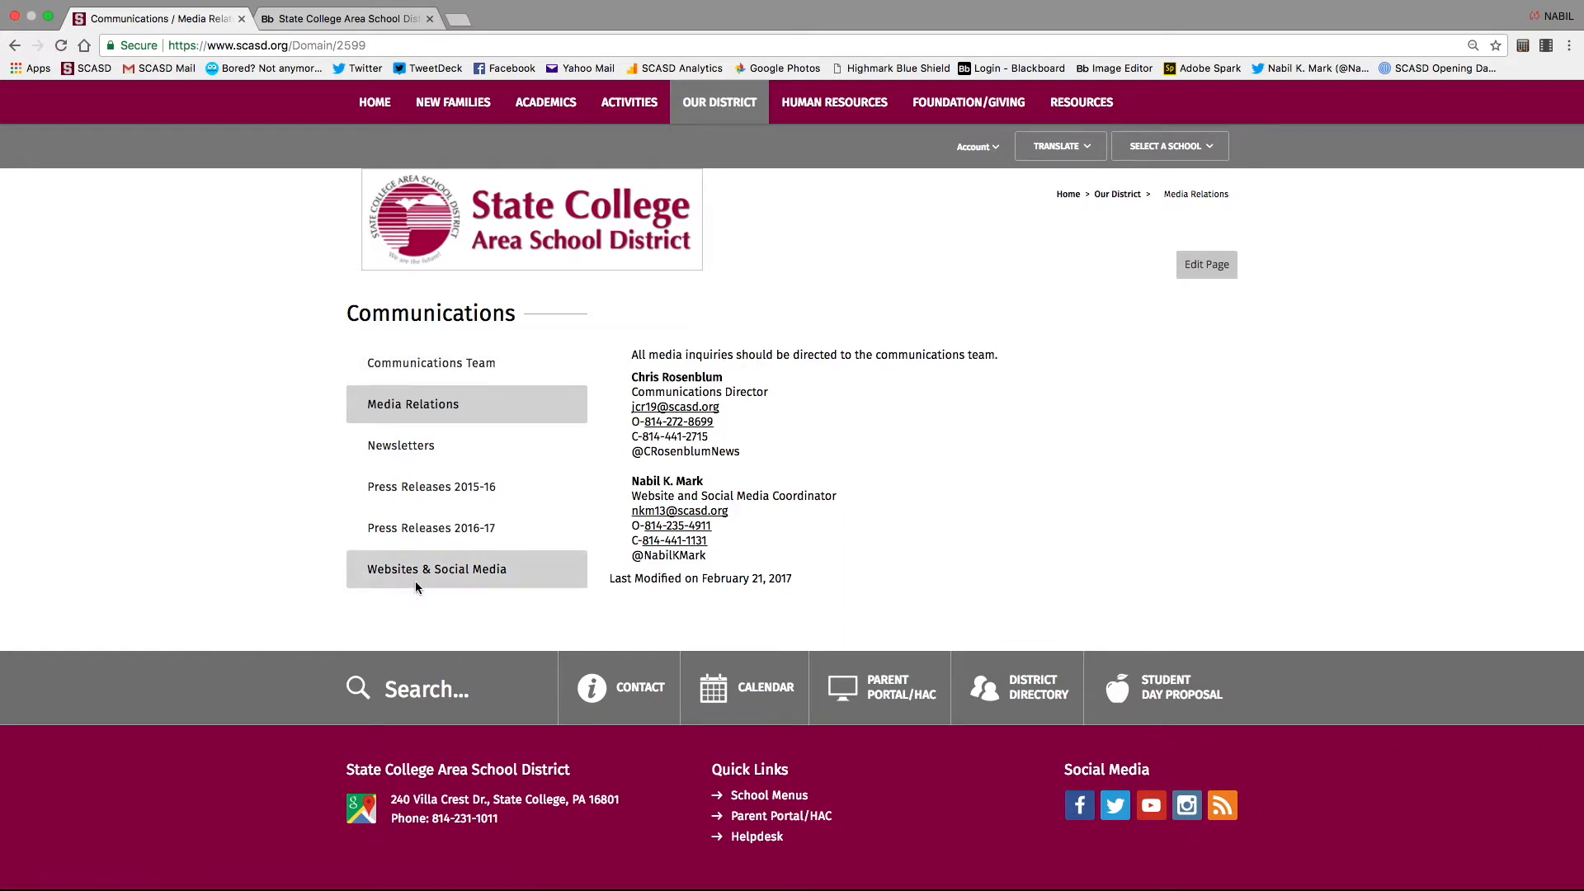
click(330, 18)
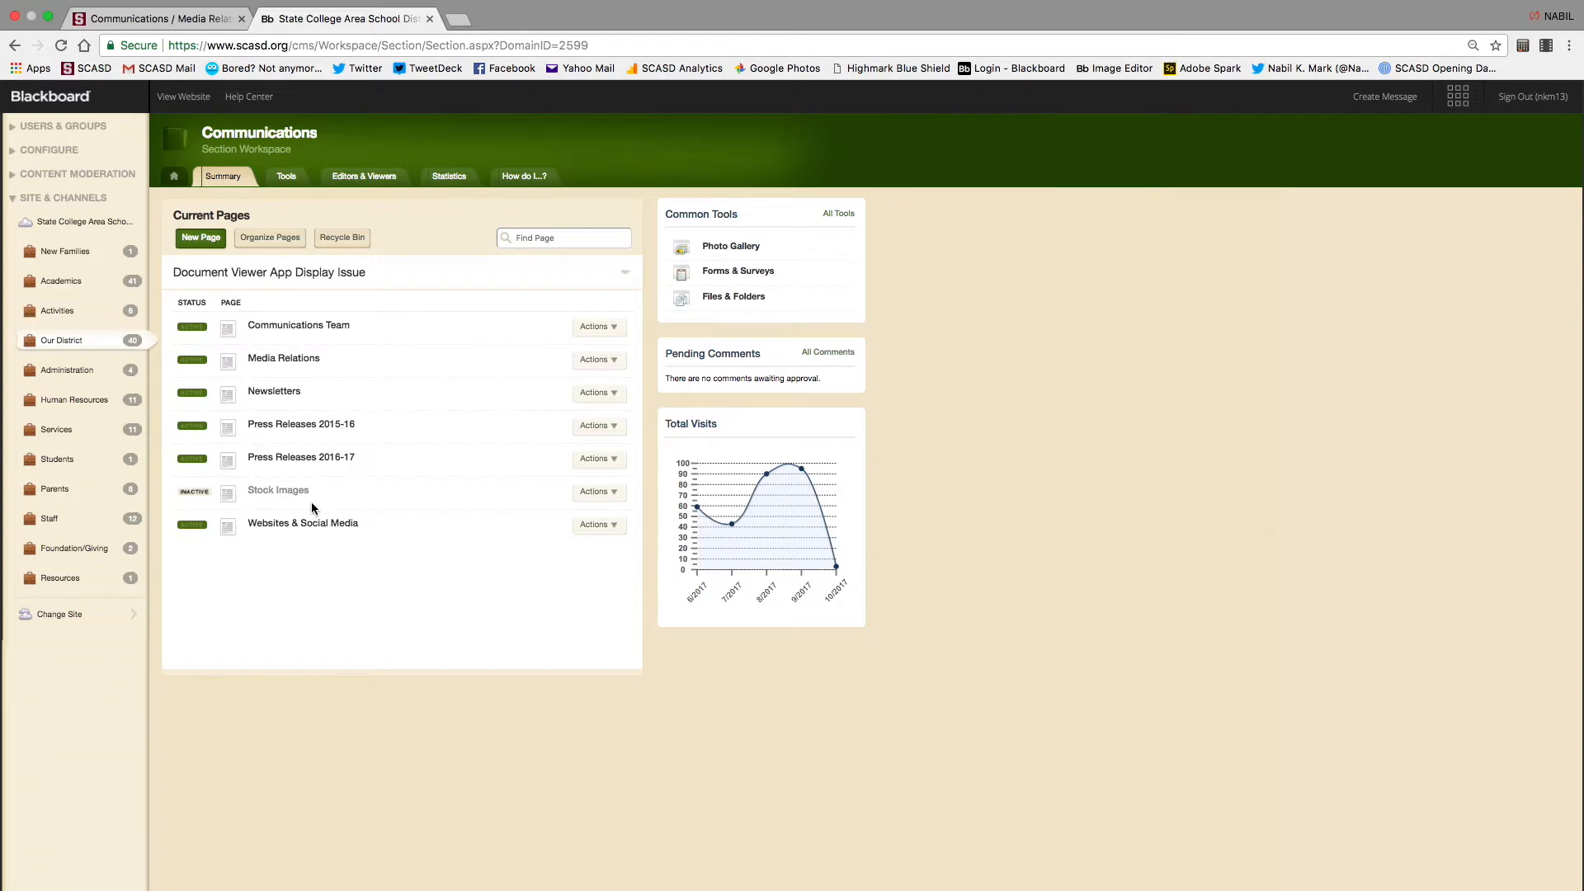
click(308, 327)
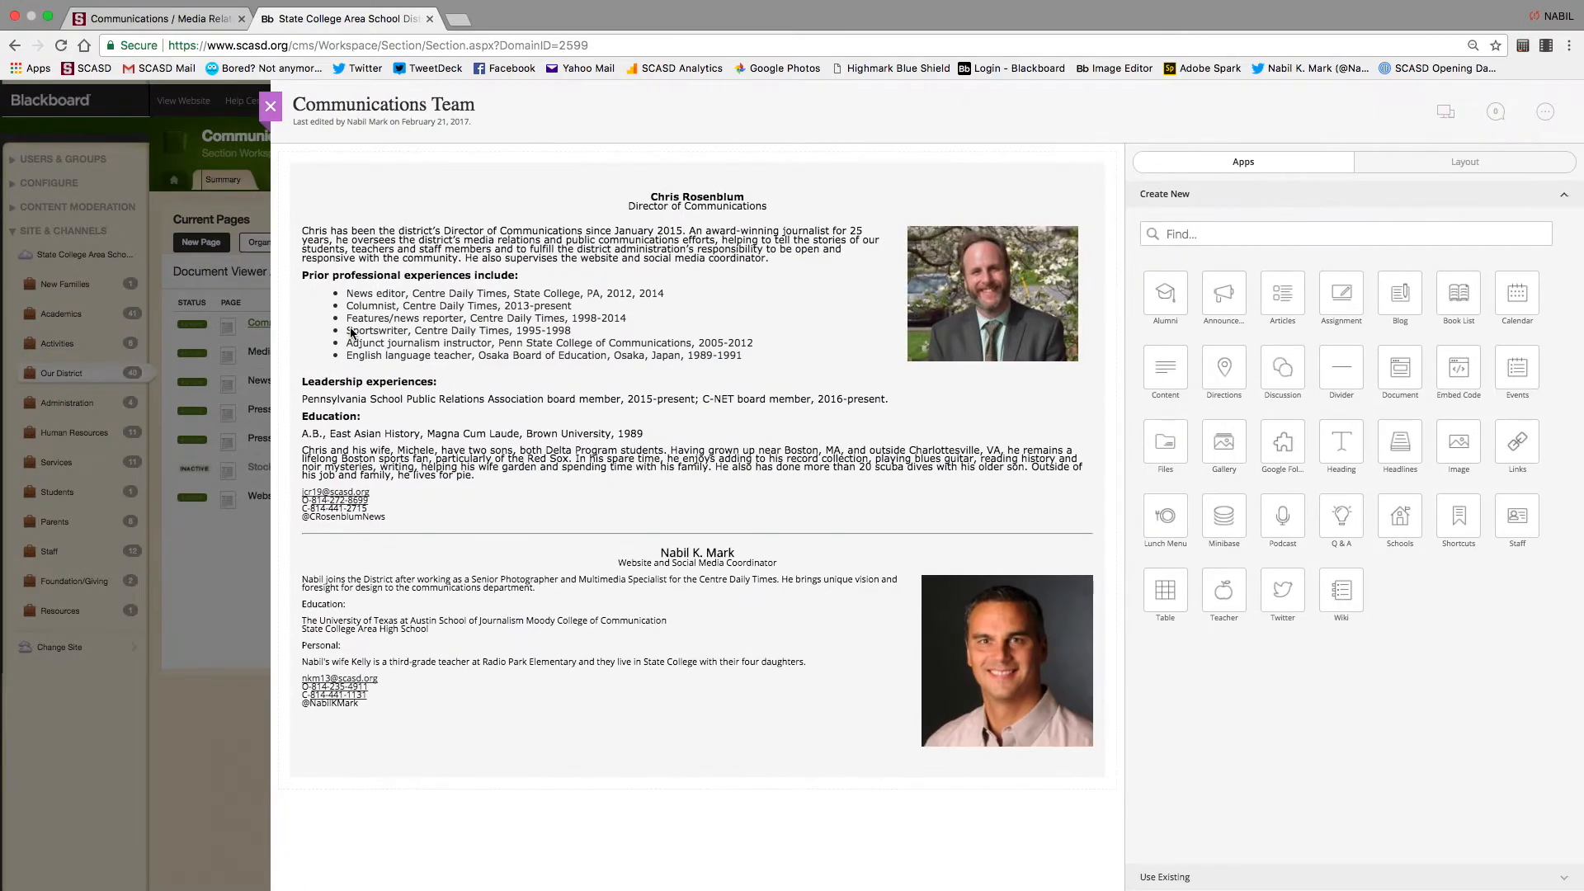
mouse_move(797, 300)
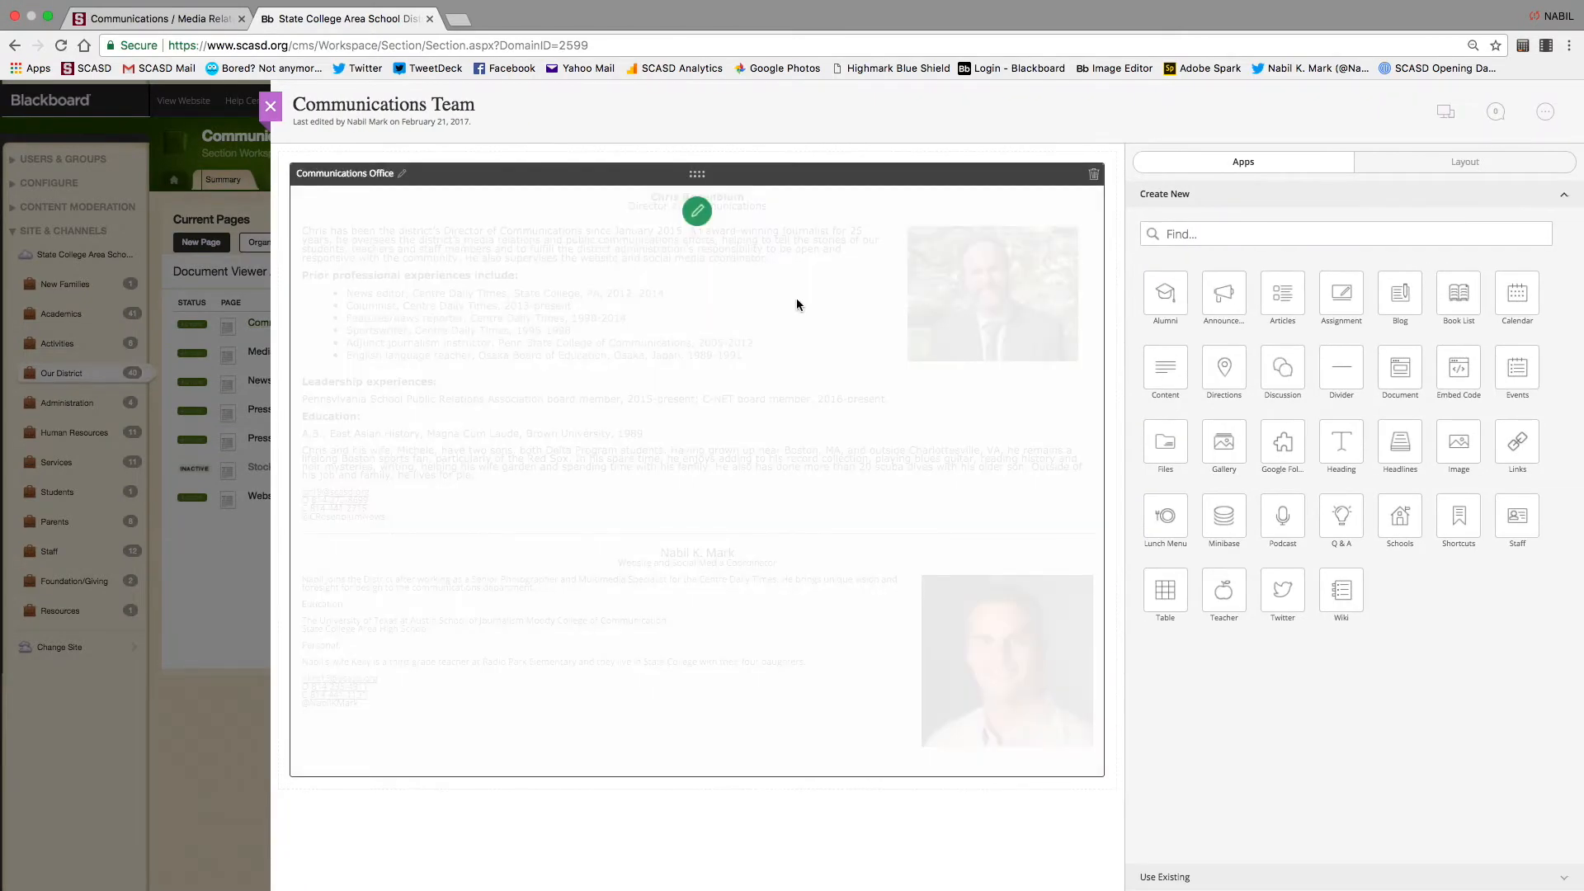
click(699, 212)
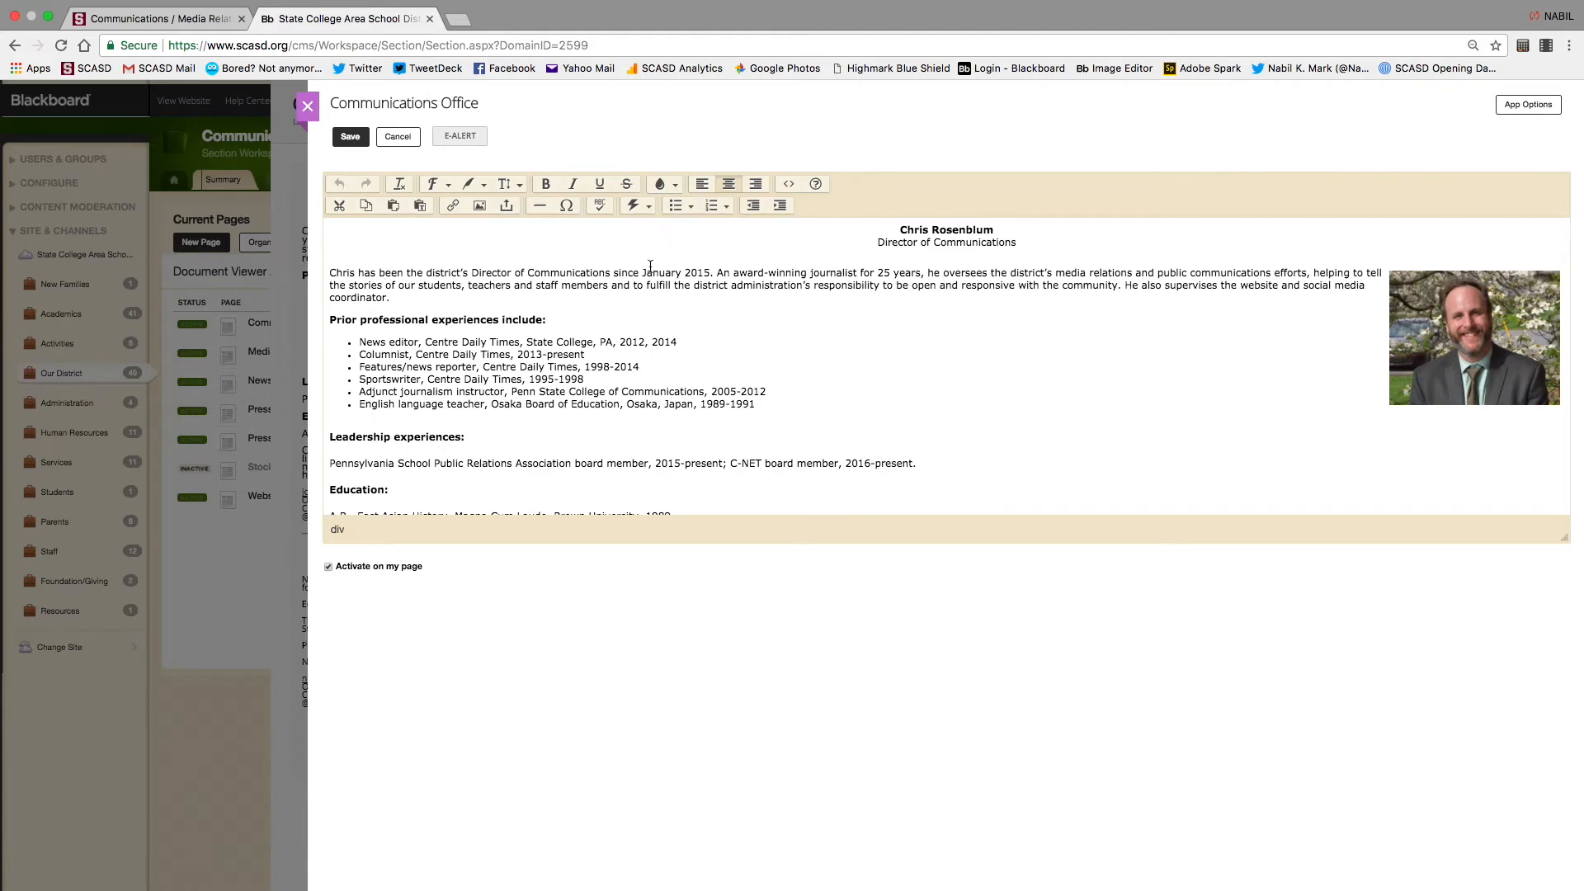
click(307, 106)
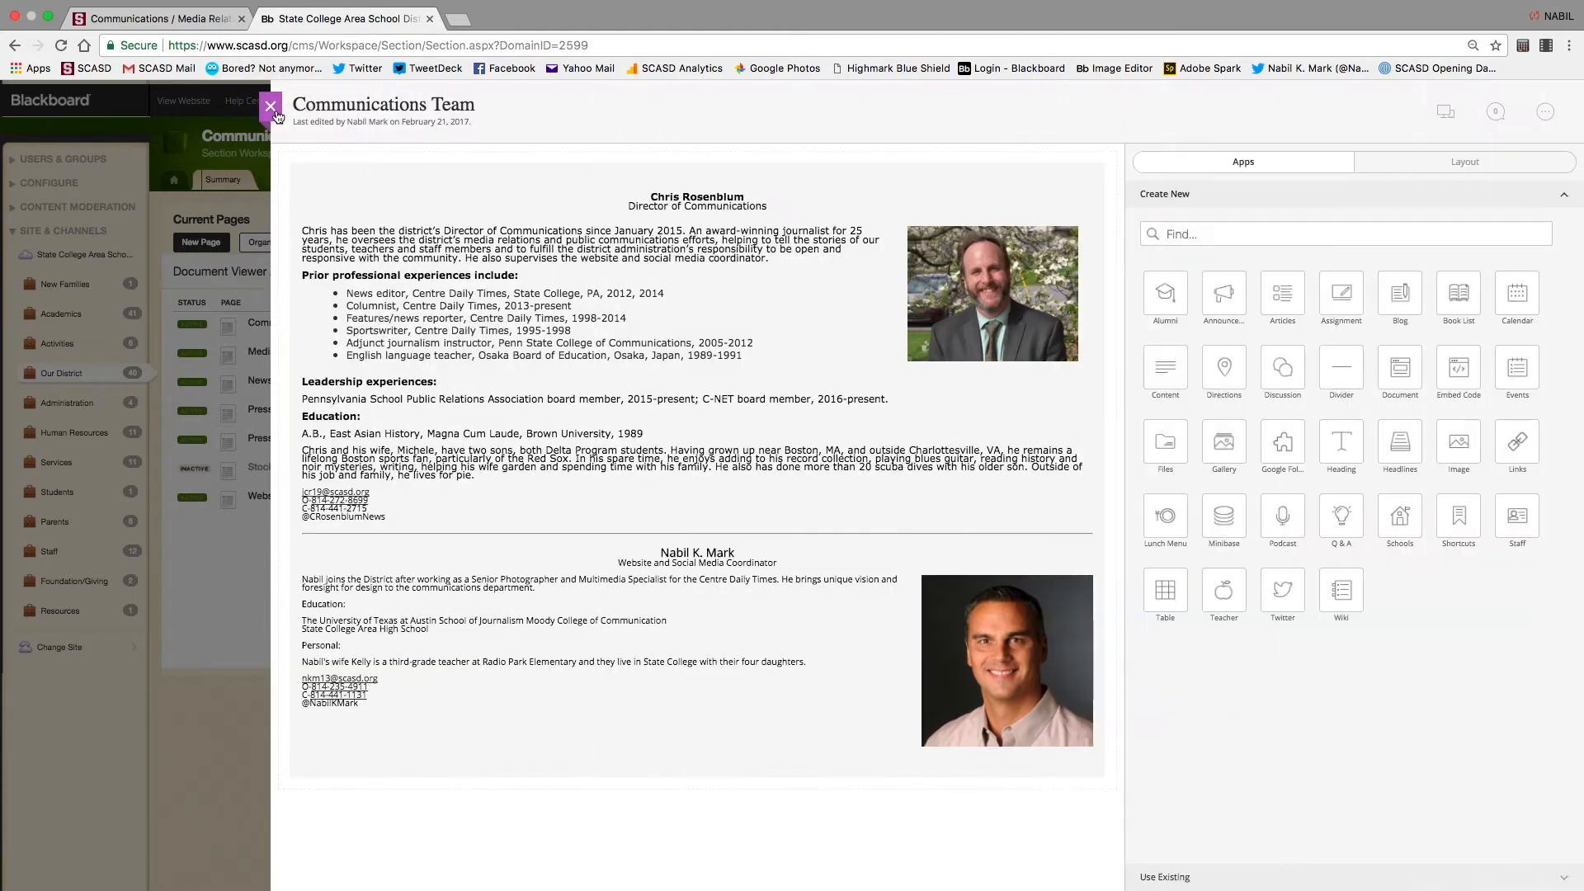
click(278, 115)
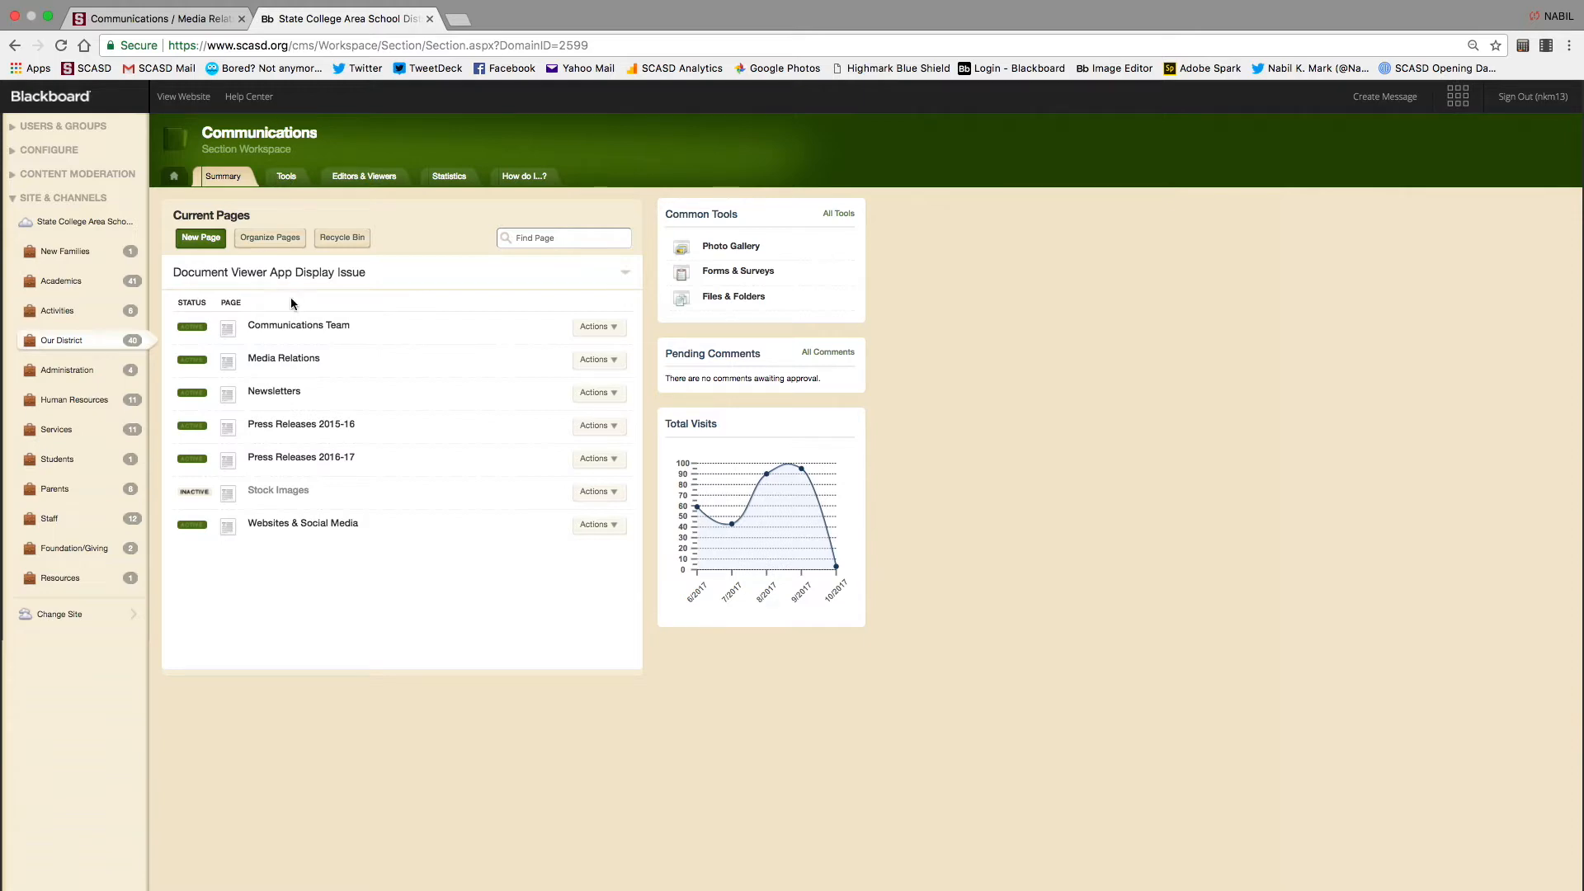
Open the Communications Team page's Communications Office block in the editor, leaving the font size unchanged
click(294, 335)
click(675, 220)
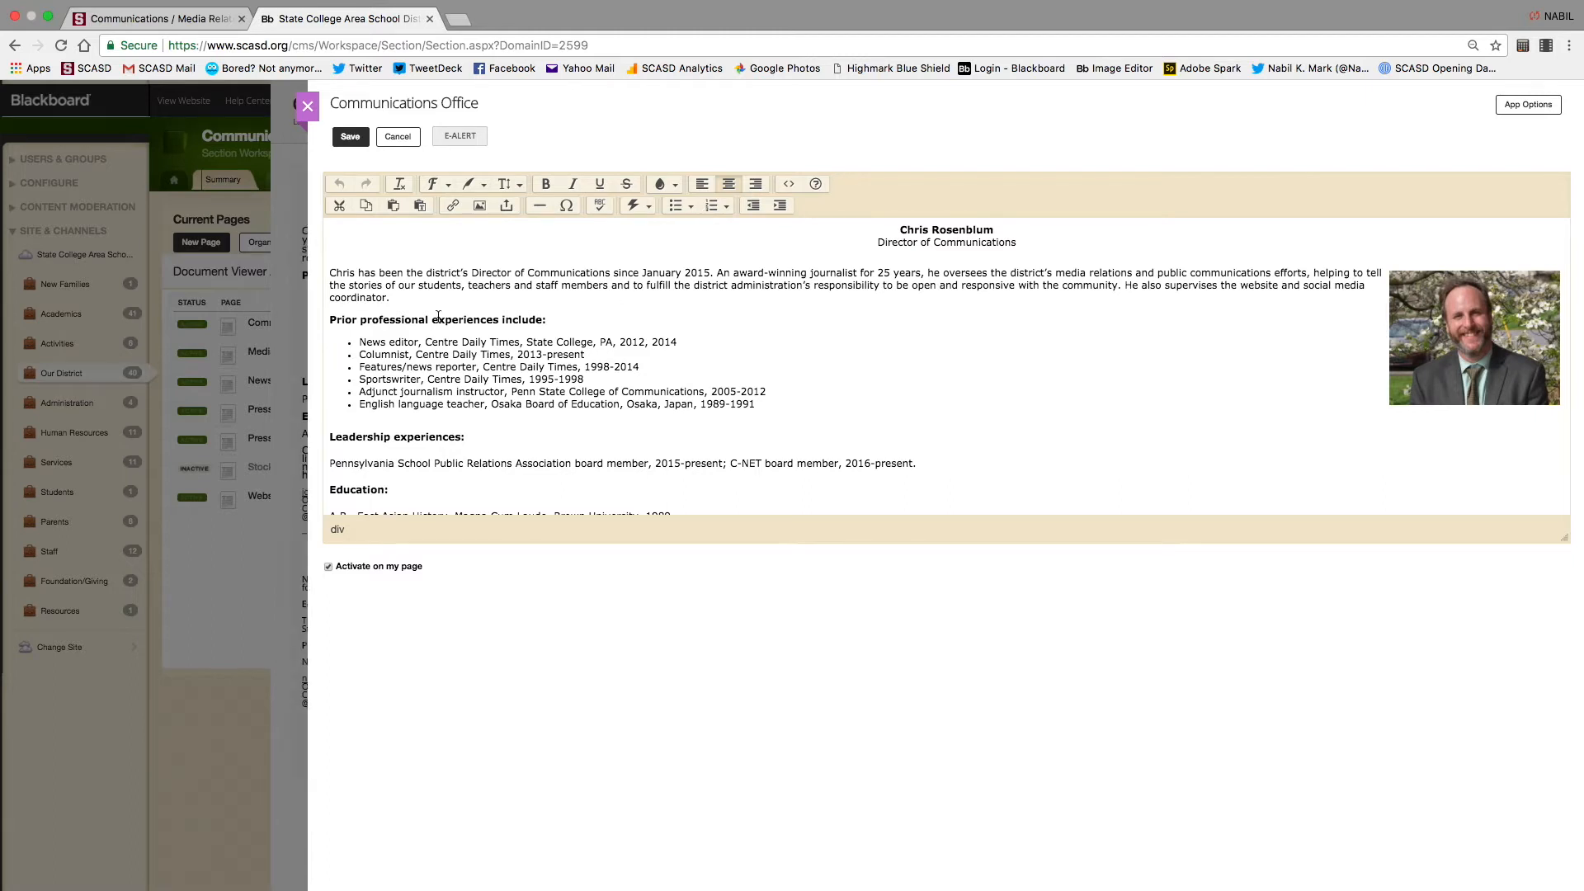
double_click(346, 275)
click(482, 185)
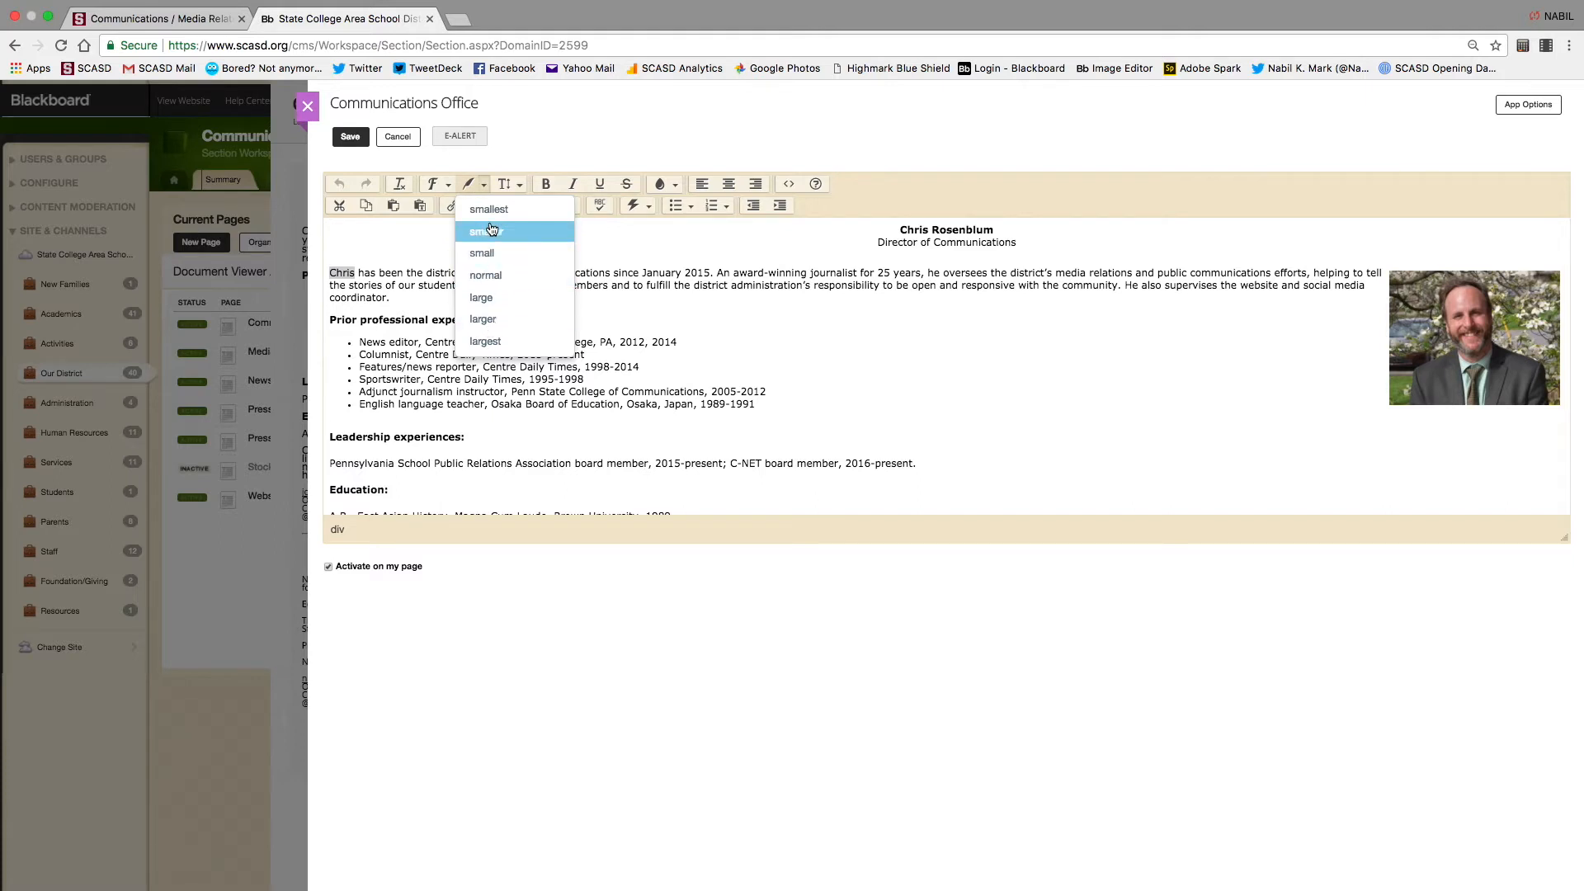
click(485, 186)
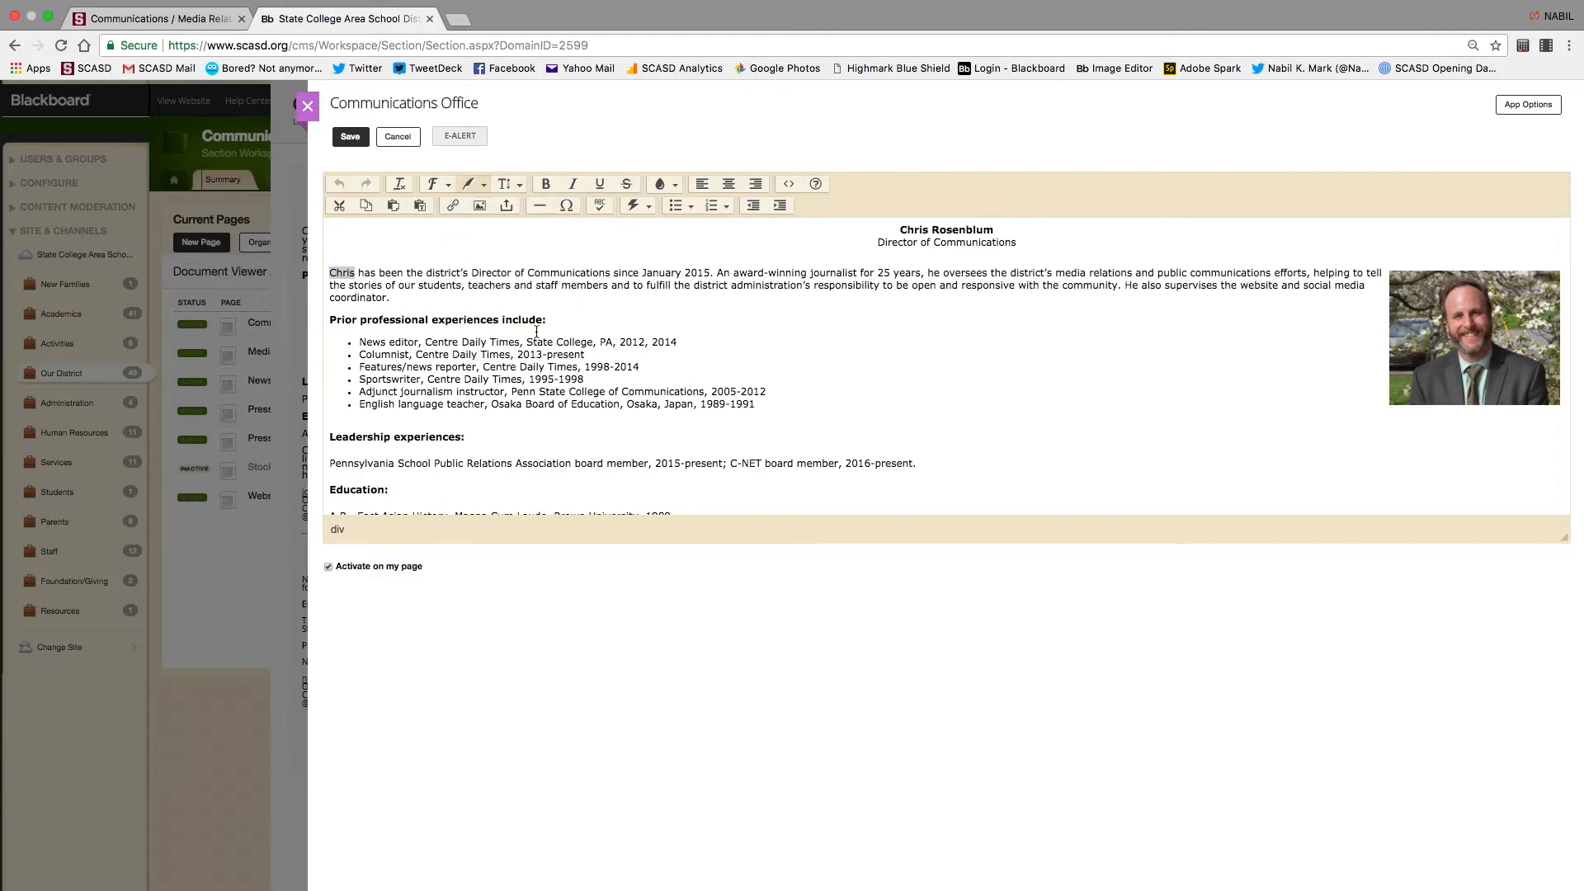
click(516, 265)
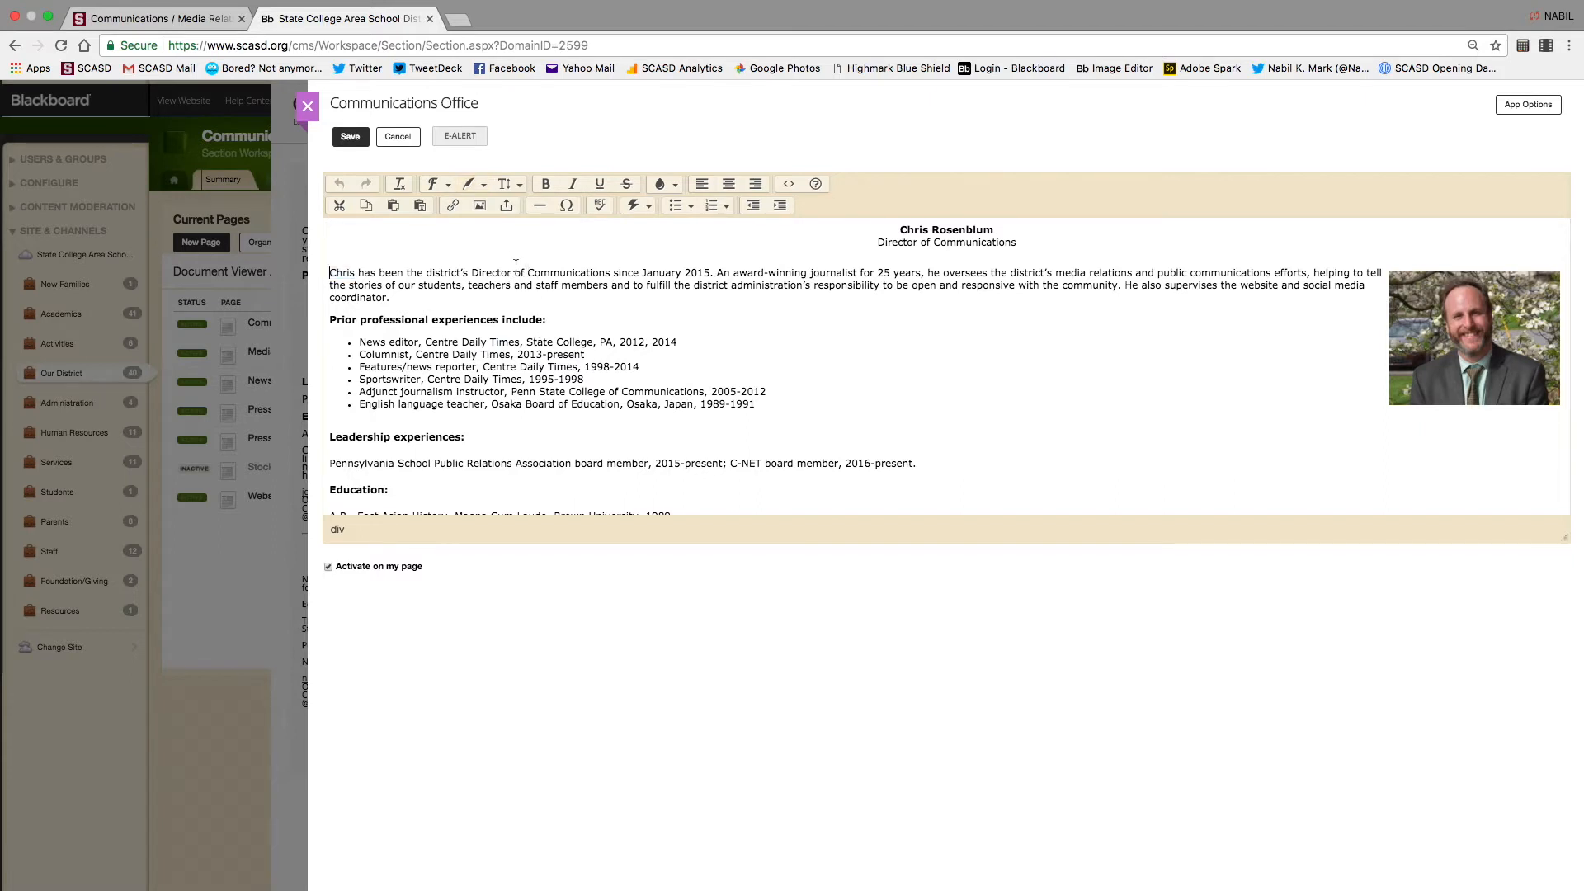
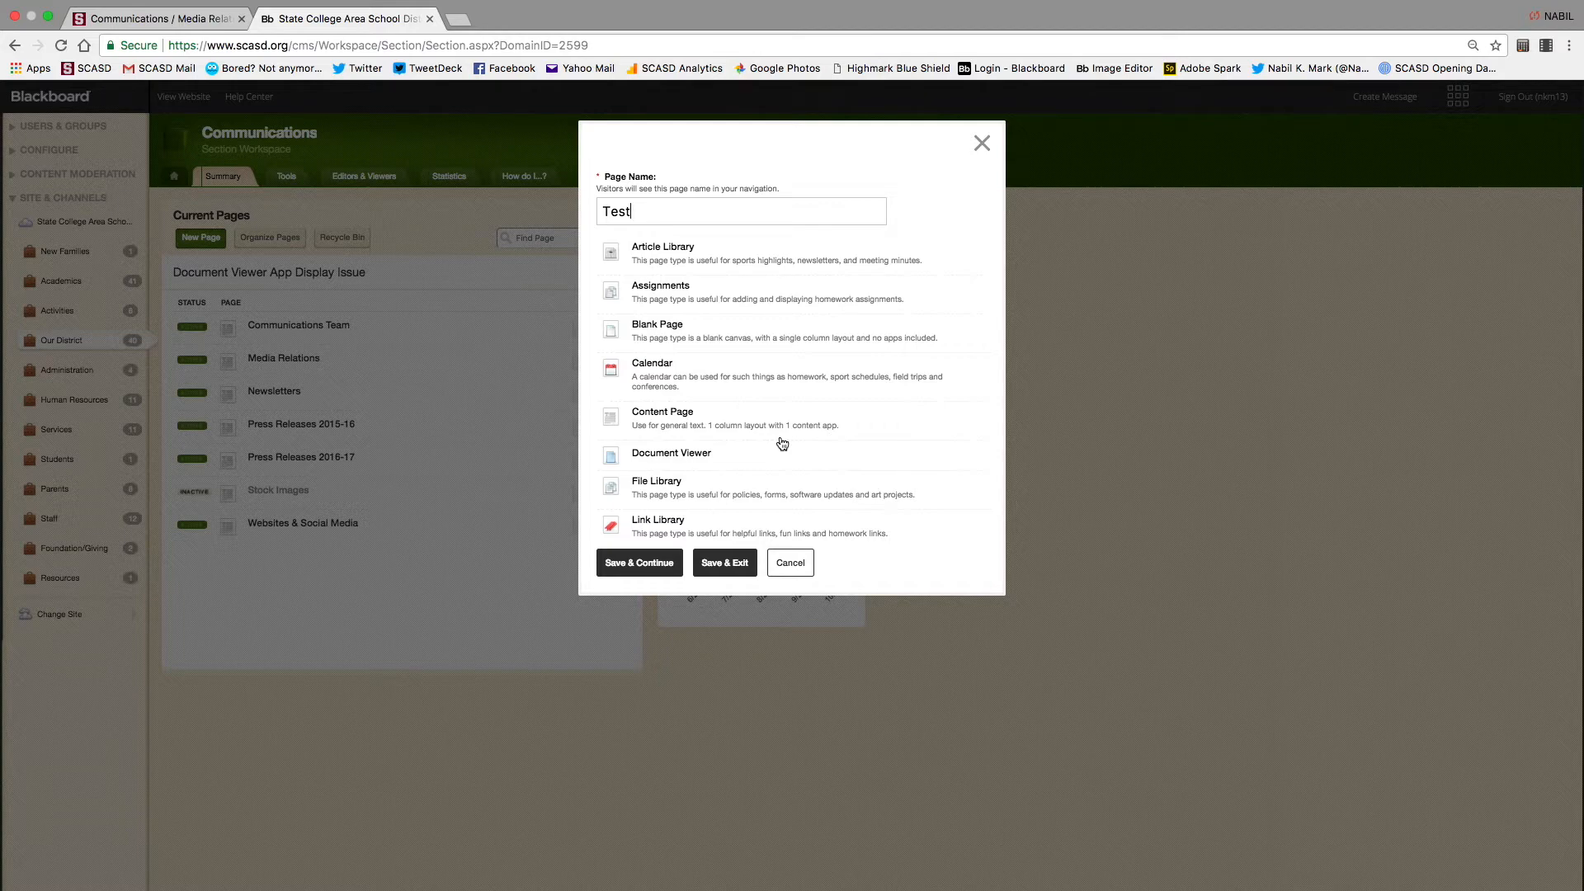
Make the new 'Test' page a Content Page and save it to begin editing
click(673, 423)
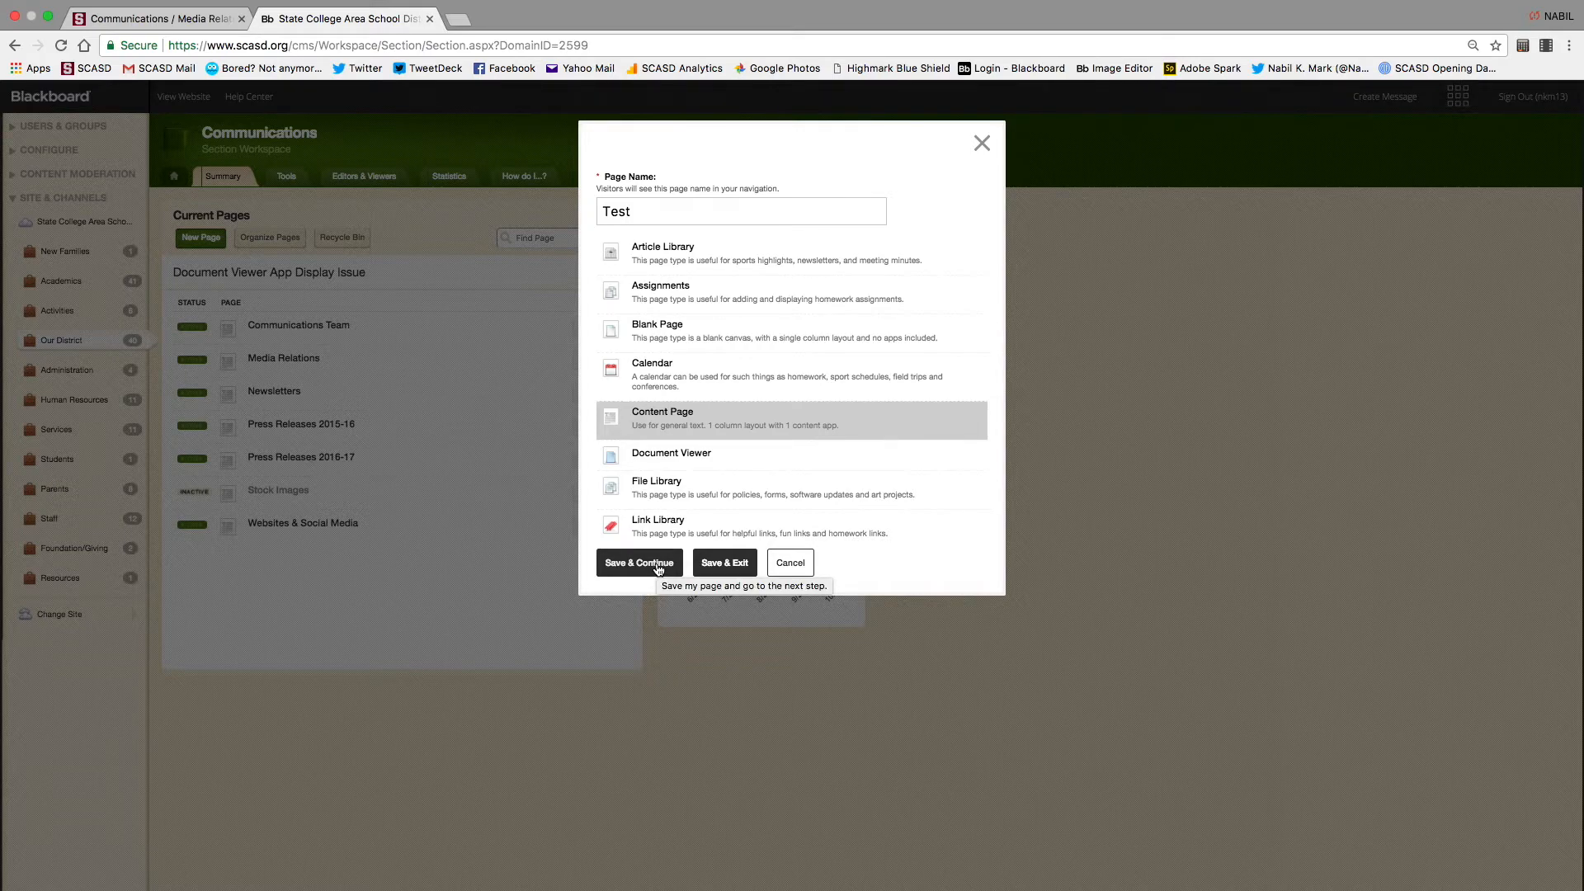
click(657, 566)
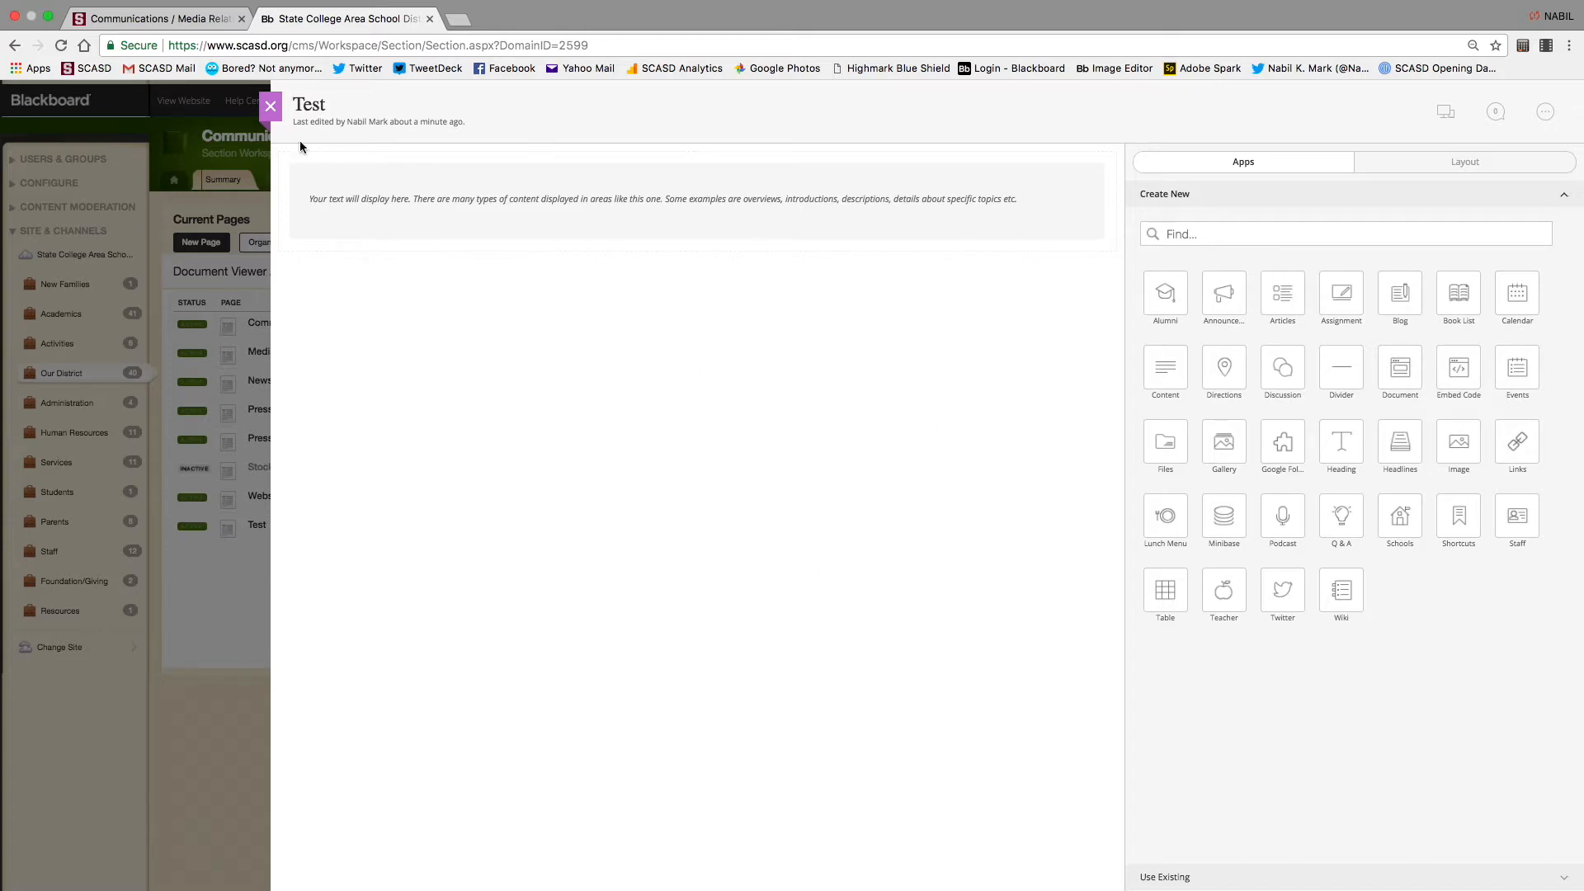
Reopen the Test page editor and its text block, then close both without changes
click(270, 105)
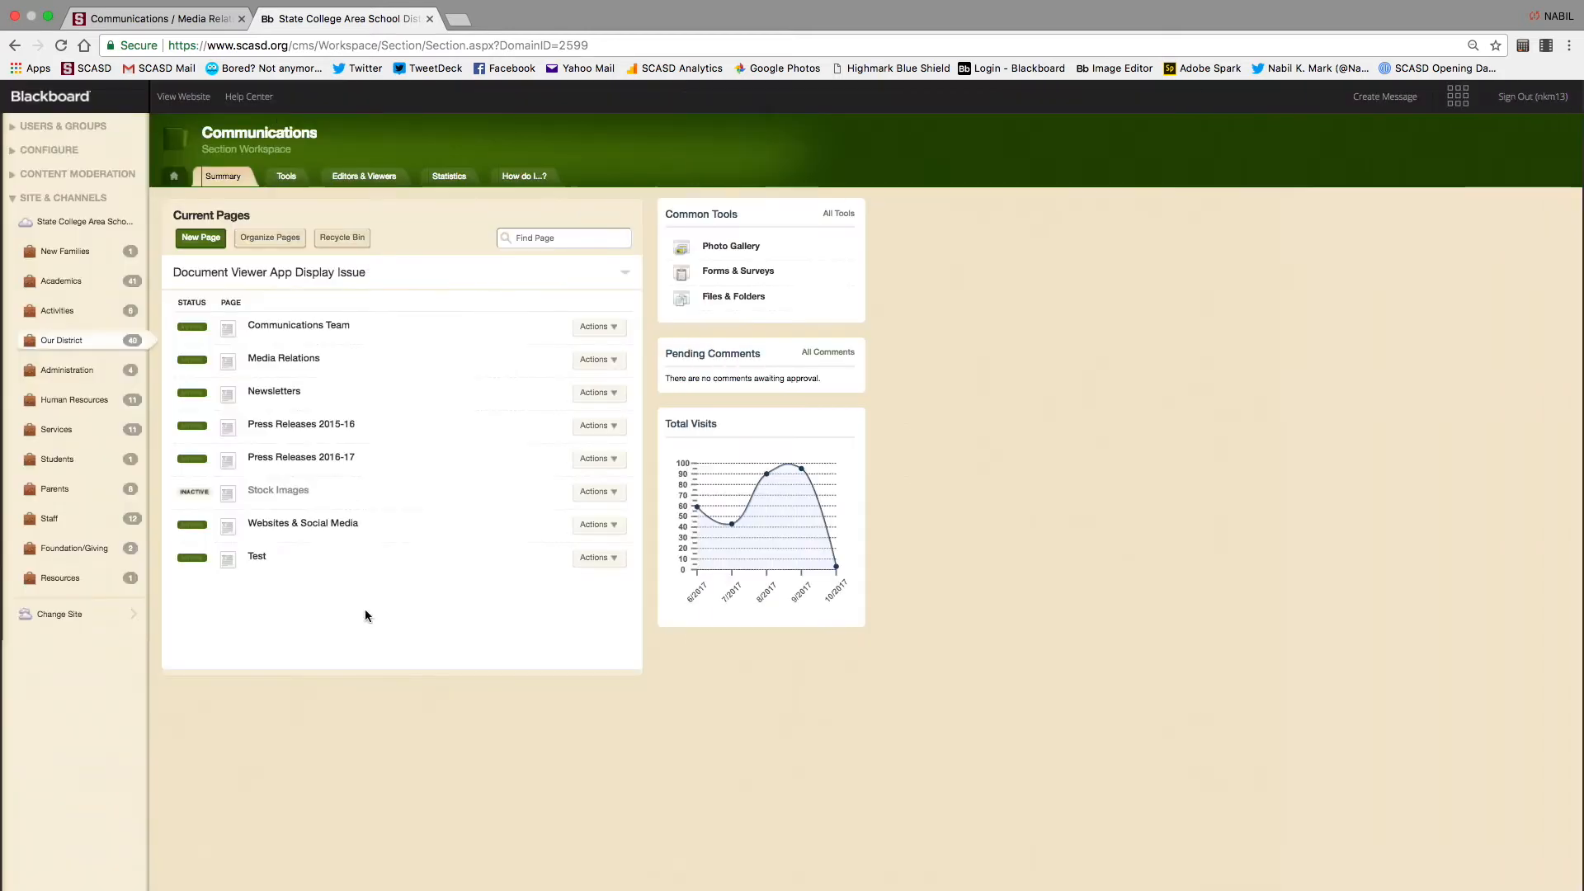
click(257, 556)
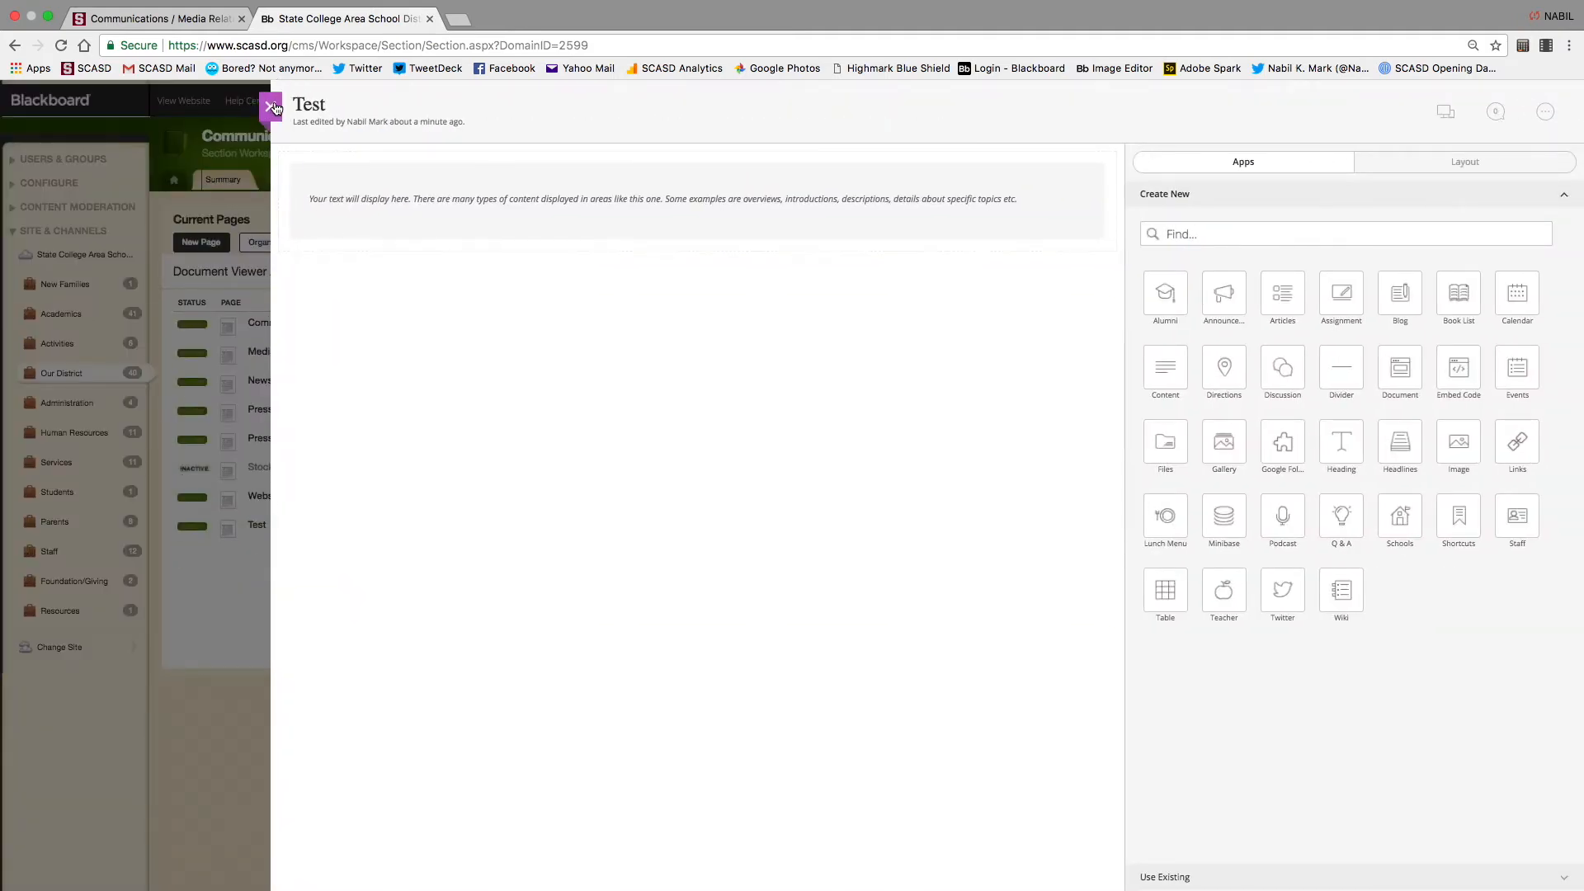
click(273, 106)
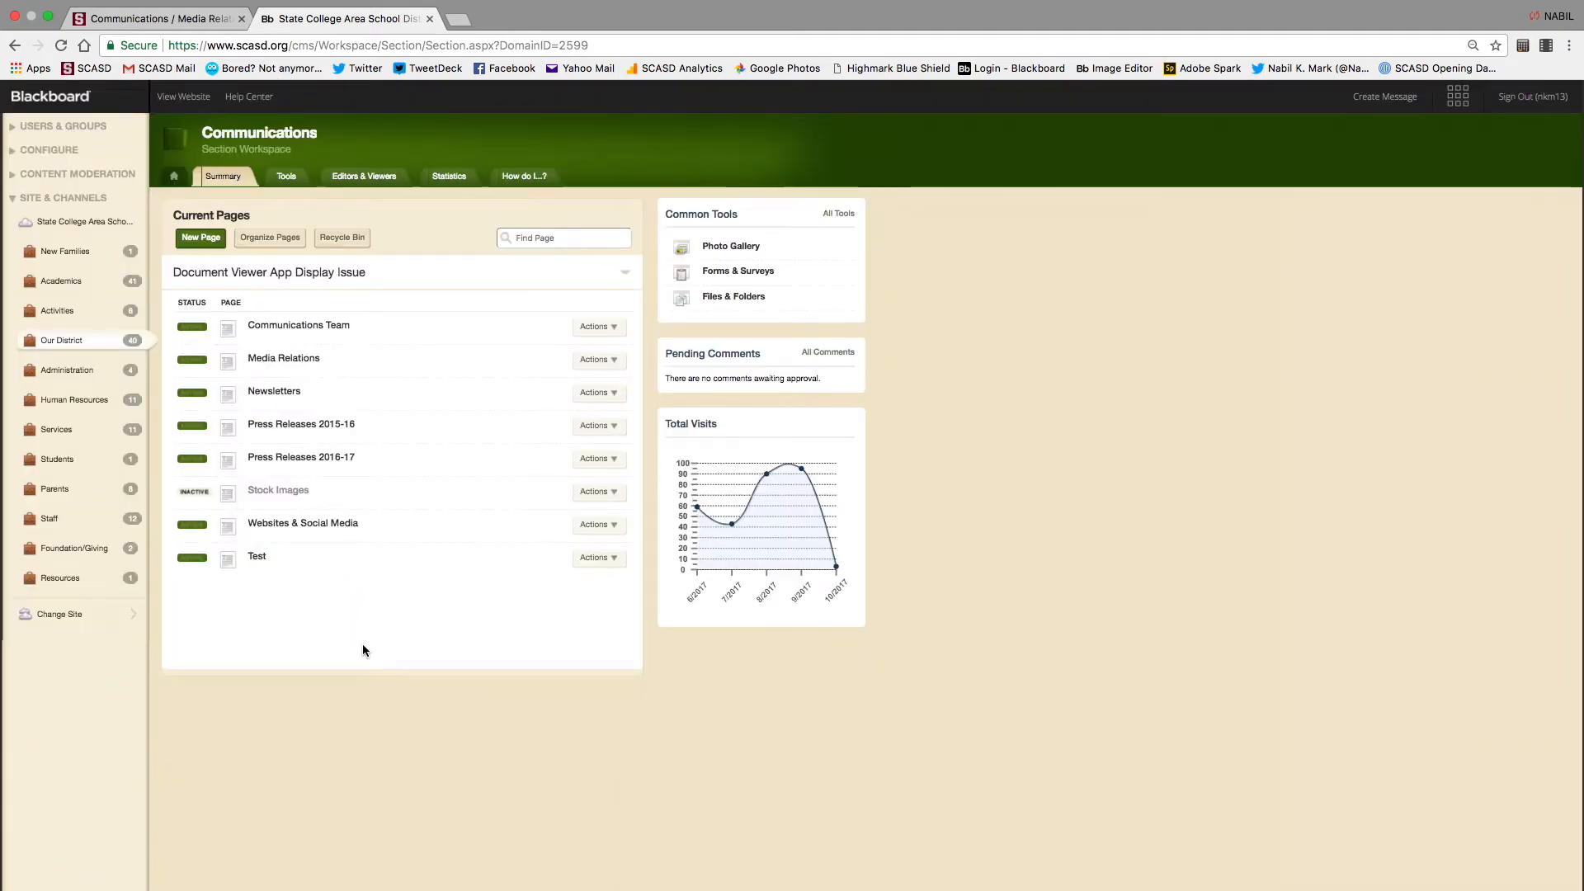
click(259, 554)
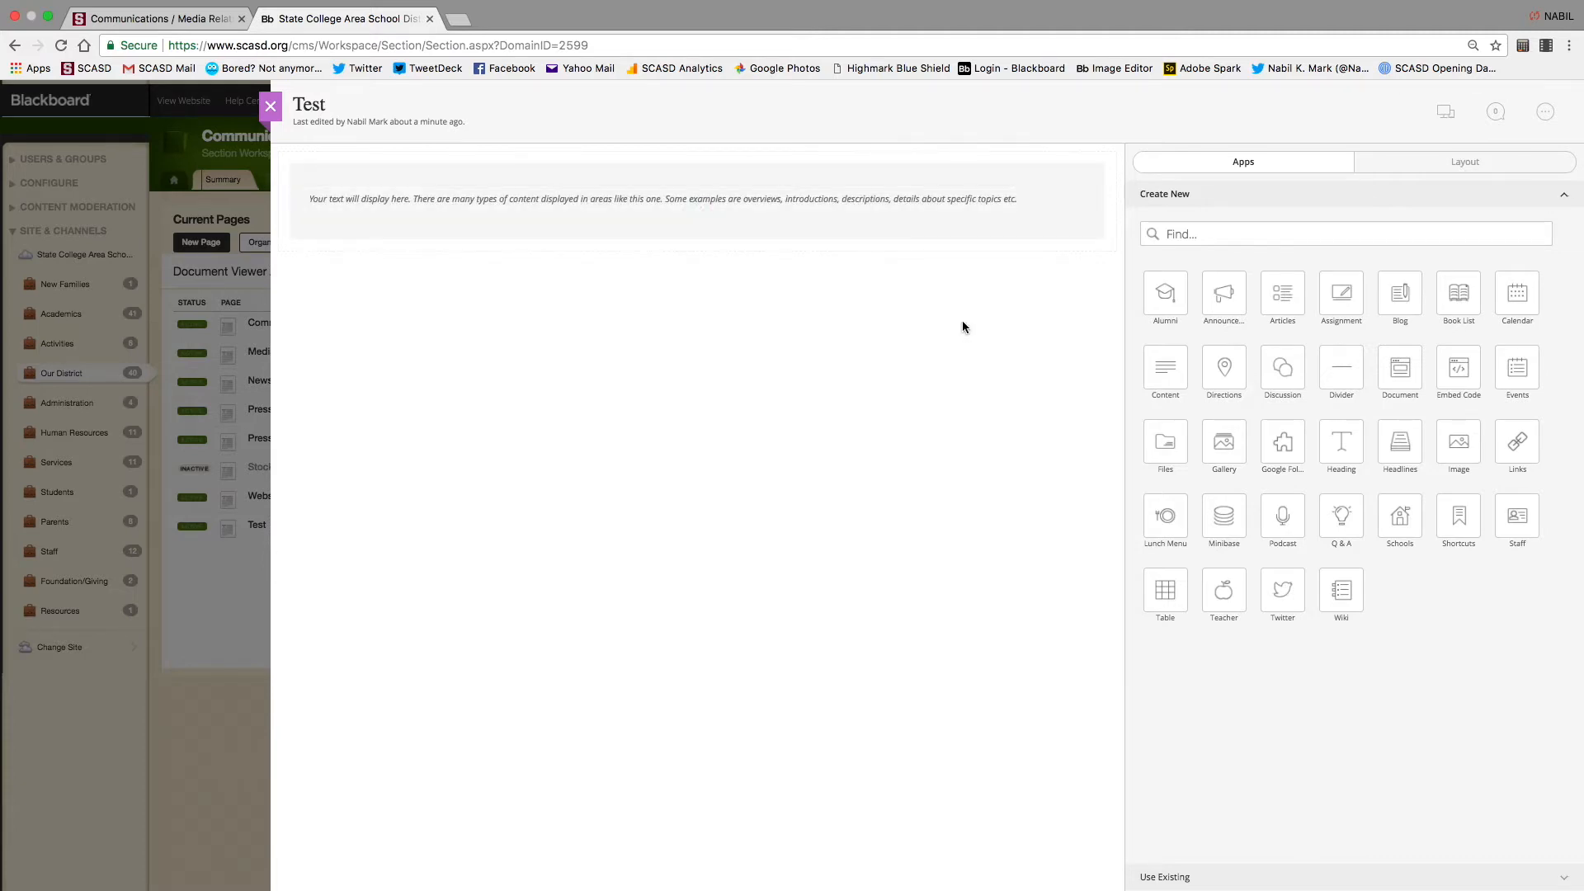
click(697, 213)
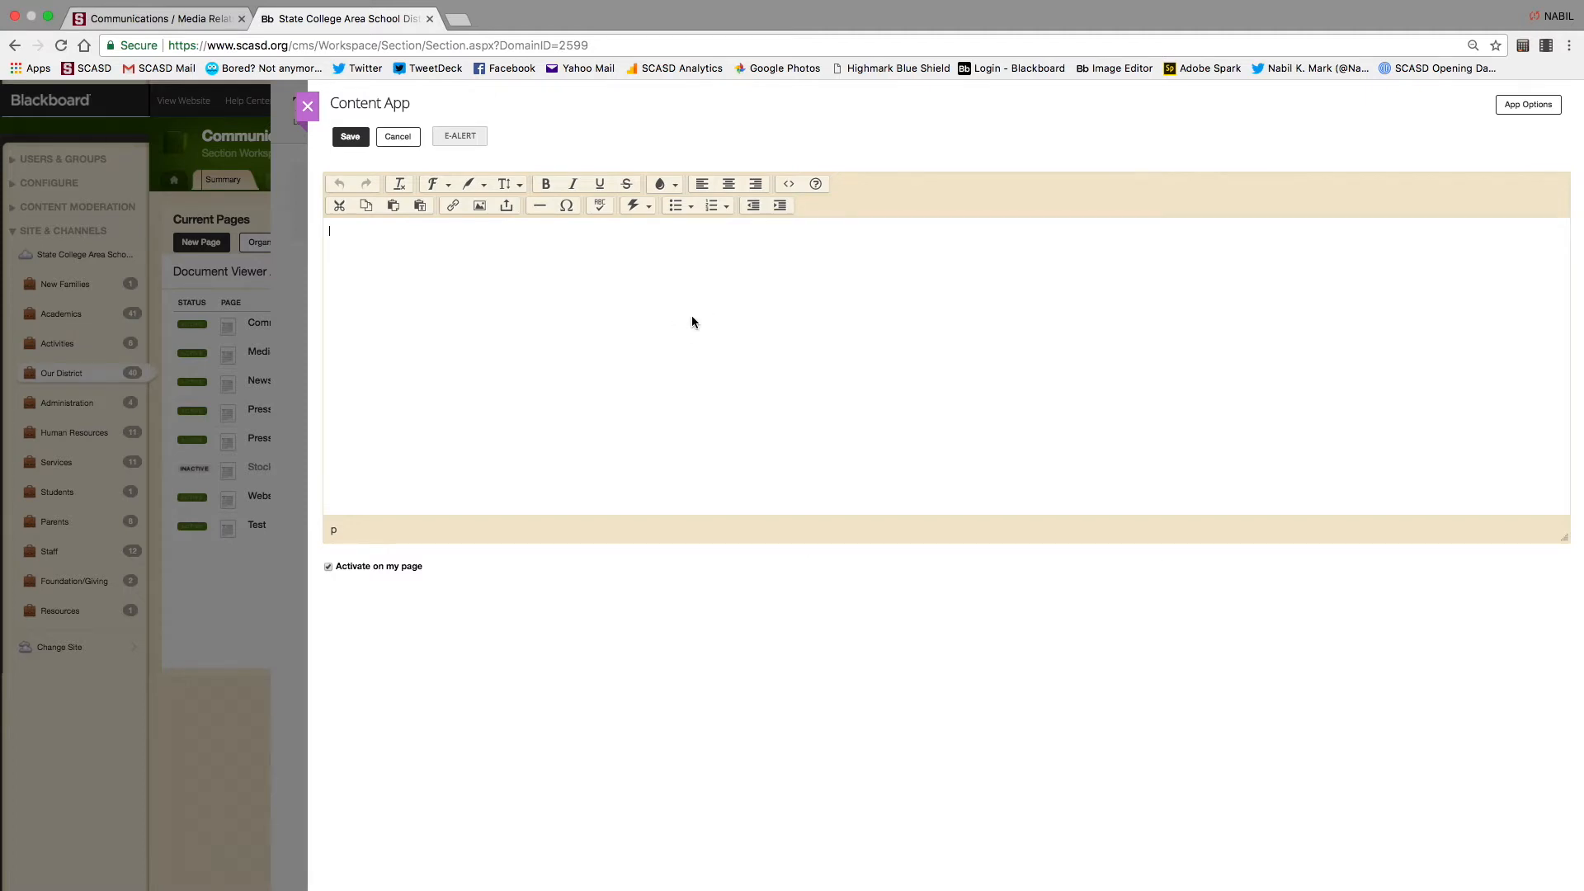
click(307, 106)
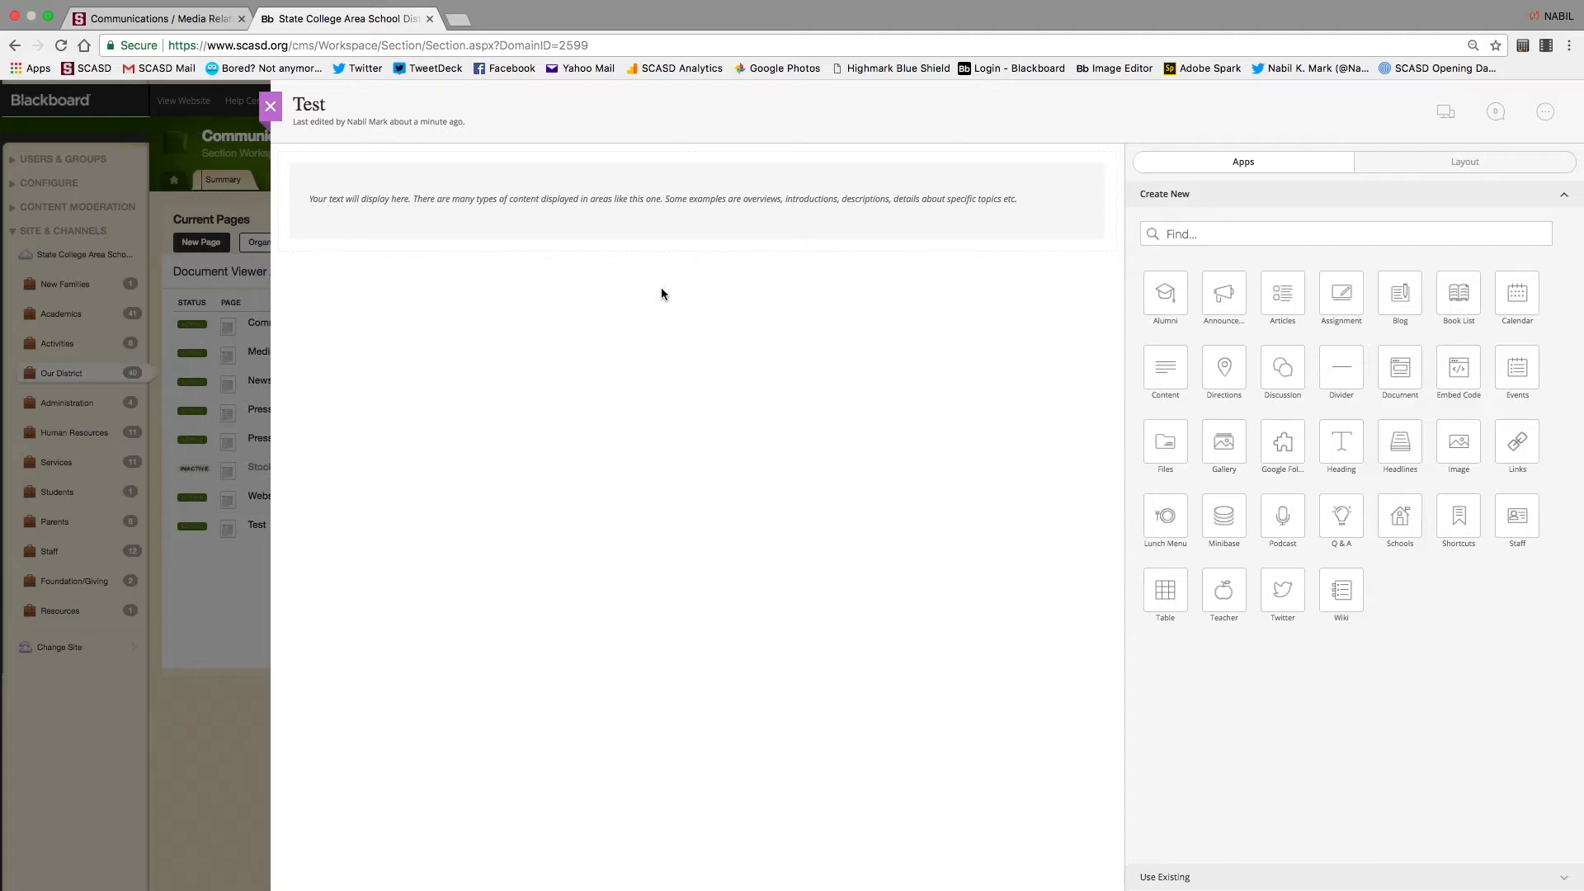
click(270, 106)
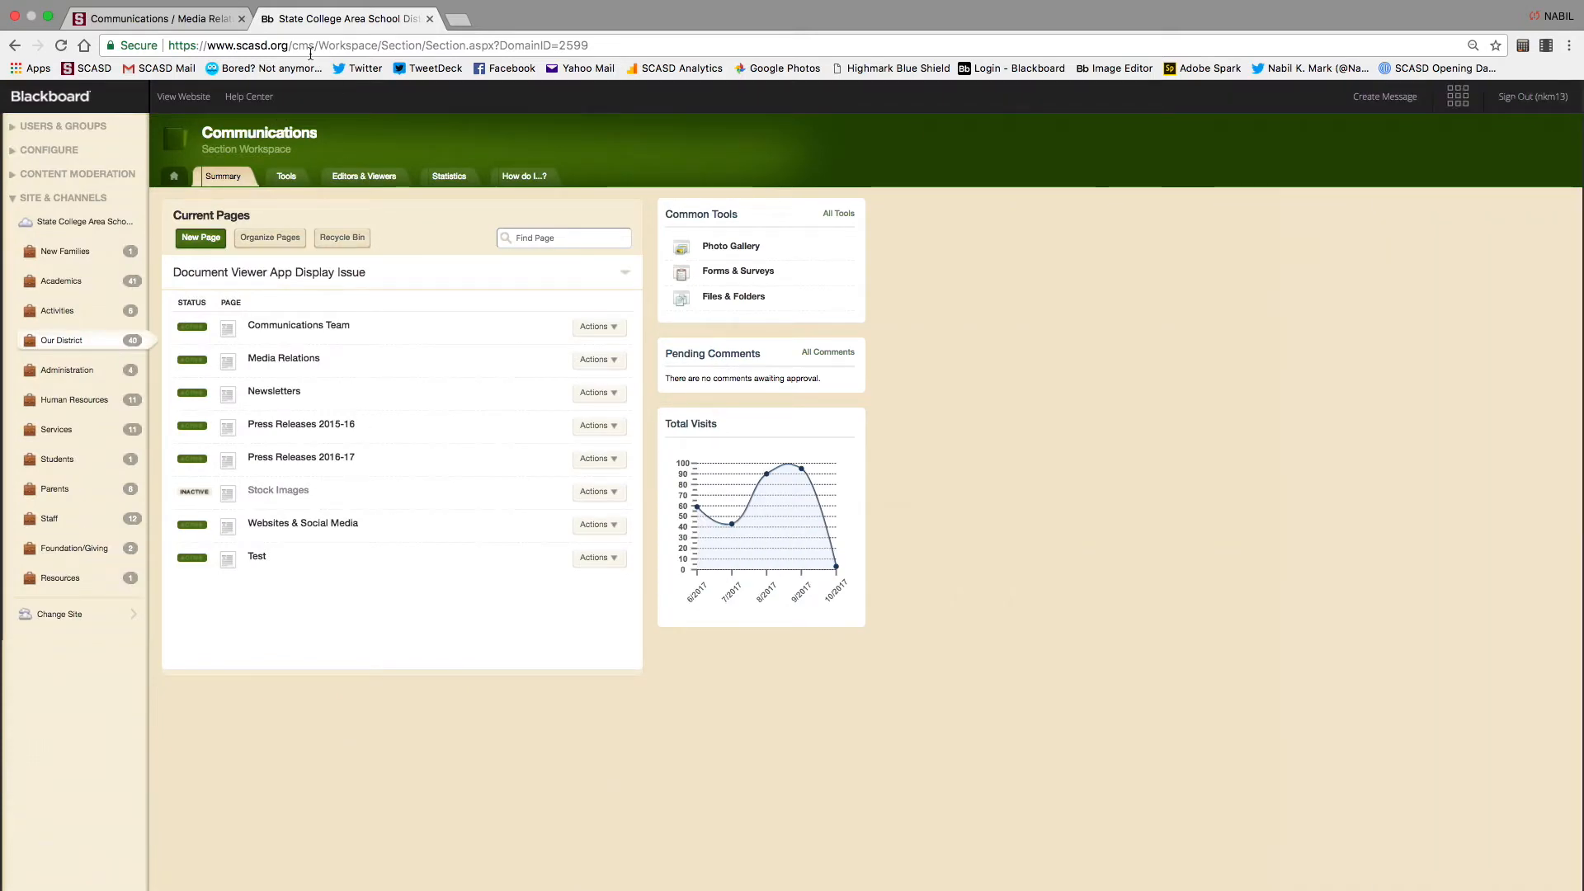
Inspect the Media Relations text block in its editor, then go to New Families on the public site
click(157, 18)
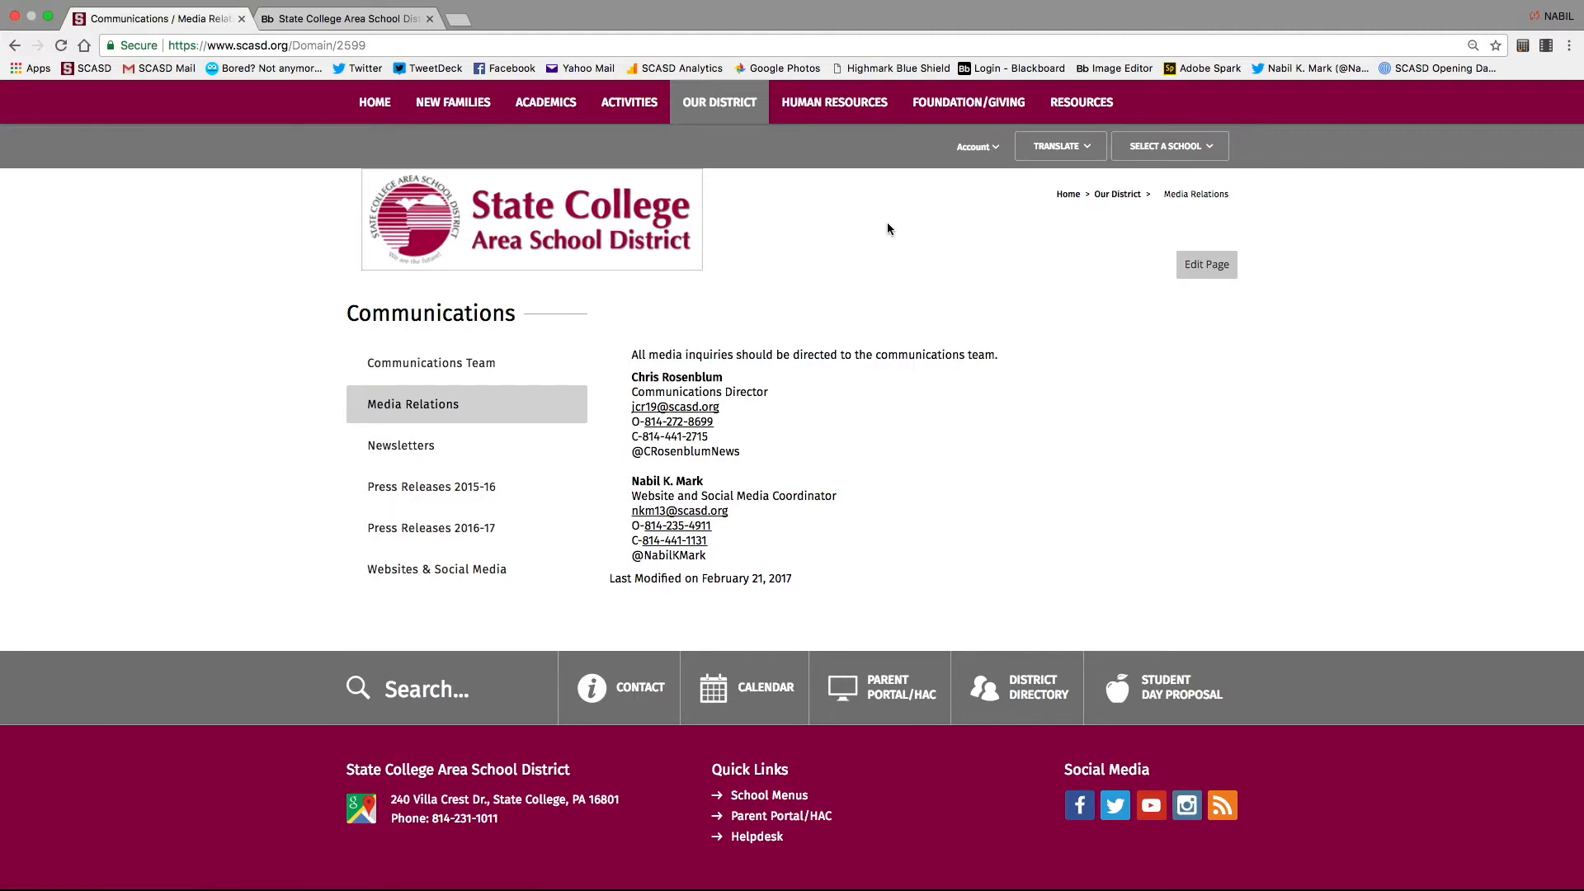
click(1206, 266)
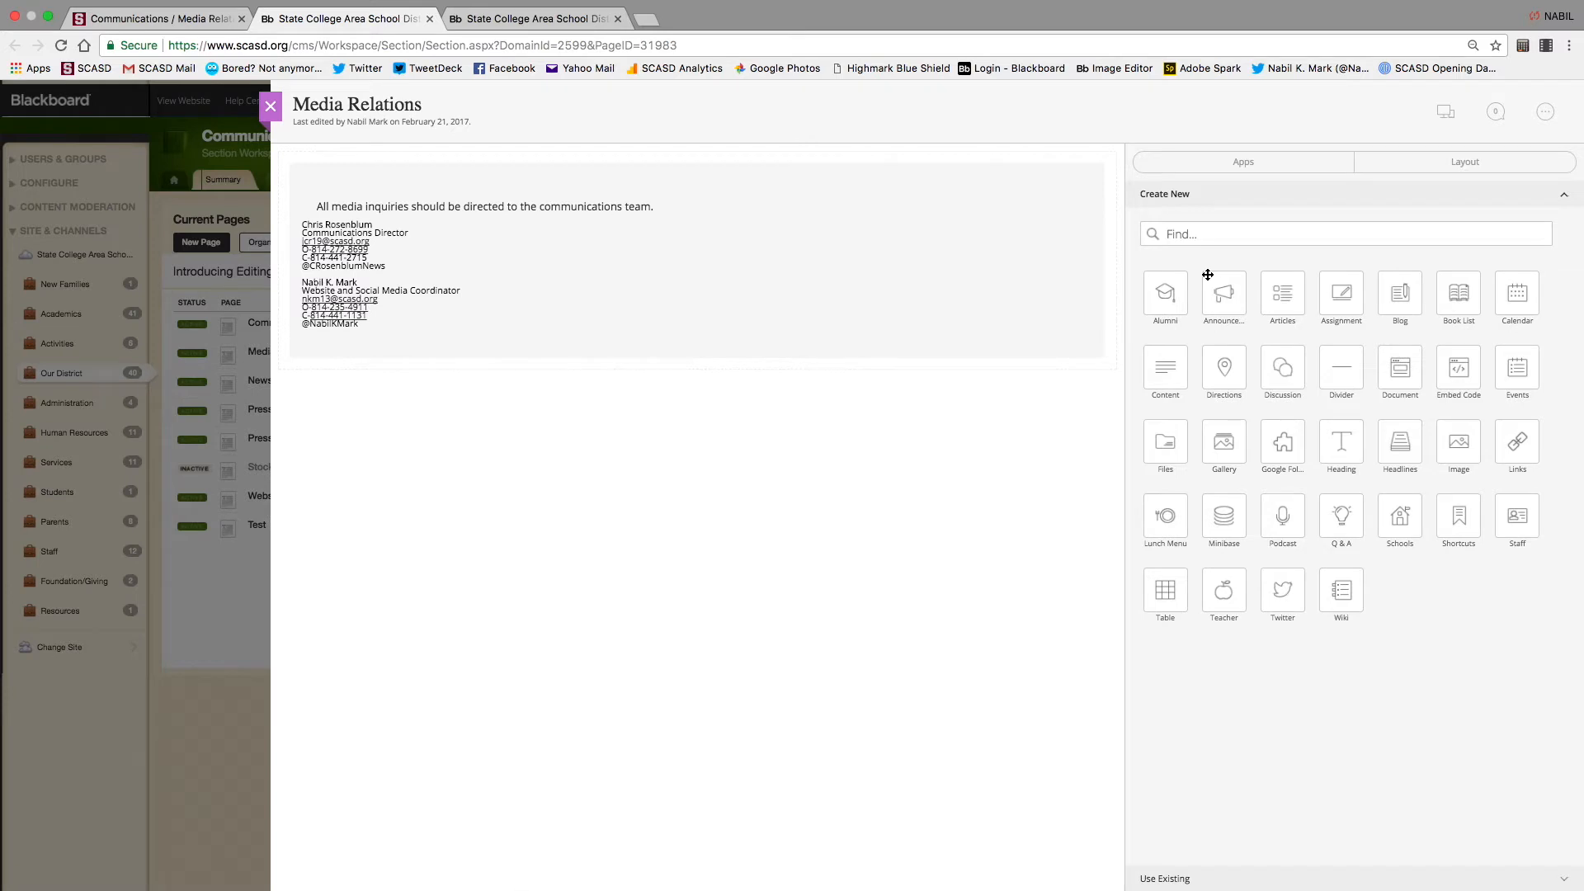
click(696, 216)
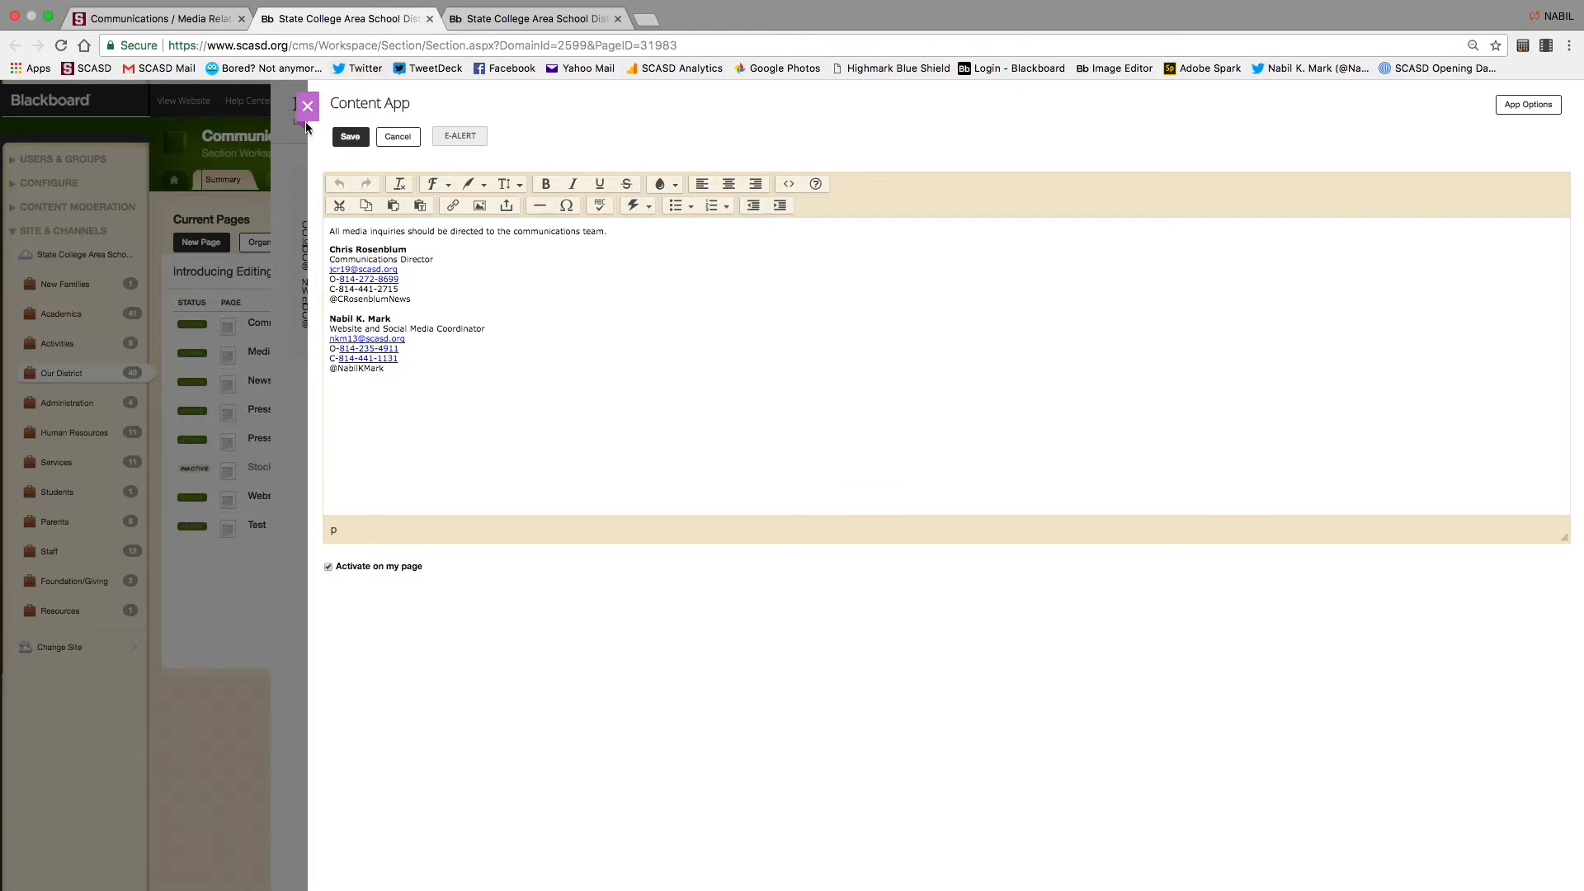
click(307, 106)
click(264, 116)
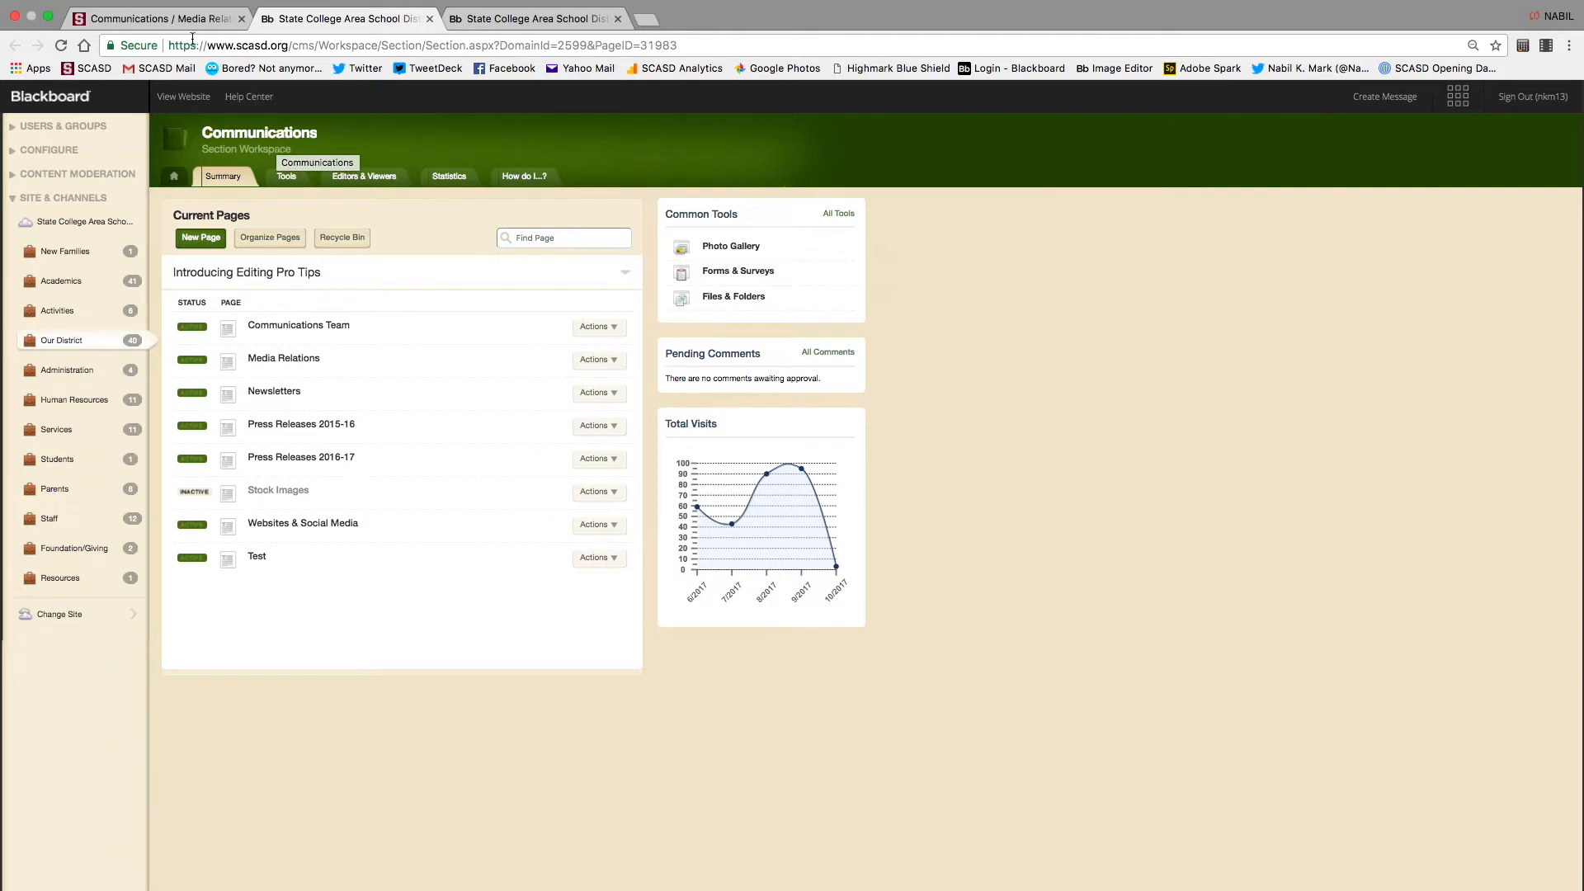
click(165, 19)
click(453, 102)
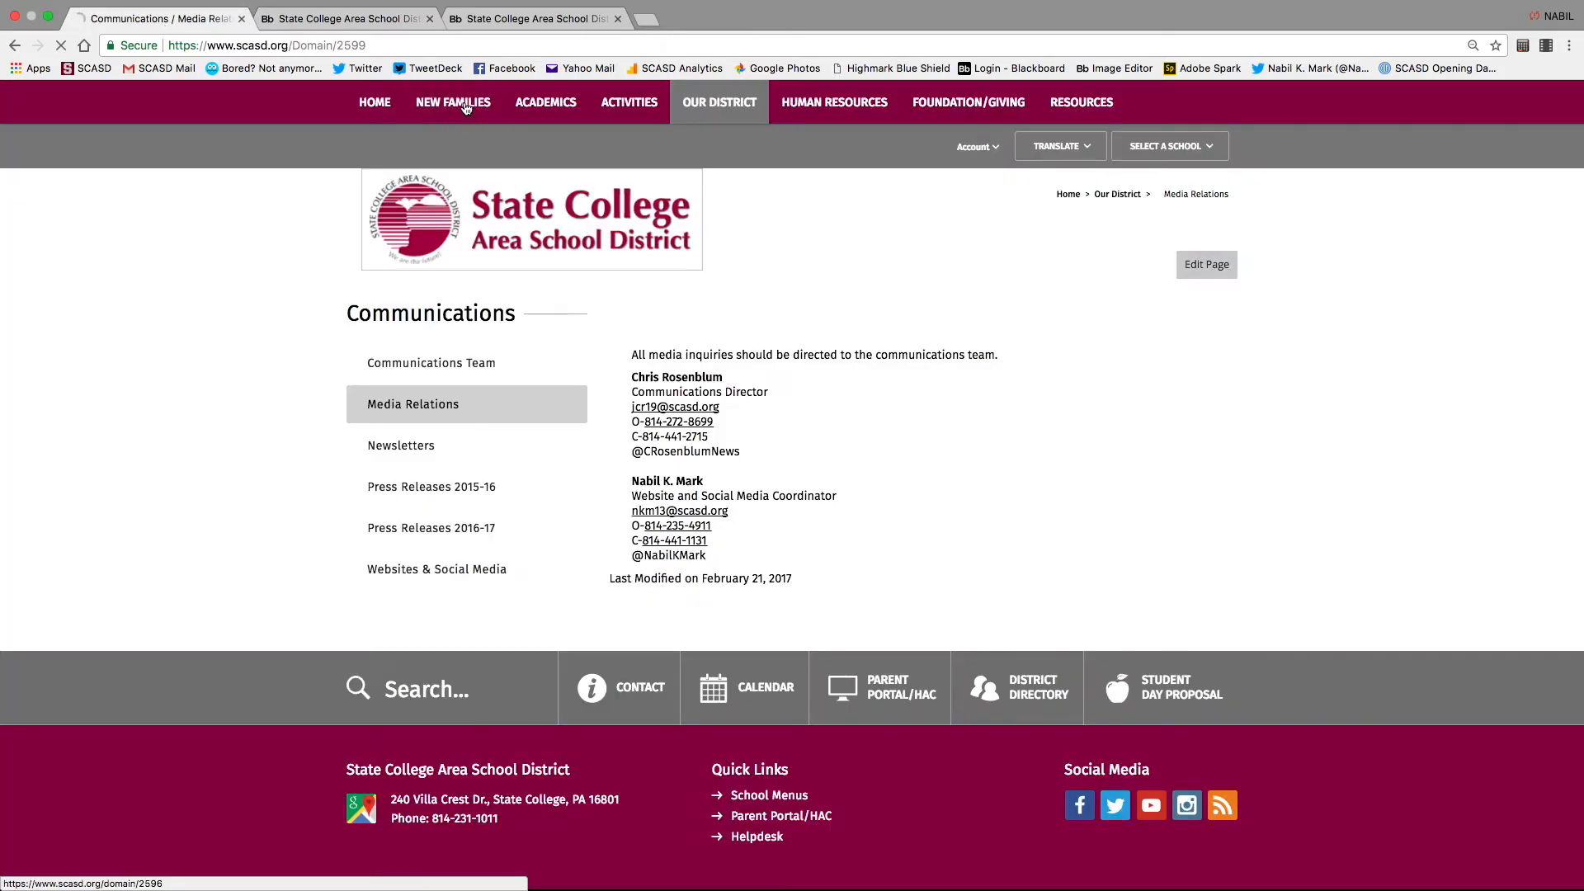
Open the Middle Schools page from the New Families section
click(432, 568)
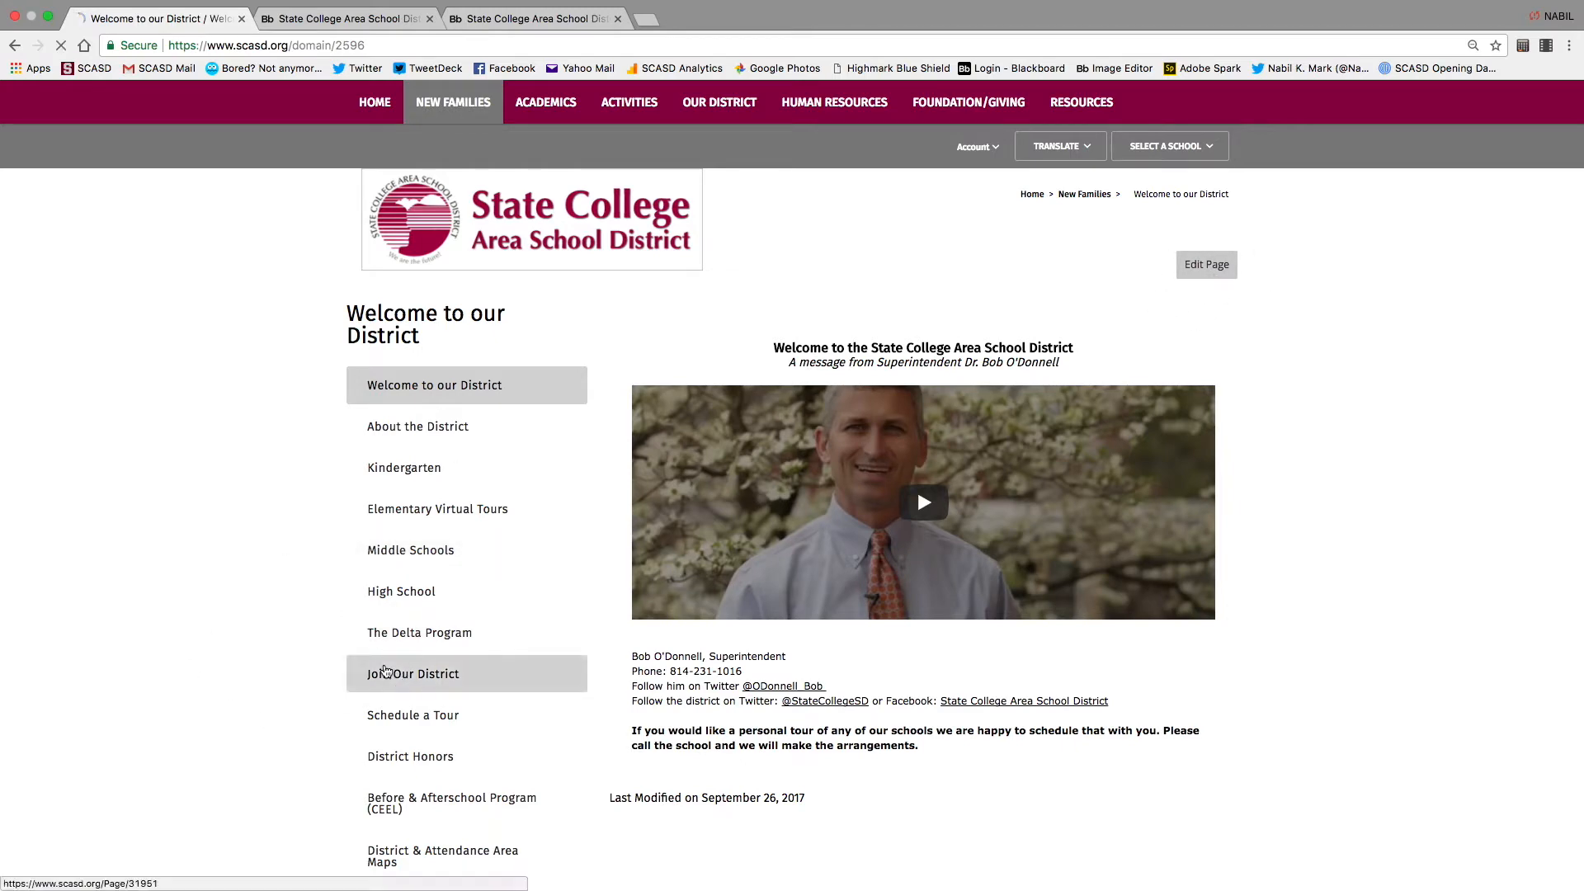
click(376, 673)
click(422, 562)
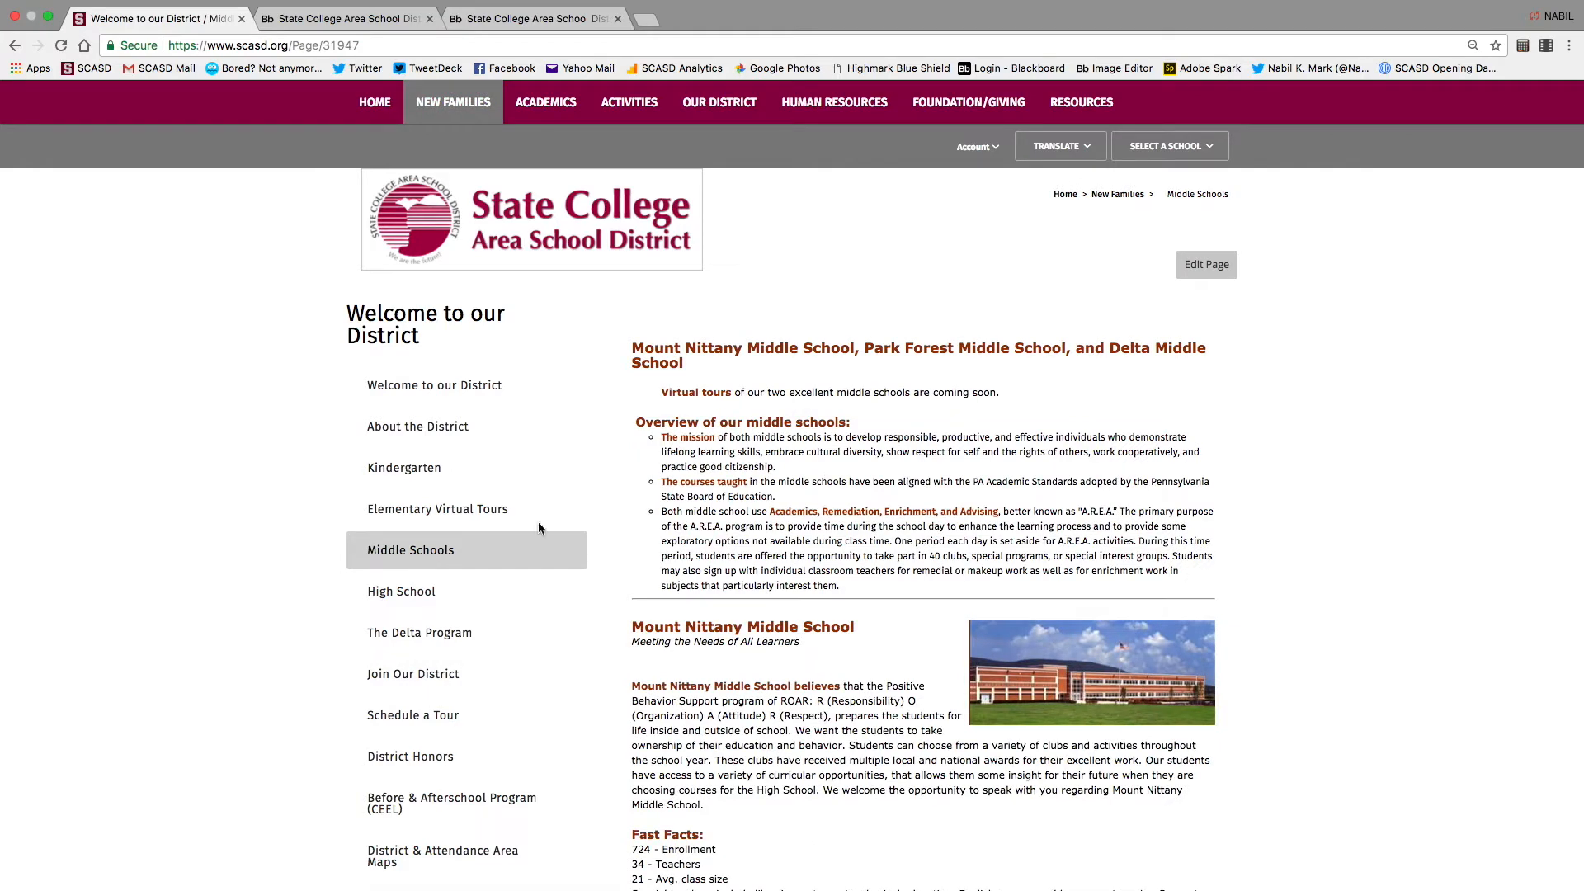
scroll(481, 616, down, 1)
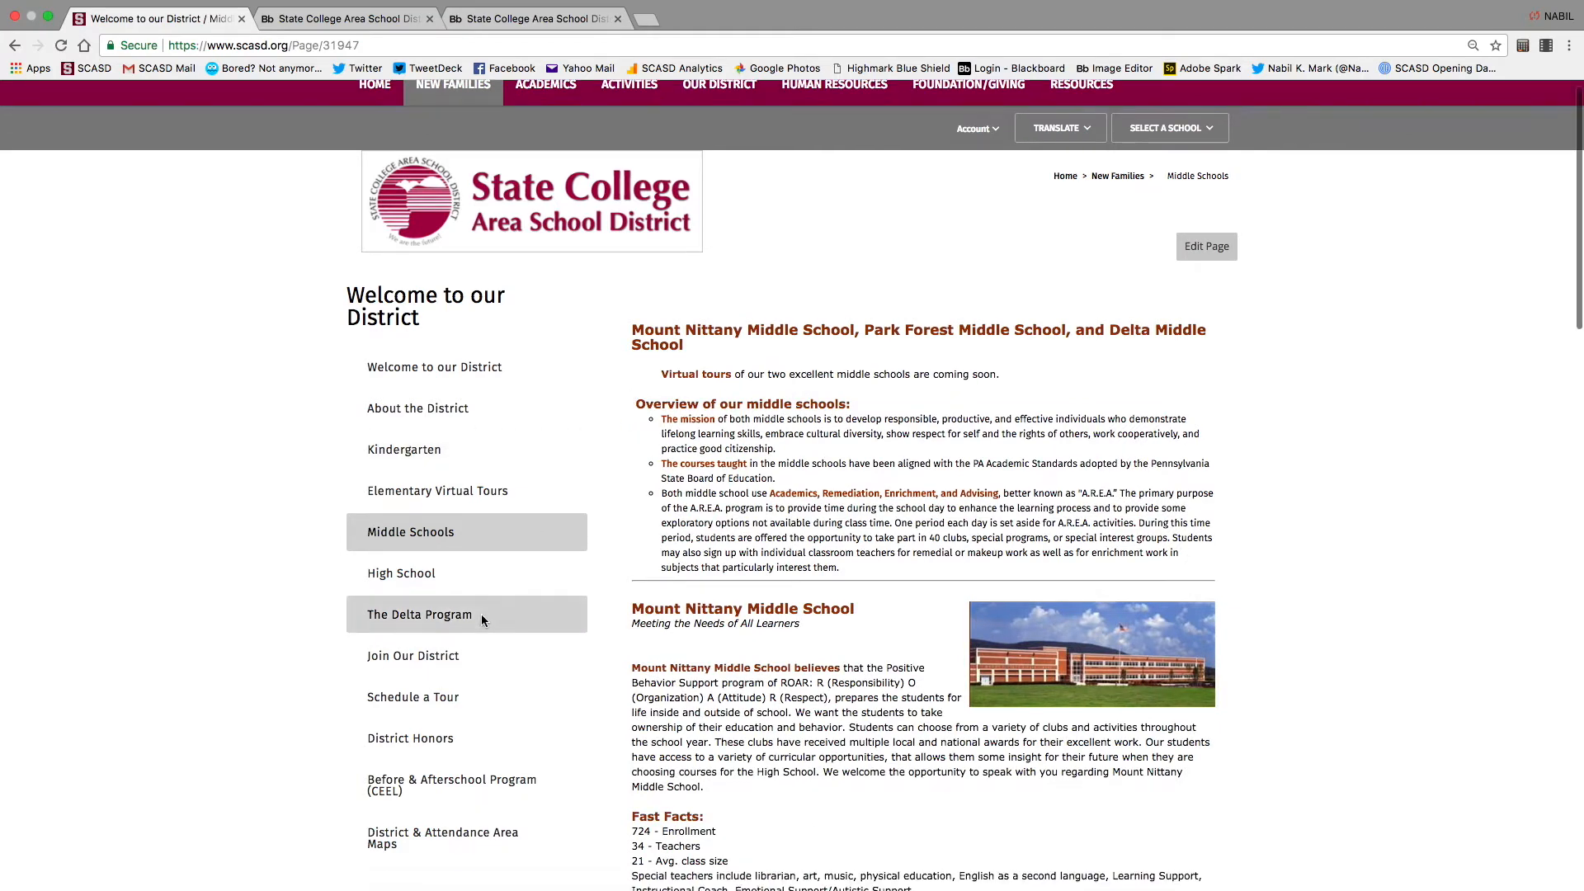
scroll(482, 616, up, 1)
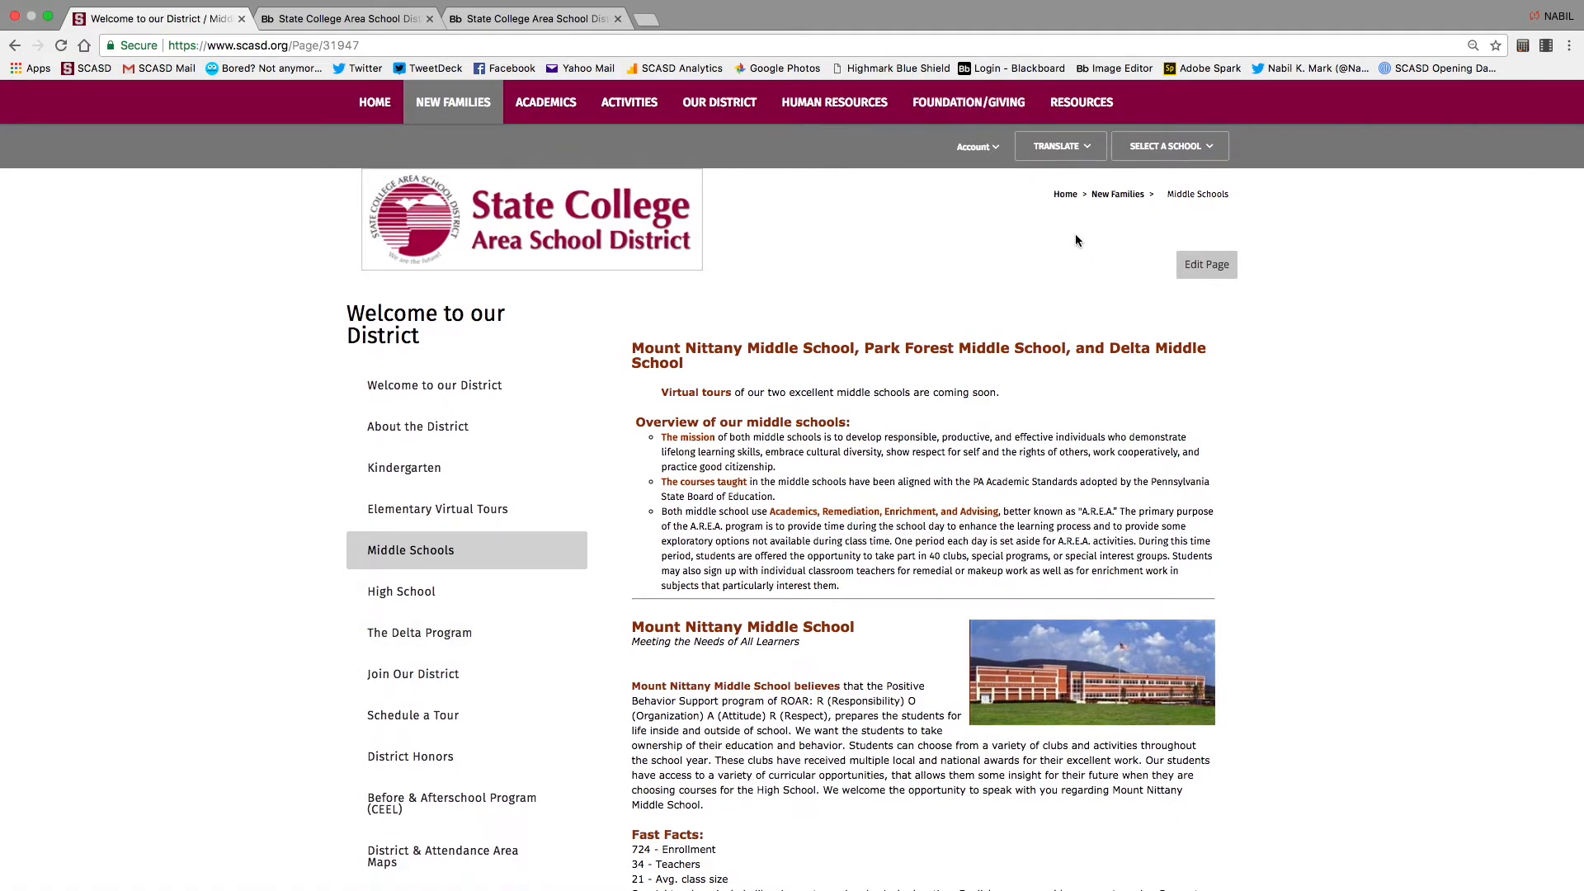
Open the Middle Schools text block in the editor, close both editors, and return to the workspace home
click(1210, 275)
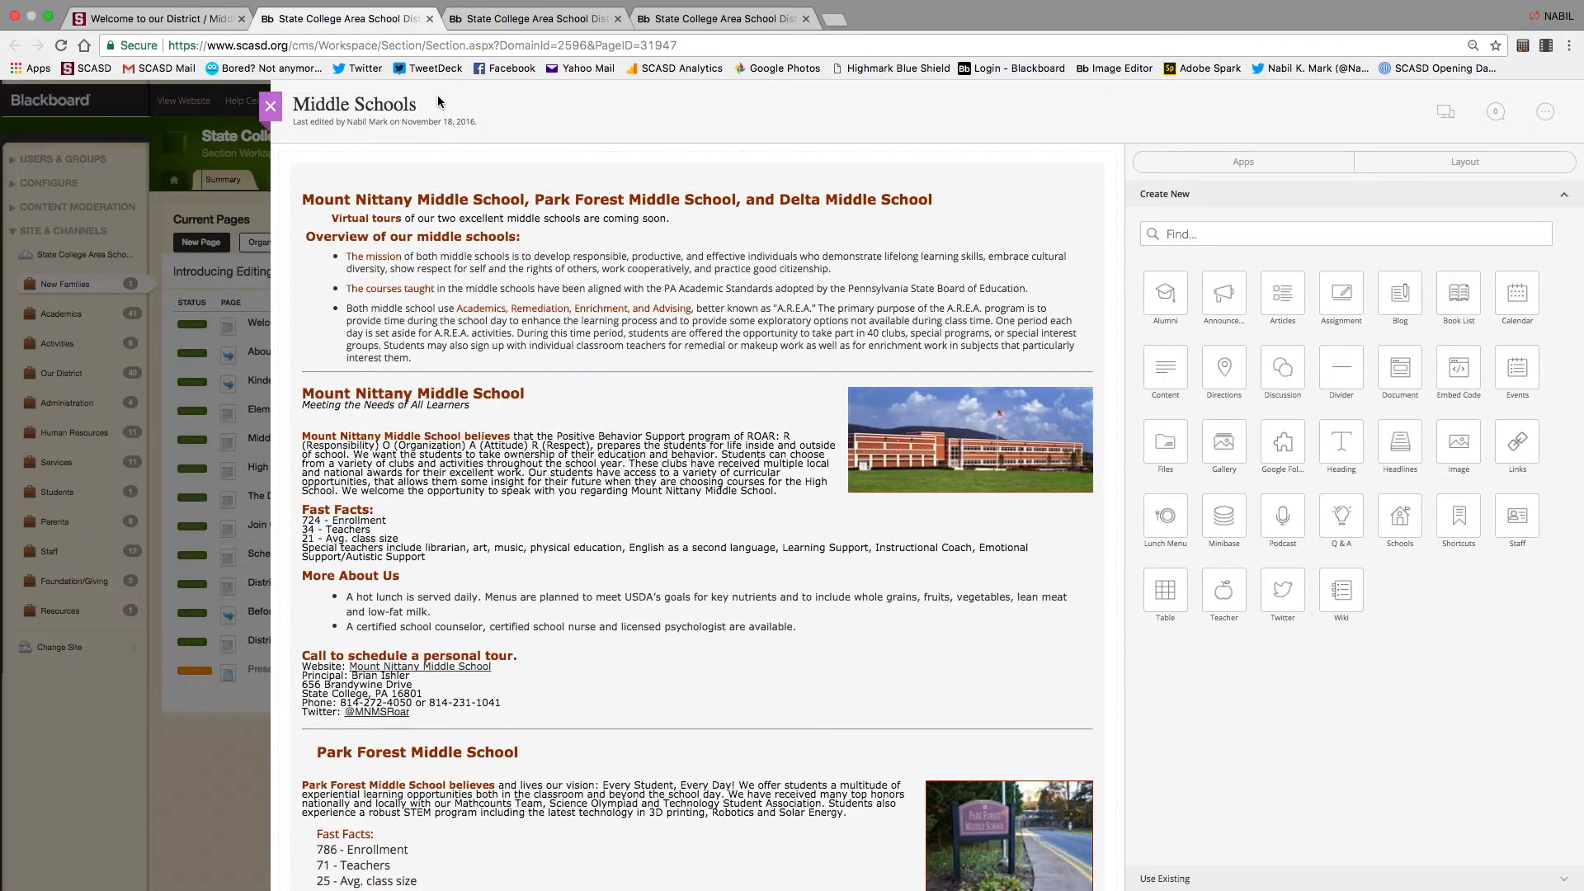
click(692, 206)
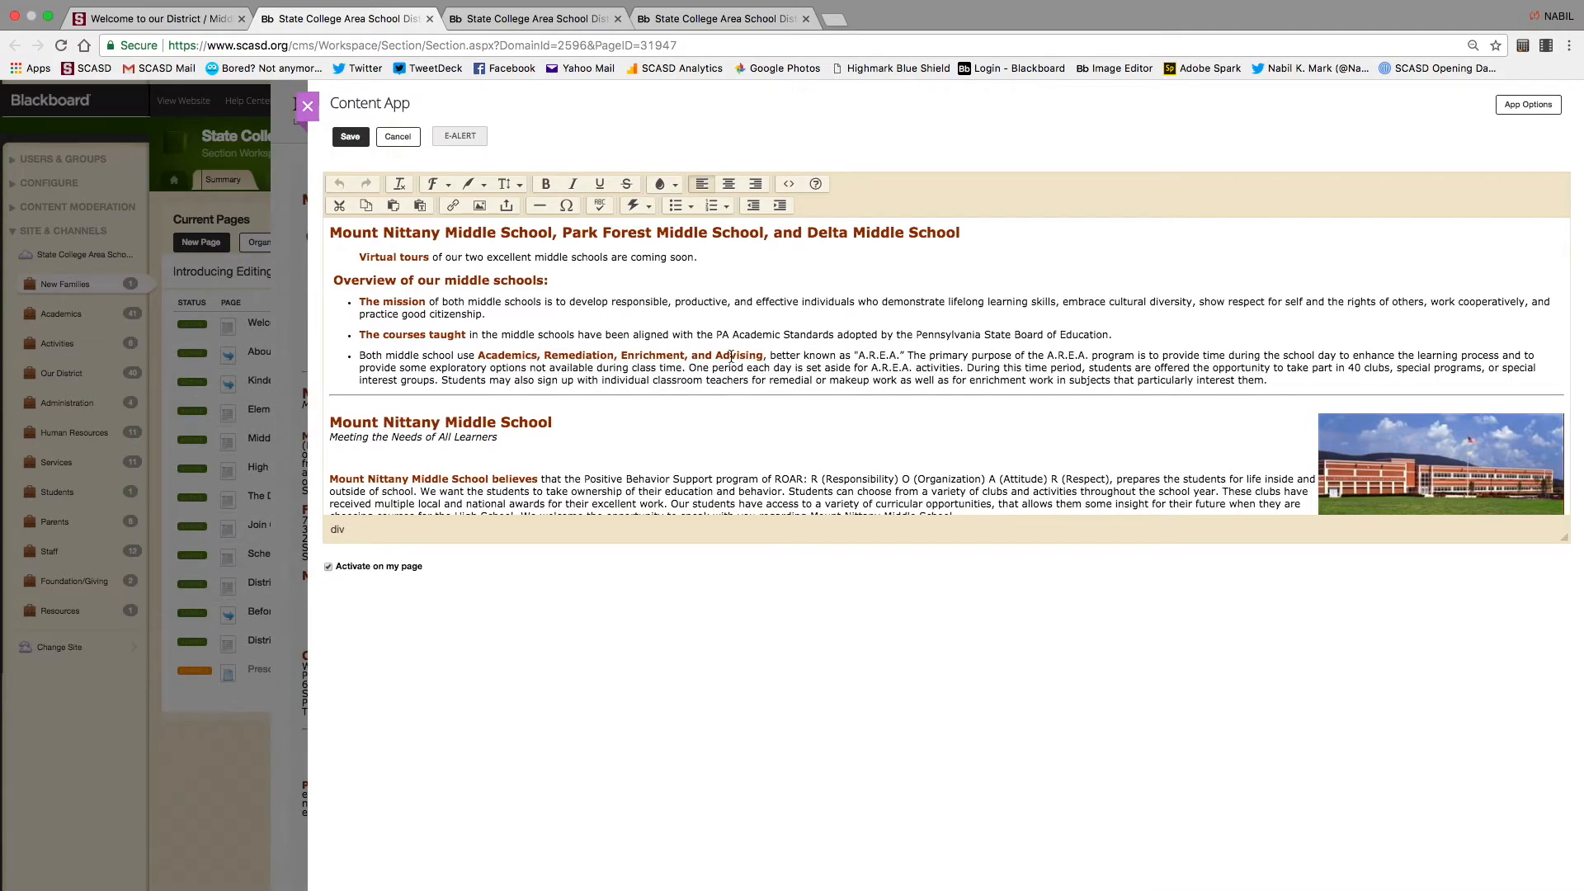
click(307, 107)
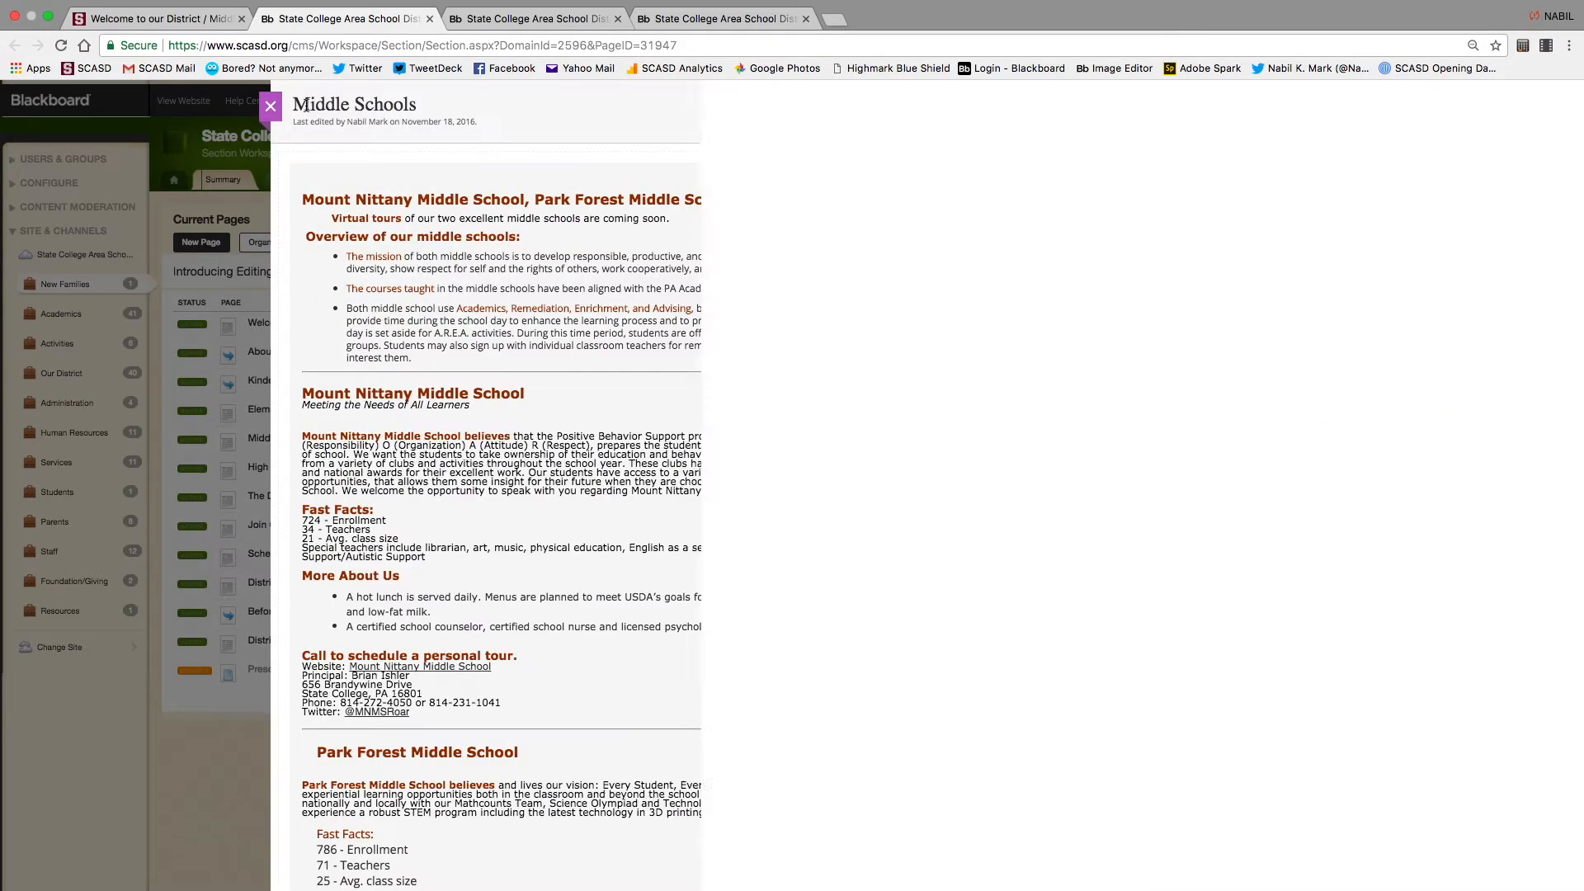
click(270, 109)
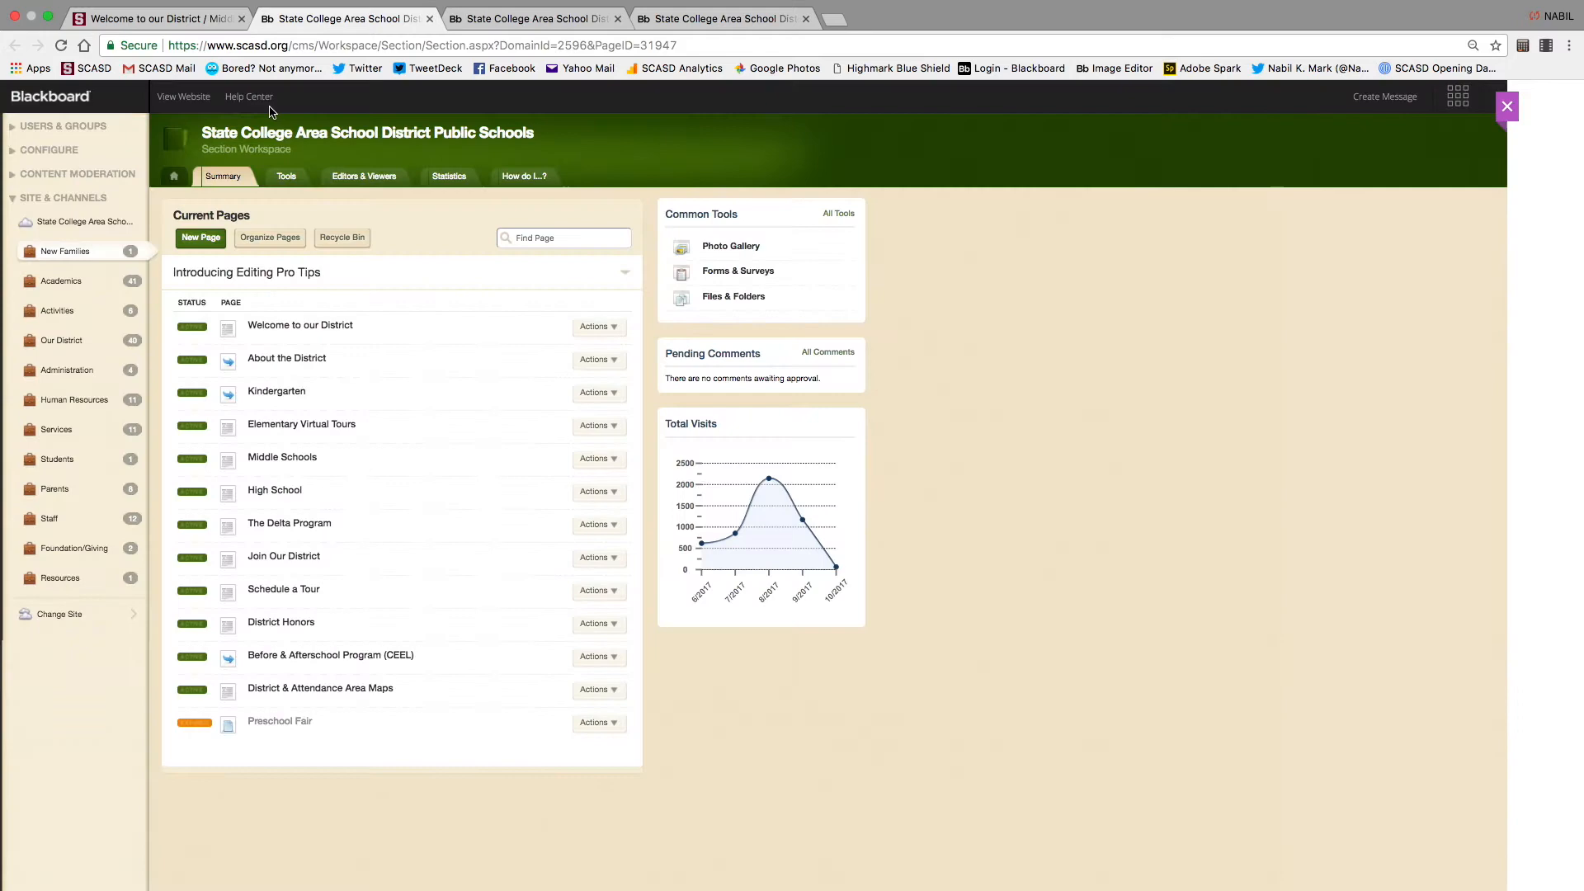
click(176, 179)
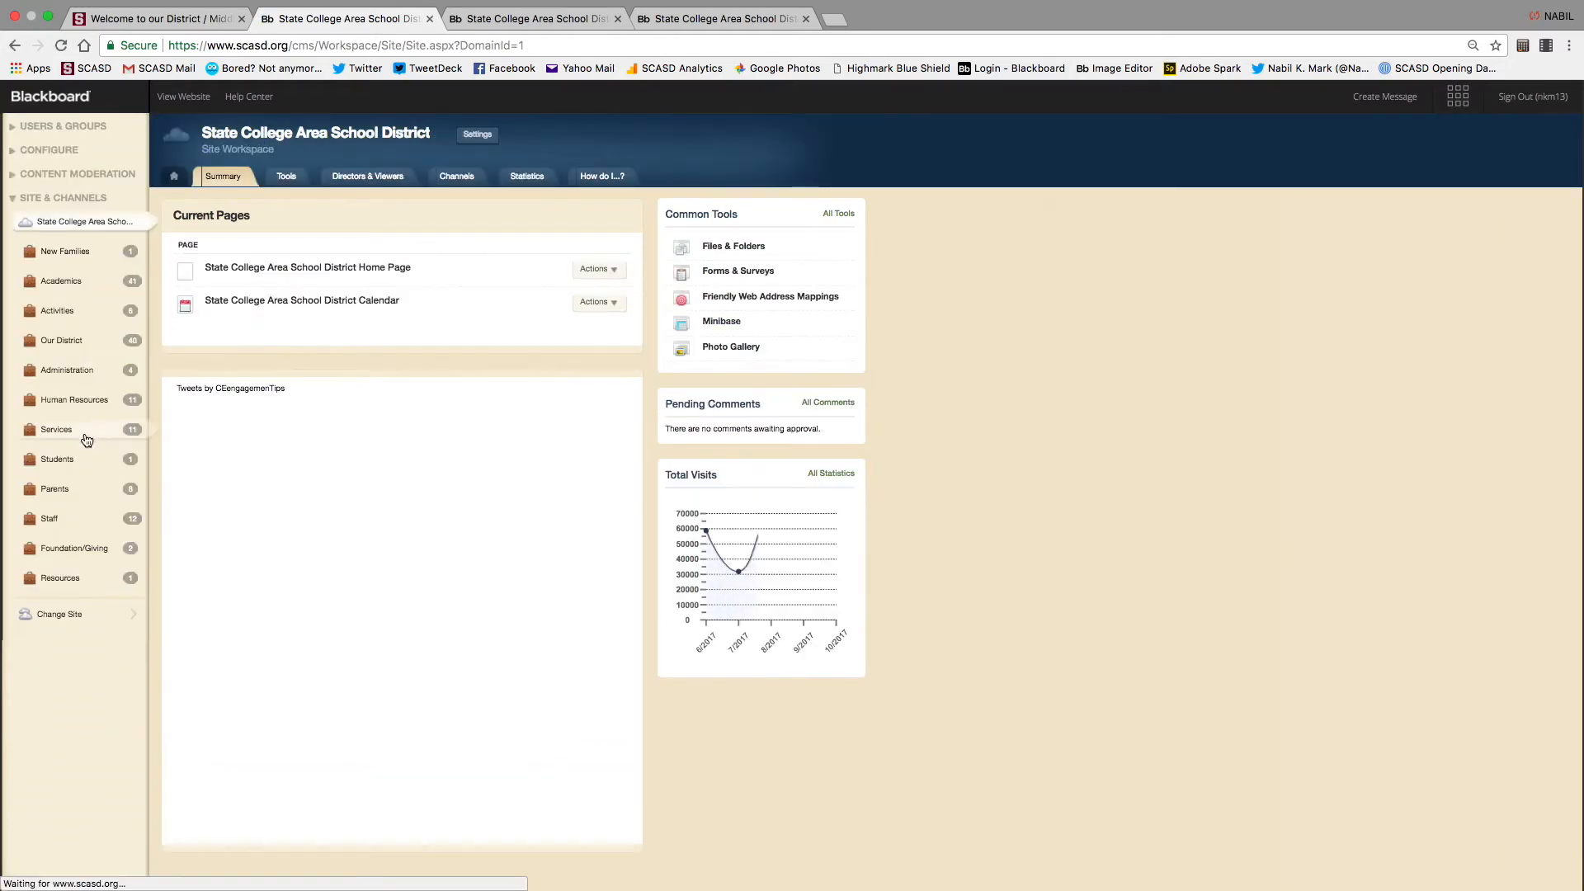
Go to Our District › Communications, open and close the Test page, and show its actions
click(60, 340)
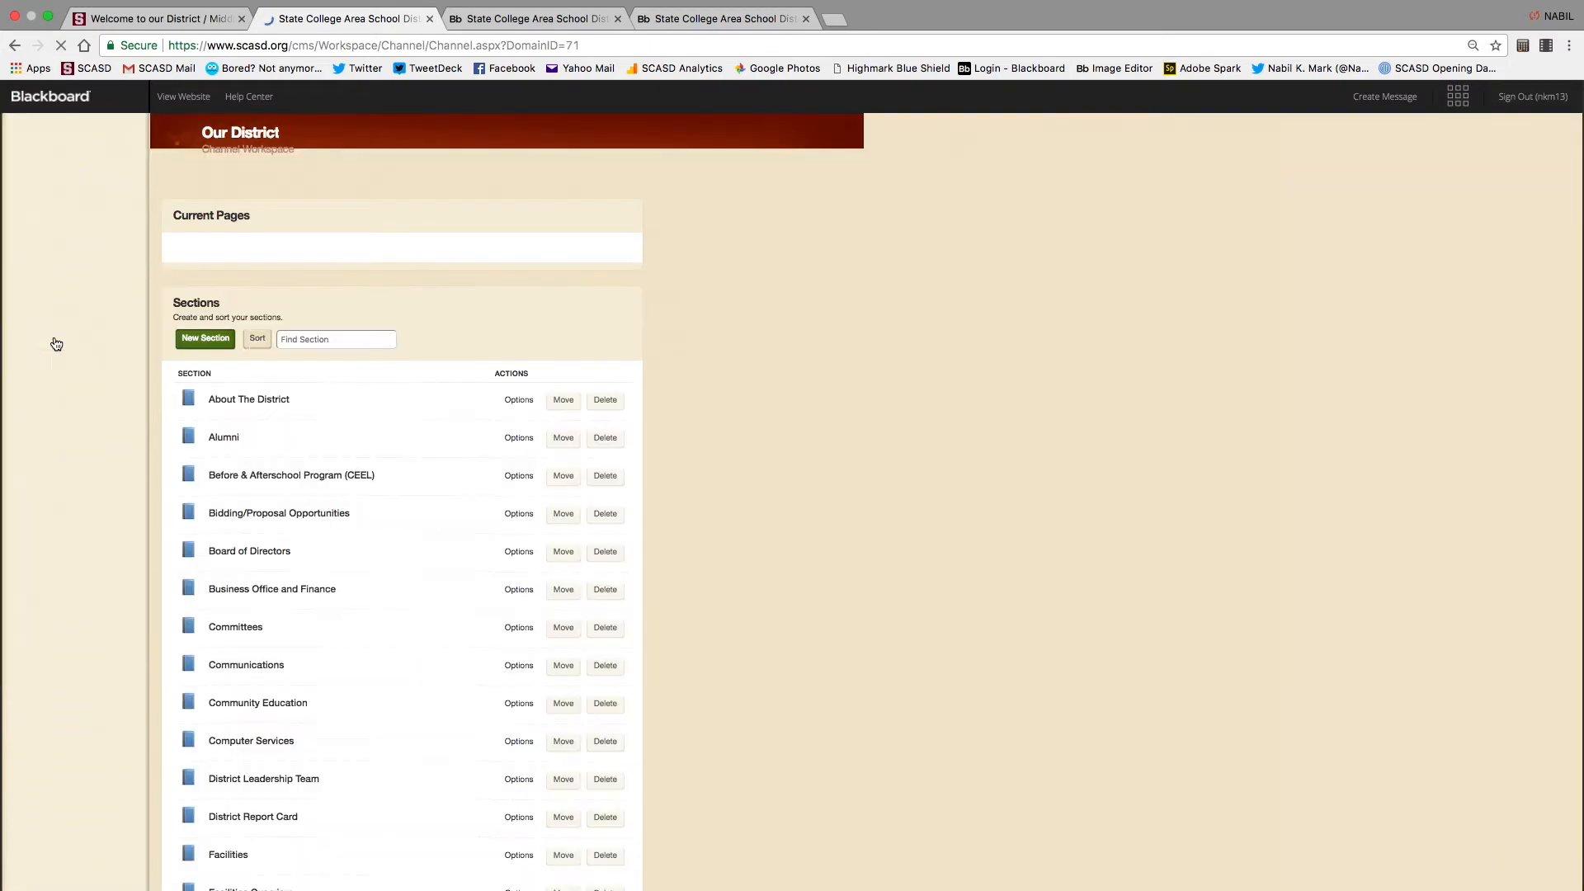
click(238, 584)
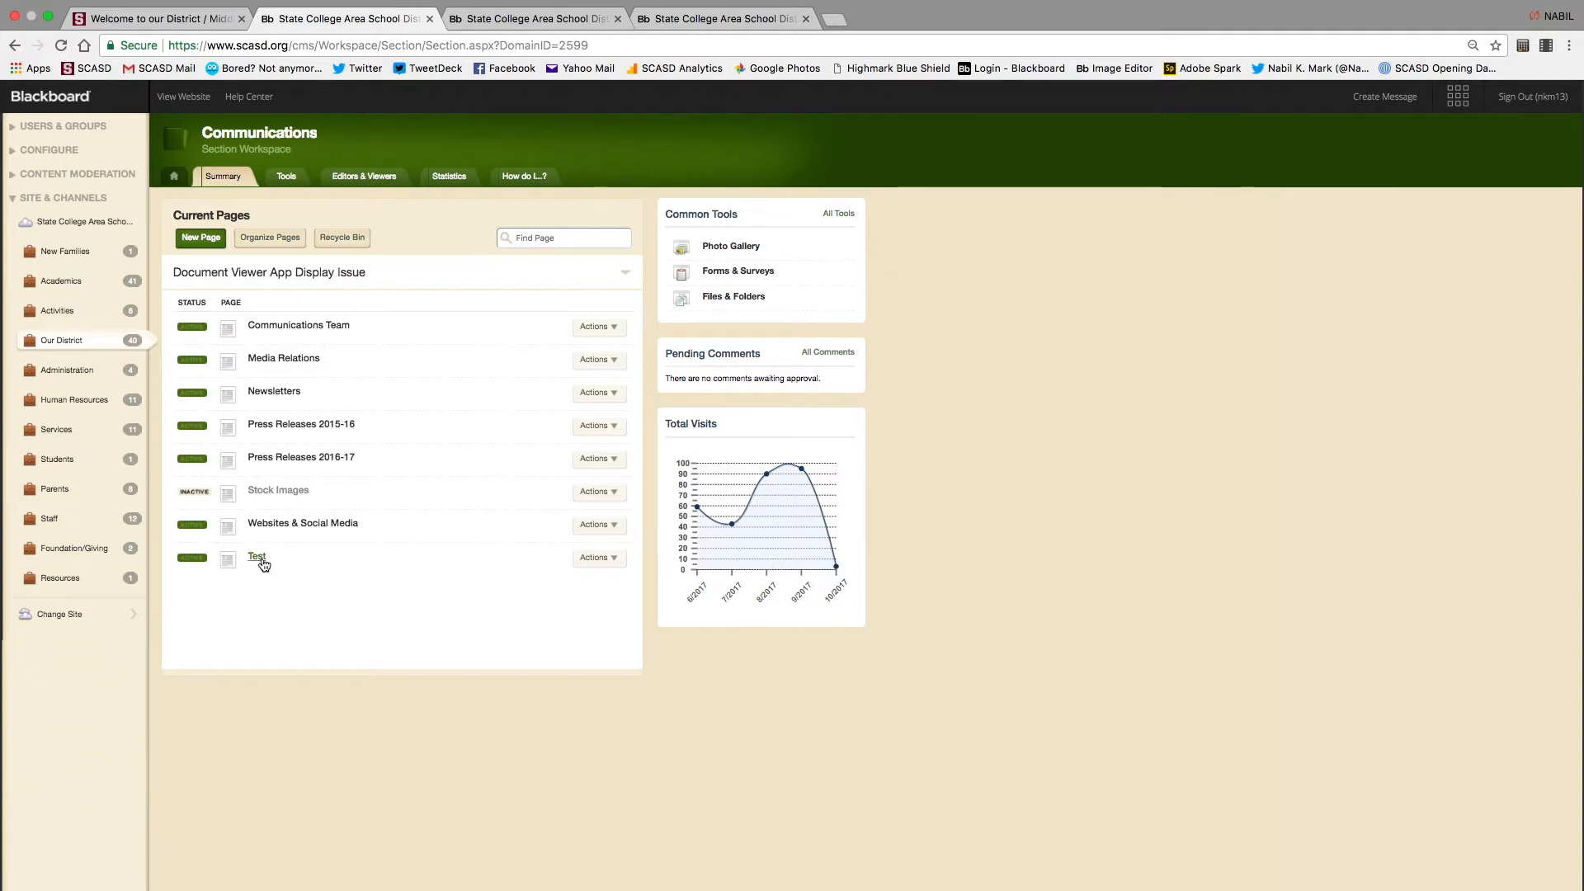
click(261, 561)
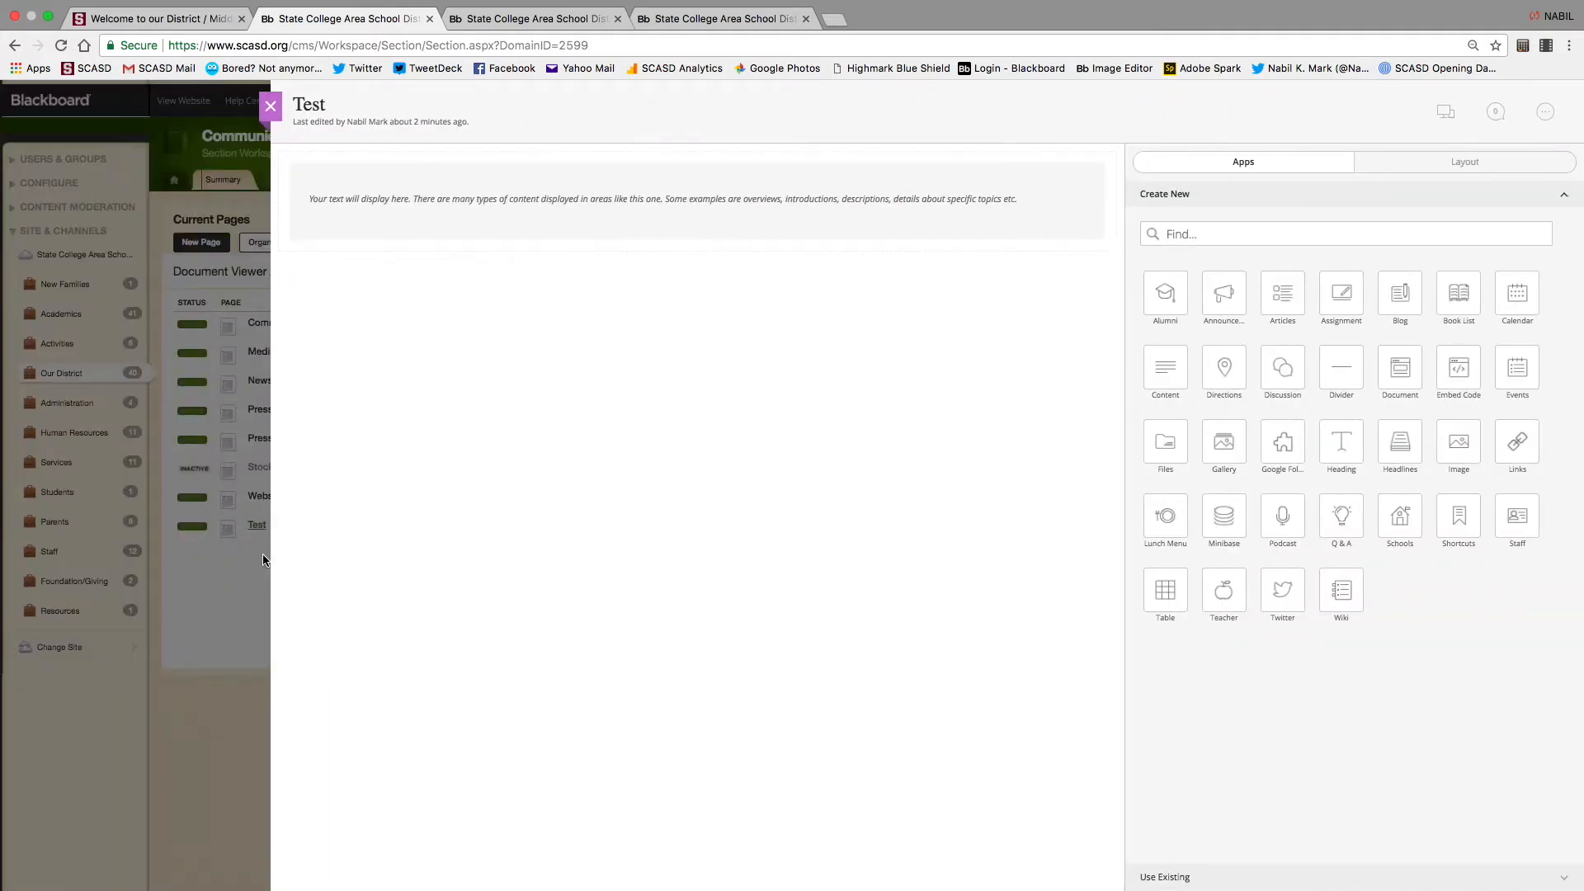
click(271, 105)
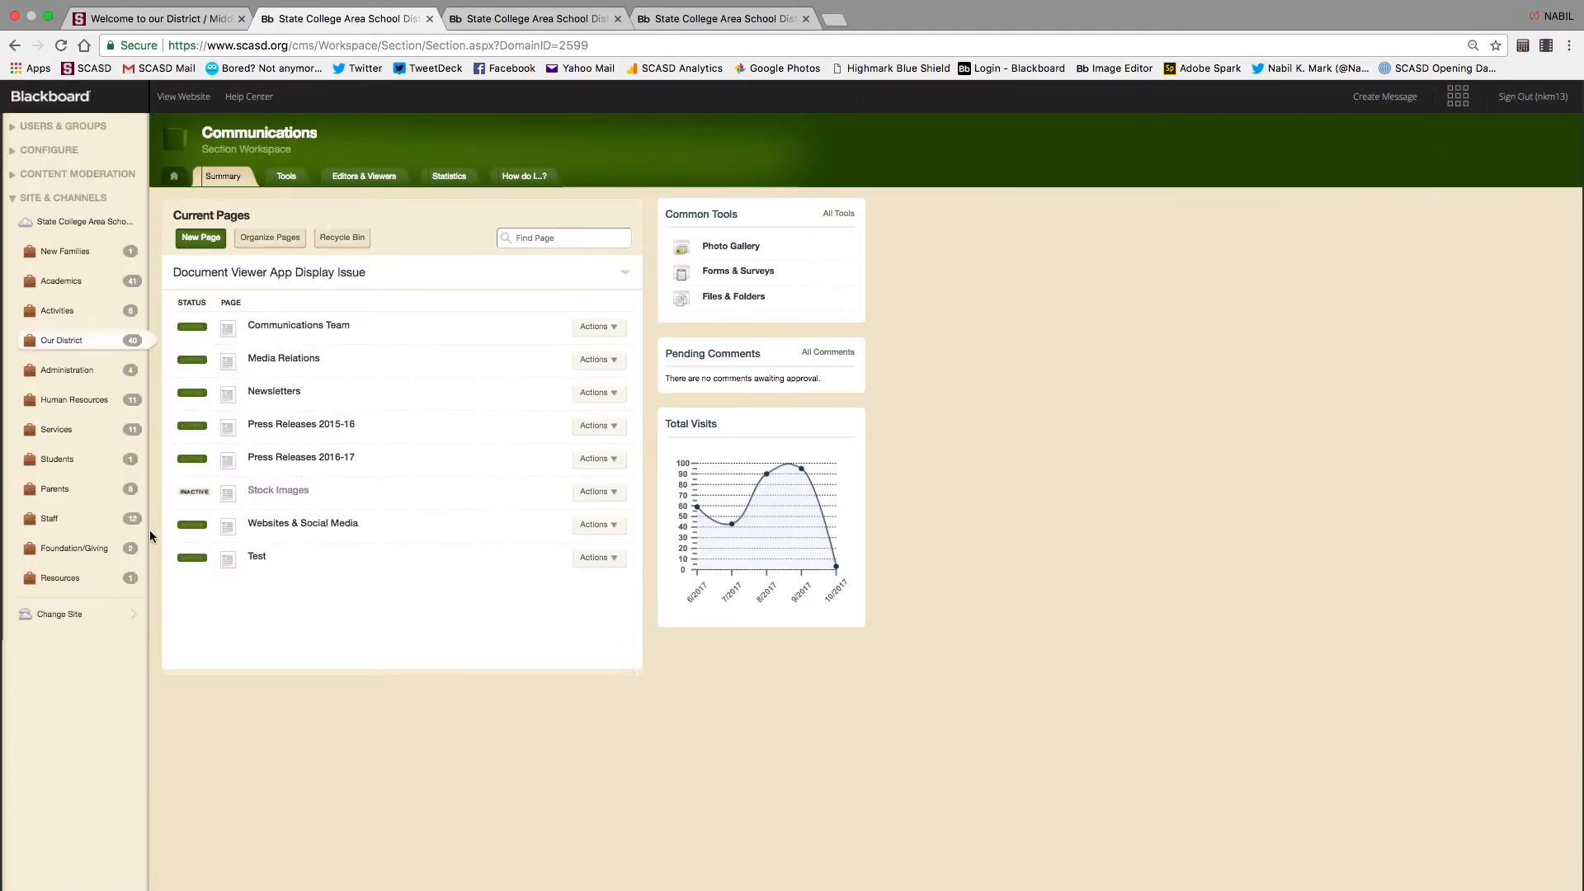
click(617, 559)
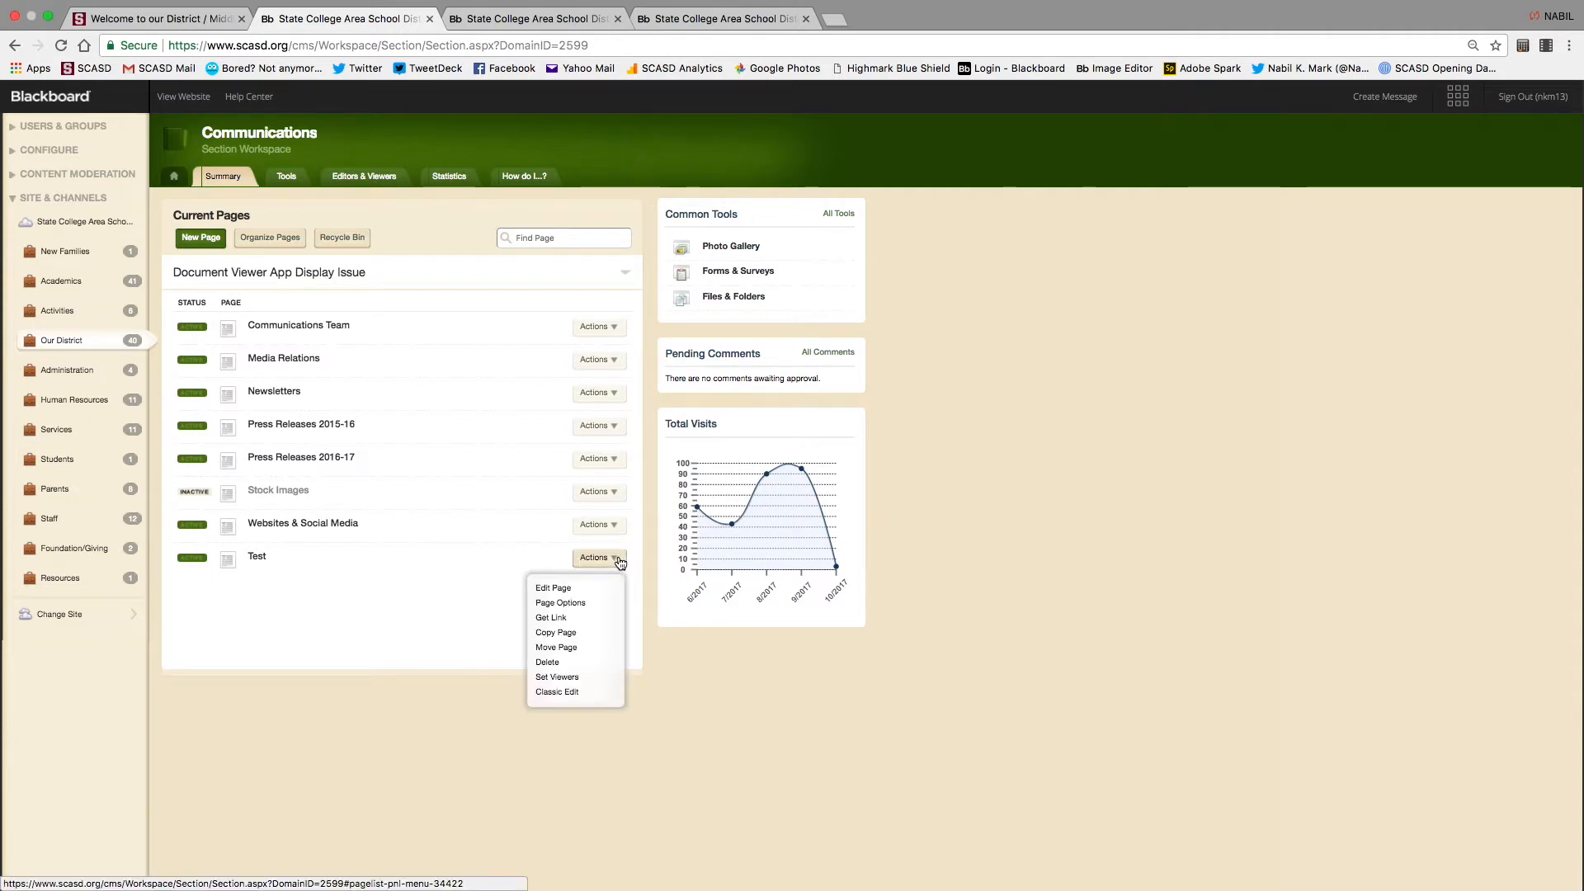
Rename the Test page to 'Test Number 2' in its page settings and save
click(564, 588)
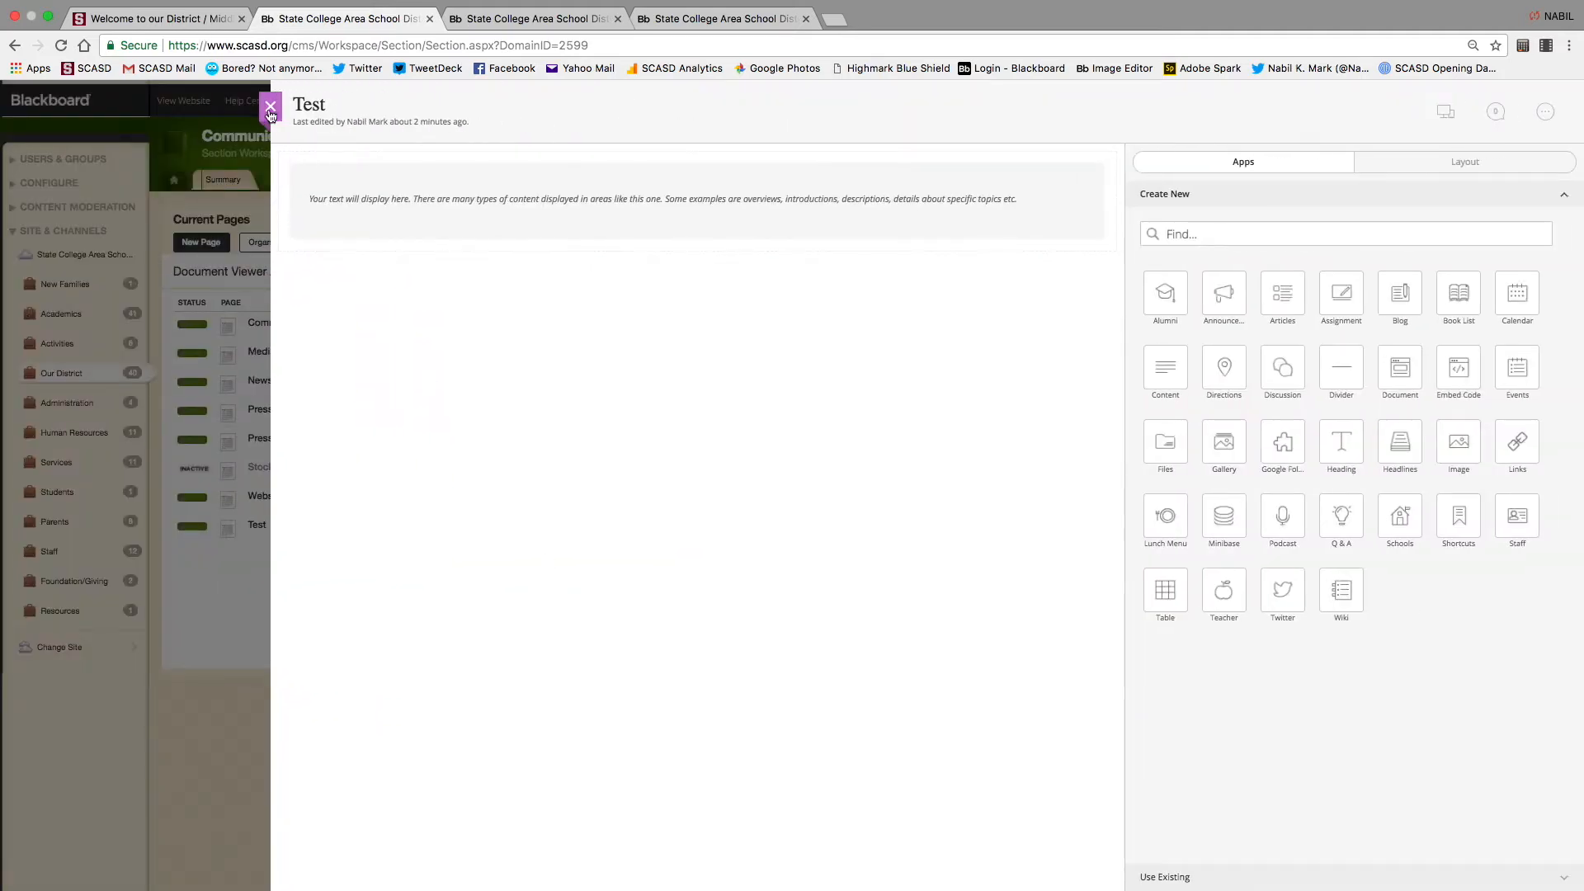
click(270, 112)
click(610, 561)
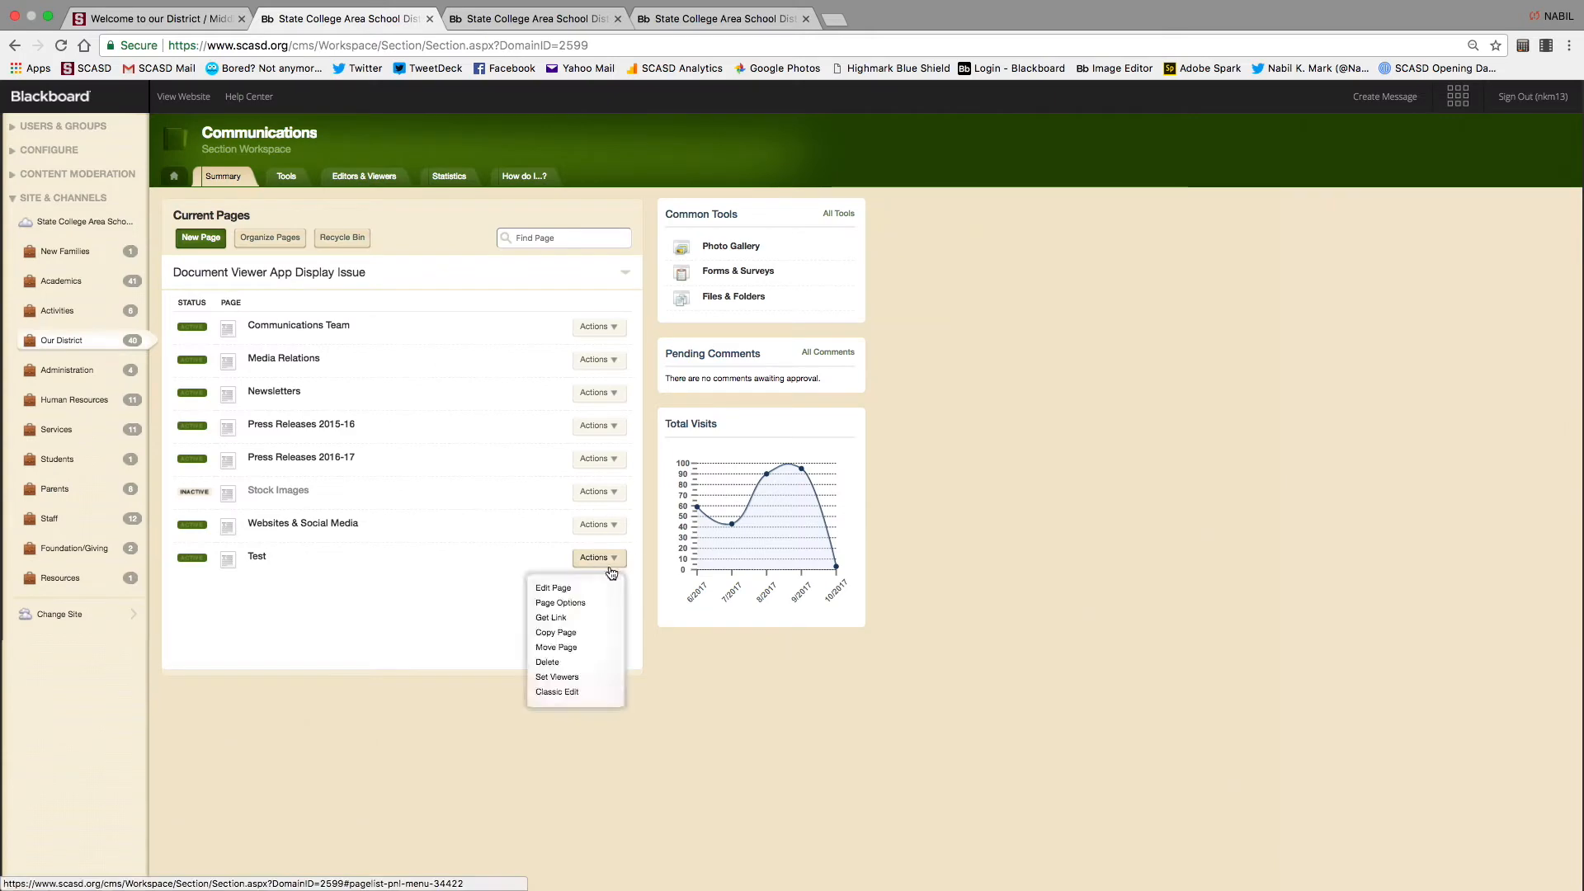
click(580, 603)
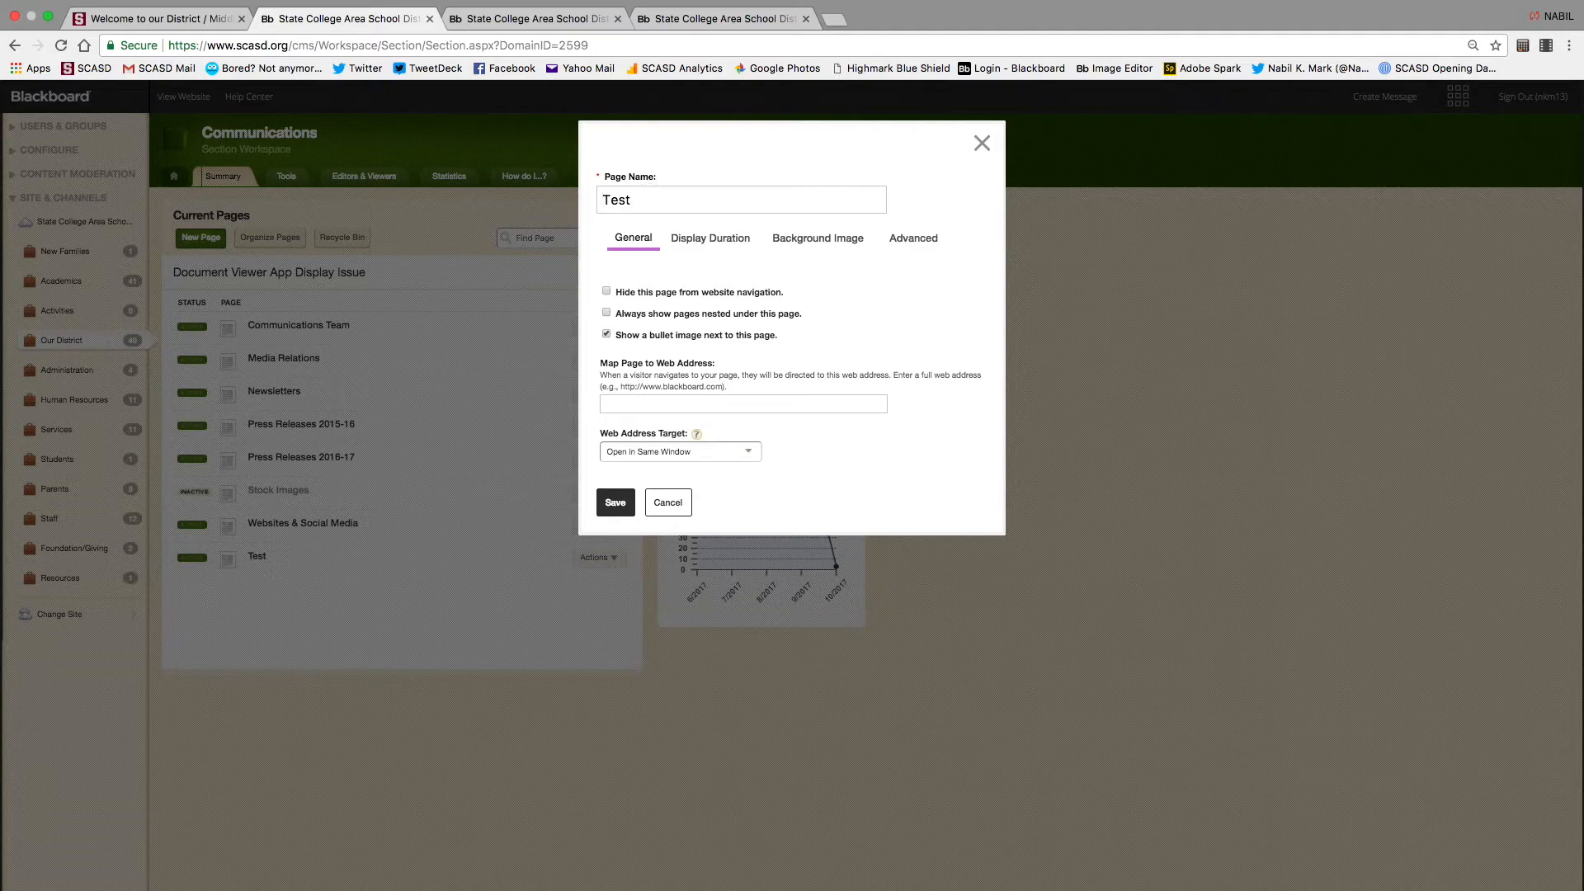
text(Number 2)
click(616, 505)
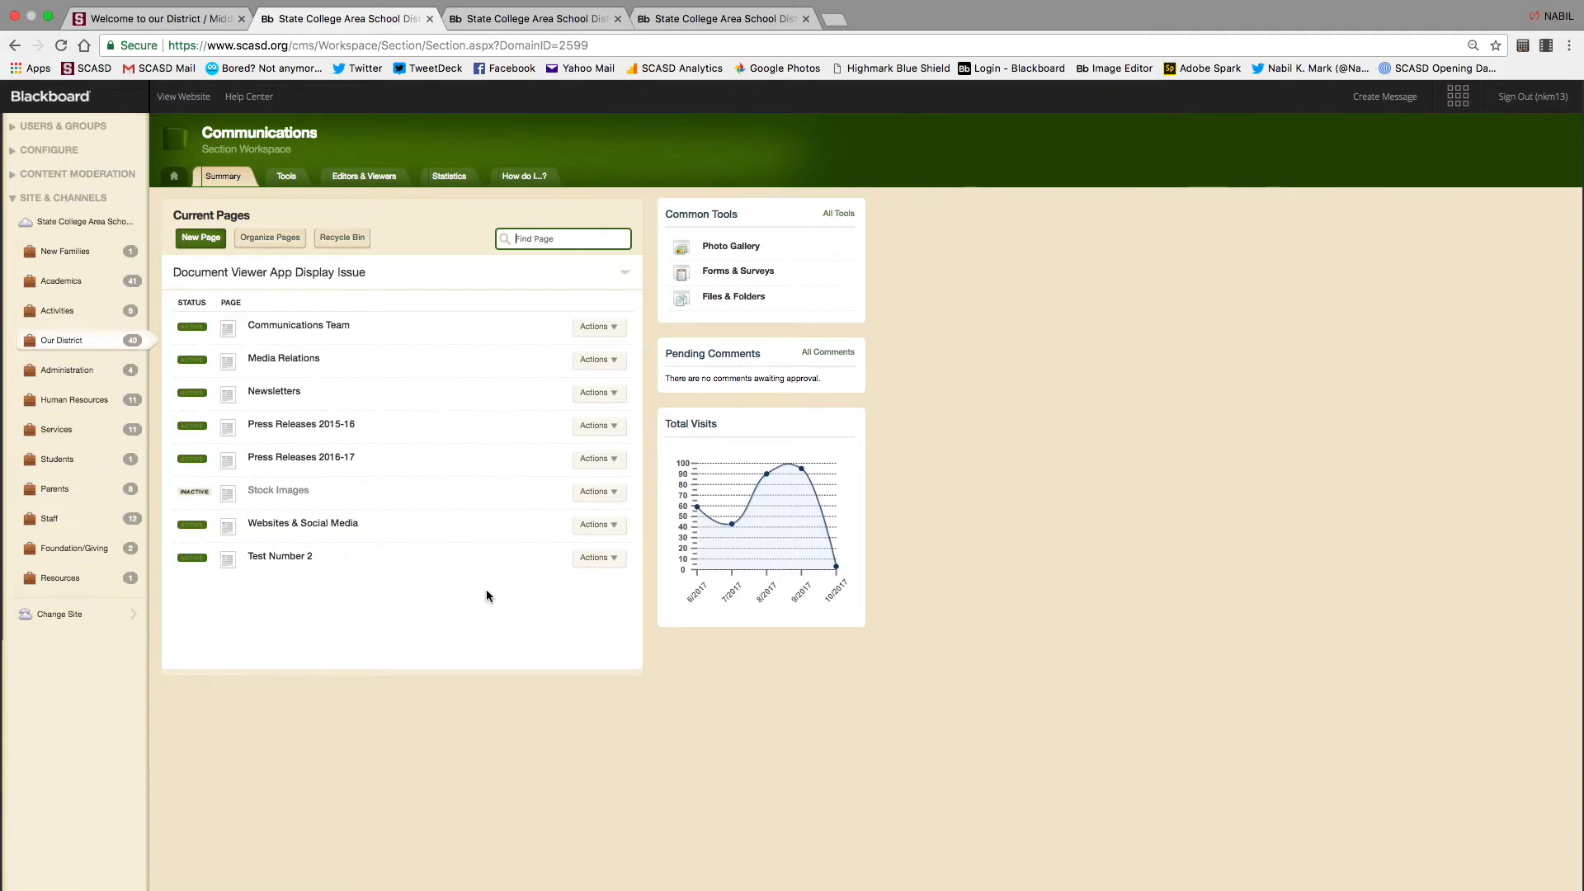
click(612, 559)
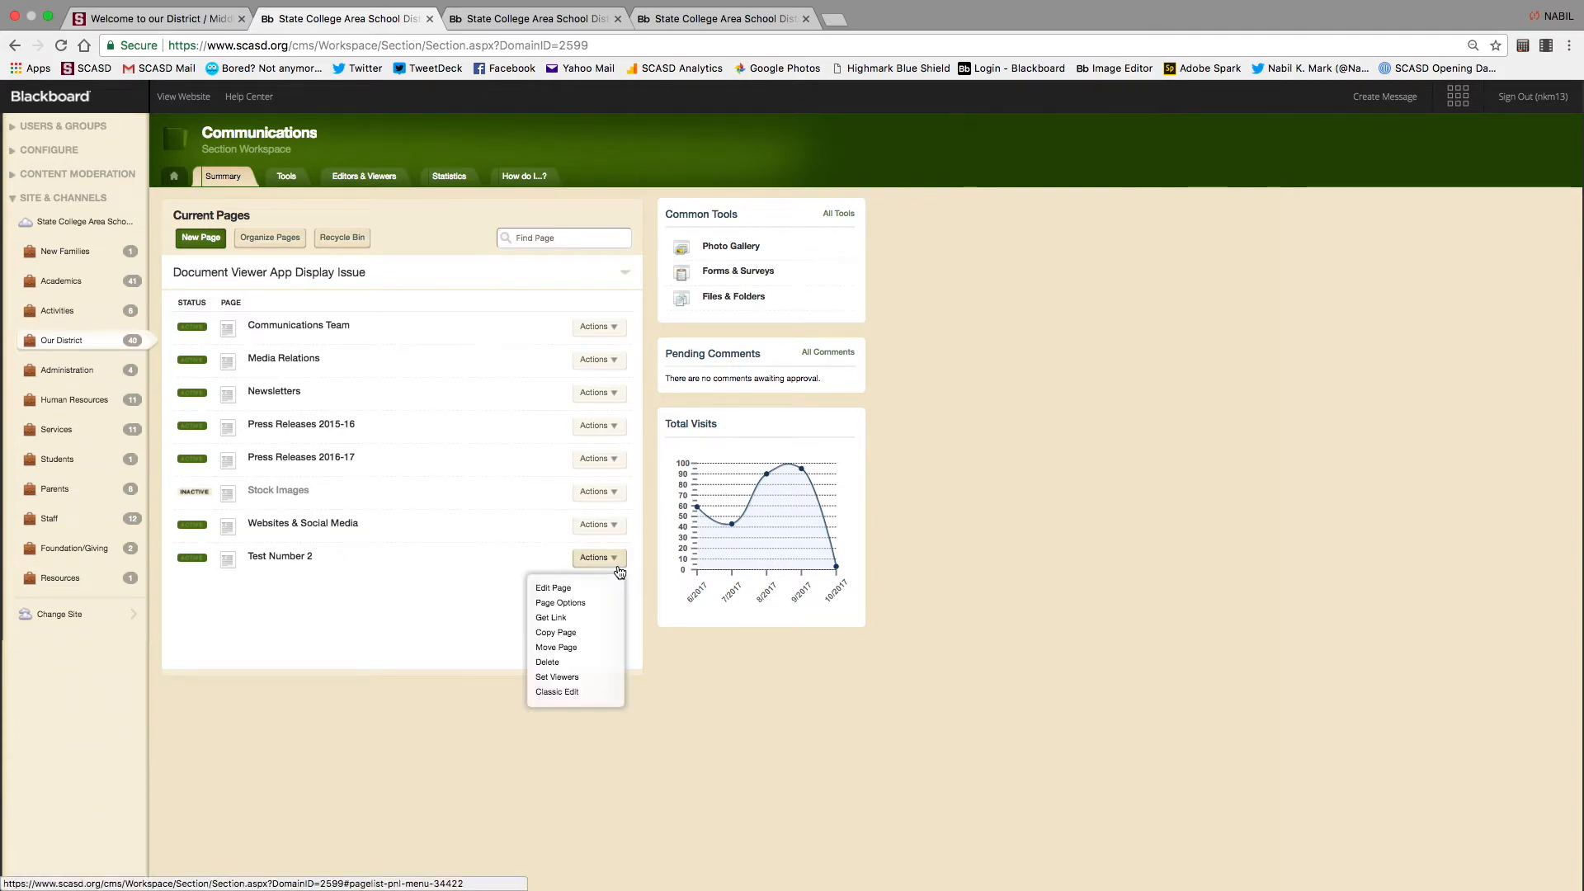
Get Test Number 2's full web address (/Page/34422), then switch to the public site
click(565, 621)
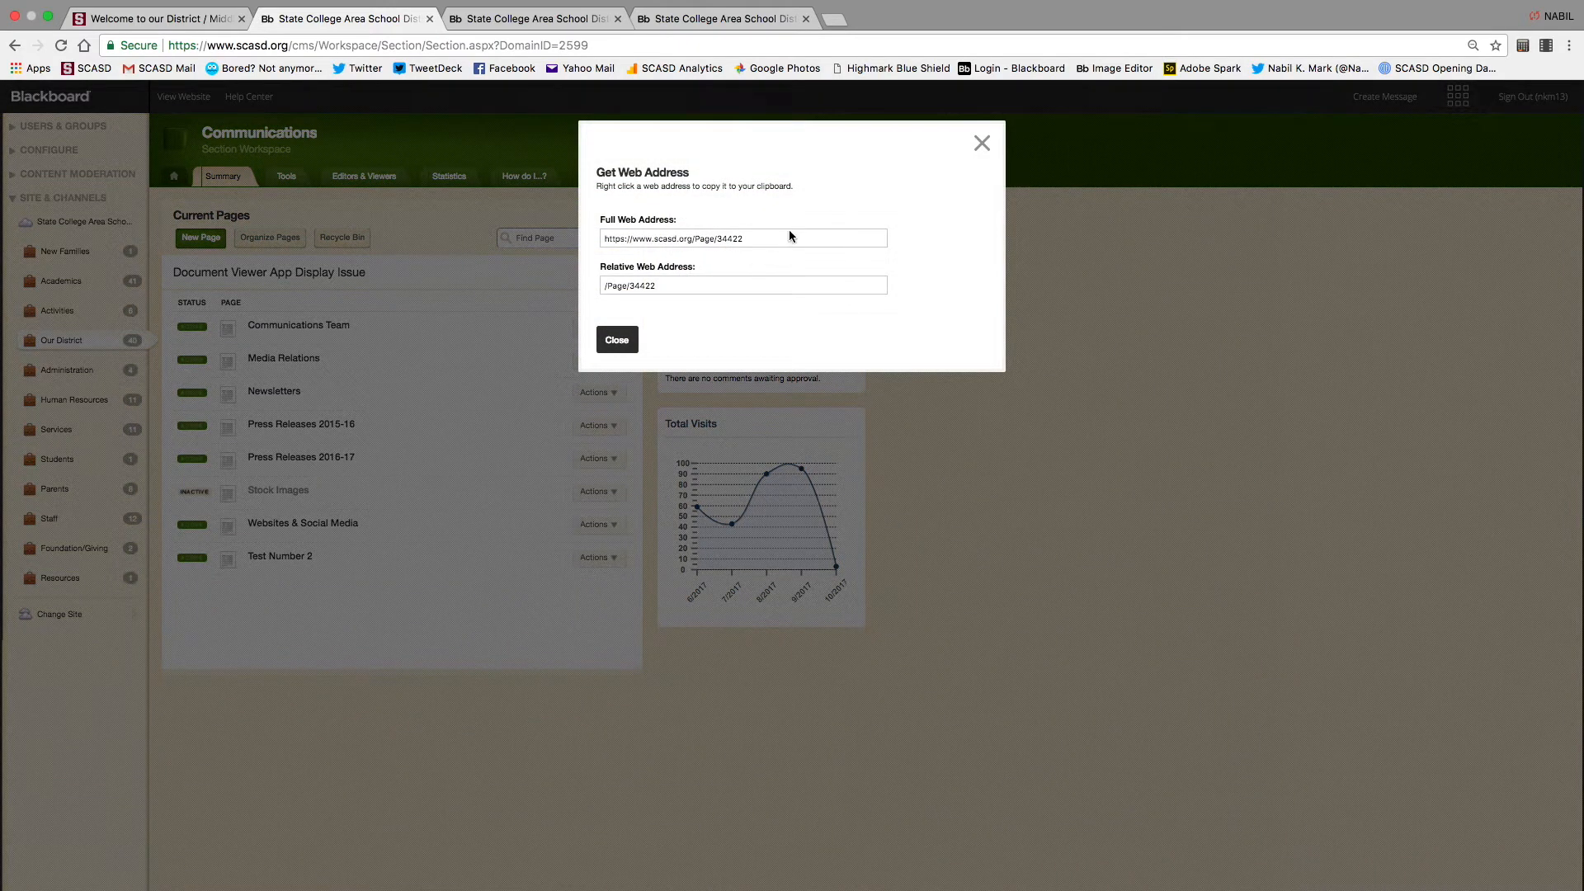
click(764, 240)
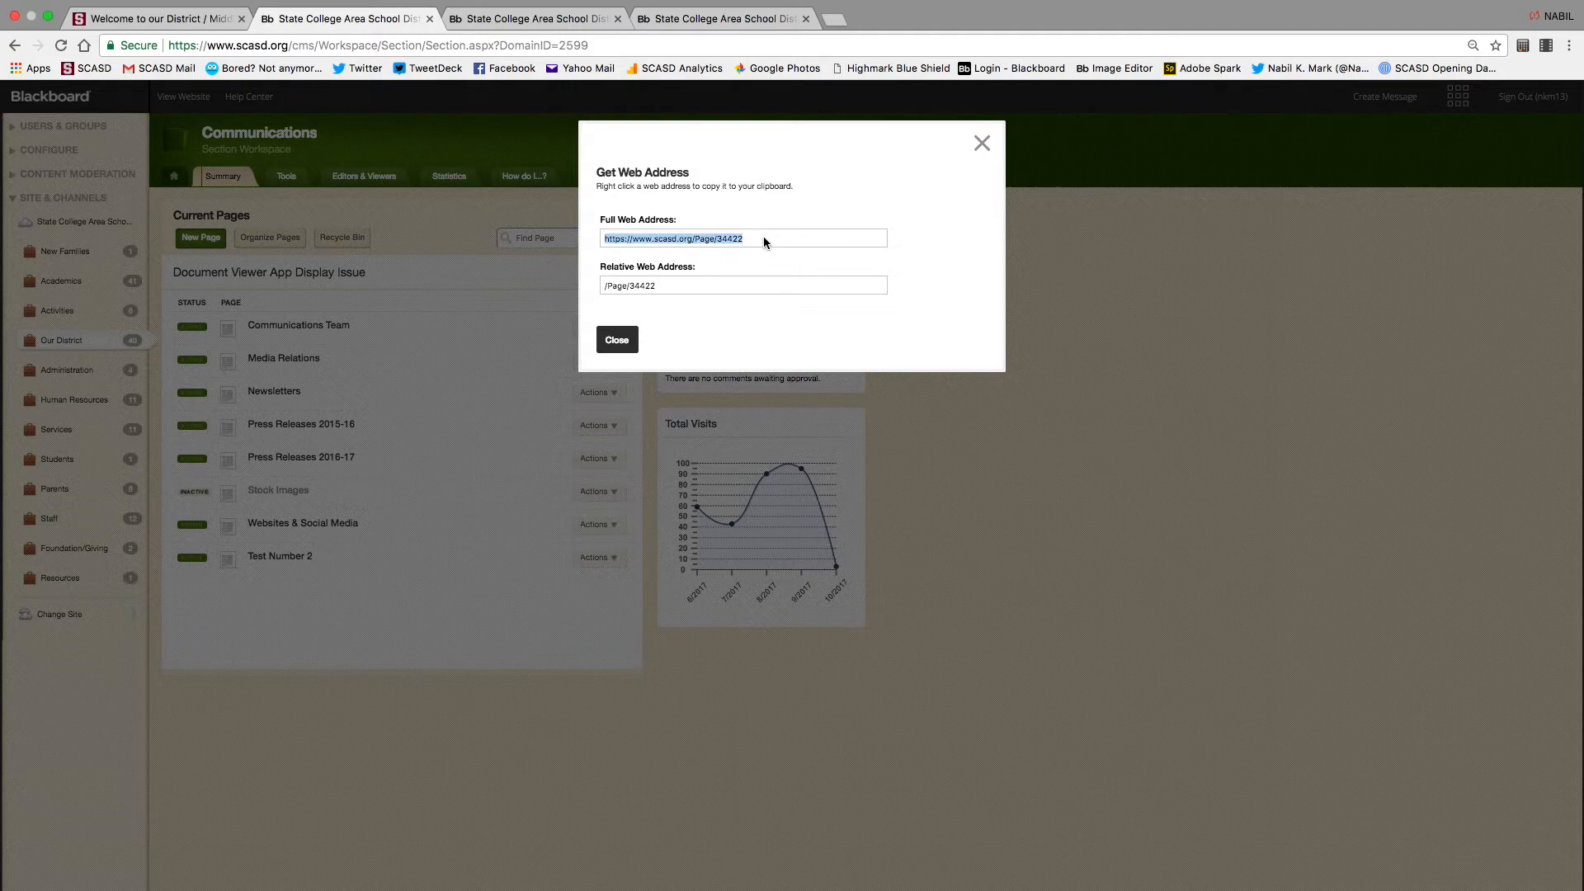
click(764, 239)
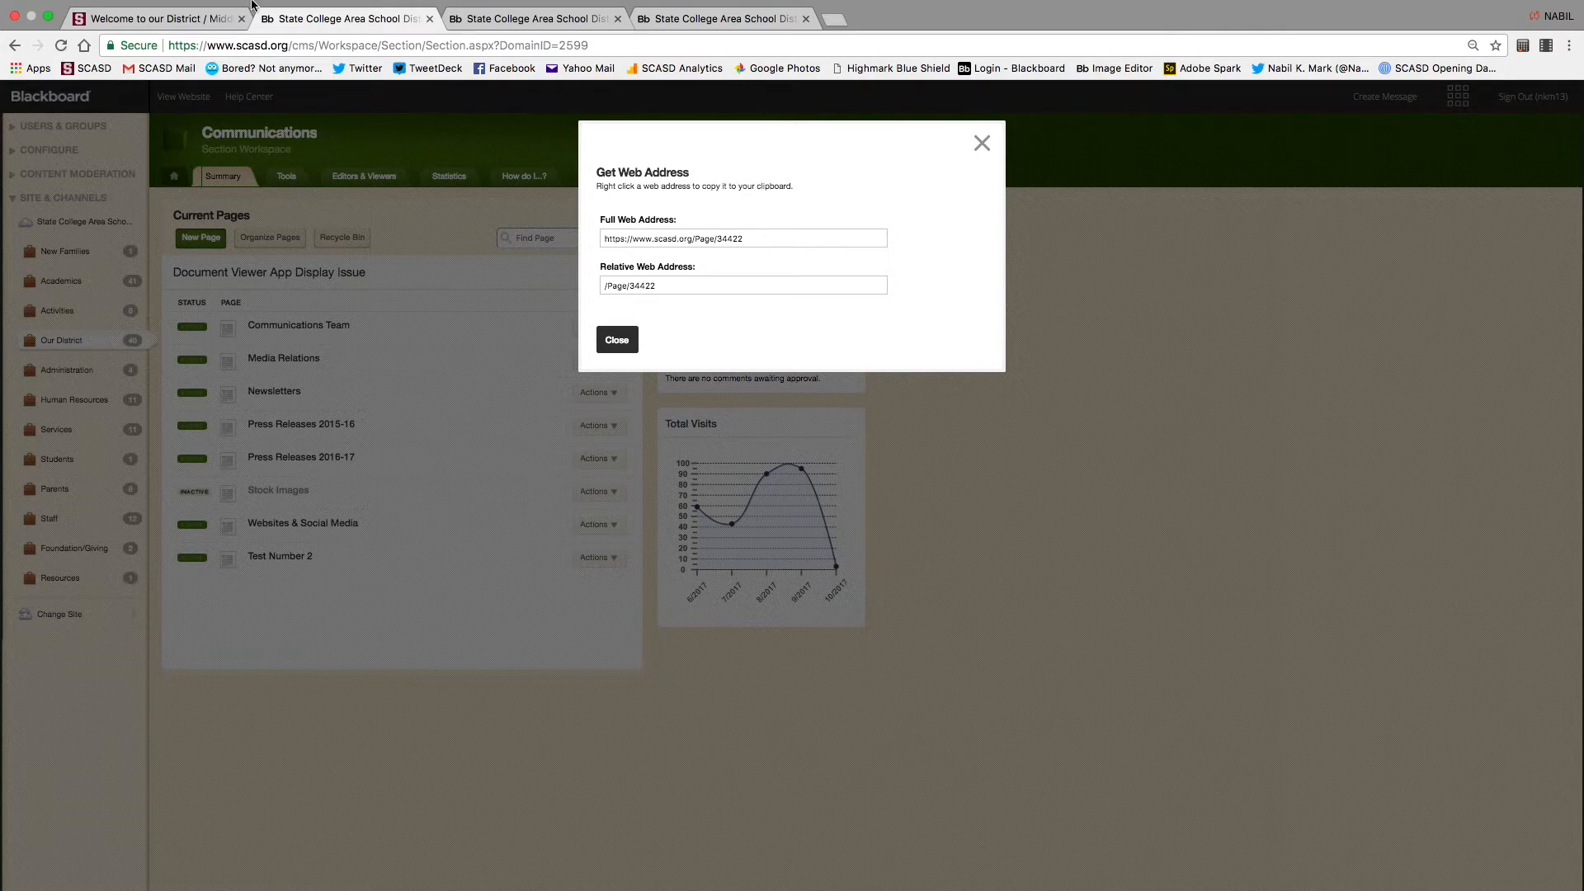
click(132, 36)
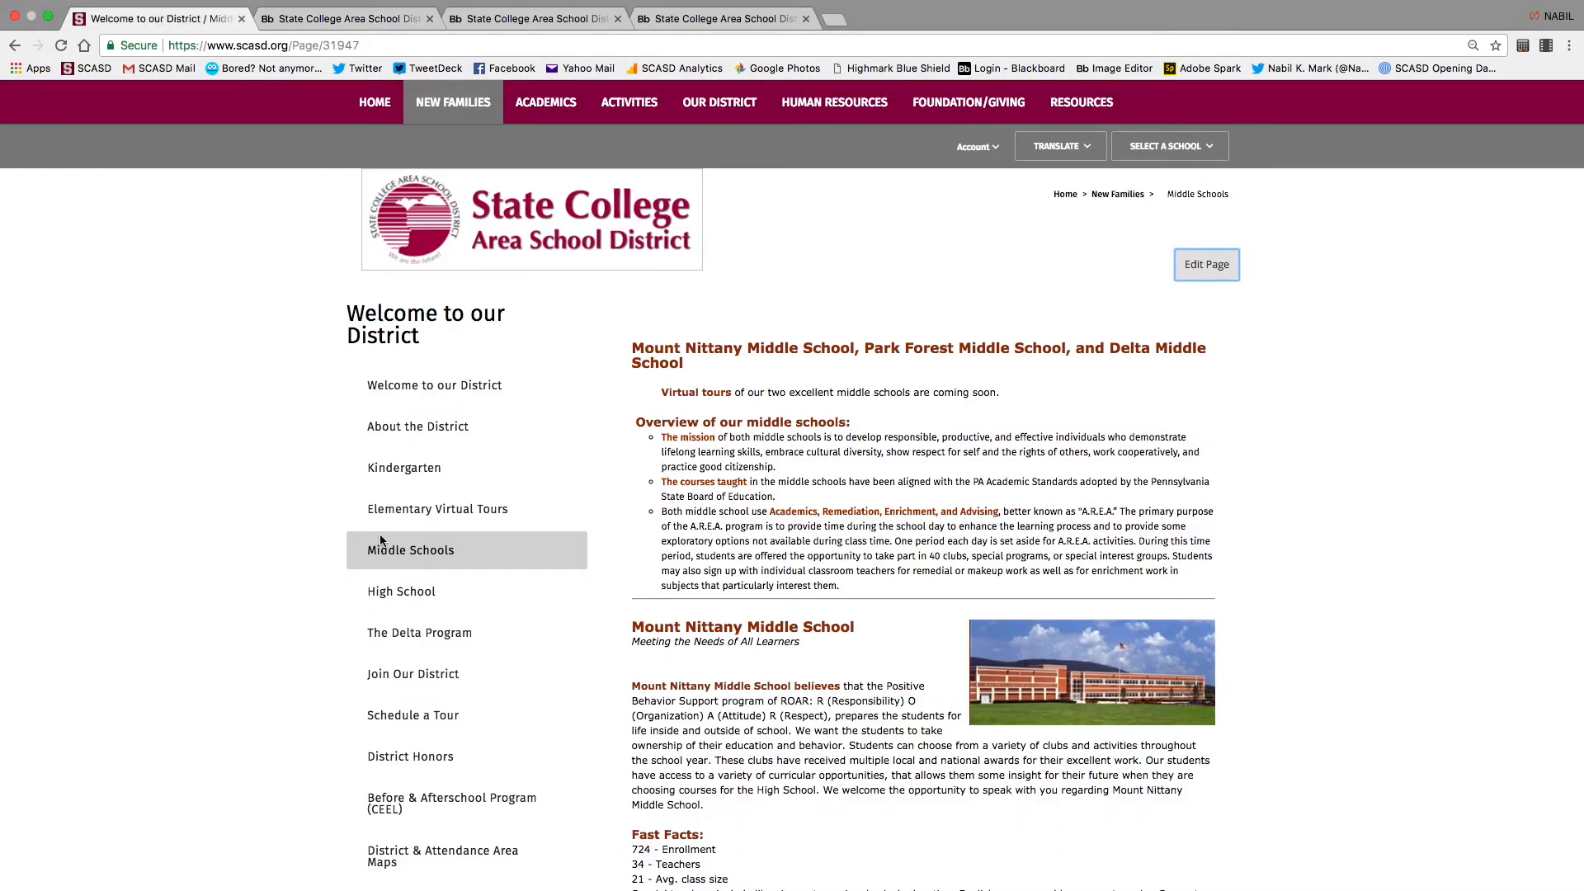
Browse Home › Our District › Communications to Test Number 2 and select its /Page/34422 address
click(374, 104)
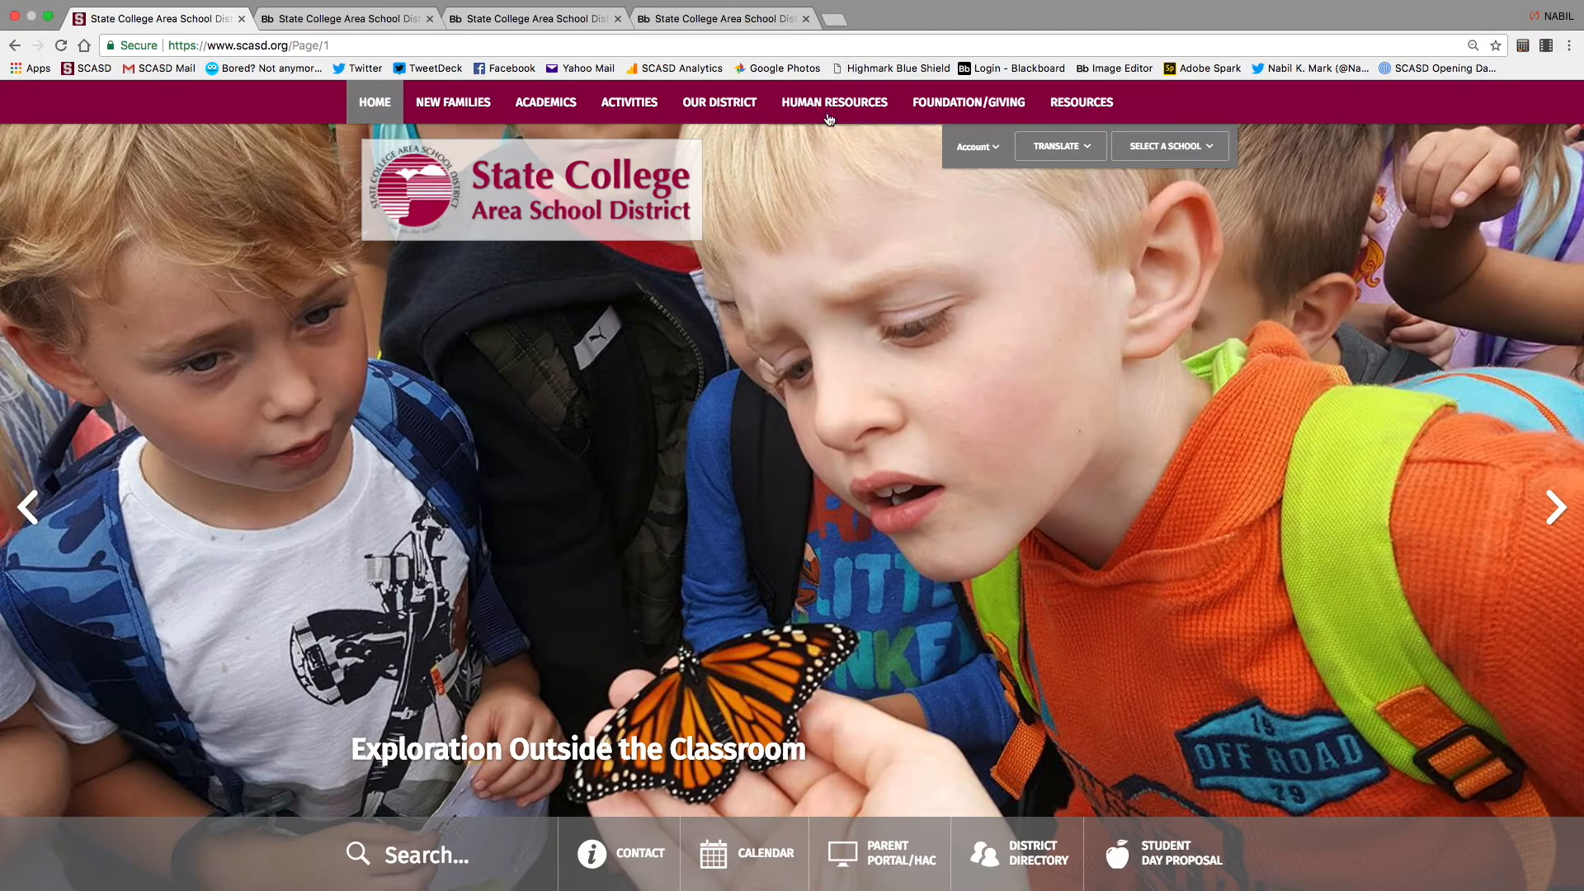
click(719, 102)
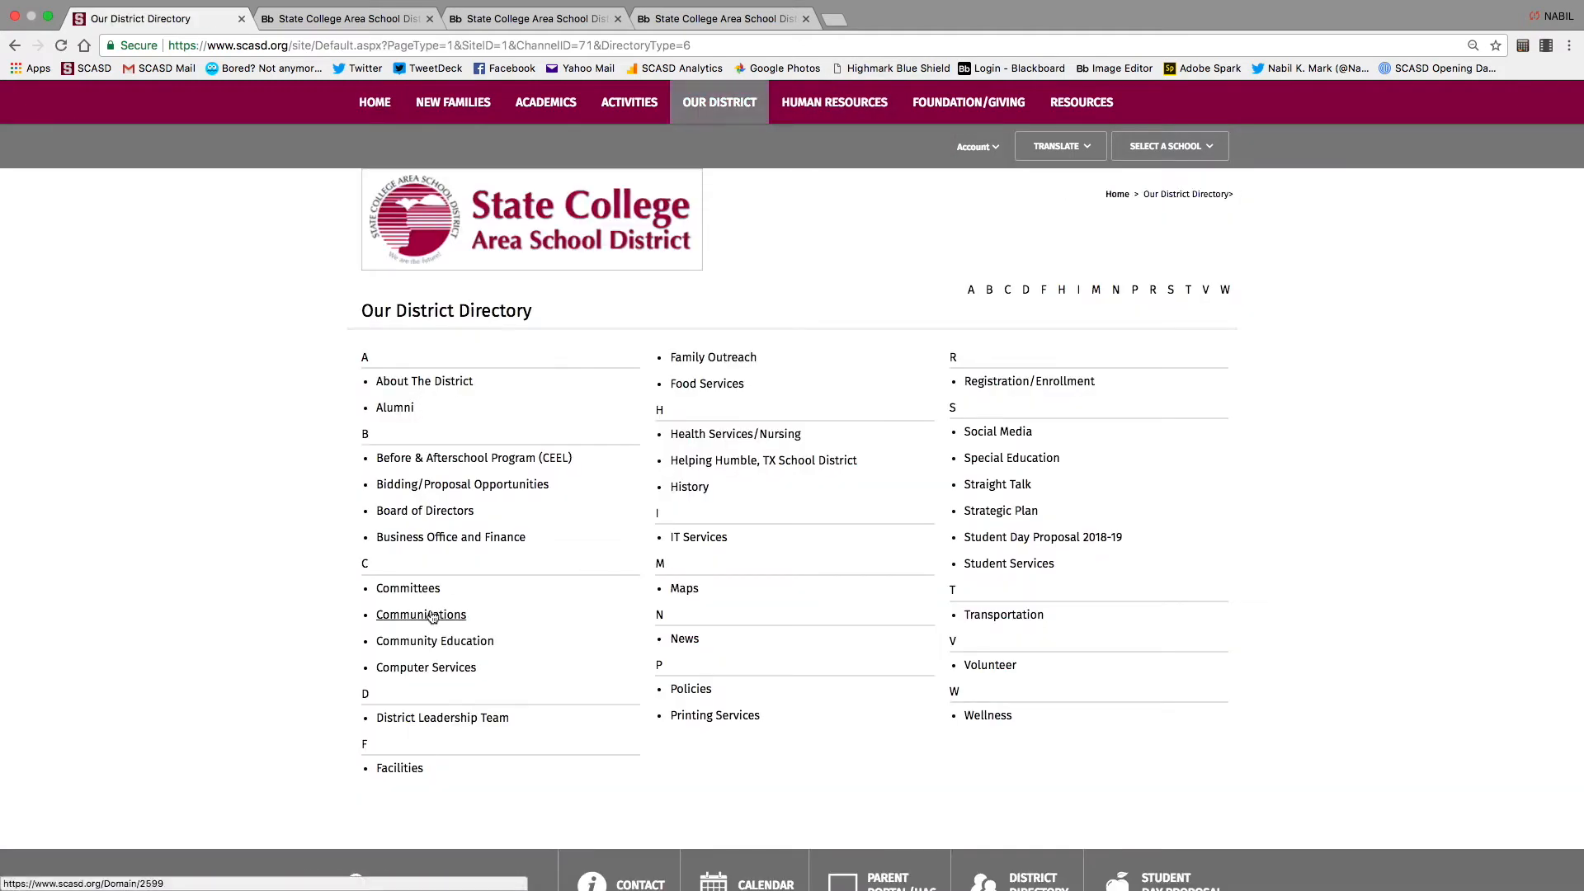
click(426, 615)
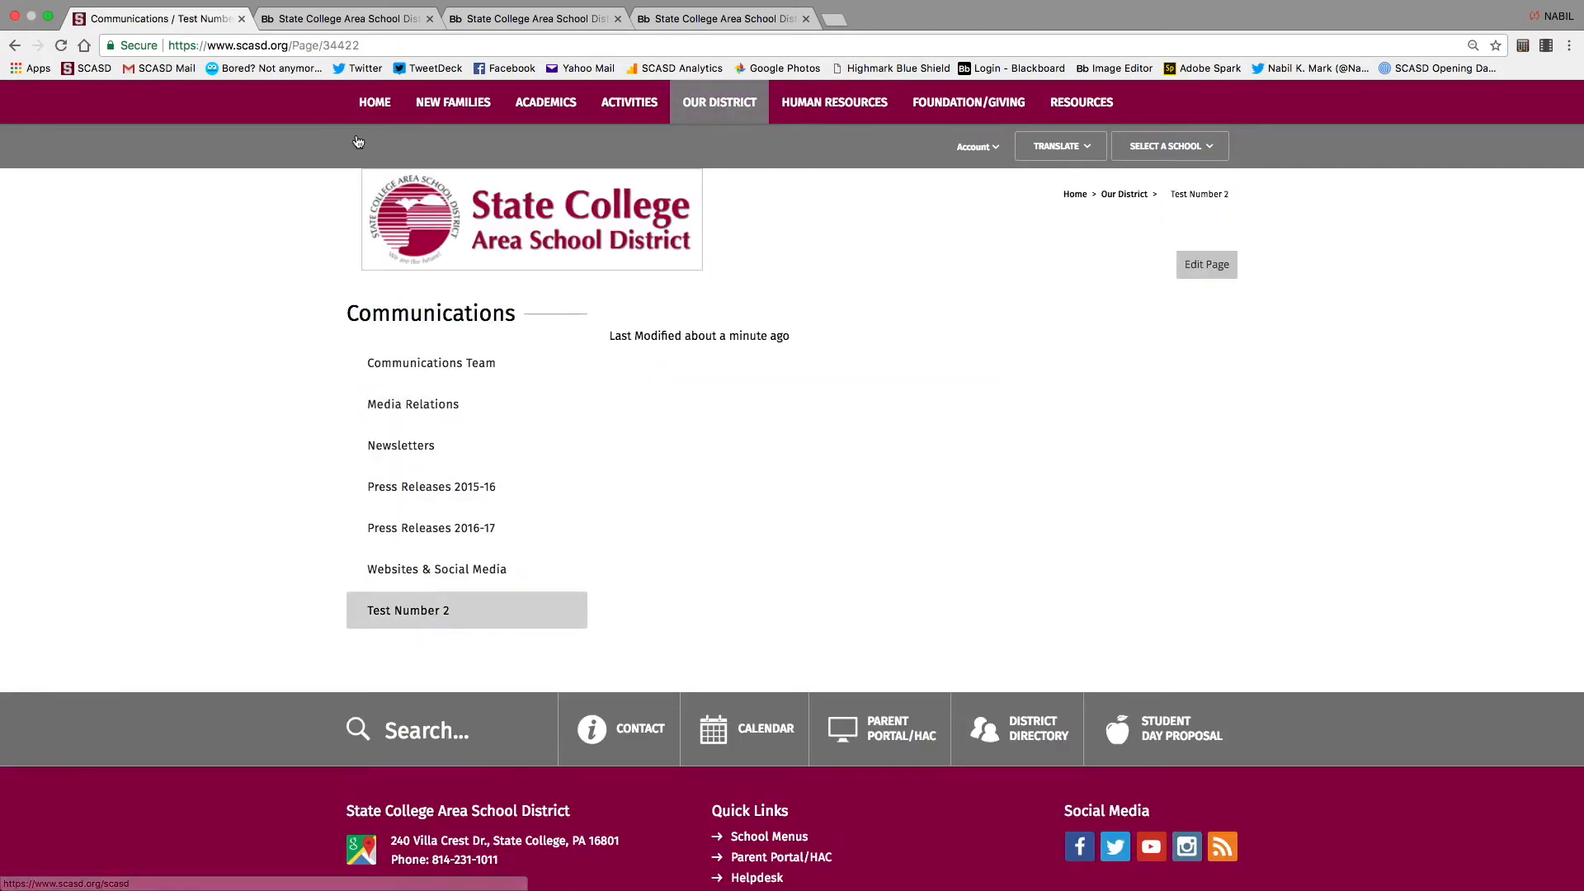
double_click(383, 46)
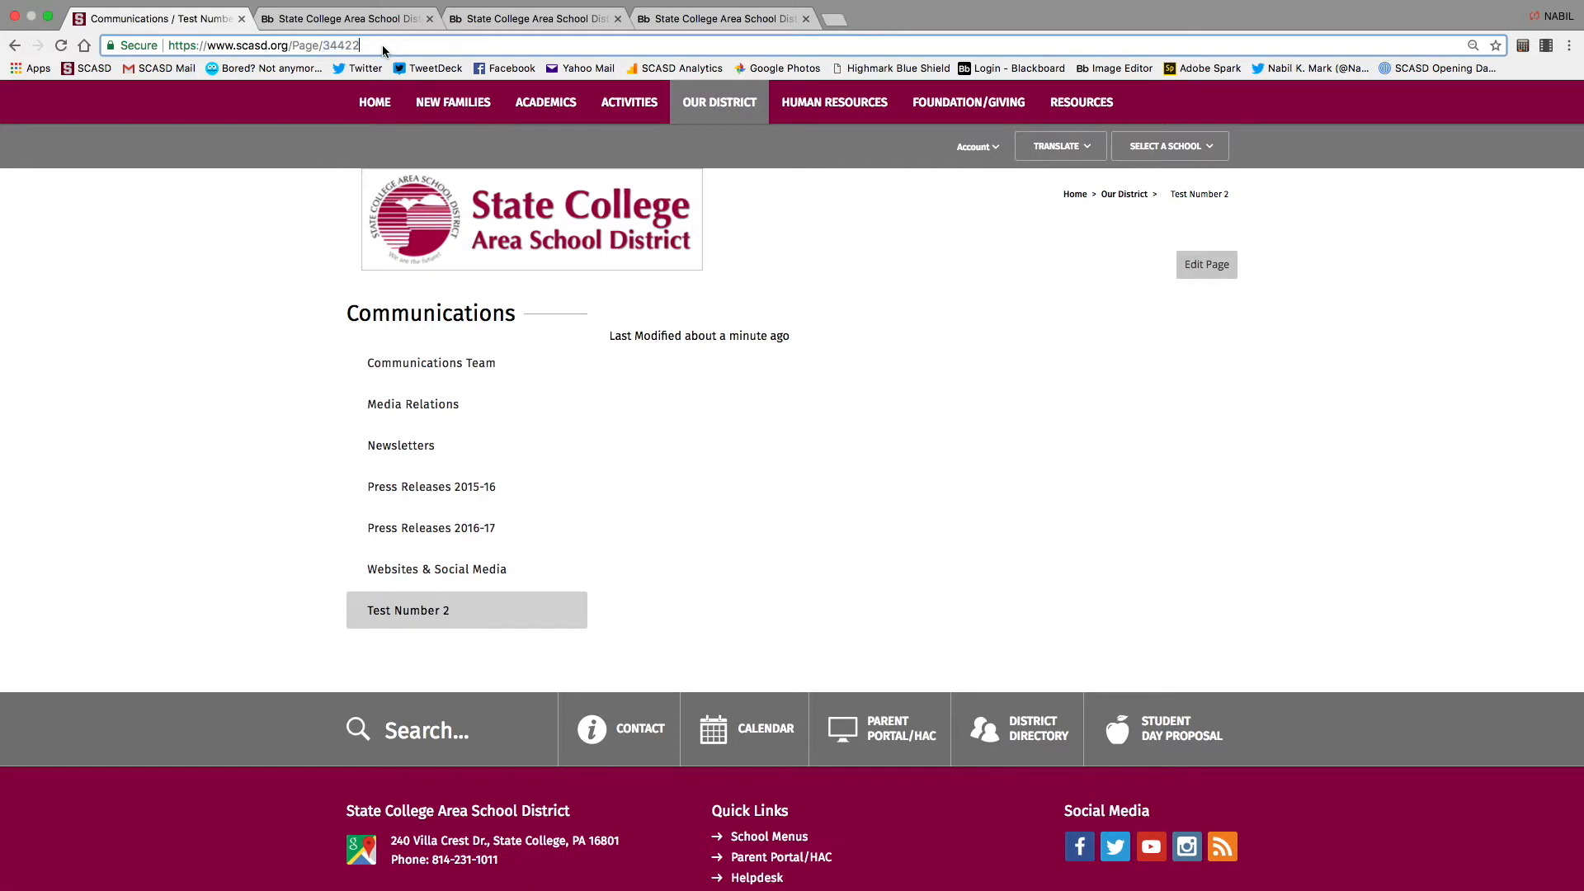
triple_click(383, 46)
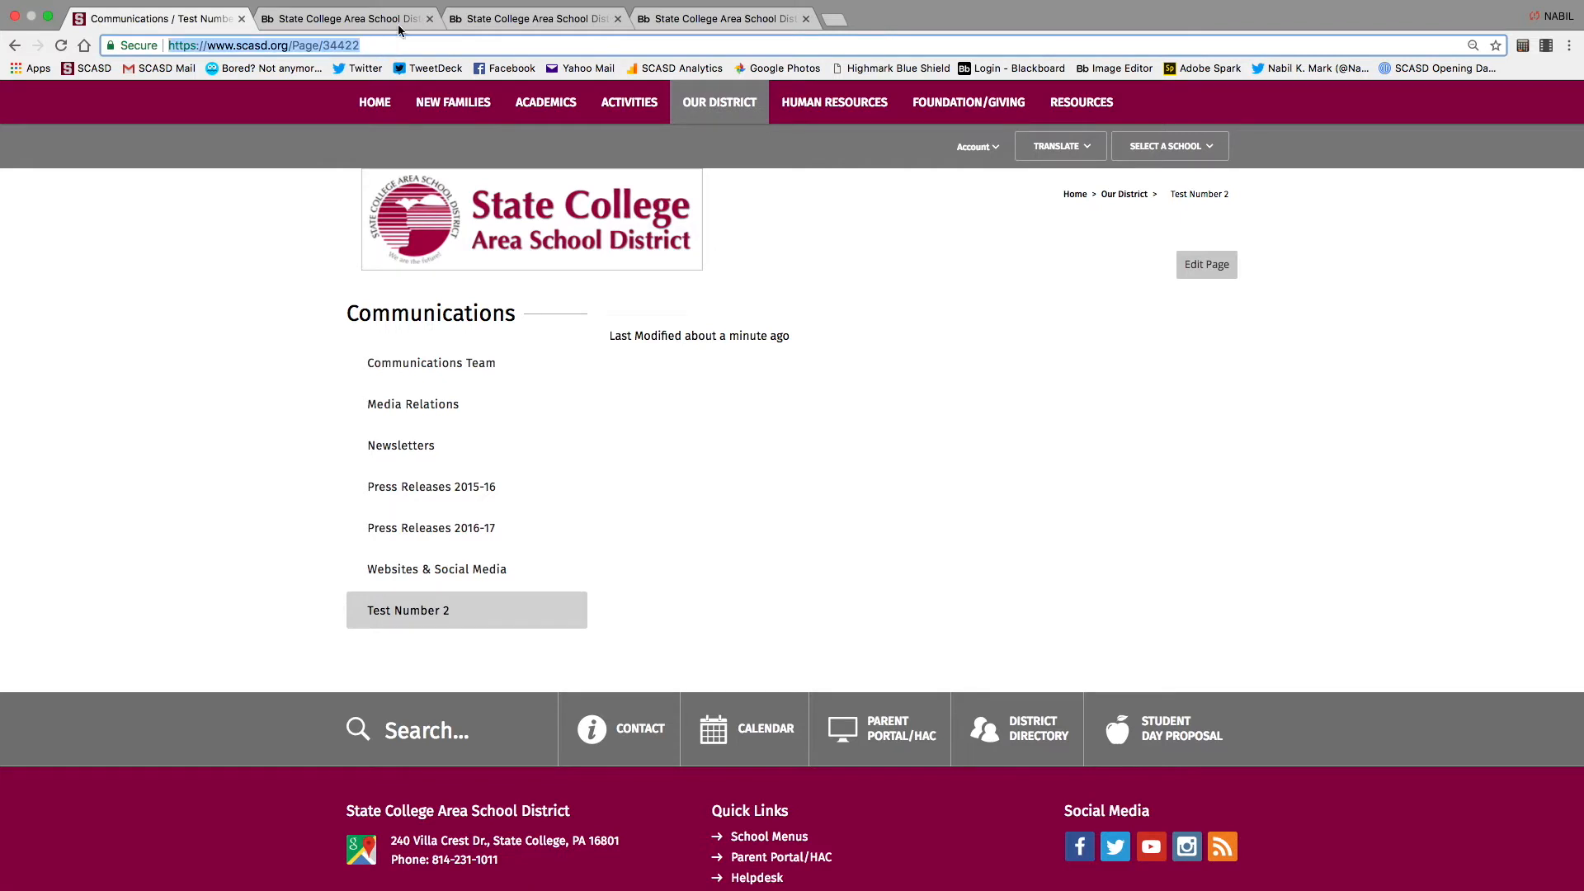
Close the two extra workspace tabs and the web address window
click(588, 14)
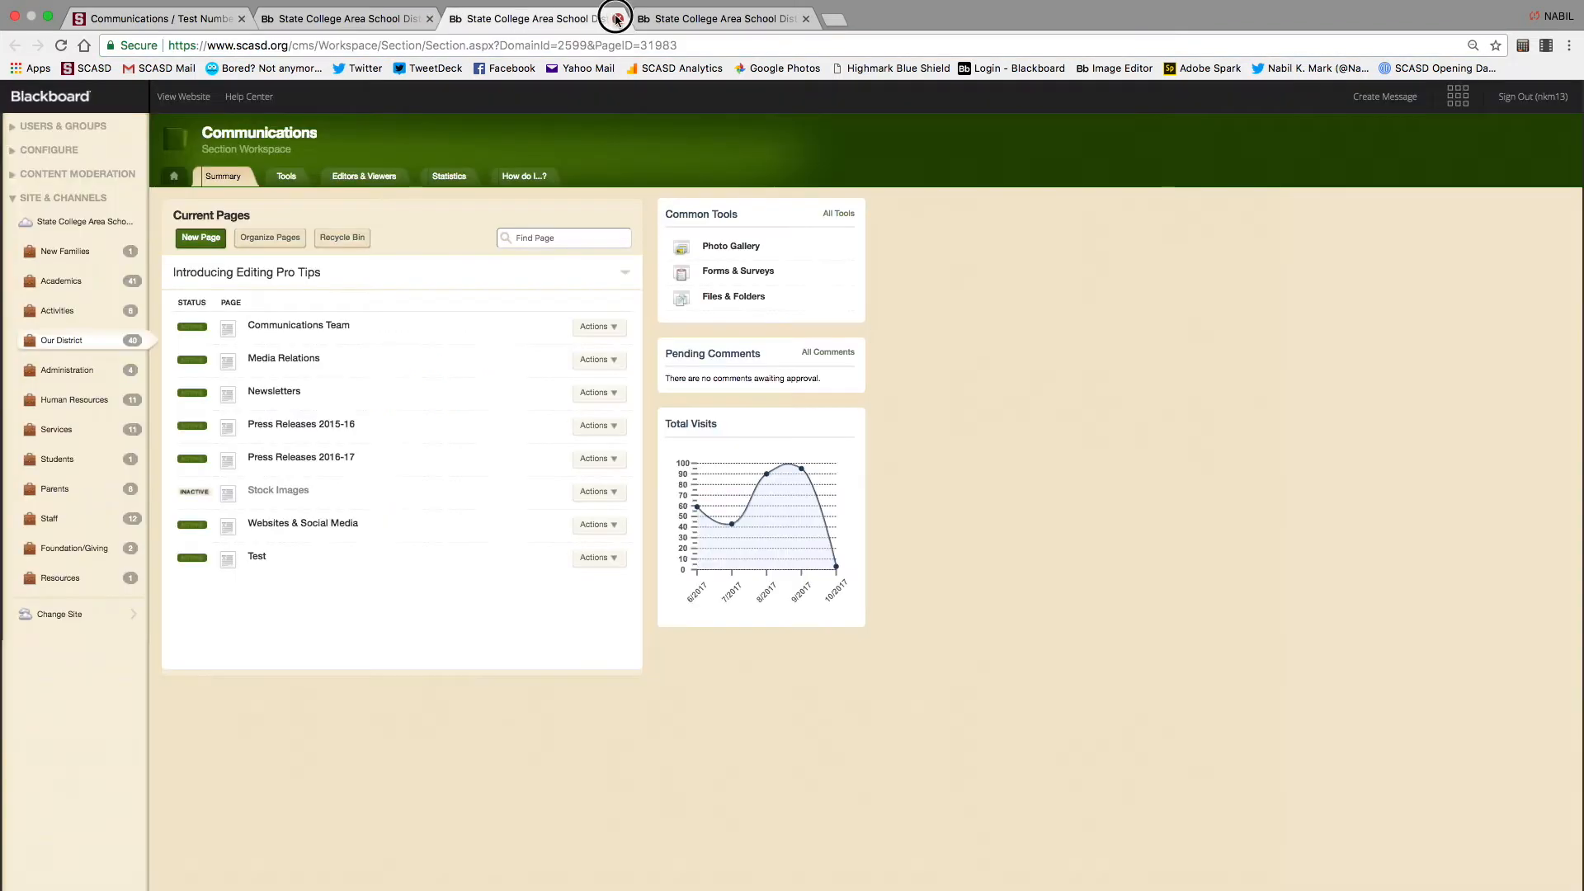
click(617, 18)
click(617, 18)
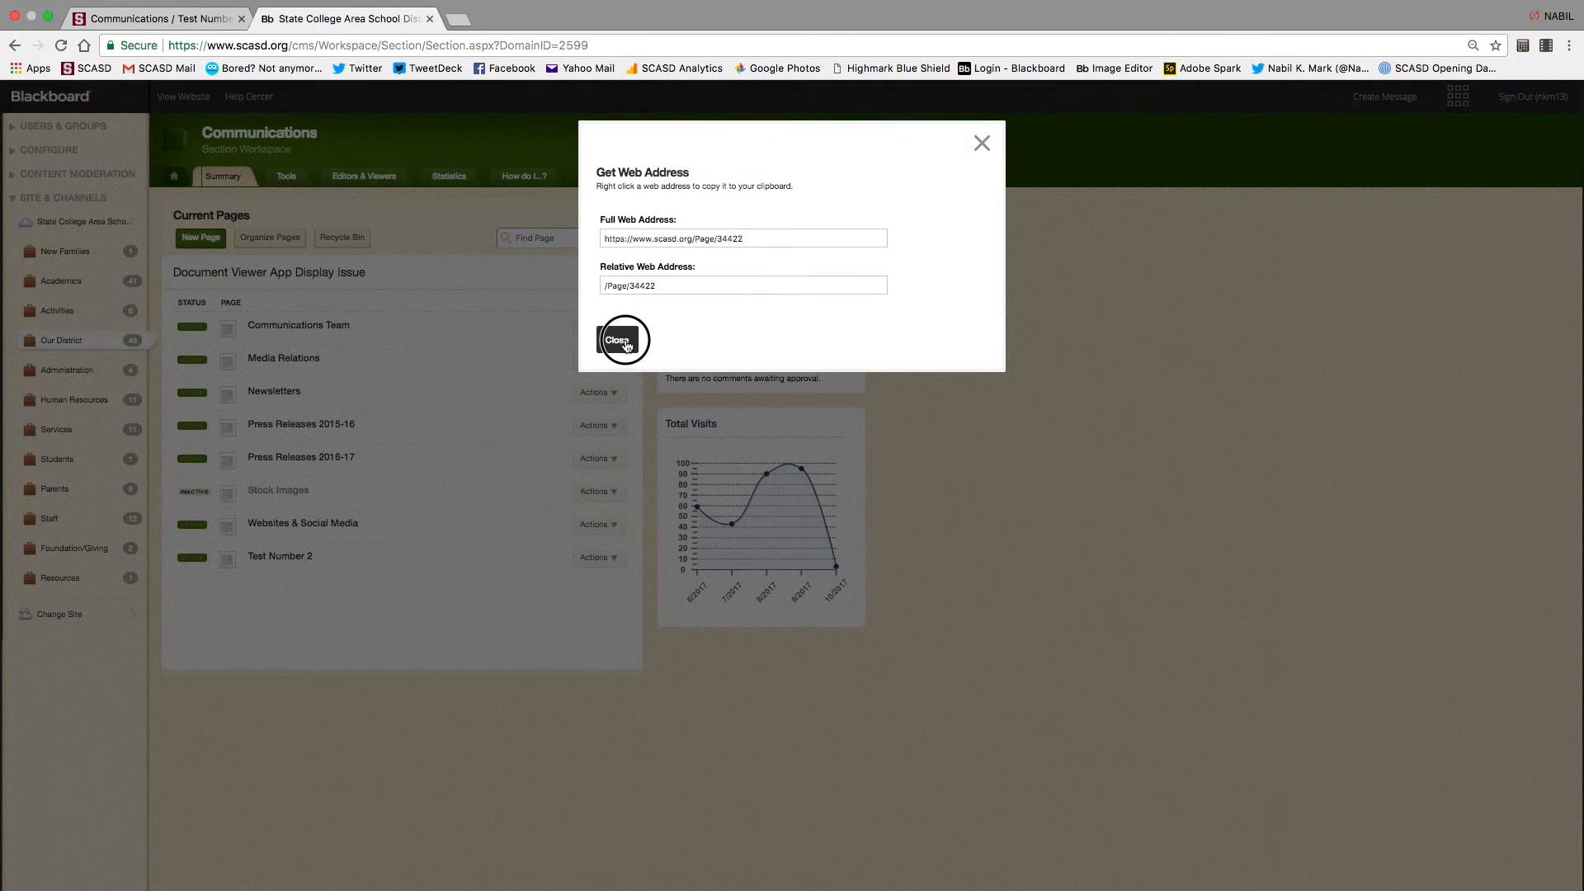
click(617, 339)
Bring up Test Number 2's web address again, dismiss it, and reopen its actions list
click(618, 560)
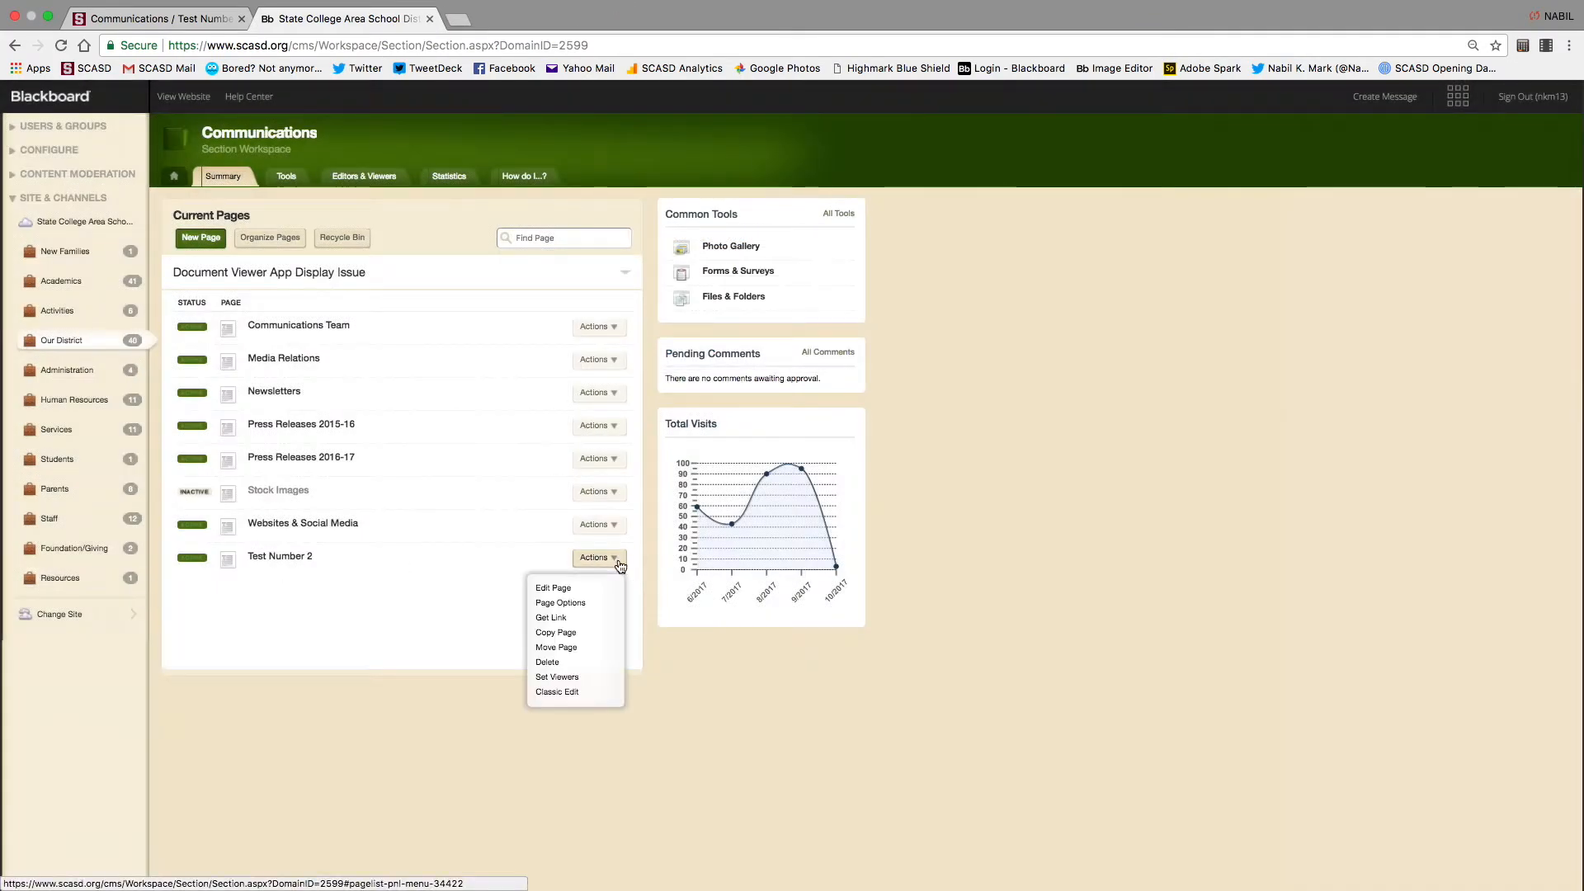
click(571, 618)
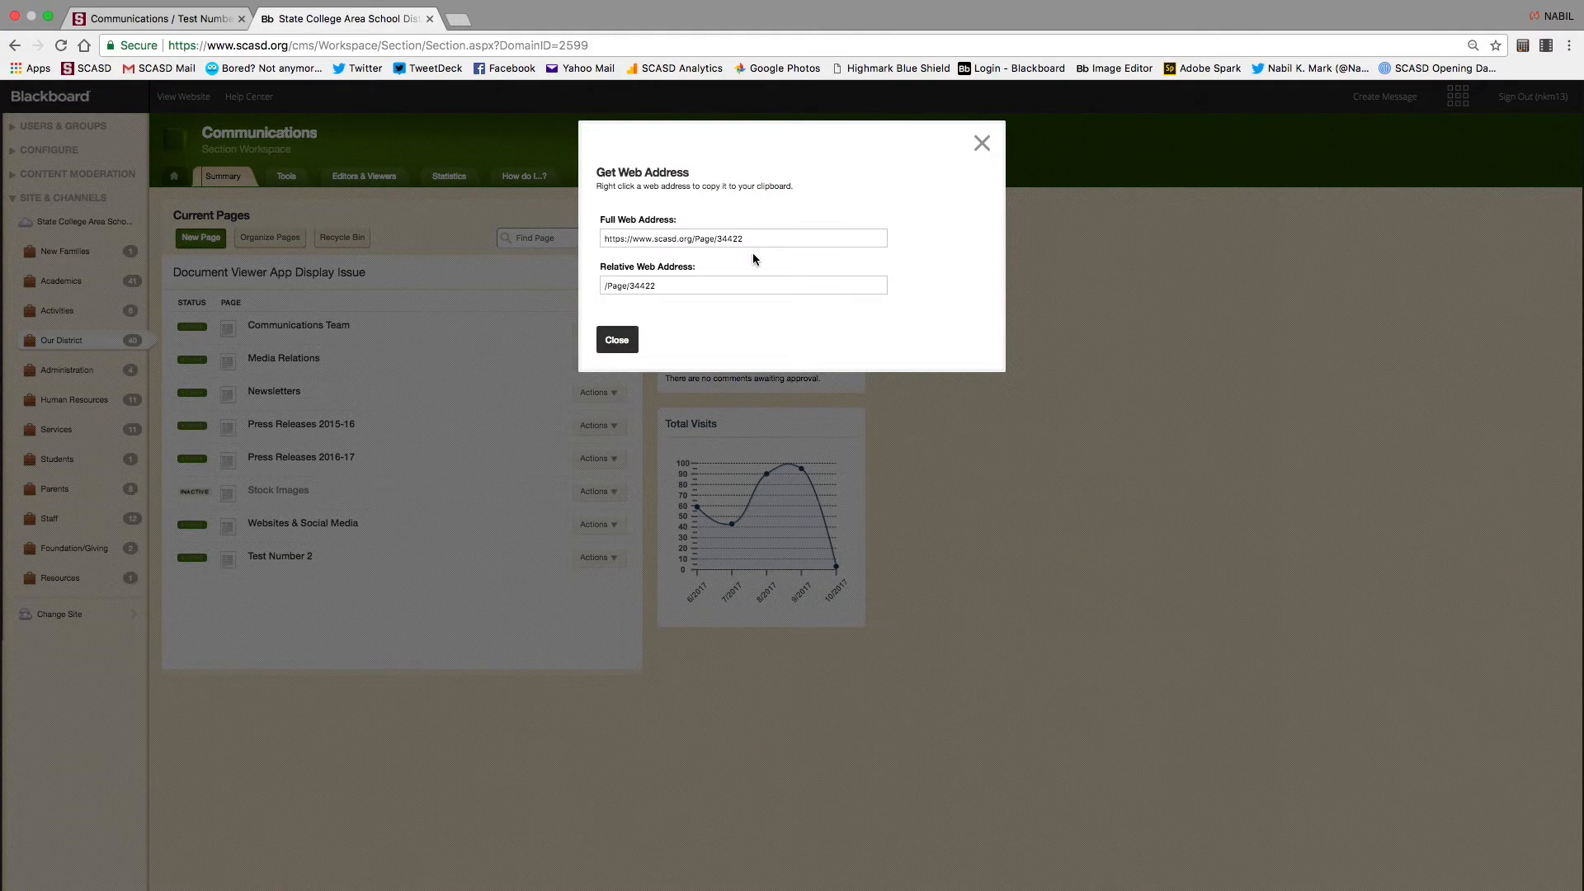
click(982, 143)
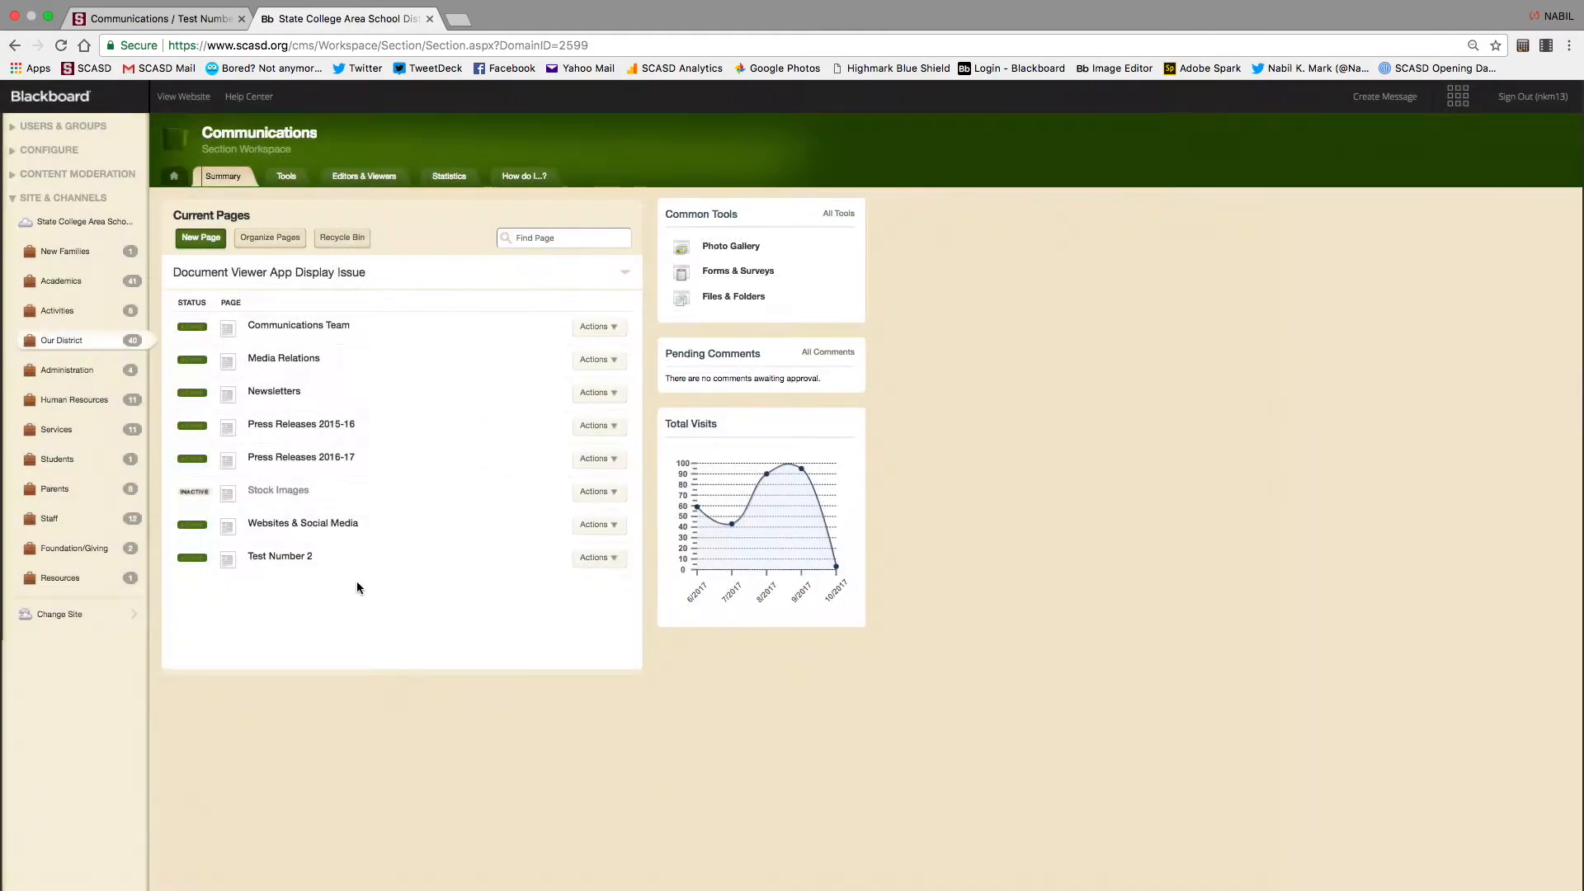
click(615, 557)
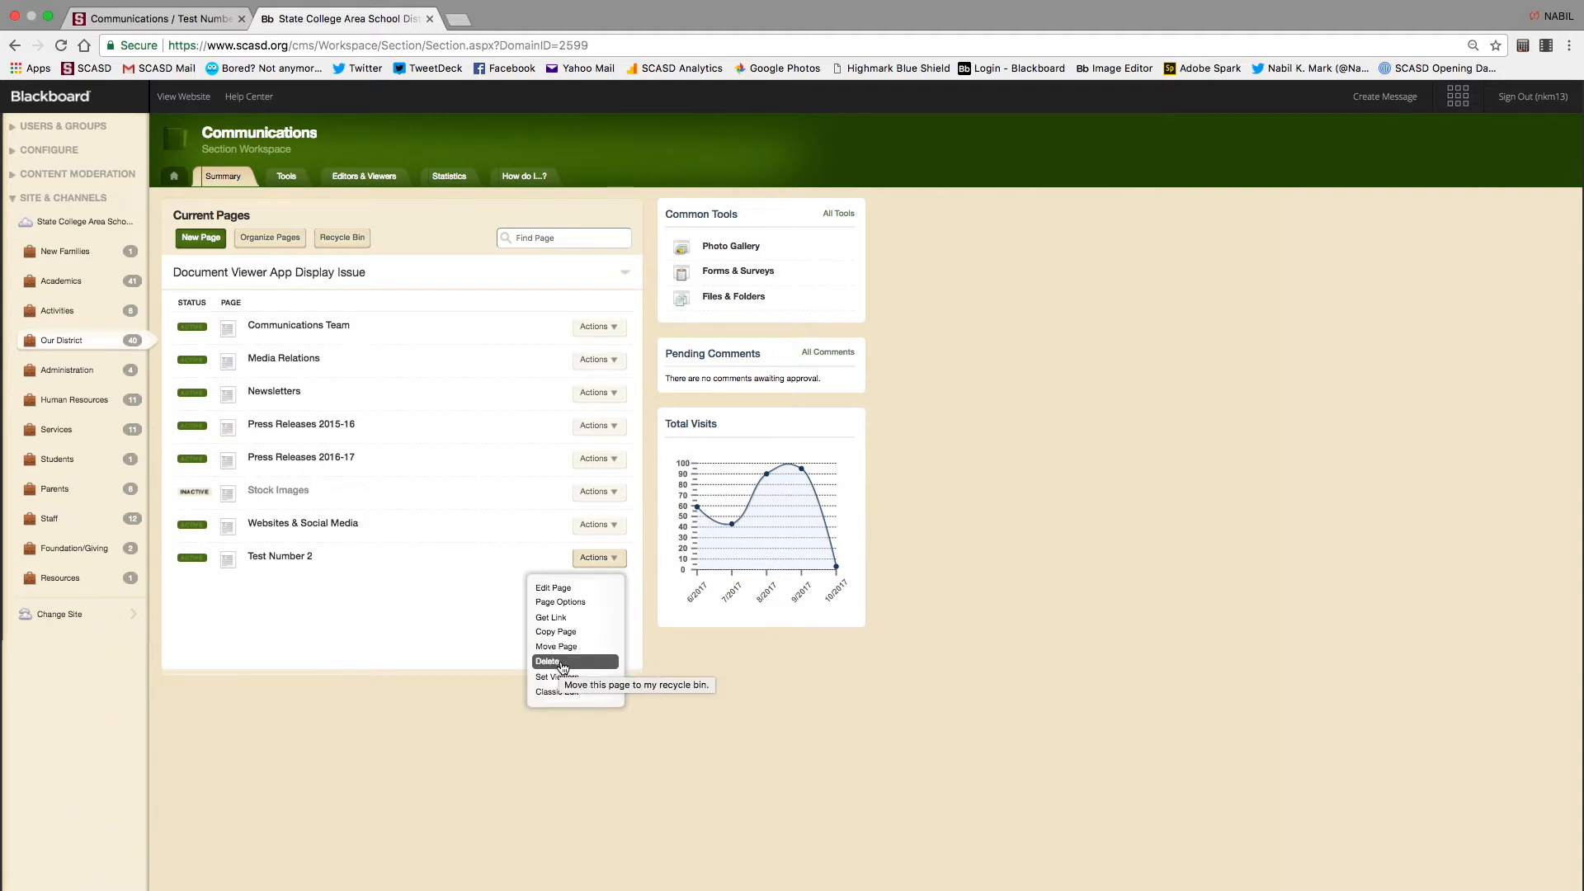
Delete Test Number 2, confirm the recycle-bin move, and view the Page Recycle Bin
click(563, 662)
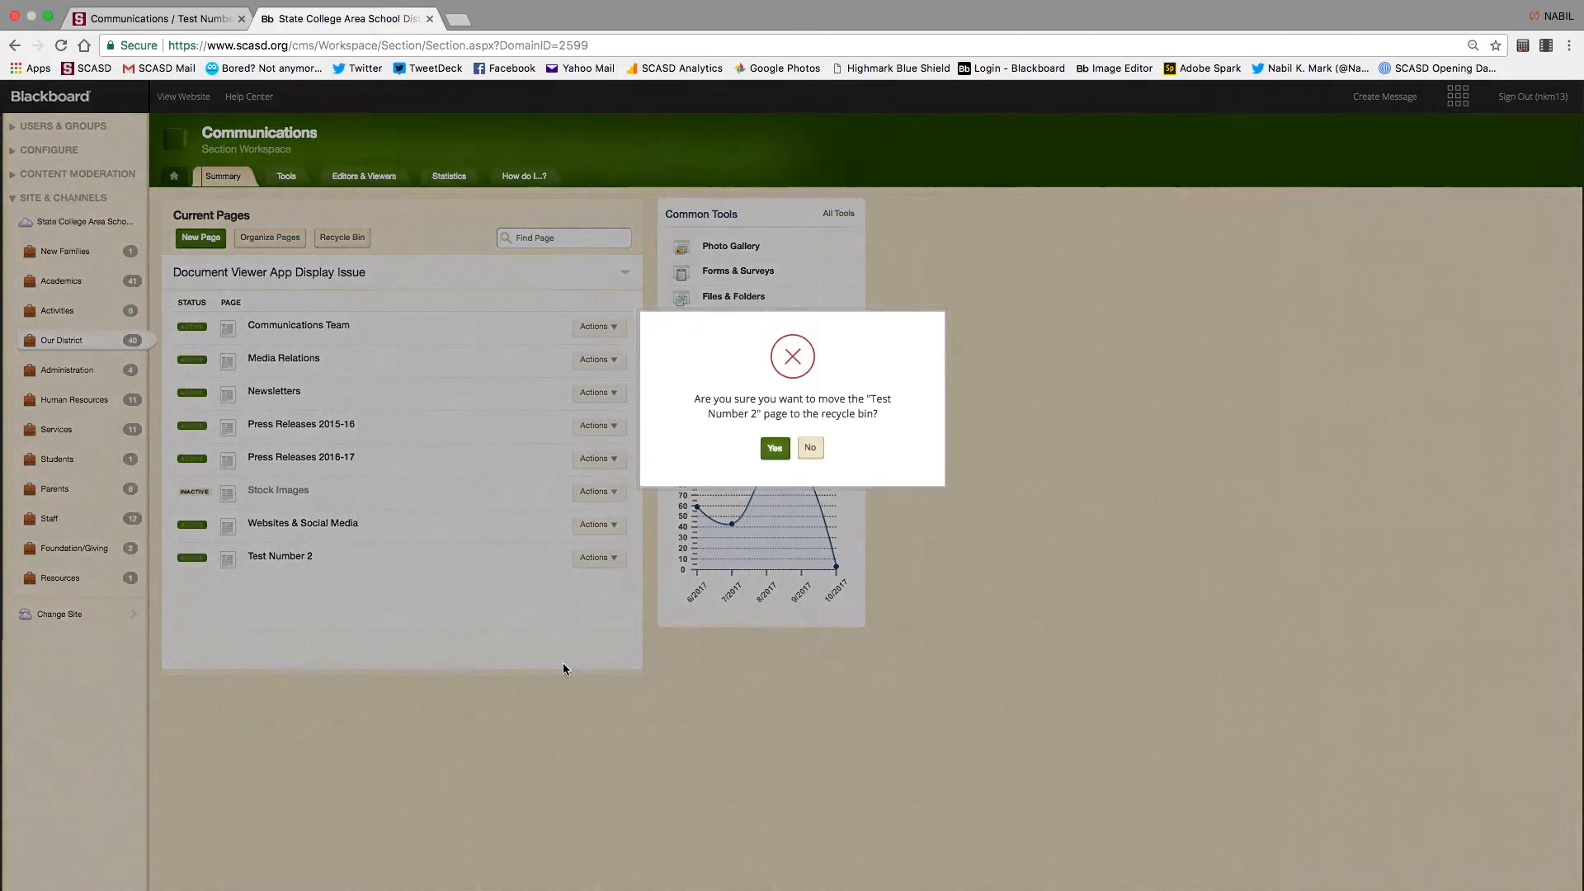
click(774, 453)
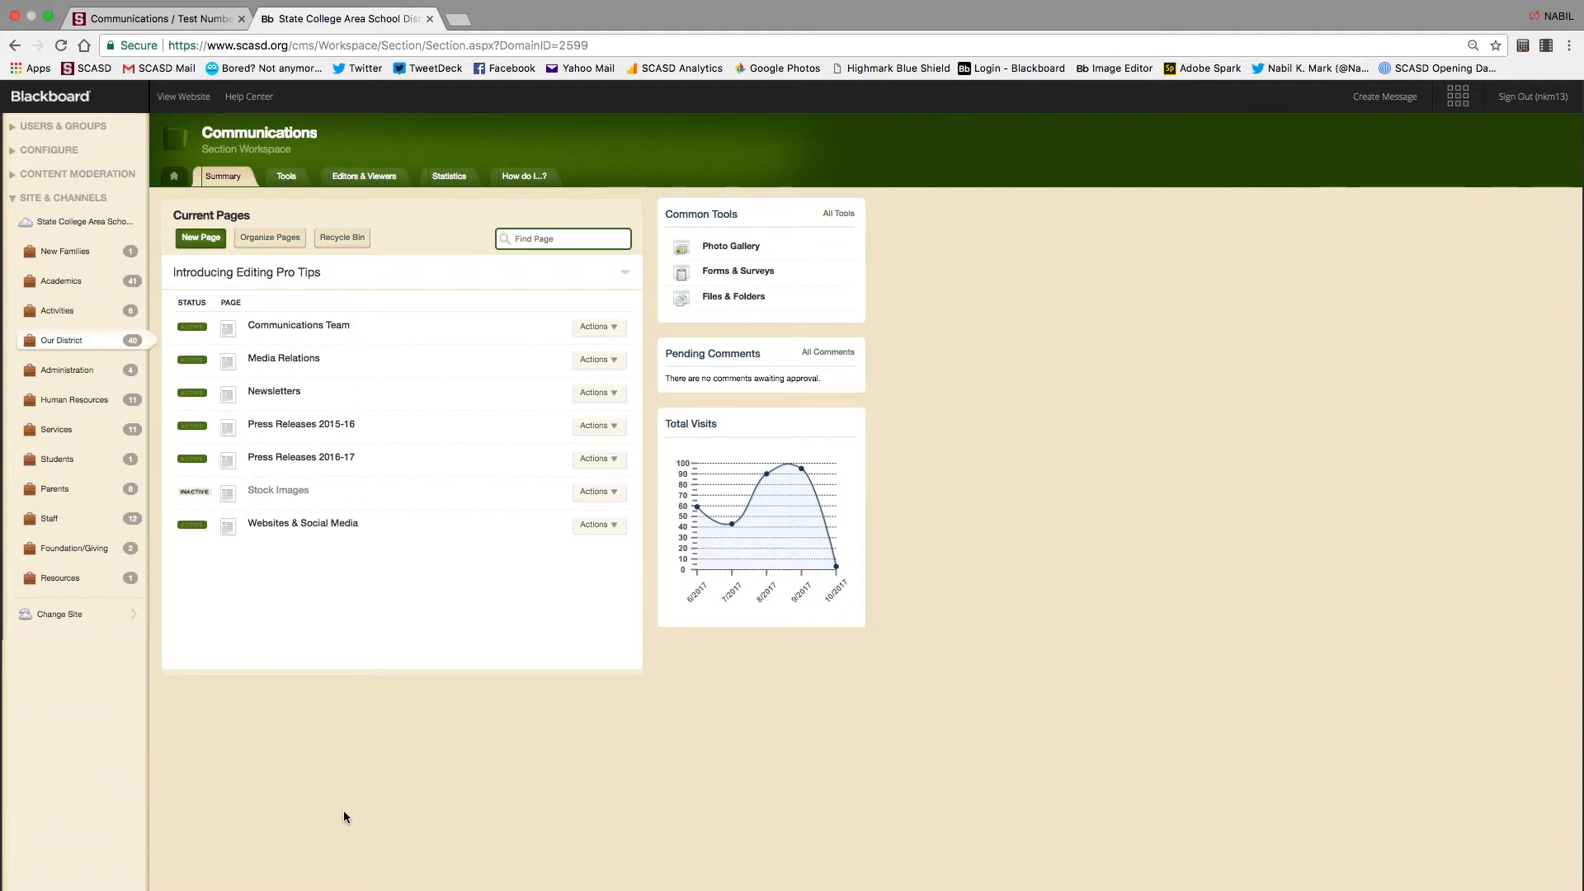
click(347, 240)
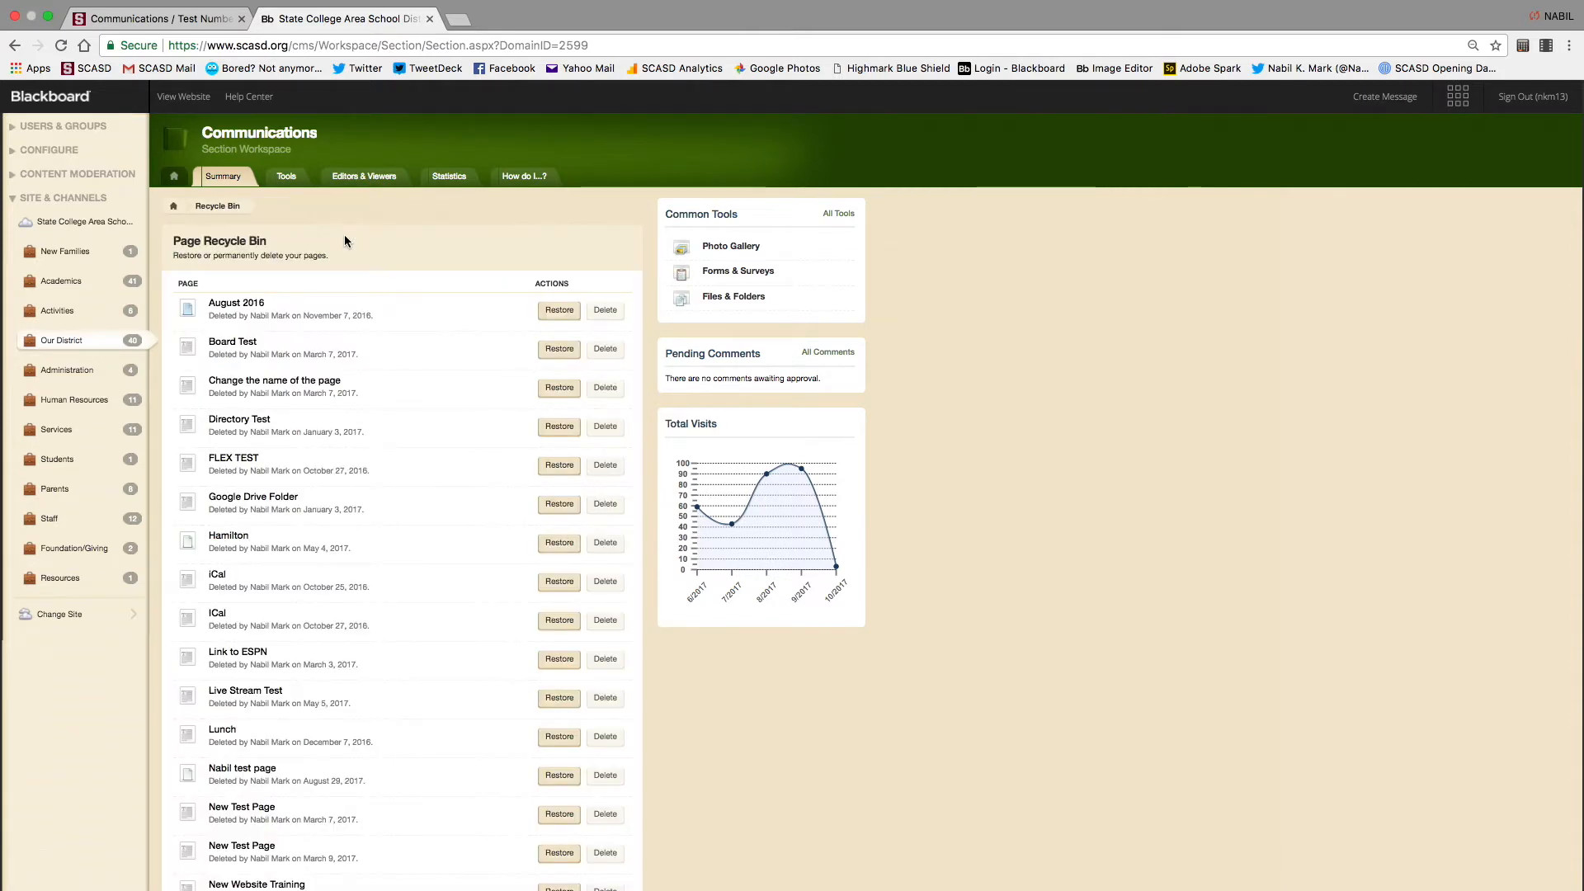
Find Test Number 2 in the Recycle Bin and restore it, confirming with Yes
scroll(309, 574, down, 10)
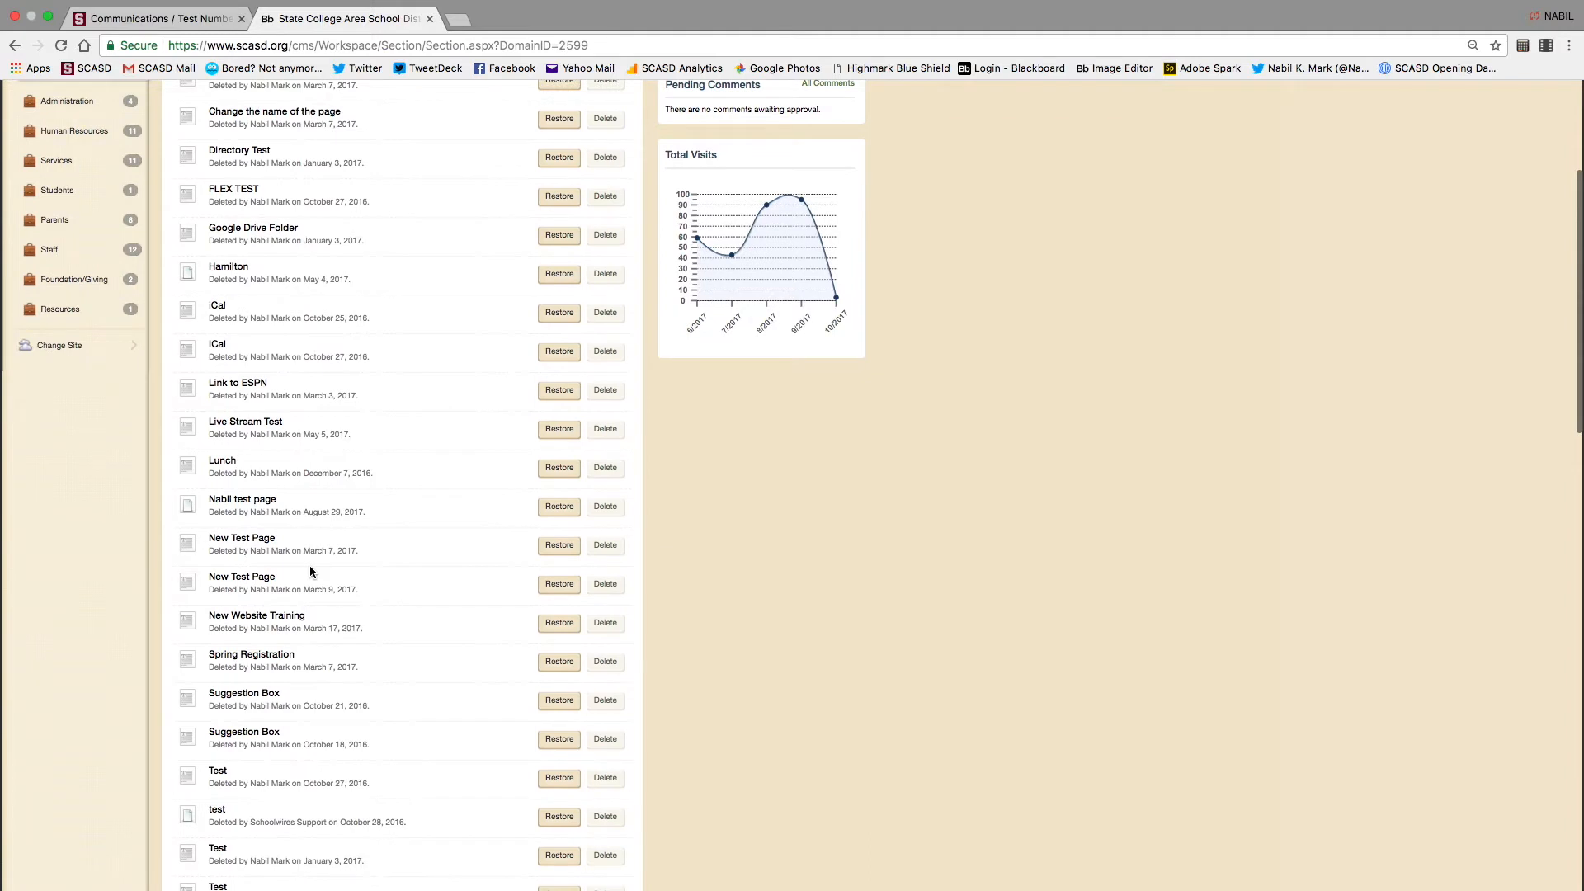
scroll(309, 566, down, 8)
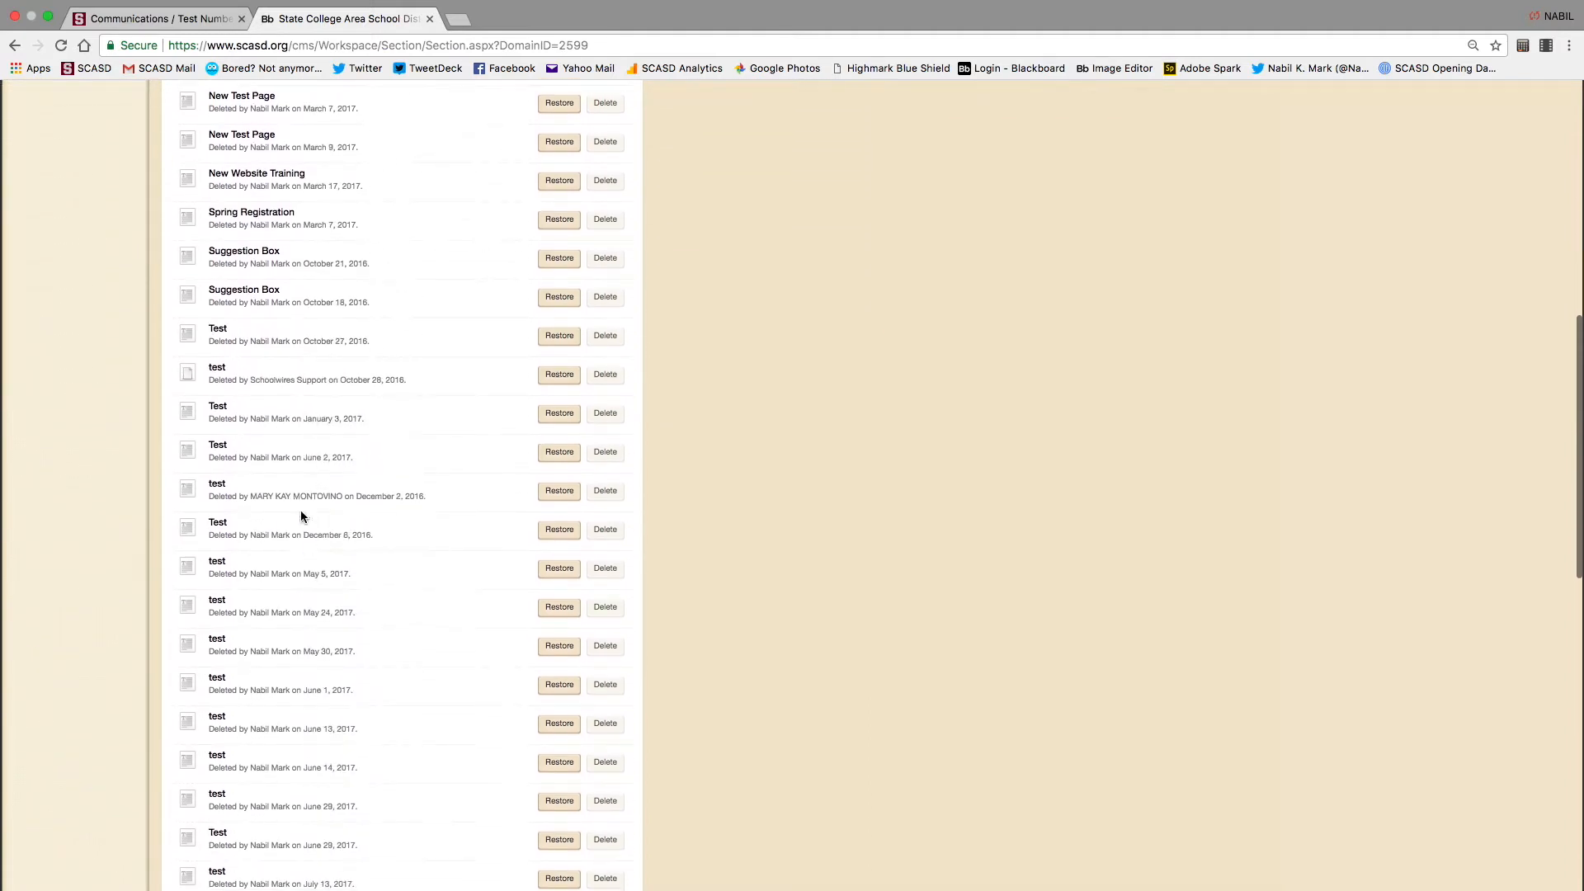
scroll(221, 656, down, 14)
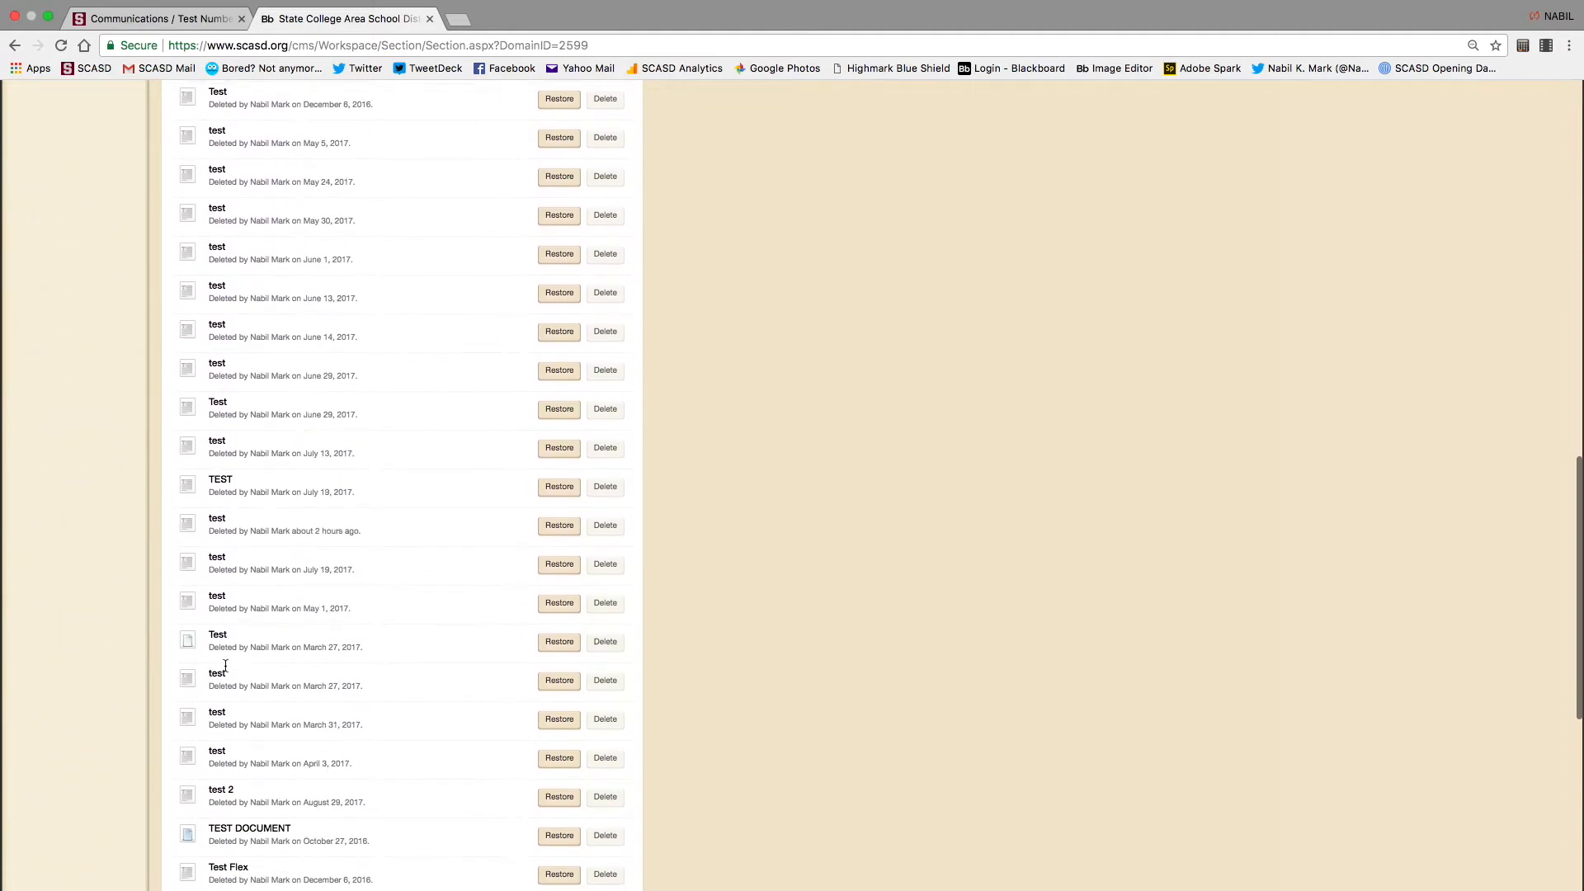
scroll(224, 667, down, 8)
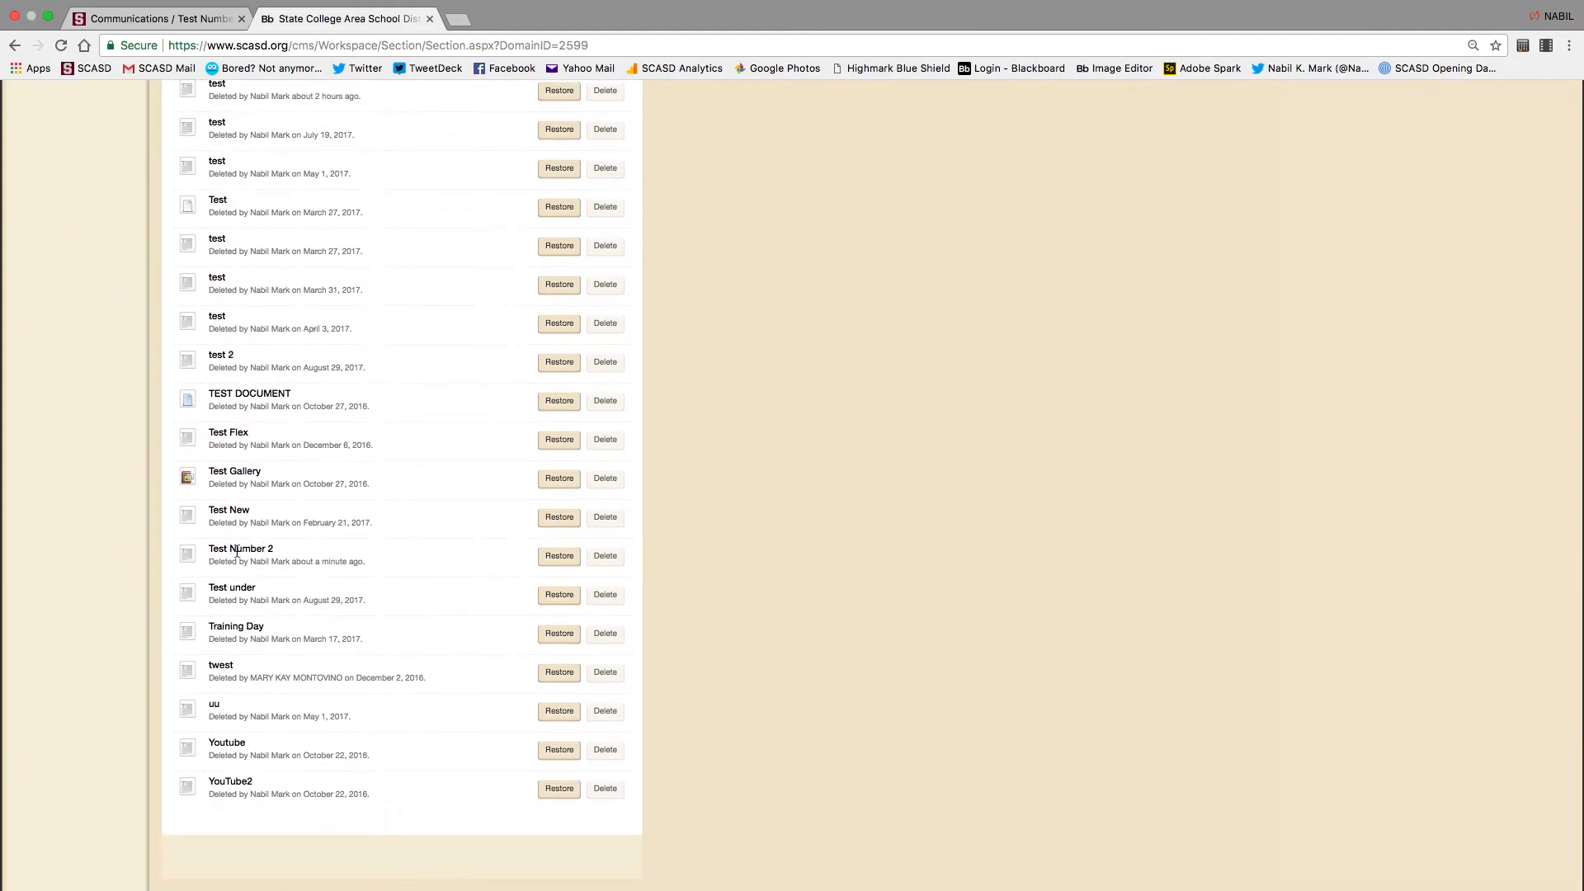
click(554, 556)
click(776, 452)
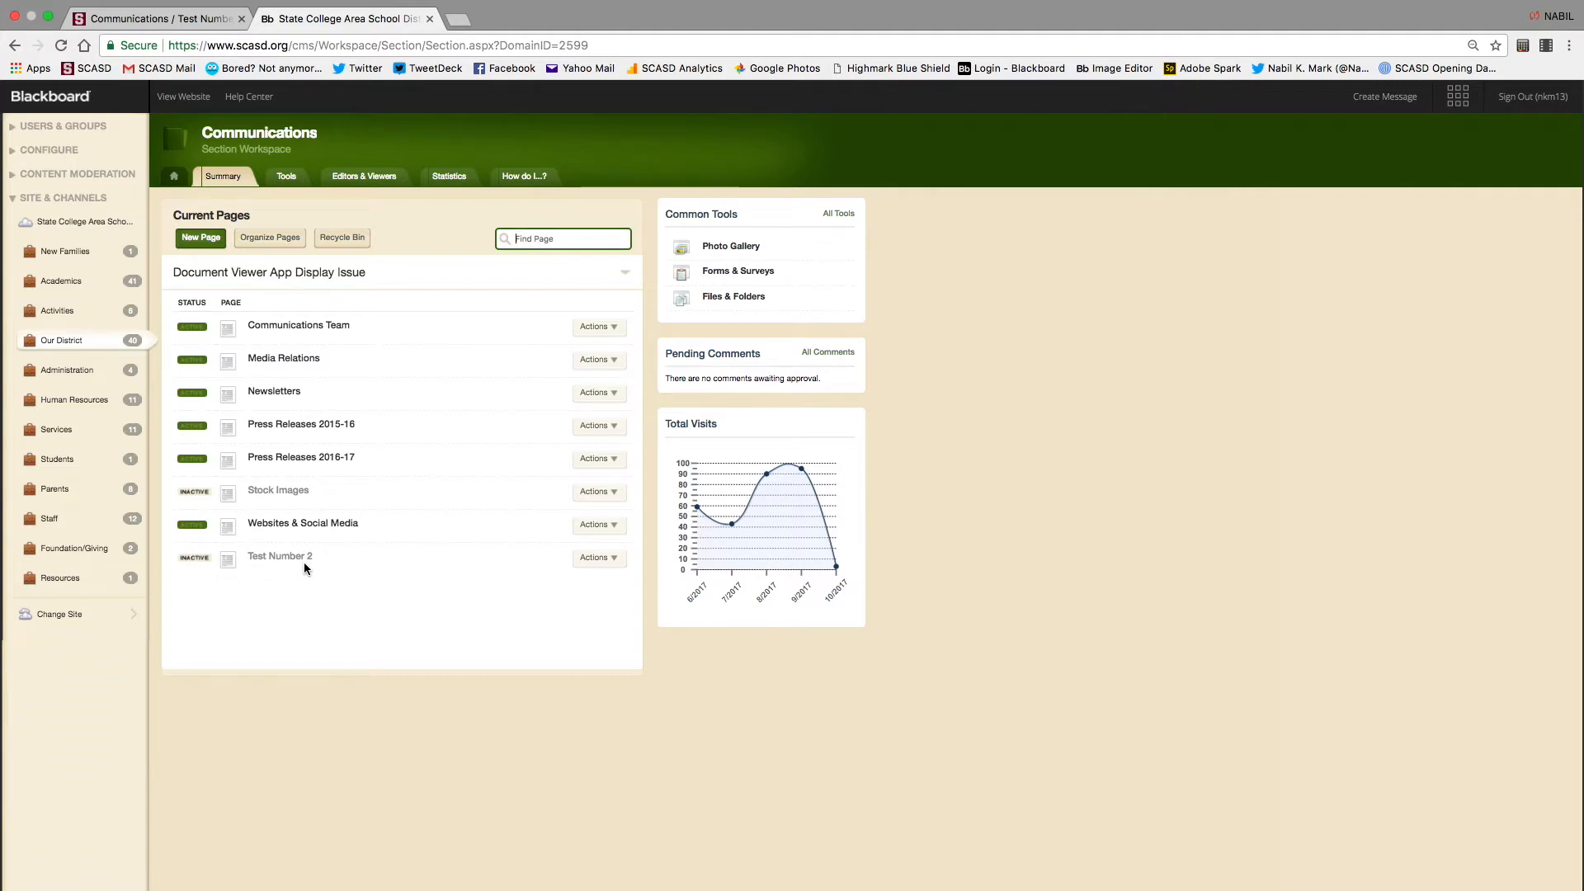
Switch Test Number 2 from inactive to active and open it in the page editor
click(191, 559)
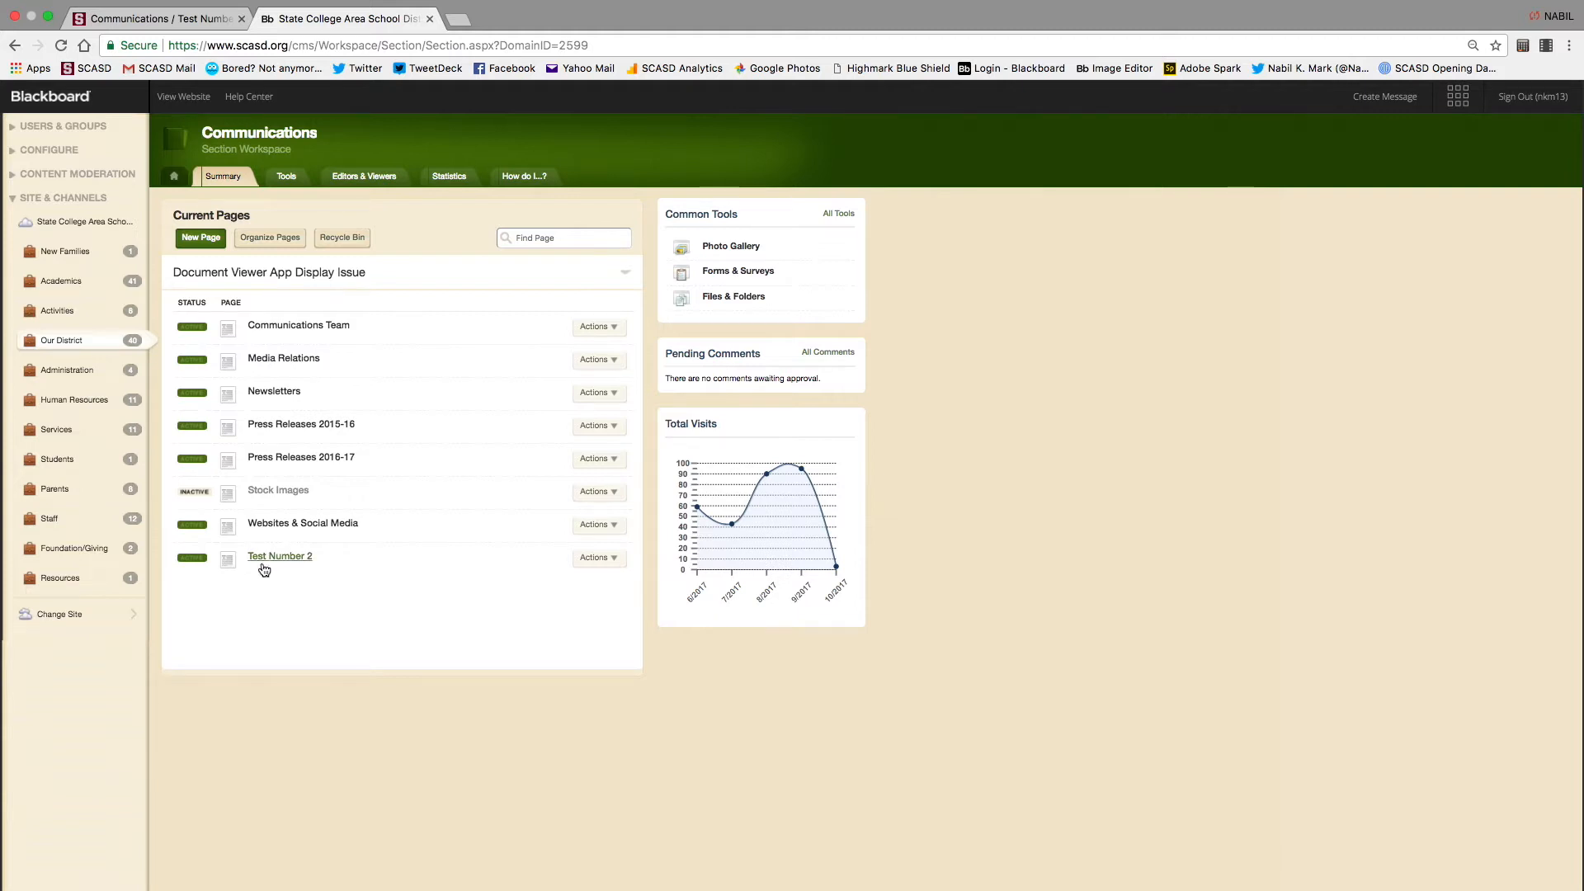
click(192, 558)
click(193, 558)
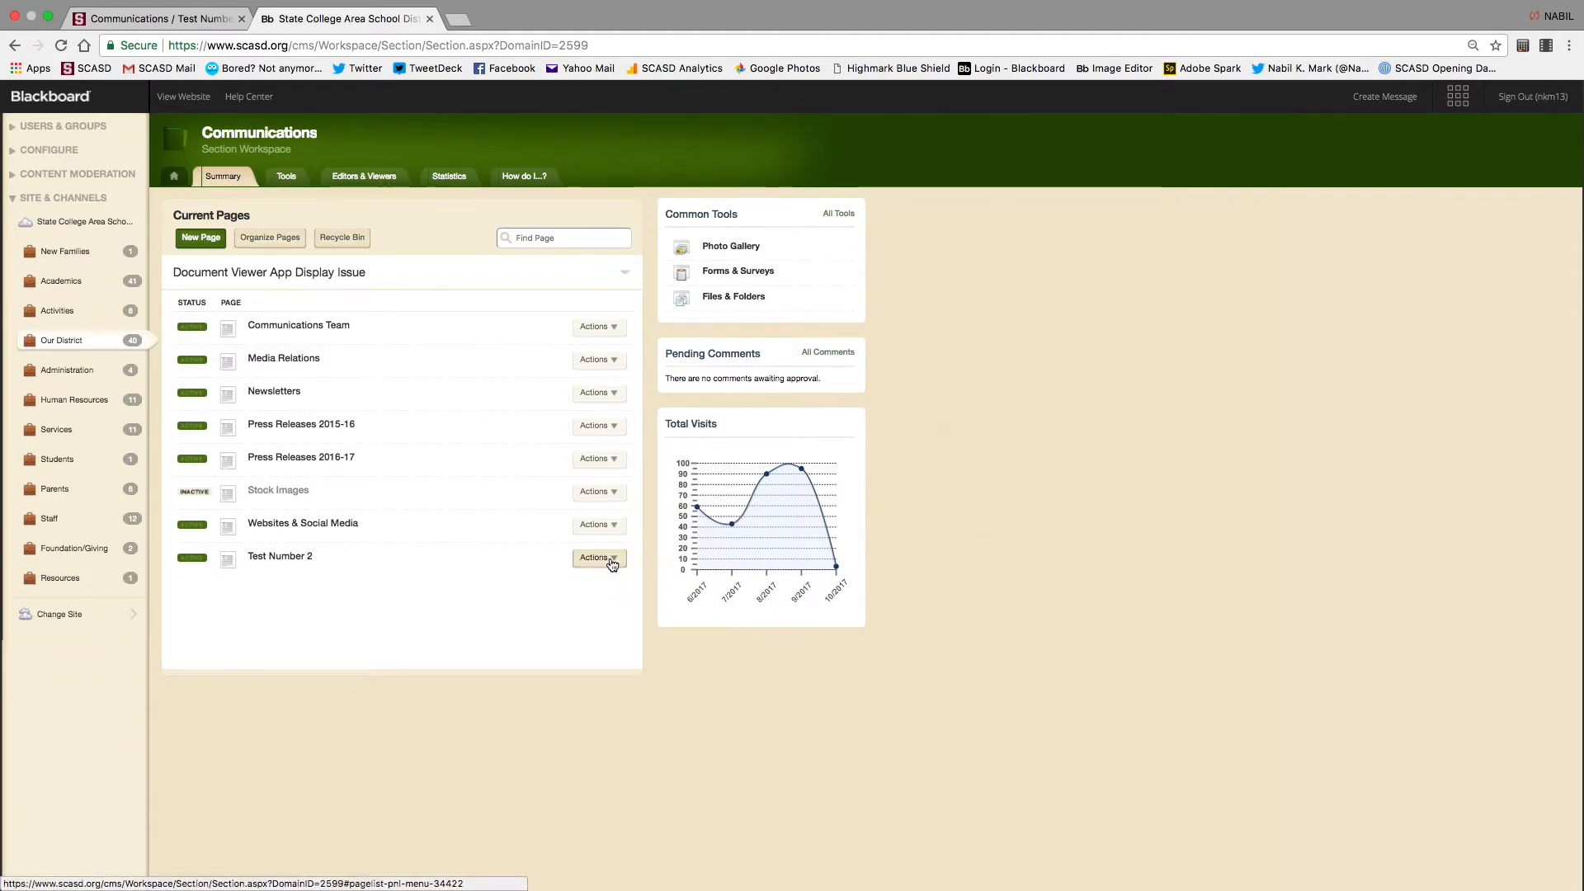
click(283, 556)
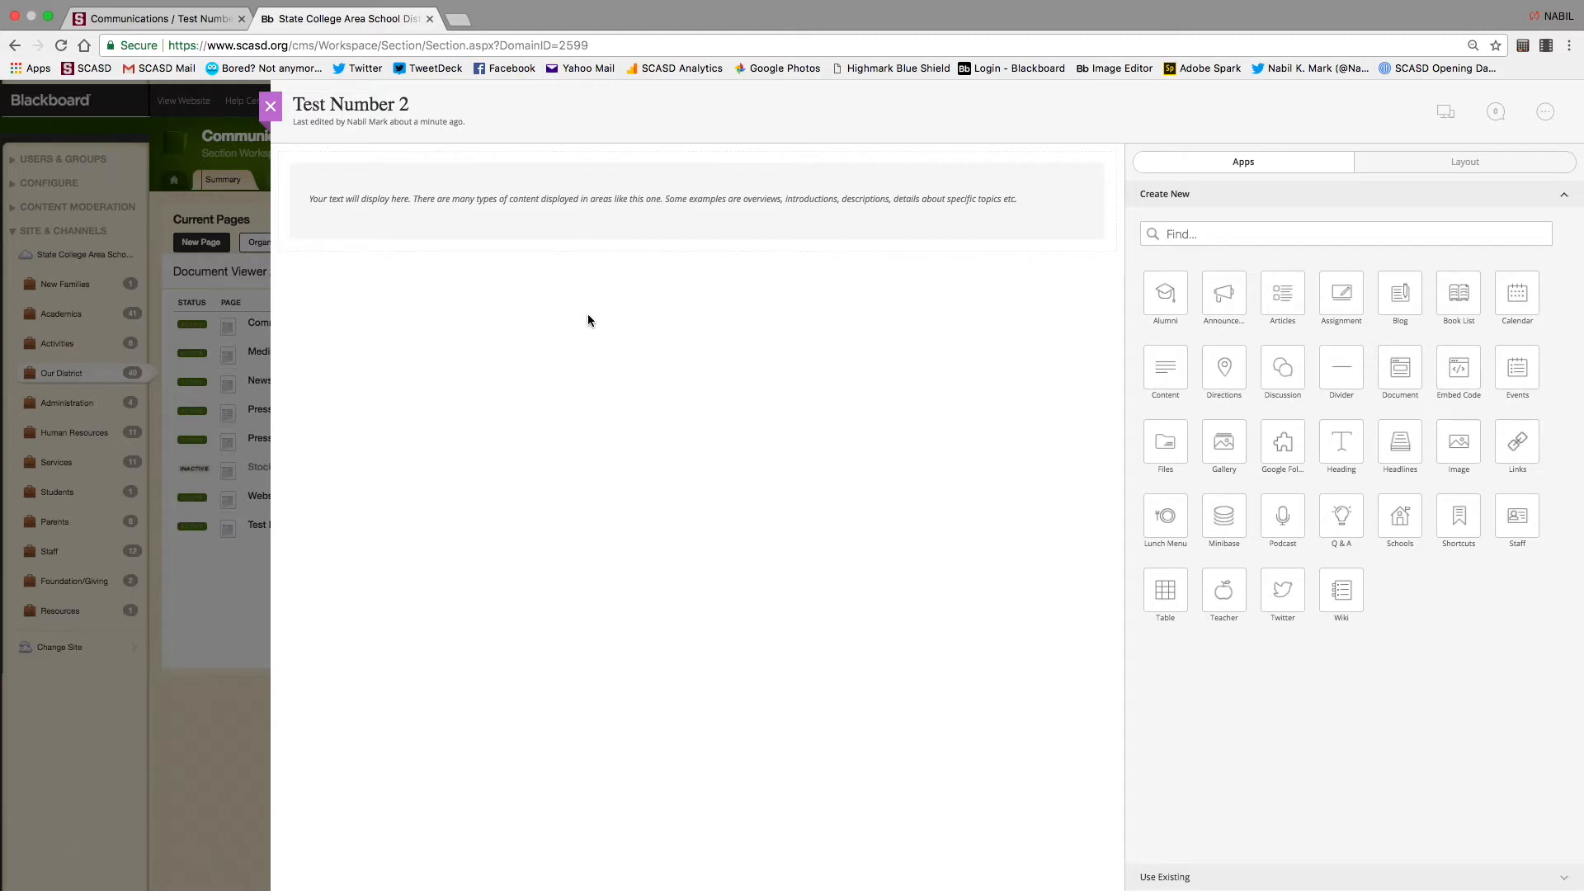
Open Test Number 2's empty Content App block with its pencil button and place the cursor inside
click(697, 210)
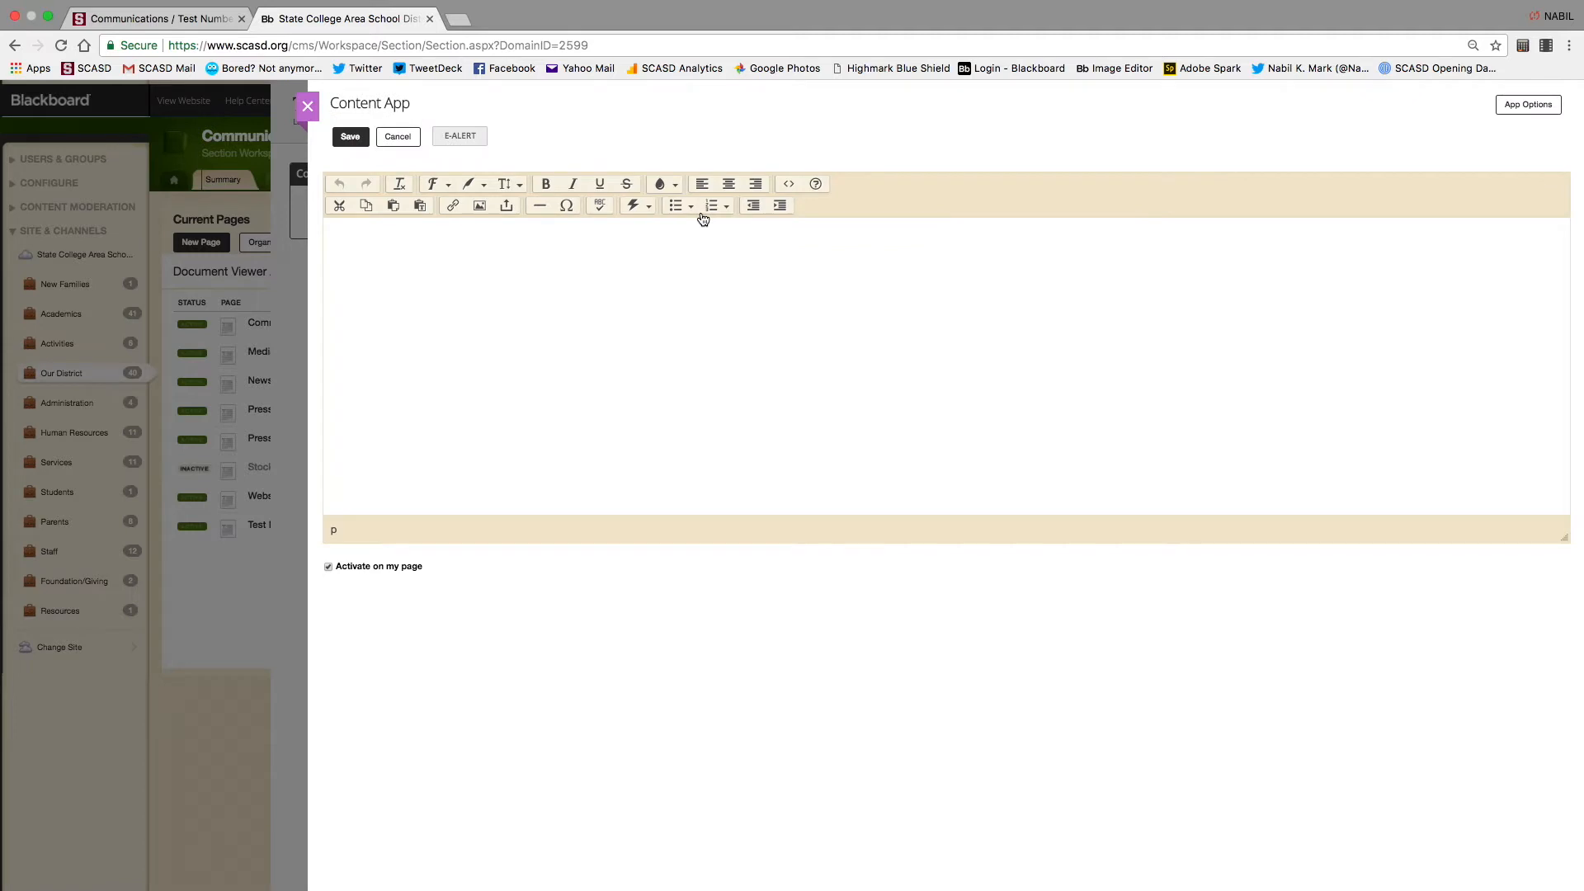
click(308, 106)
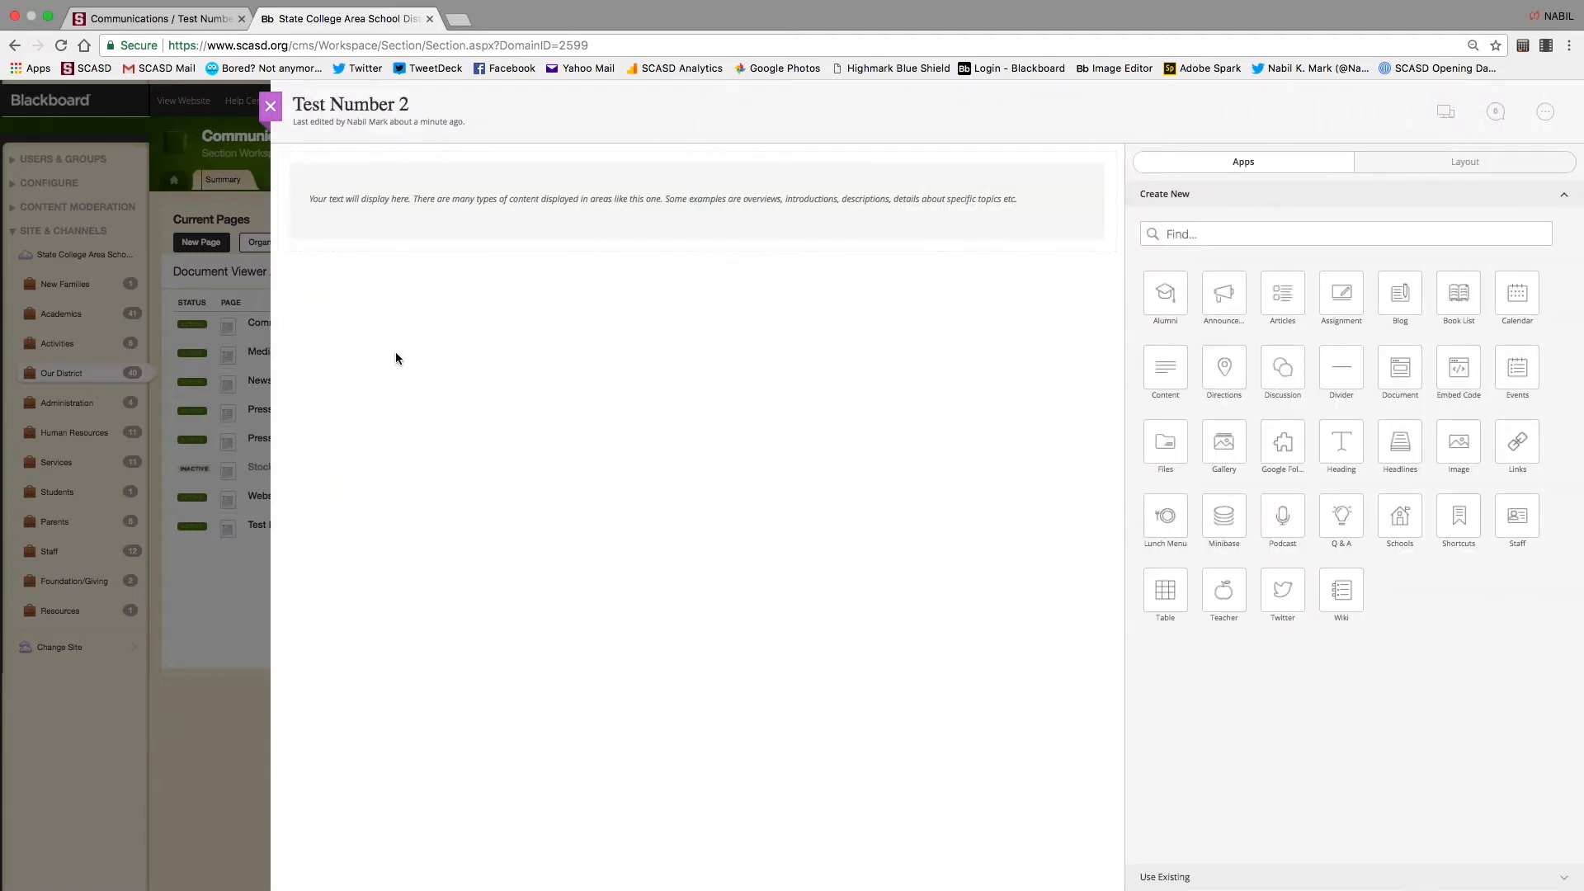
mouse_move(618, 222)
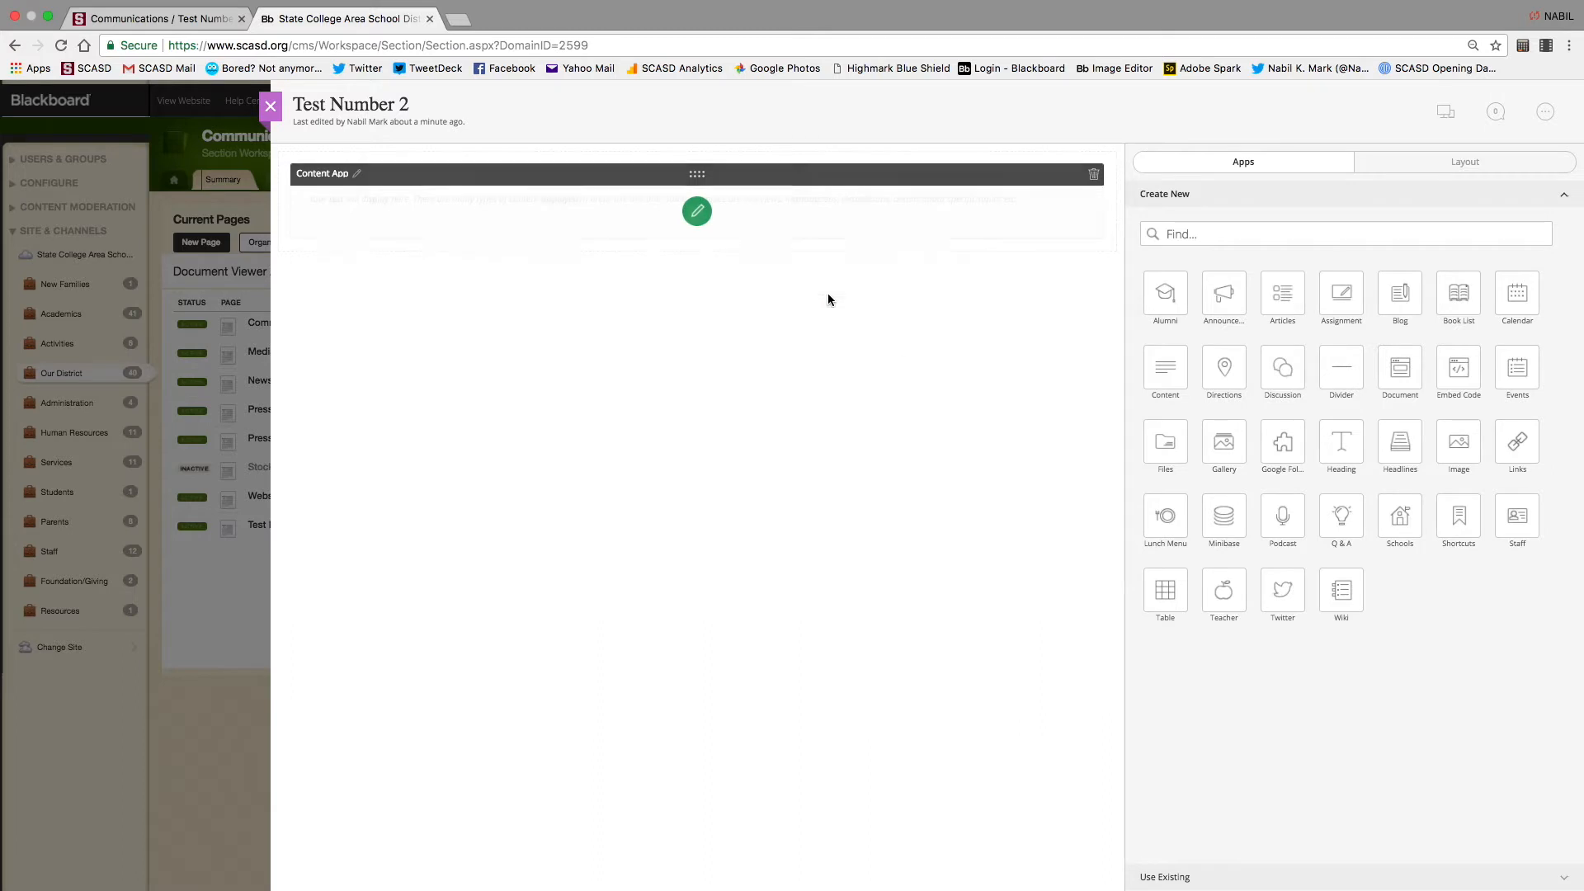
click(701, 213)
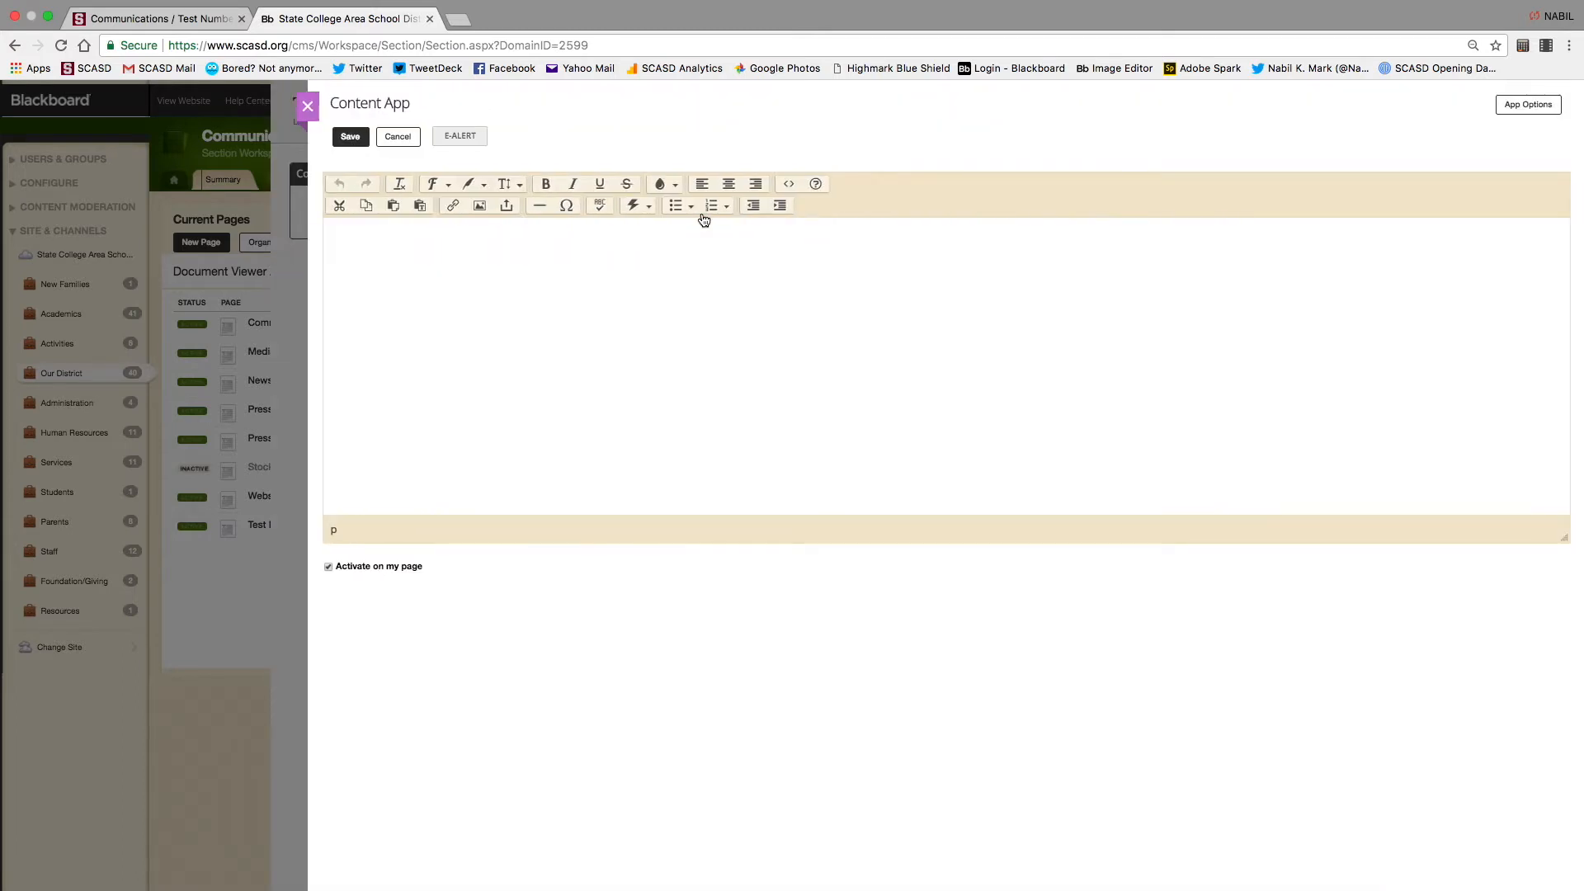
click(429, 276)
In a new tab, open the Kindergarten description October 2017 newsletter in Google Docs
key(super+t)
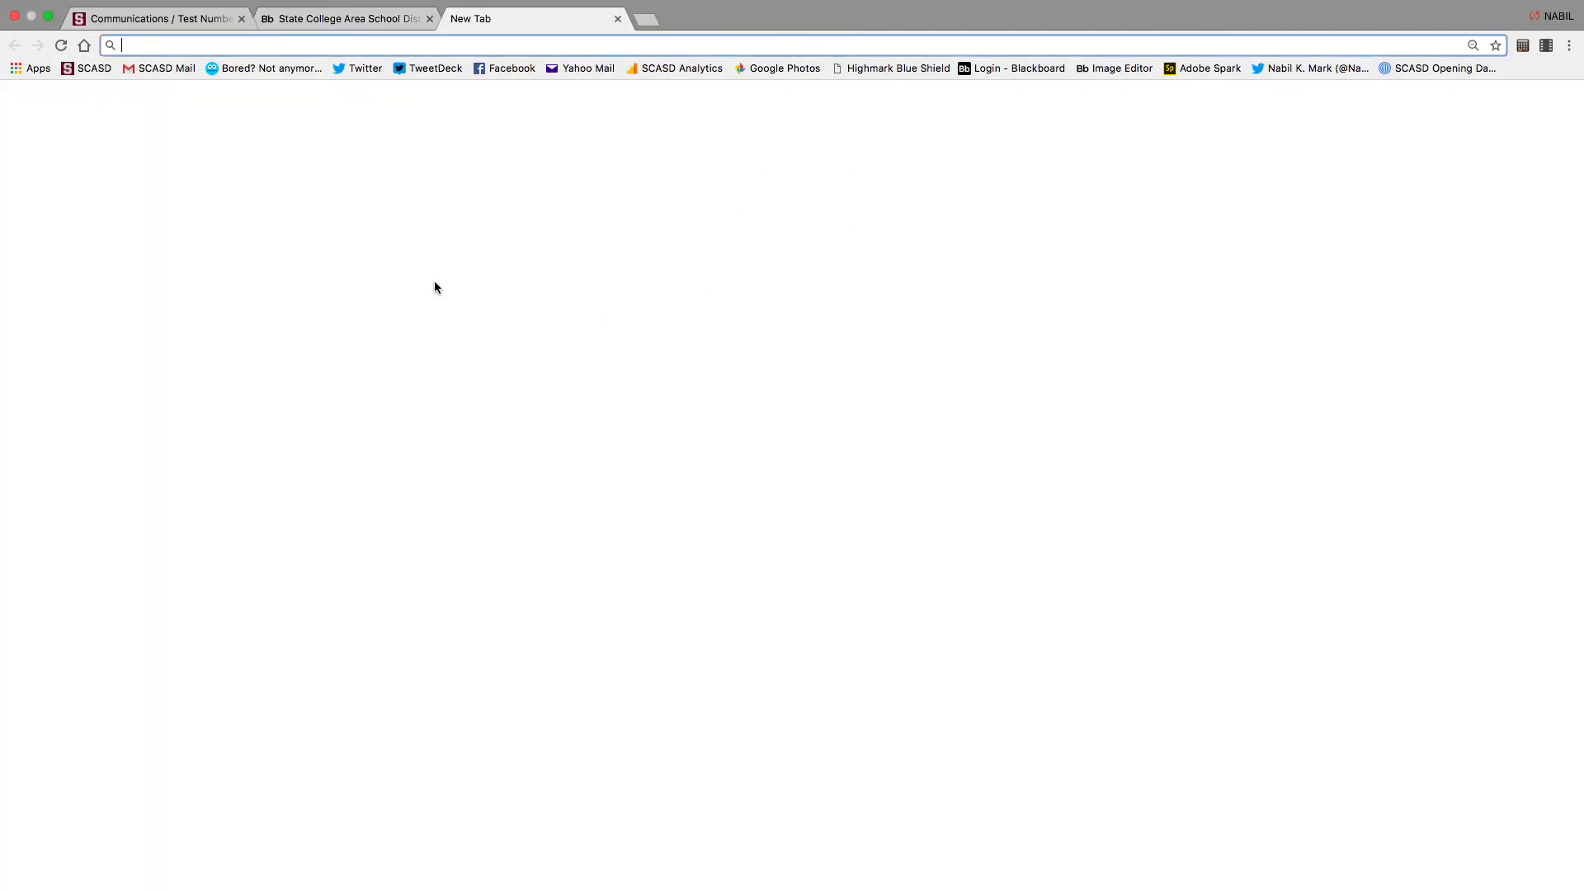
click(165, 71)
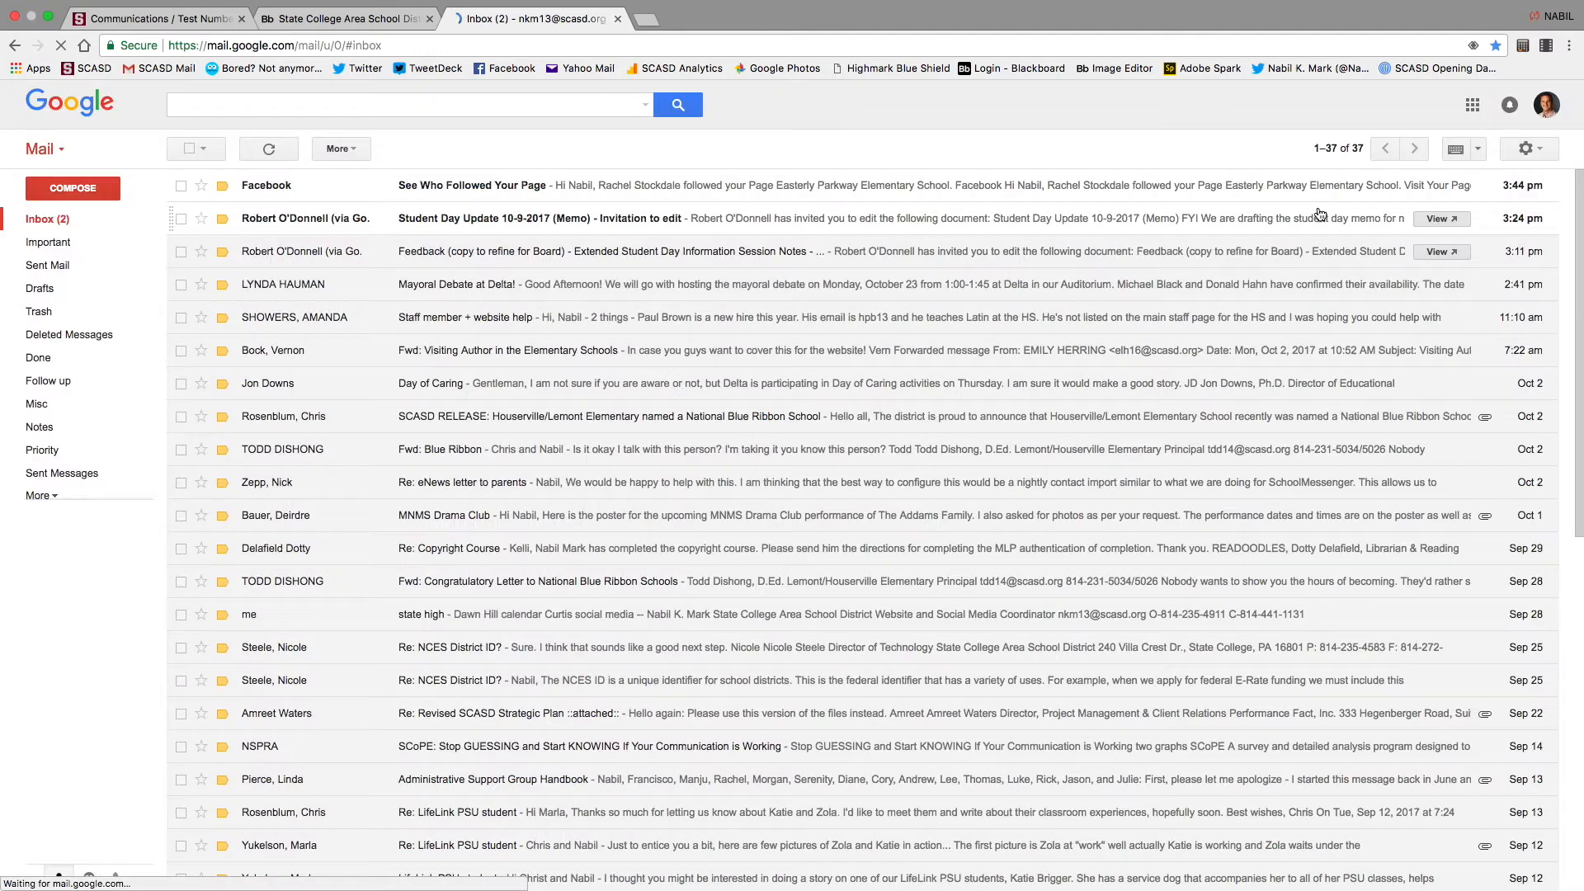
click(1475, 104)
click(1345, 355)
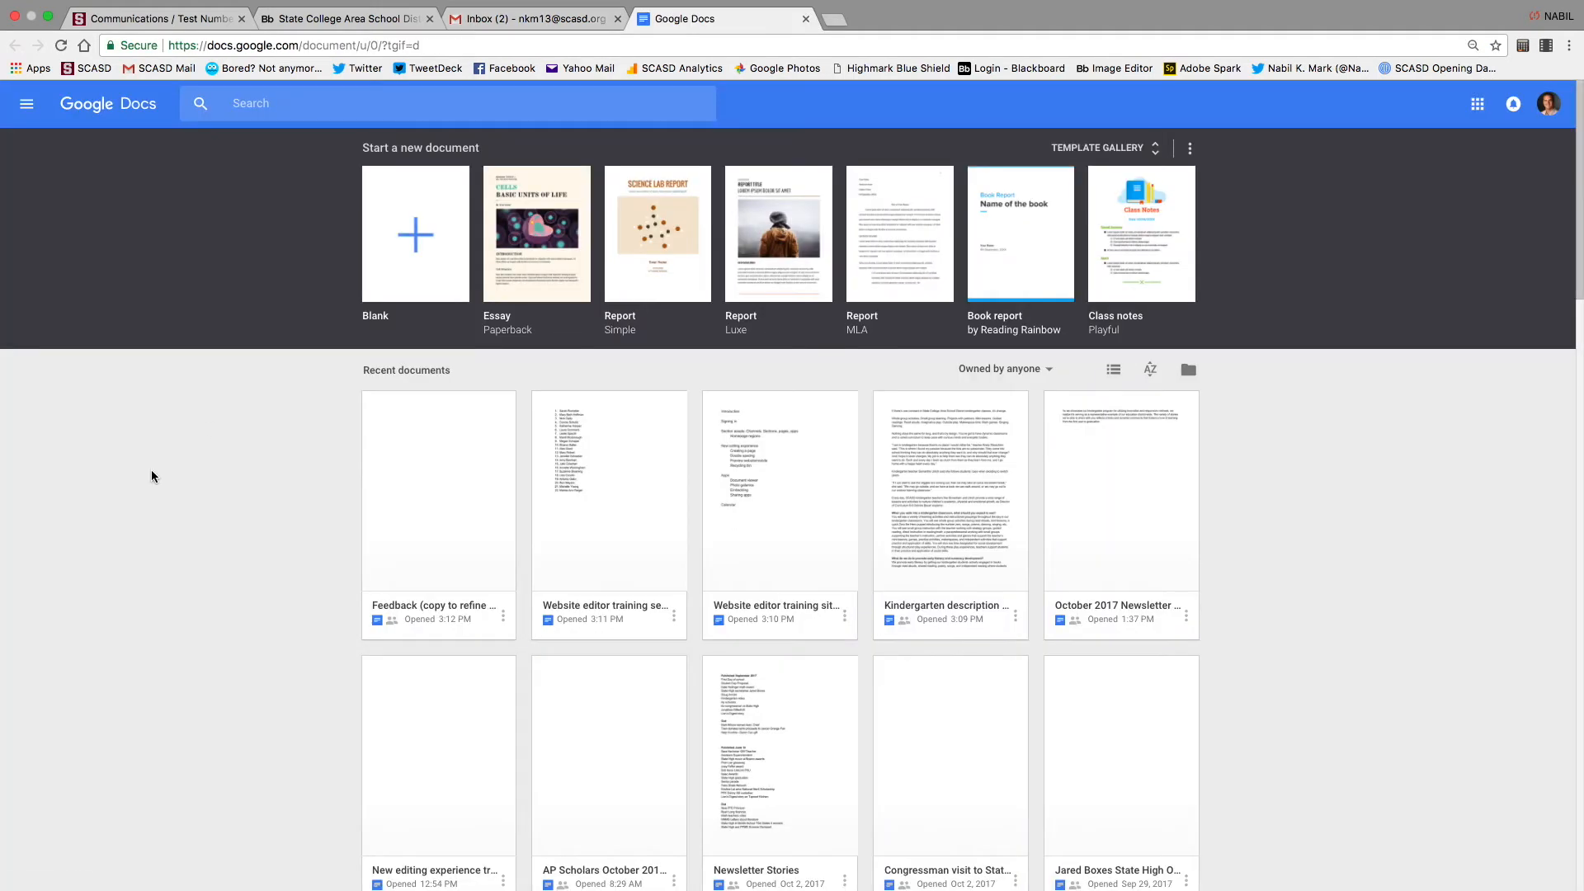
click(430, 497)
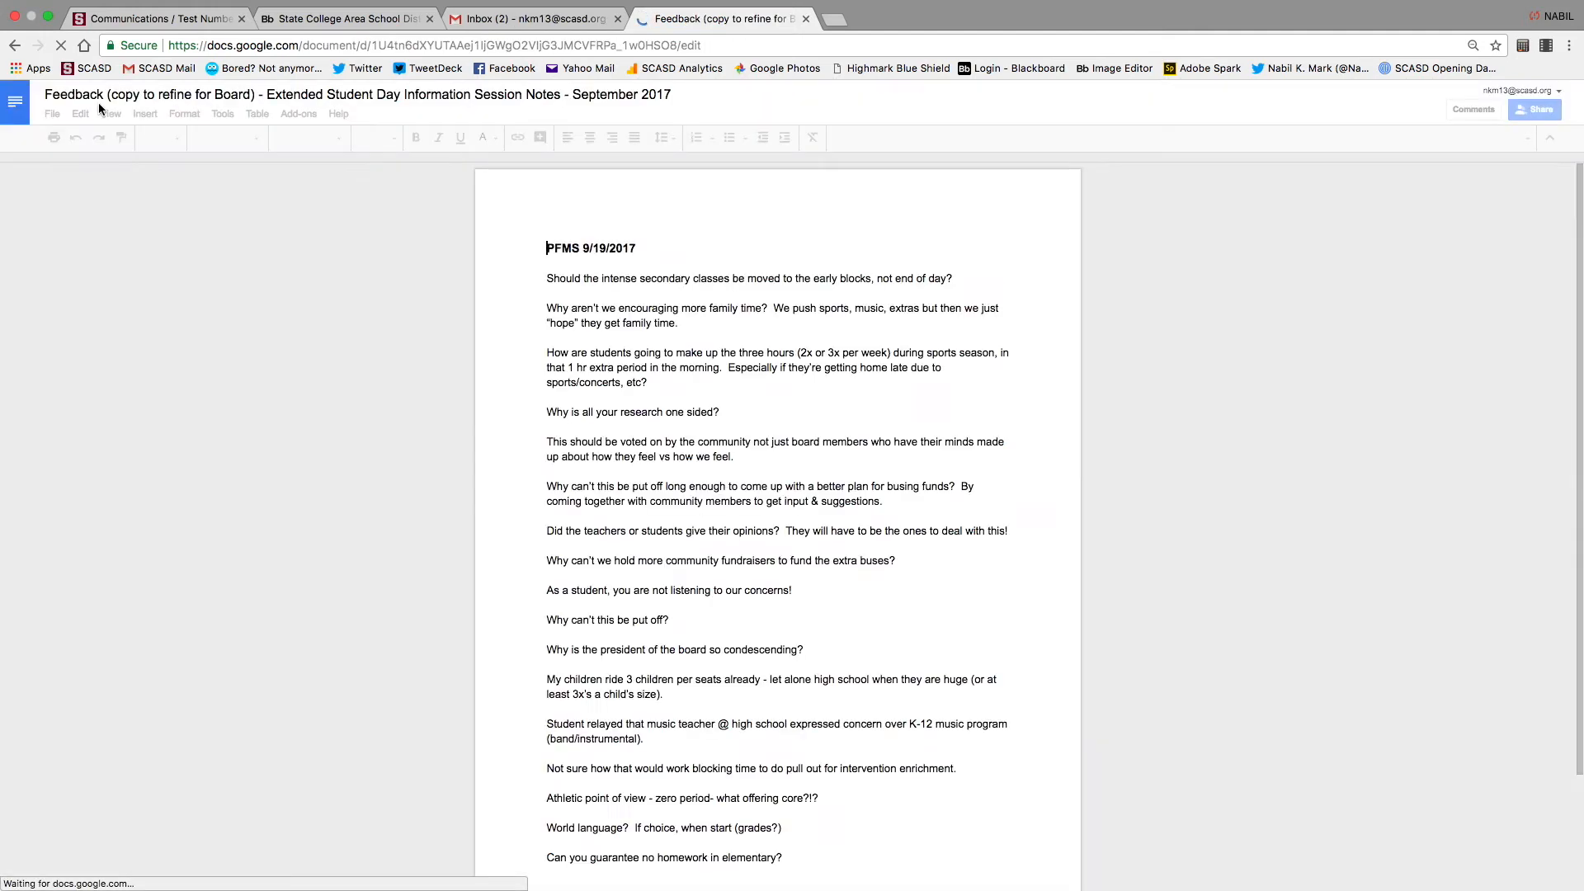
click(17, 110)
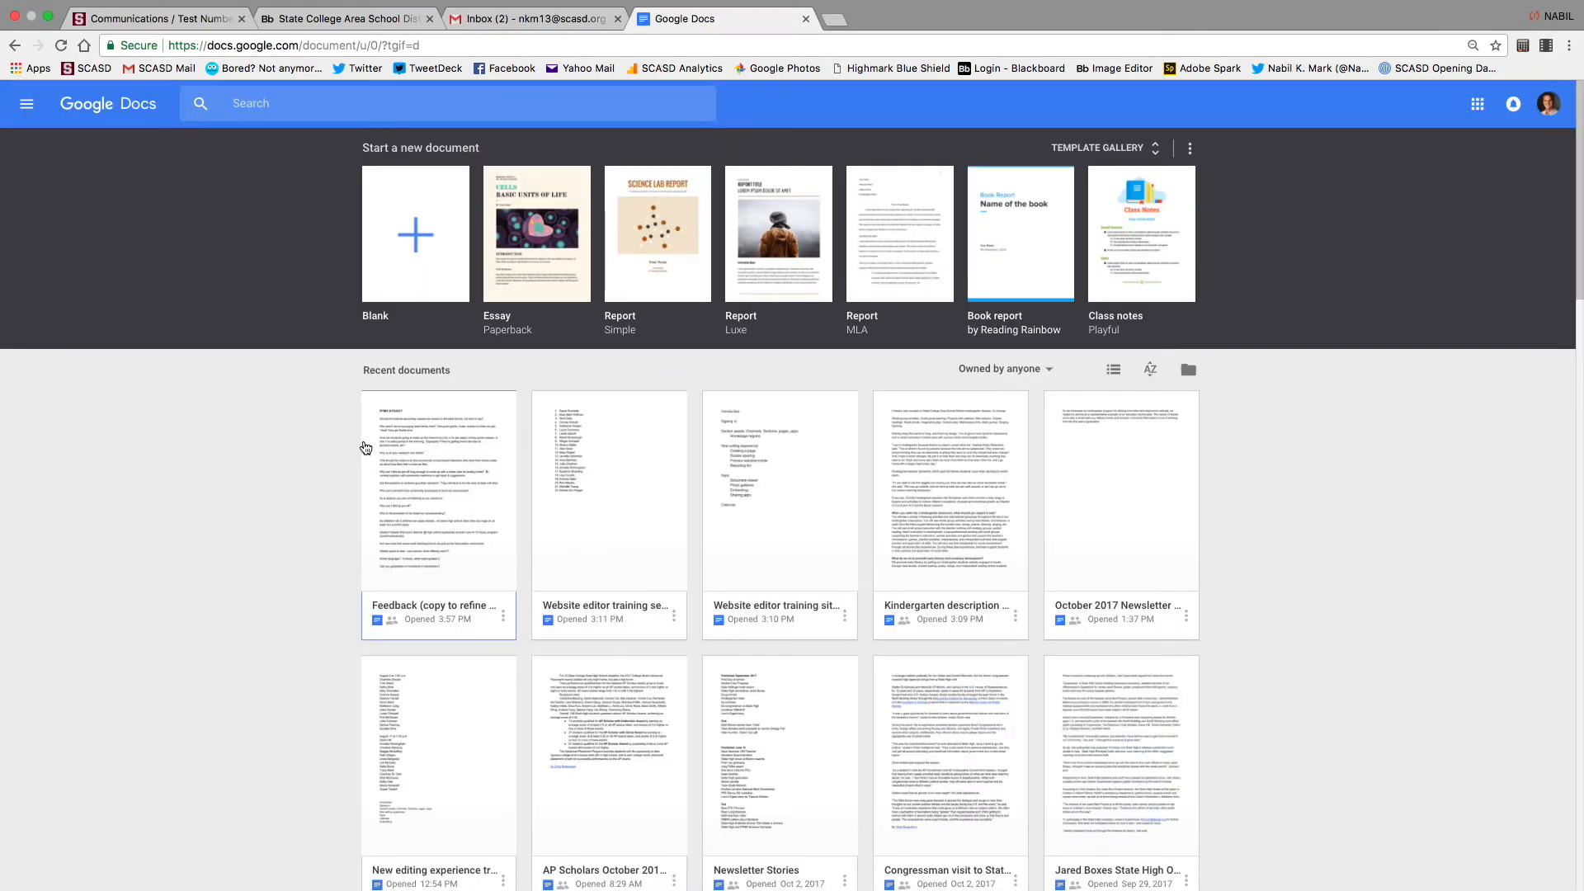
click(957, 499)
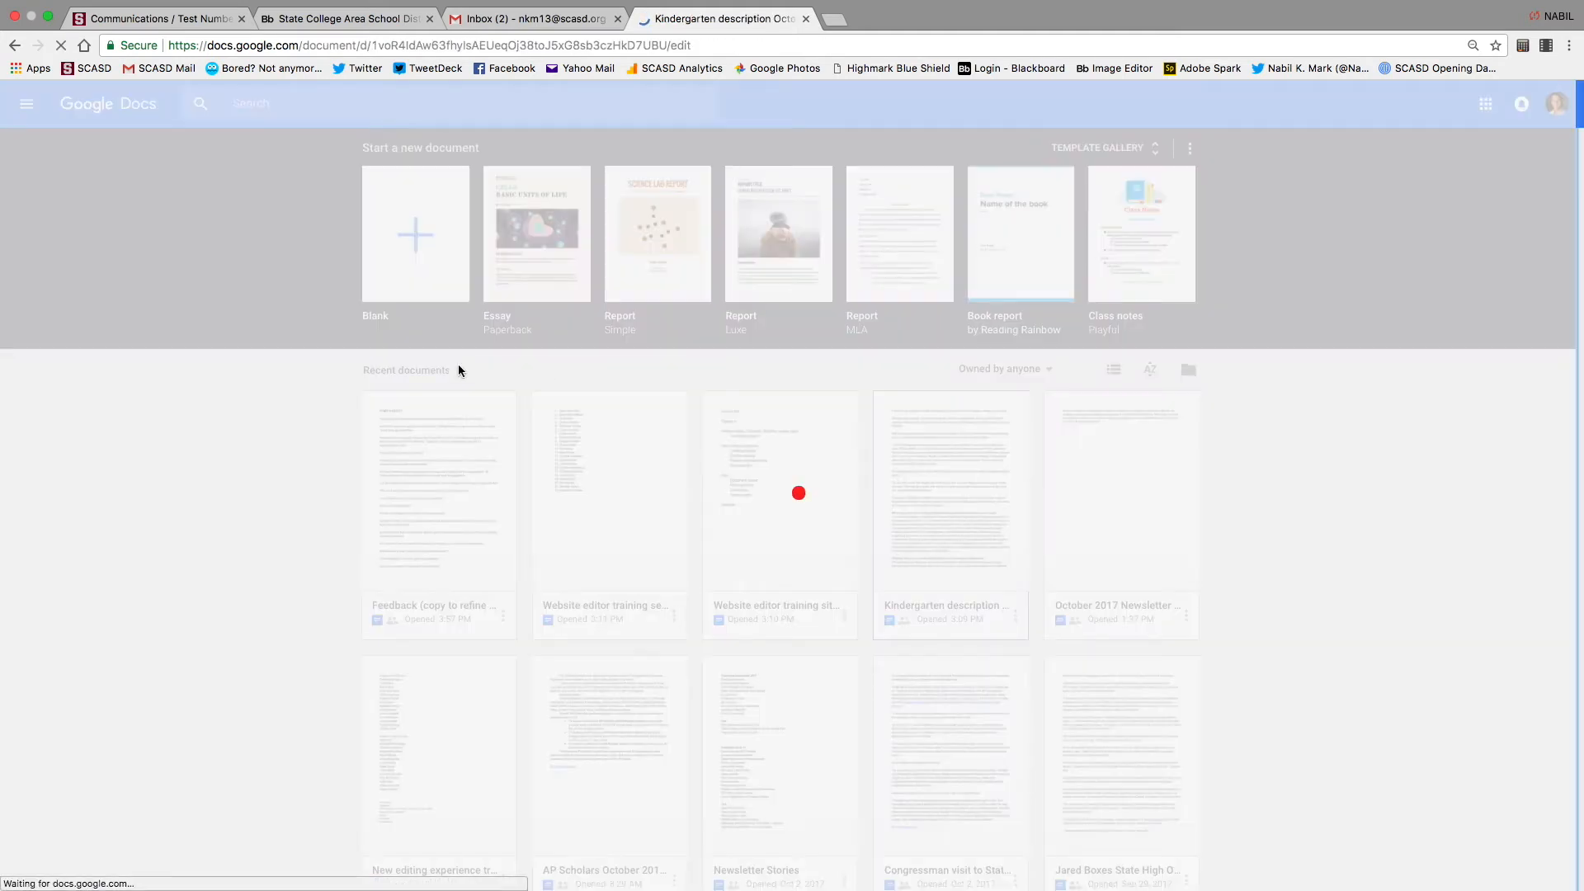
Select all the article text and paste it into Test Number 2's Content App editor
key(super+a)
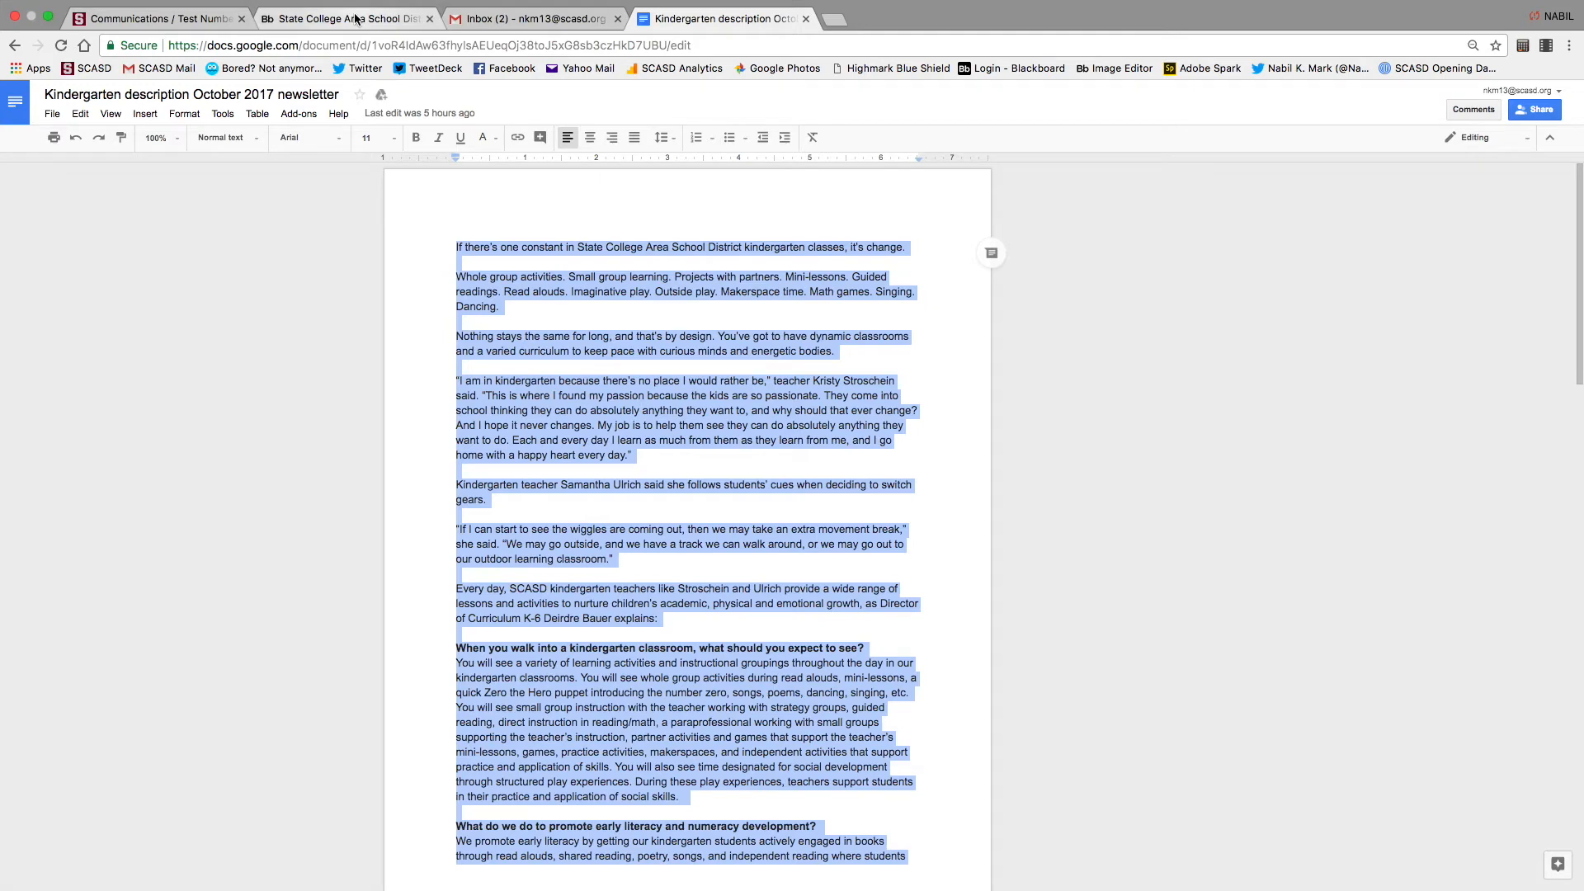
click(617, 18)
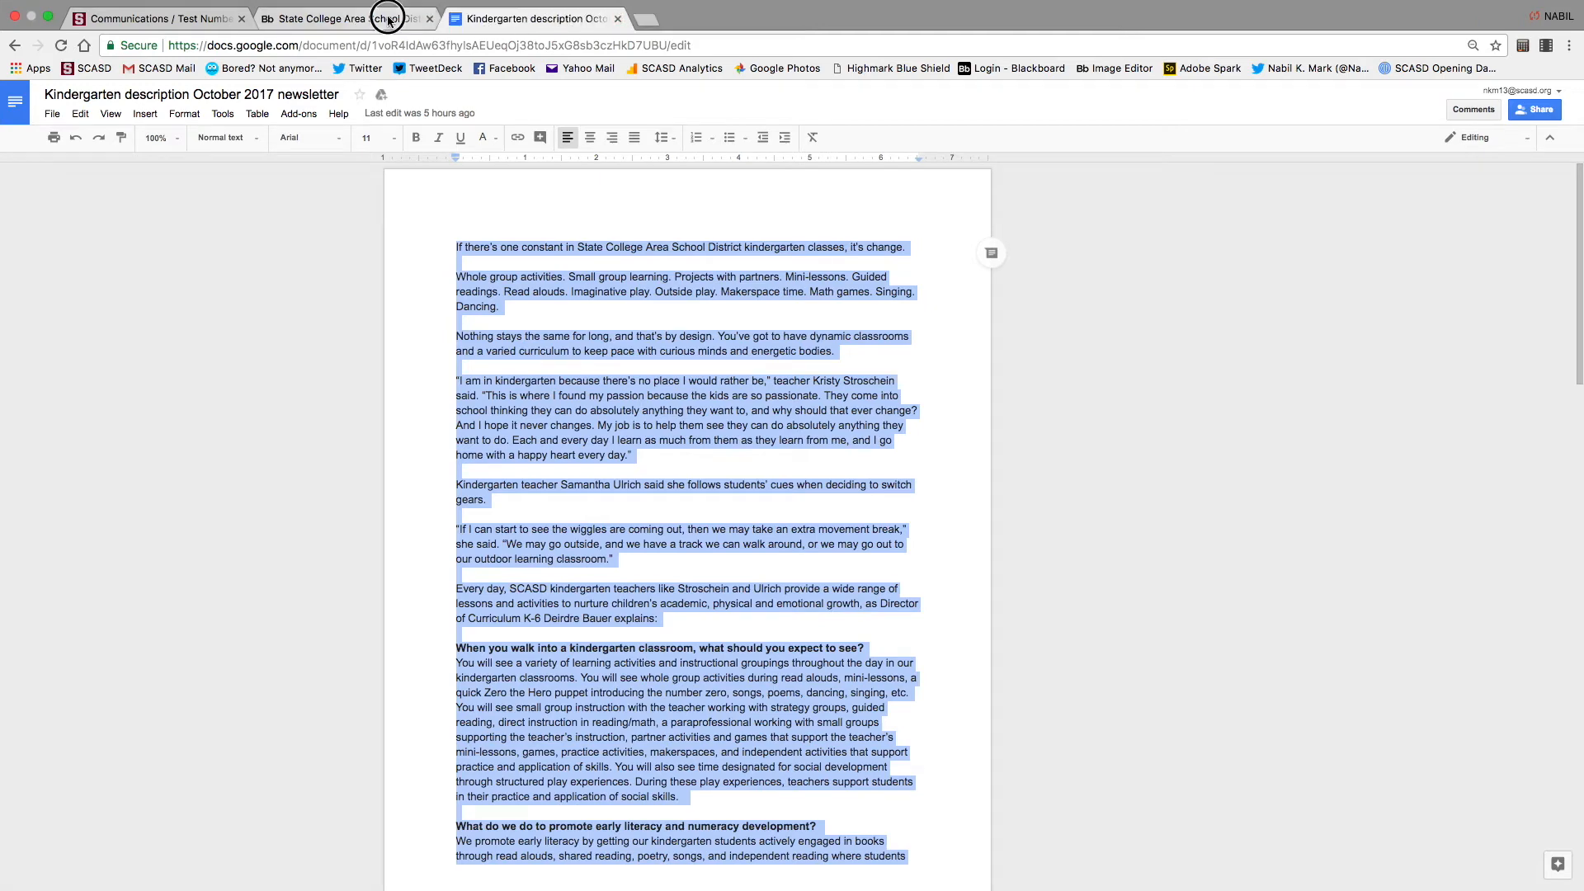
click(347, 18)
key(super+v)
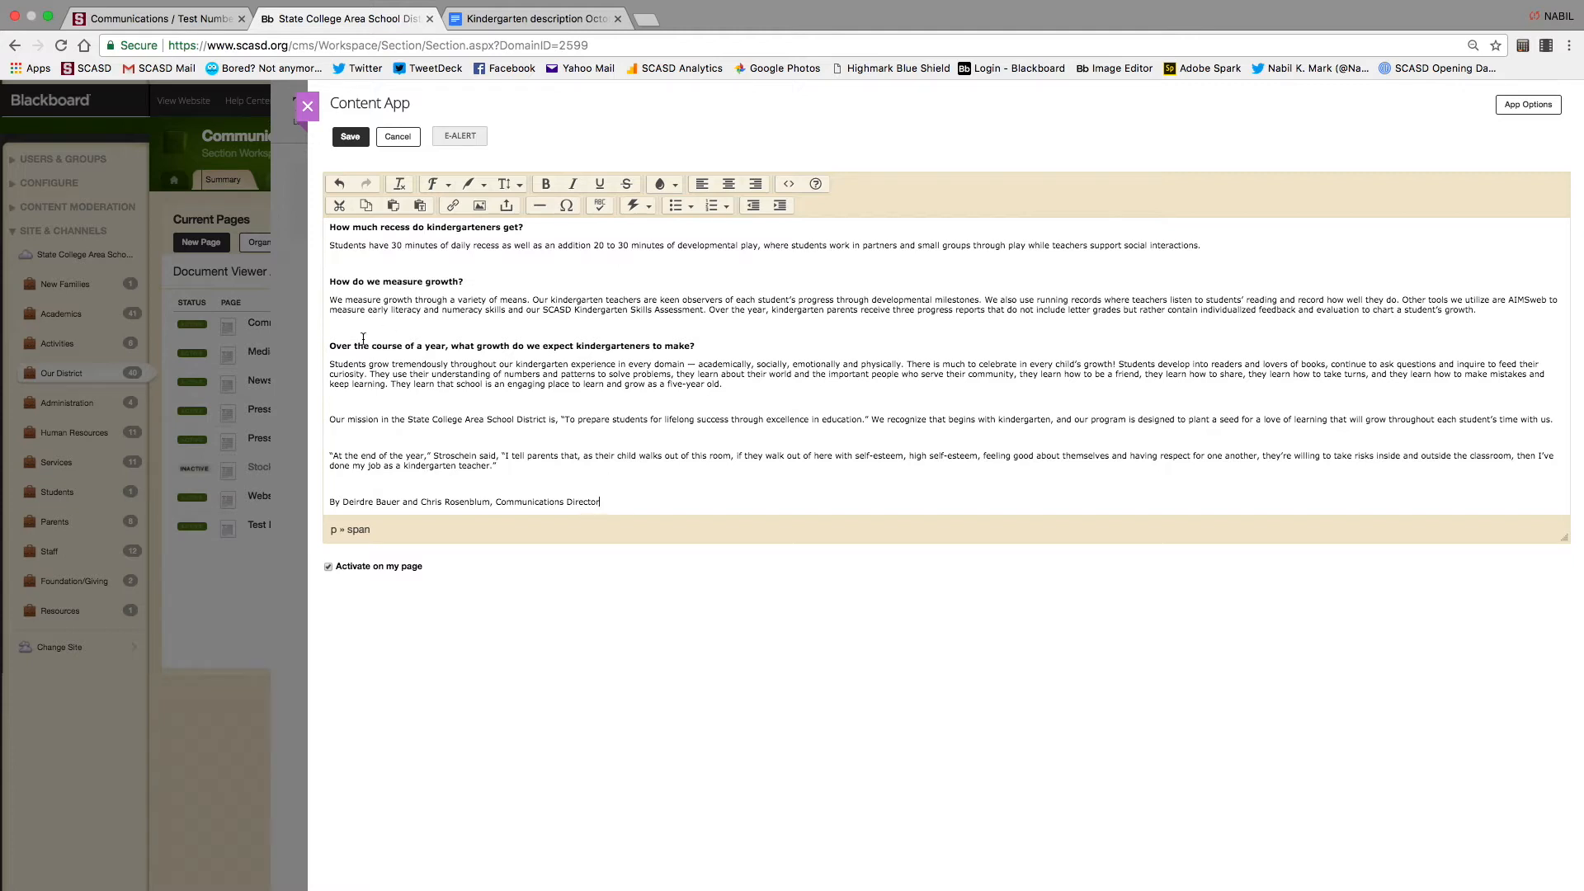
Delete the blank lines above the Over the course, How do we measure growth?, What do we do, How do we balance and What support headings
click(329, 347)
key(BackSpace)
click(330, 300)
key(BackSpace)
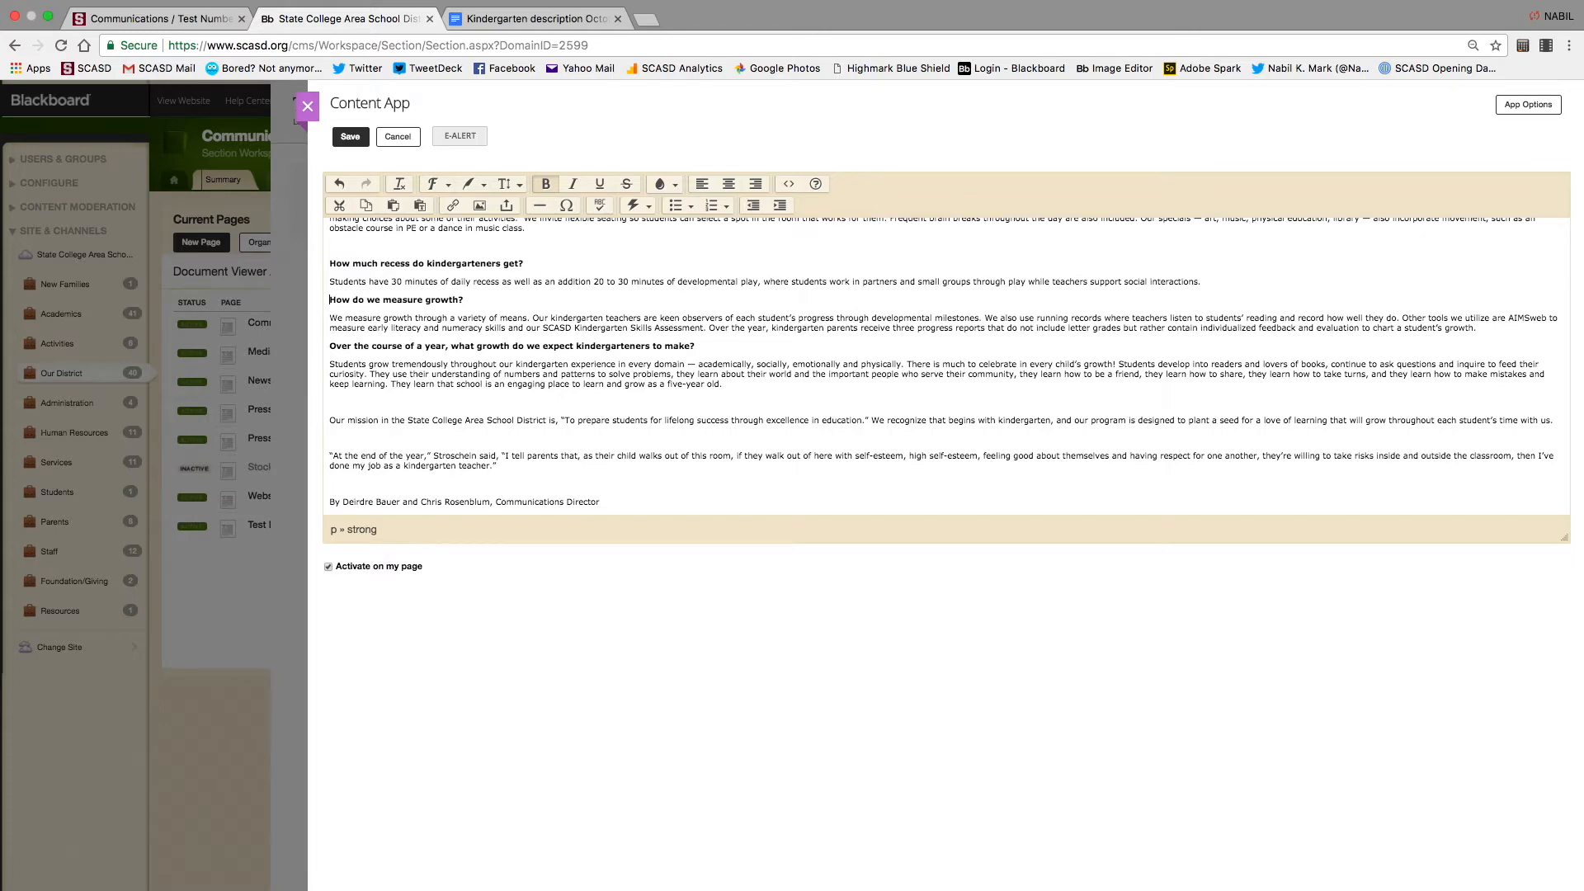
scroll(330, 317, up, 3)
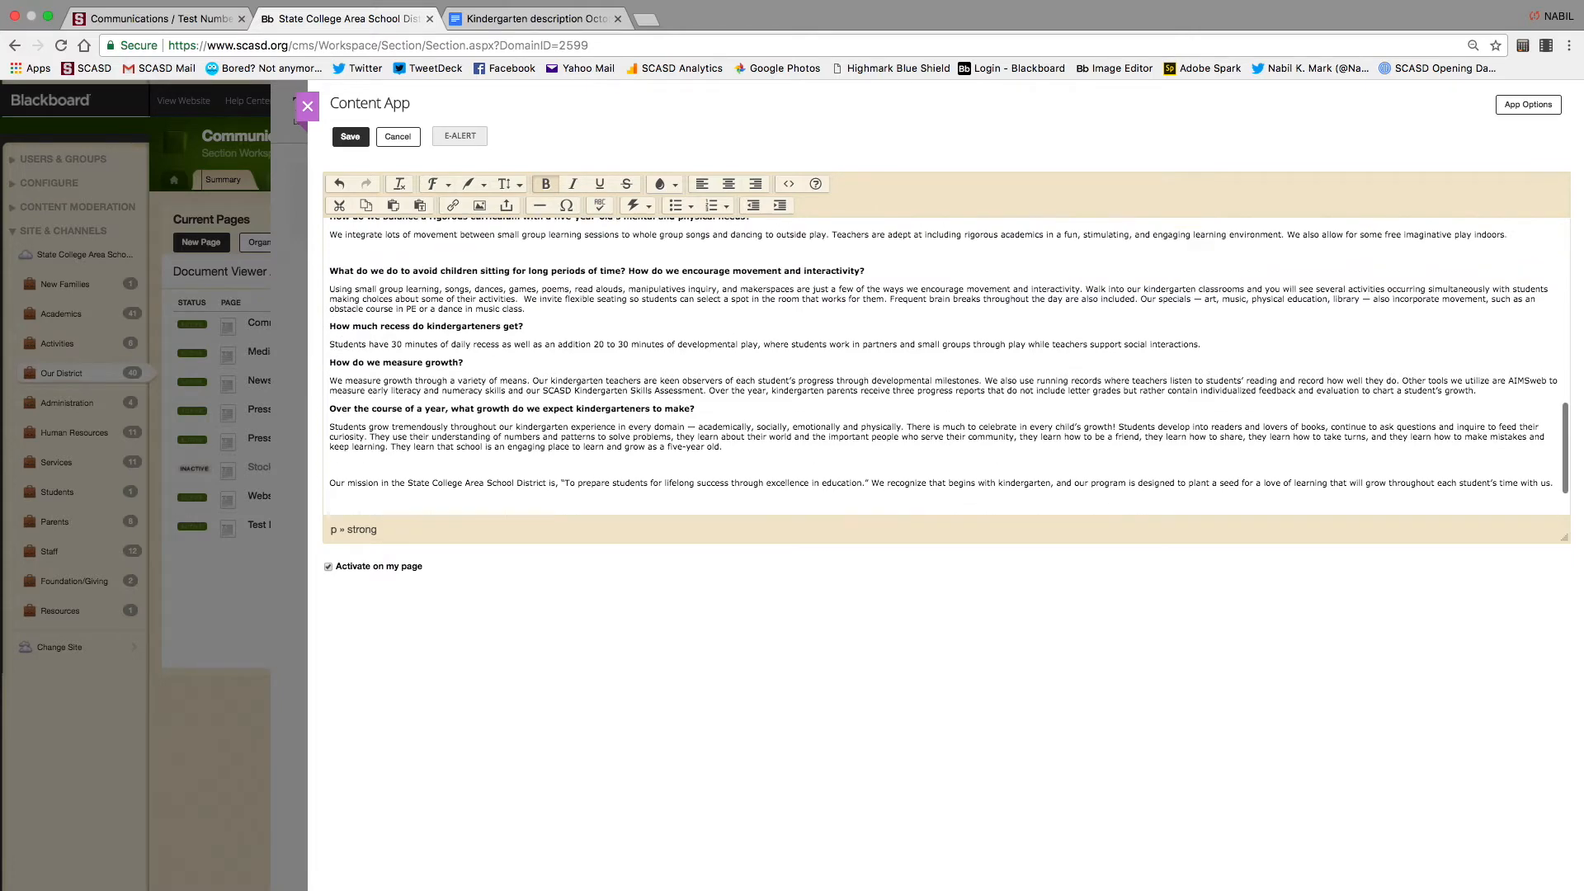
click(330, 313)
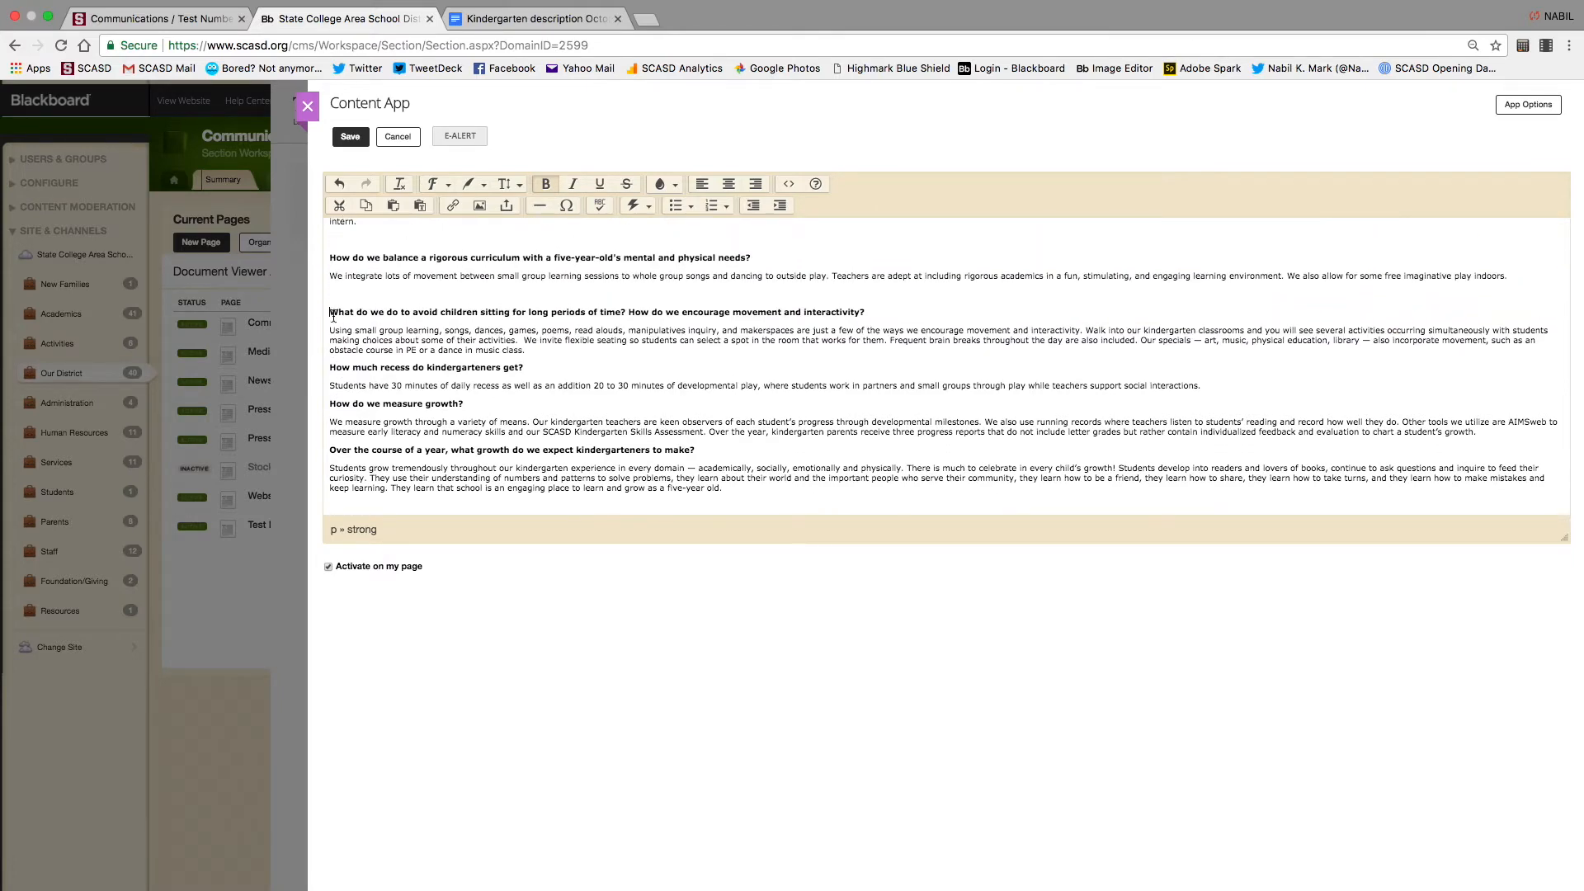
key(BackSpace)
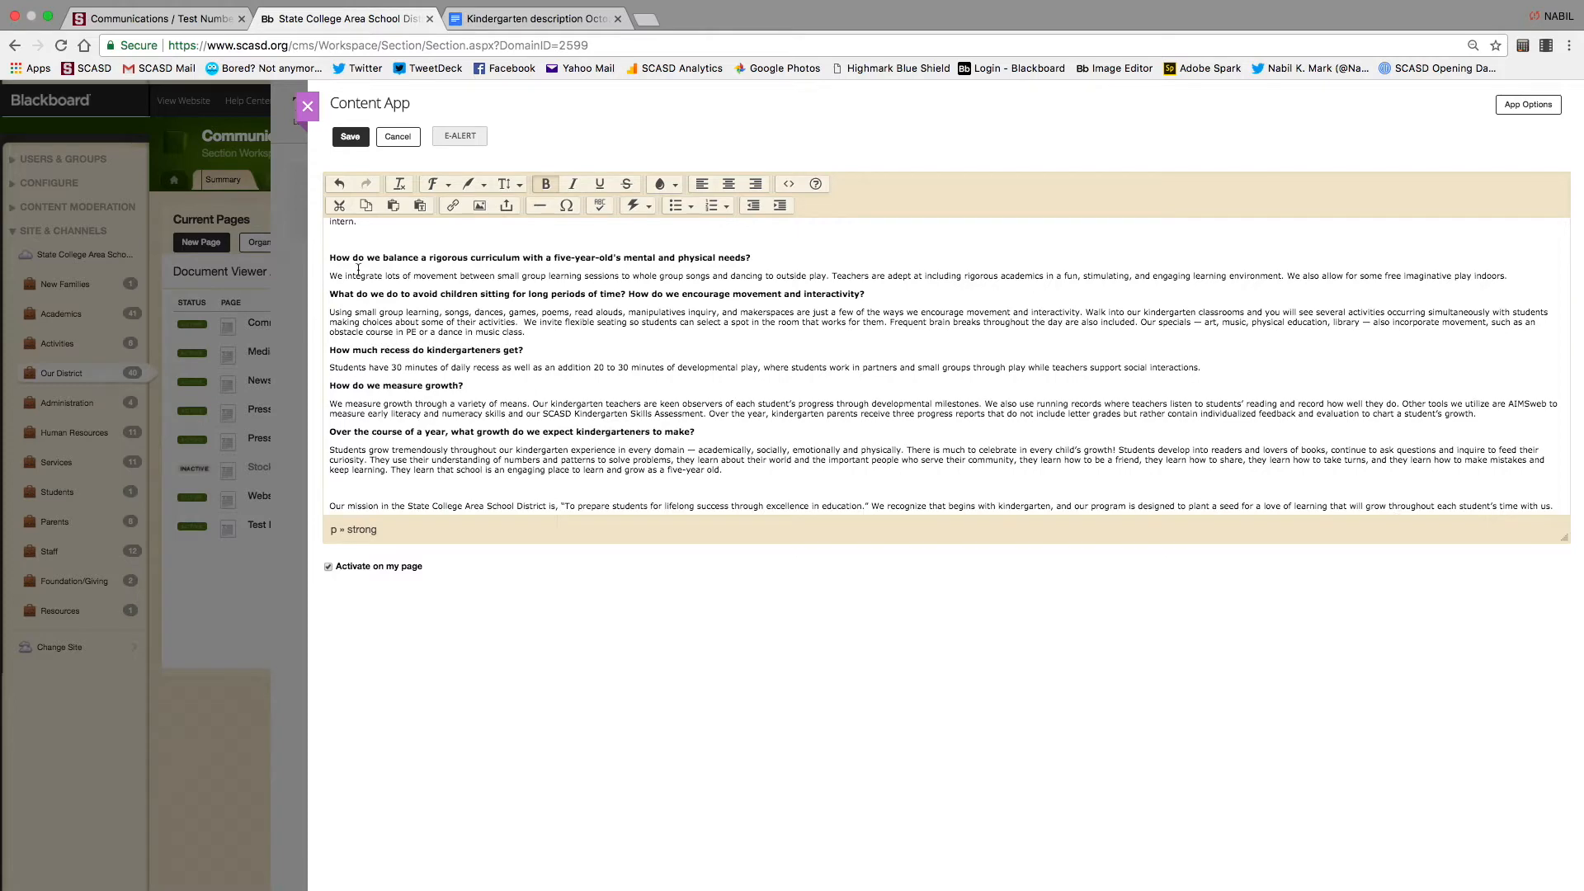
key(BackSpace)
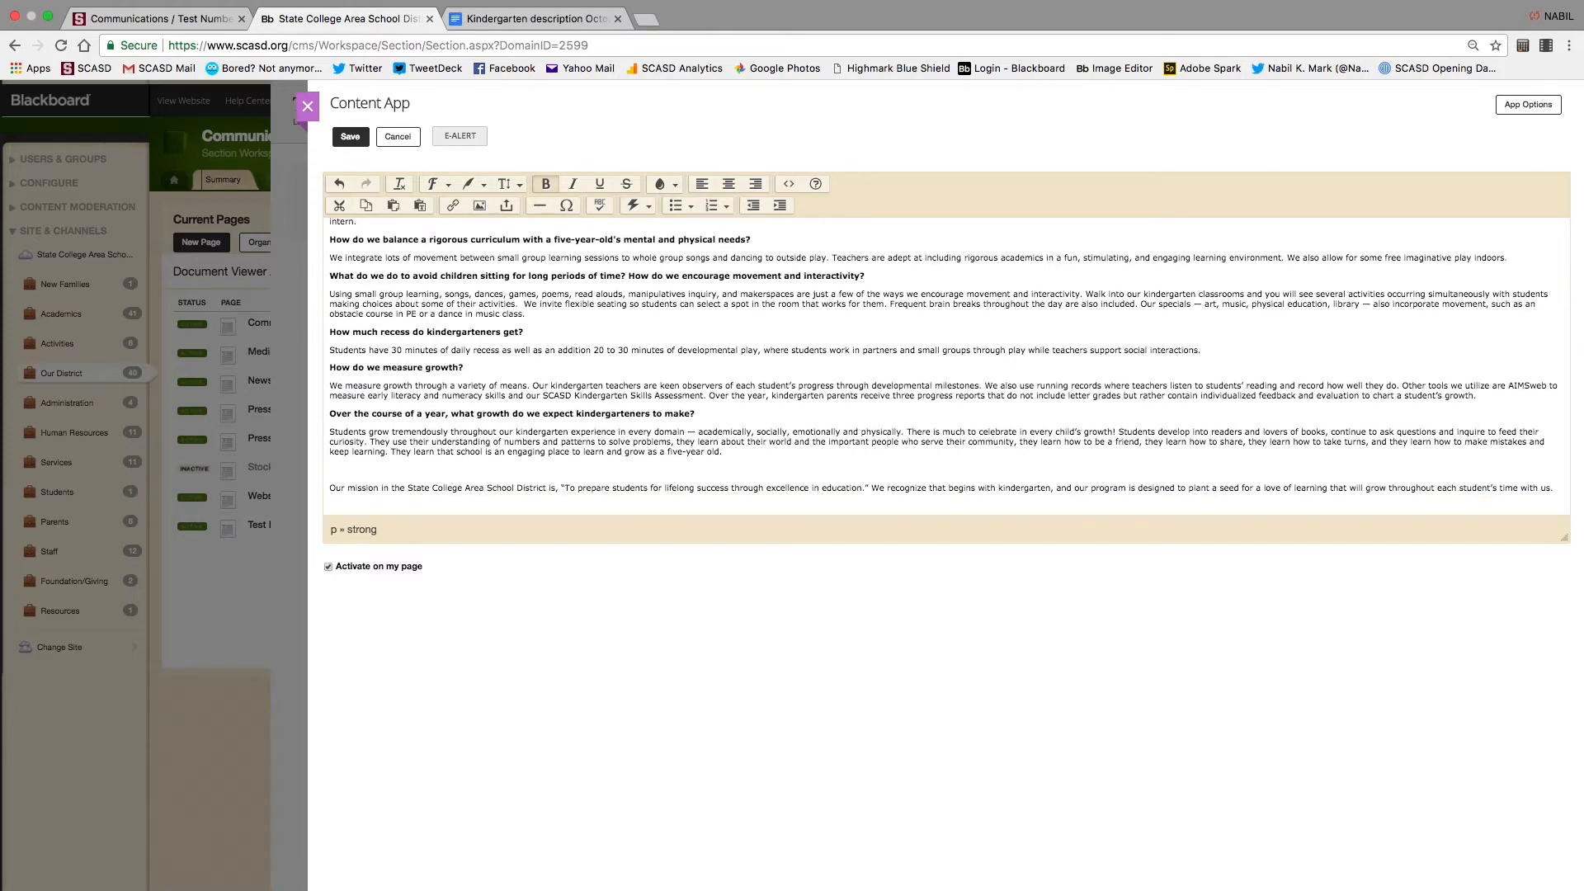
scroll(949, 365, up, 3)
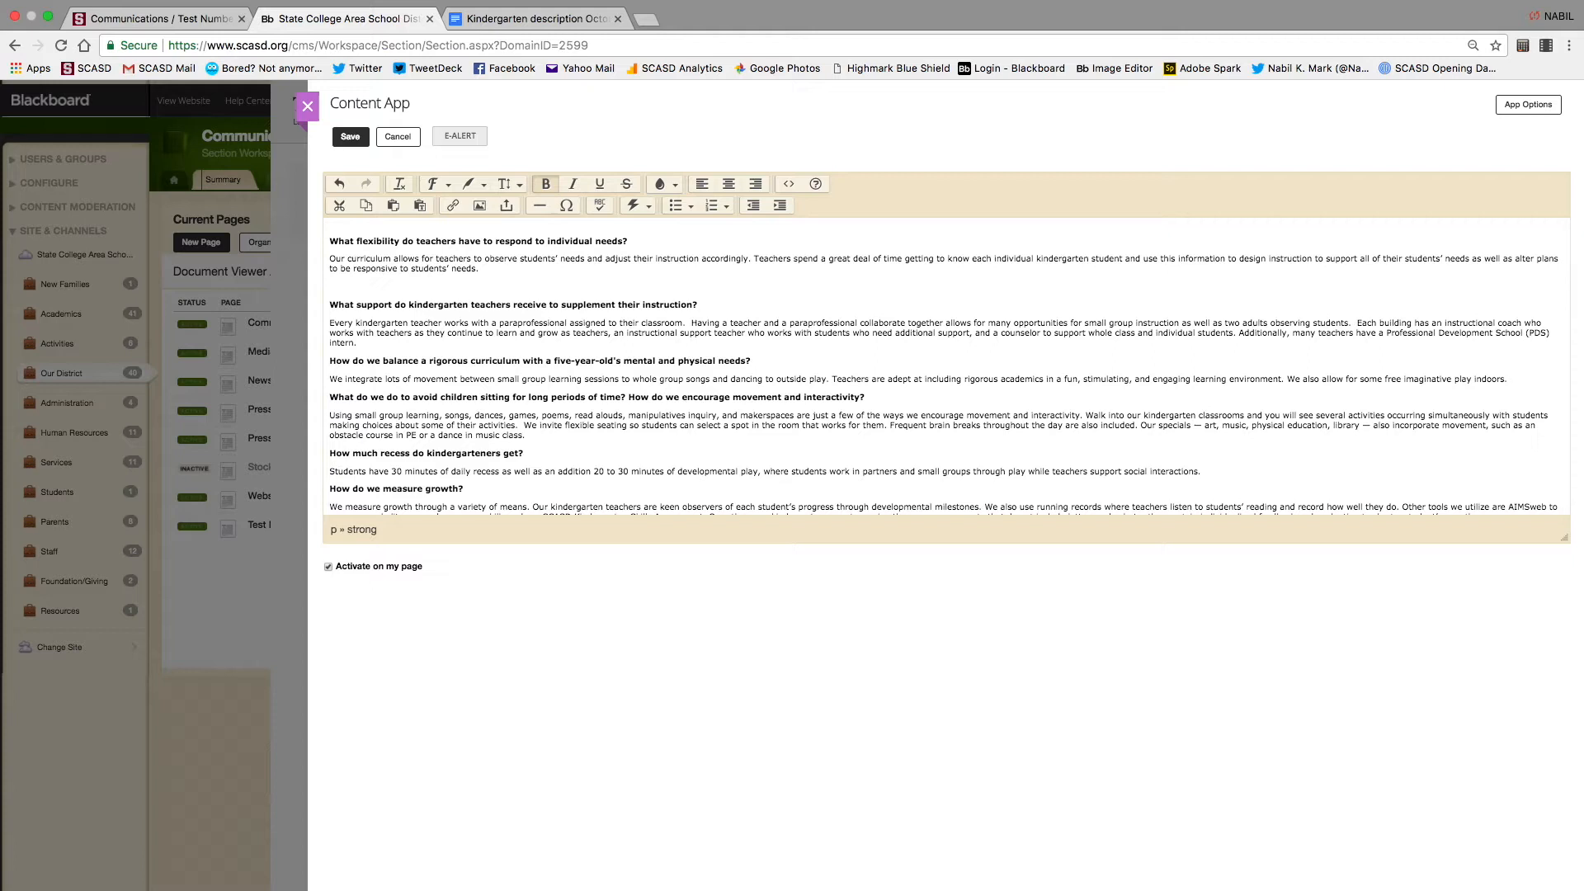
click(329, 305)
key(BackSpace)
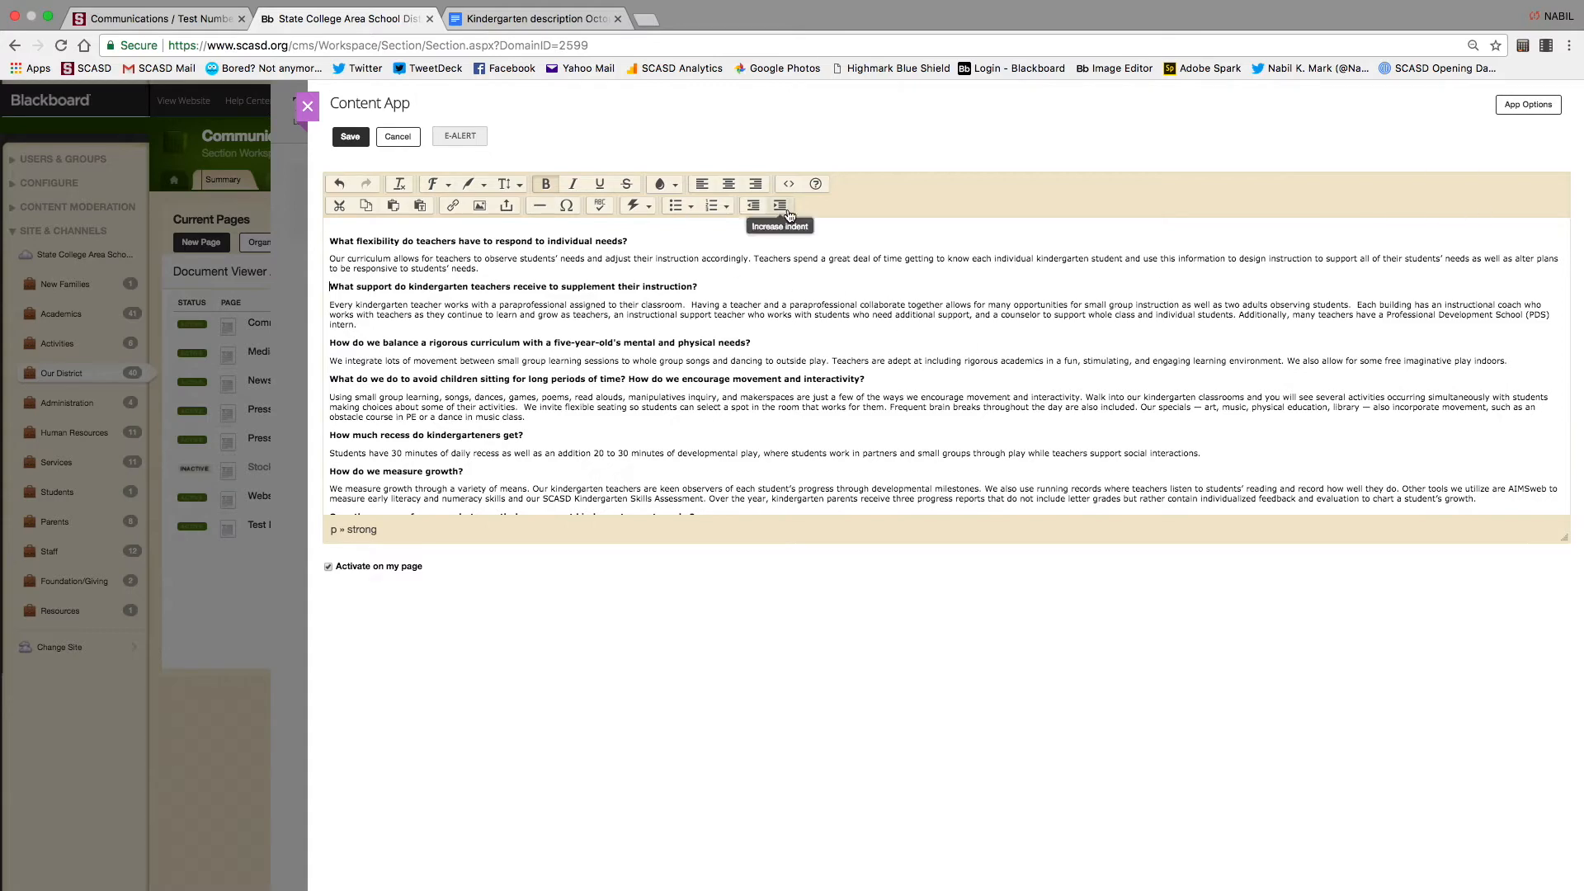
click(789, 183)
scroll(753, 551, down, 5)
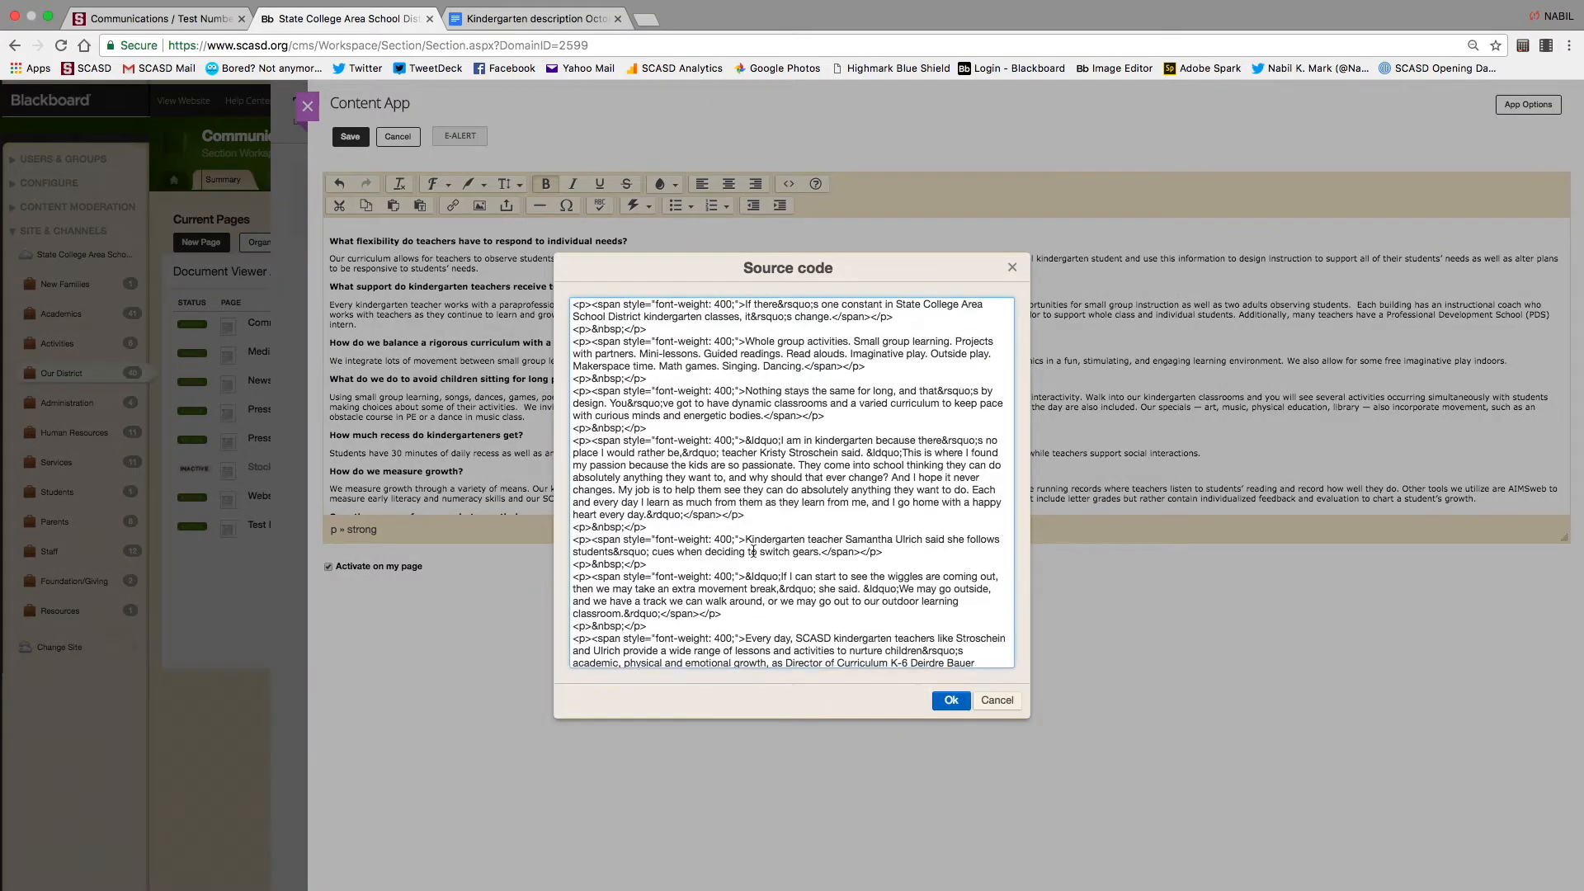
scroll(753, 551, down, 20)
scroll(754, 551, up, 20)
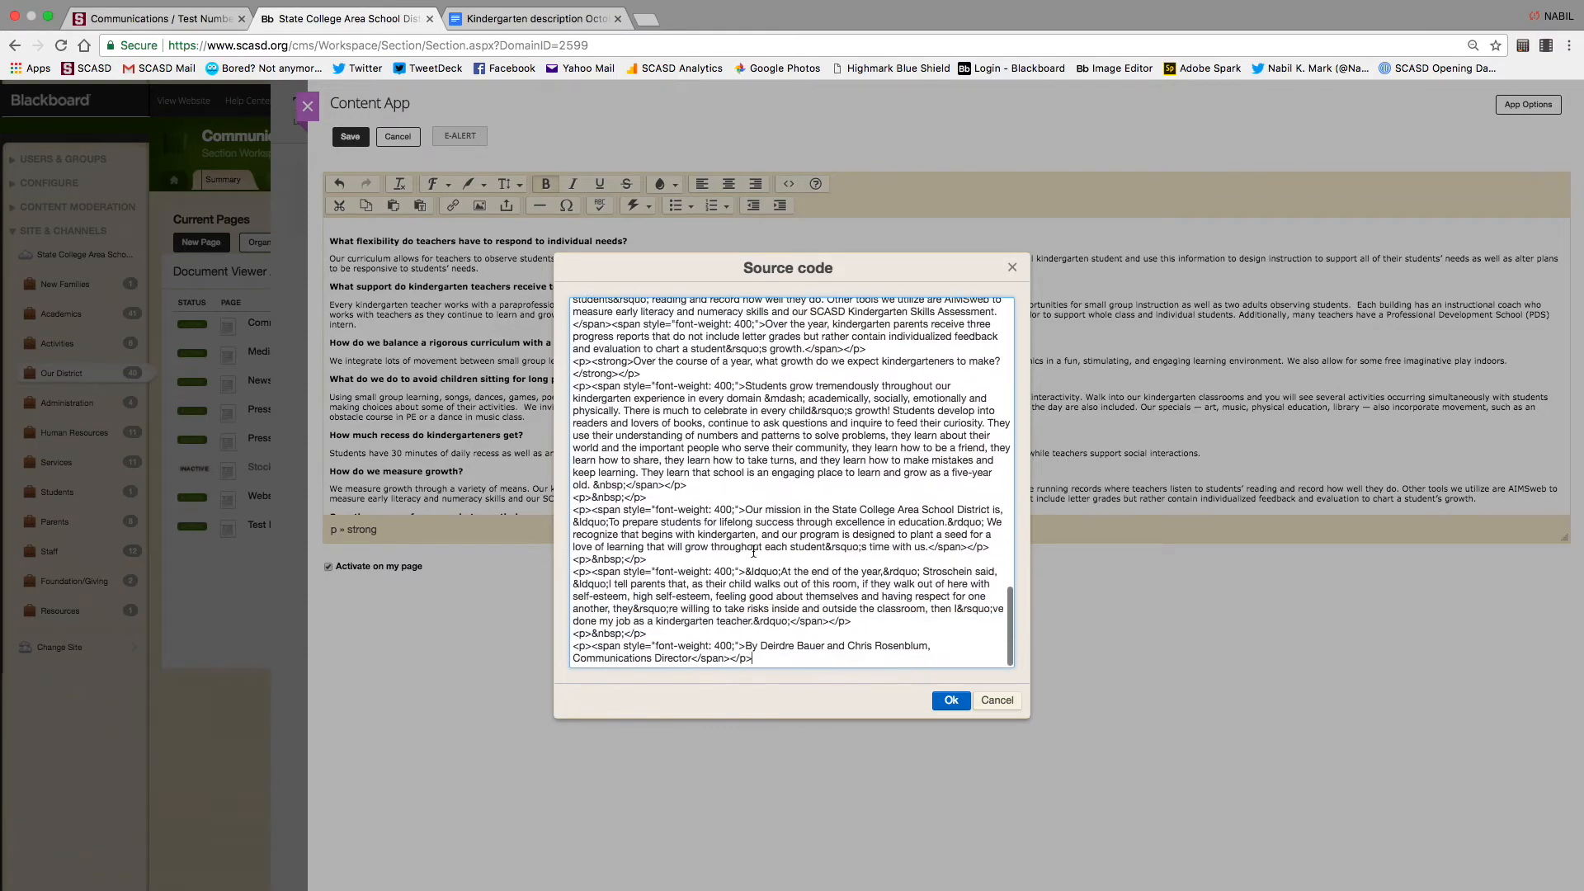
scroll(748, 605, up, 1)
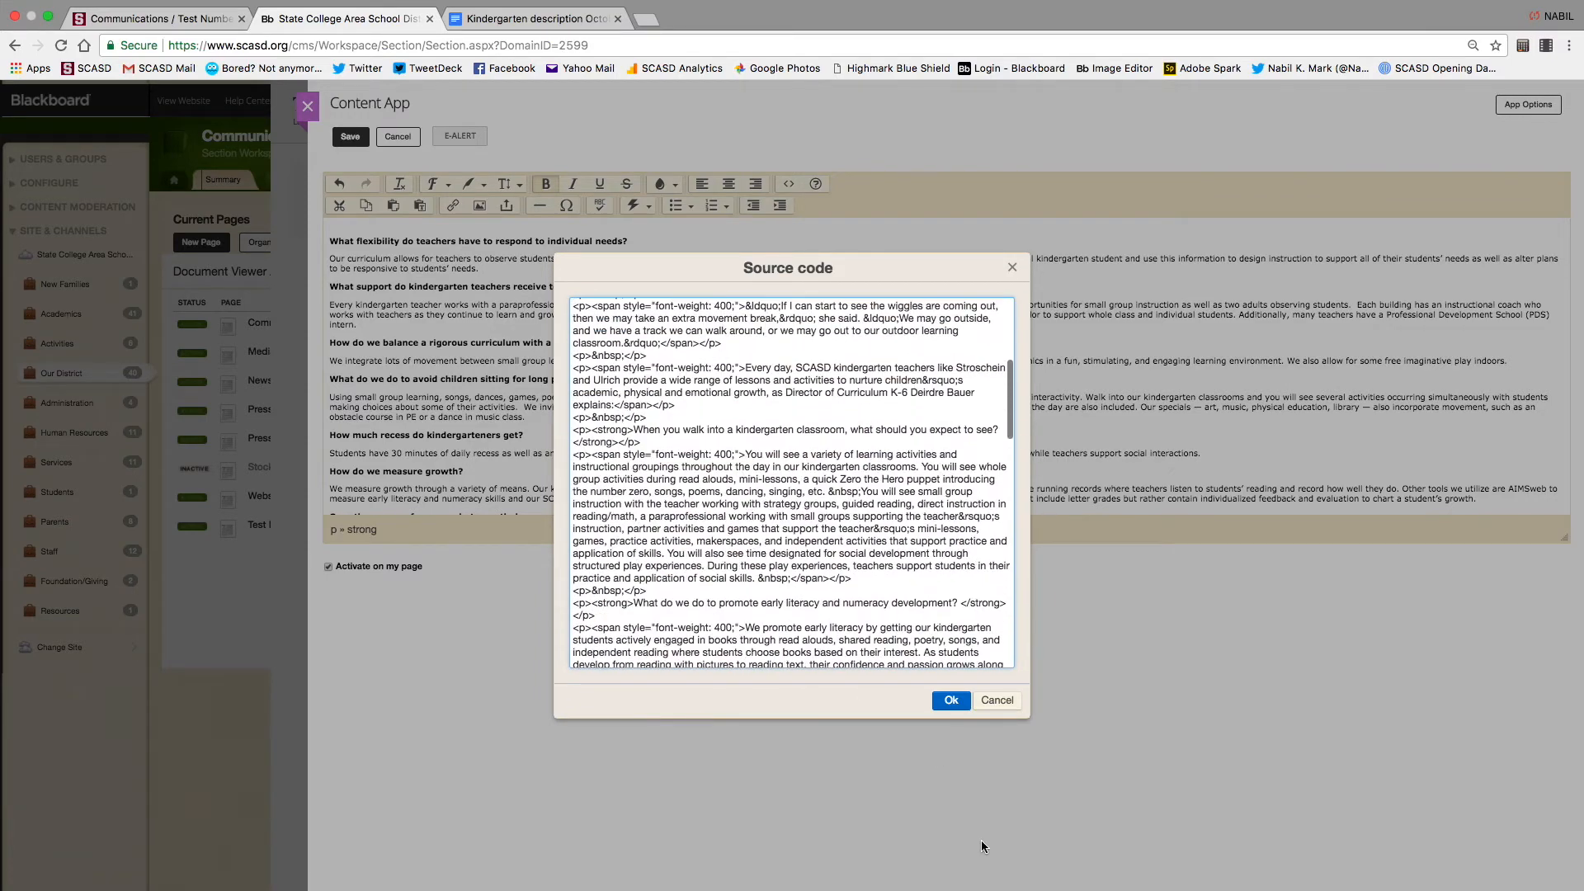
click(997, 700)
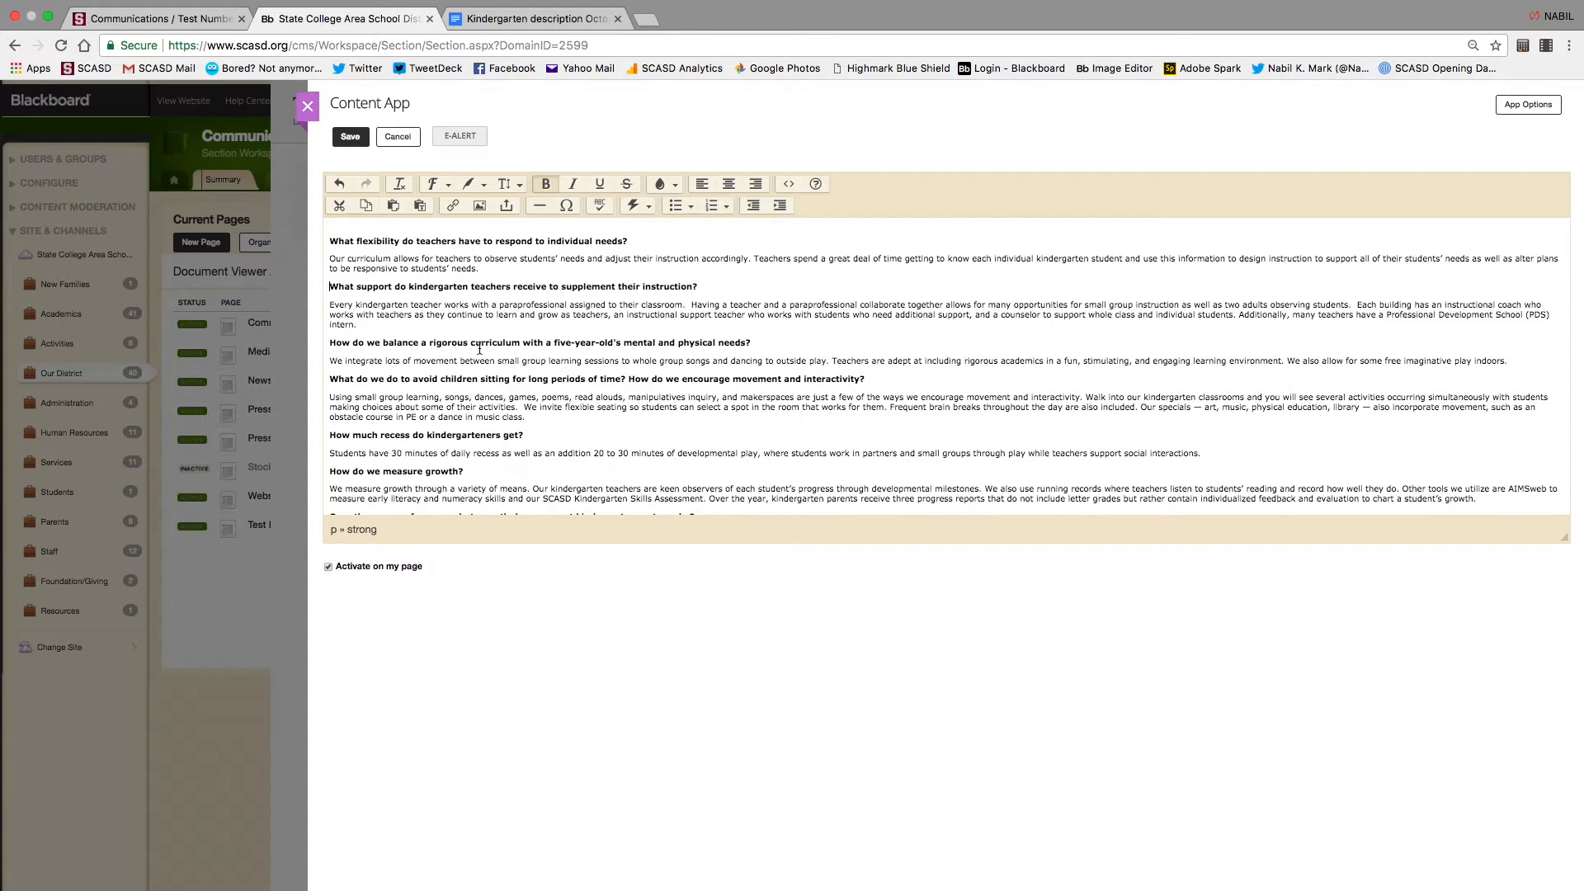
Remove the blank line above 'What flexibility', then select and delete the entire pasted article
click(330, 345)
scroll(335, 291, up, 2)
click(330, 325)
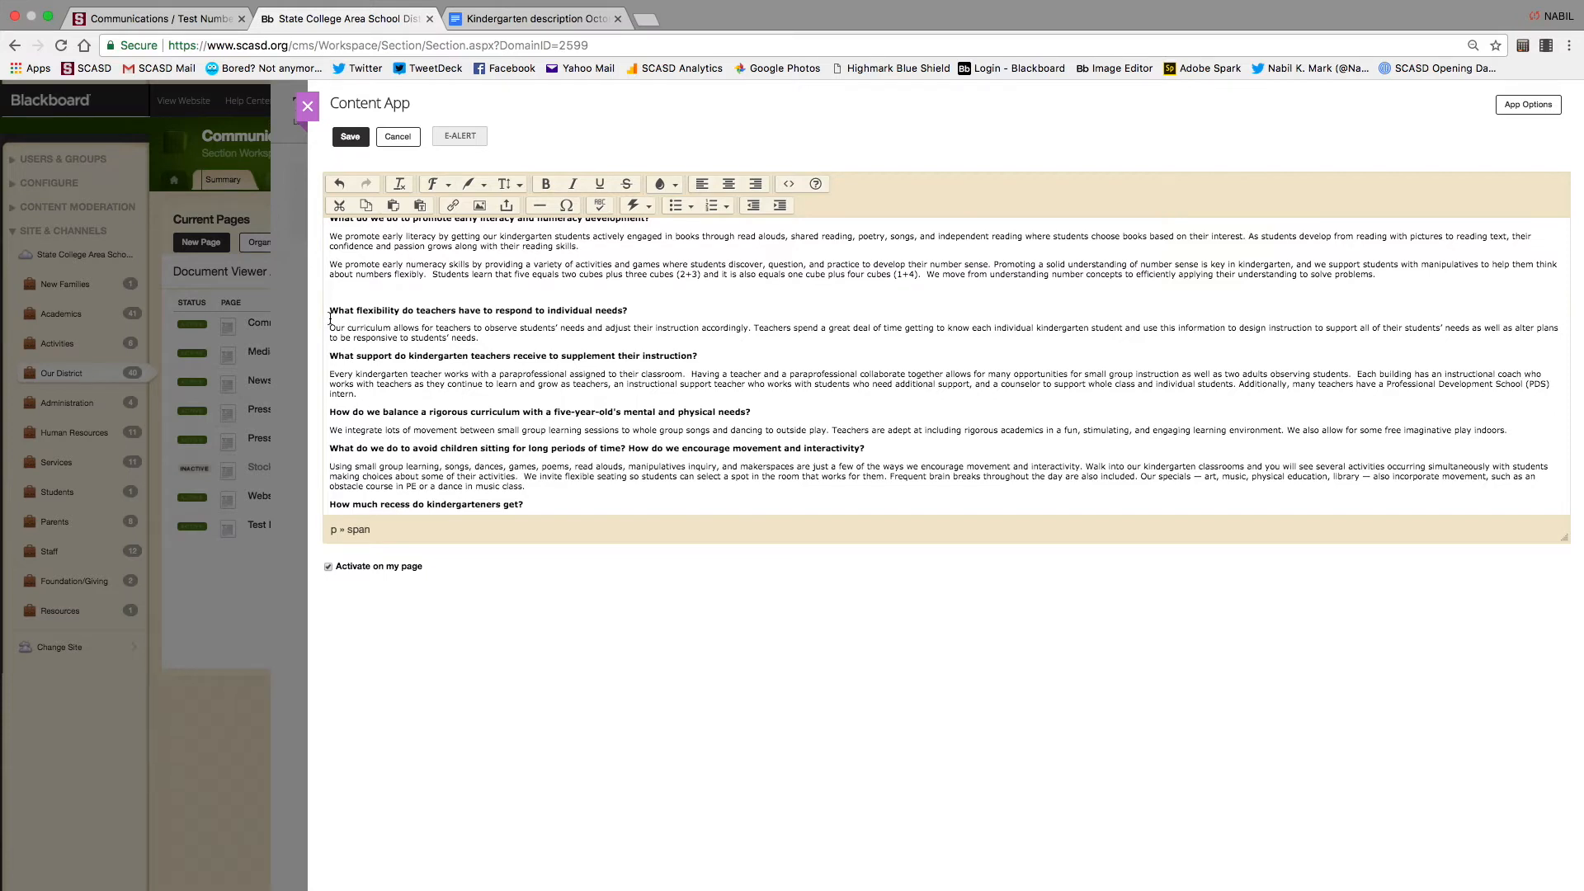
click(331, 307)
click(331, 308)
key(BackSpace)
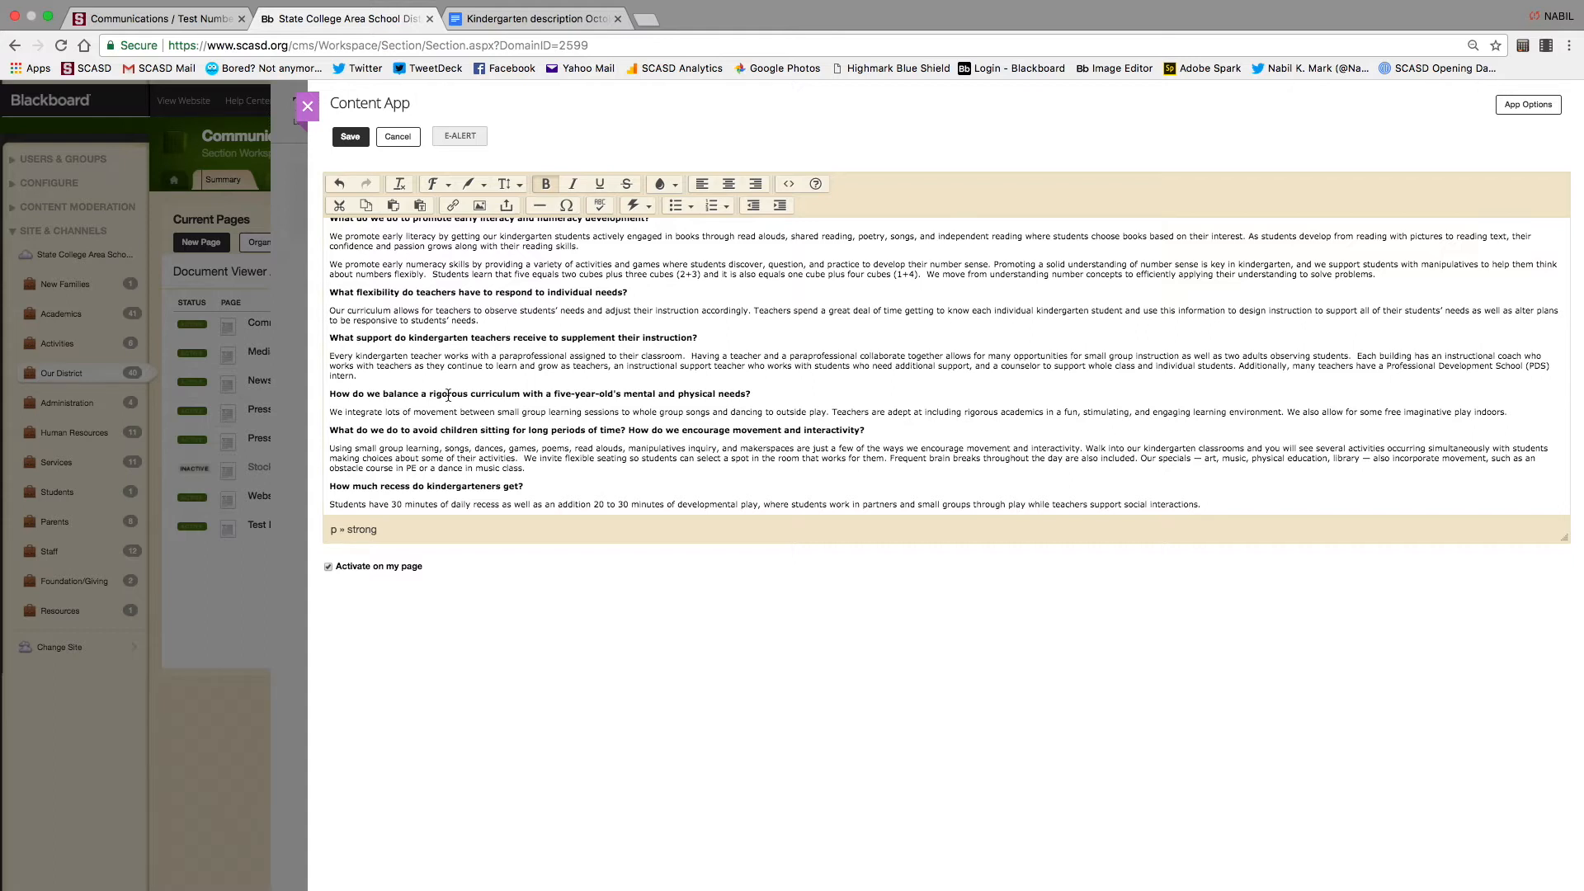
key(super+a)
key(BackSpace)
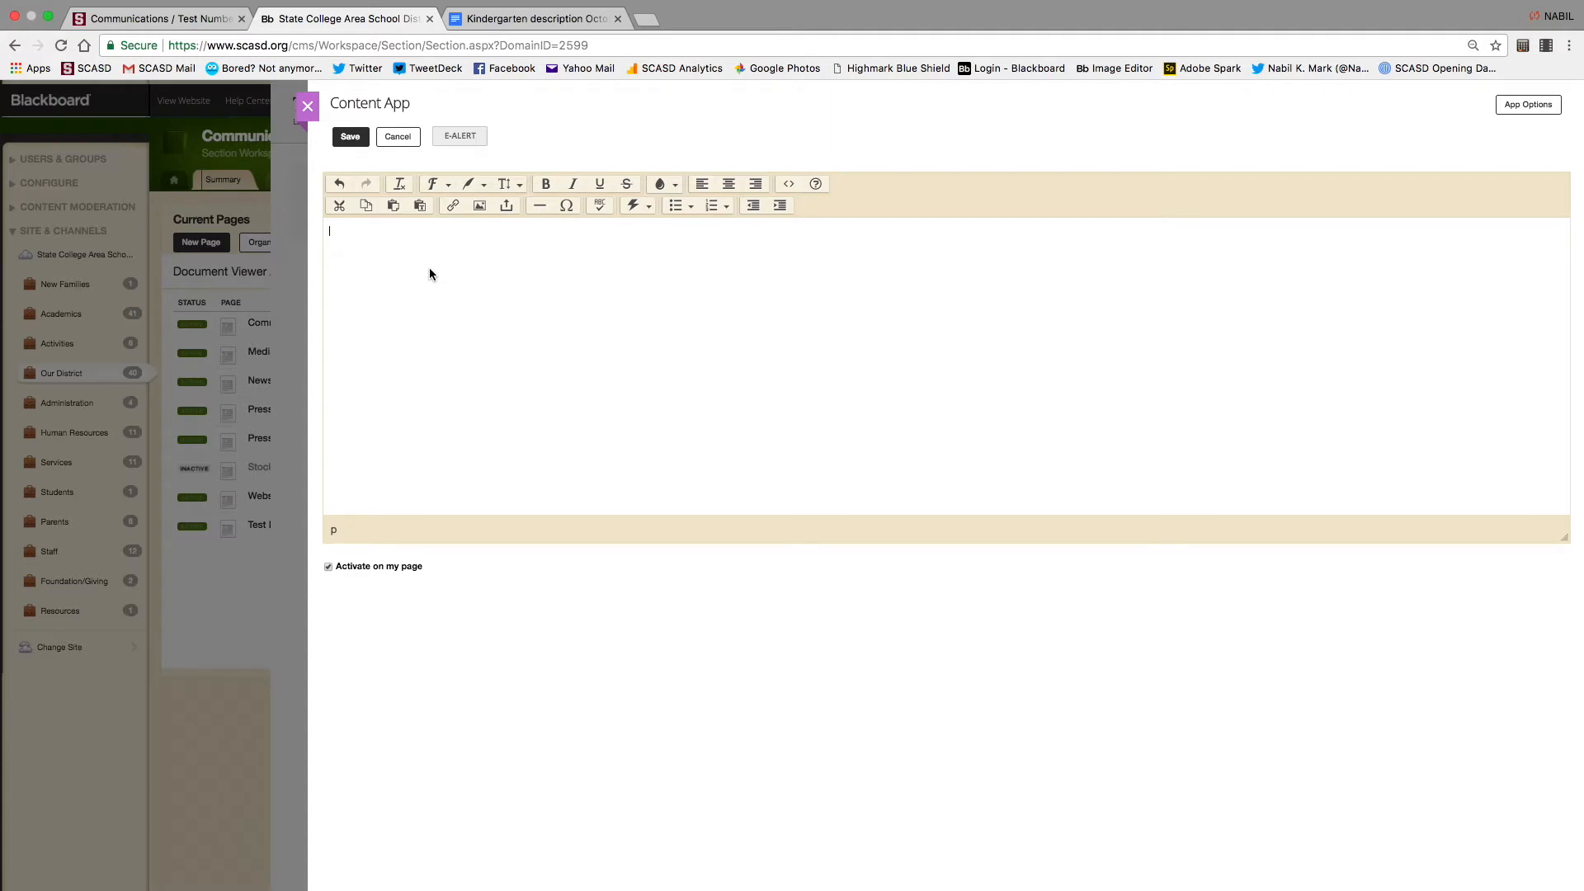
Turn on Paste as text, paste the kindergarten article unformatted, and dismiss the notice
click(421, 213)
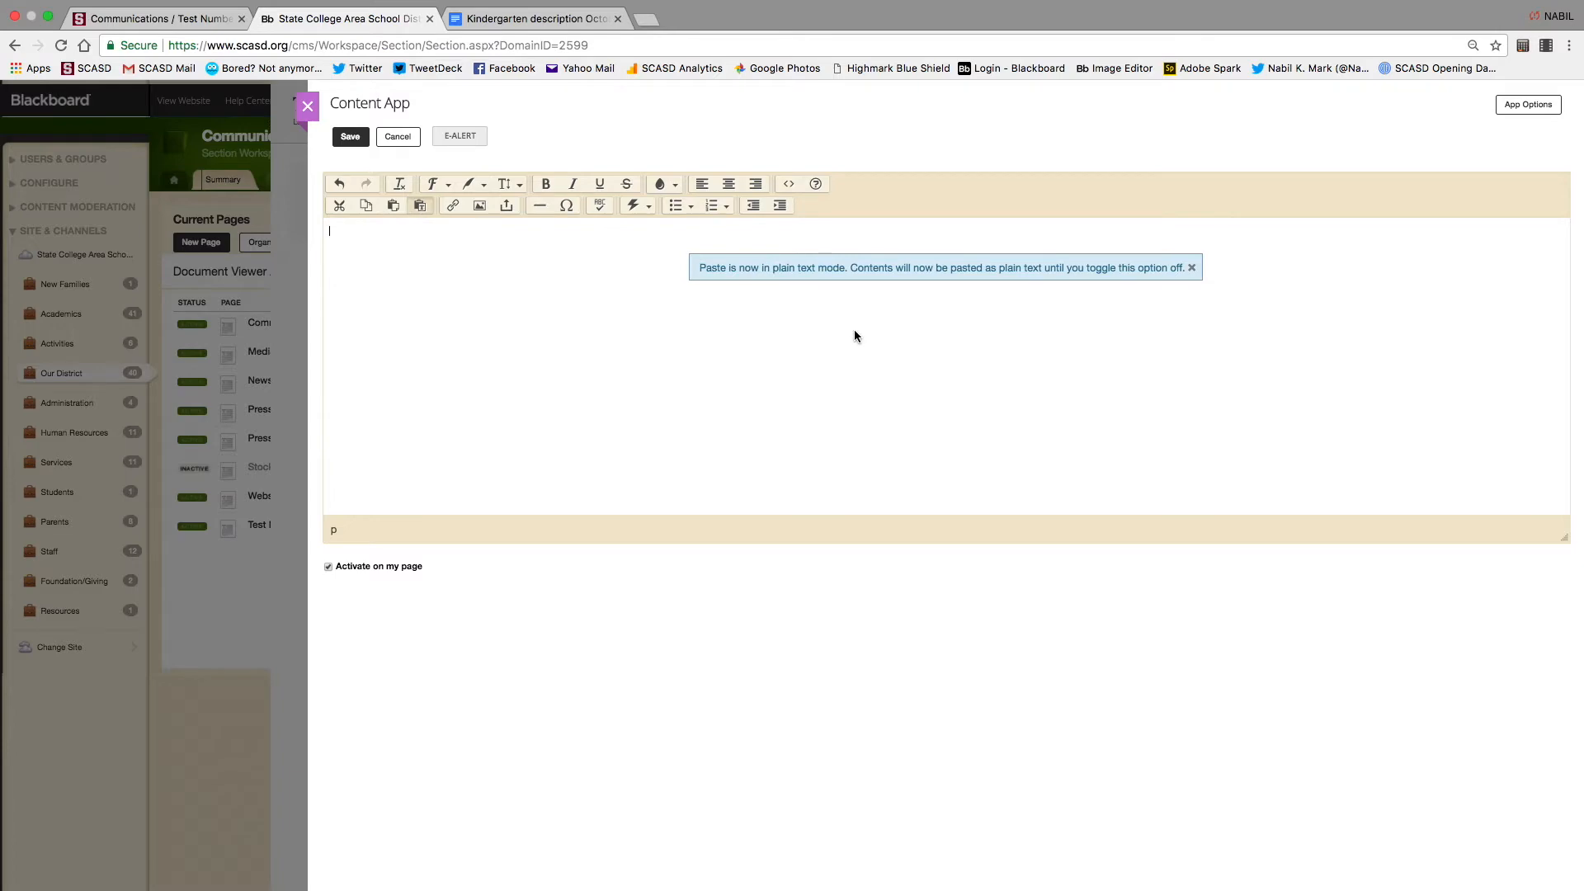
key(super+v)
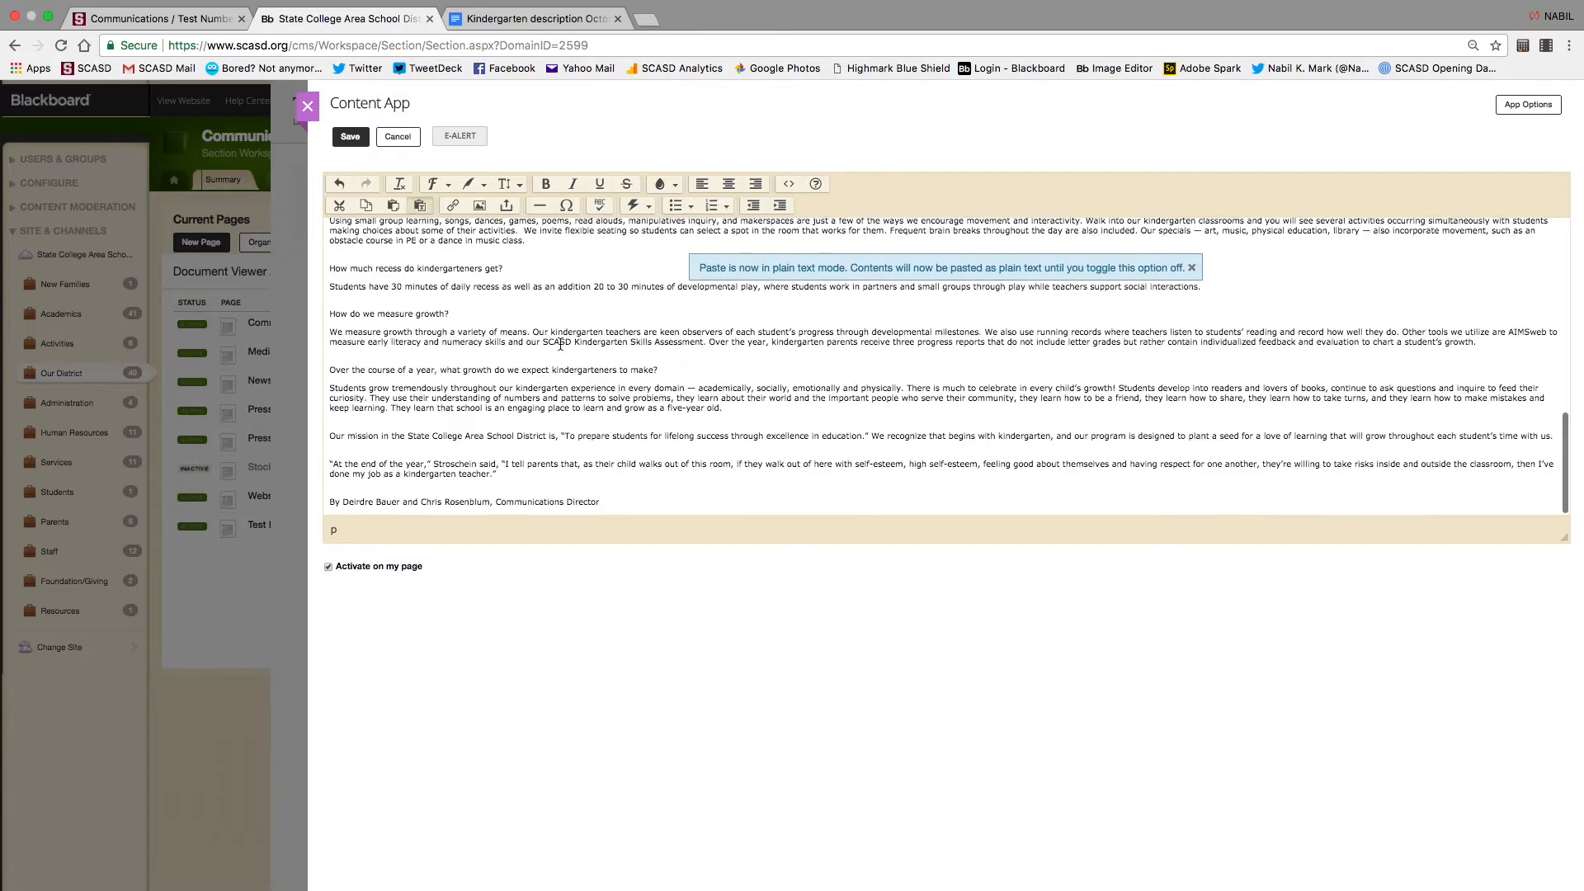
scroll(560, 345, up, 5)
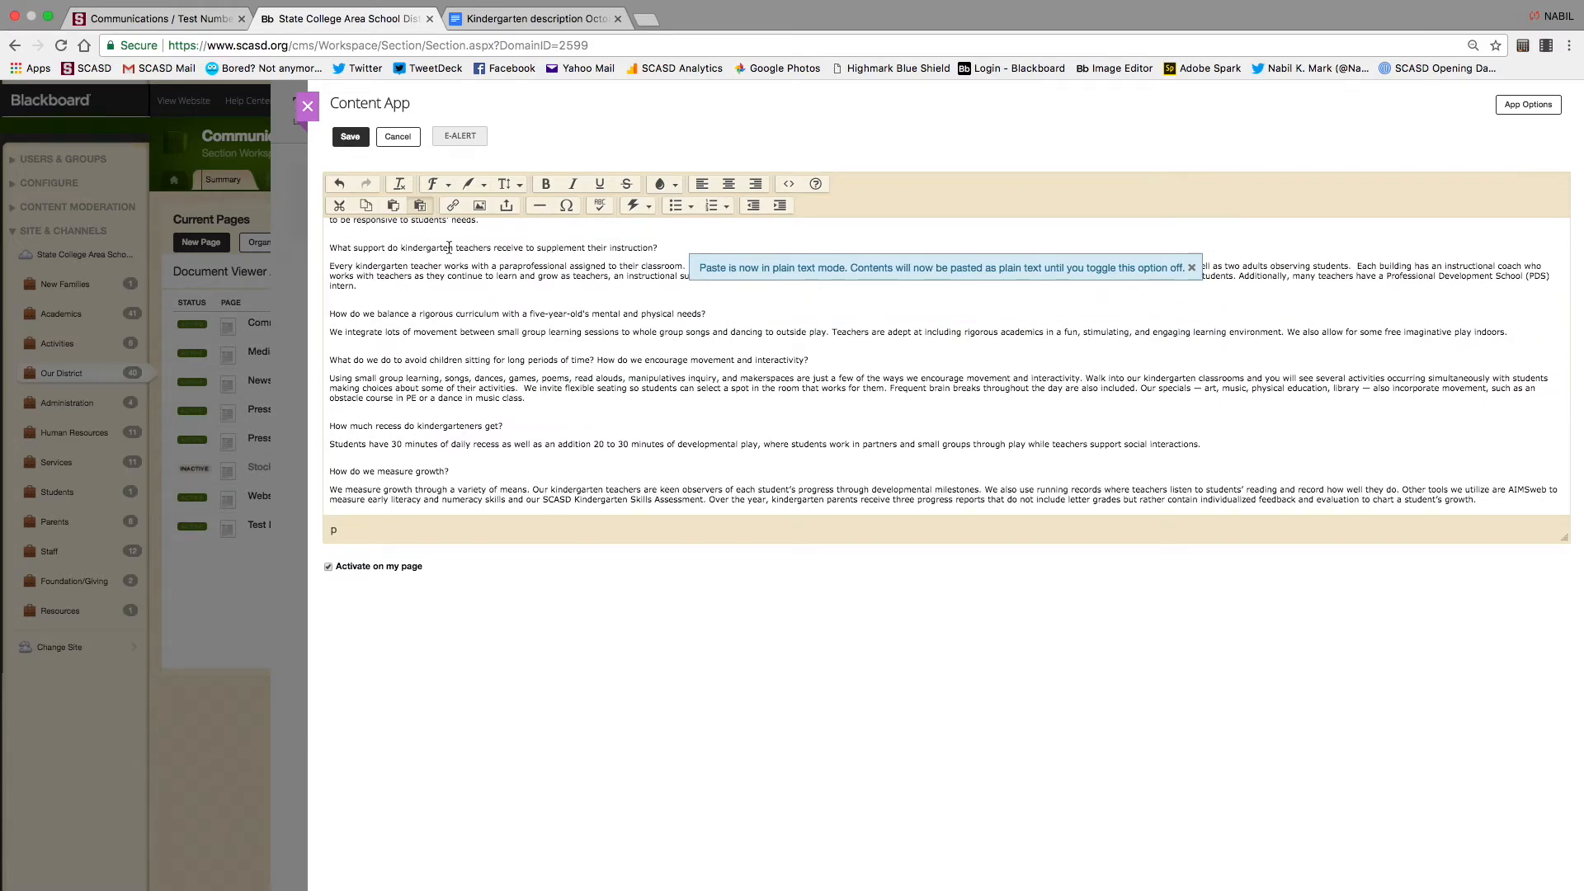
scroll(449, 248, up, 1)
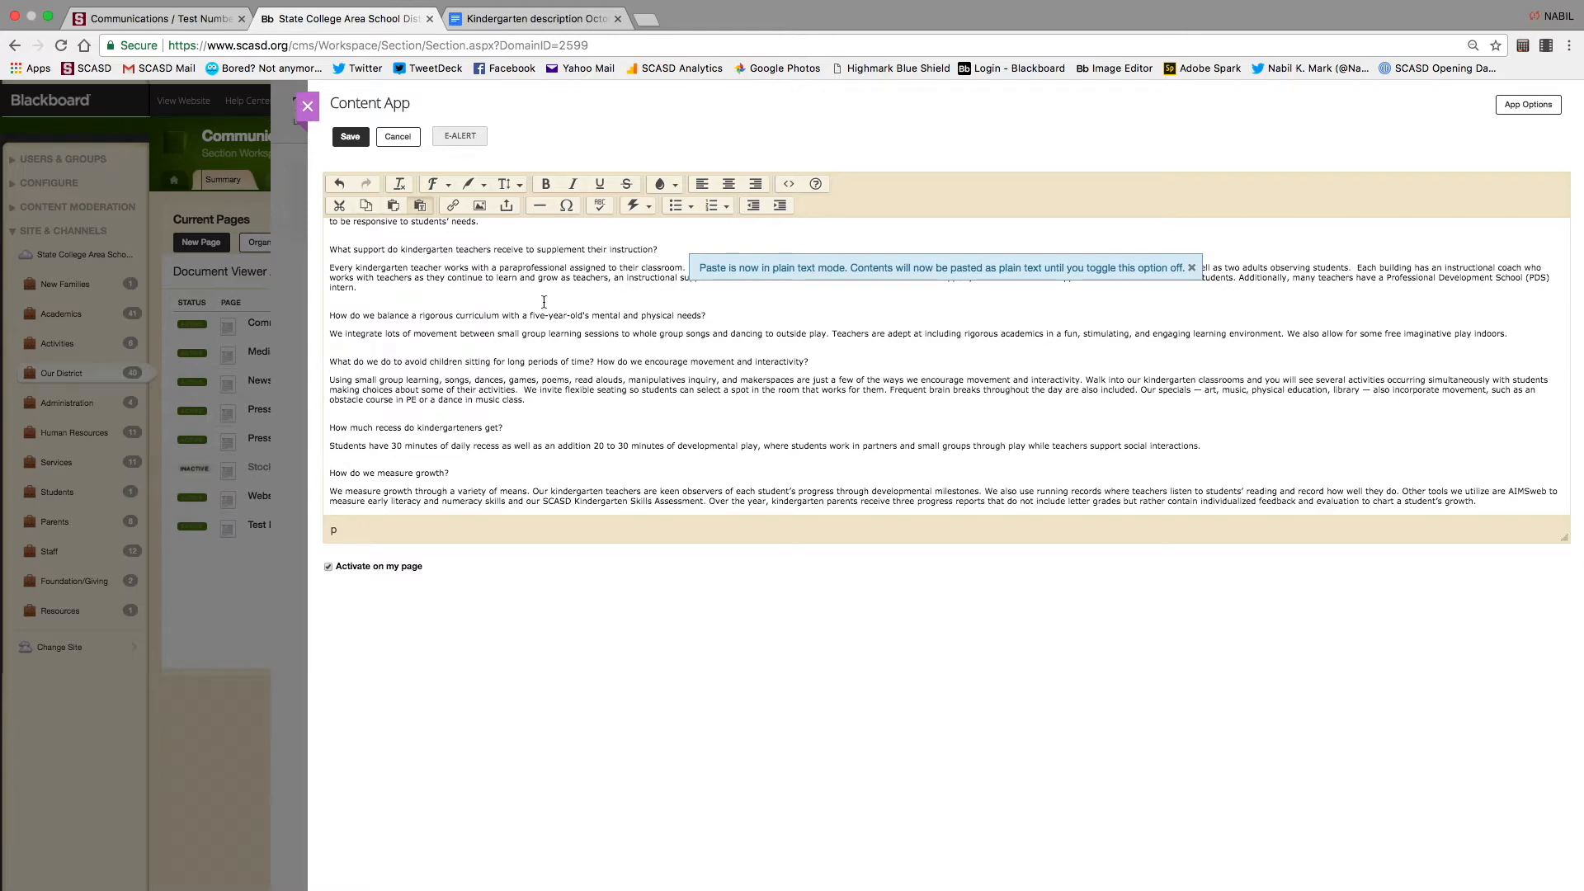
scroll(481, 303, up, 10)
scroll(480, 303, up, 1)
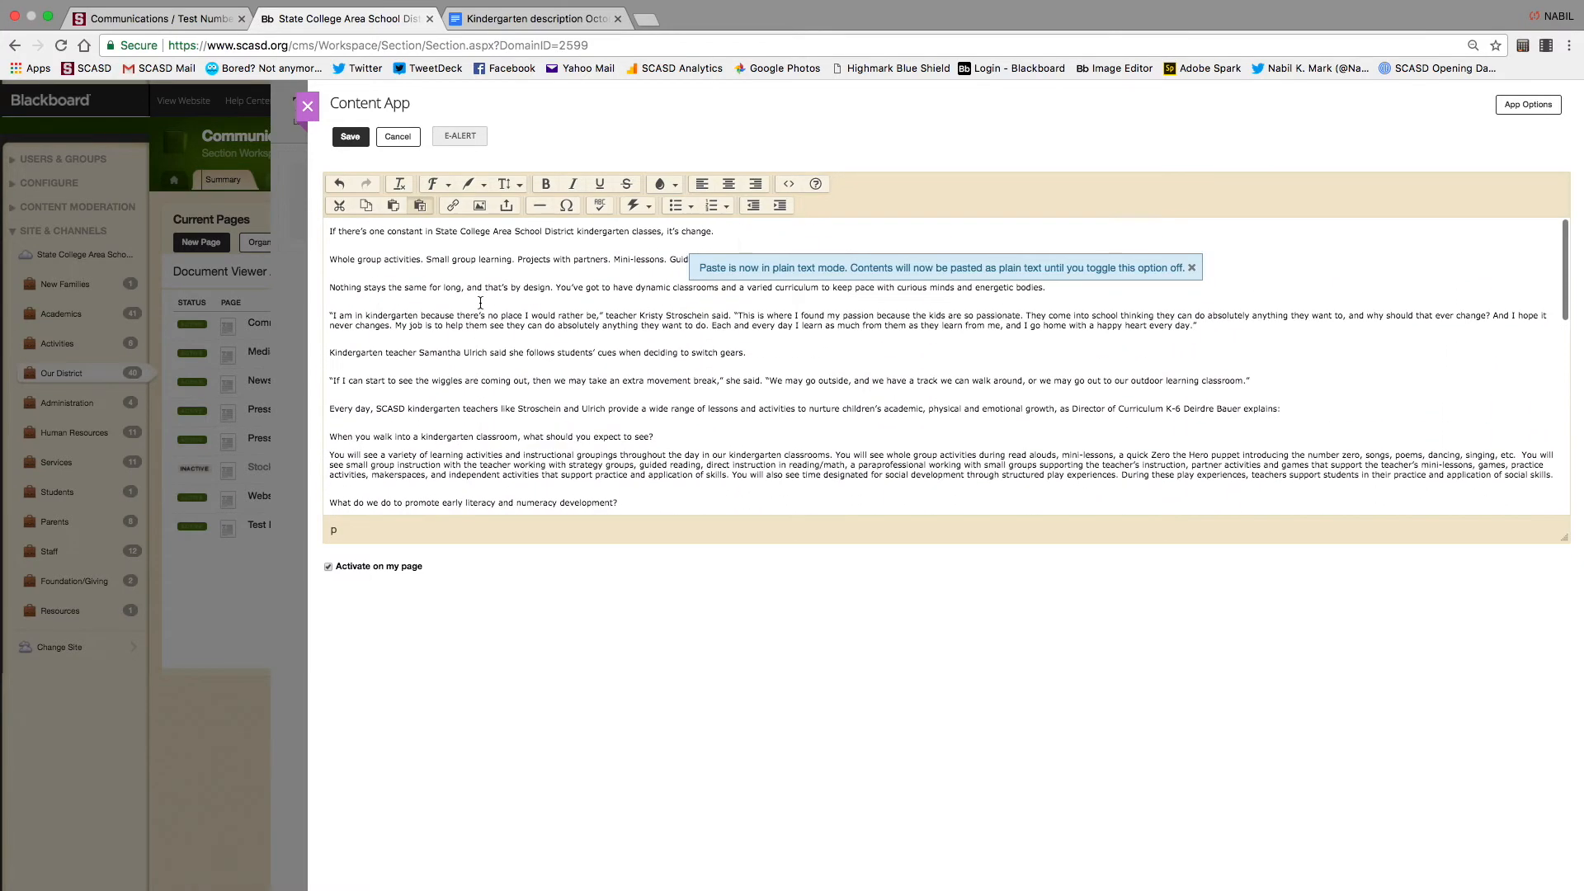
click(1192, 267)
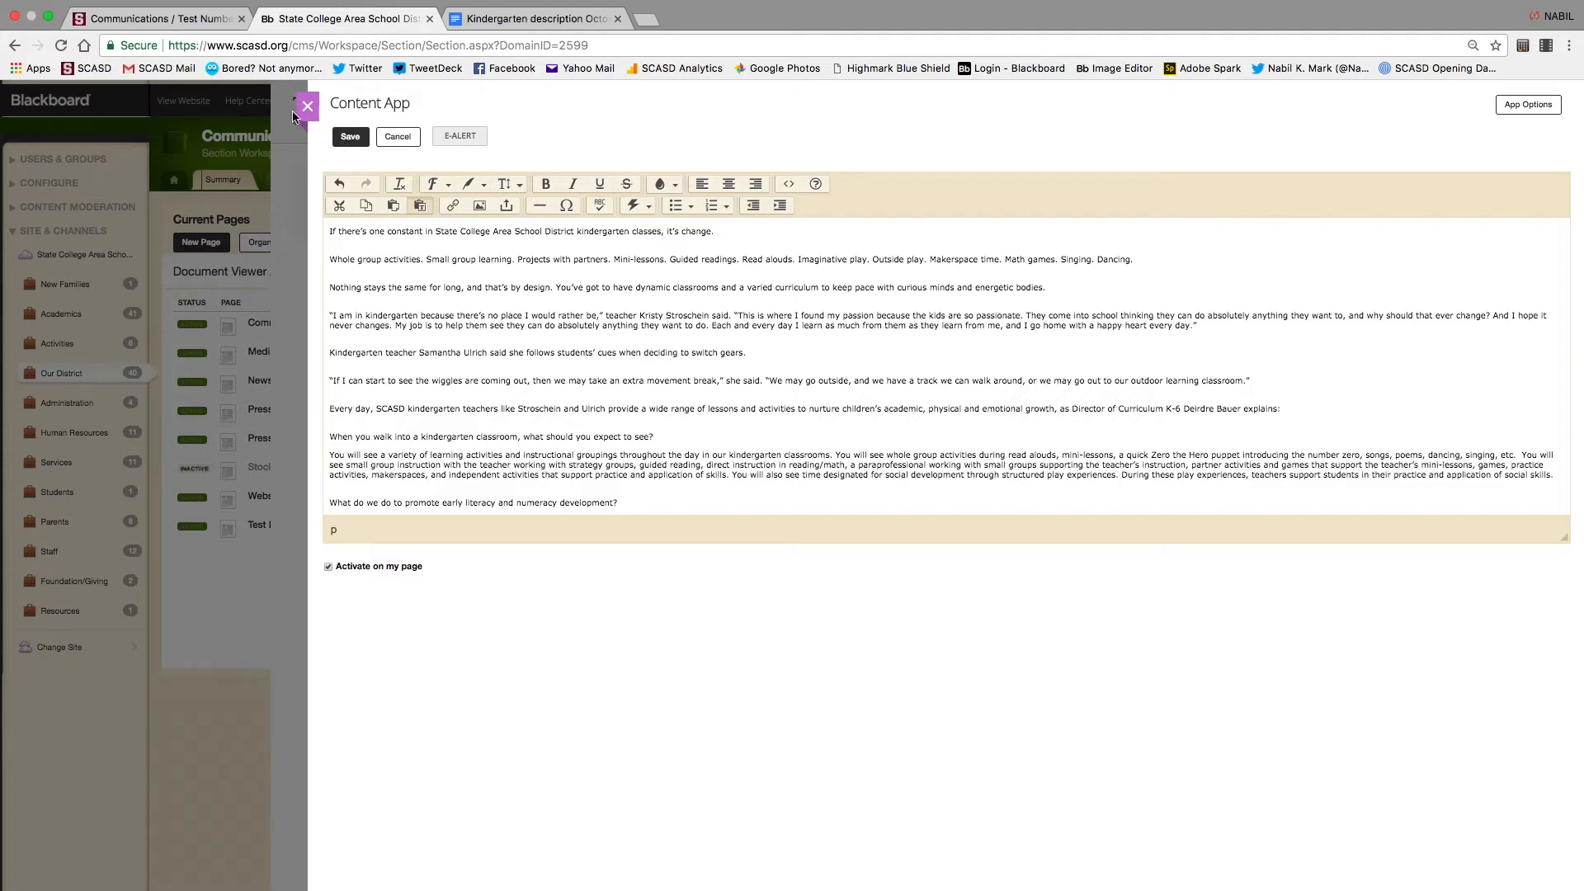
Save the plain-text article, close the editor discarding stray typing, and reopen the content block
click(352, 140)
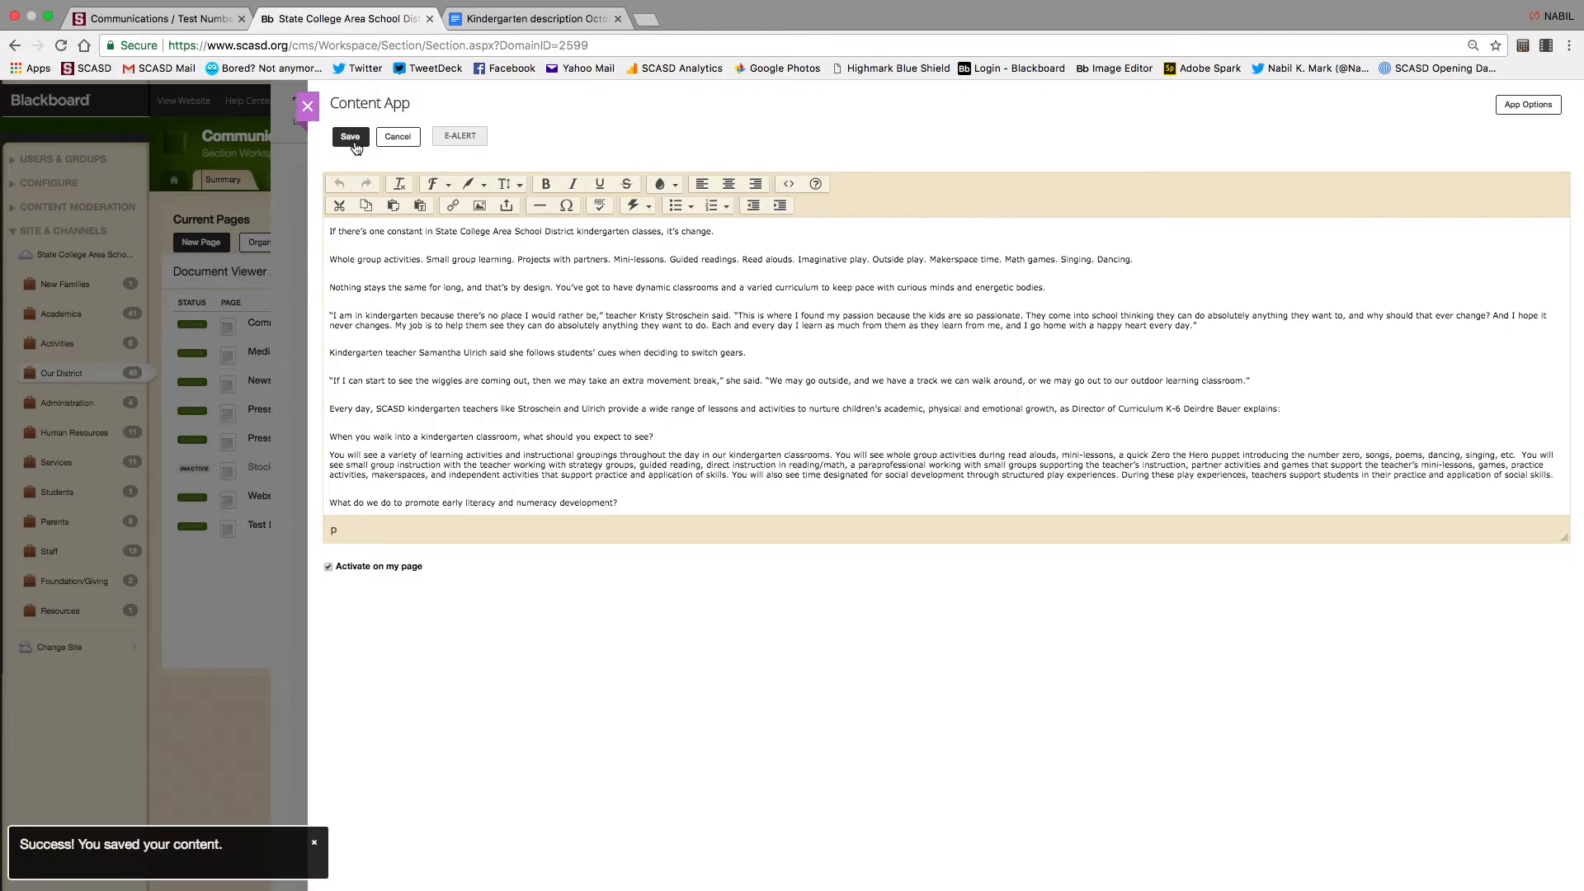
click(356, 145)
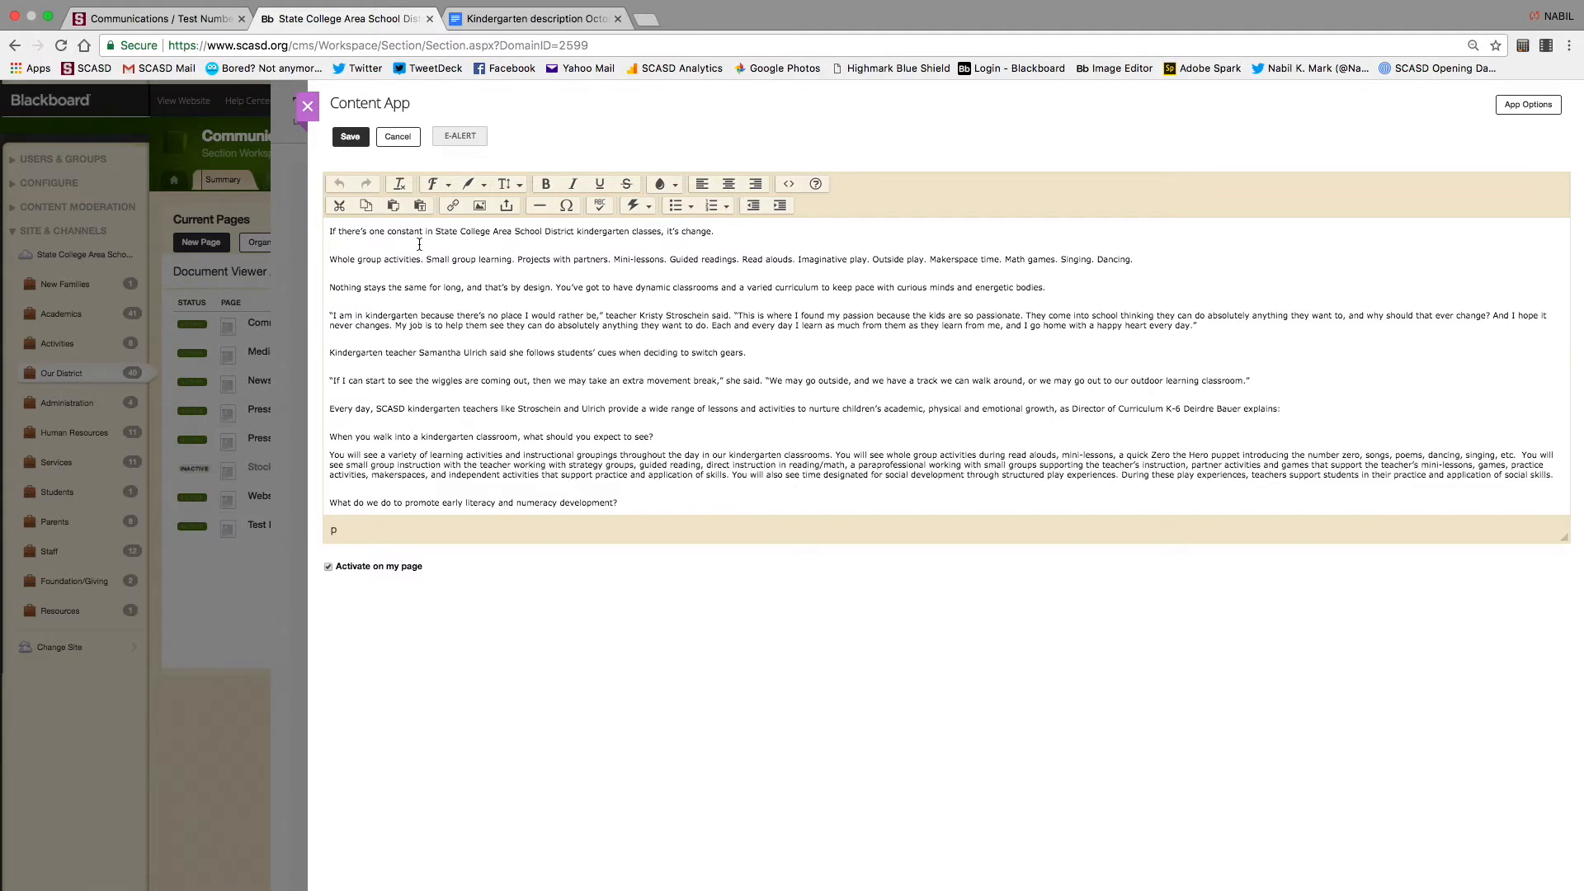
click(495, 305)
text(j[oqevj)
key(Return)
text(w[)
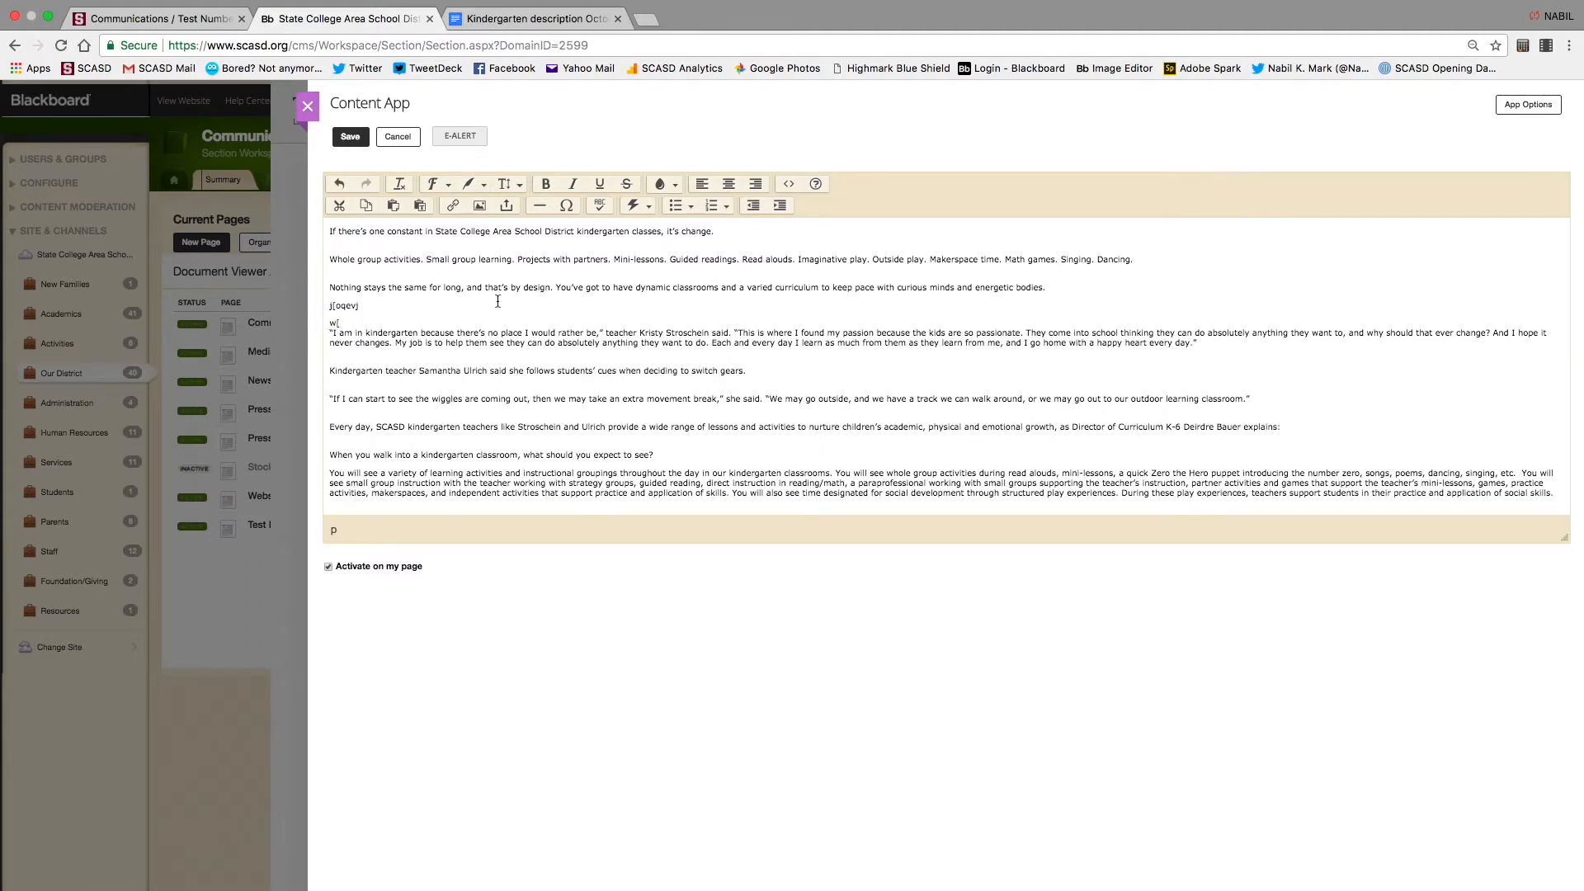
click(307, 106)
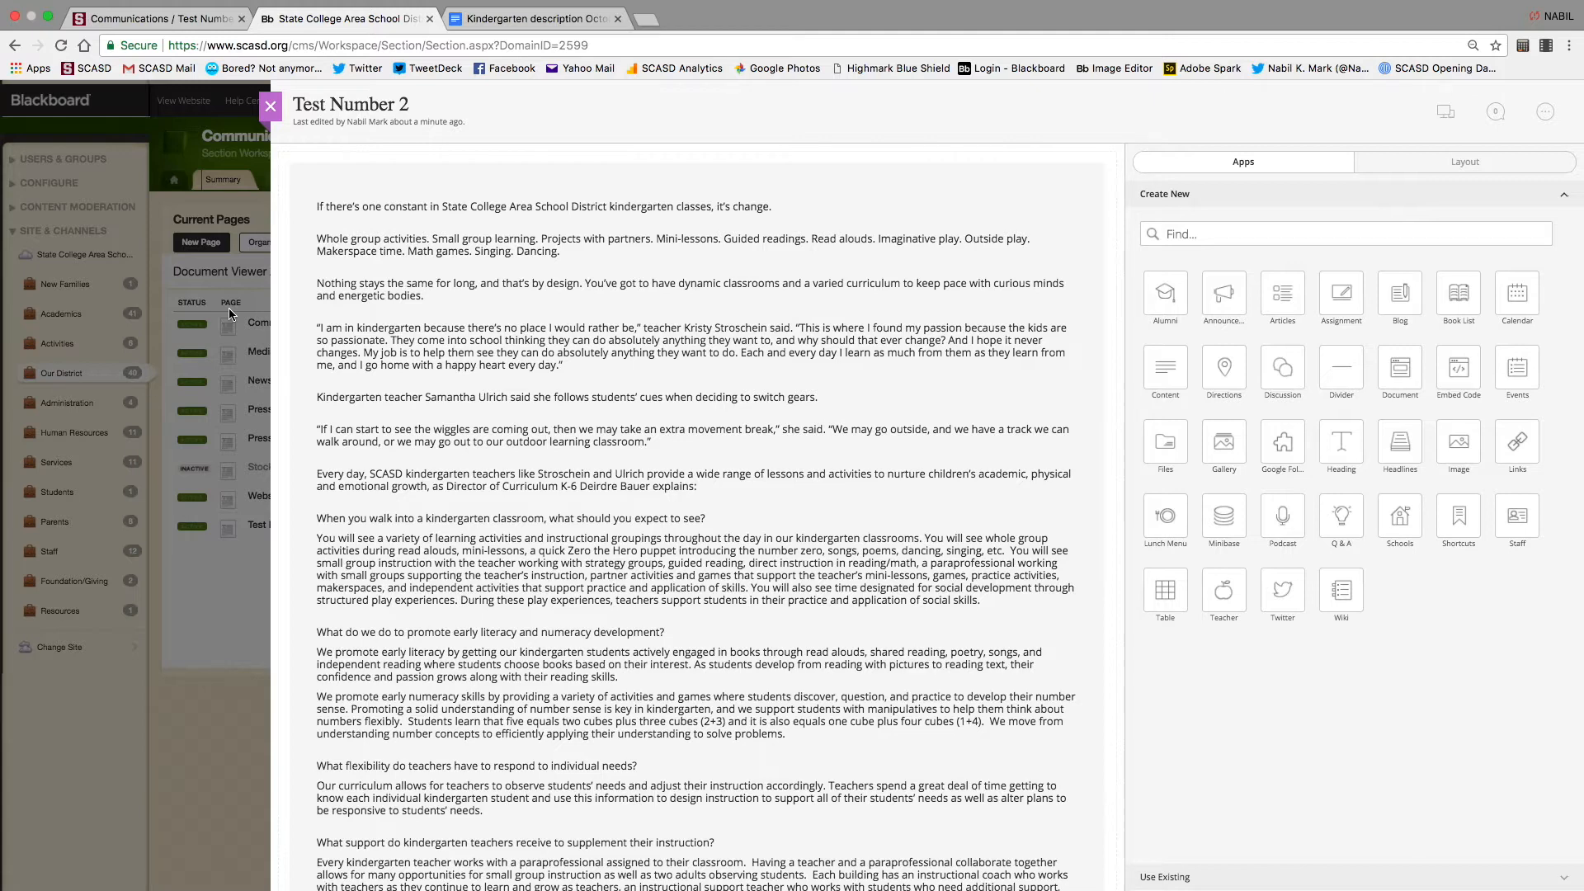
click(697, 212)
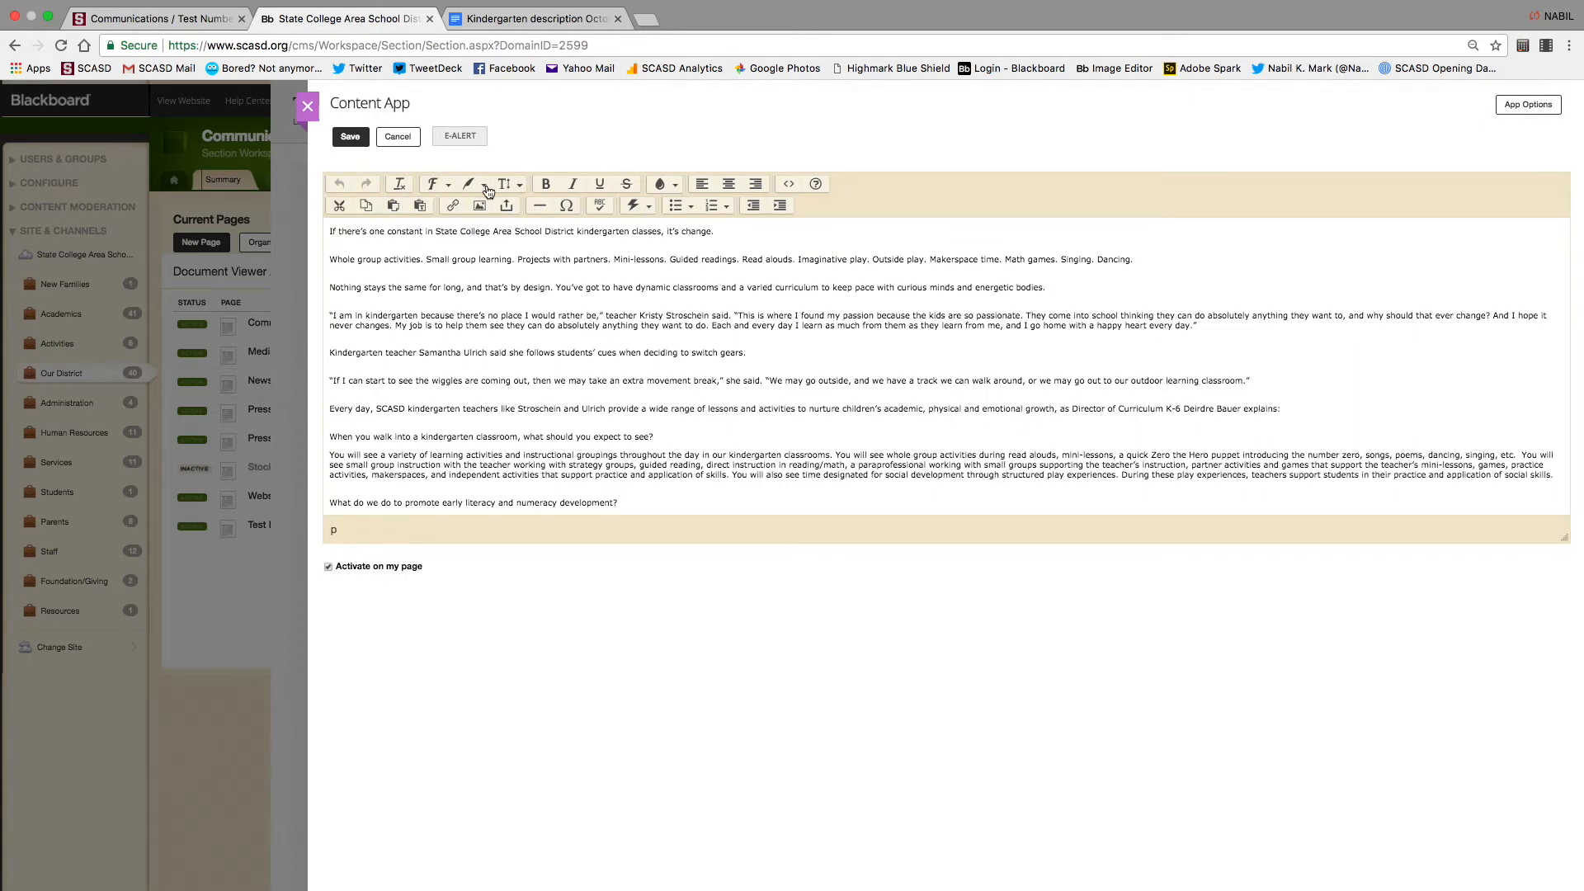
Apply the Title style to the first paragraph and the Subtitle style to the second
click(450, 186)
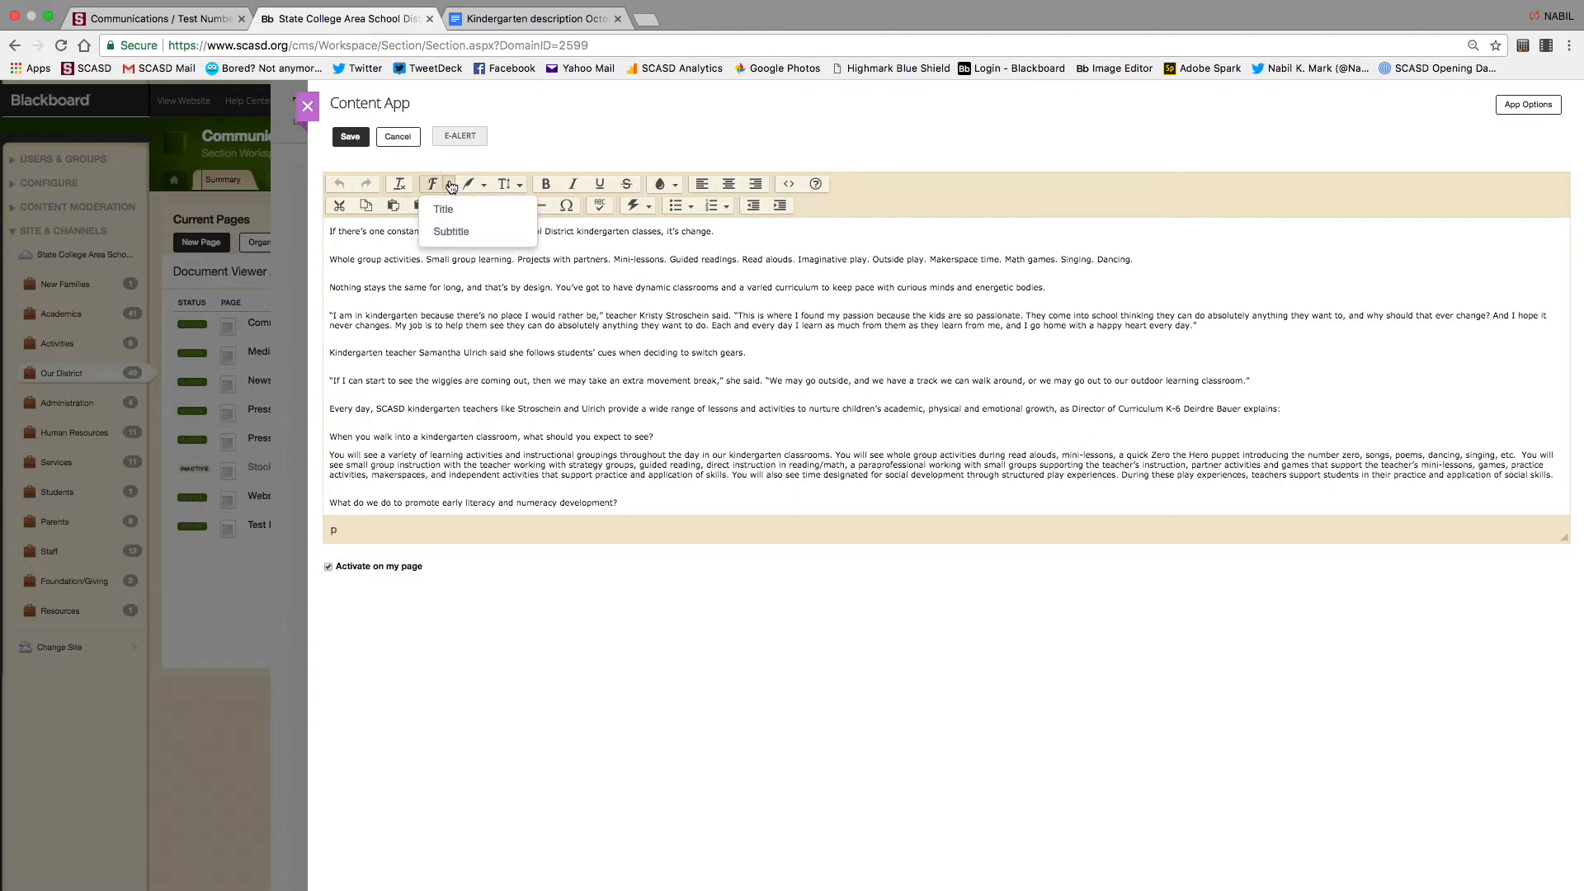
click(724, 238)
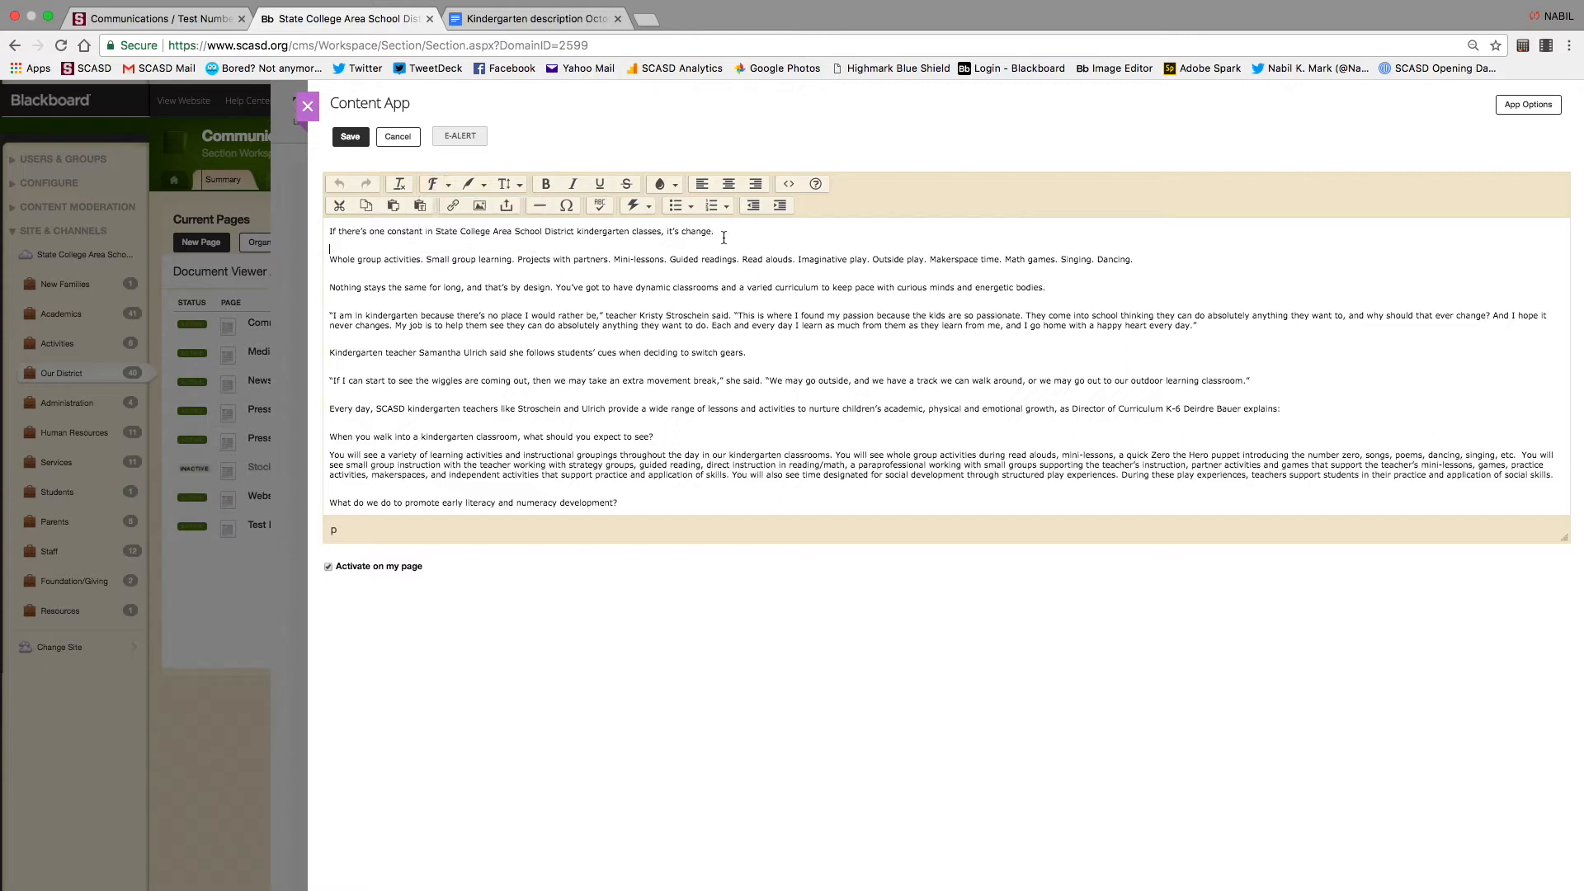
drag(724, 238, 345, 229)
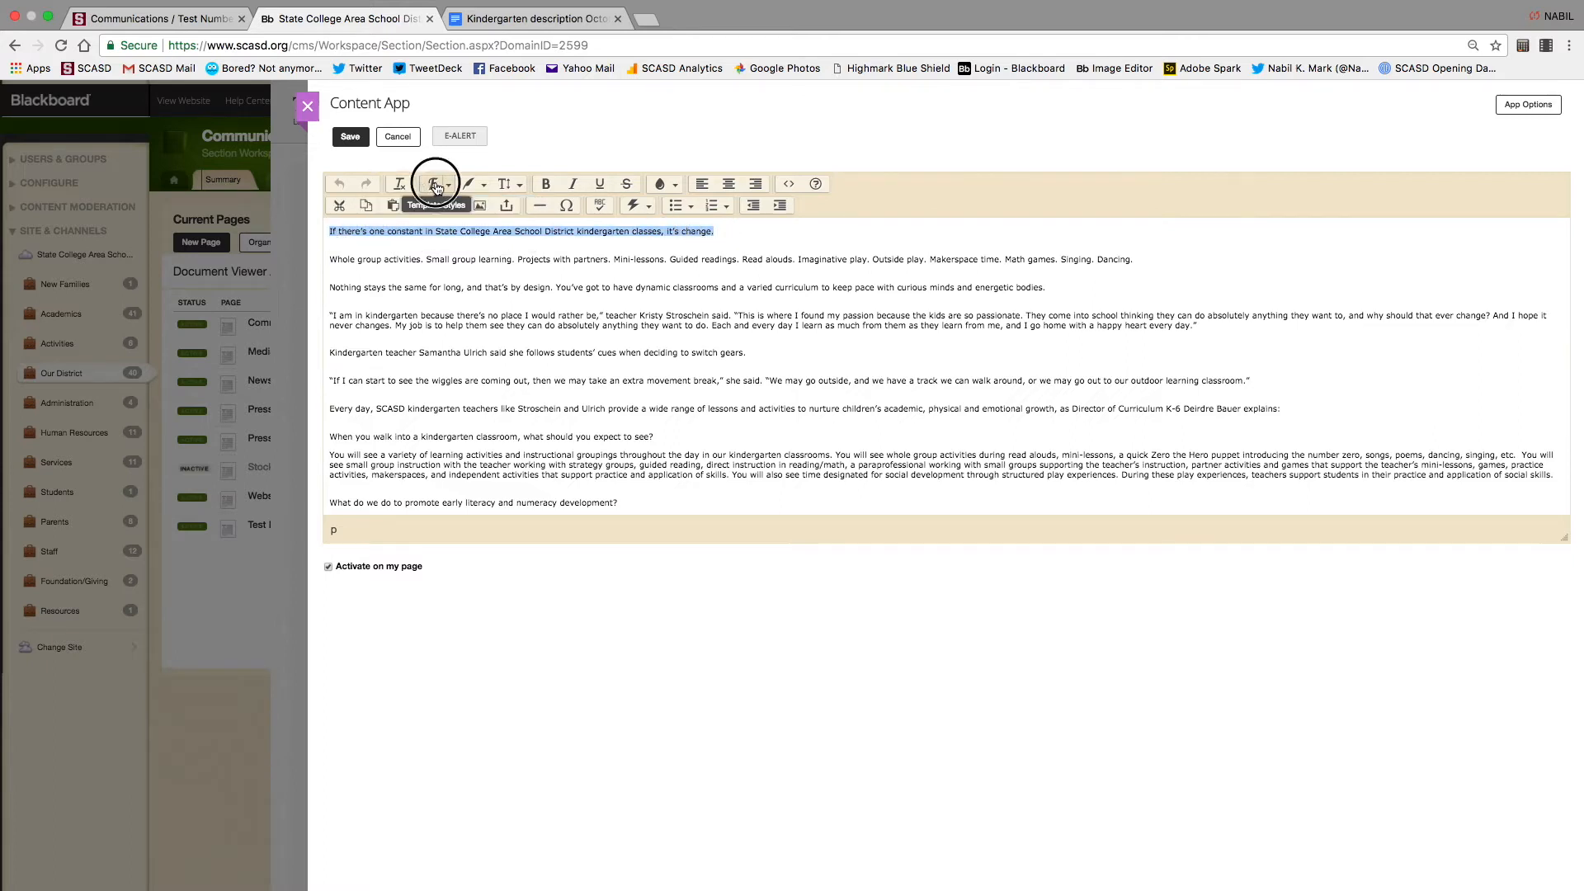
click(432, 183)
click(464, 217)
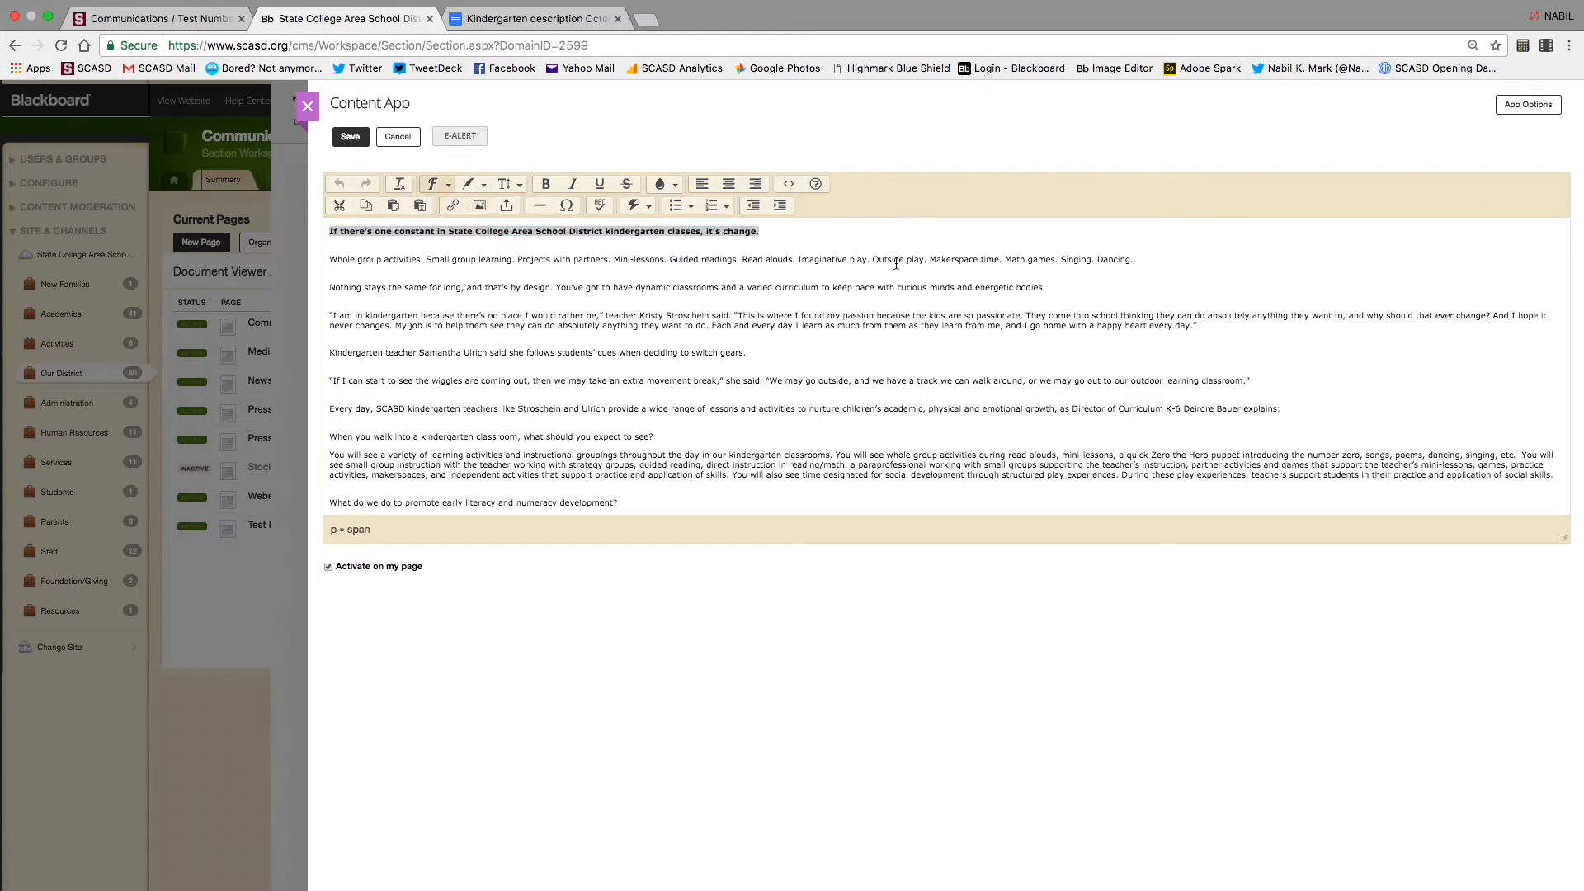
drag(1146, 262, 323, 265)
click(432, 183)
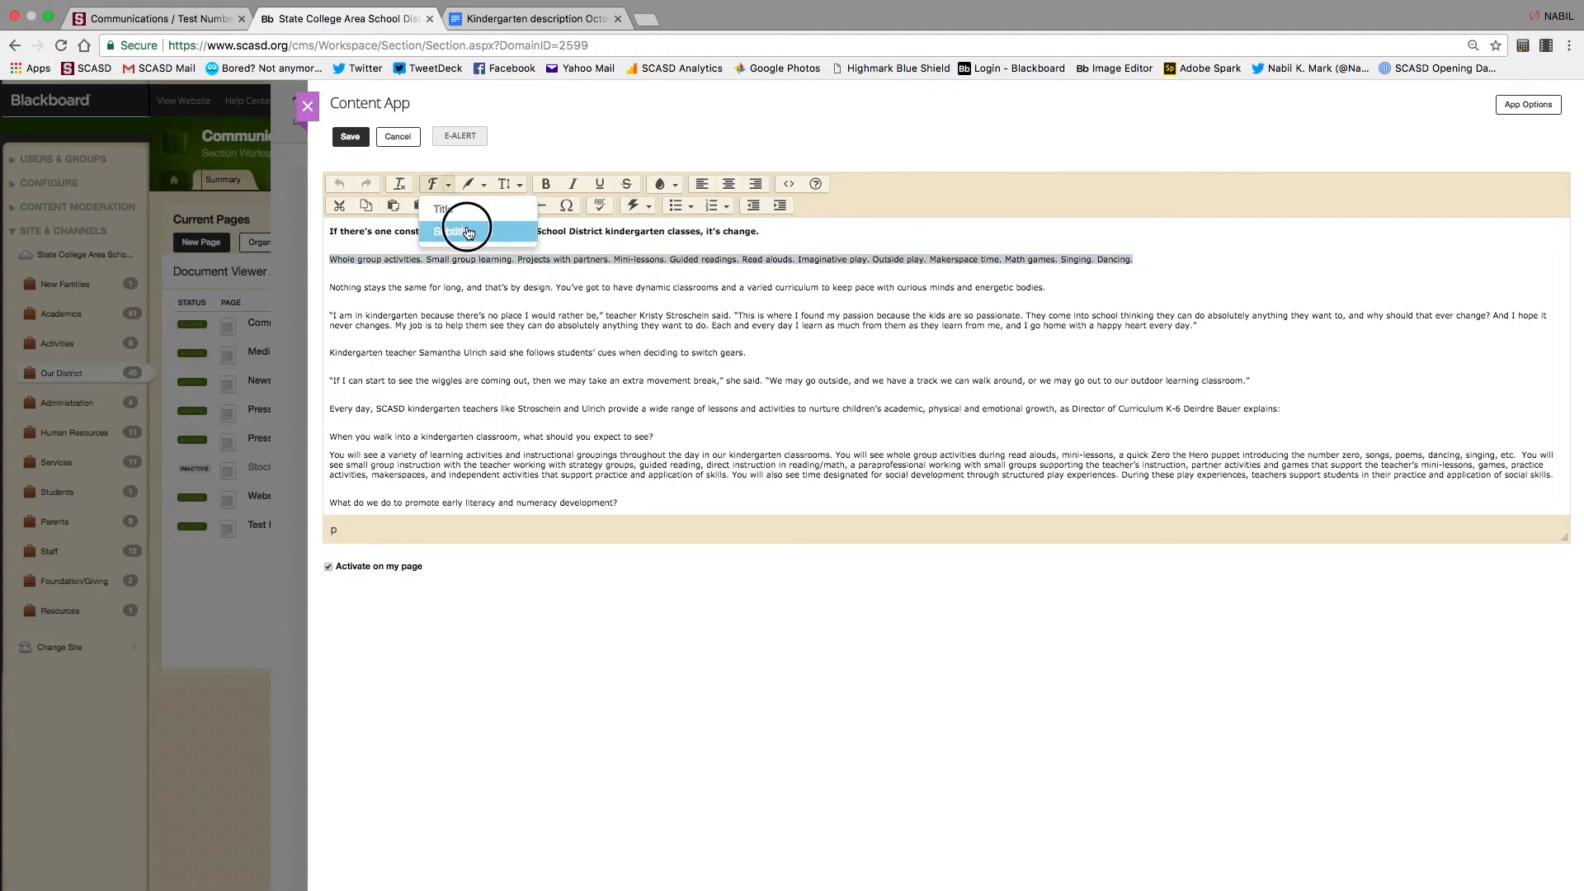
click(464, 228)
click(600, 341)
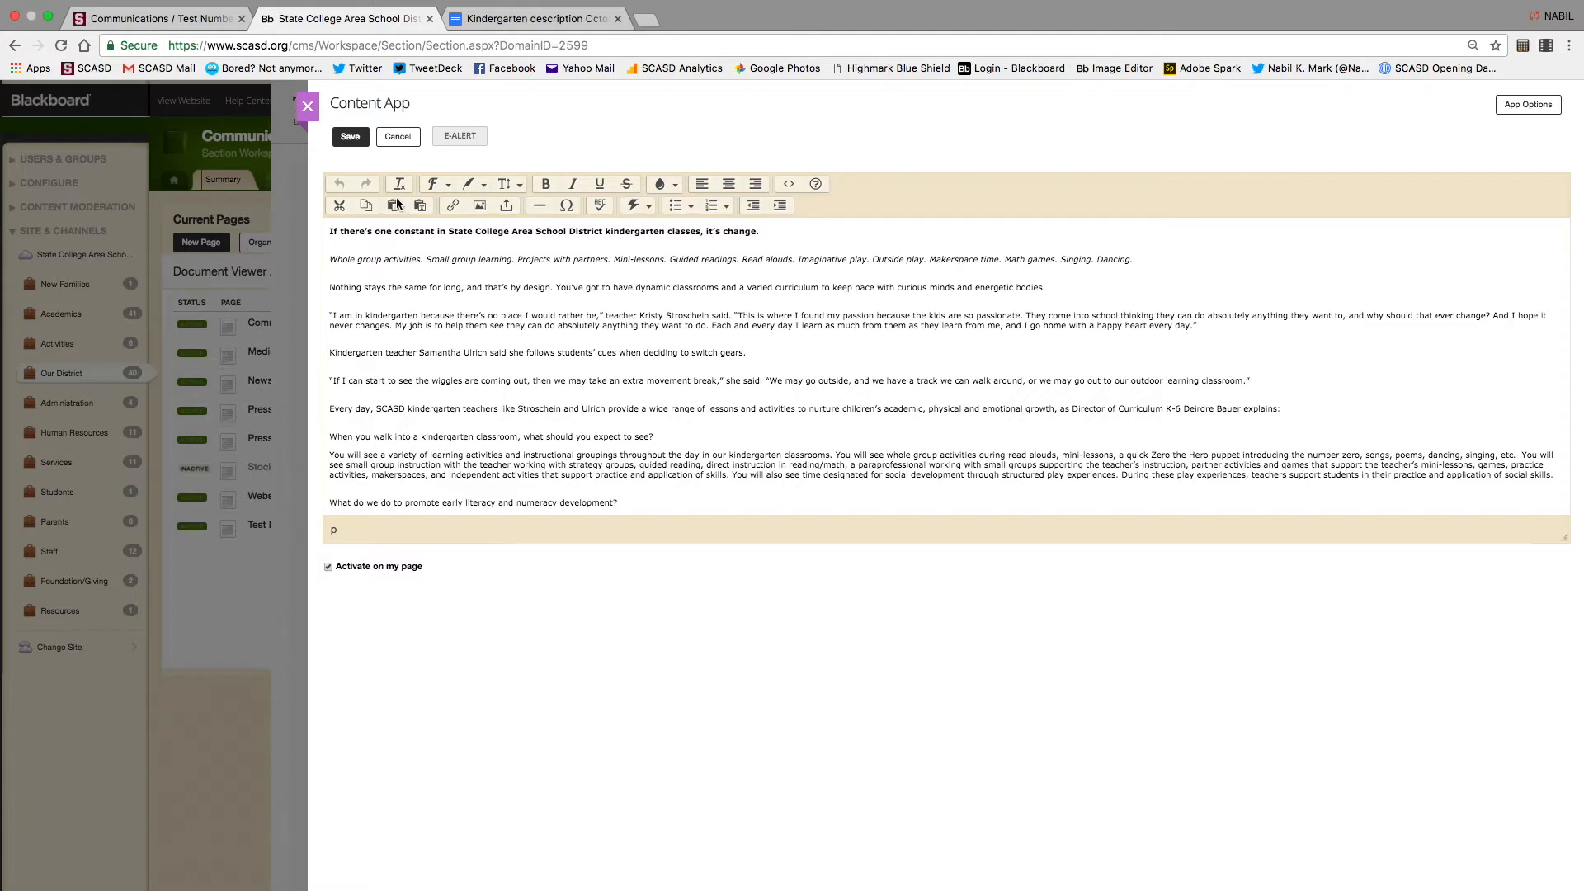
Try a large heading style on the opening sentence, then revert it to small bold text
click(444, 192)
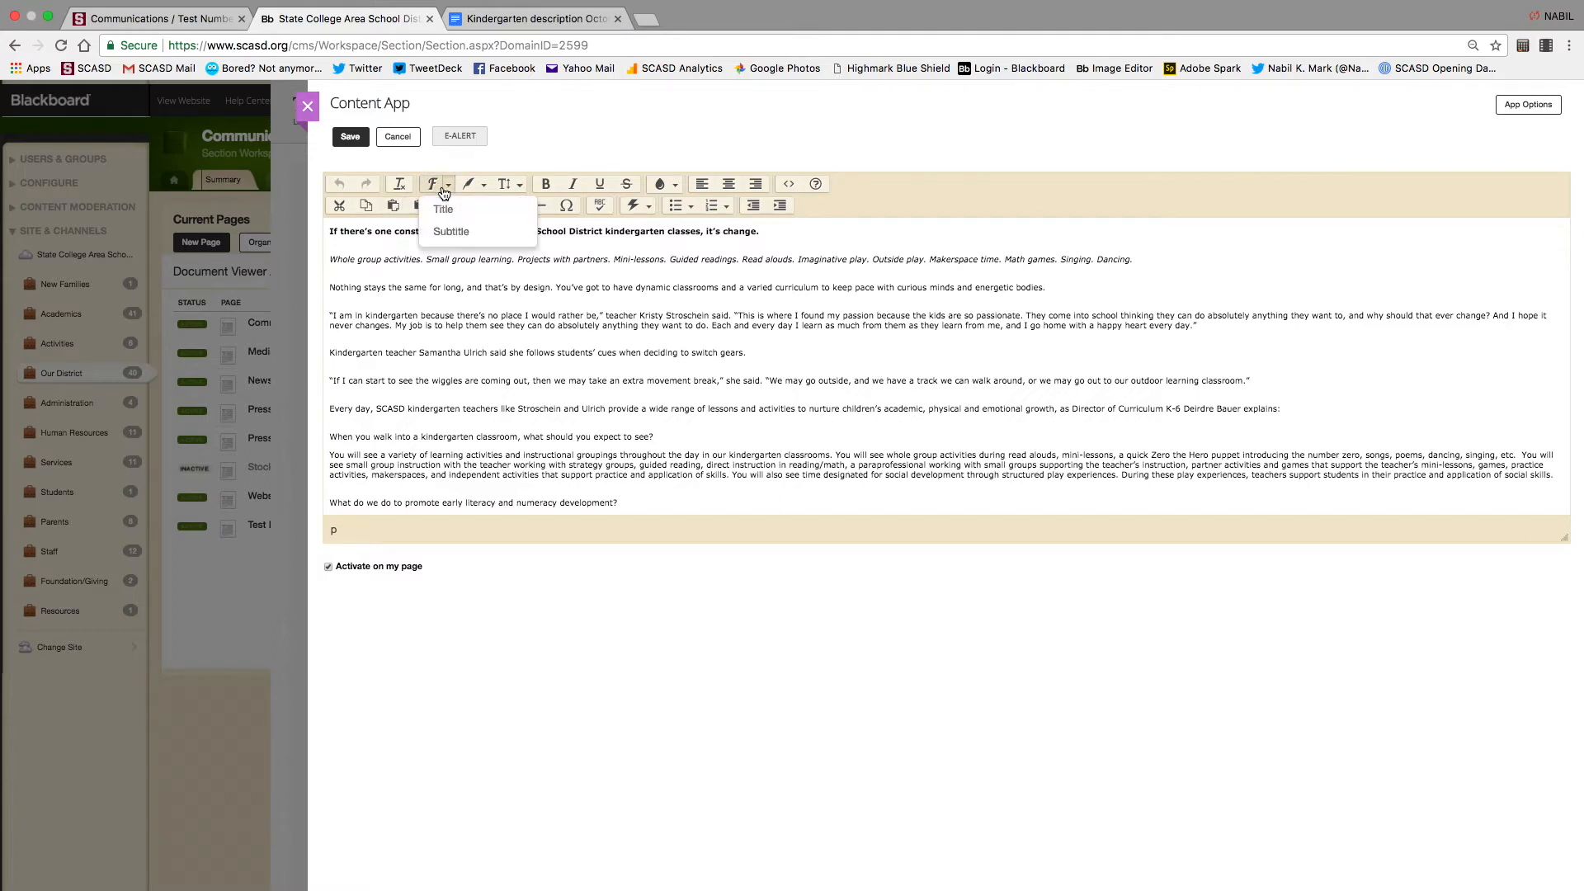
click(489, 190)
click(490, 189)
click(490, 190)
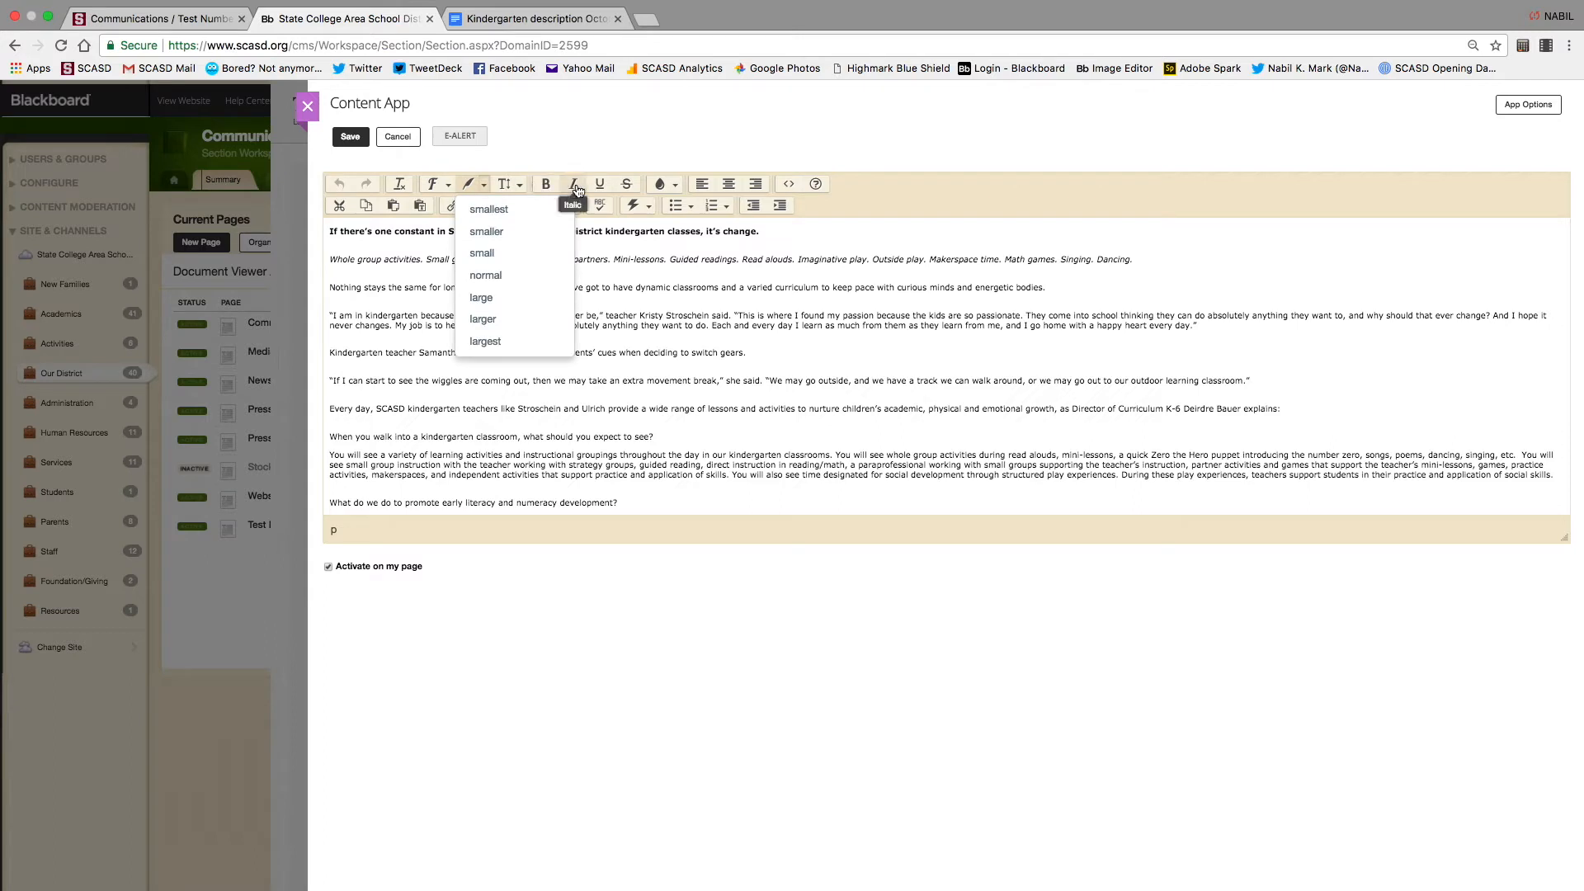
click(614, 322)
drag(771, 234, 329, 232)
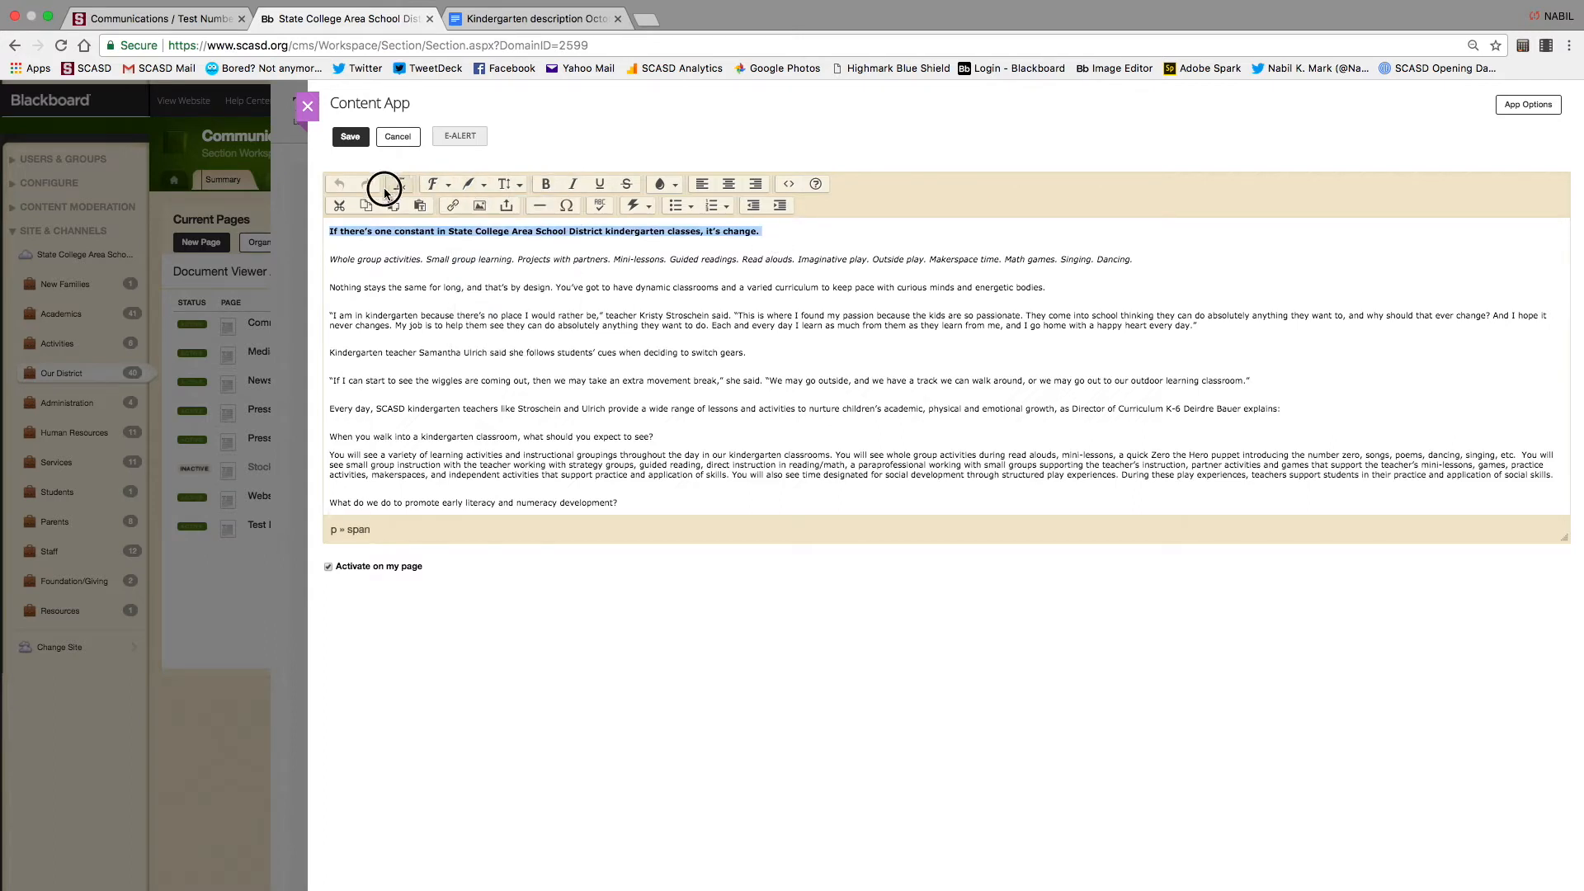
click(485, 190)
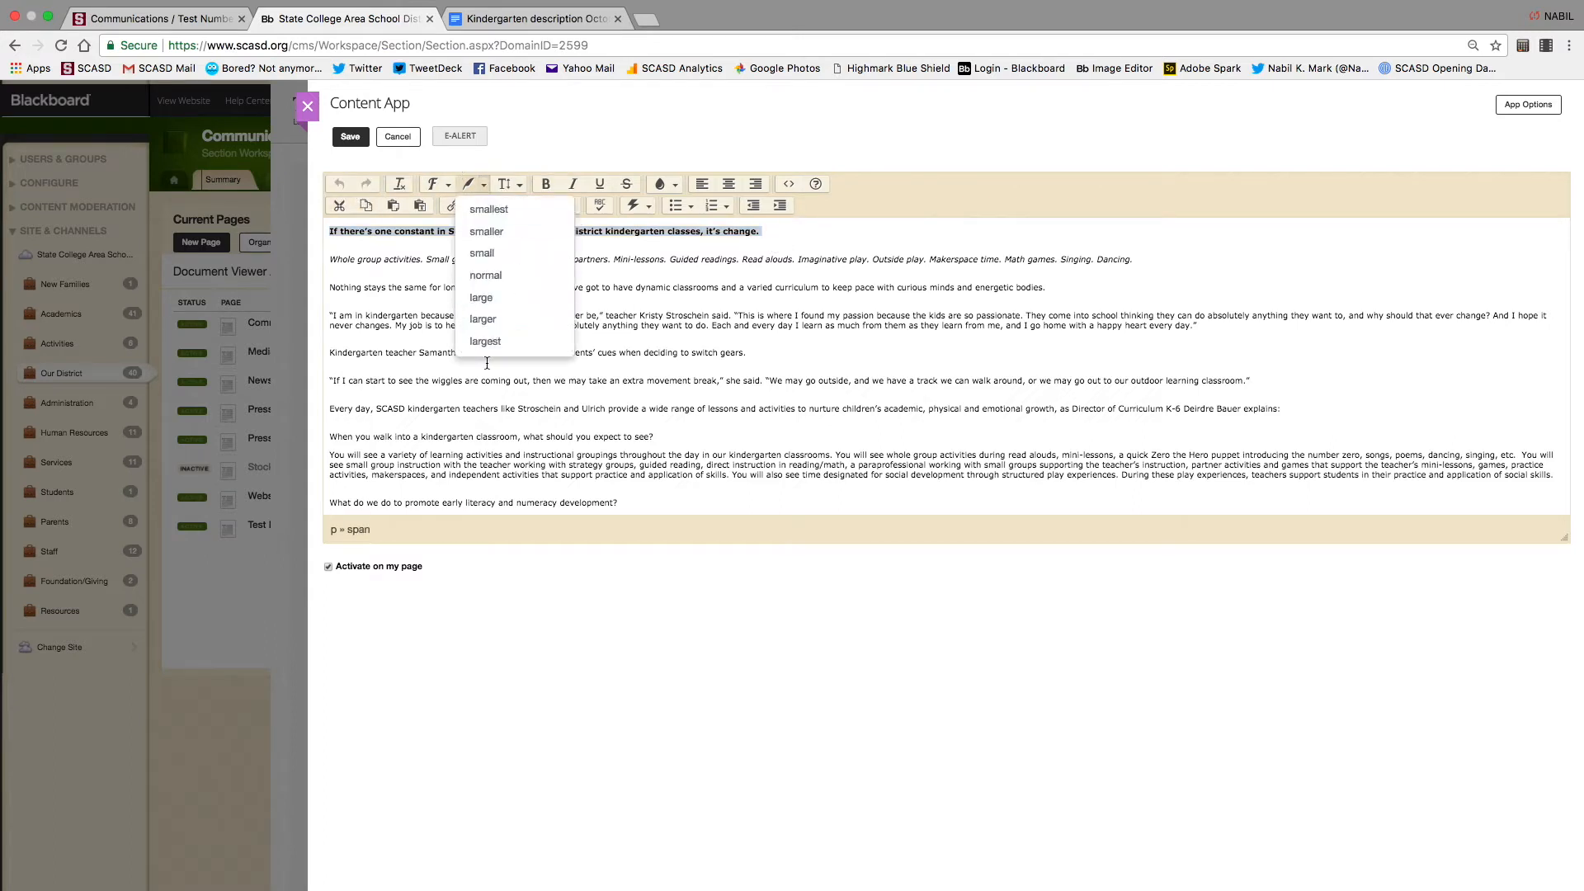
click(492, 349)
click(484, 191)
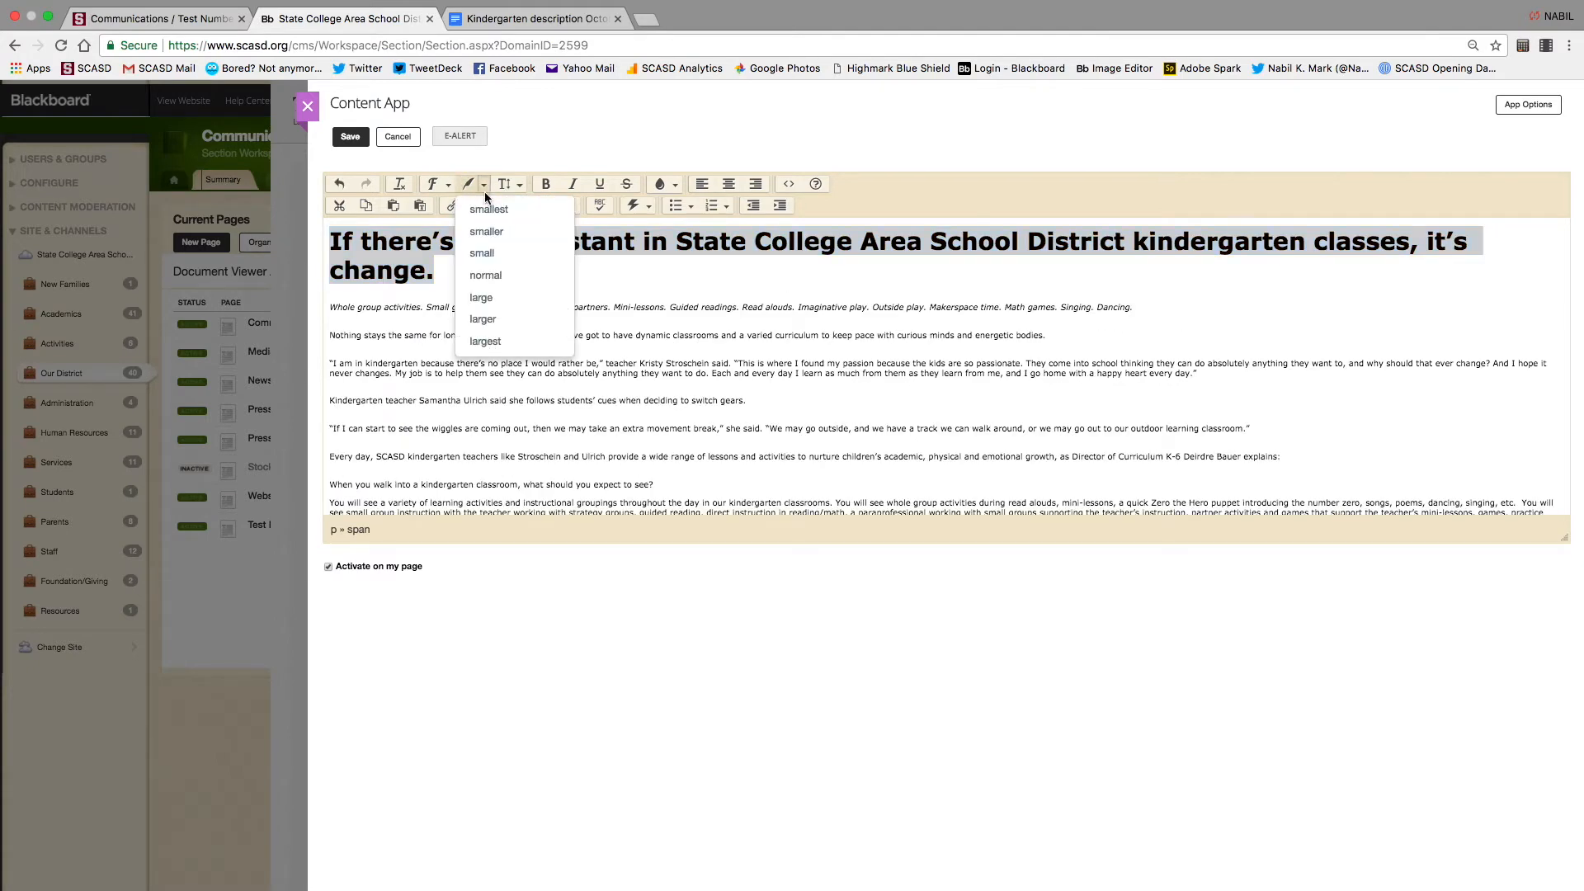
click(505, 211)
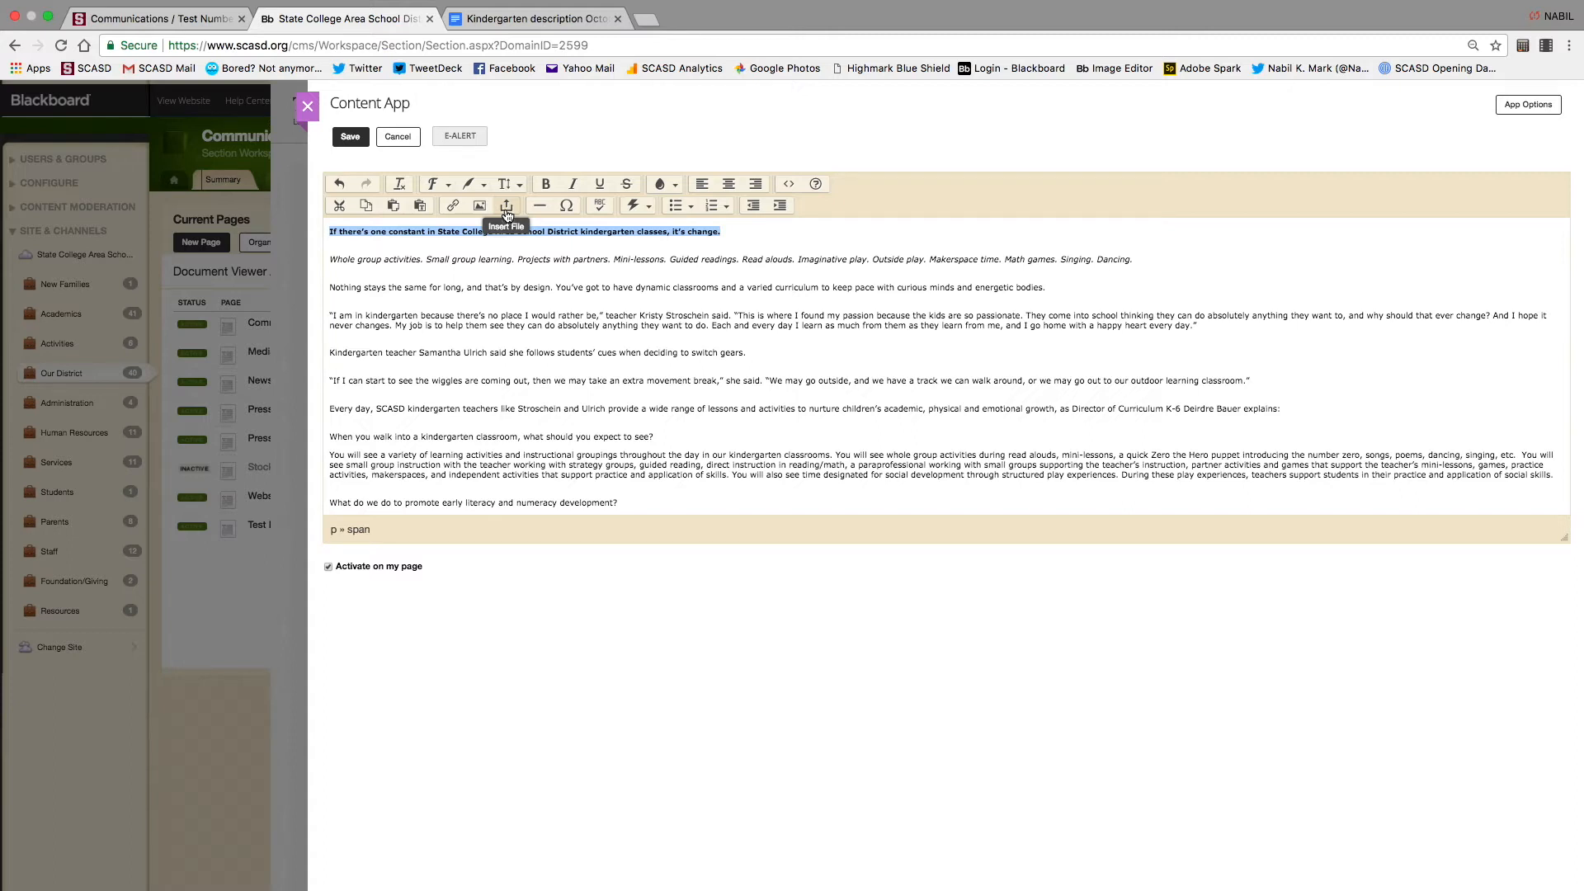
Make the opening sentence a Sub-Title (H2) heading
click(484, 186)
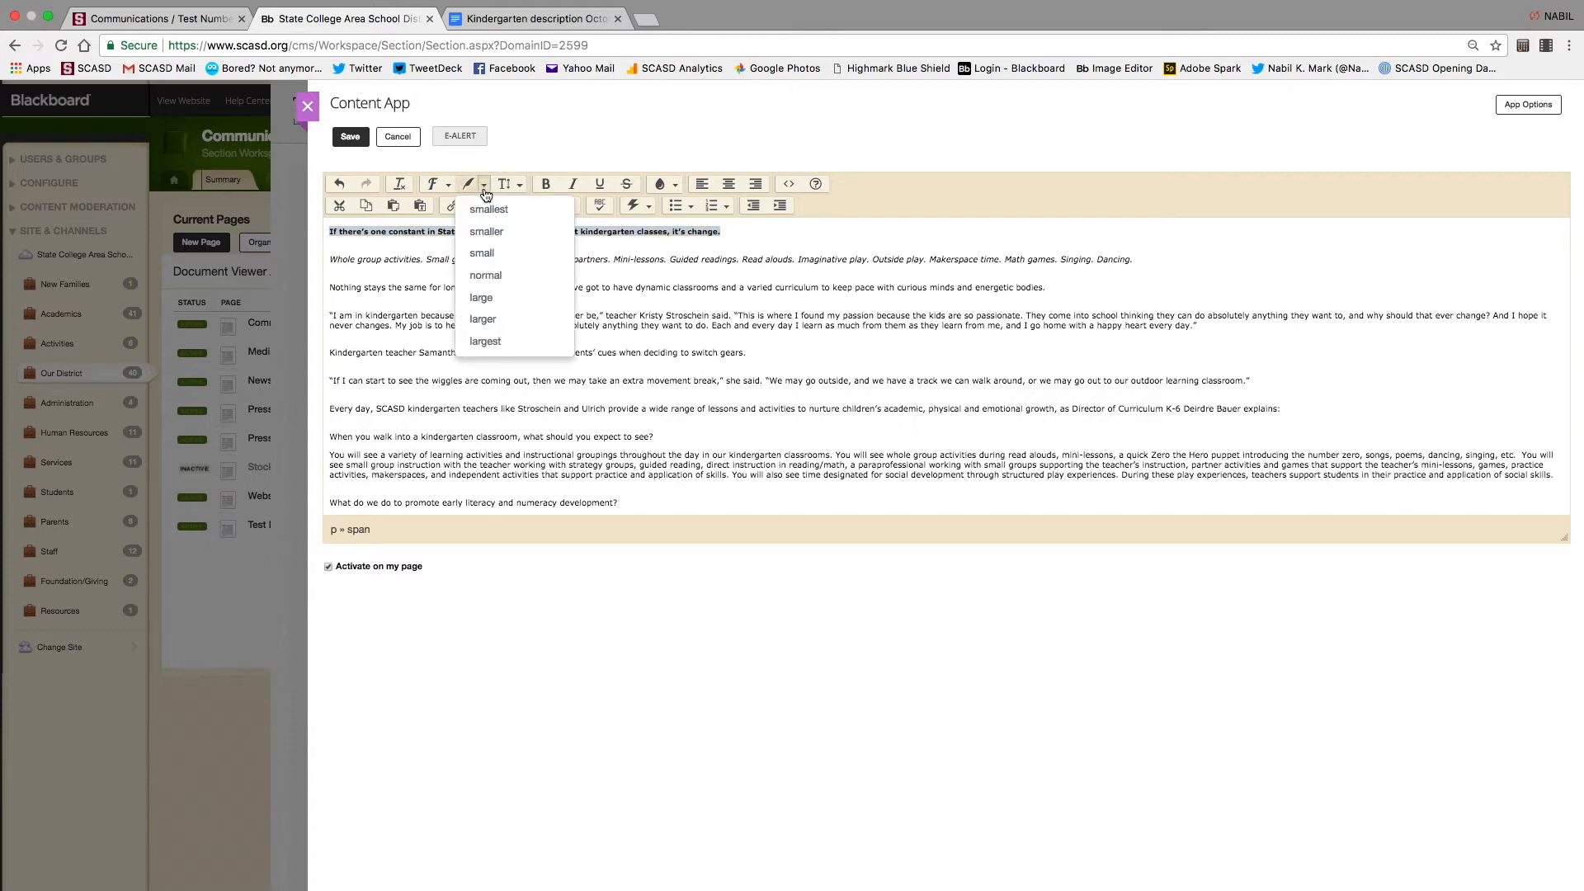
click(485, 189)
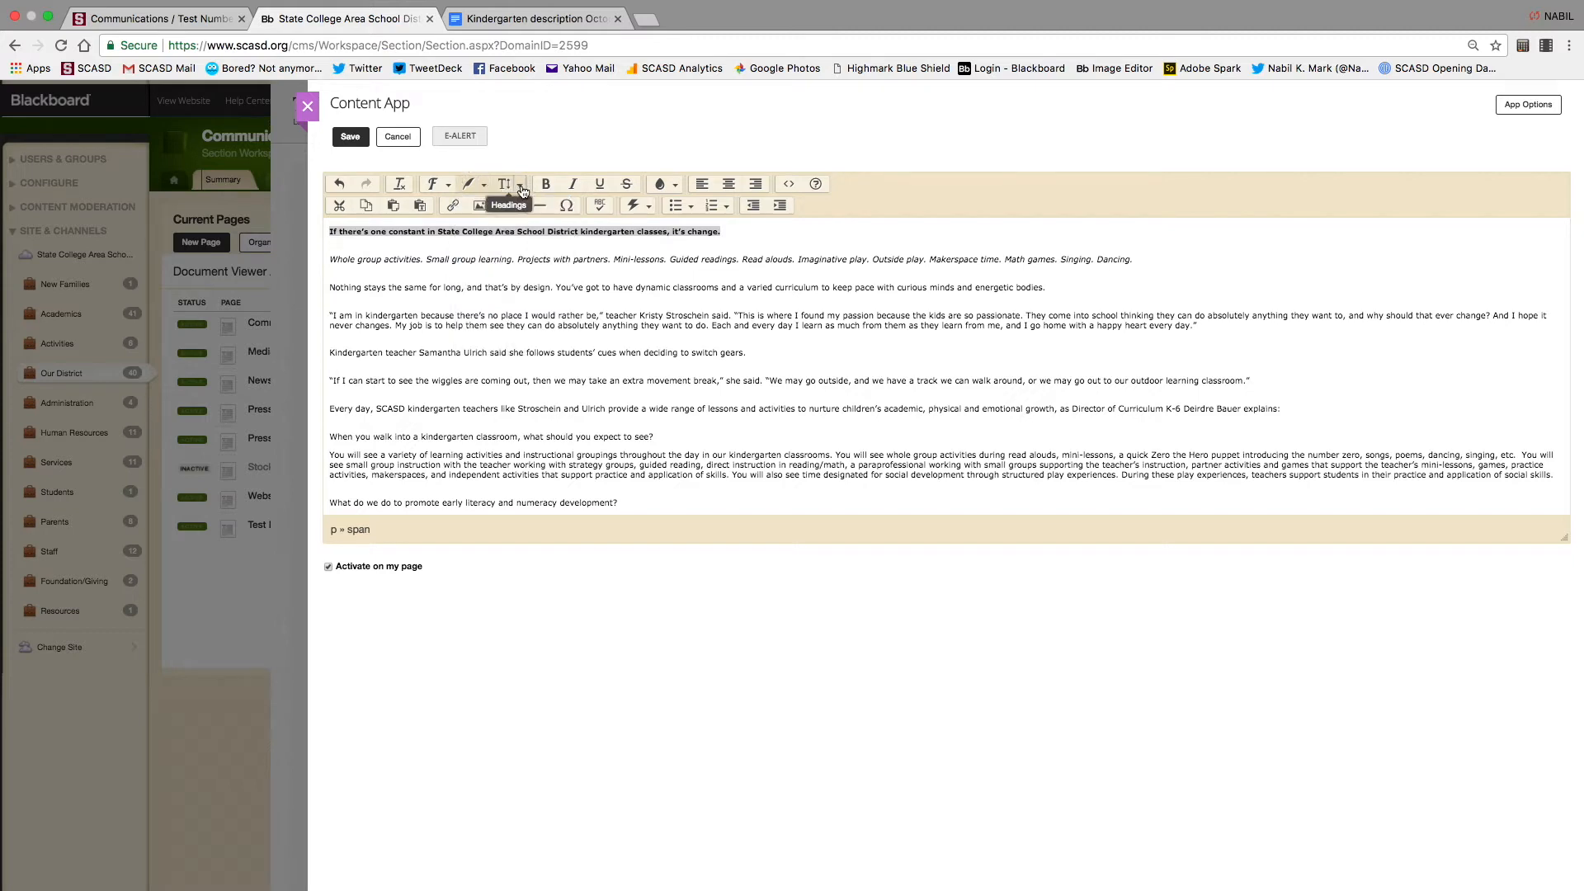
click(520, 185)
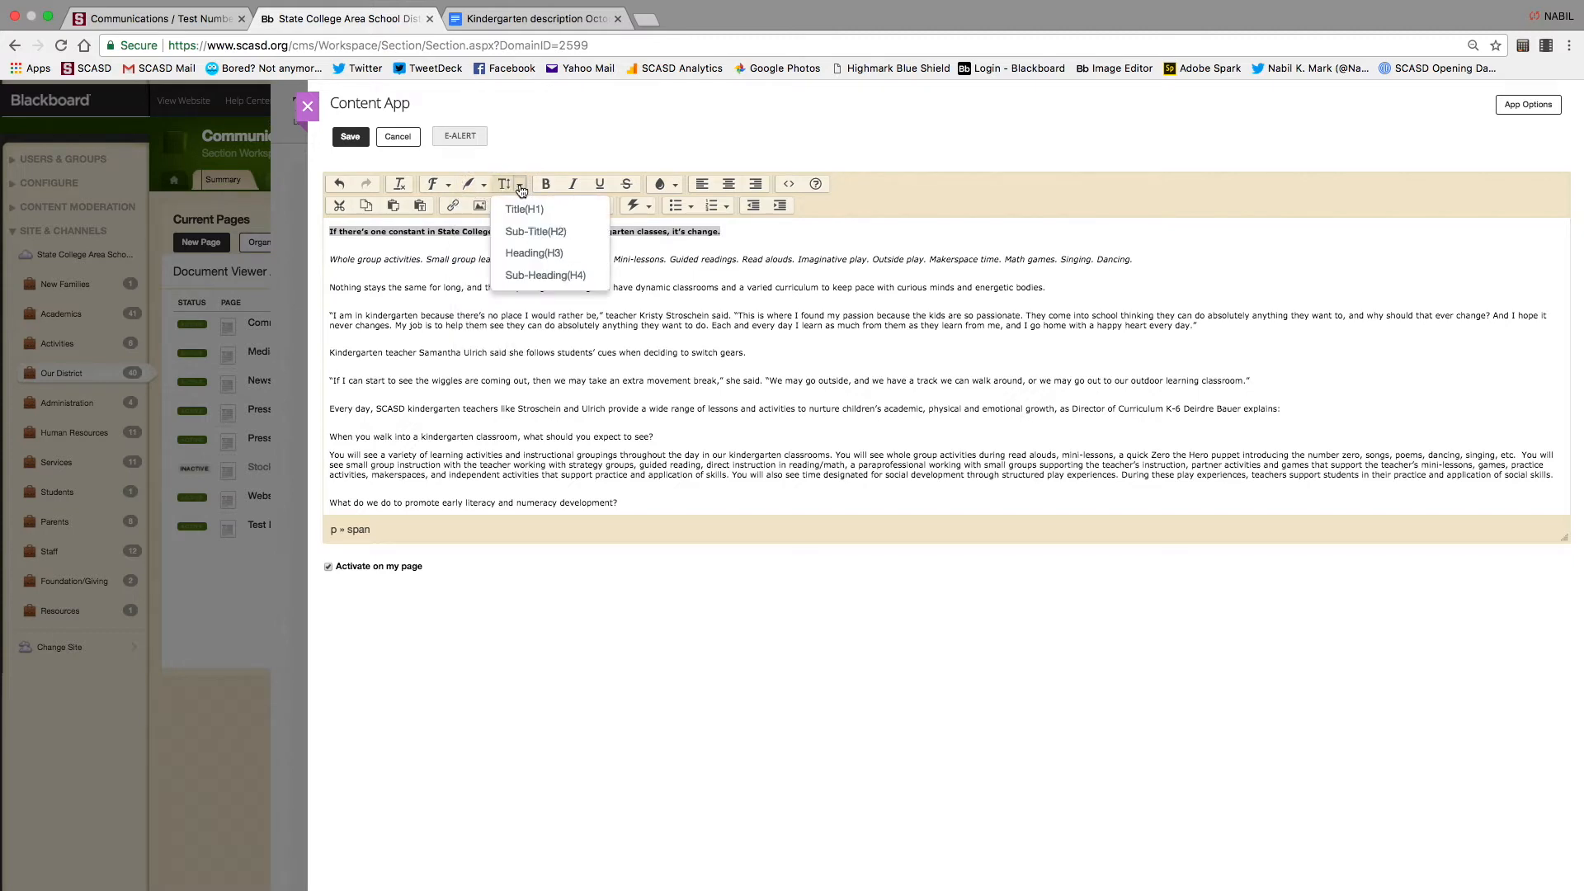
click(784, 262)
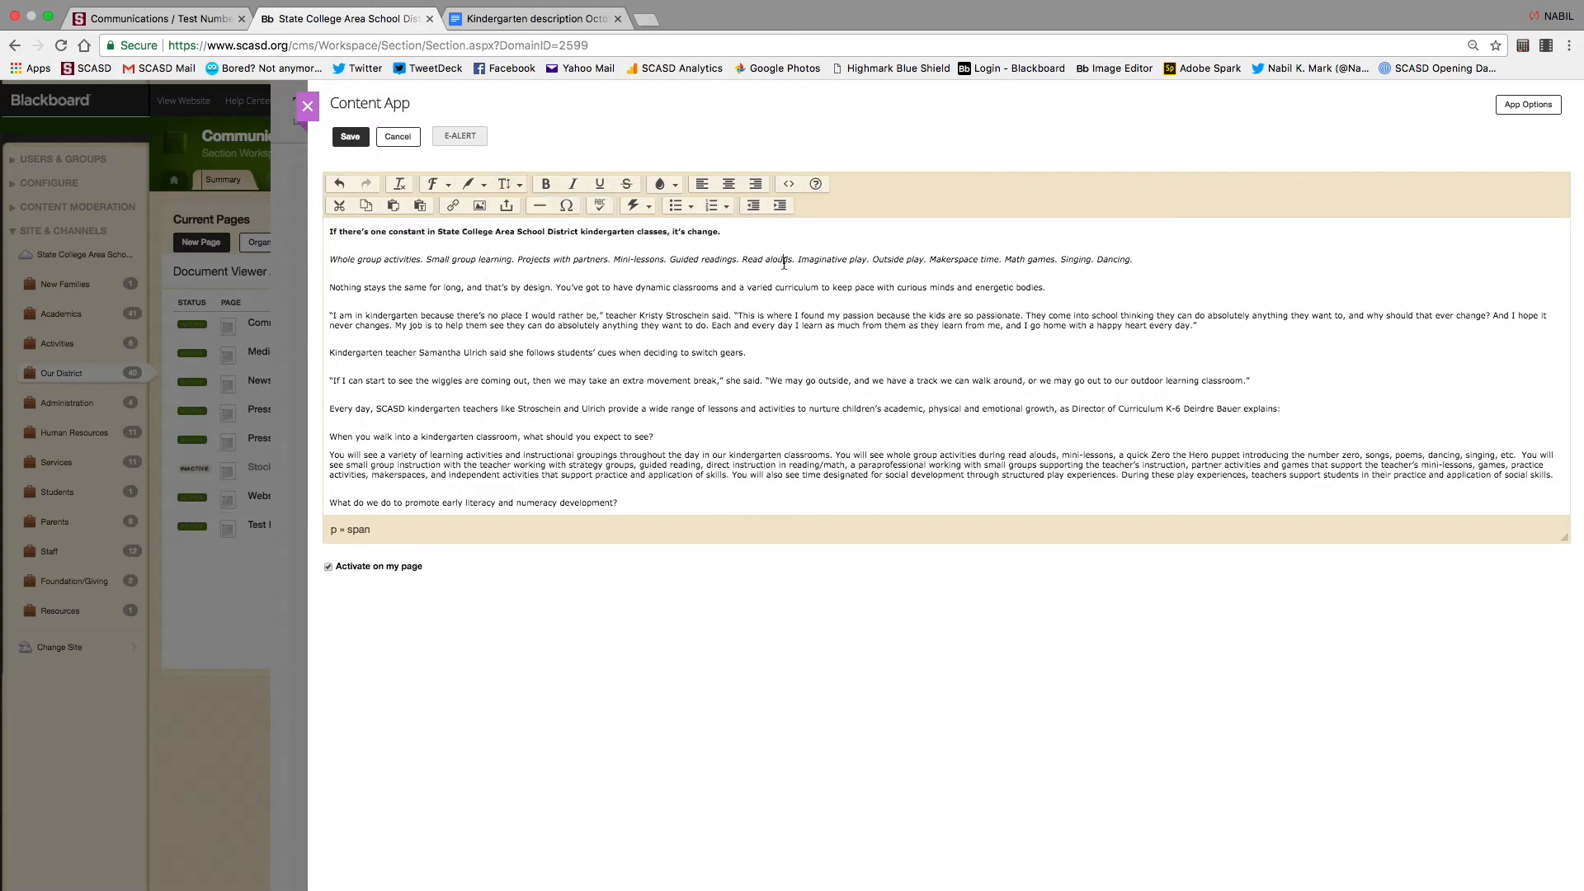
drag(738, 234, 235, 185)
click(520, 186)
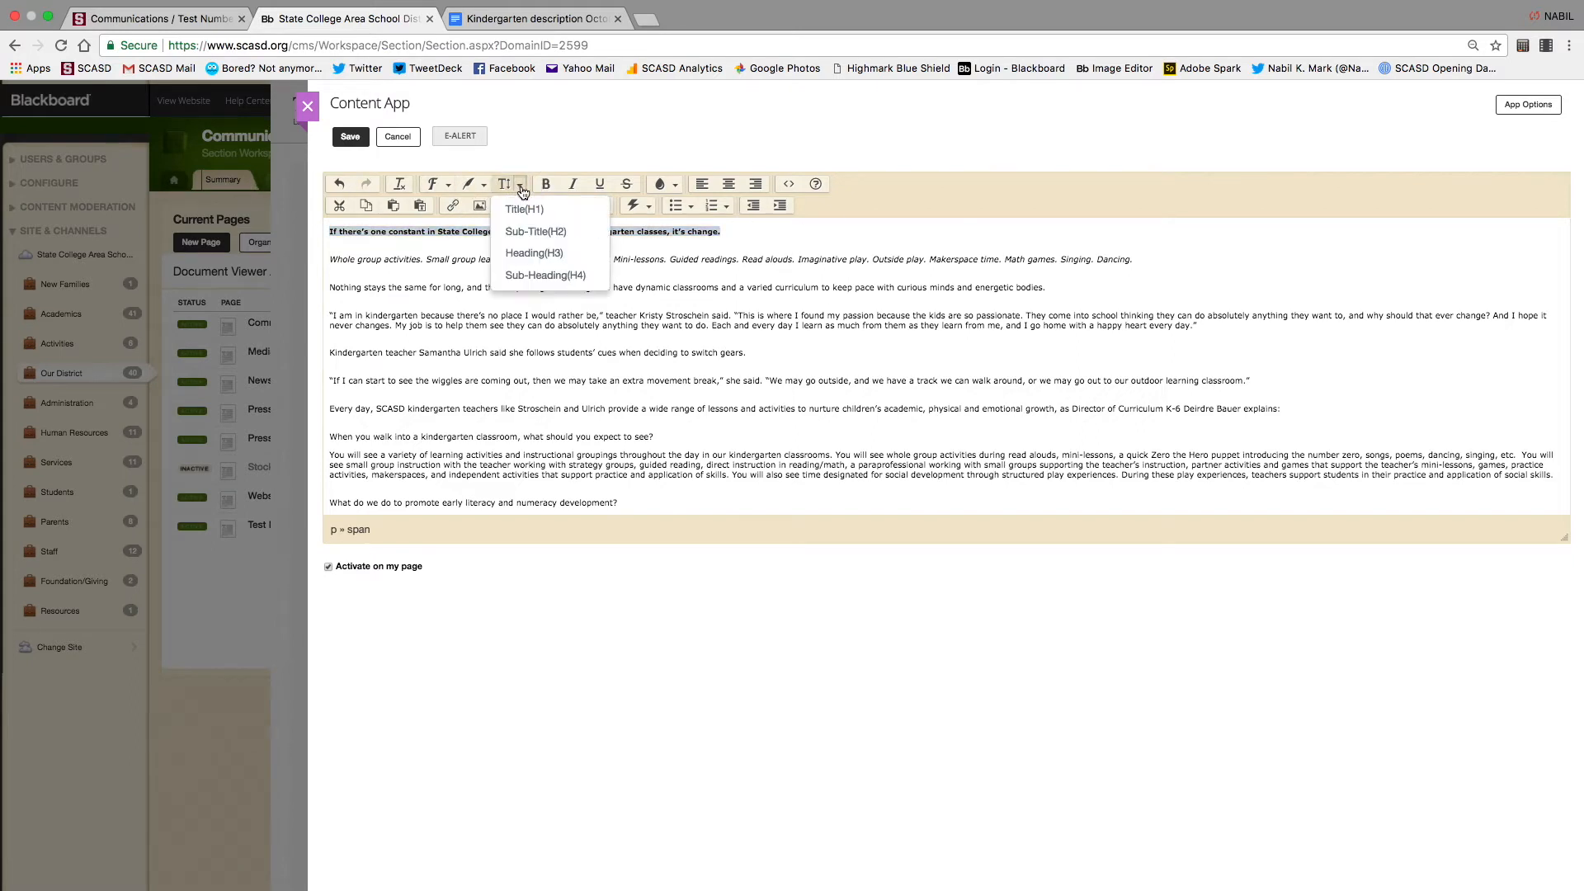
click(538, 231)
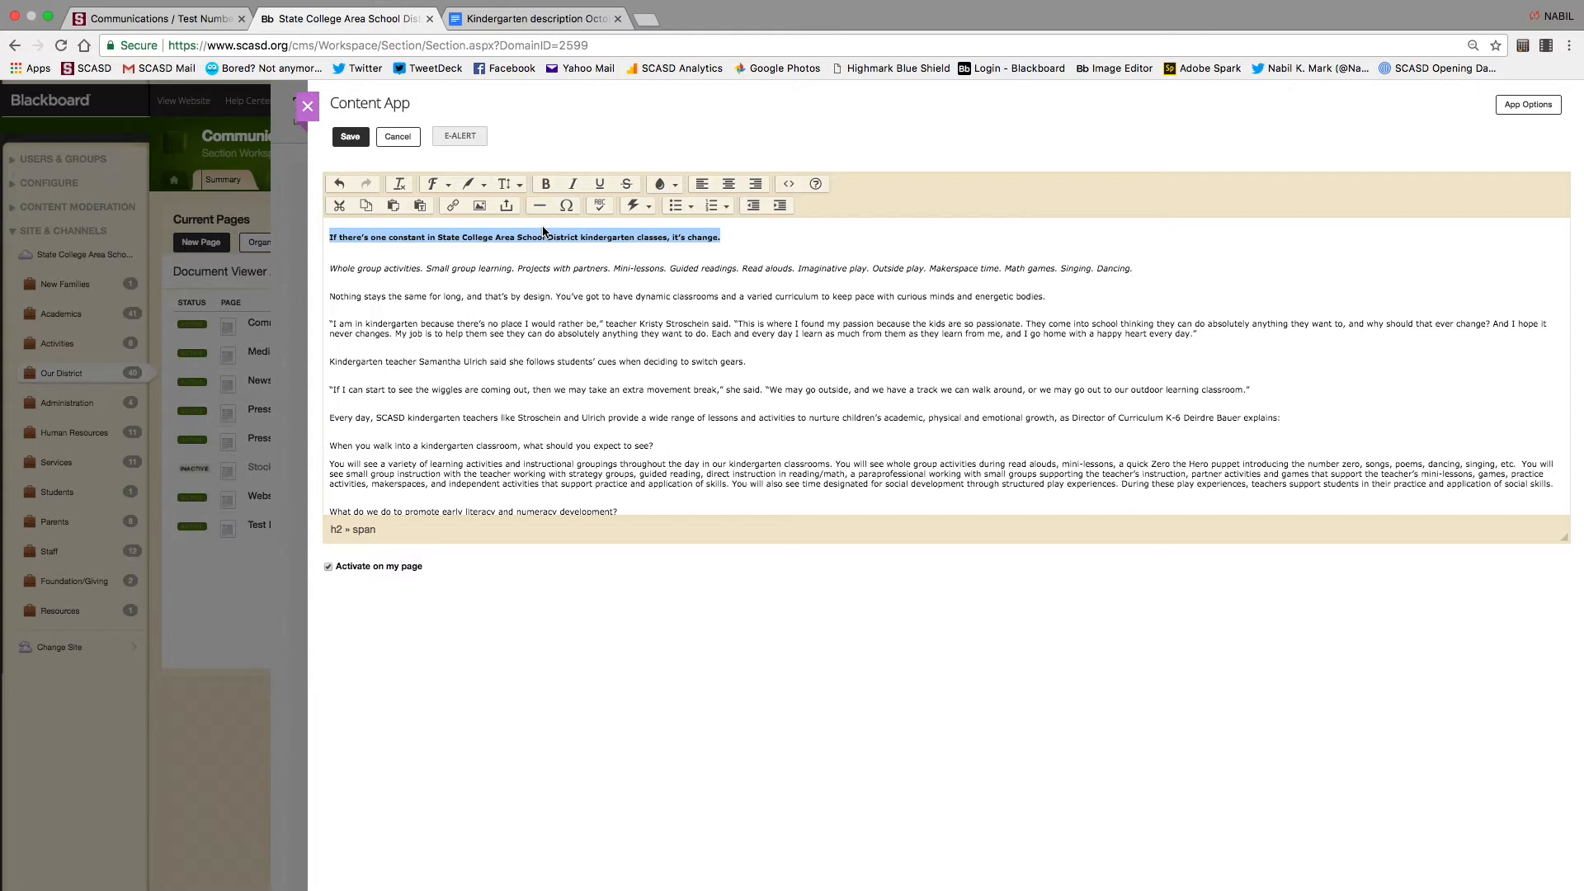
click(649, 276)
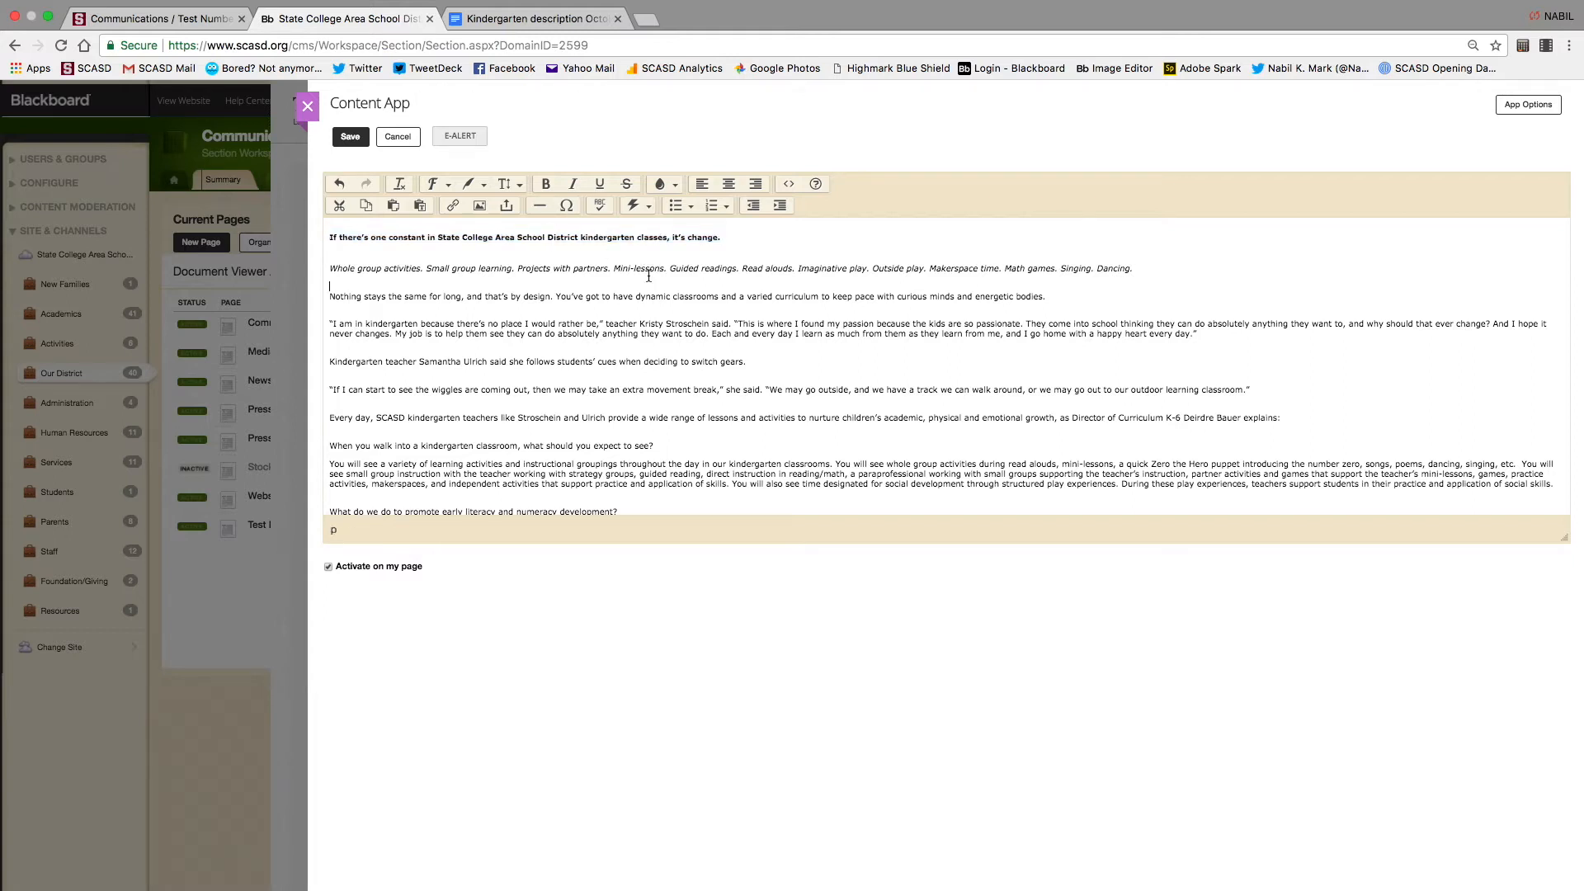
Delete the blank lines above the italic paragraph and above 'Nothing stays the same'
click(330, 271)
key(BackSpace)
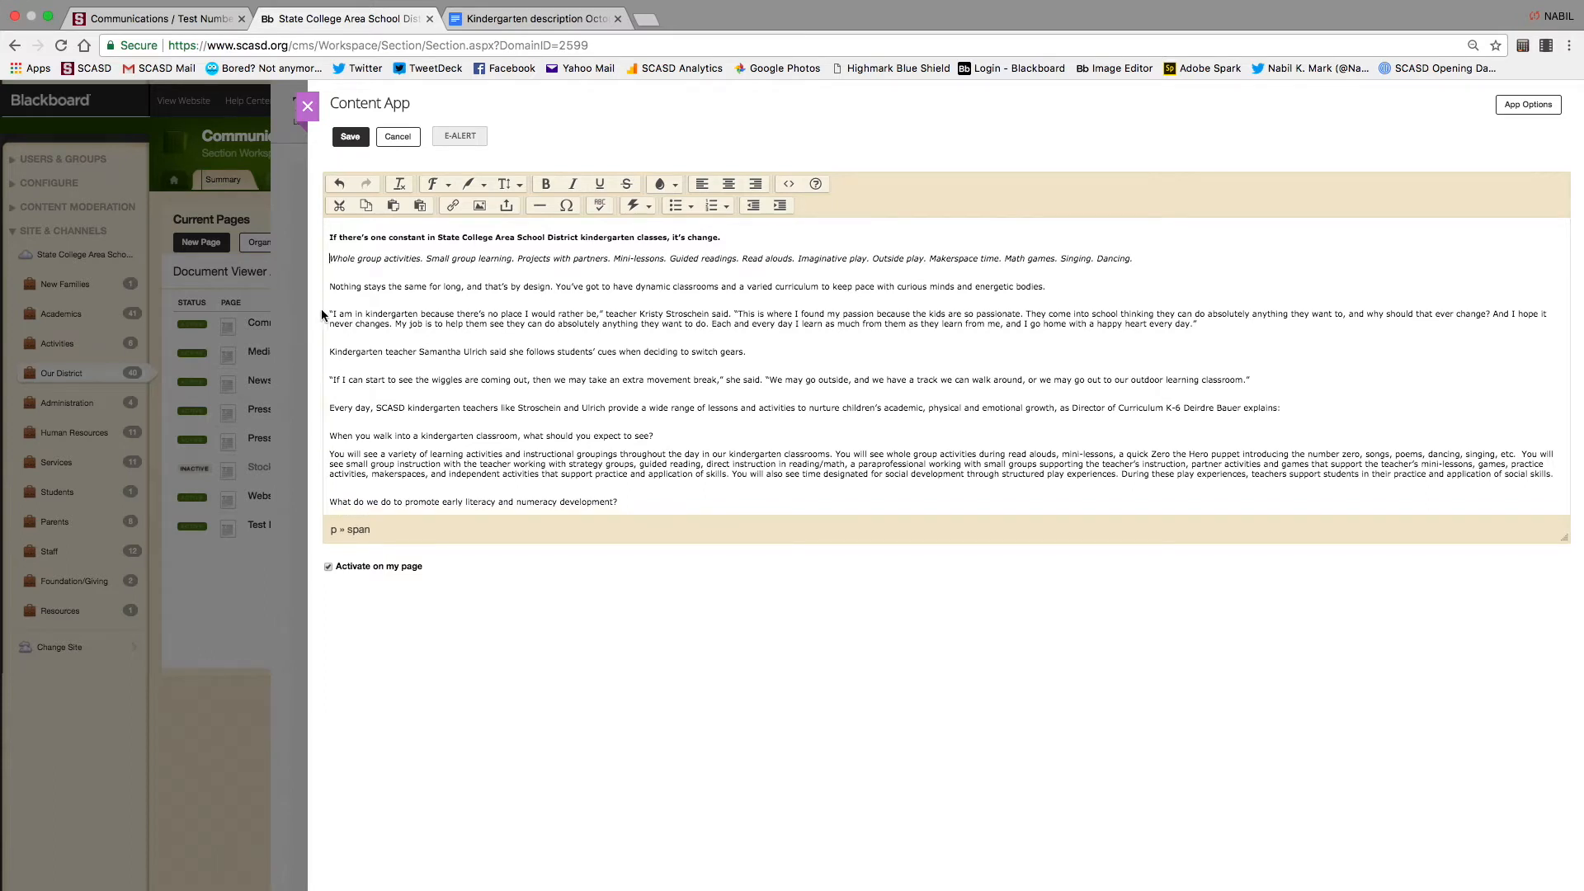
click(330, 288)
key(BackSpace)
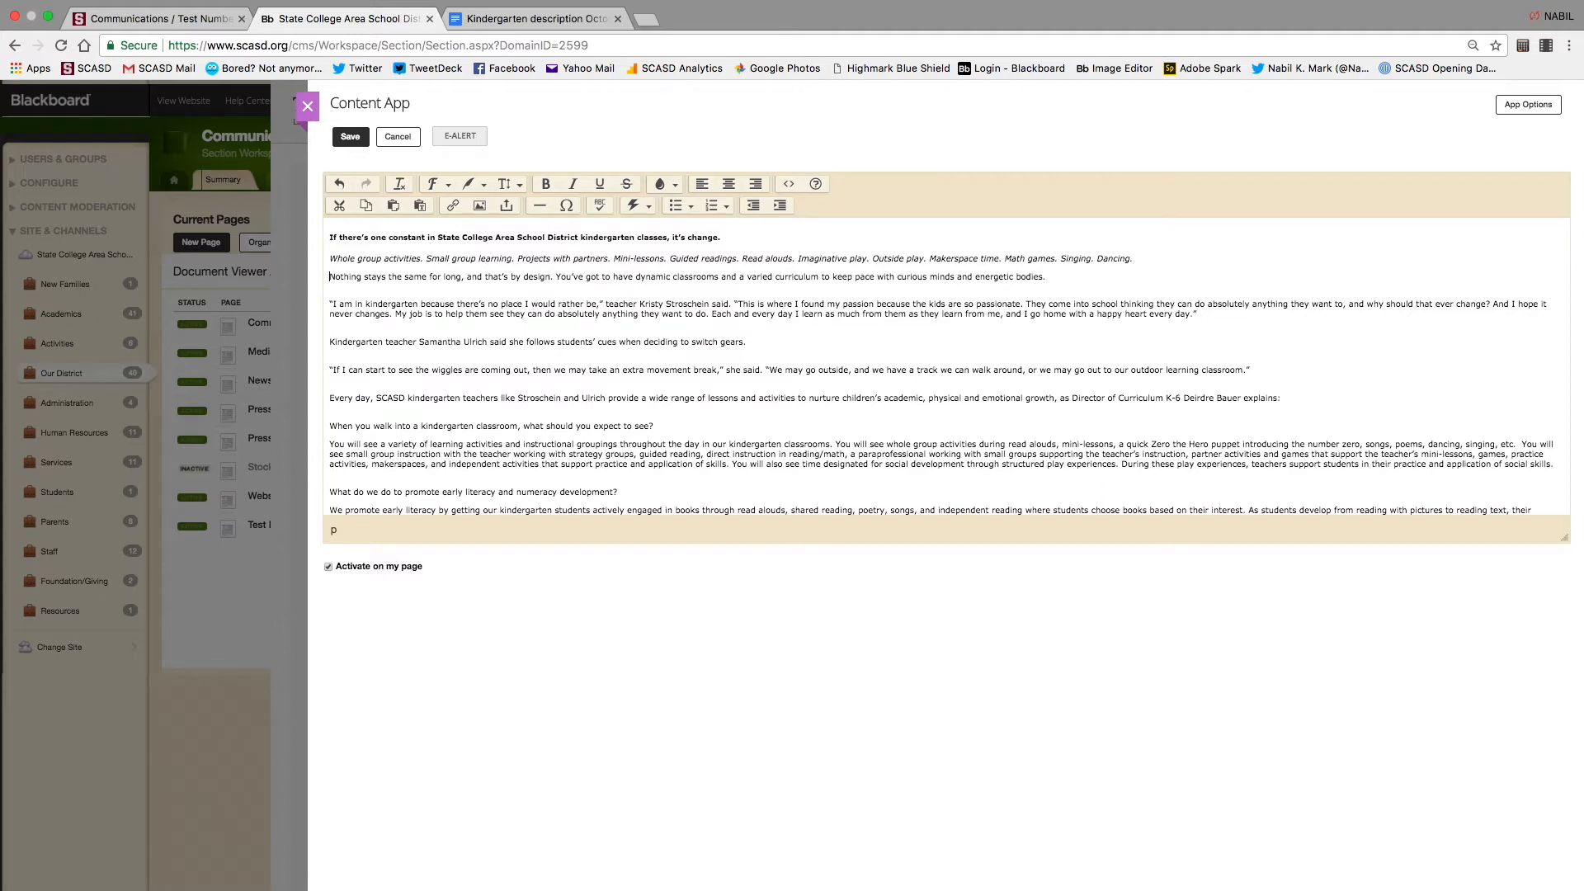
click(157, 24)
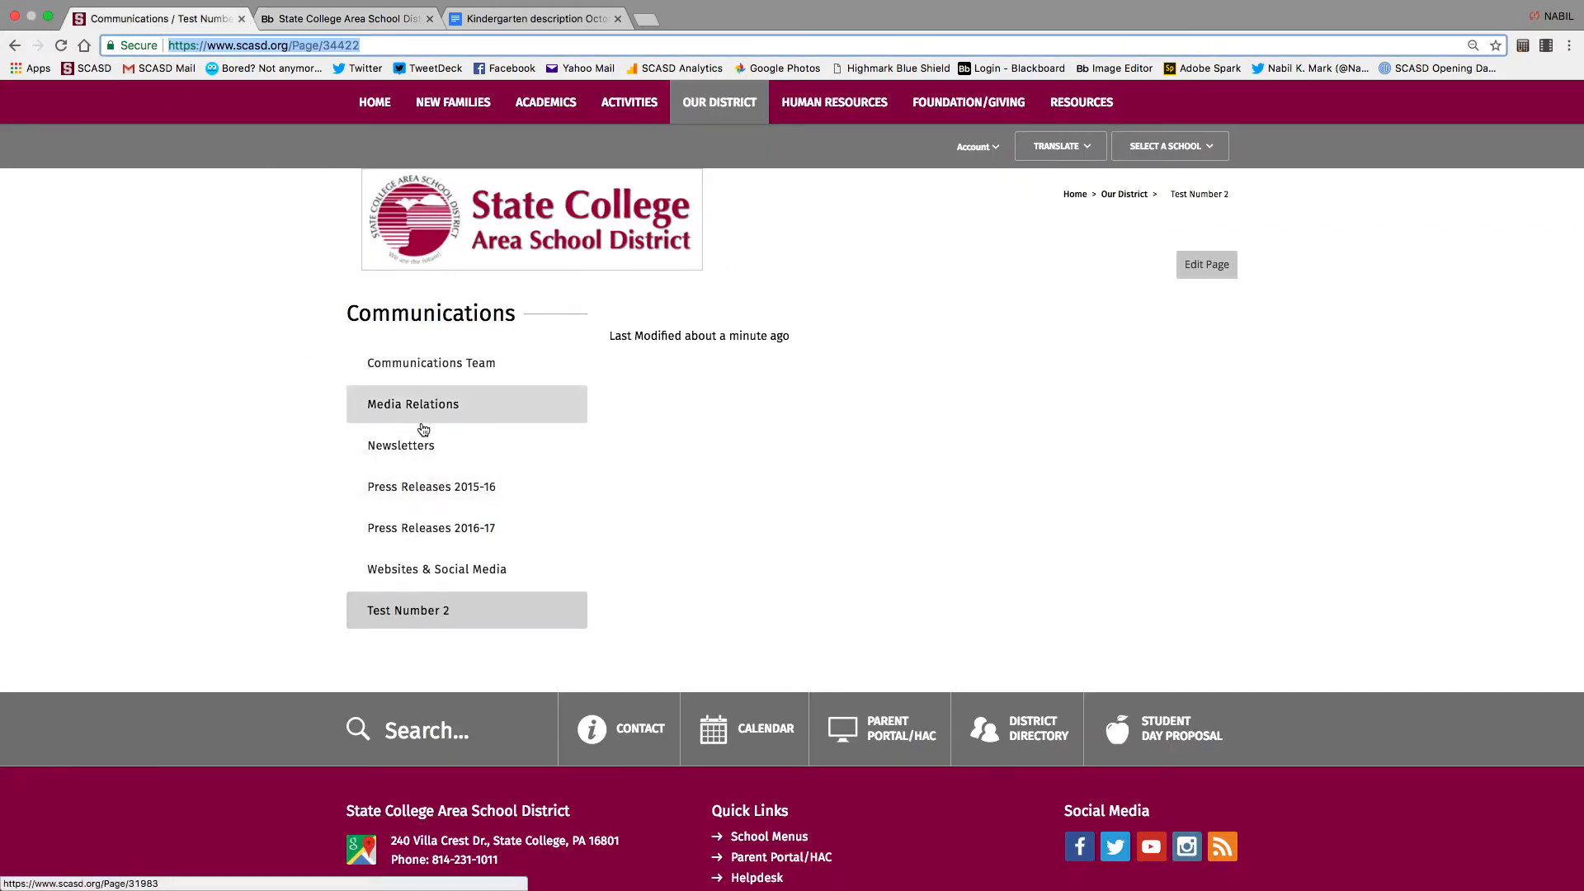
click(415, 525)
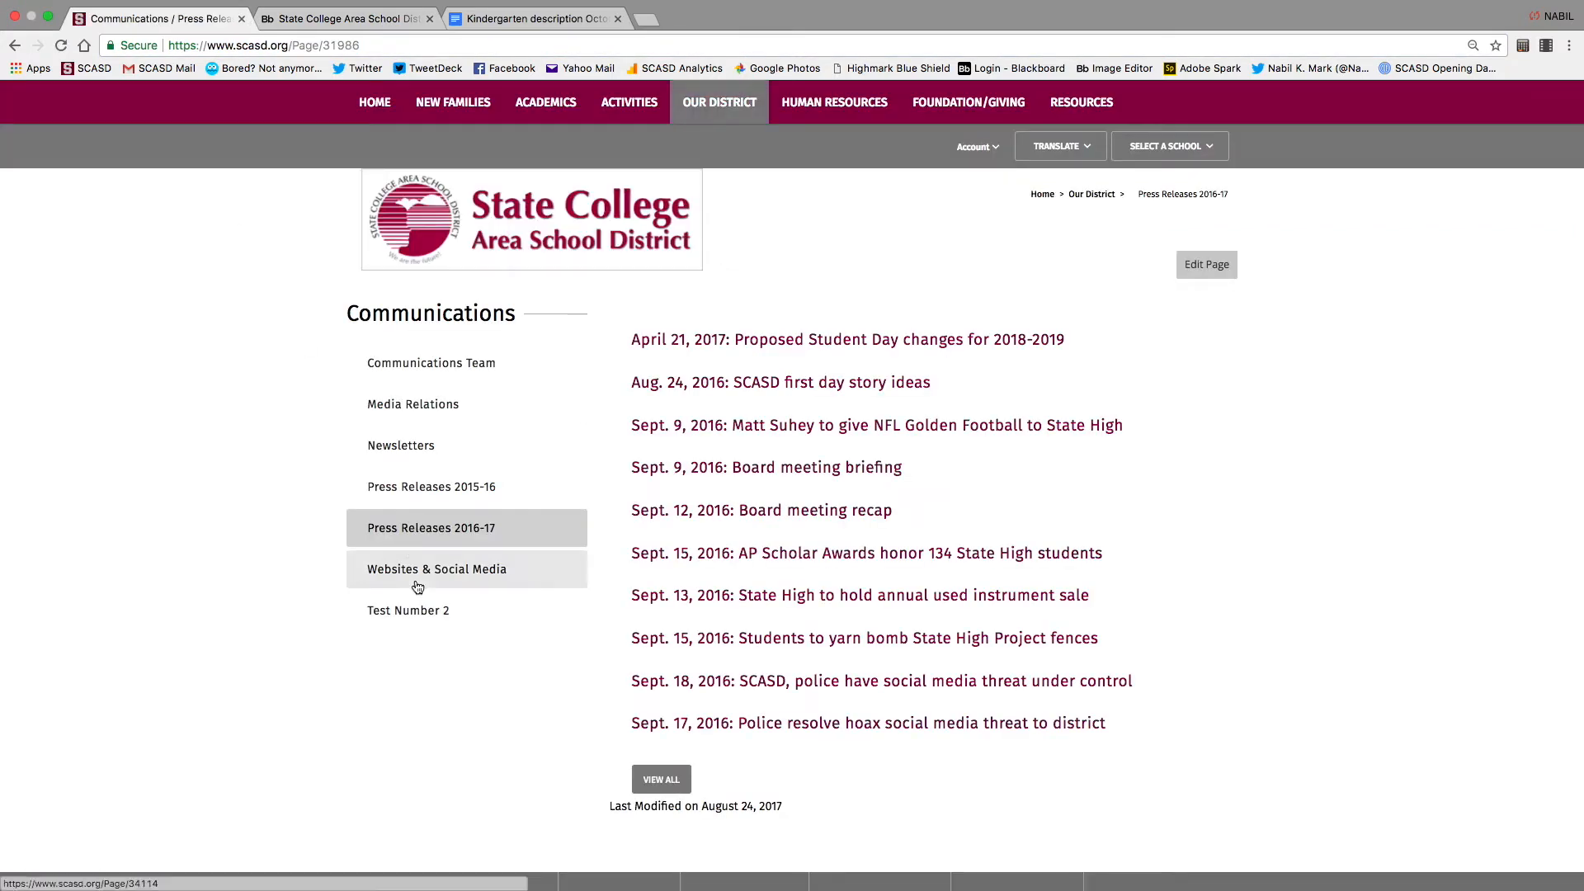
click(412, 611)
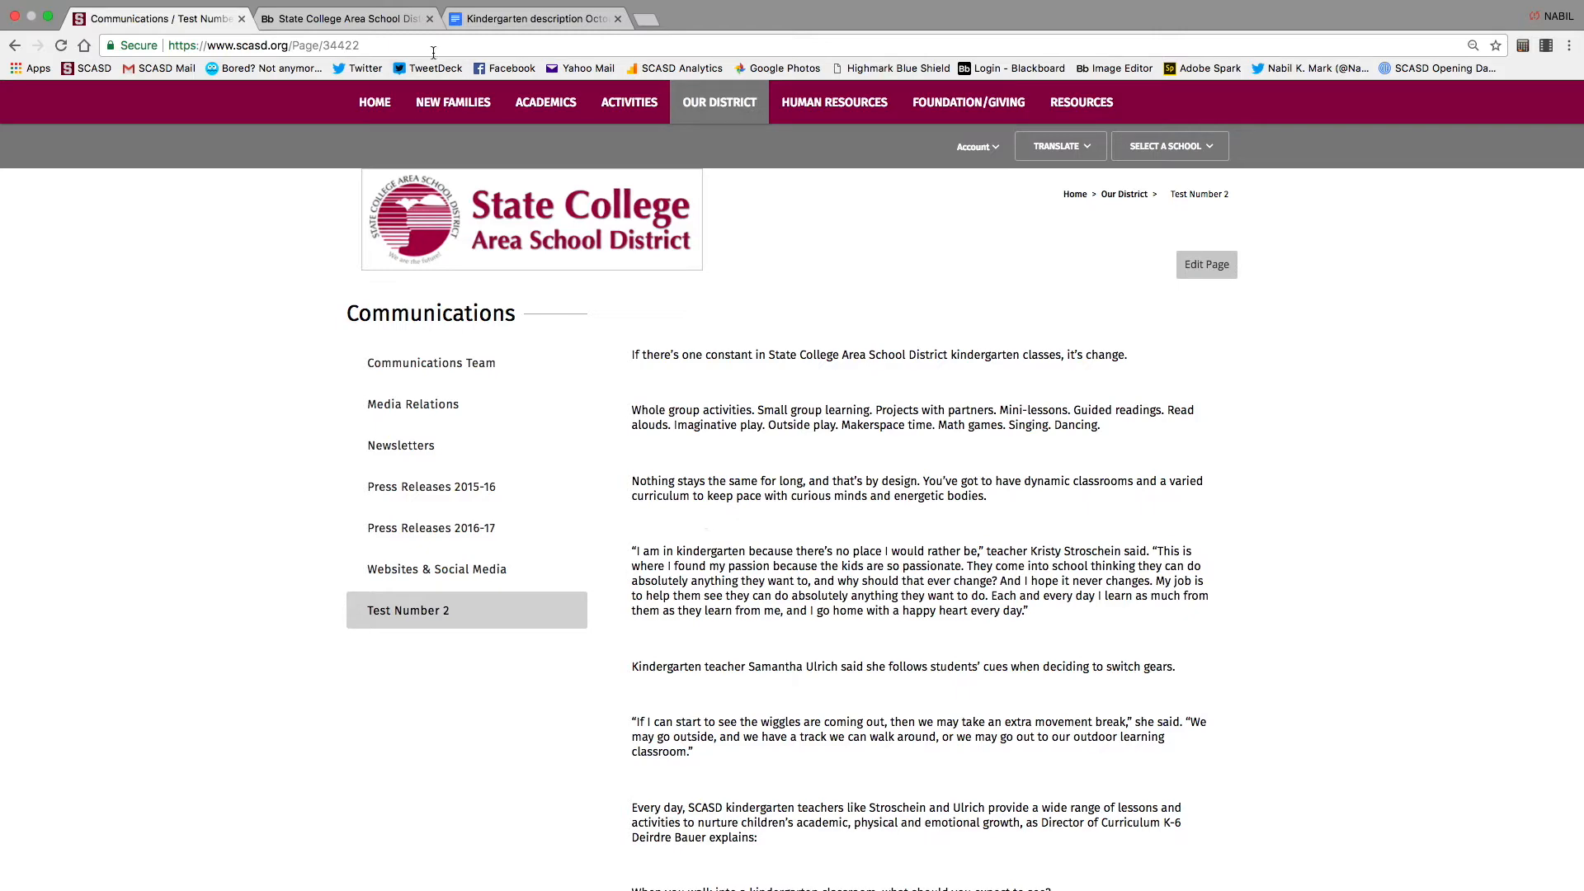
click(347, 18)
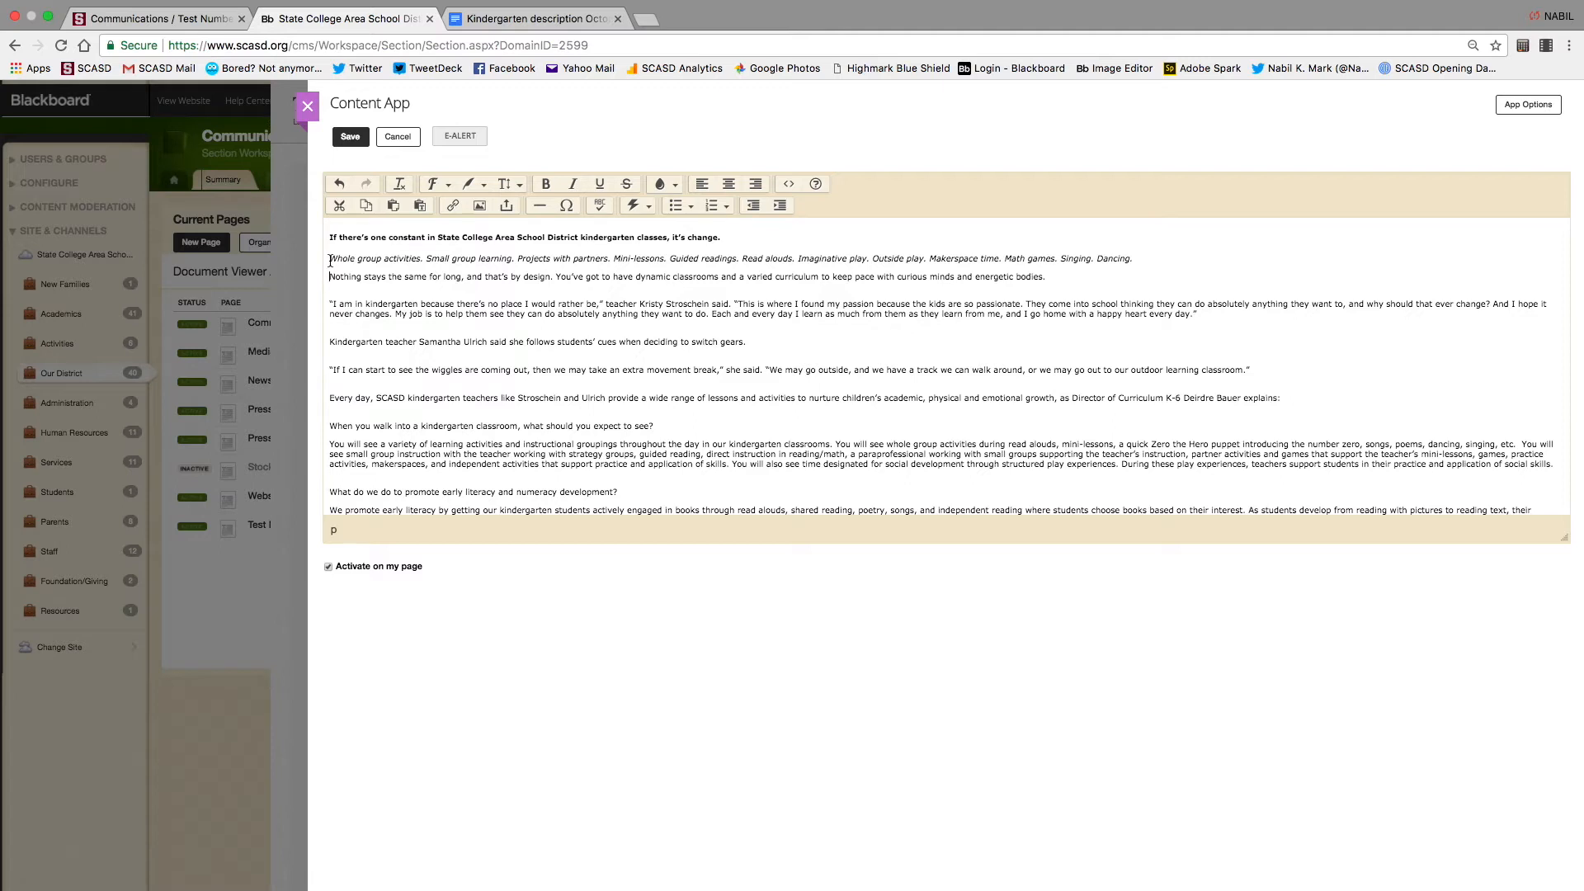
Remove the break before the italic paragraph and delete the opening text through 'energetic bodies.'
click(330, 261)
key(BackSpace)
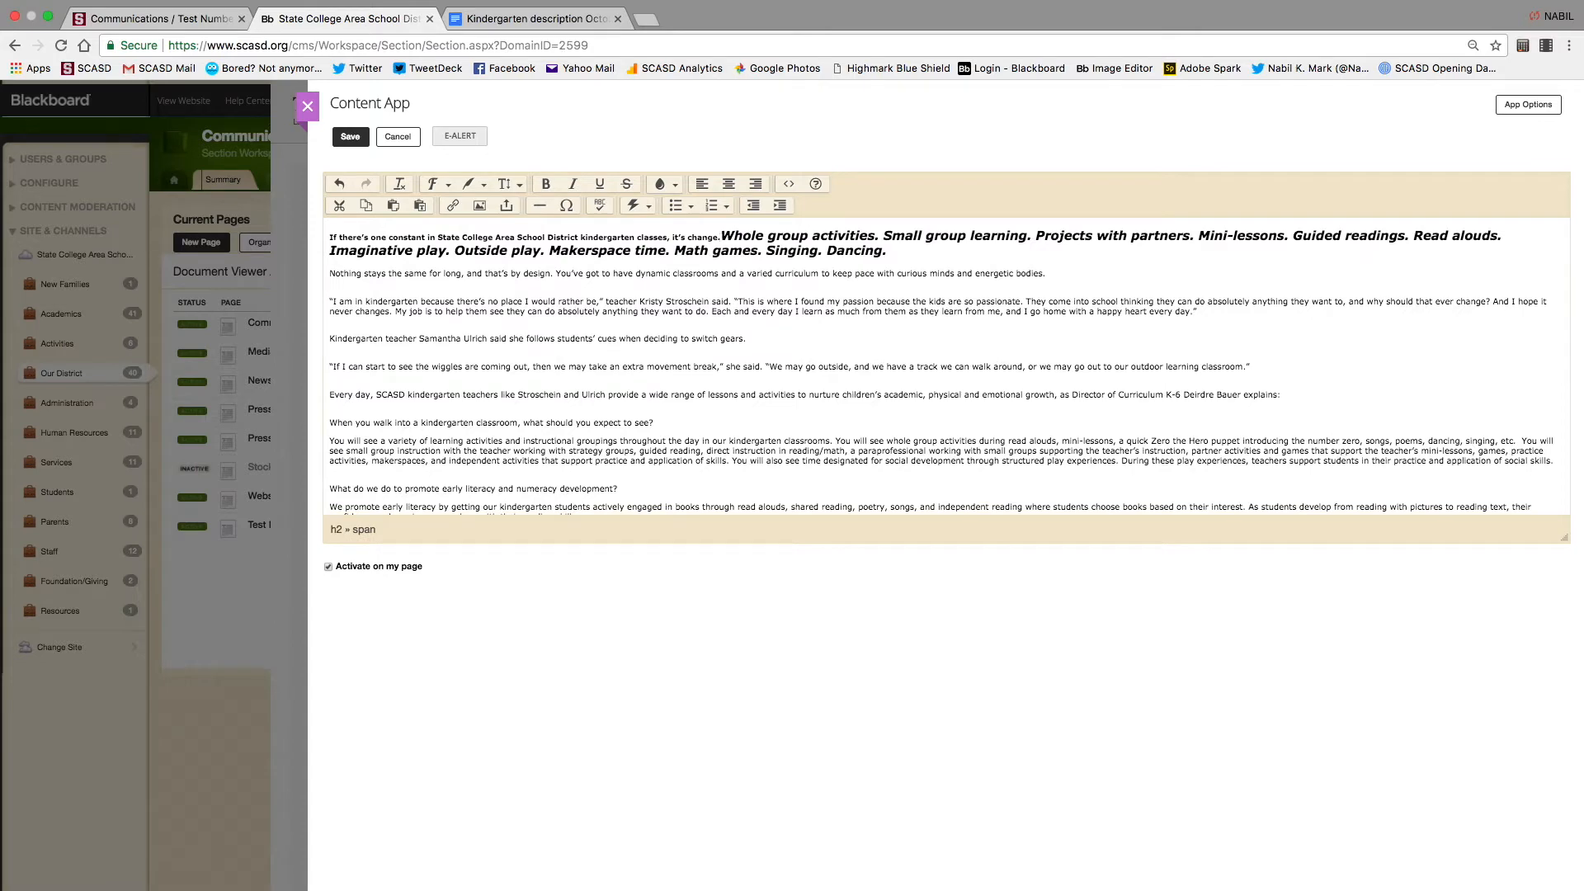
drag(1047, 273, 577, 140)
key(BackSpace)
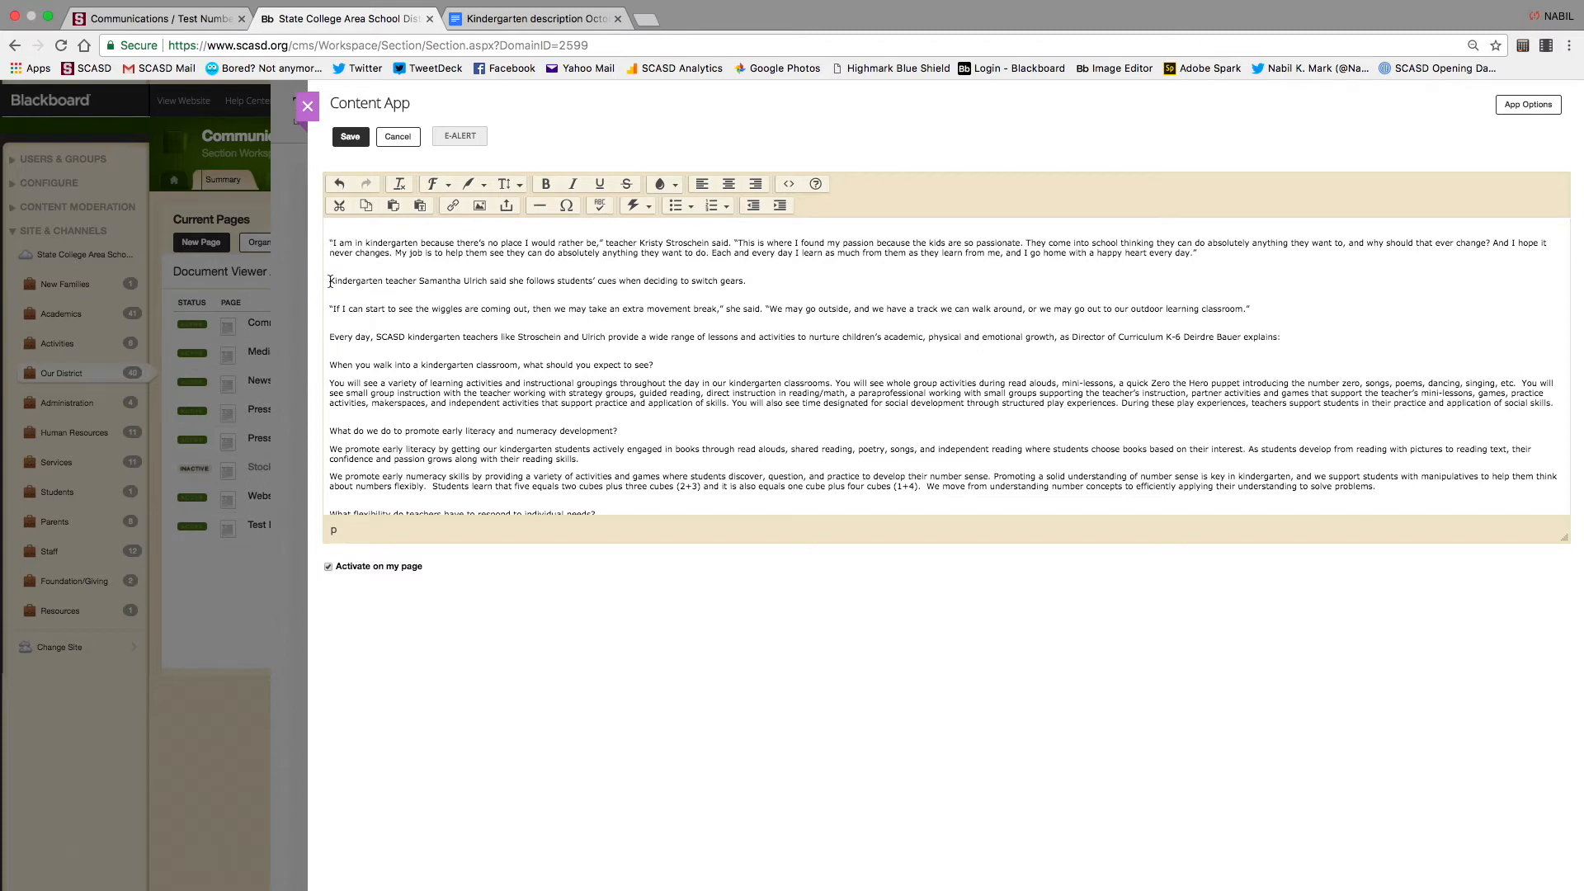
Move the follow-up teacher sentence onto its own Shift+Enter line under the quote, then save and close
click(330, 281)
key(BackSpace)
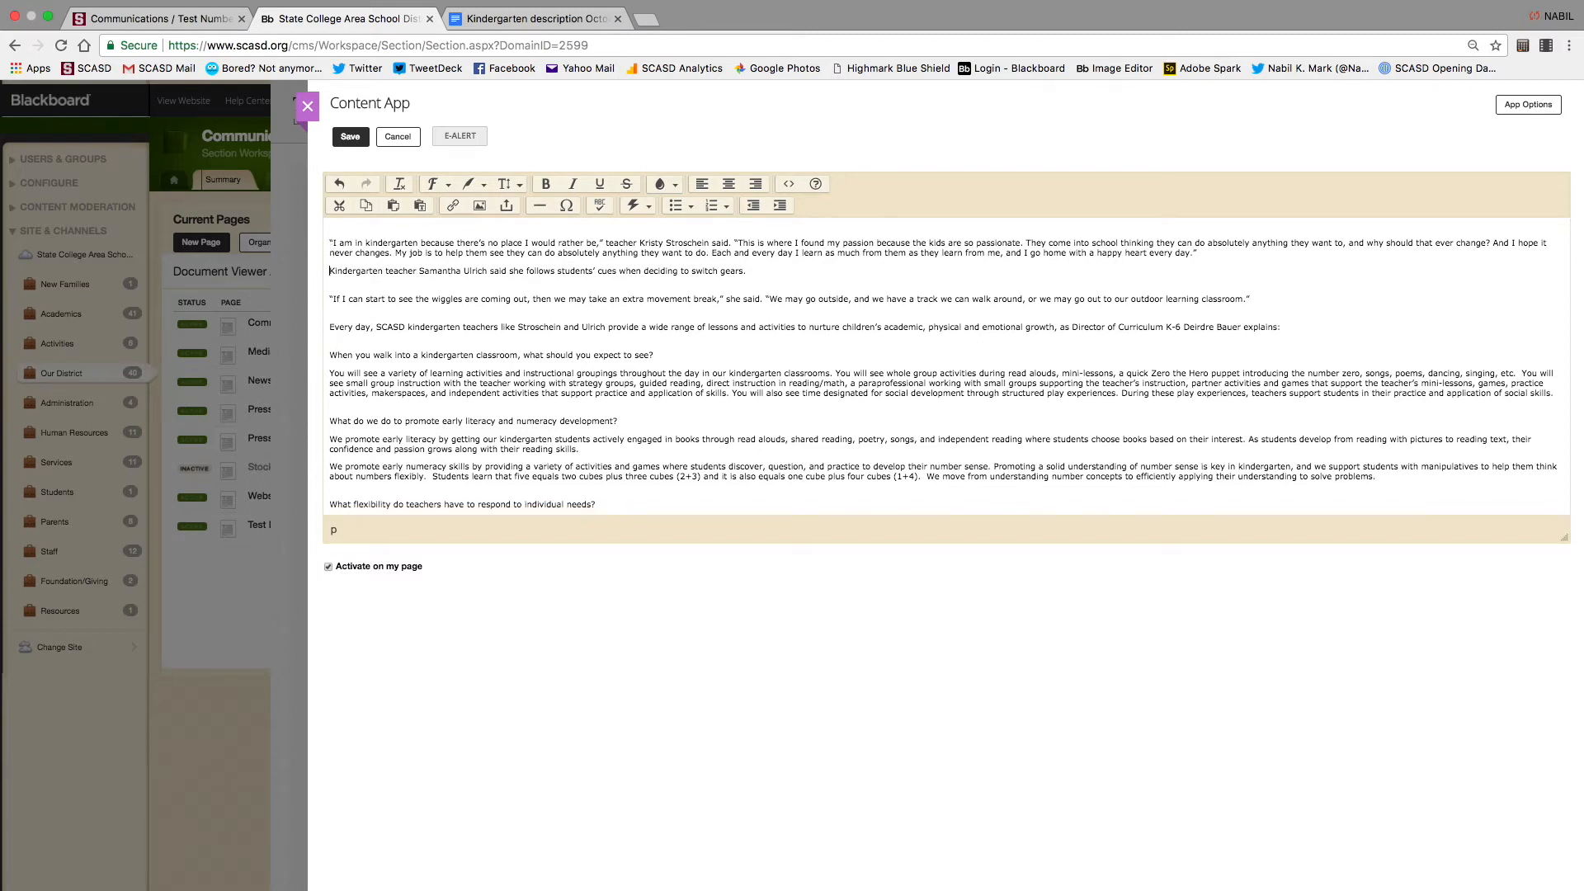
key(BackSpace)
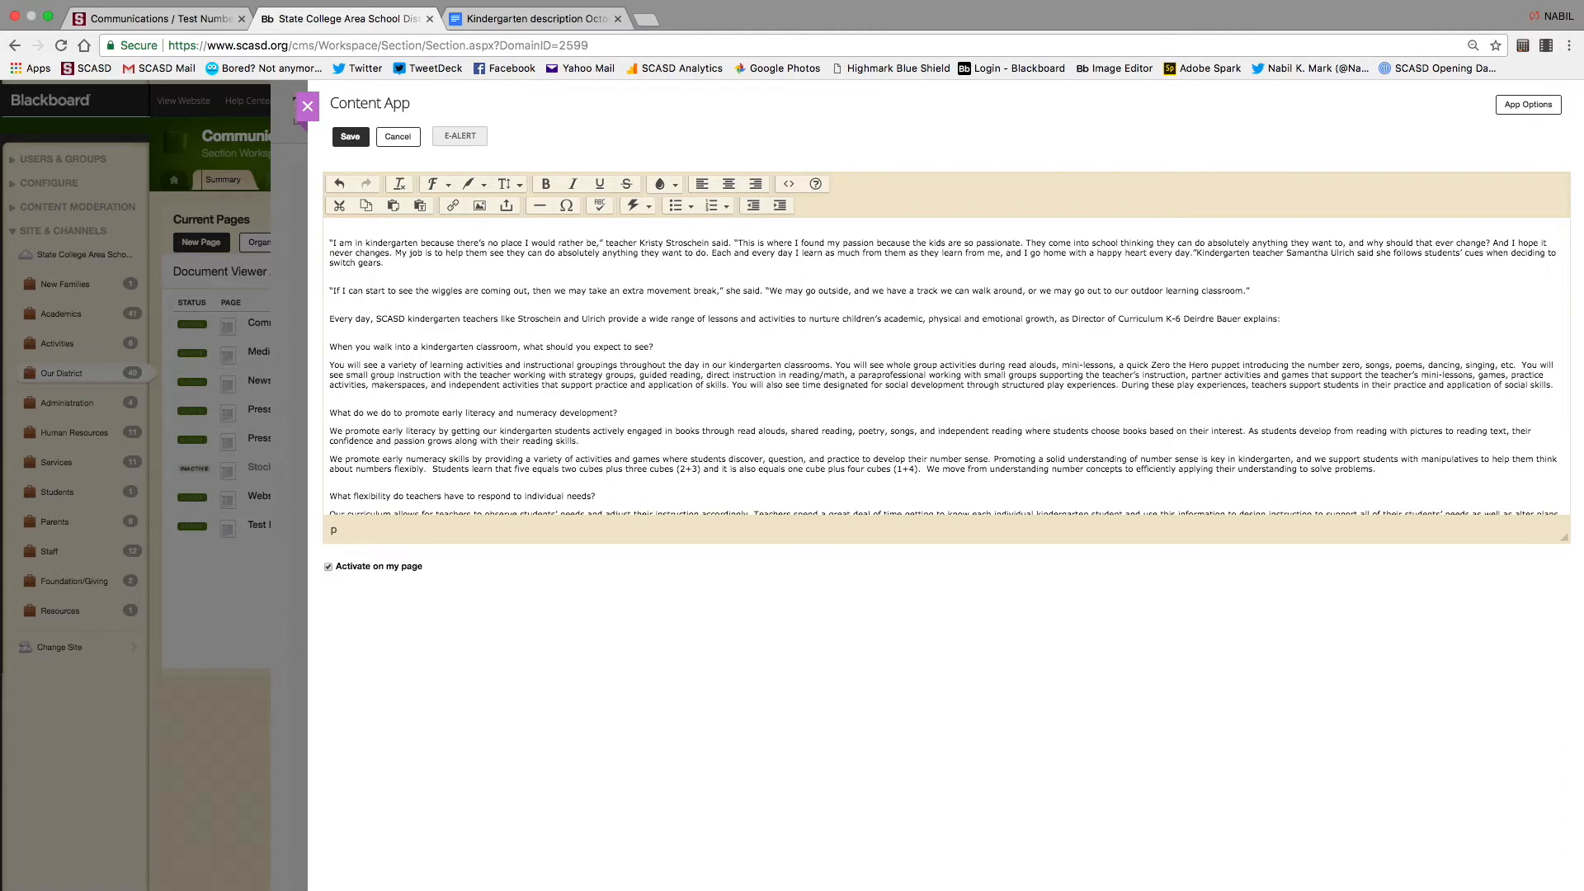
key(Return)
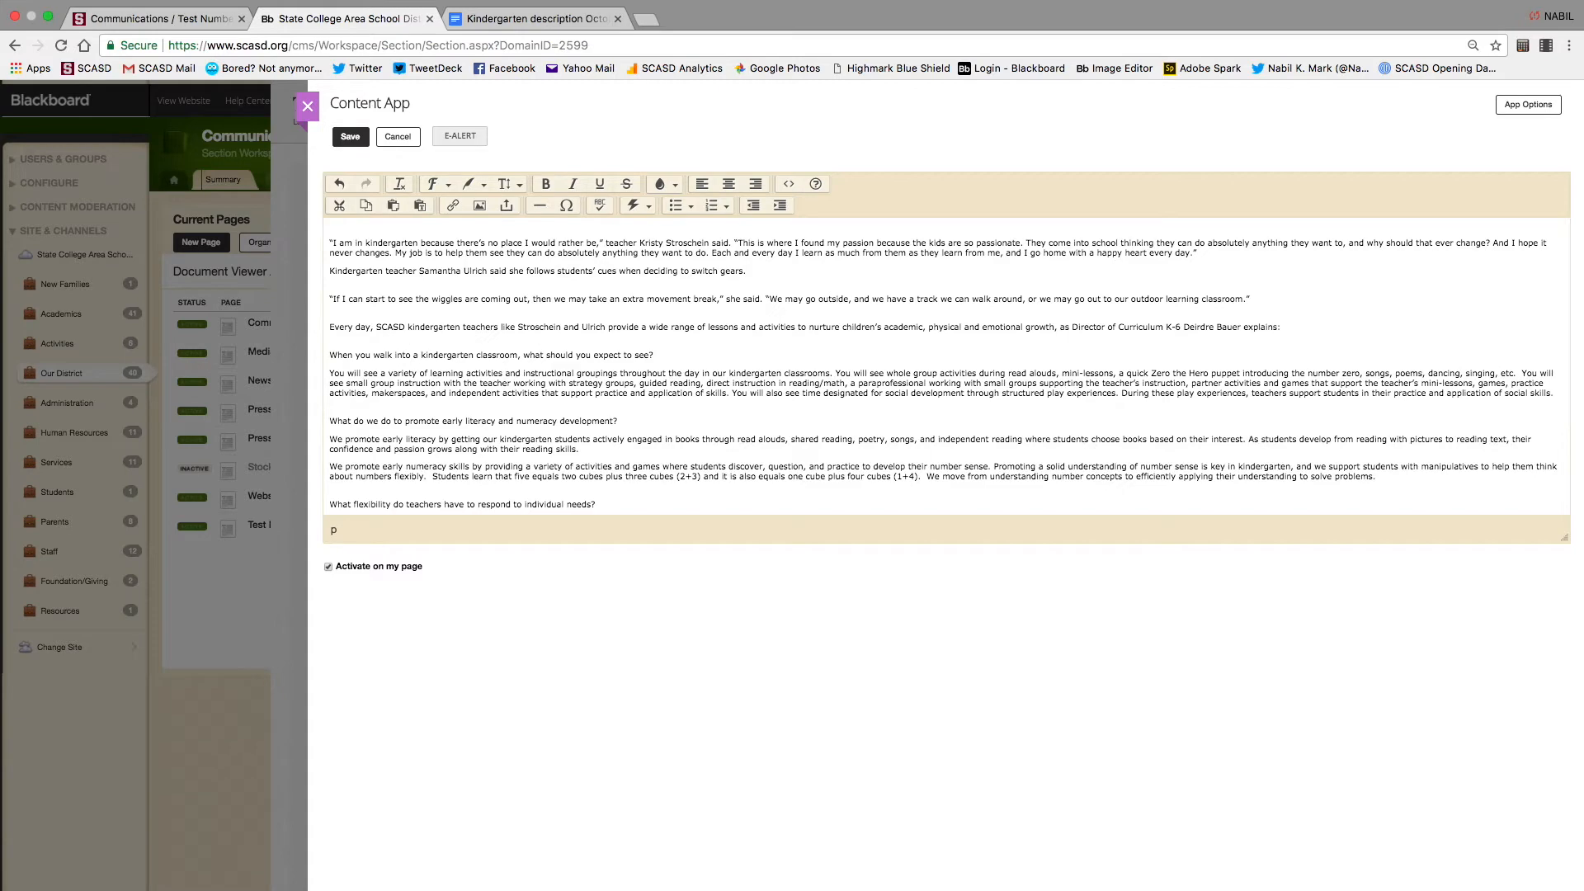
key(BackSpace)
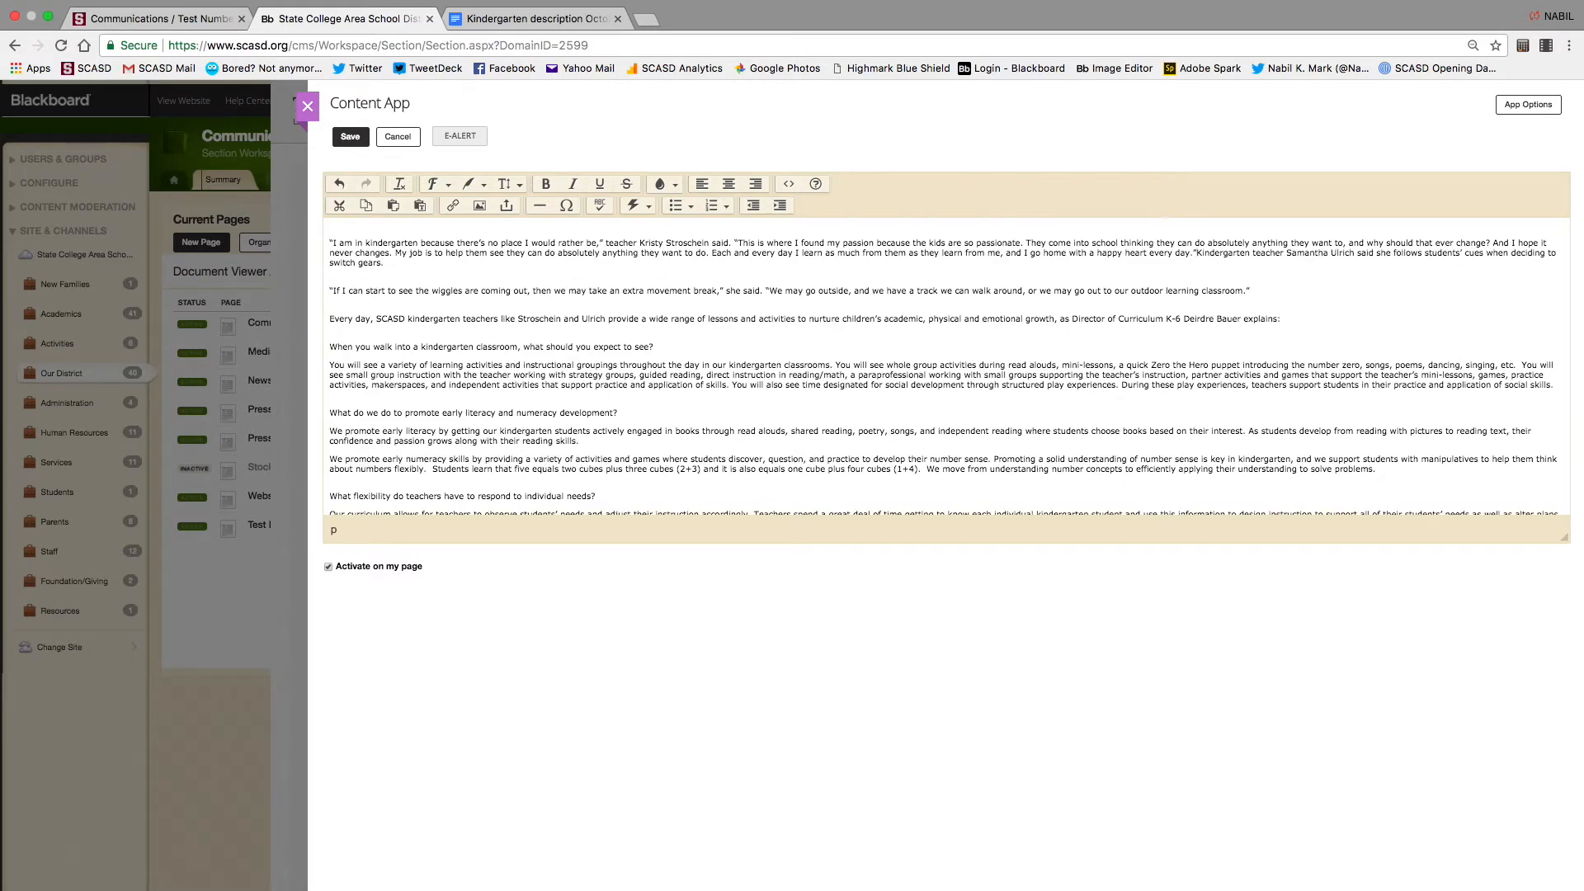
key(shift+Return)
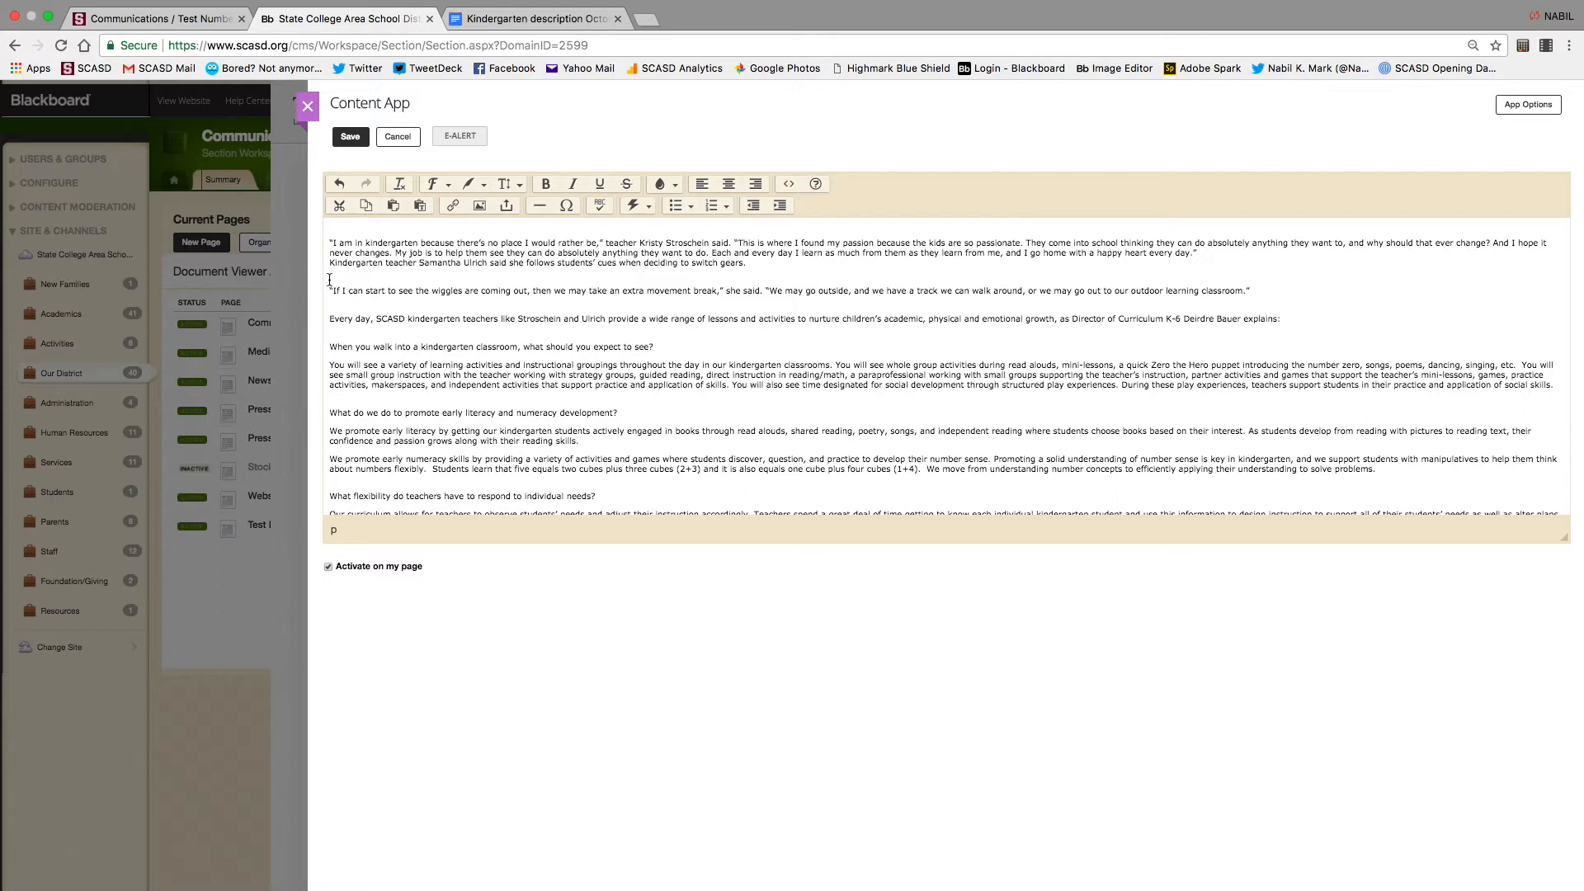
key(BackSpace)
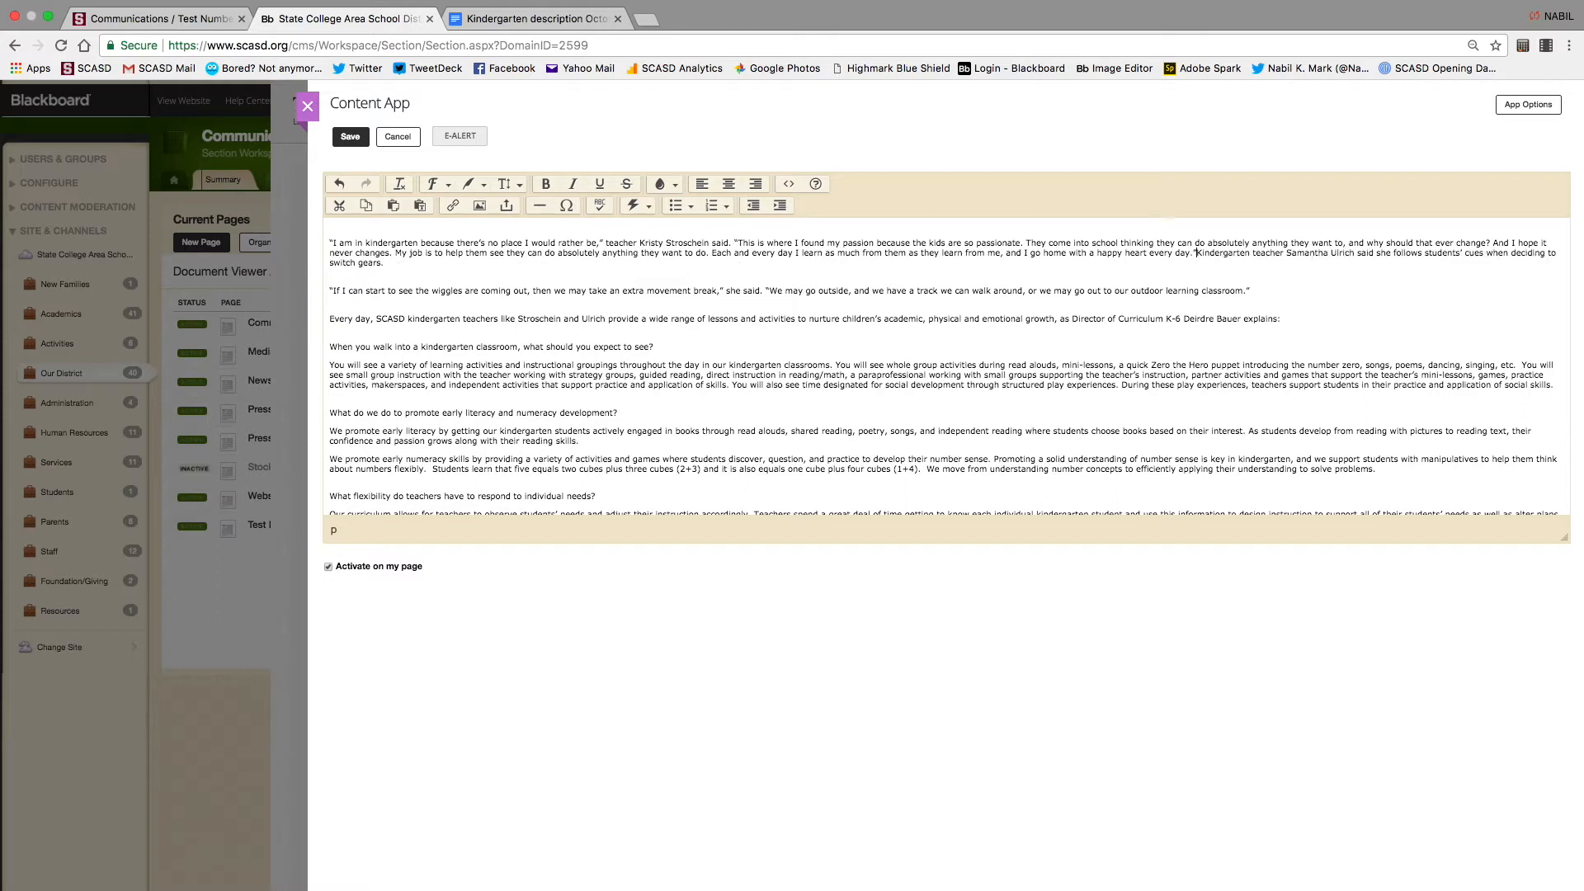
key(Return)
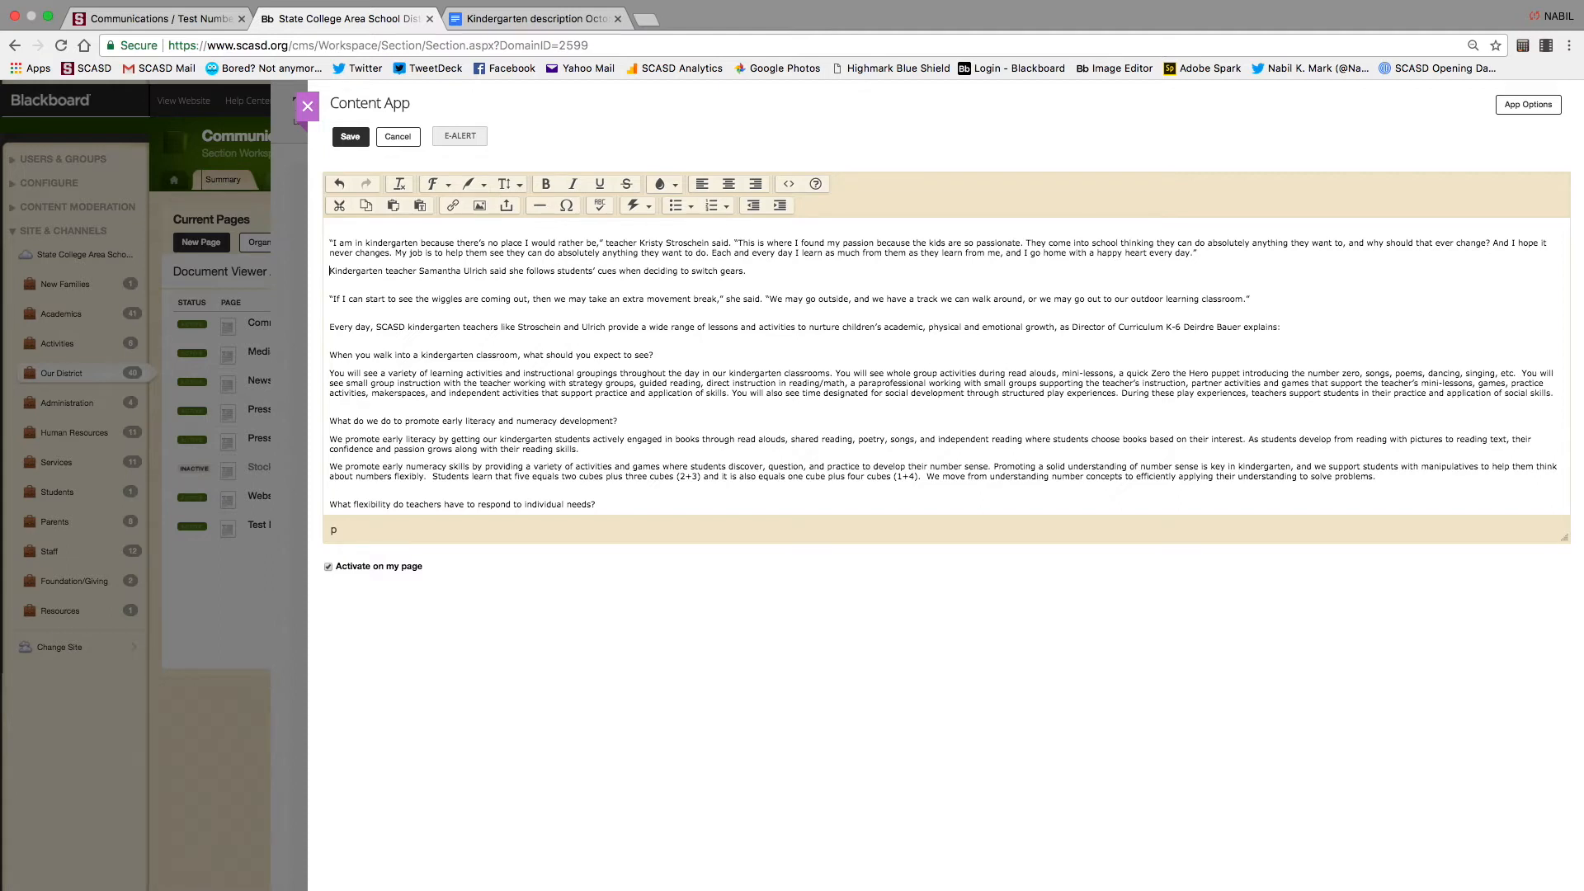
key(BackSpace)
key(shift+Return)
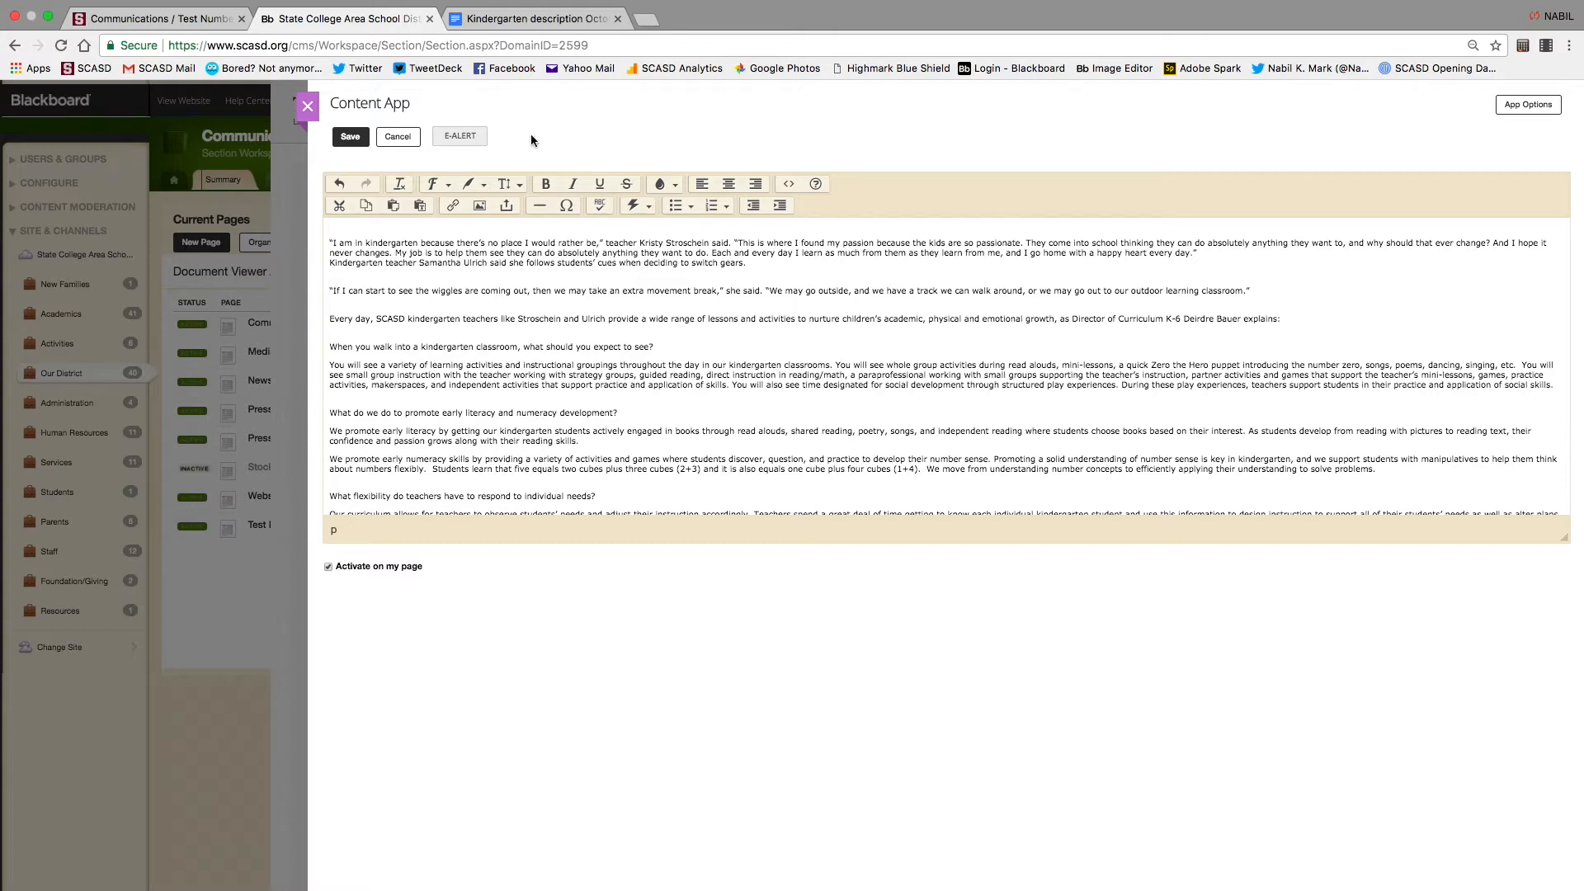
click(358, 139)
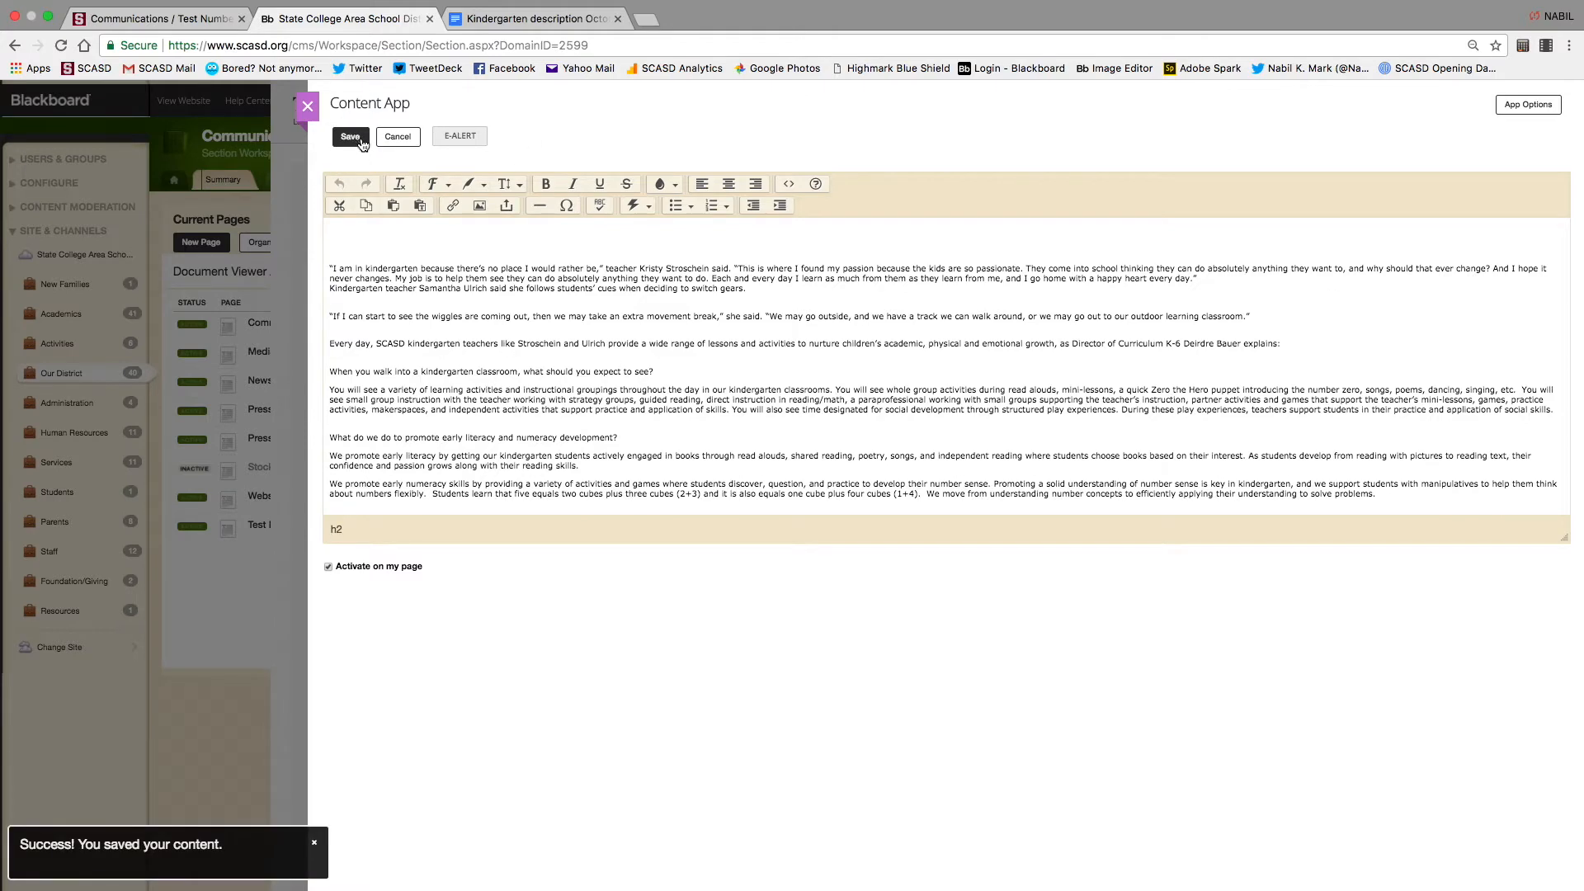
click(305, 109)
mouse_move(576, 341)
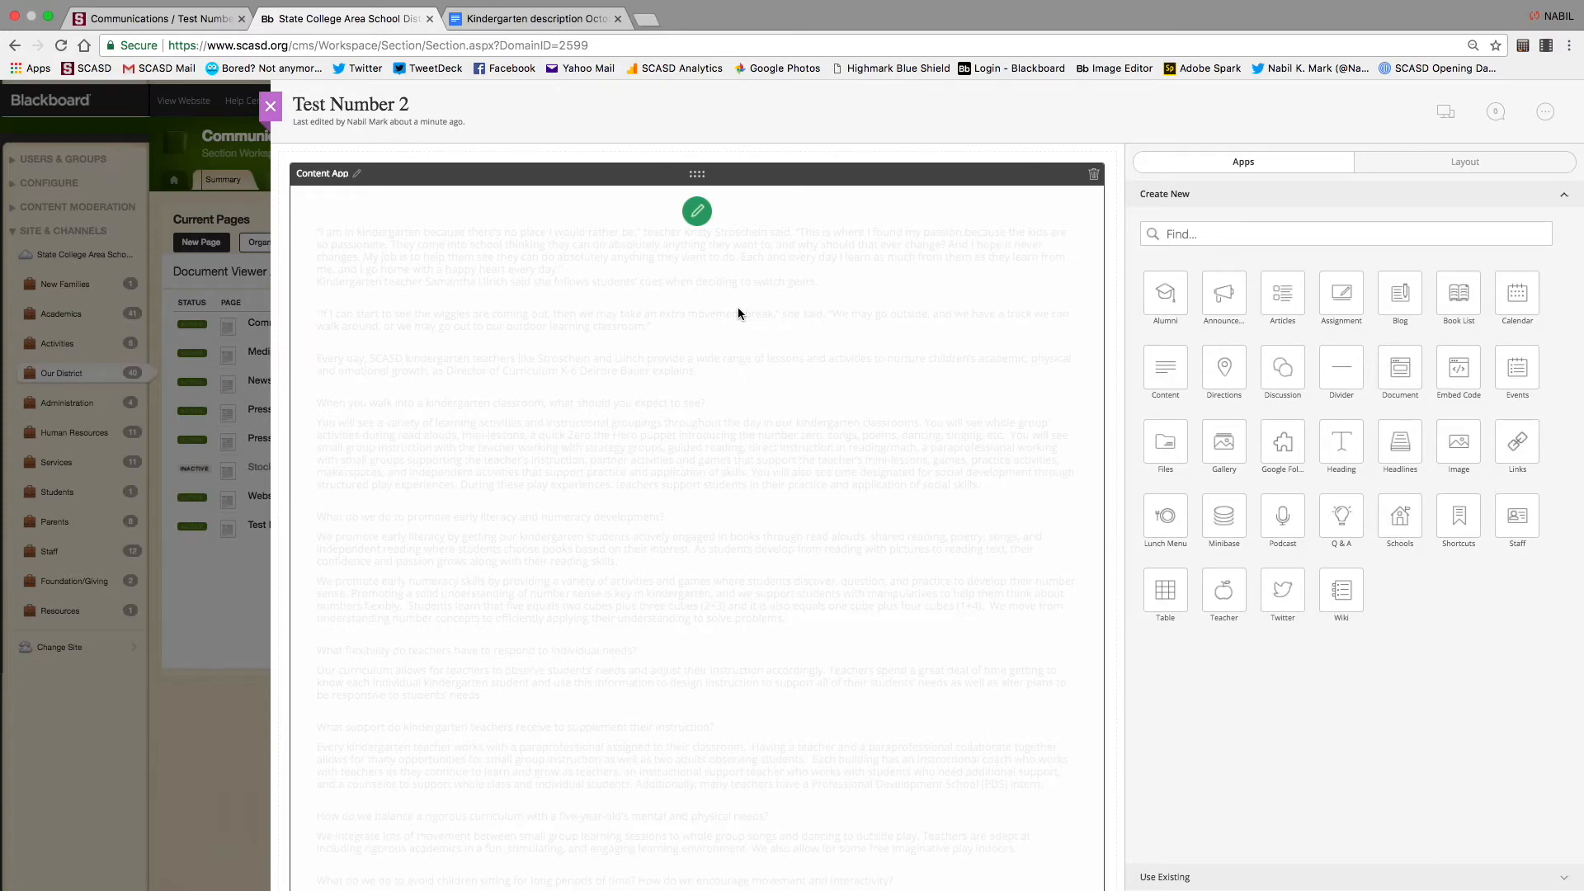
click(1444, 116)
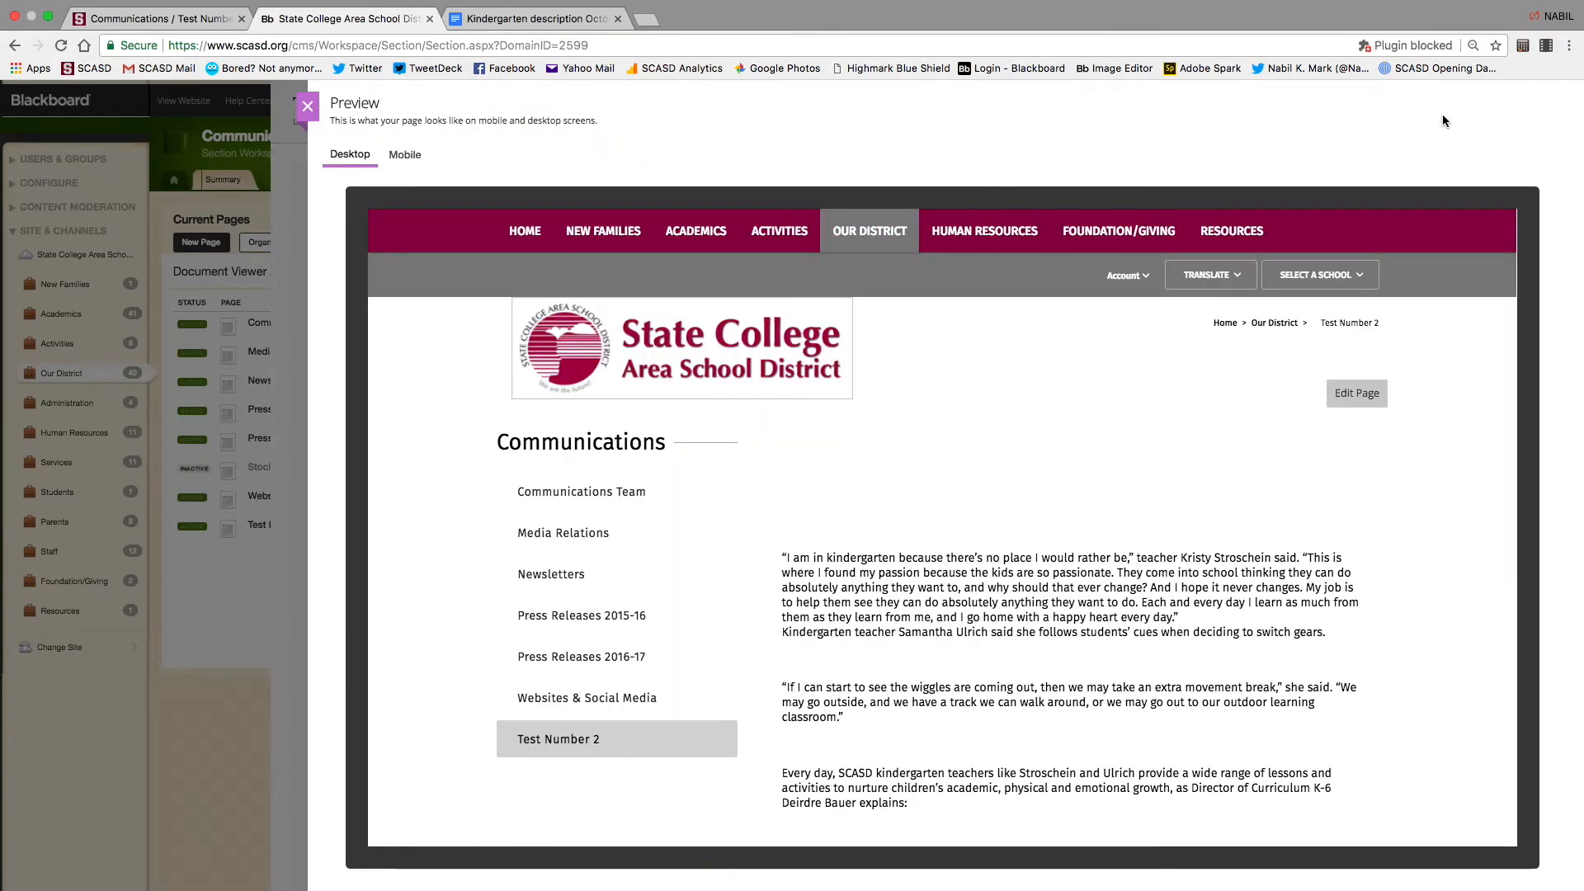
scroll(930, 564, down, 3)
scroll(930, 564, down, 5)
scroll(930, 561, up, 10)
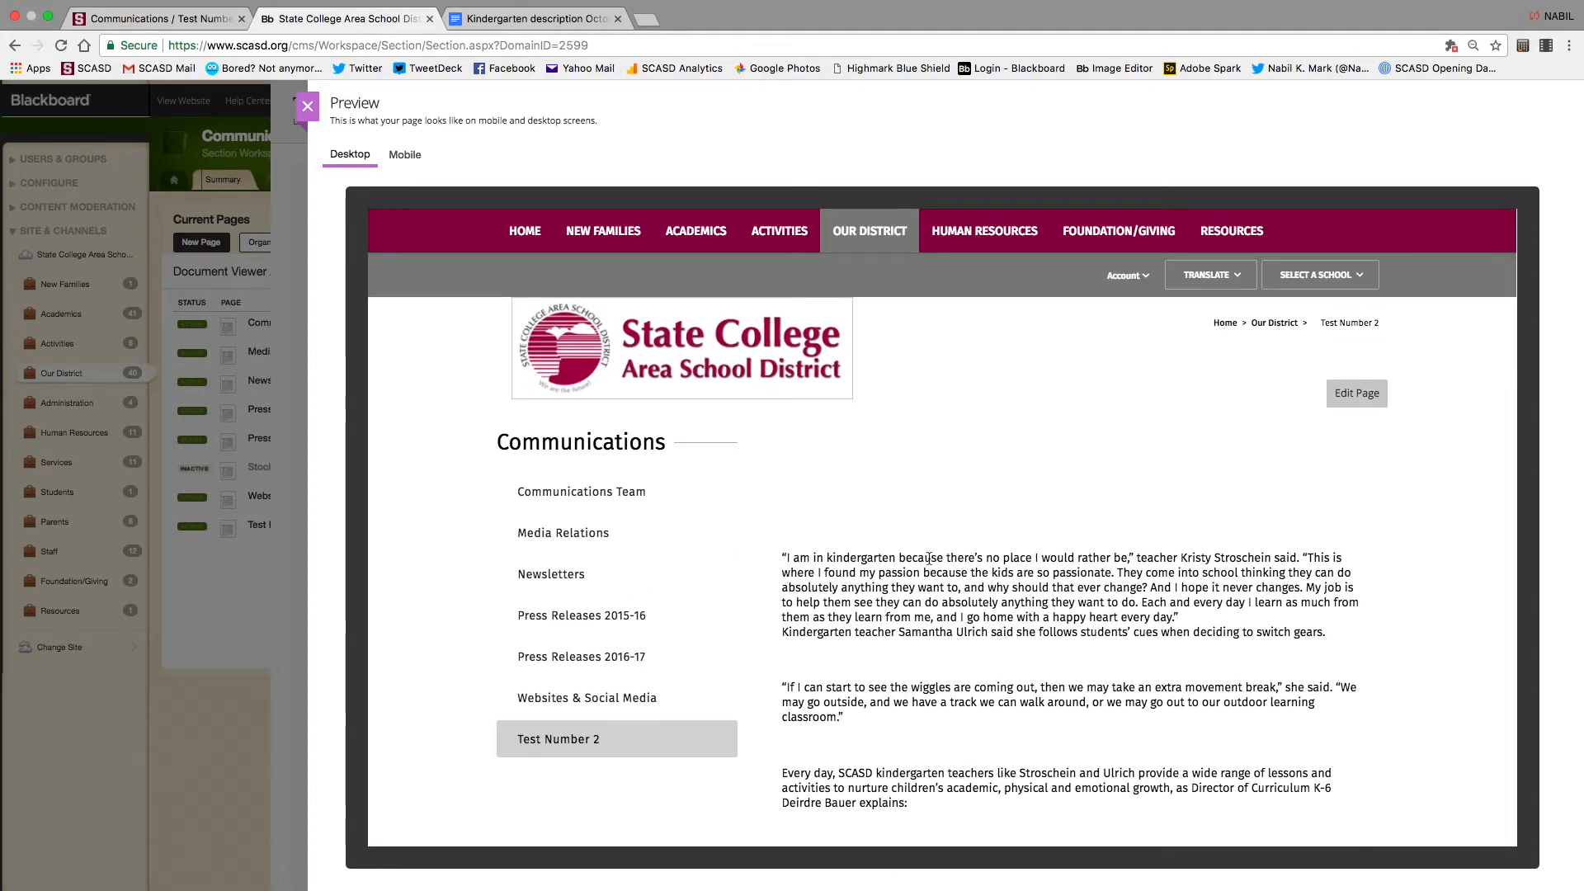
click(406, 157)
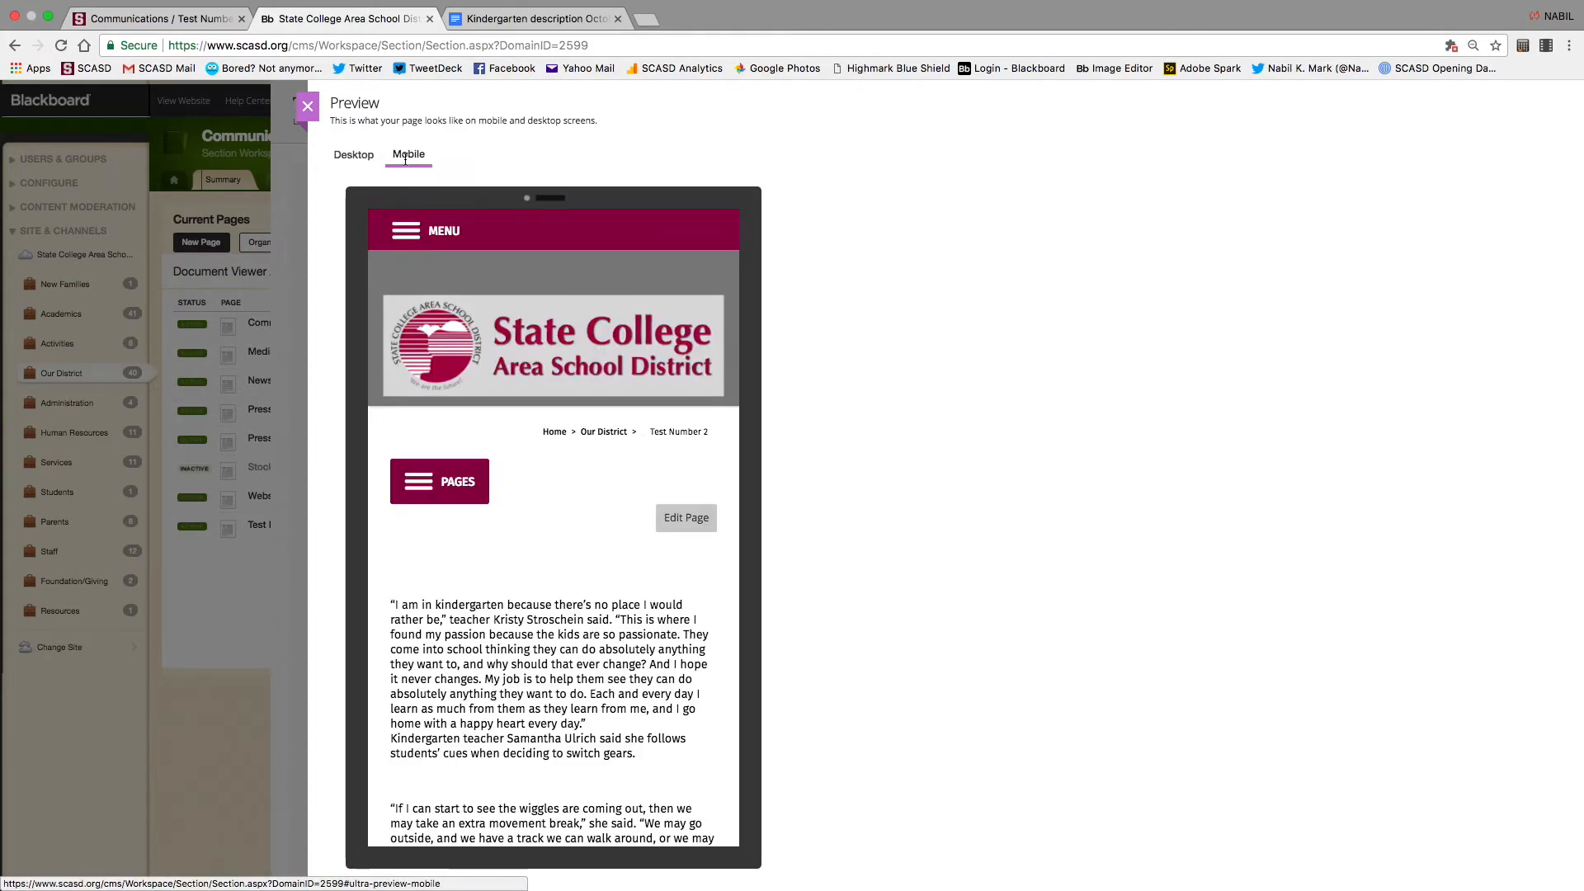
scroll(478, 518, down, 15)
scroll(479, 519, up, 15)
click(343, 147)
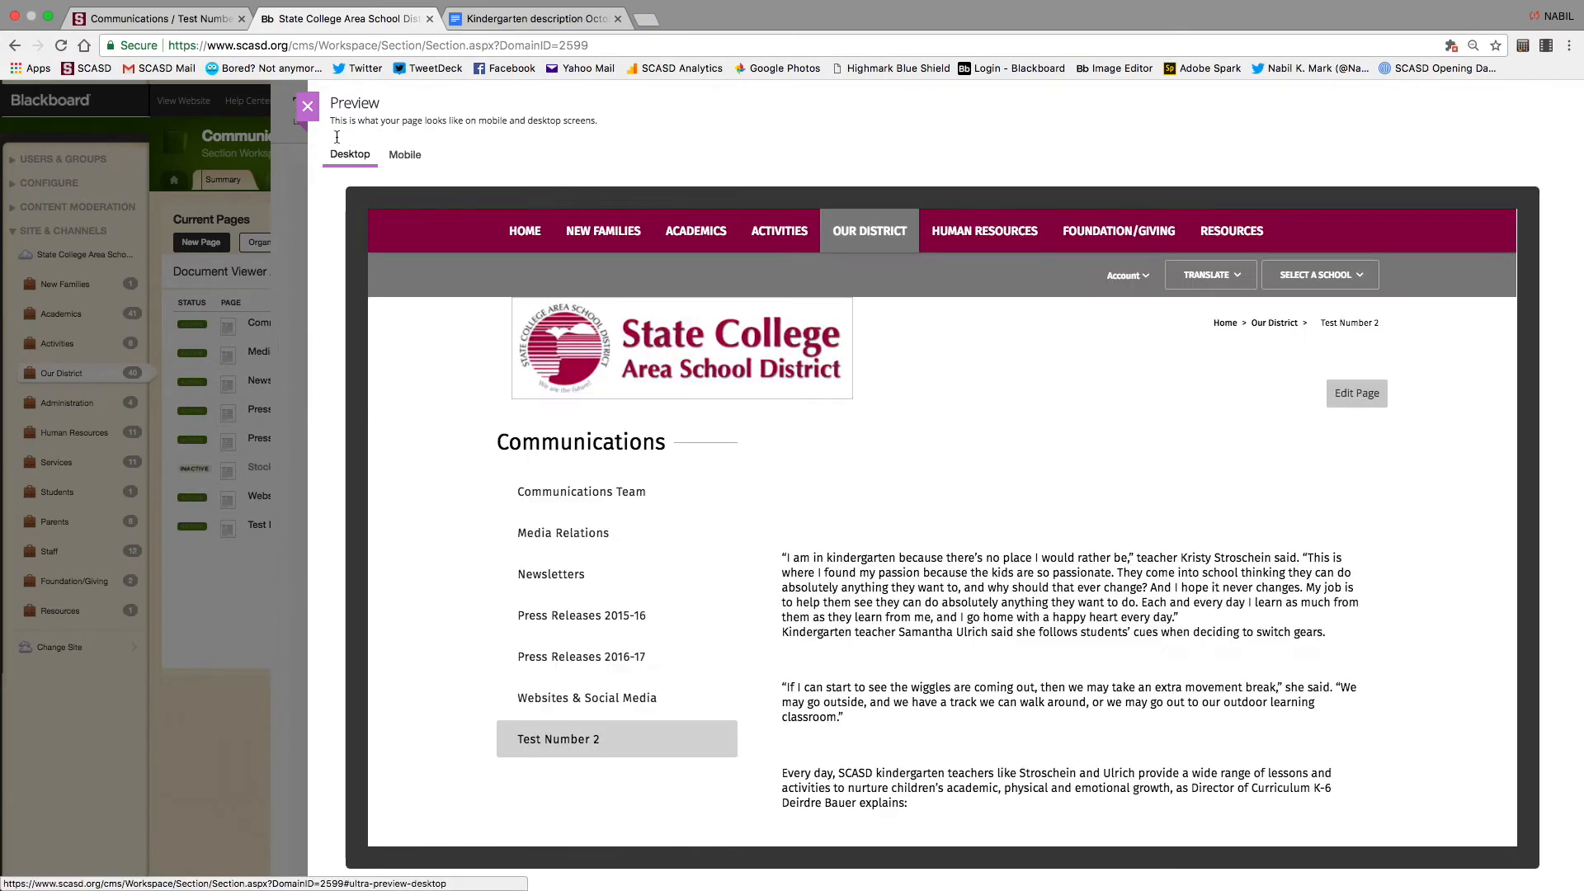
click(307, 105)
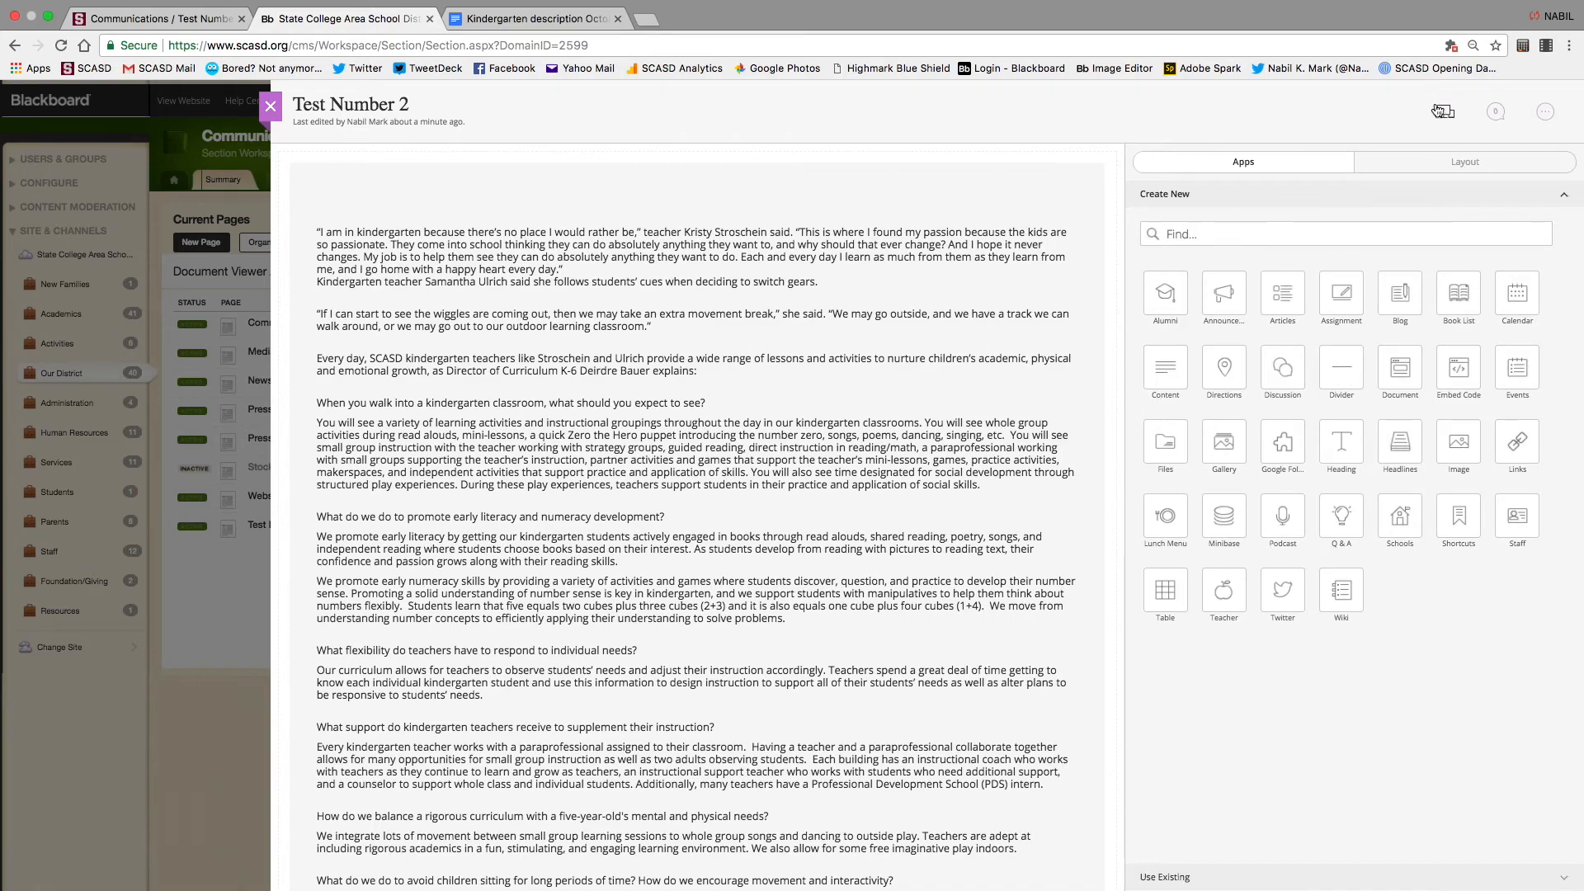
click(1444, 112)
scroll(836, 732, down, 2)
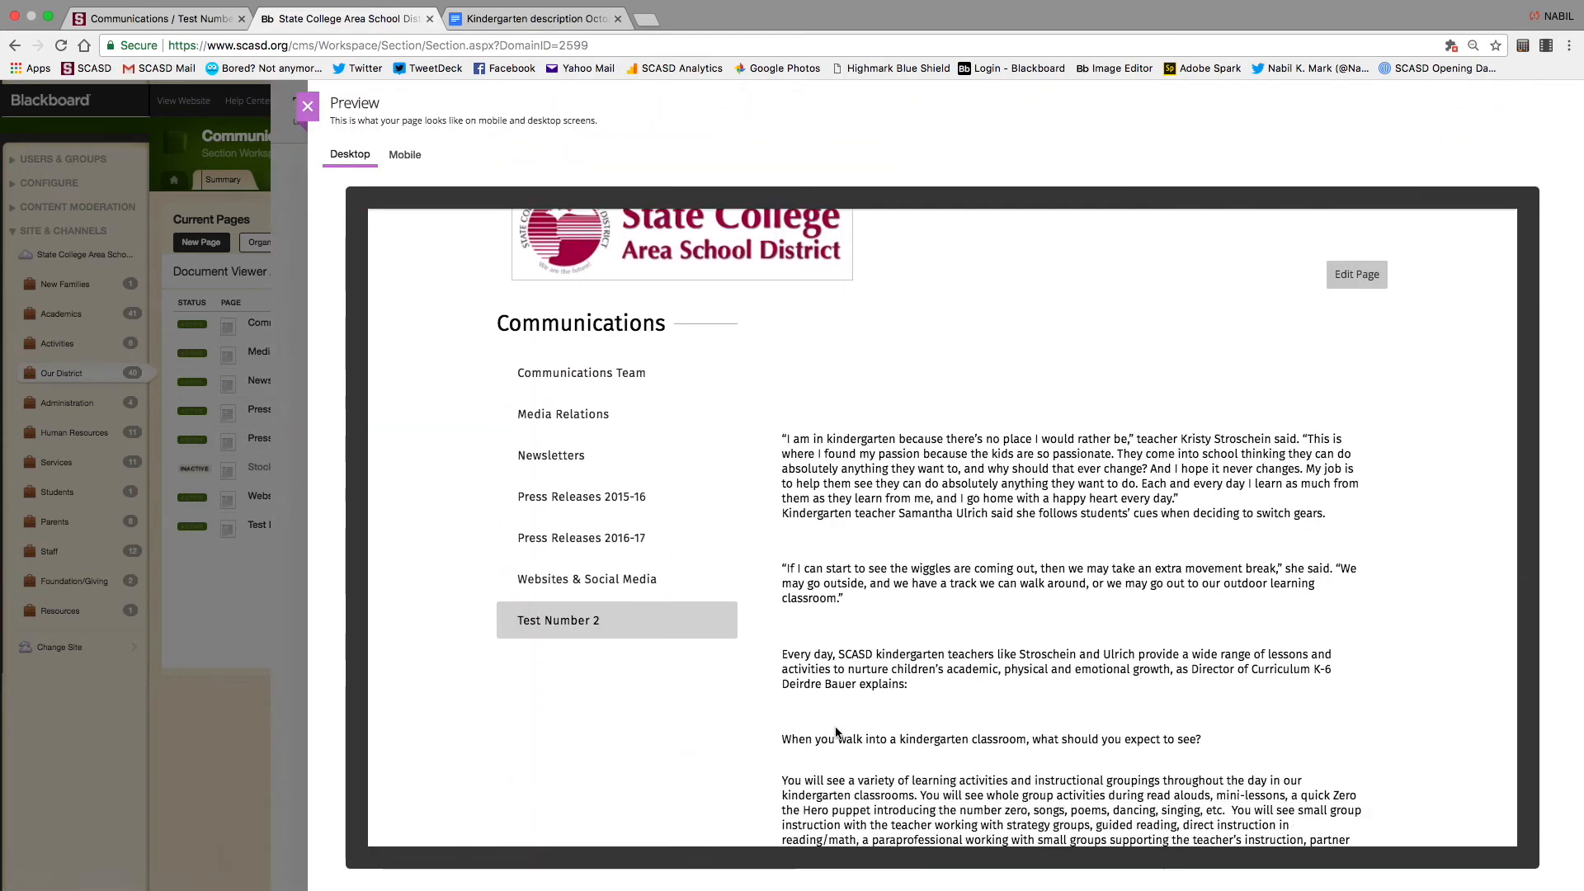
scroll(836, 732, down, 4)
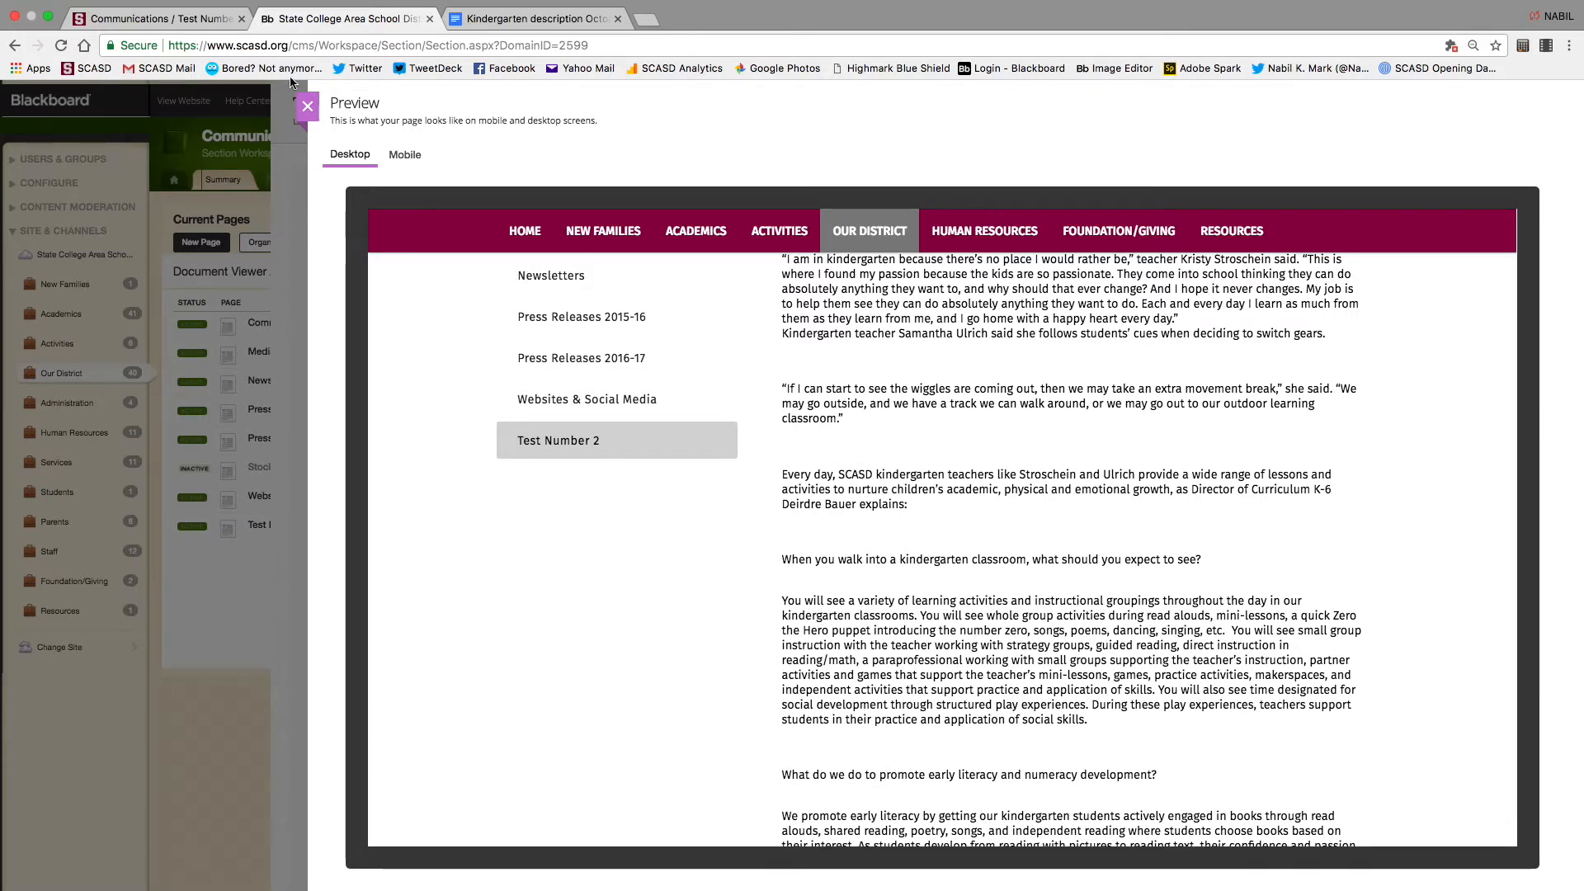
click(307, 106)
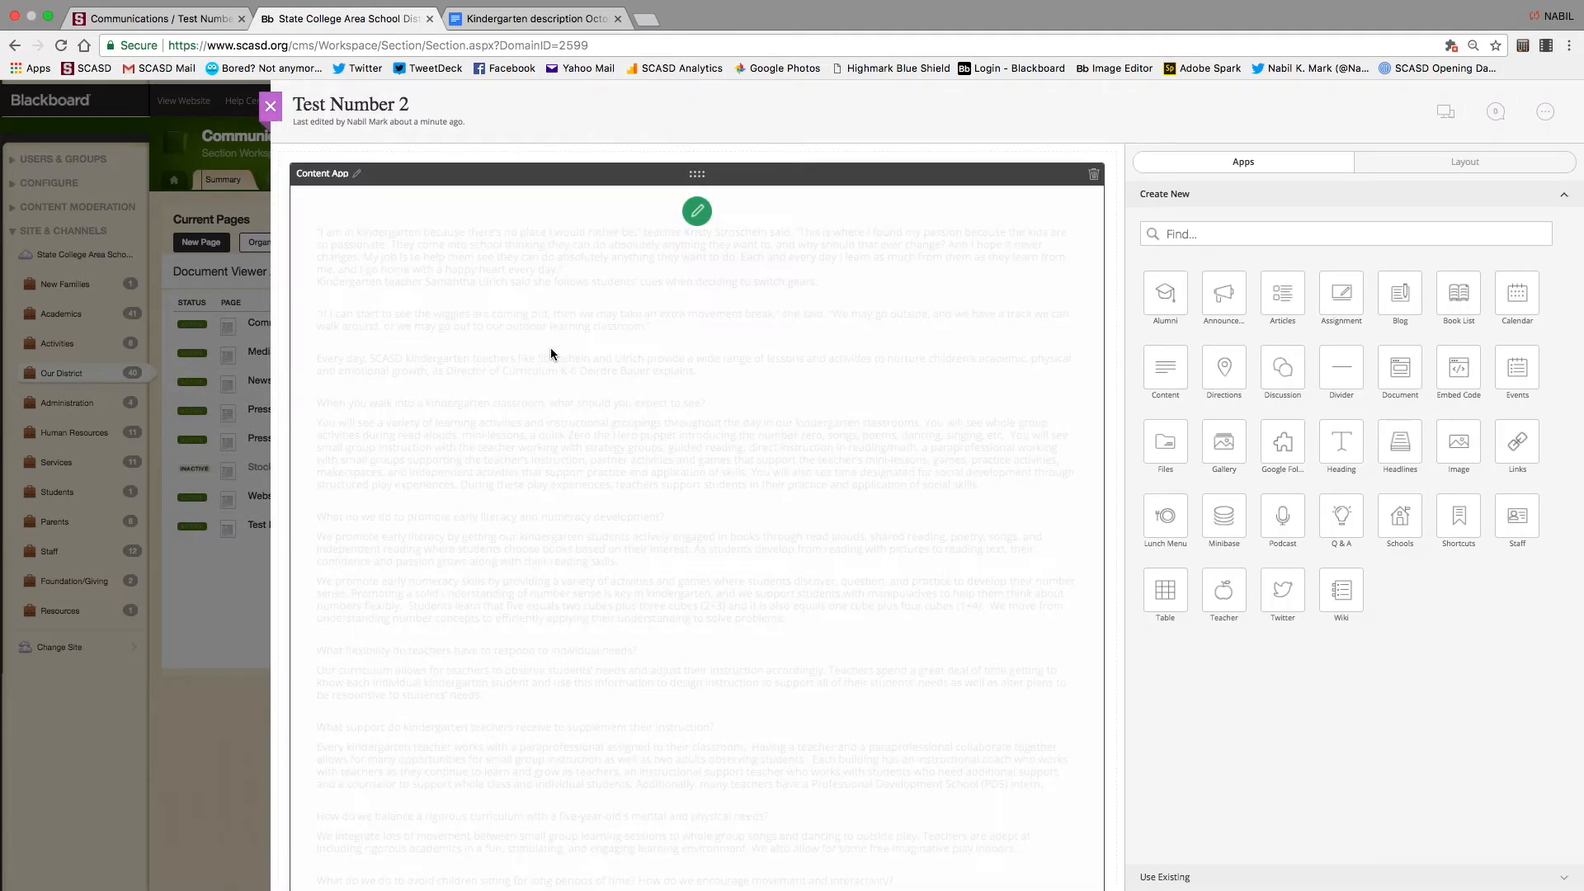
Reopen the article and merge the opening quote into the heading line as large bold text
click(697, 213)
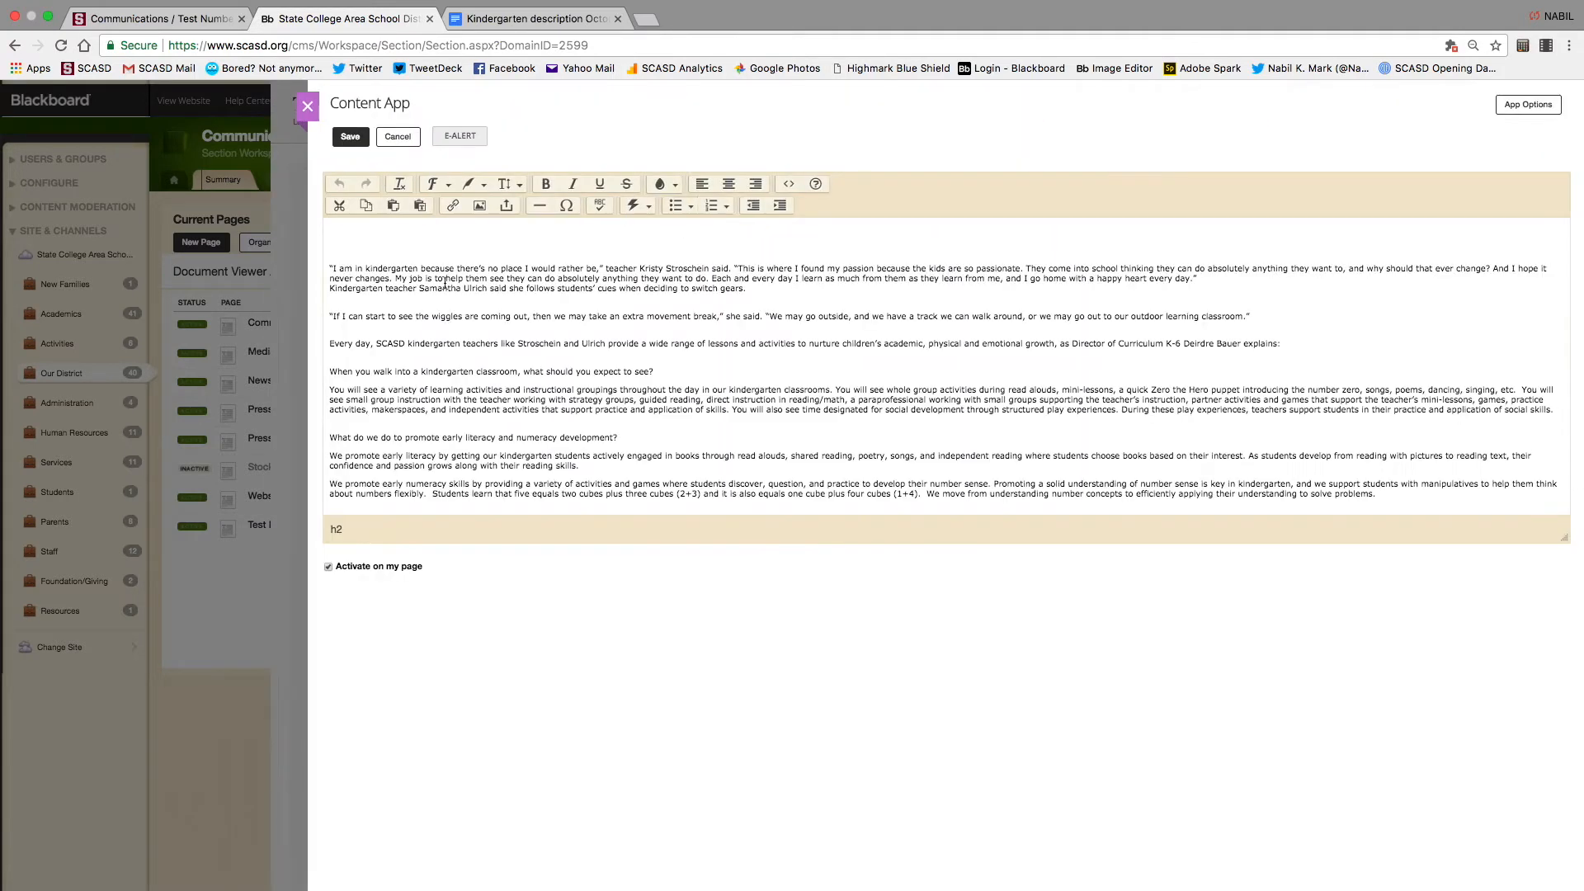
key(BackSpace)
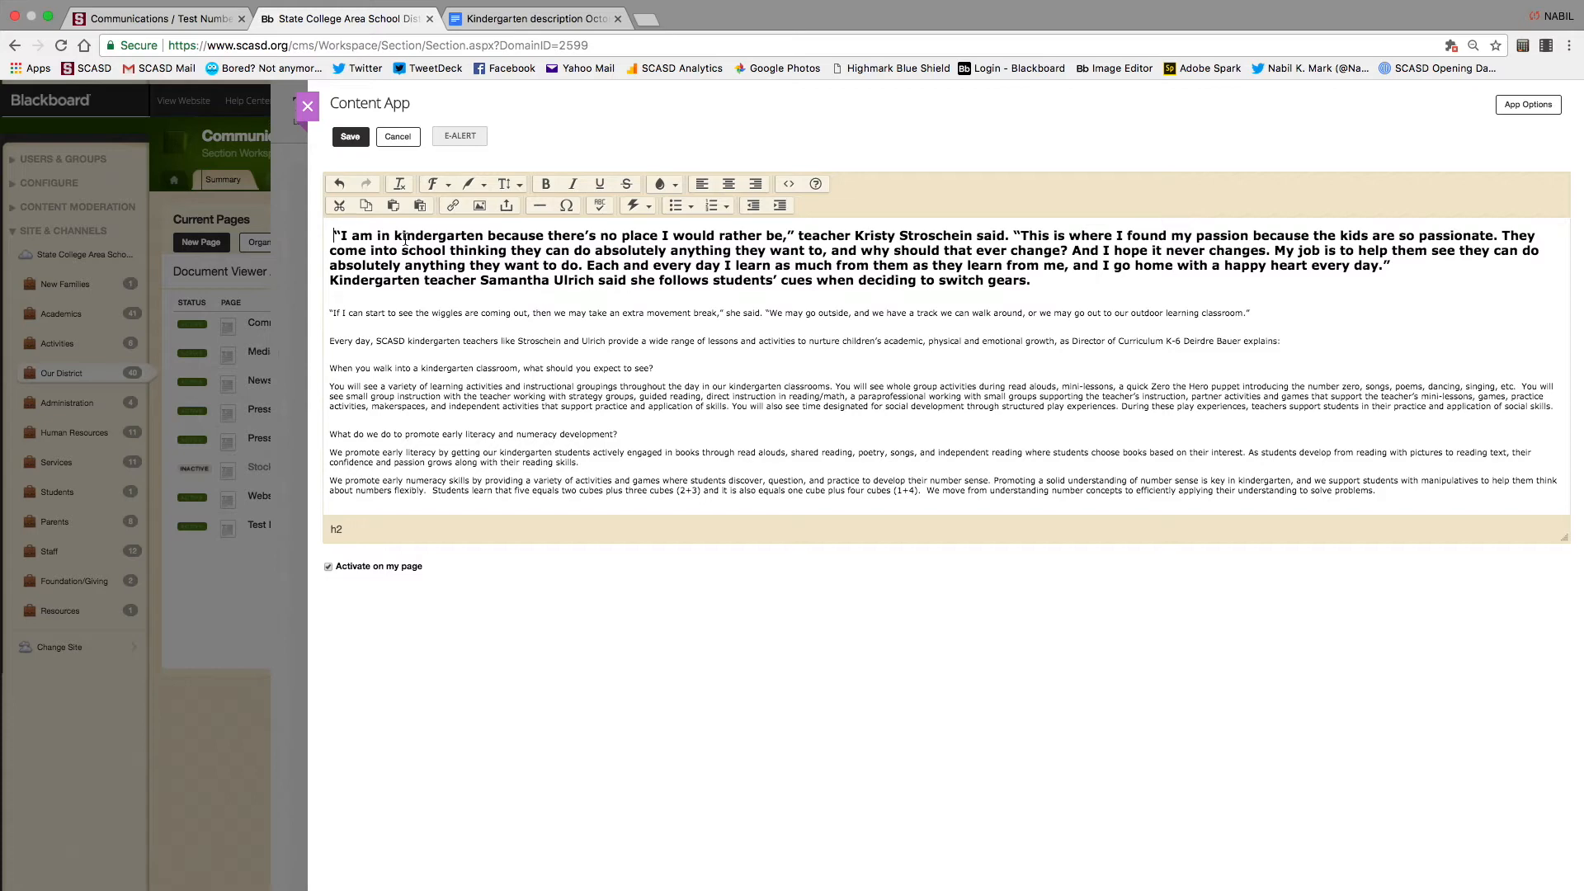
Start an image insert and upload Blue20.jpg as the article photo
click(480, 206)
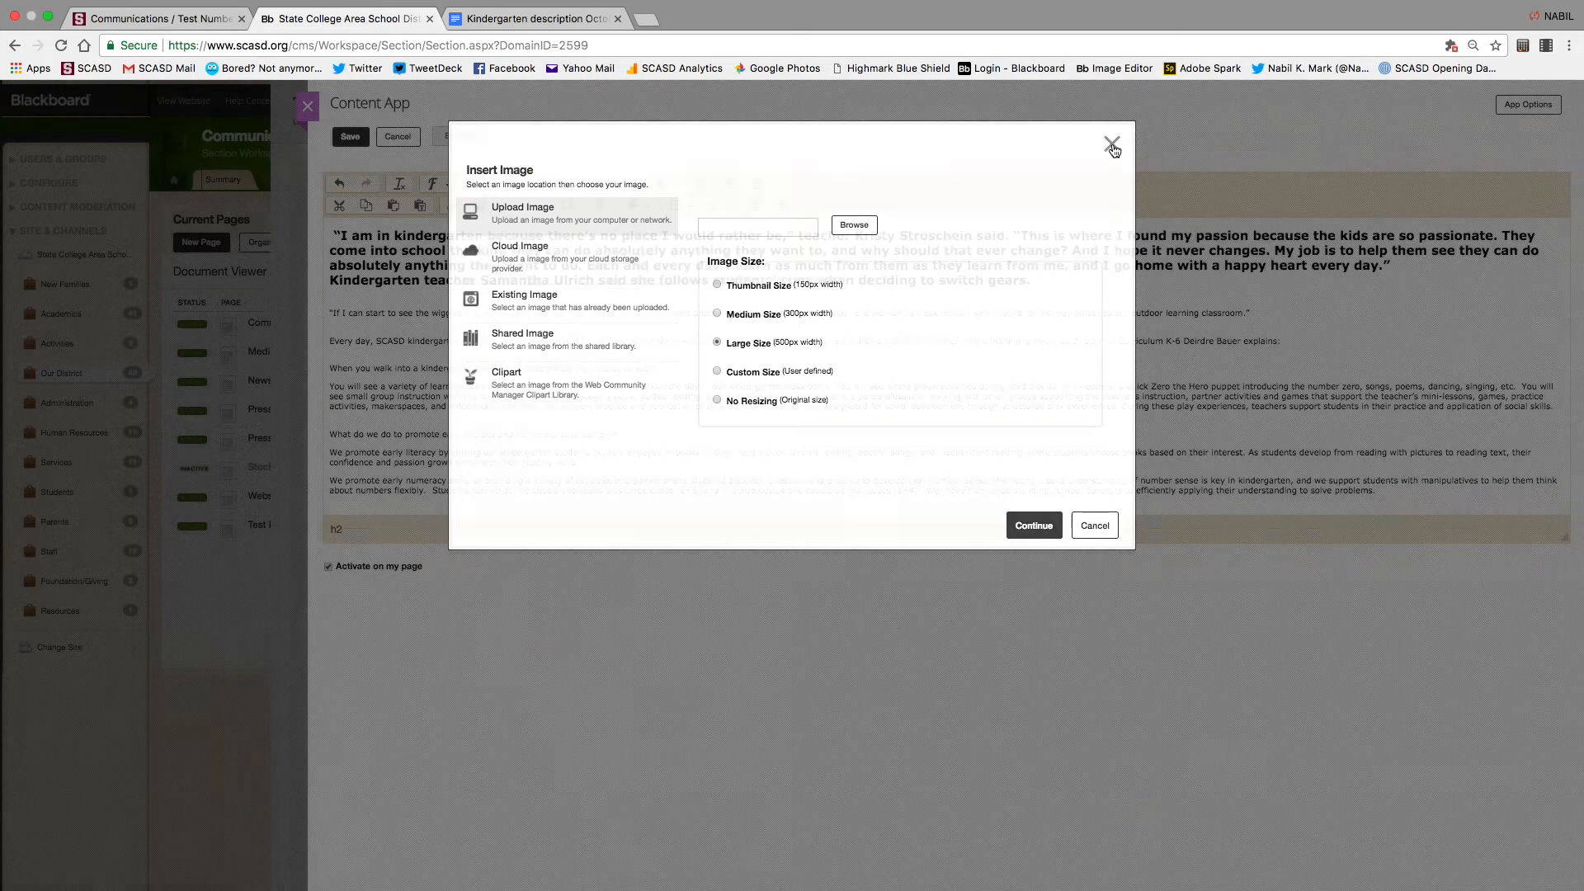
click(1111, 146)
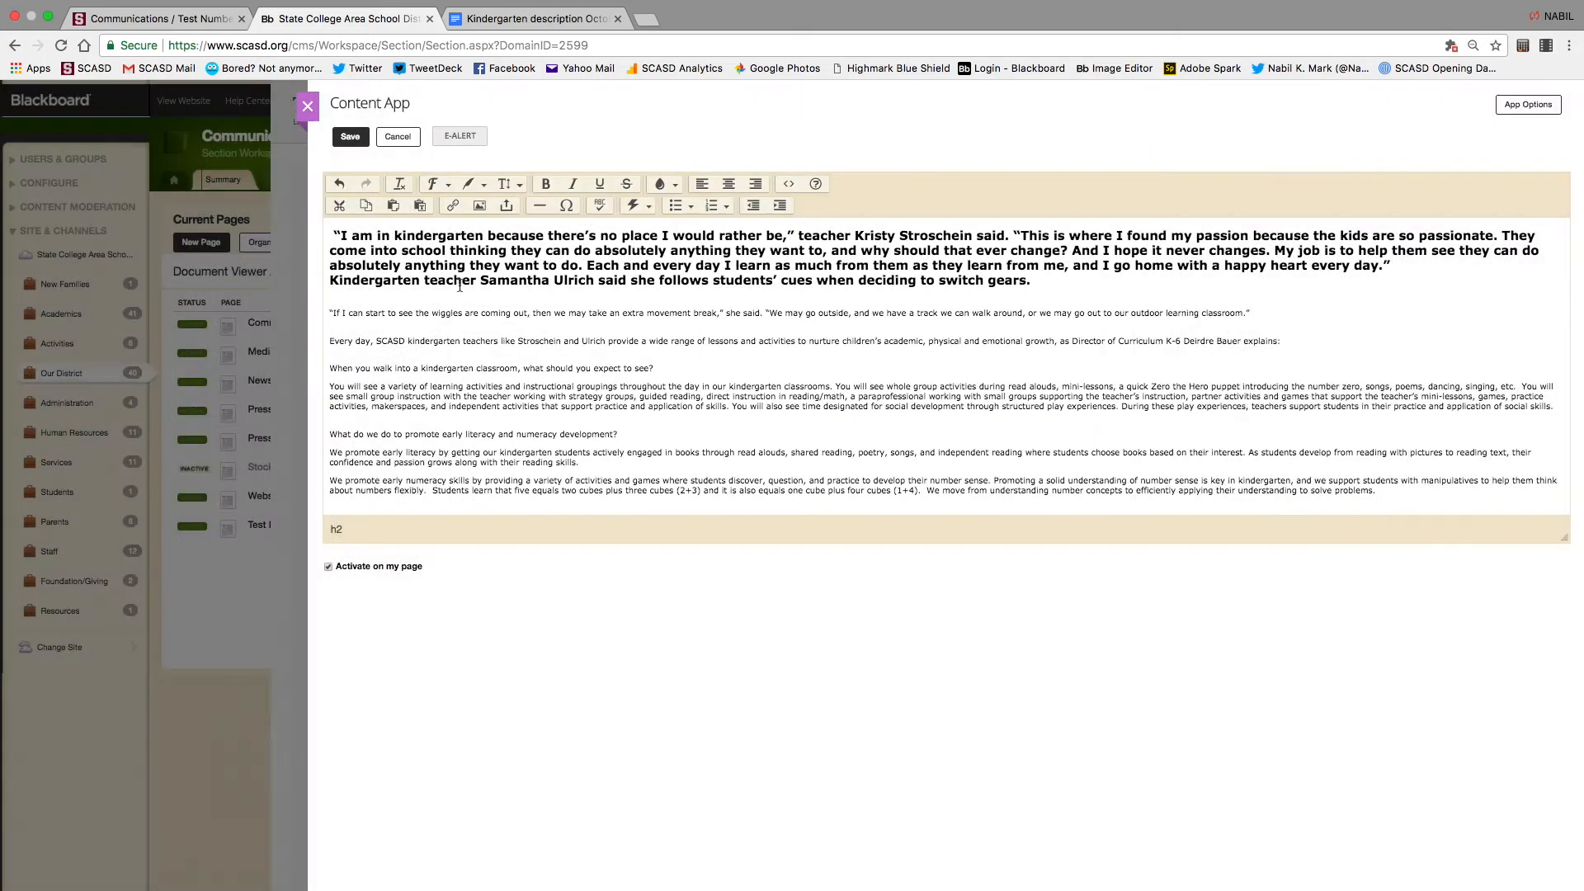
click(476, 206)
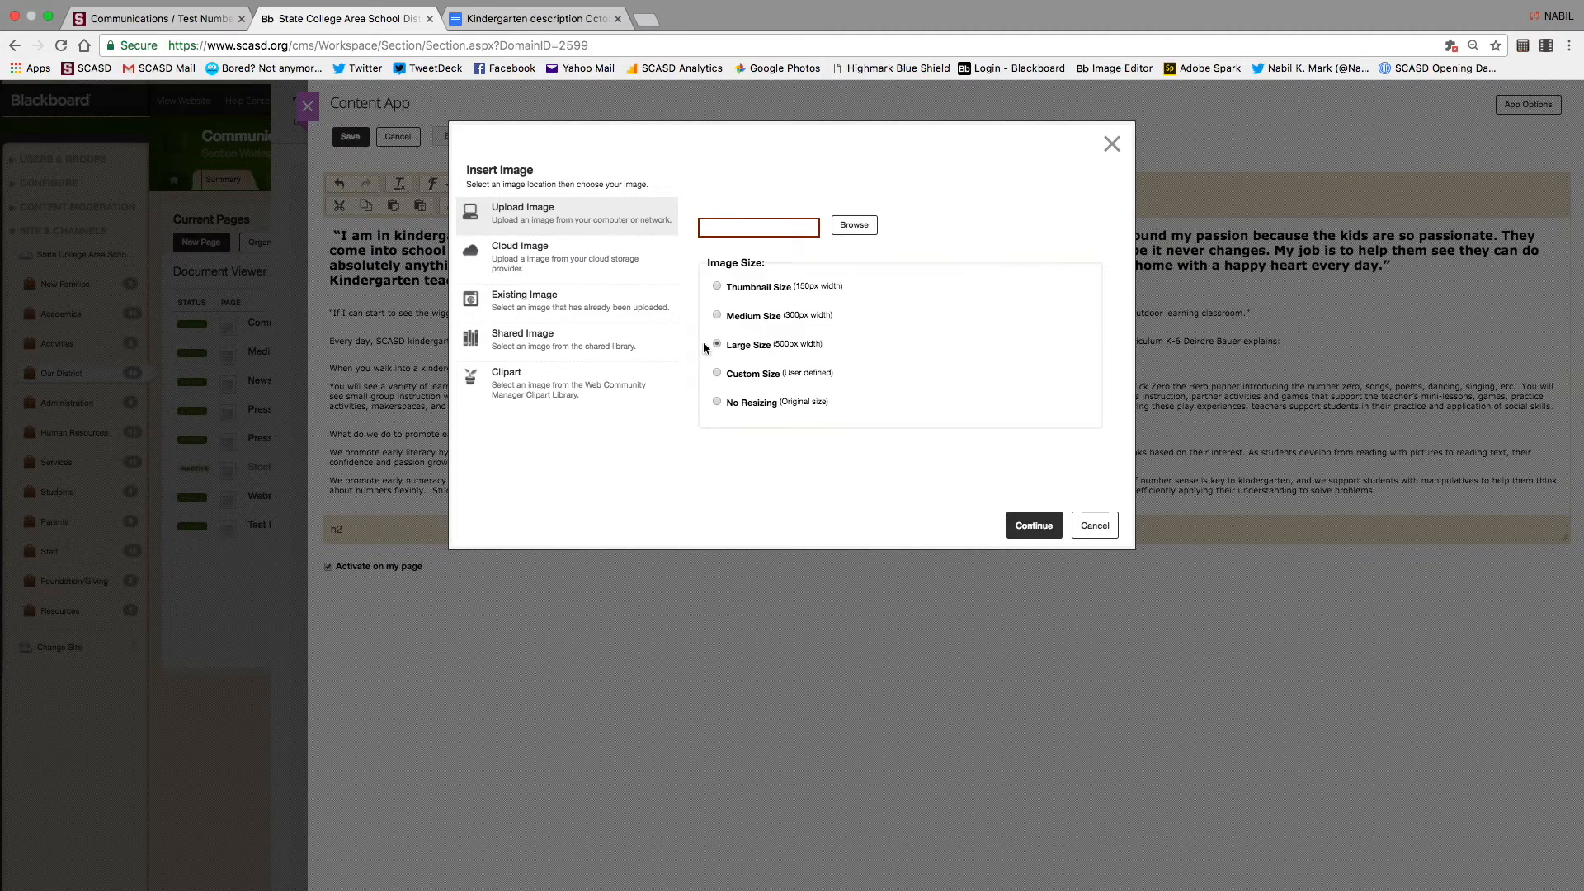
click(850, 227)
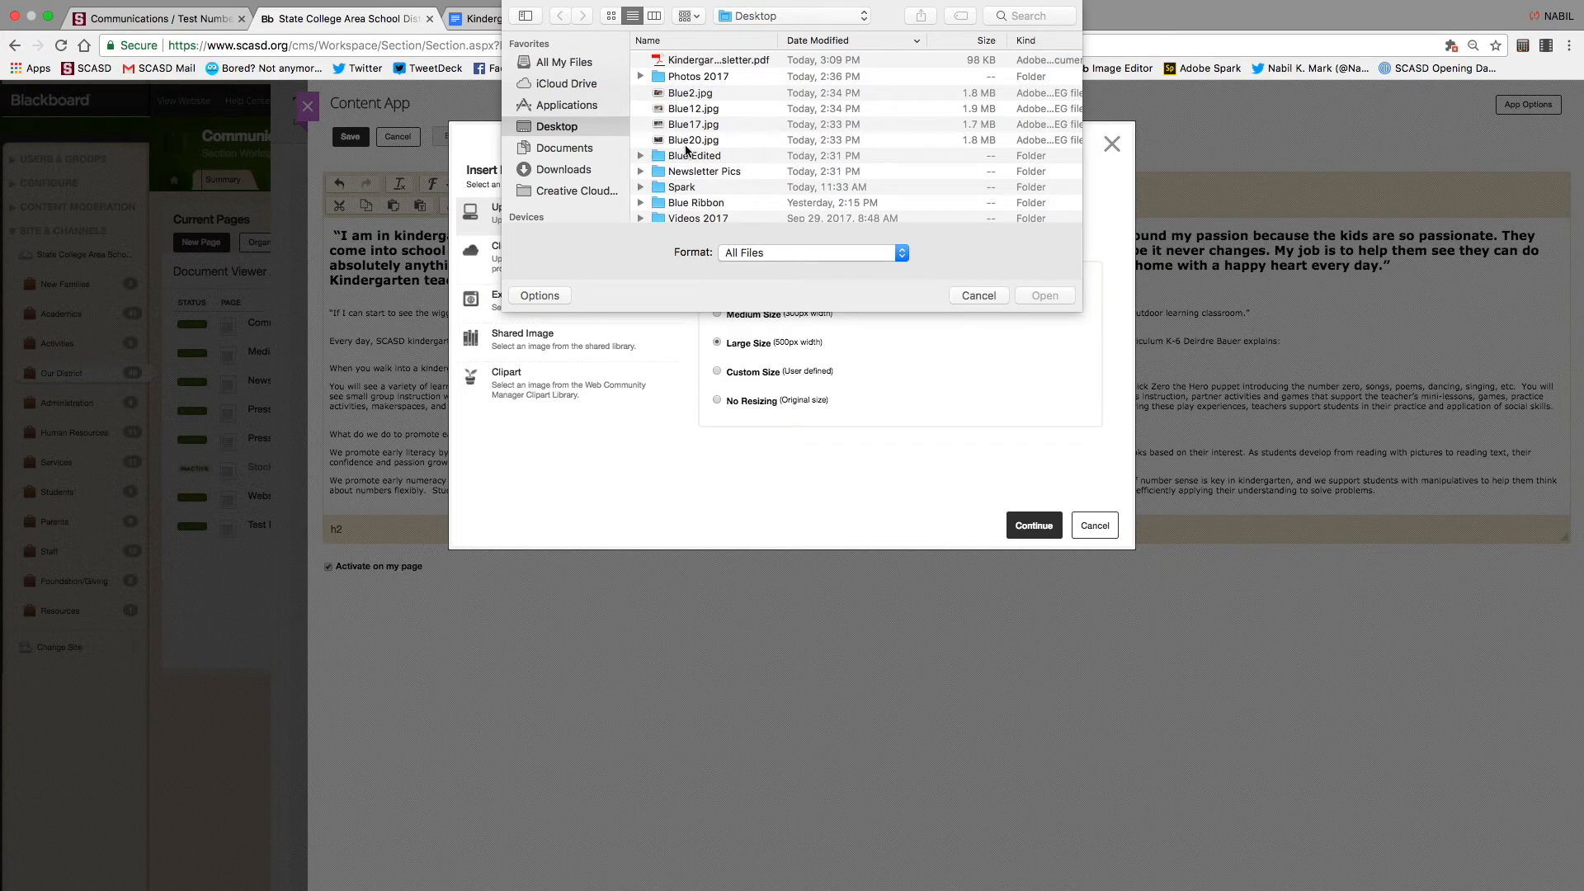
click(688, 137)
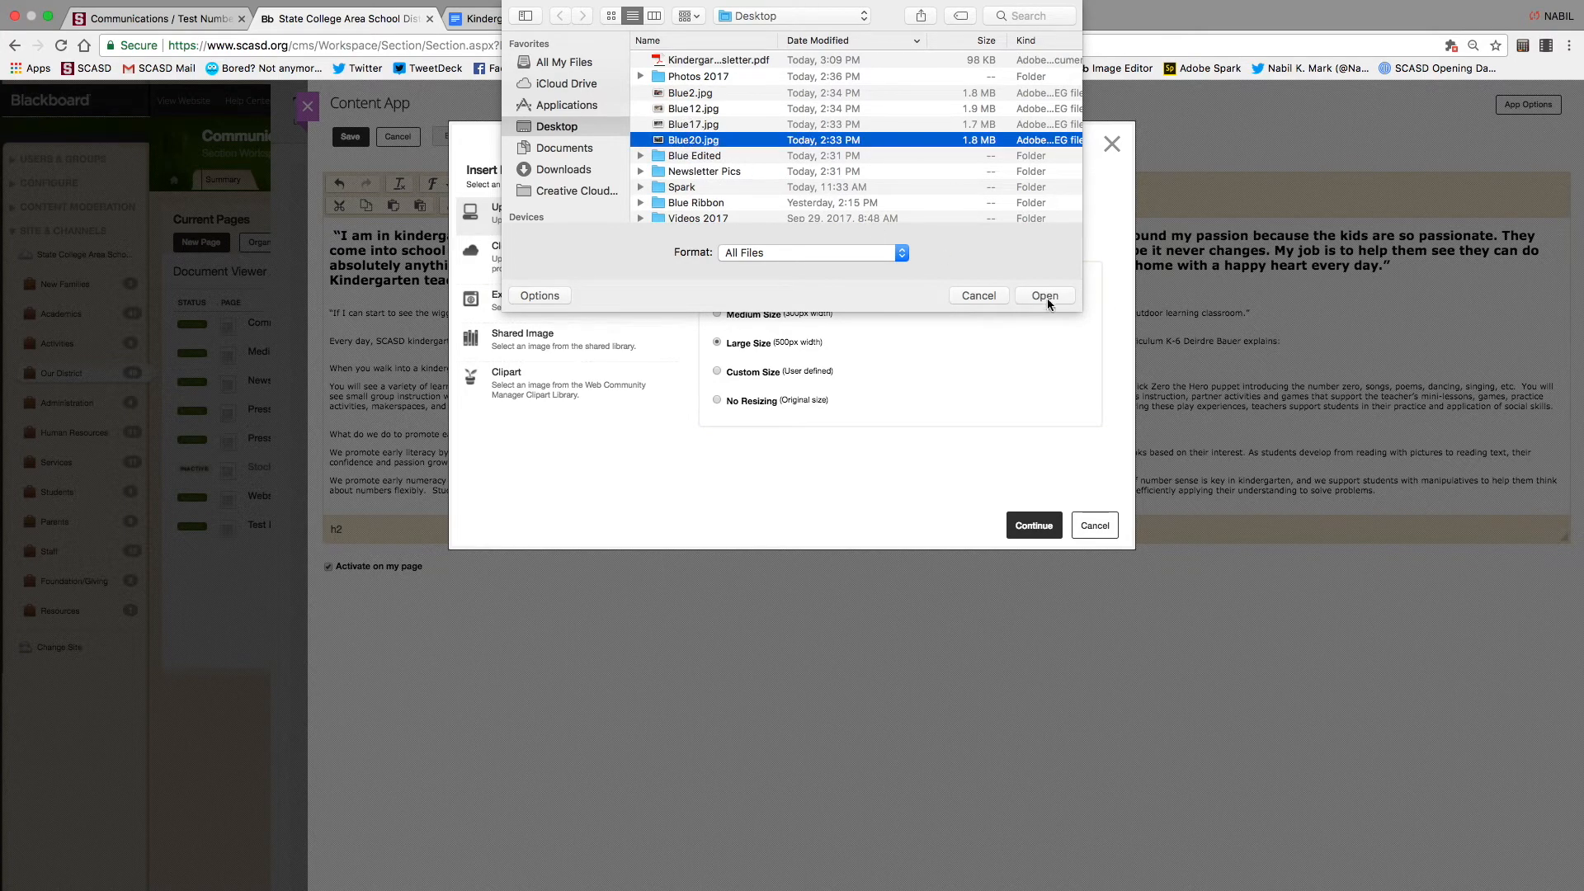
click(1043, 297)
click(1033, 525)
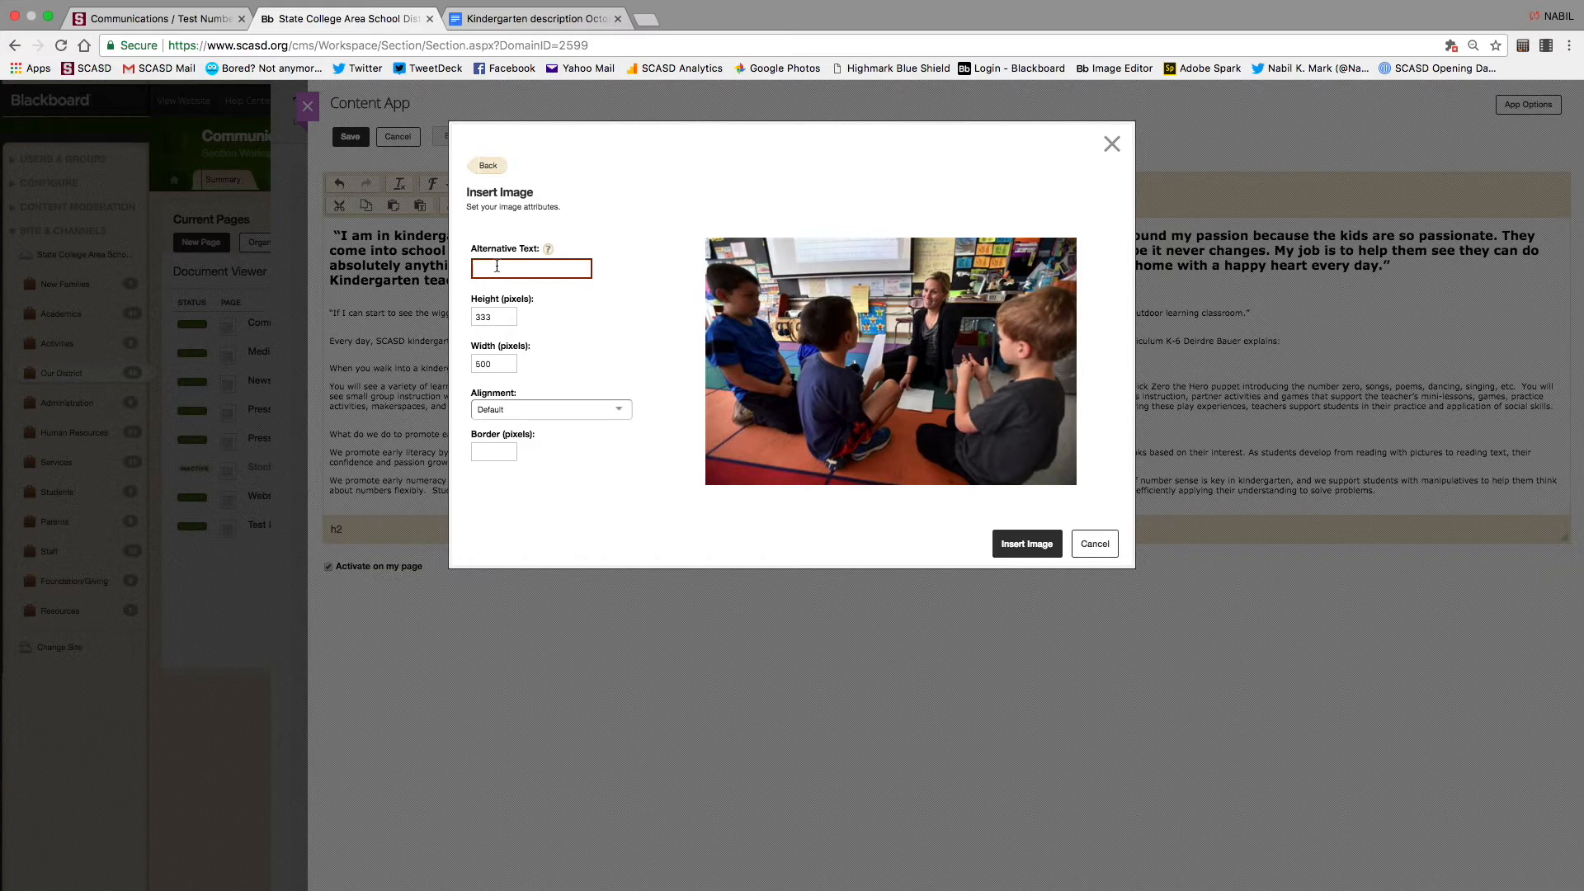
Give the photo alt text 'Kindergarten' and insert it at 500 × 333 before the opening quote
text(Kindergarten)
click(622, 410)
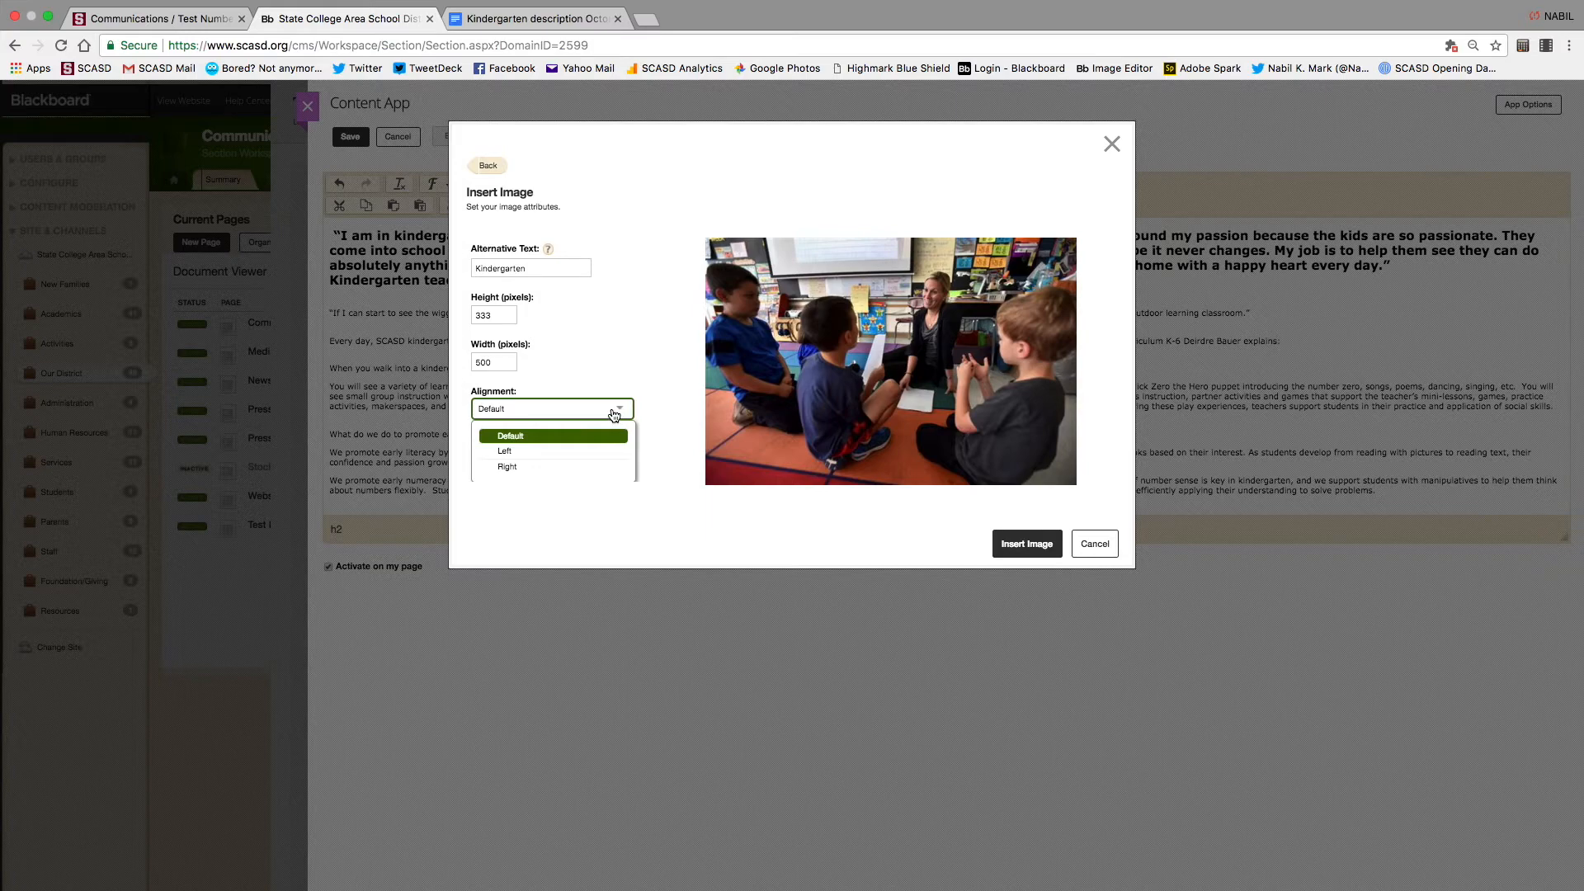
click(652, 299)
click(1016, 553)
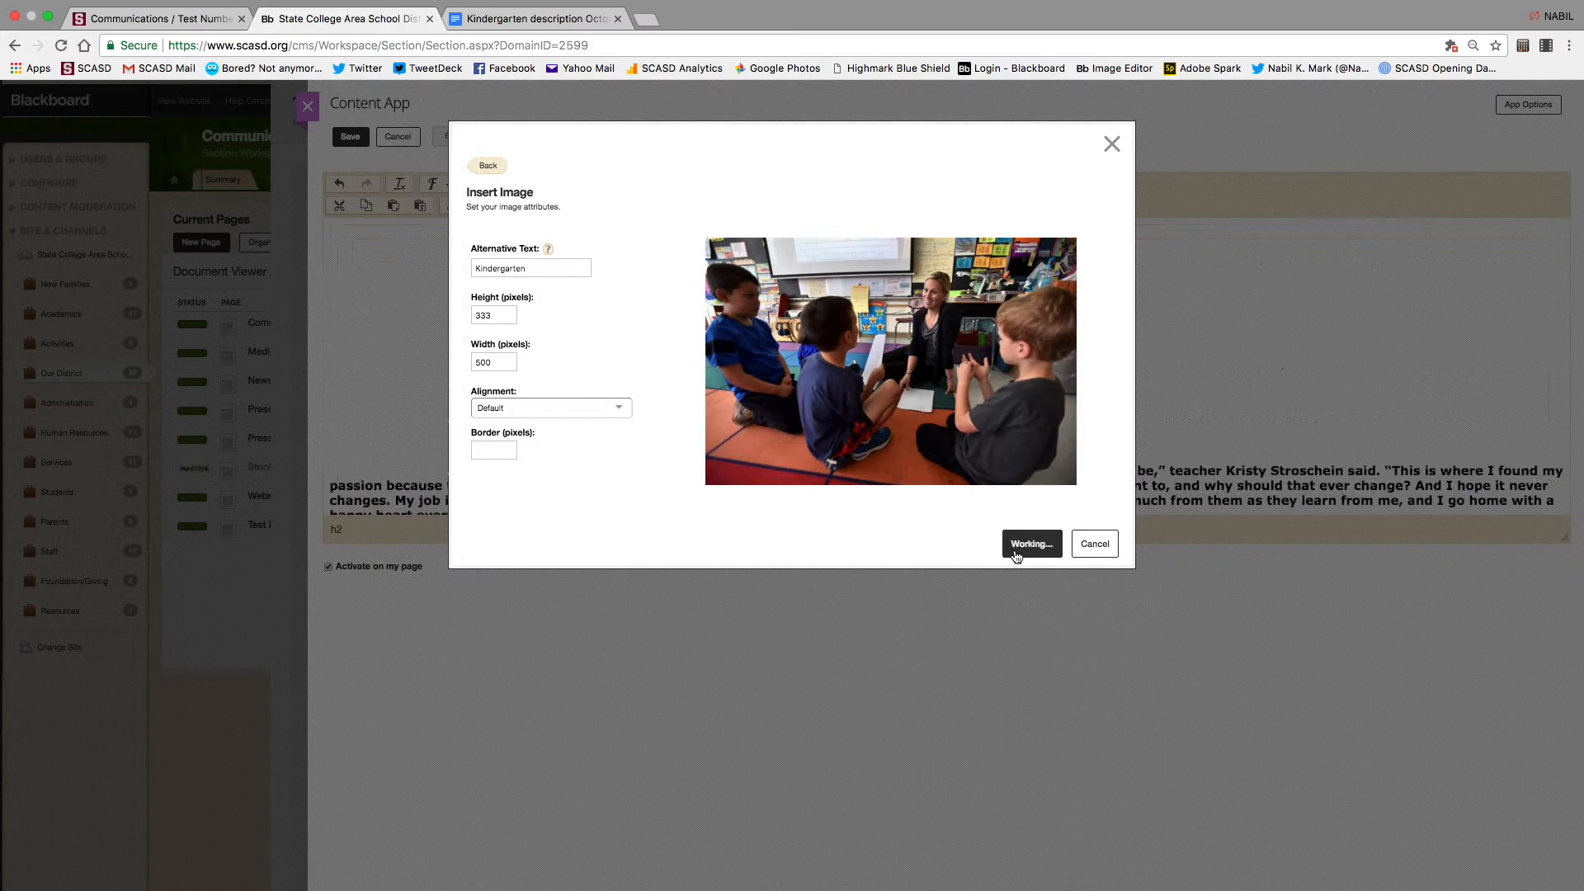
scroll(708, 404, down, 2)
scroll(708, 405, up, 2)
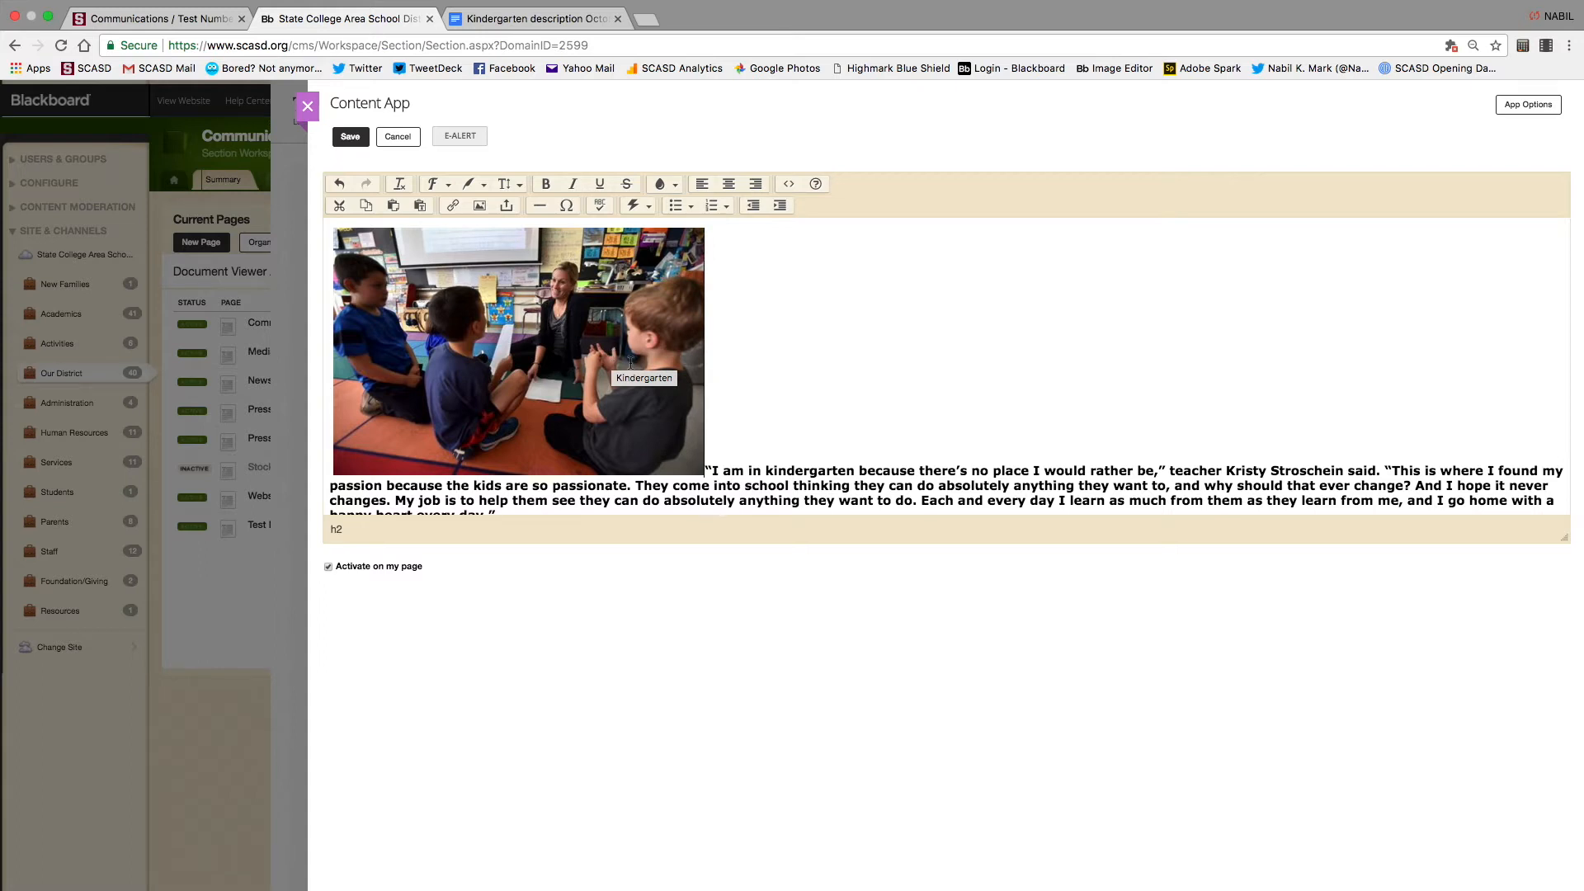
Select the inserted photo and drag to enlarge it across the editor
click(631, 361)
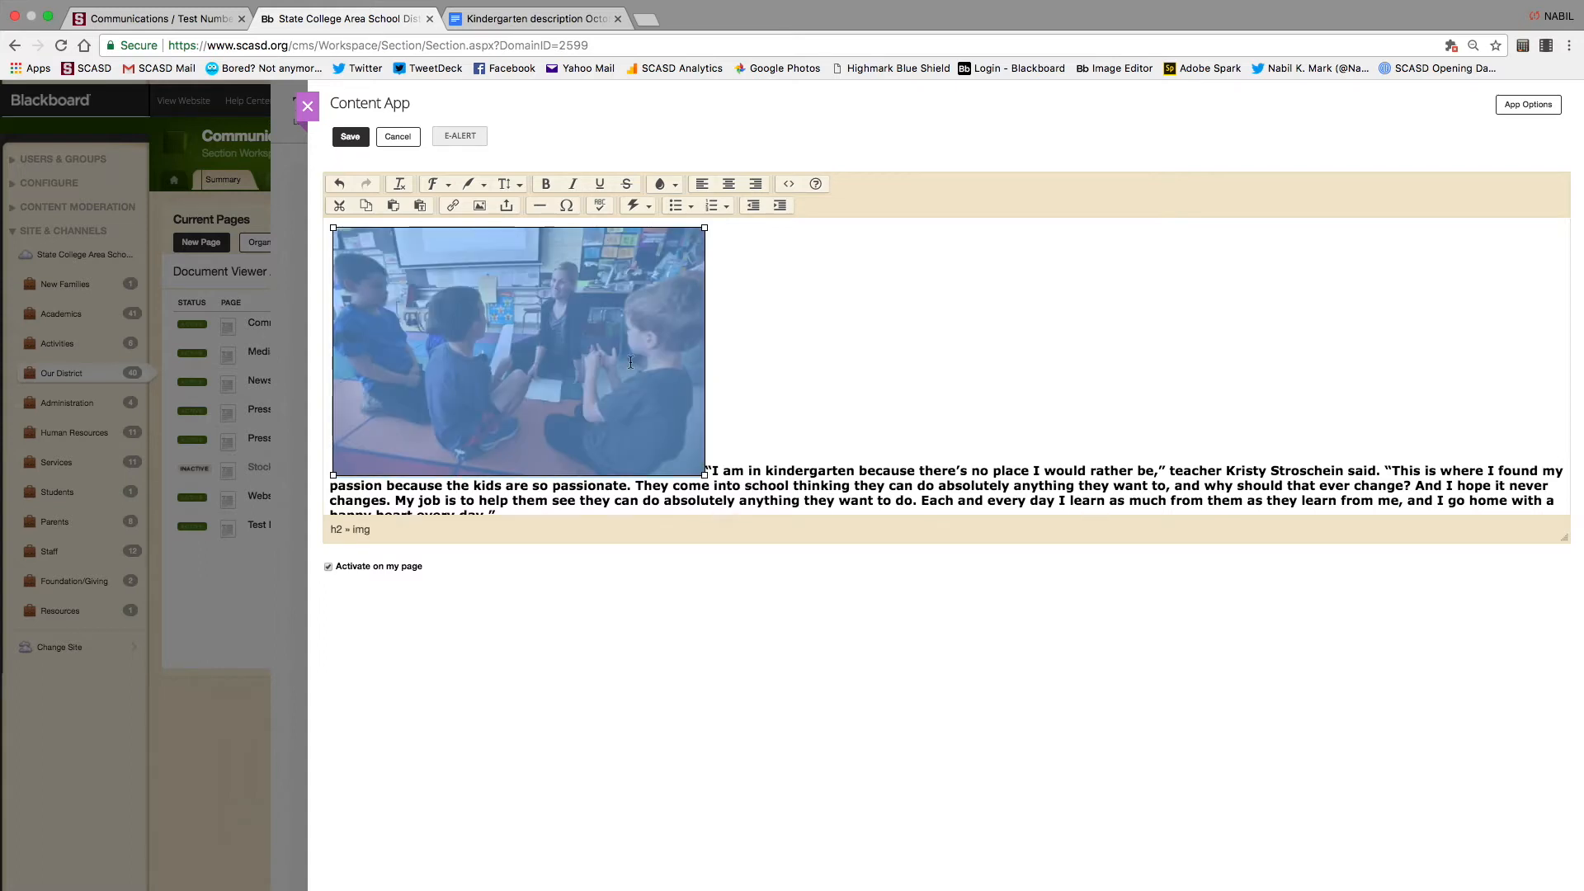
click(887, 352)
click(599, 336)
drag(704, 474, 817, 526)
scroll(1047, 379, down, 2)
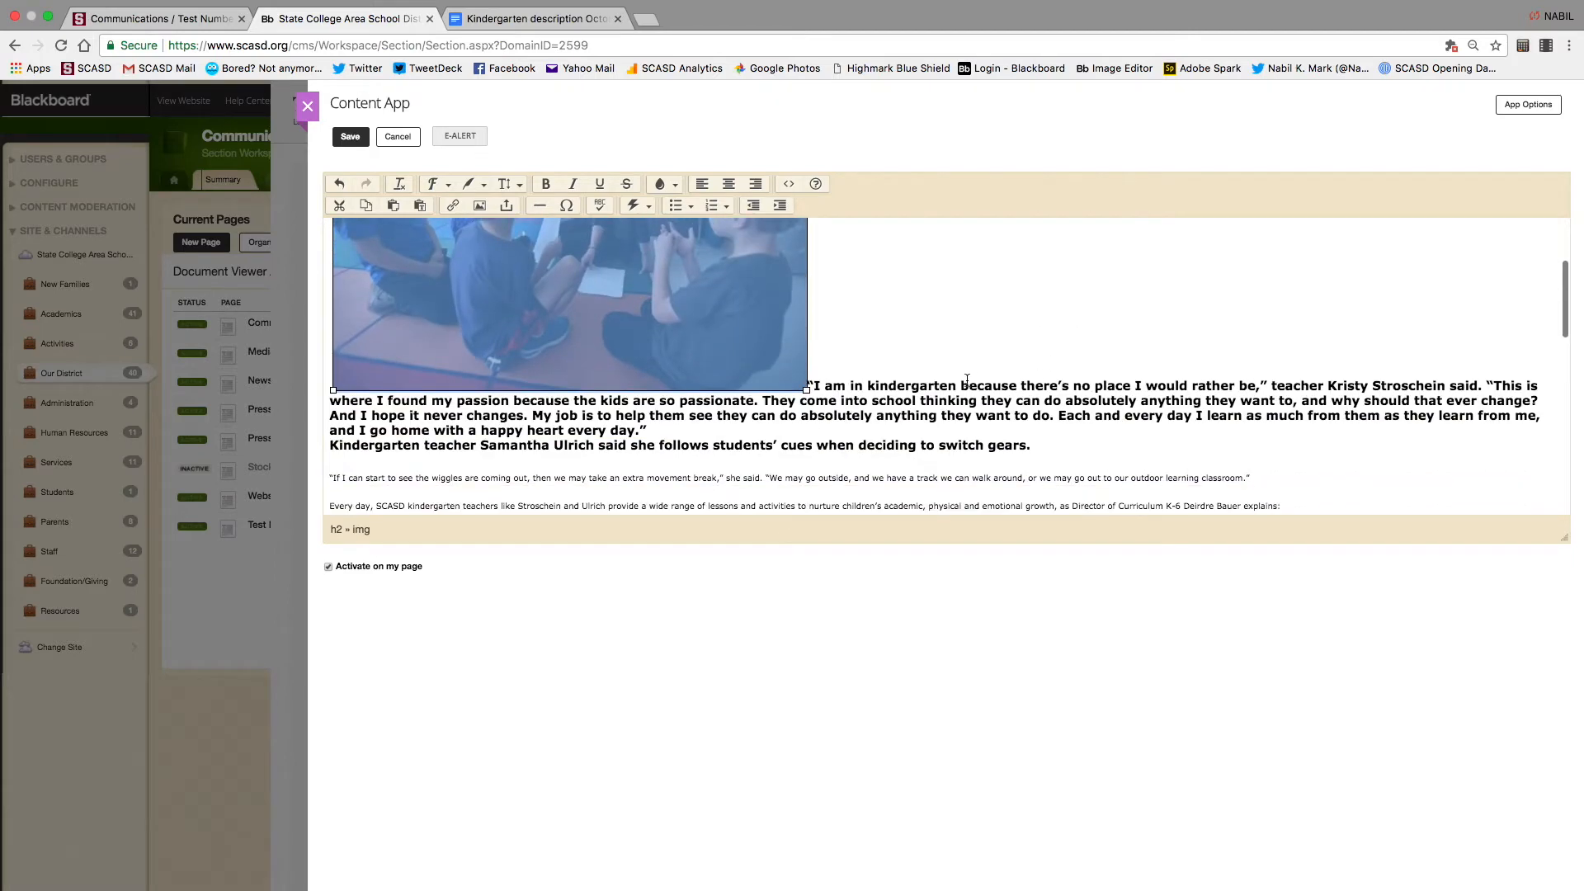
drag(806, 391, 889, 392)
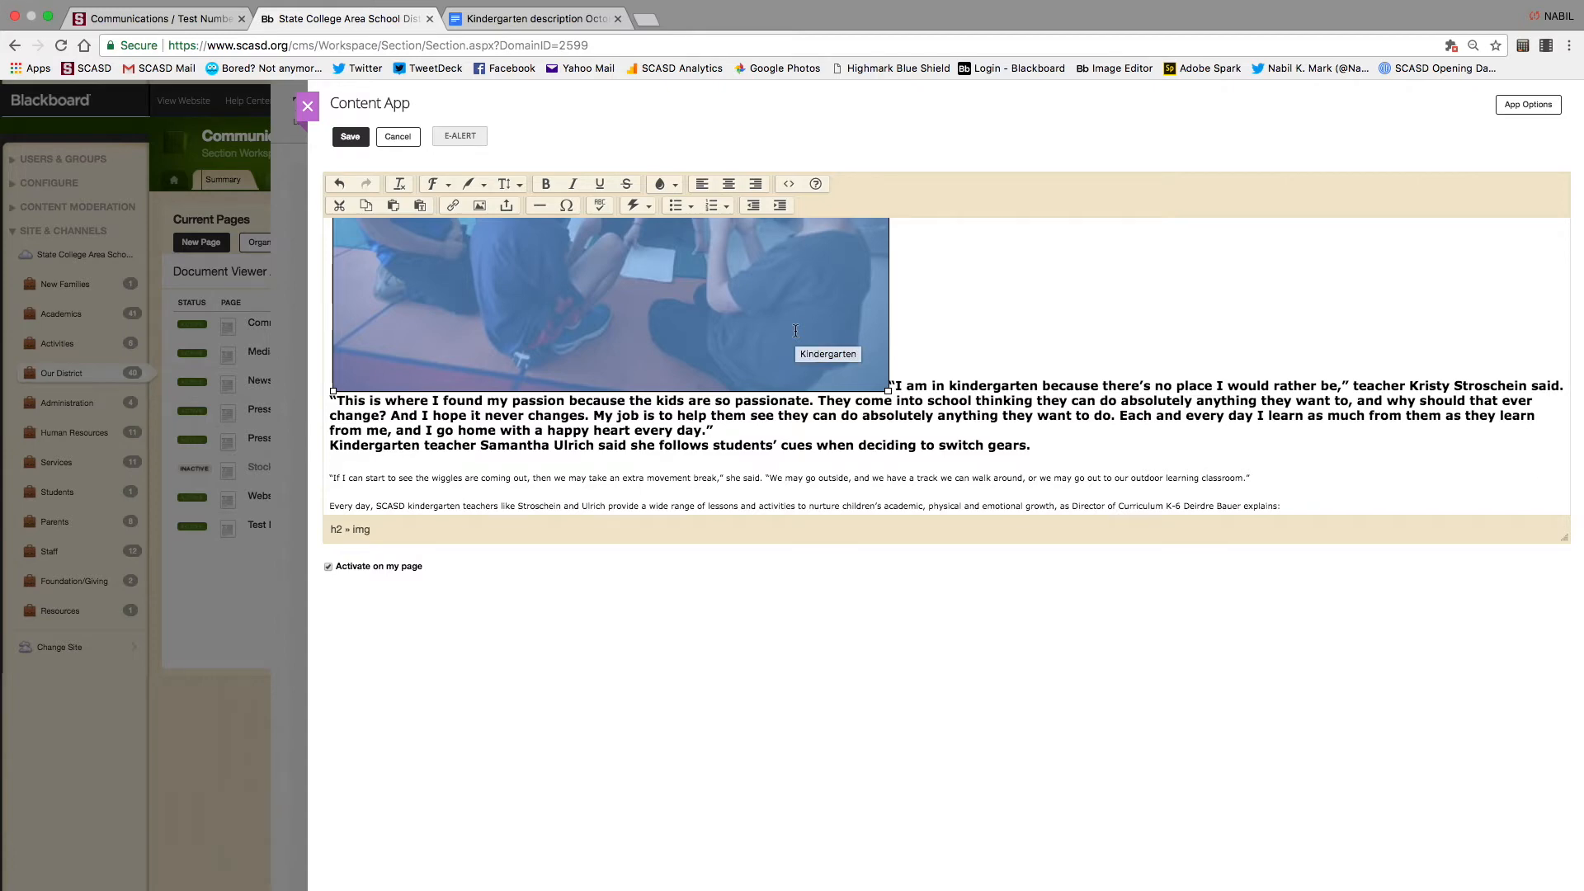
scroll(795, 331, up, 3)
scroll(796, 331, down, 2)
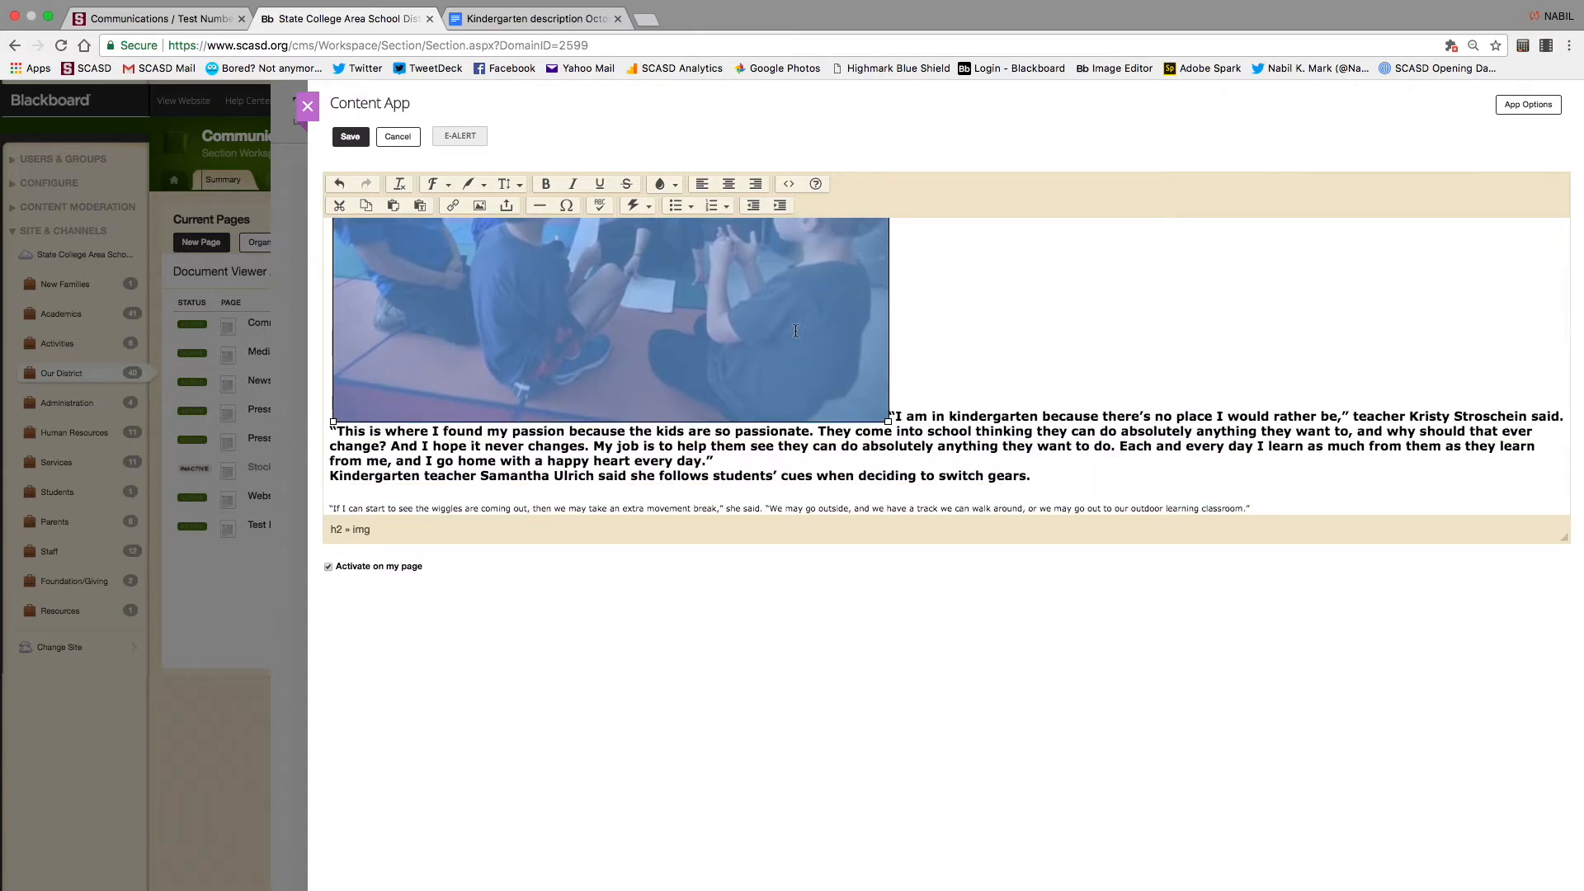
Select the old photo and delete it from the start of the article
click(928, 343)
click(818, 358)
key(BackSpace)
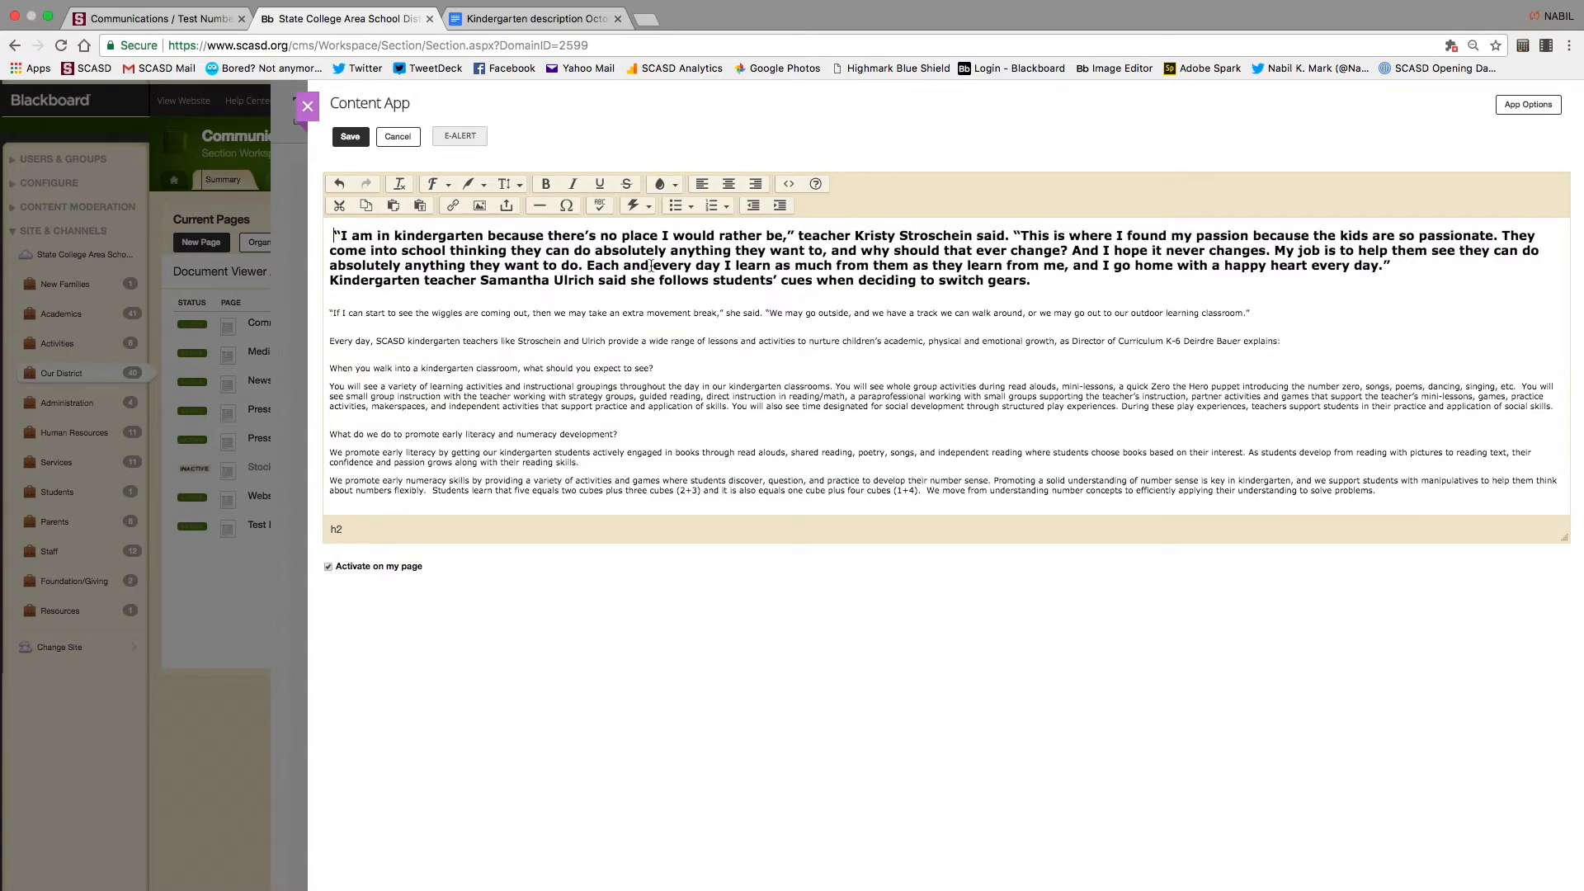
Insert Blue17.jpg with alt text 'Dishonng', aligned right beside the opening quote
click(481, 205)
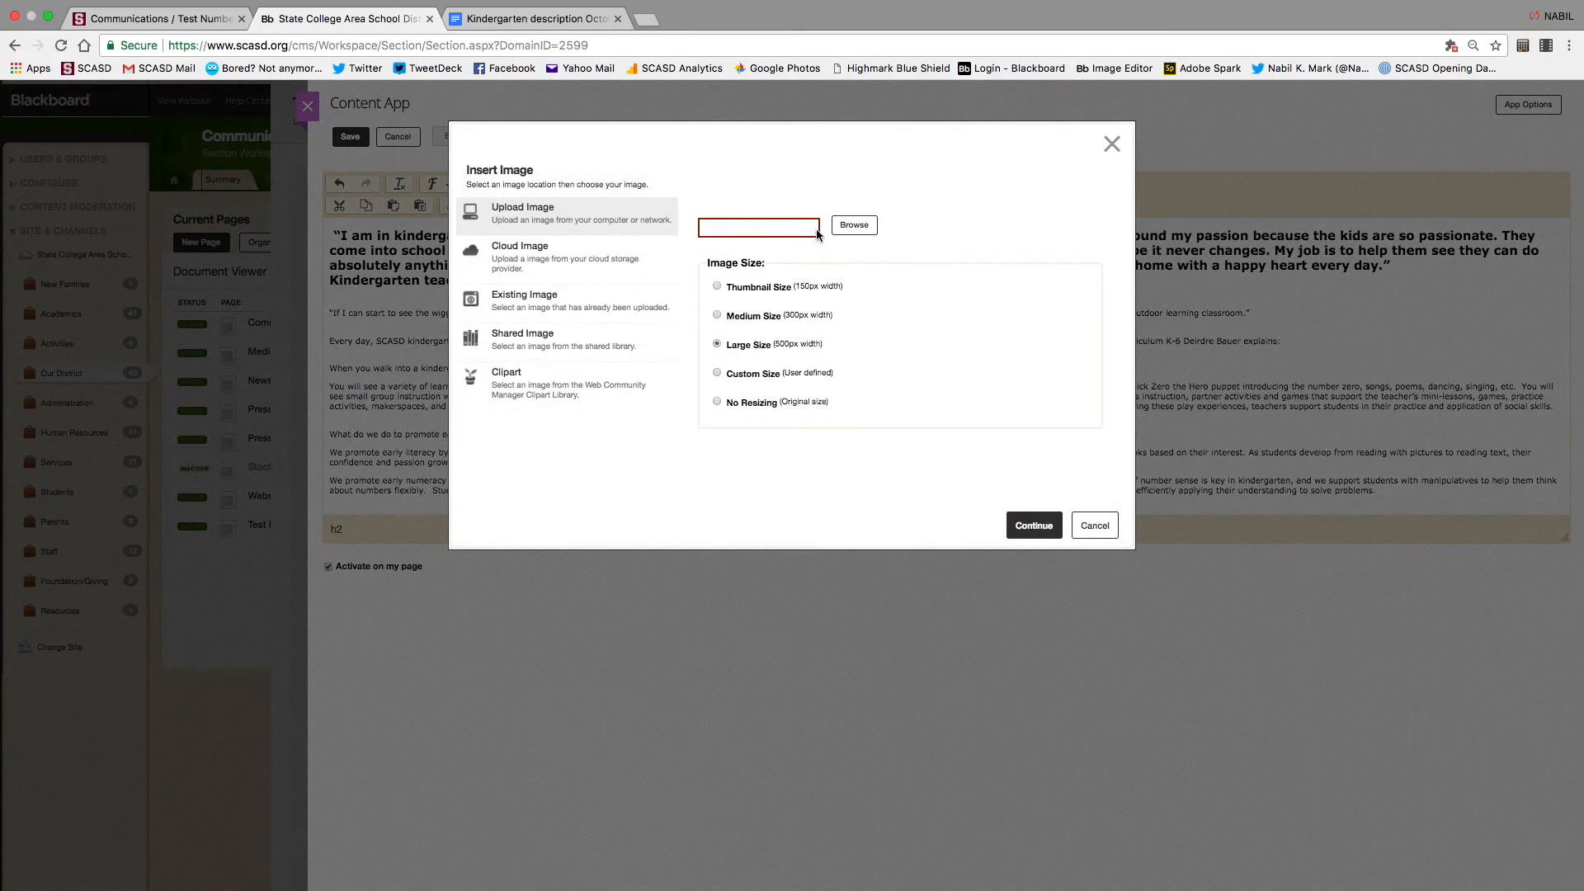
click(845, 223)
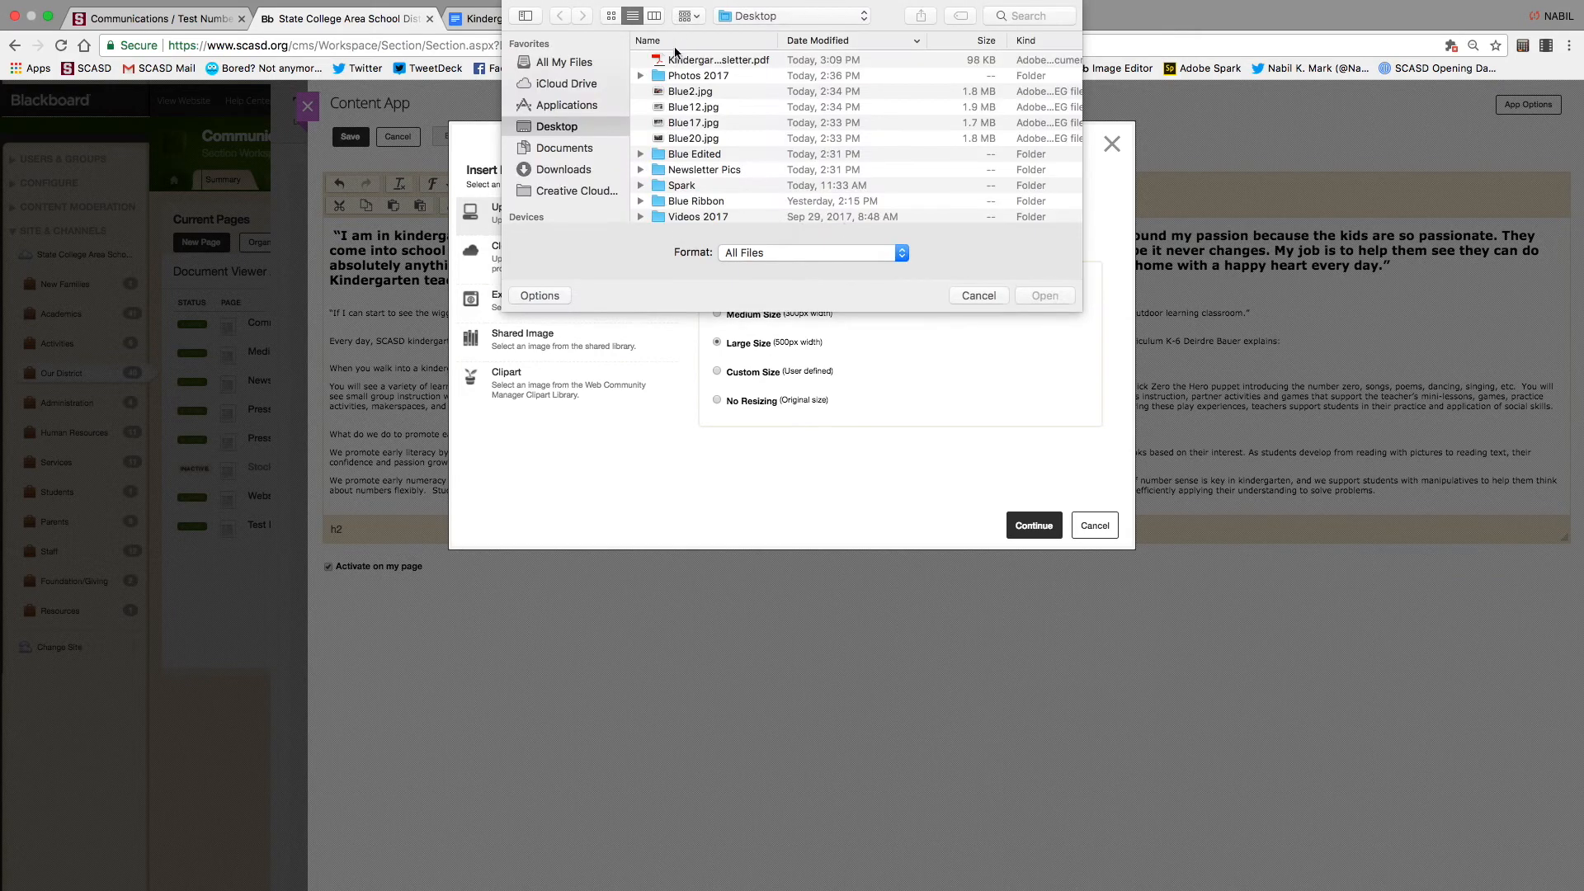
click(699, 124)
click(1048, 295)
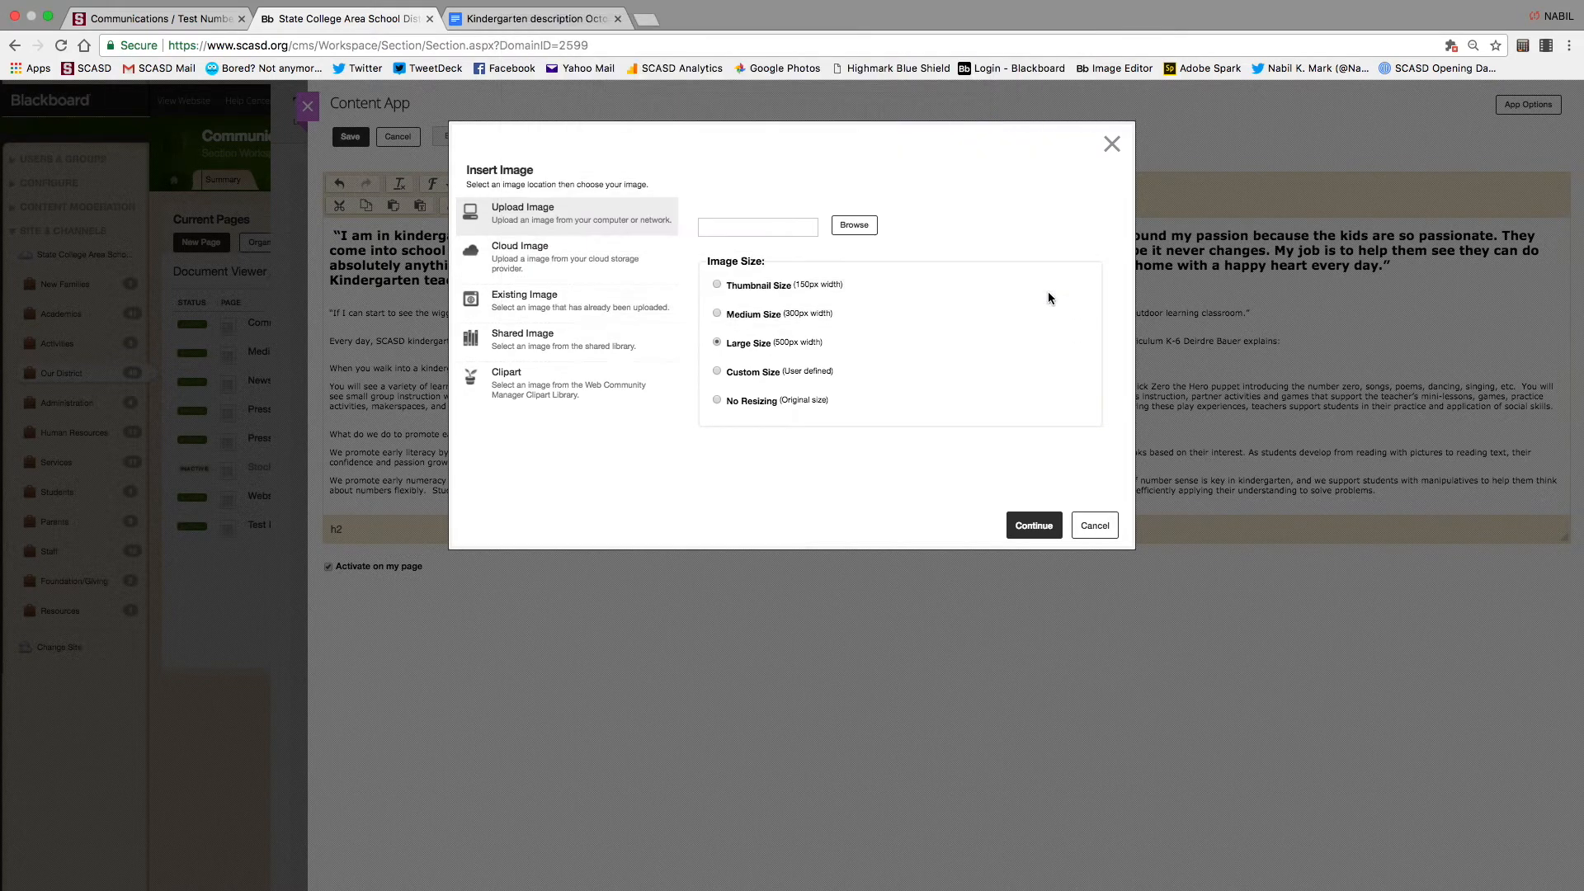
click(1029, 528)
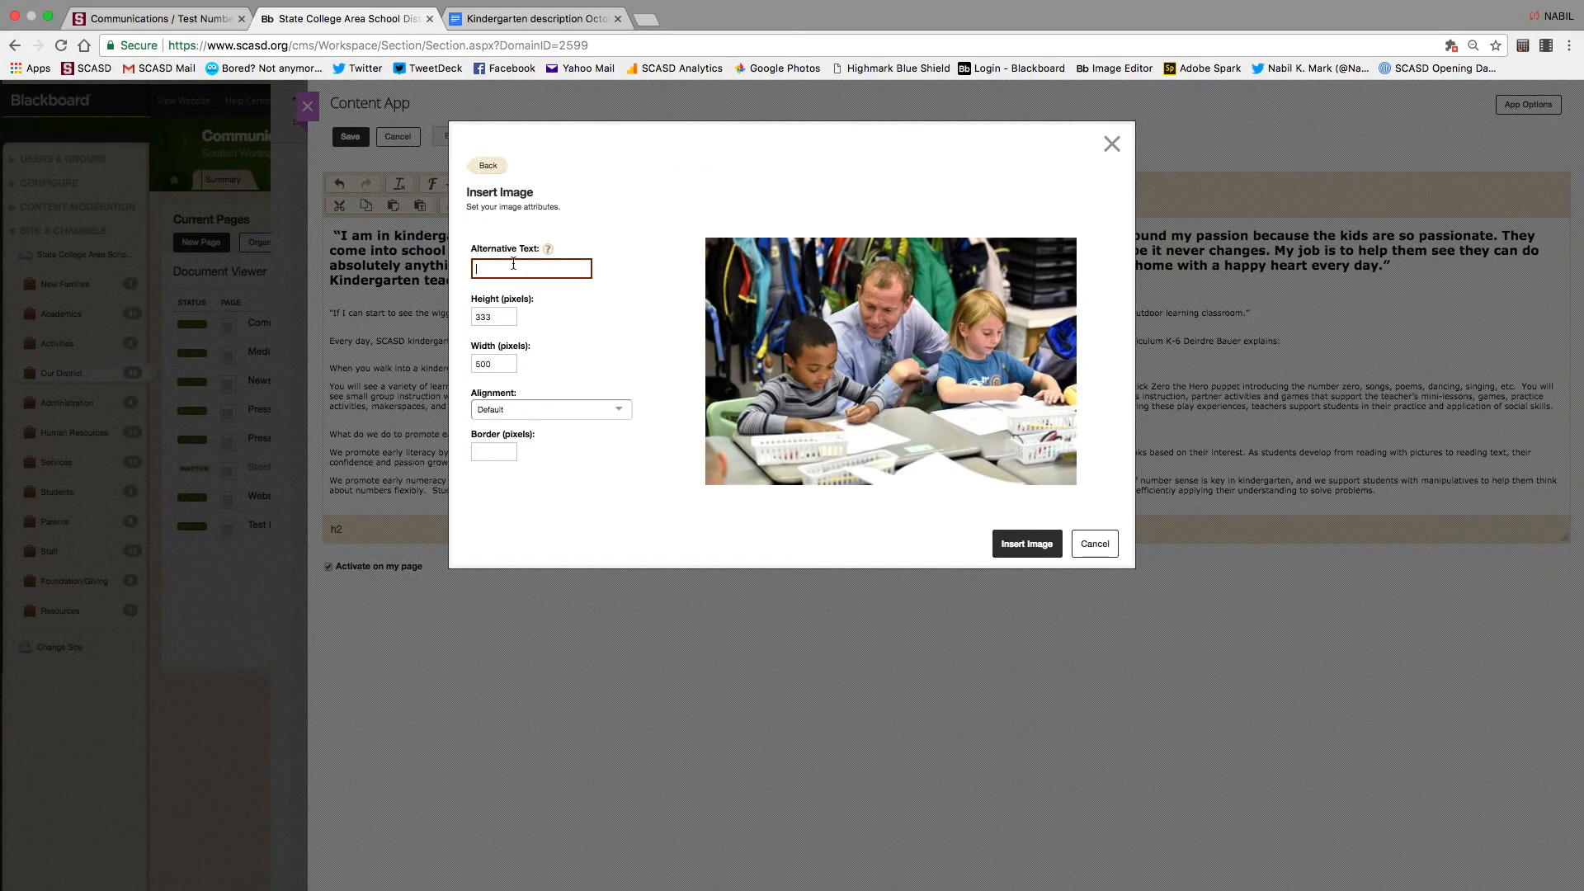
text(Dishonng)
click(618, 410)
click(527, 467)
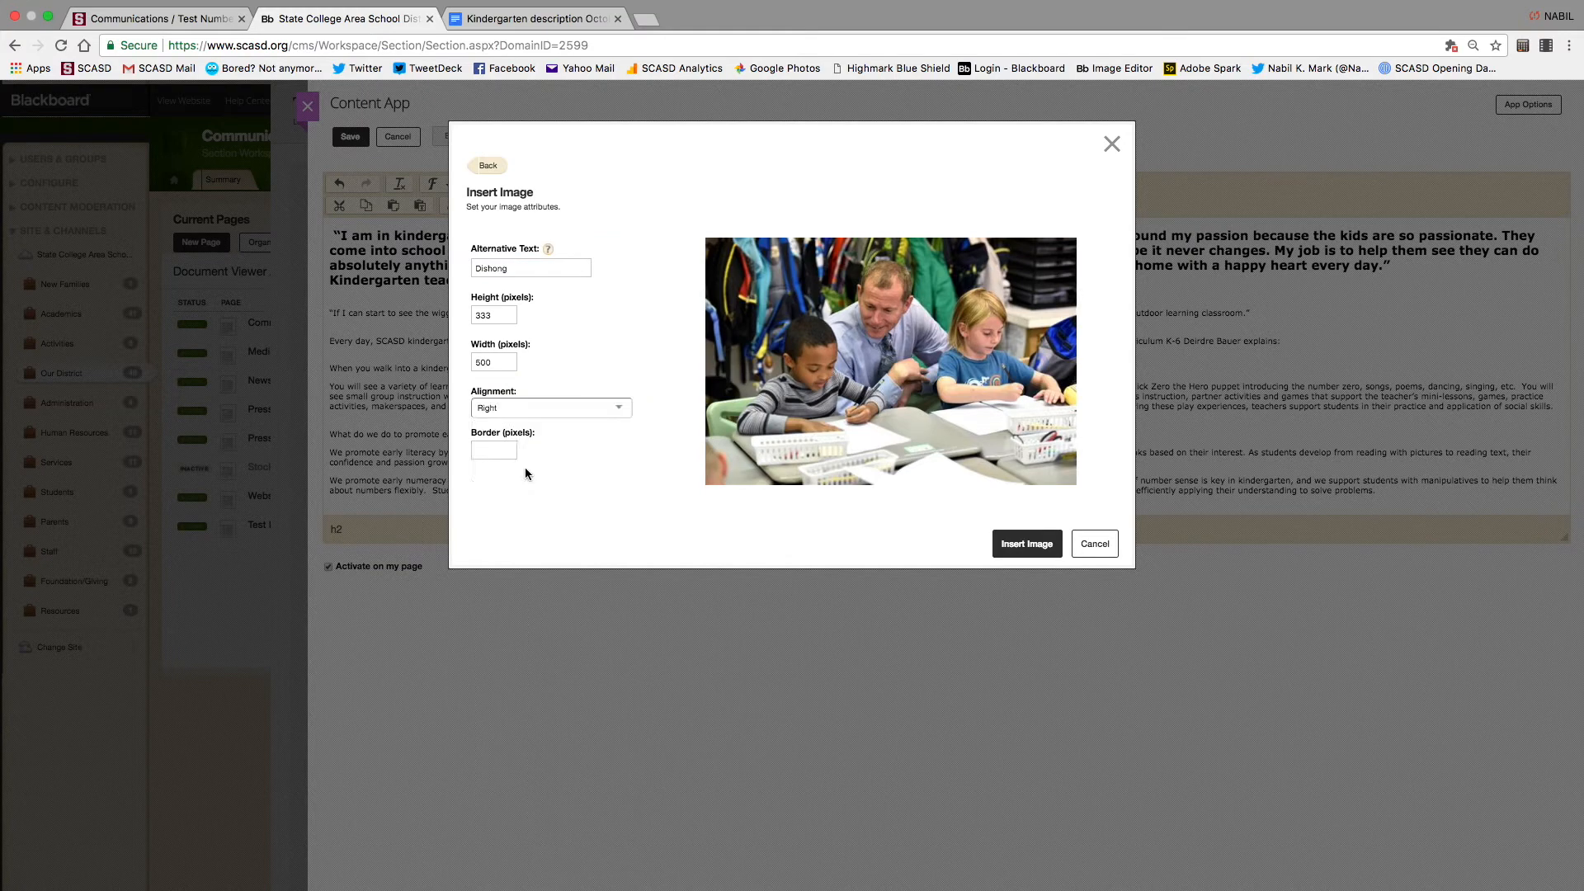
click(1024, 543)
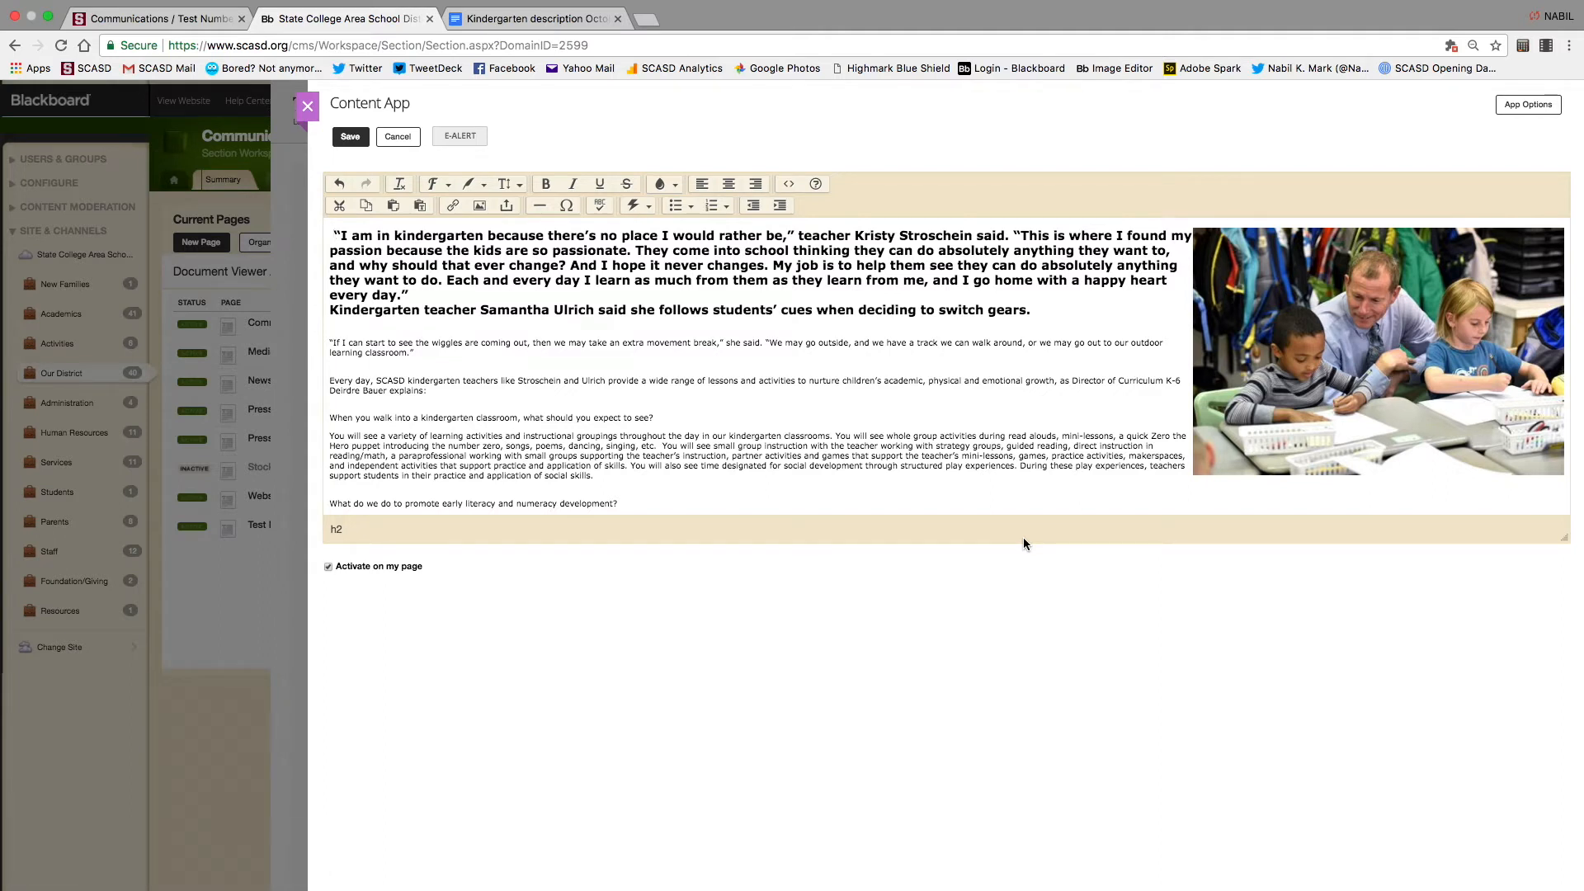
scroll(622, 437, down, 1)
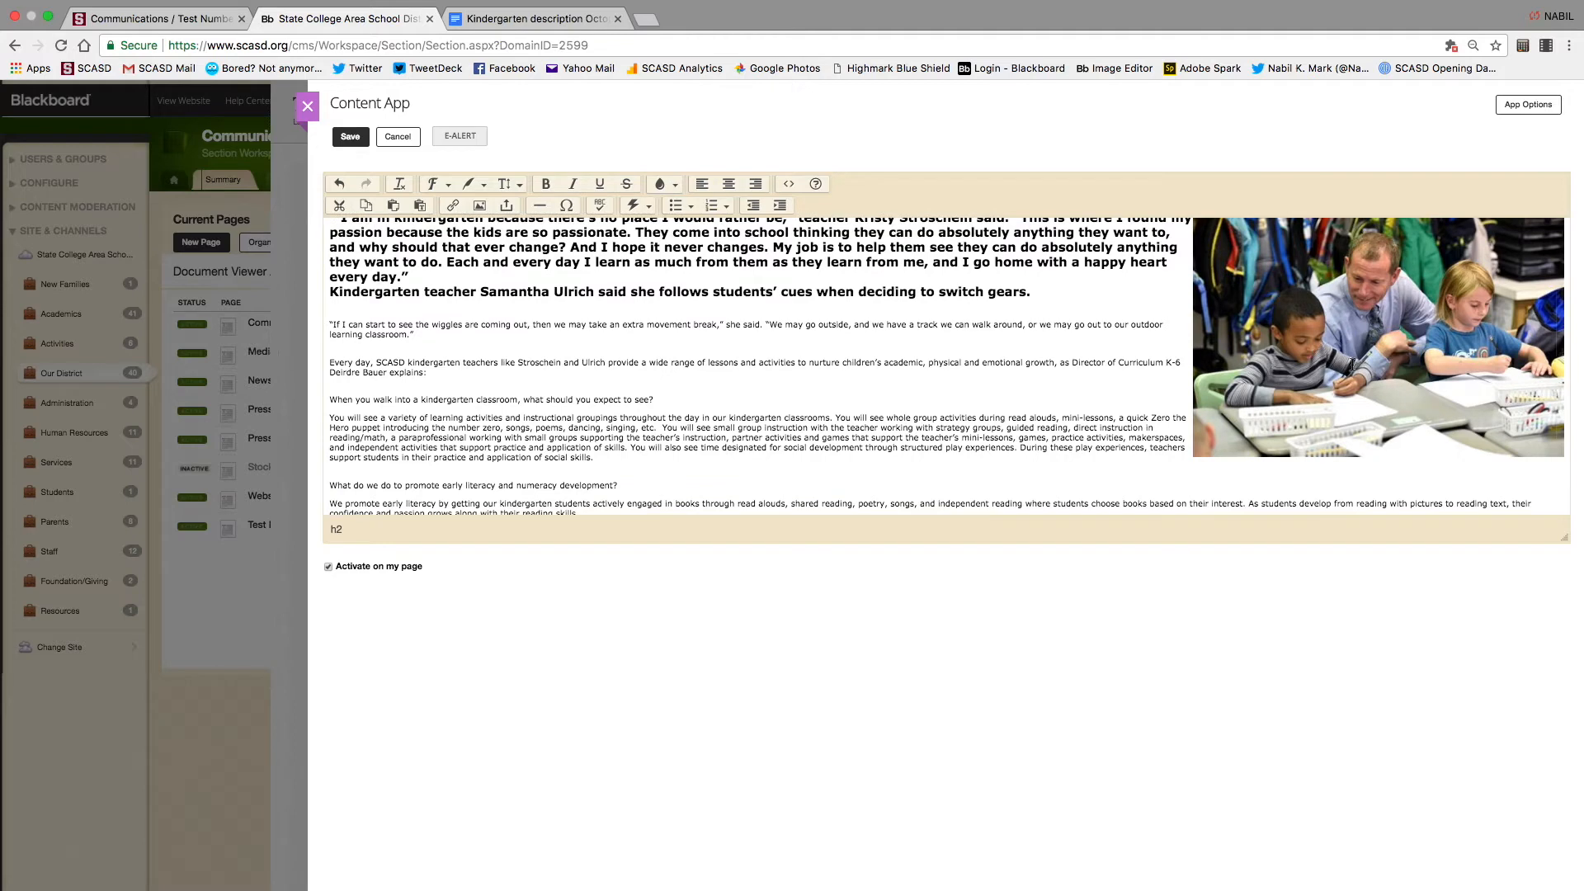
Save the article with its new photo and close the Content App editor
scroll(1353, 364, up, 1)
click(350, 137)
click(308, 109)
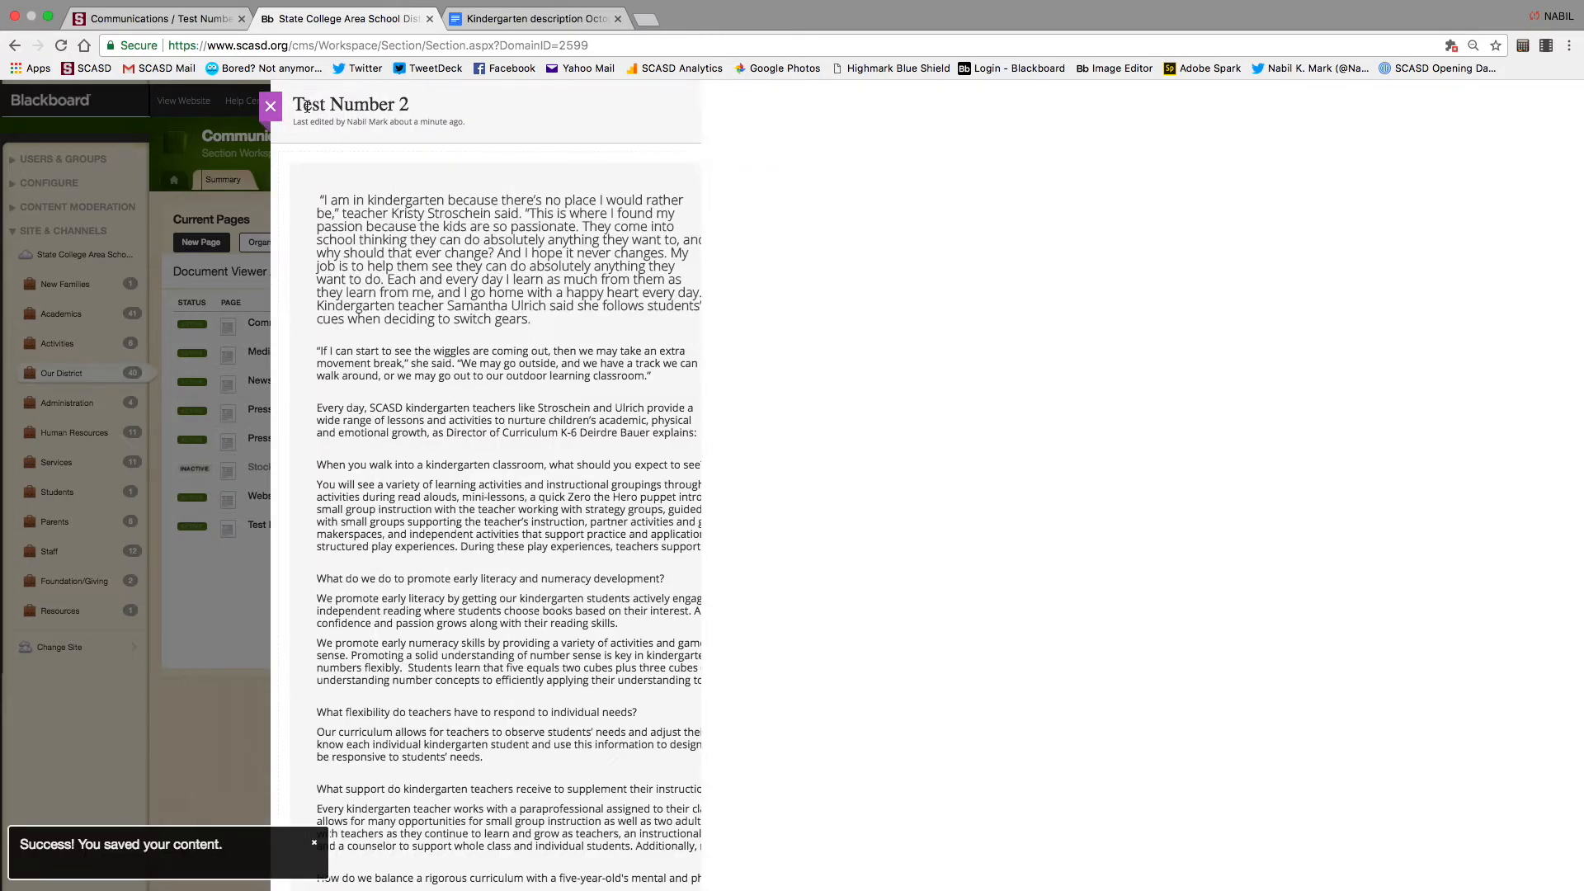
Preview the Test Number 2 page, check it, and return to the page layout
click(1443, 114)
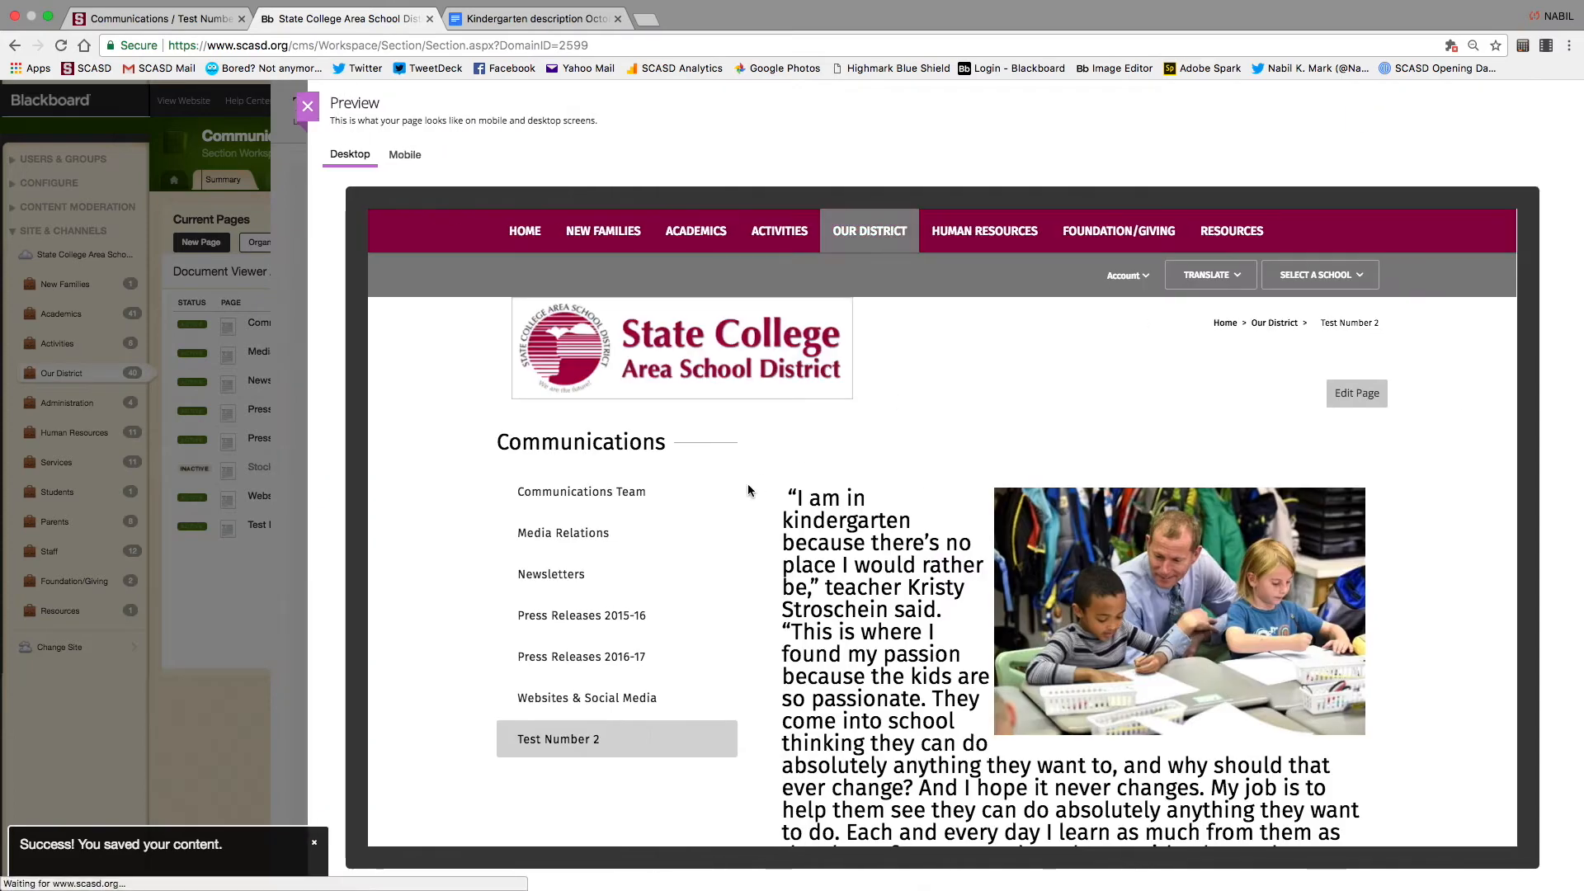
scroll(747, 483, down, 3)
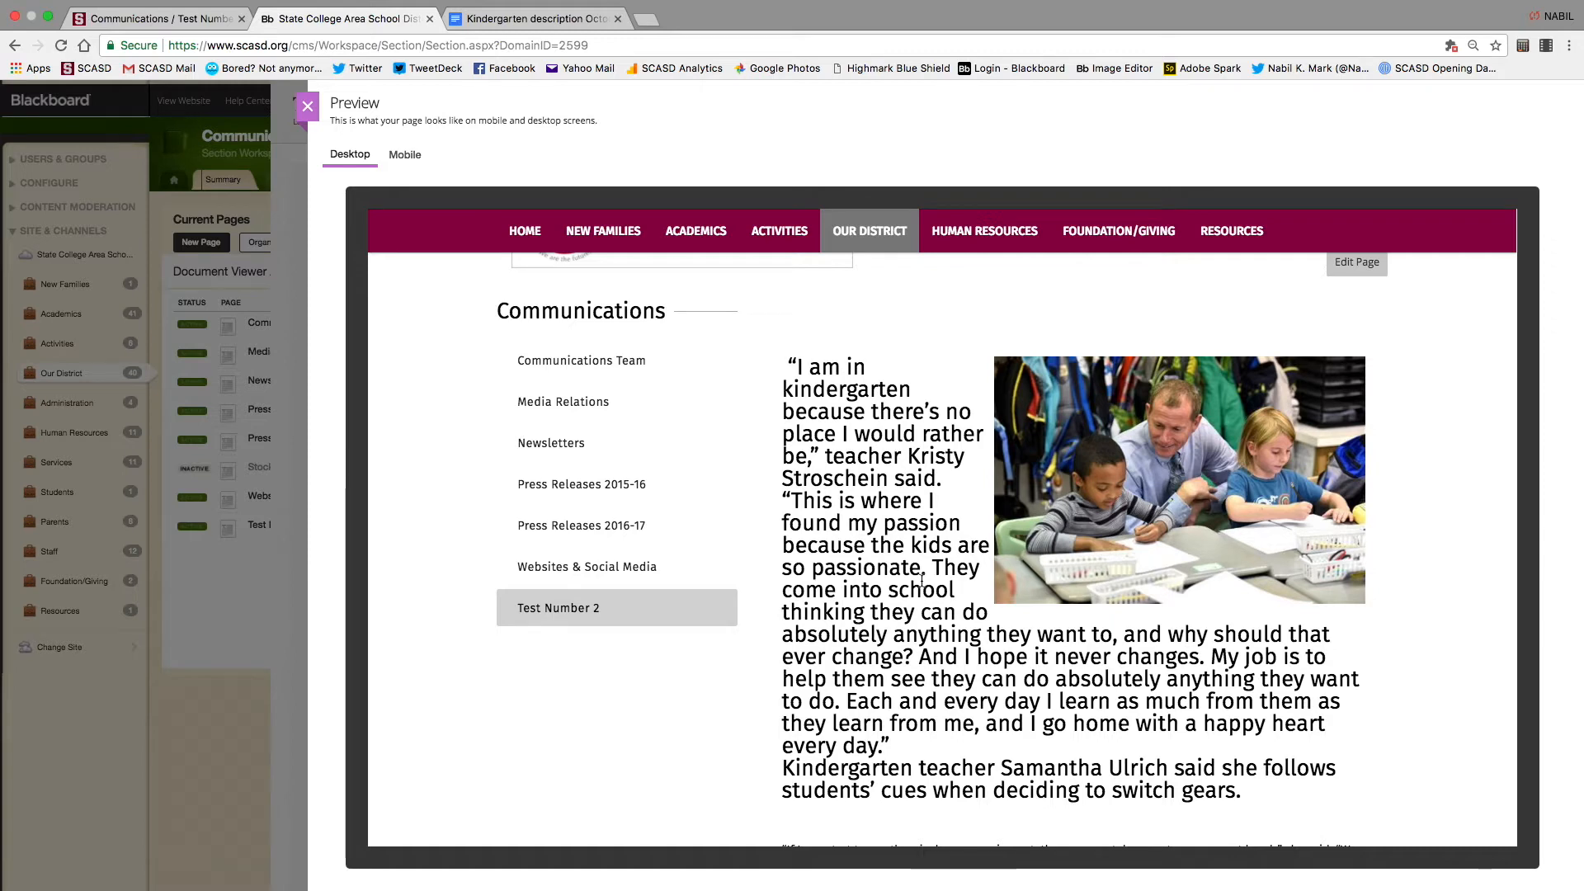
click(319, 107)
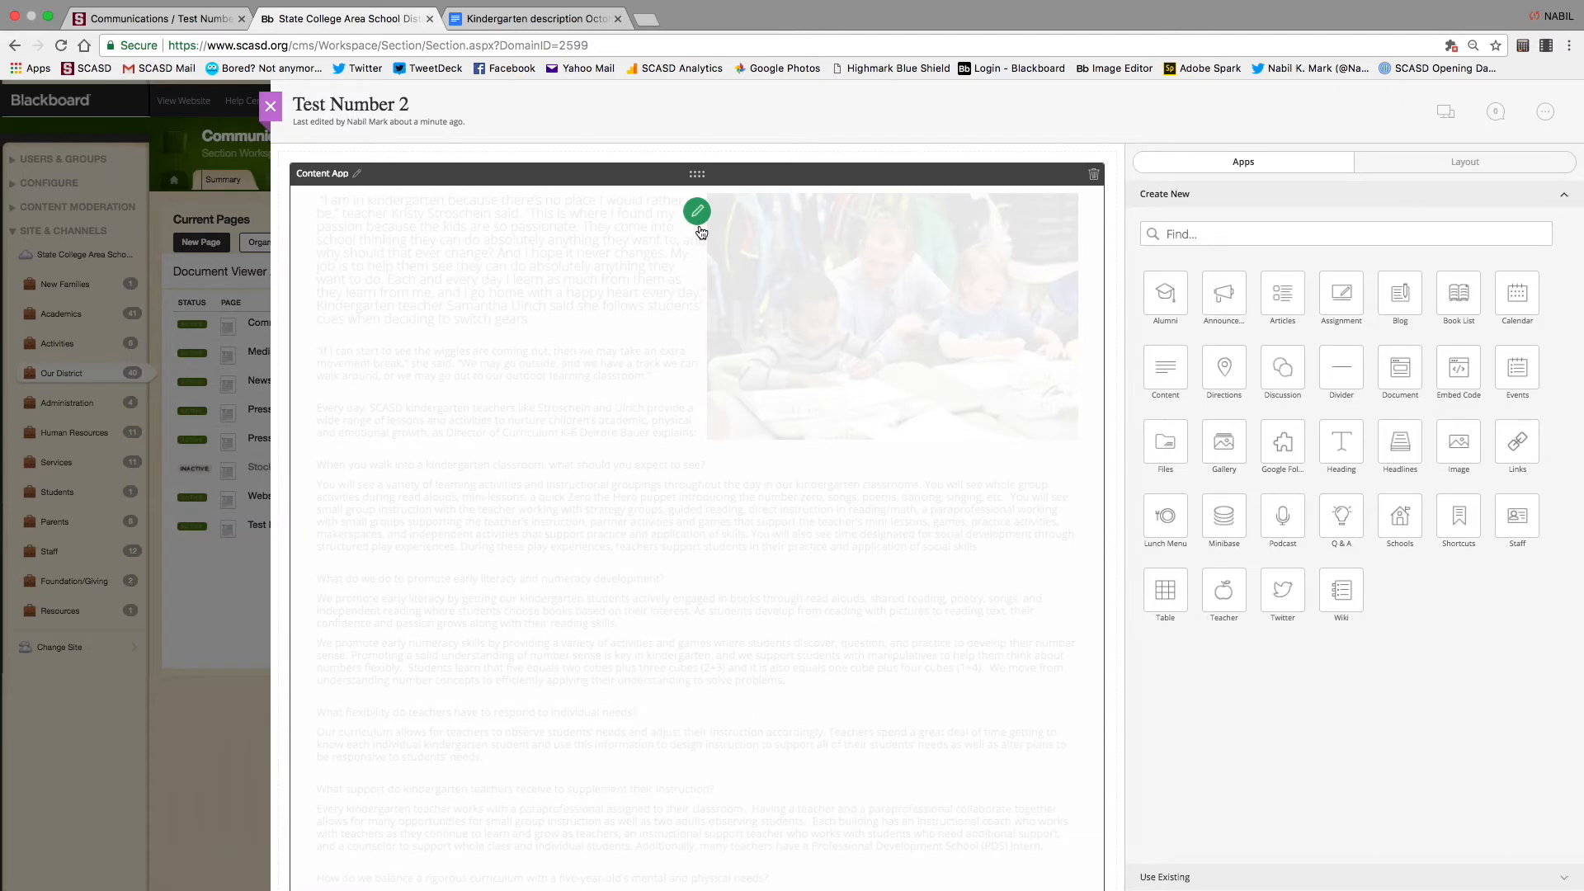
Reopen the kindergarten article editor, then switch to the published Test Number 2 page
click(697, 212)
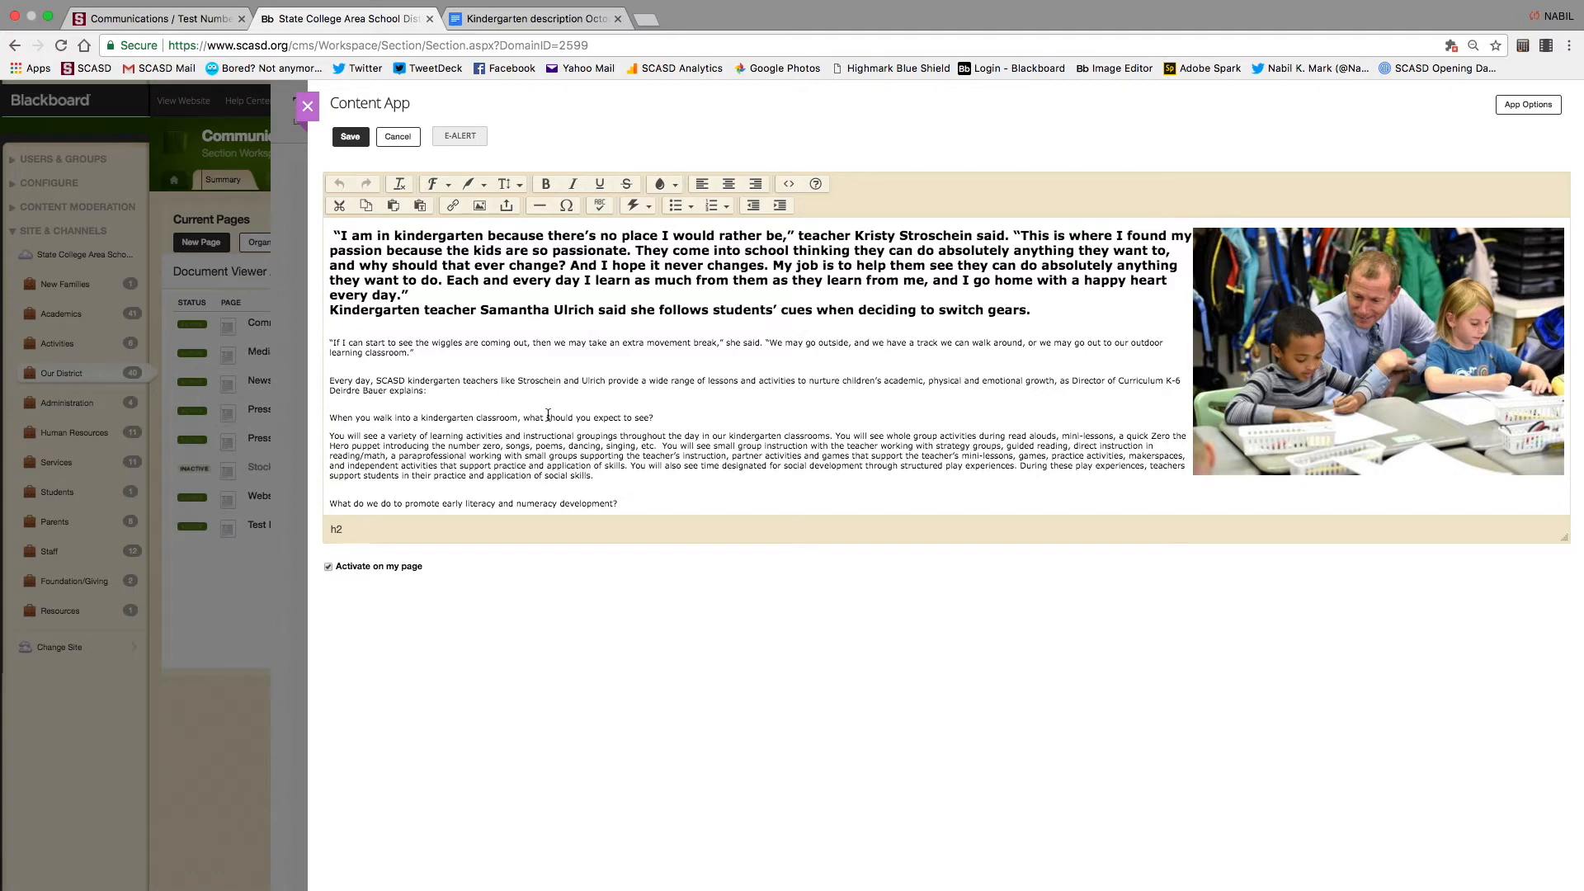
scroll(550, 422, down, 2)
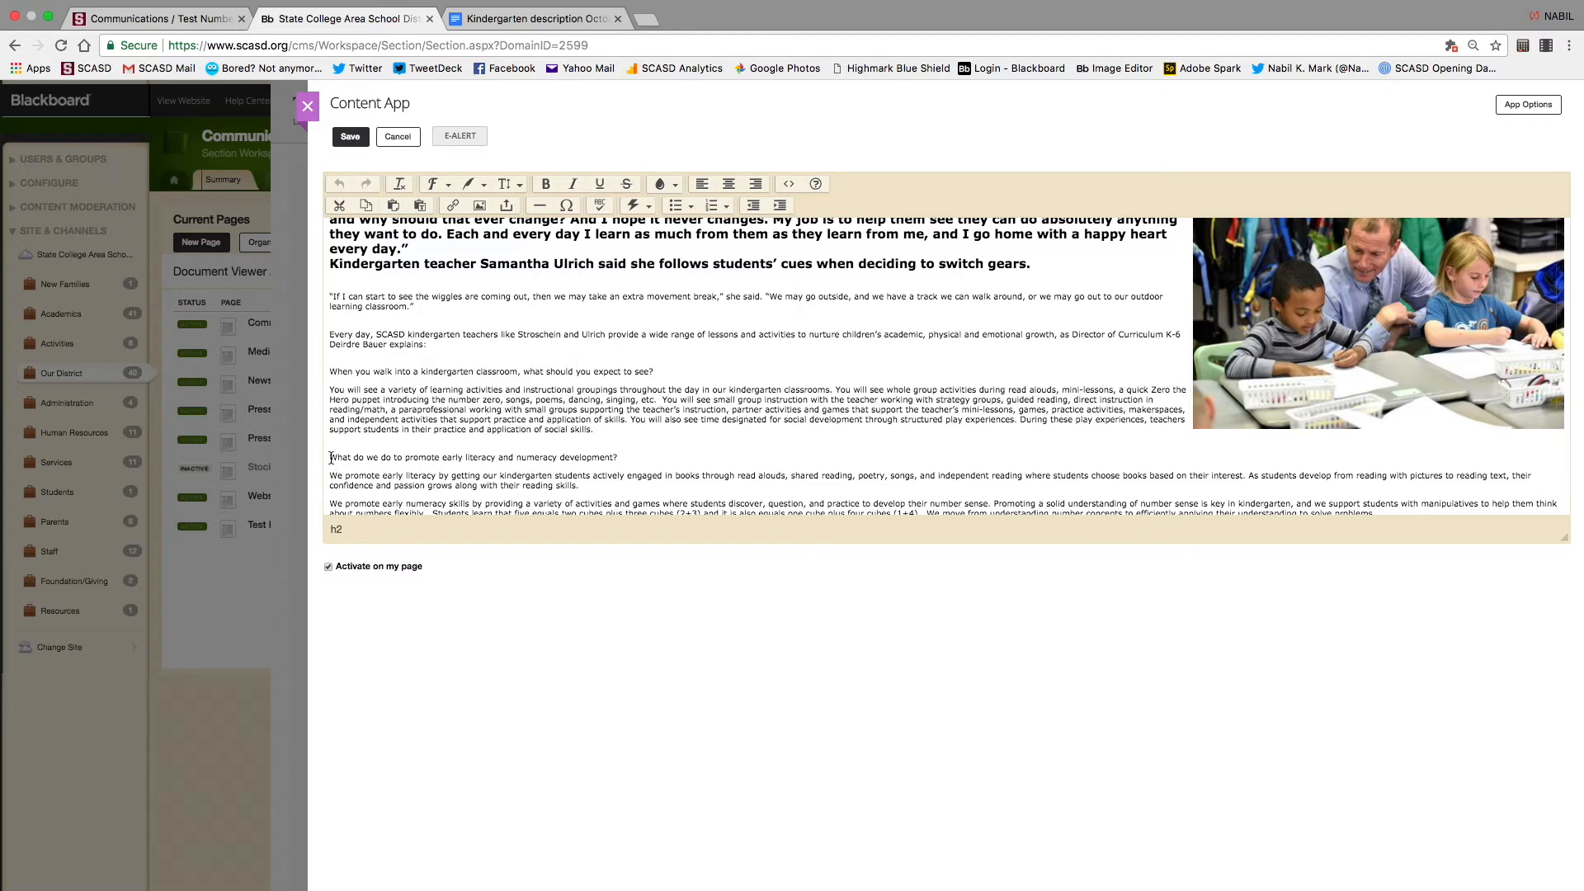
click(169, 19)
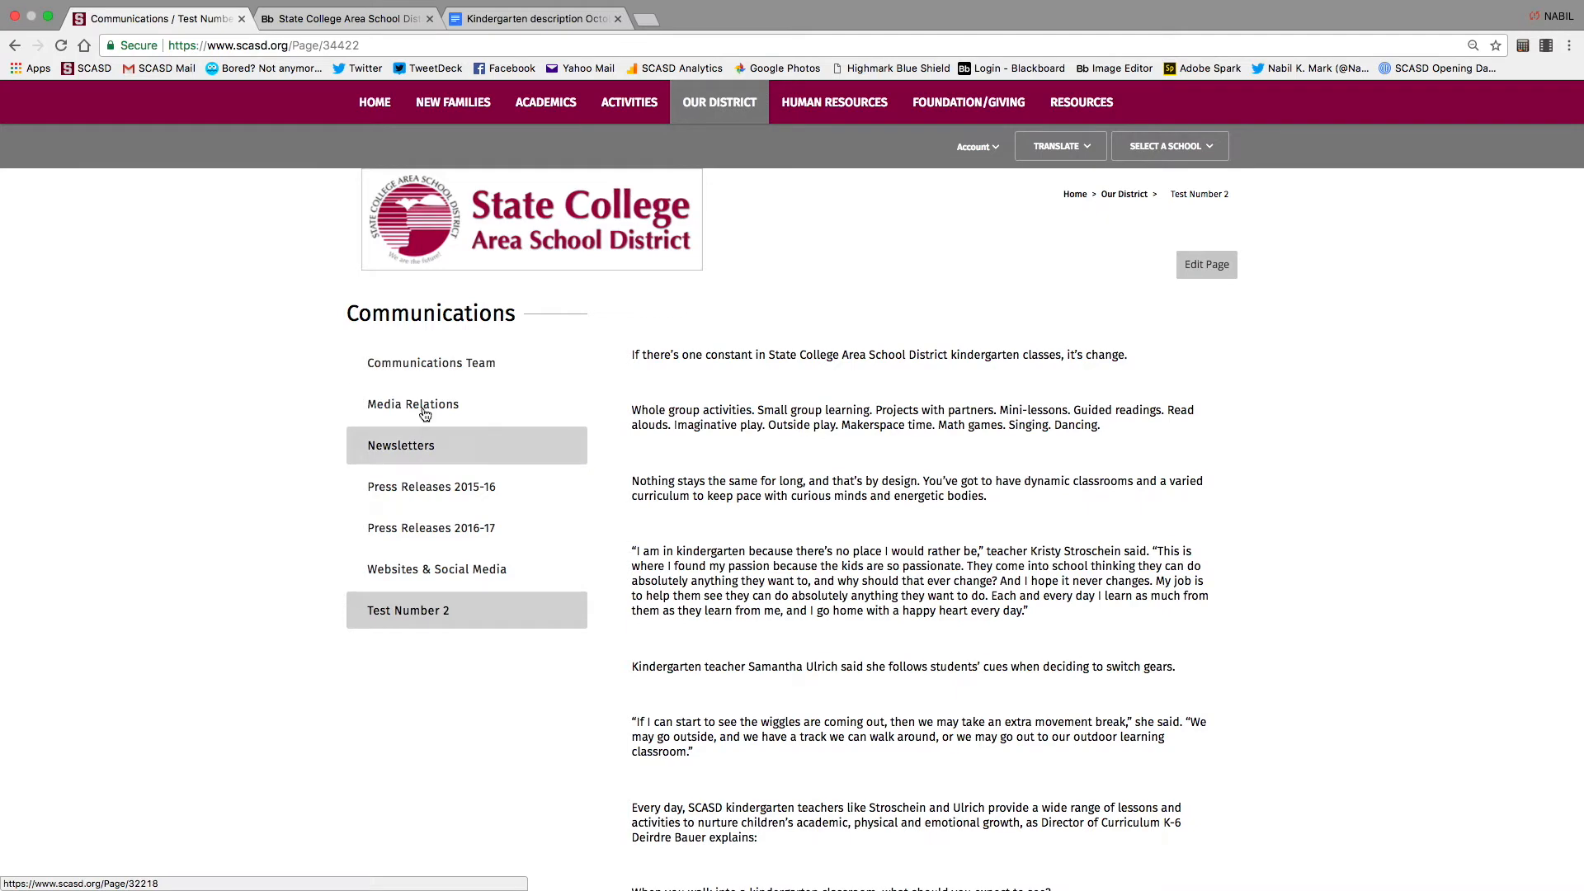
Copy the Websites & Social Media page address and return to the article editor tab
click(441, 571)
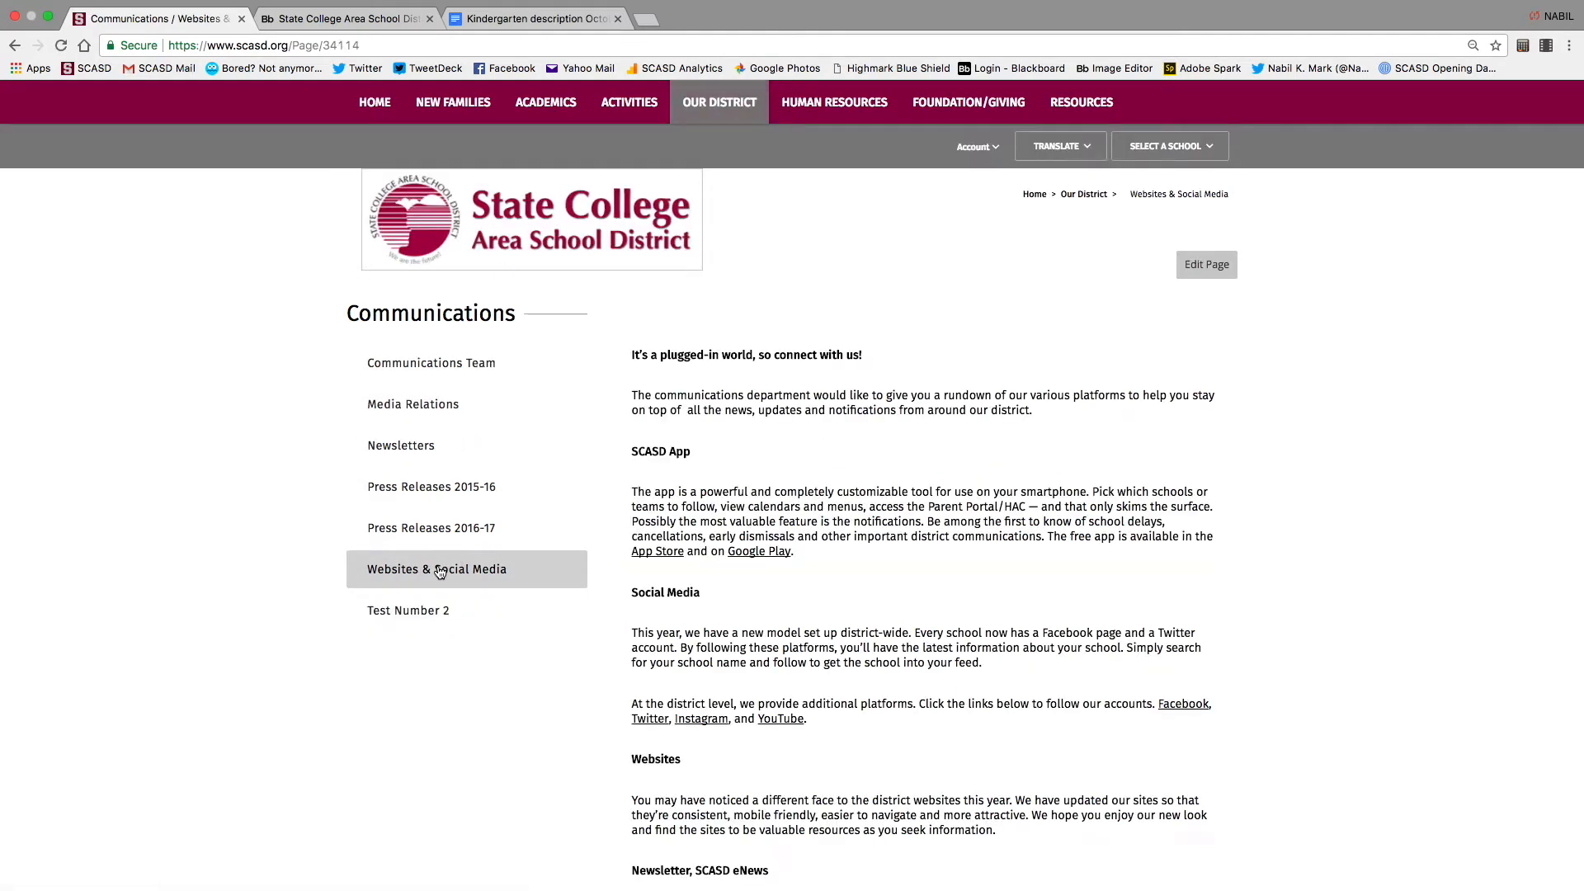
click(378, 43)
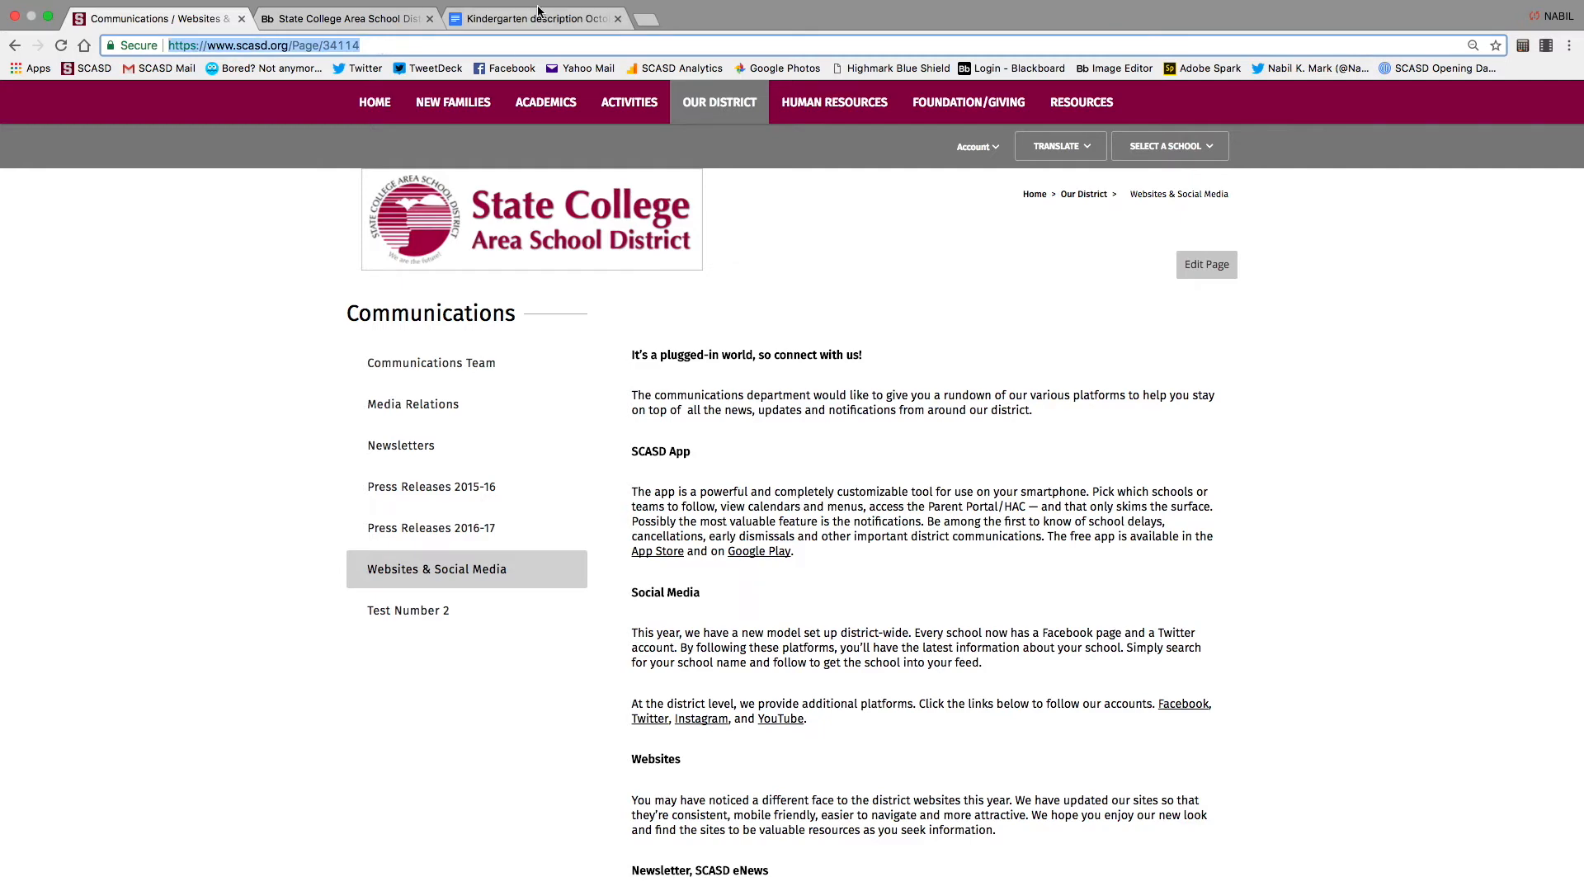
click(338, 20)
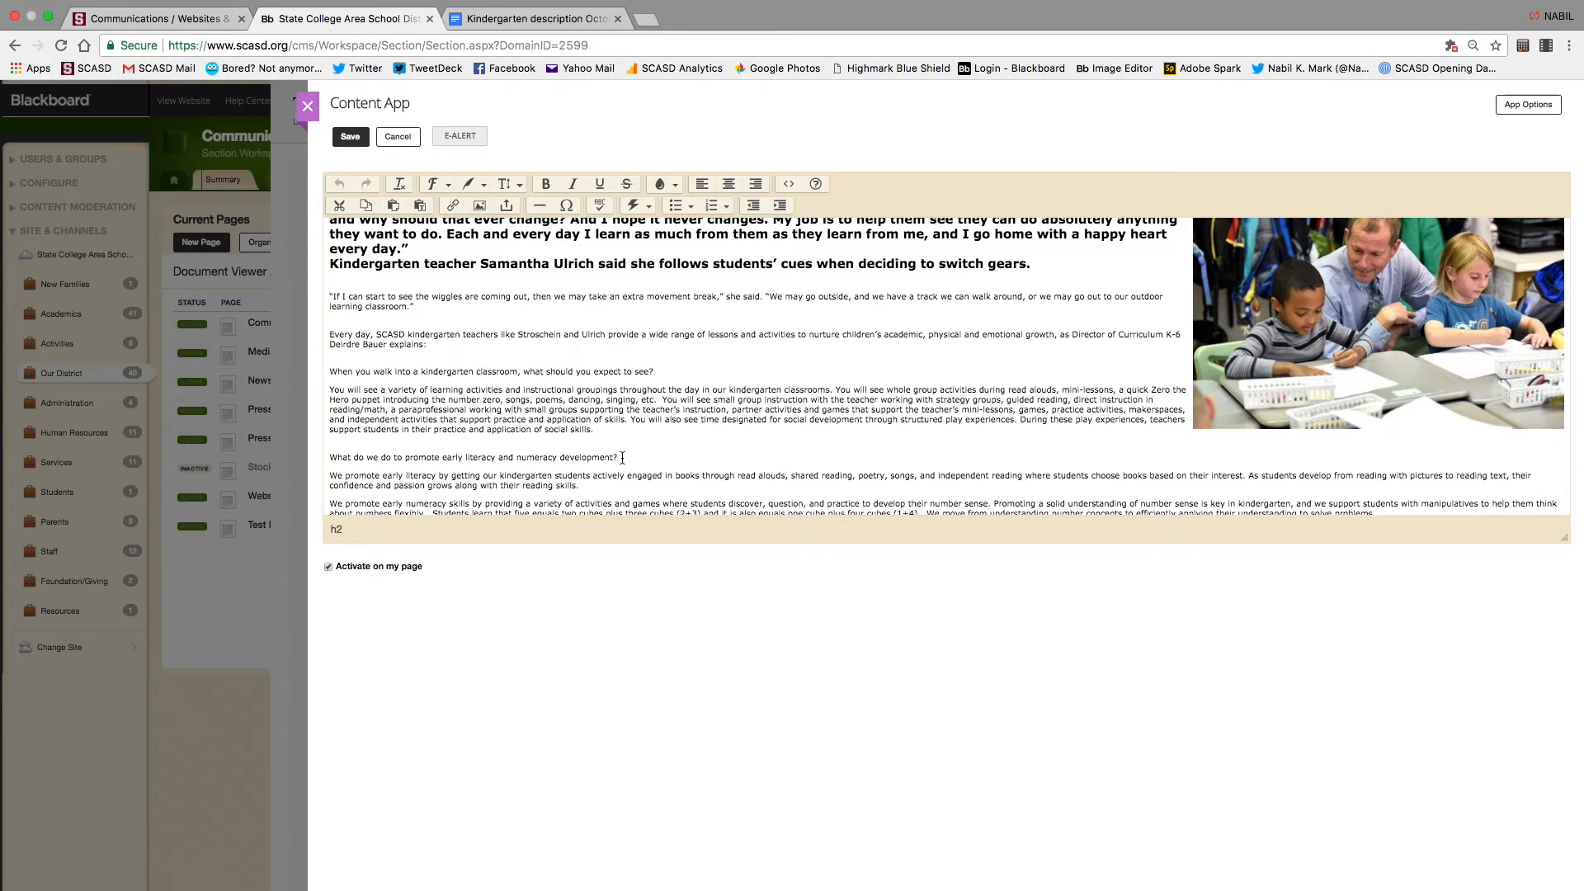
Add 'Click here.' after the early literacy and numeracy question and select it for linking
drag(620, 457, 328, 460)
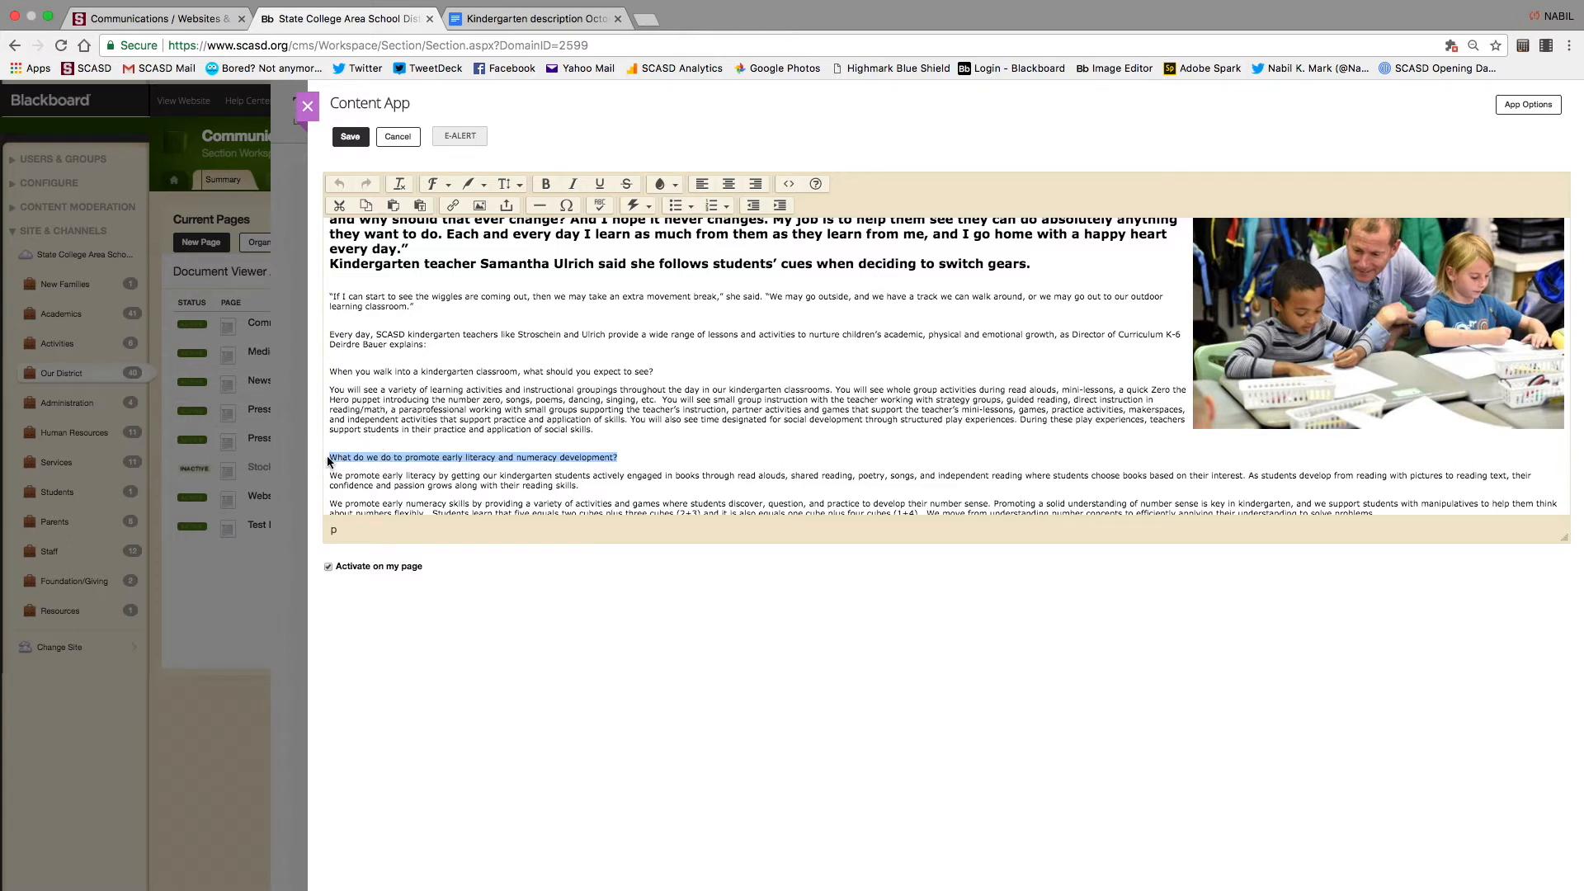
click(626, 459)
text(Click here.)
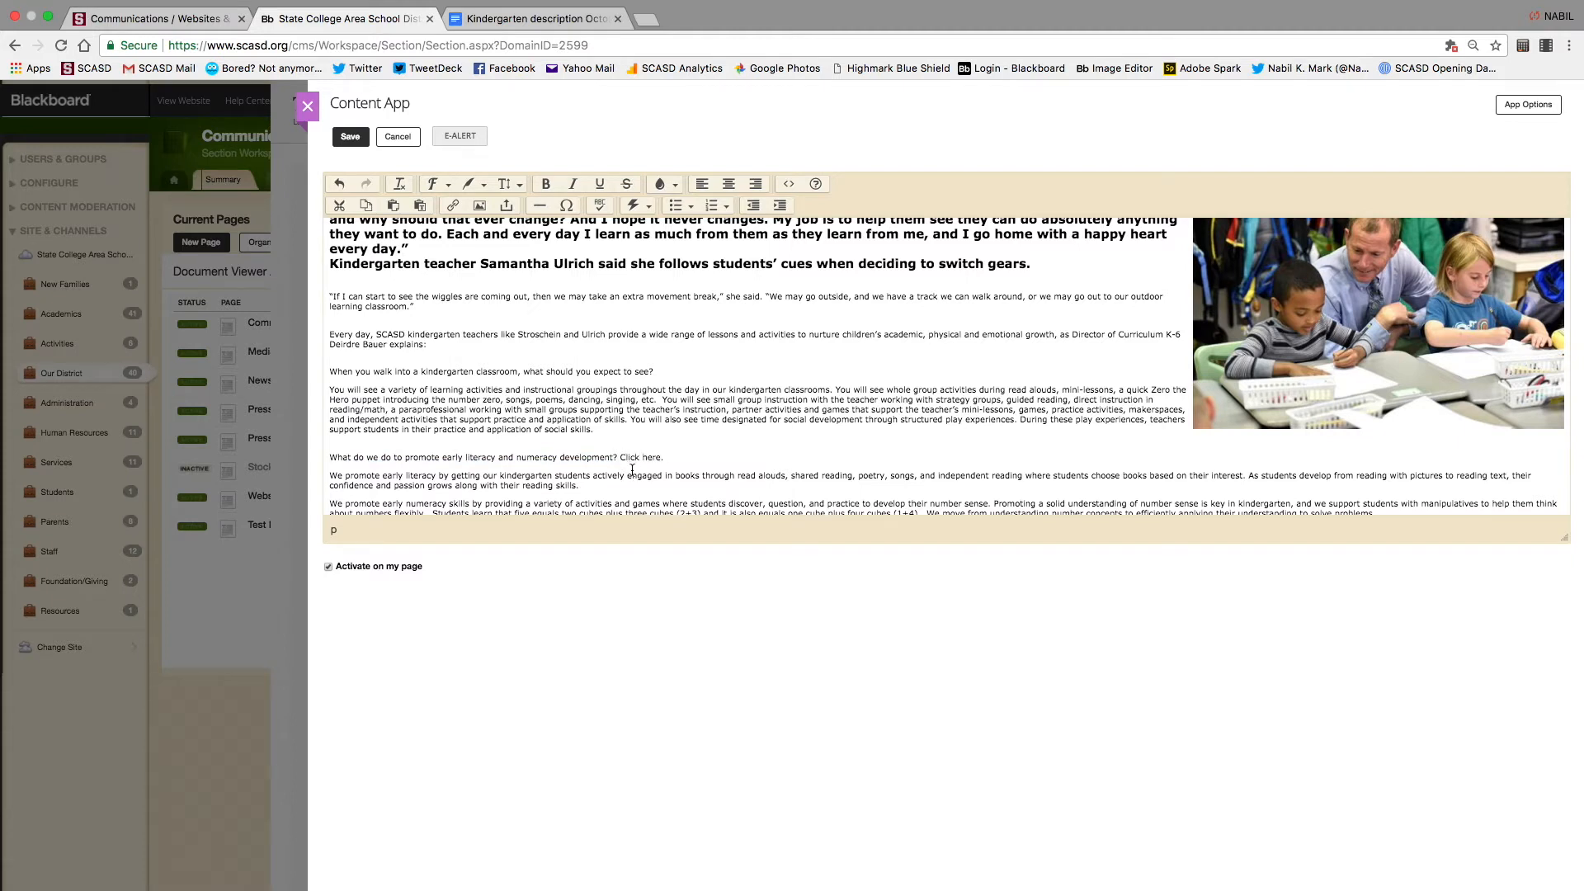
drag(620, 458, 665, 456)
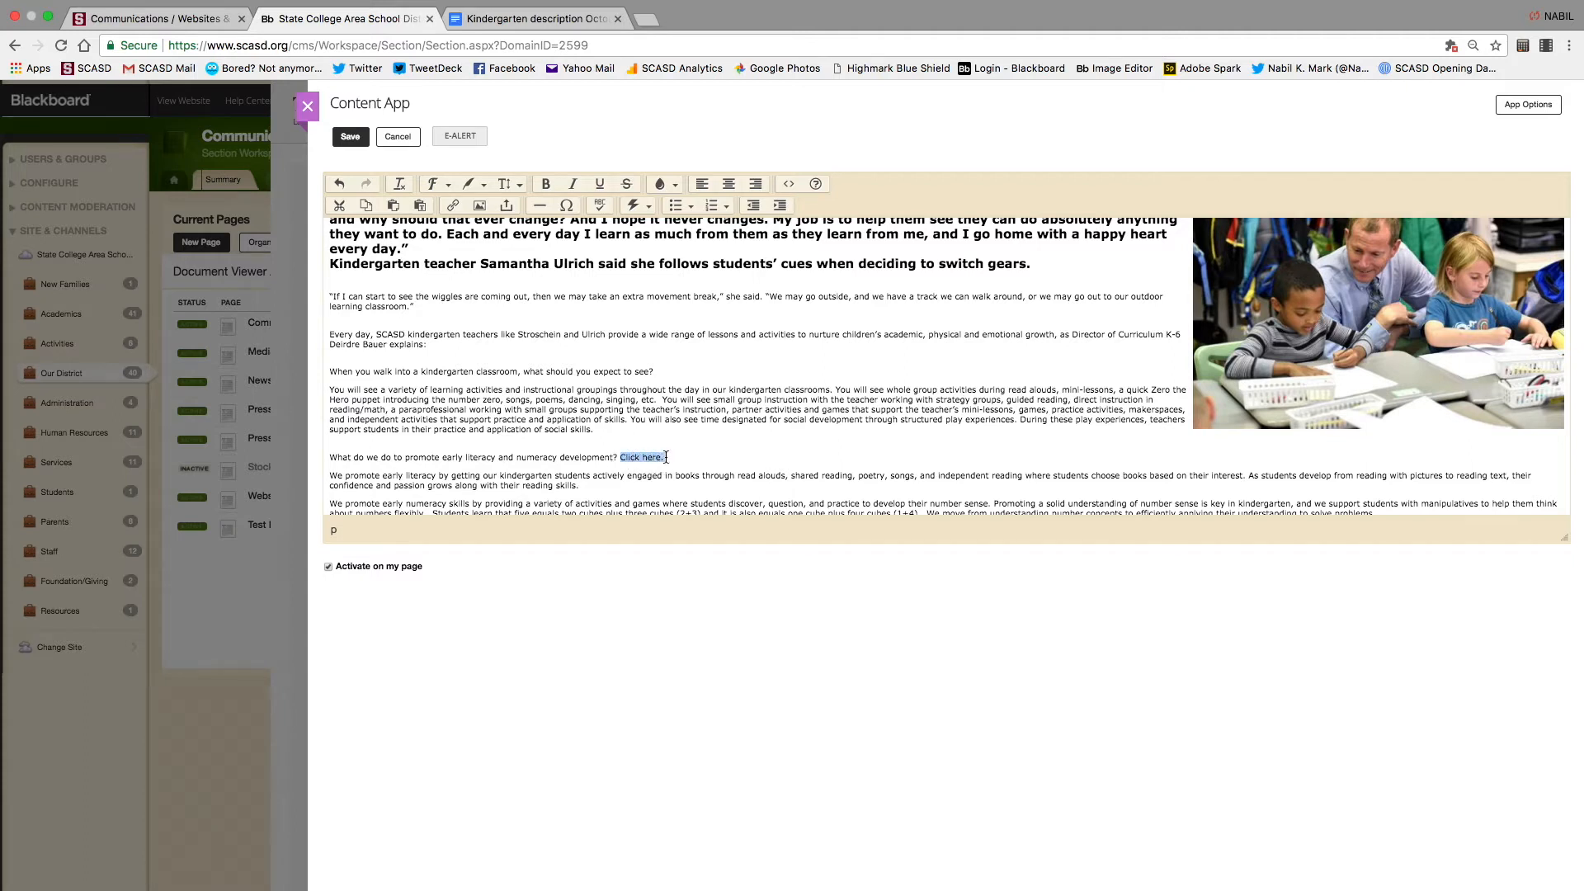
click(452, 211)
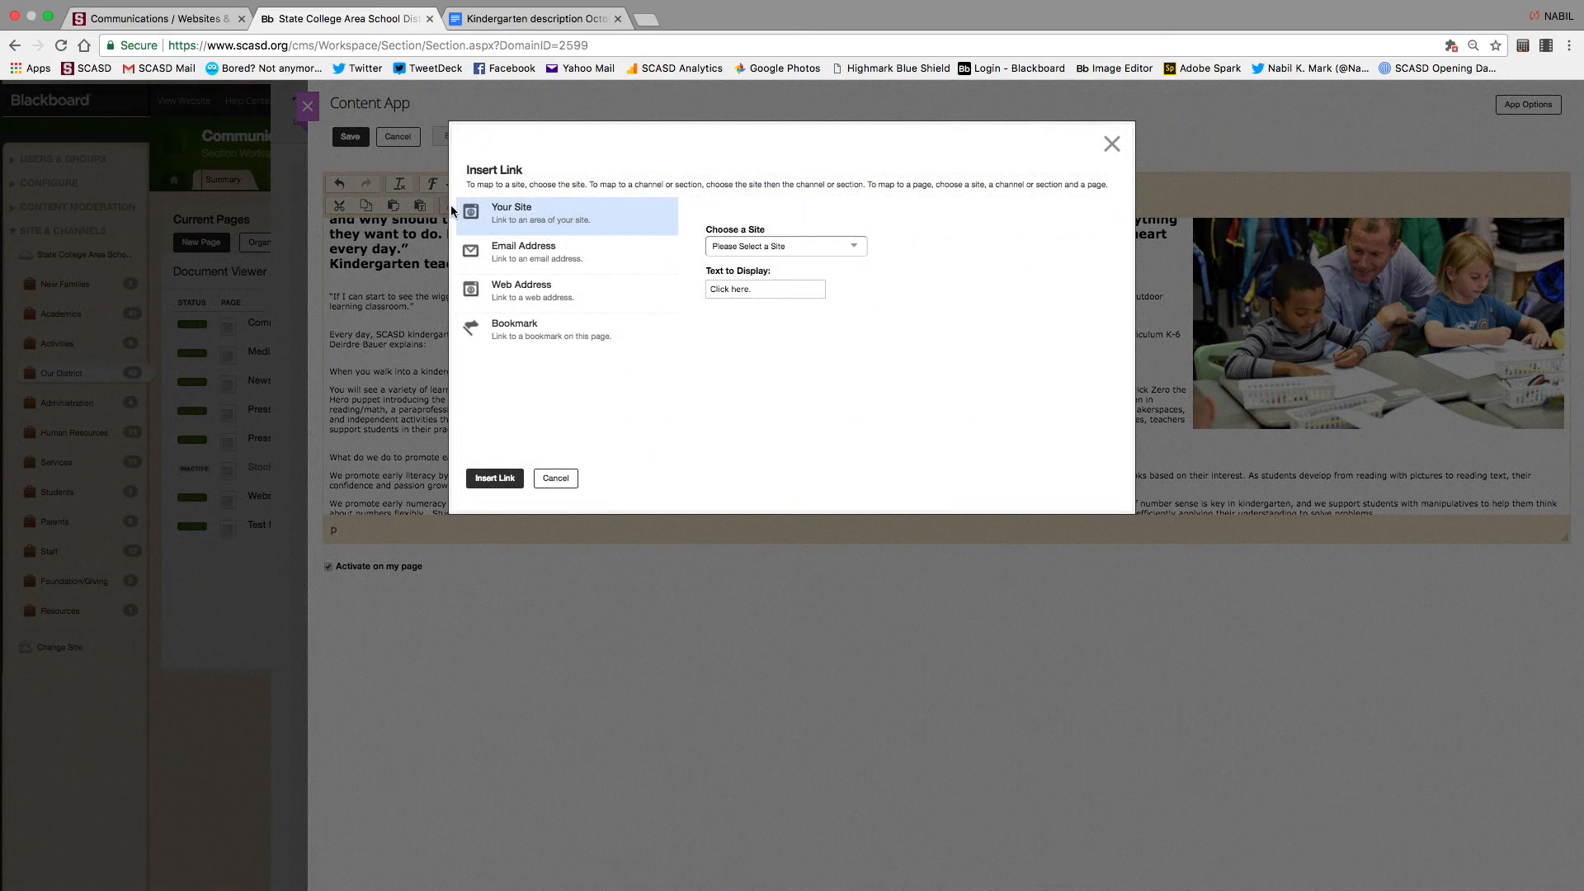
click(544, 252)
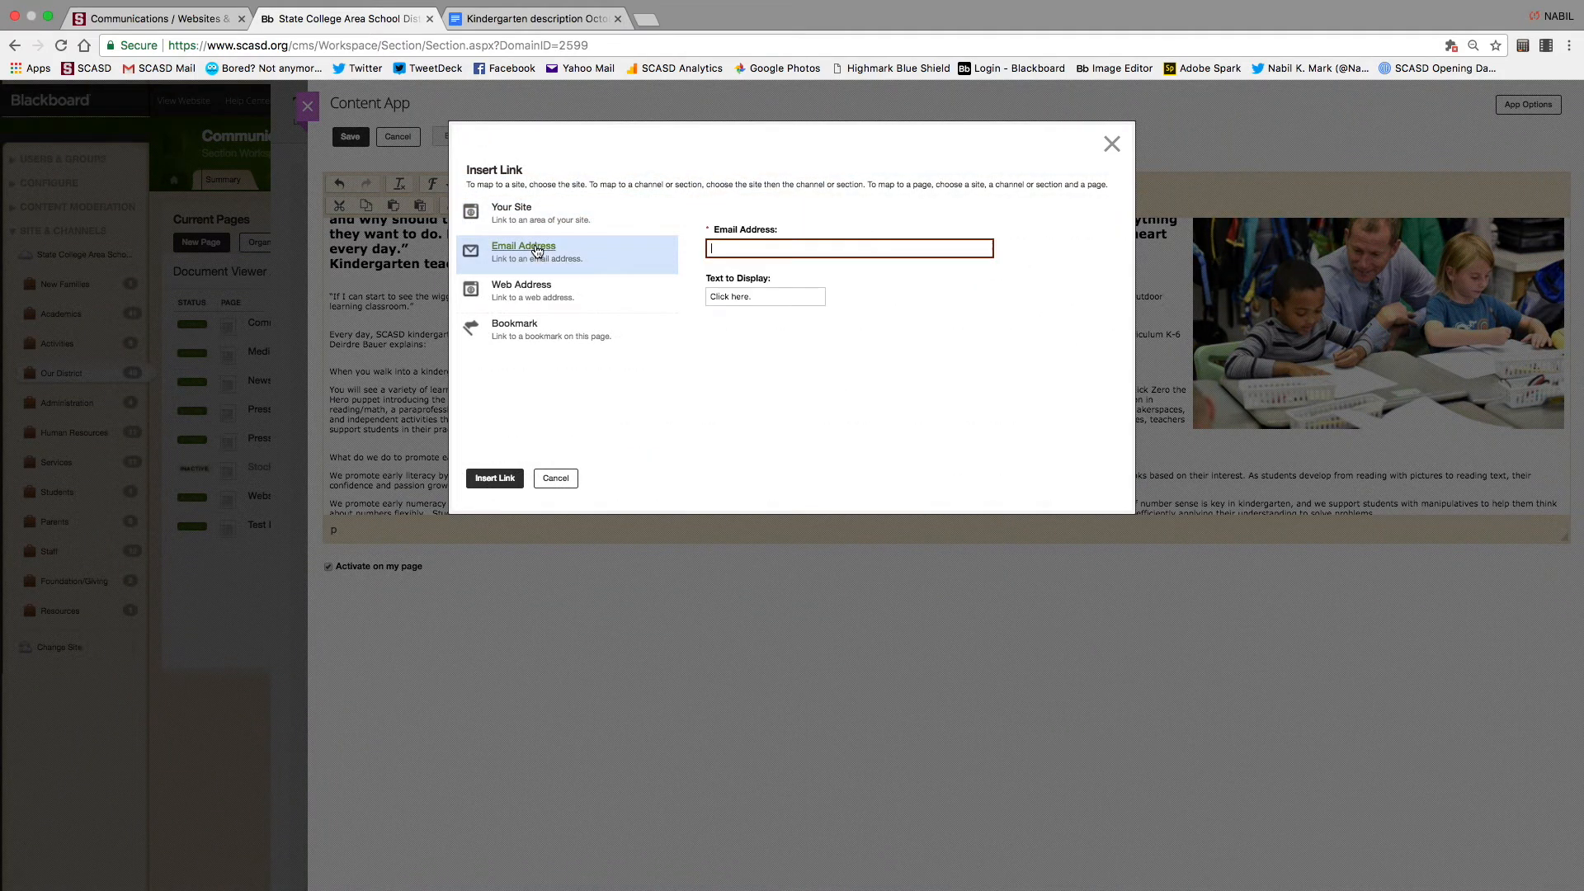
click(523, 290)
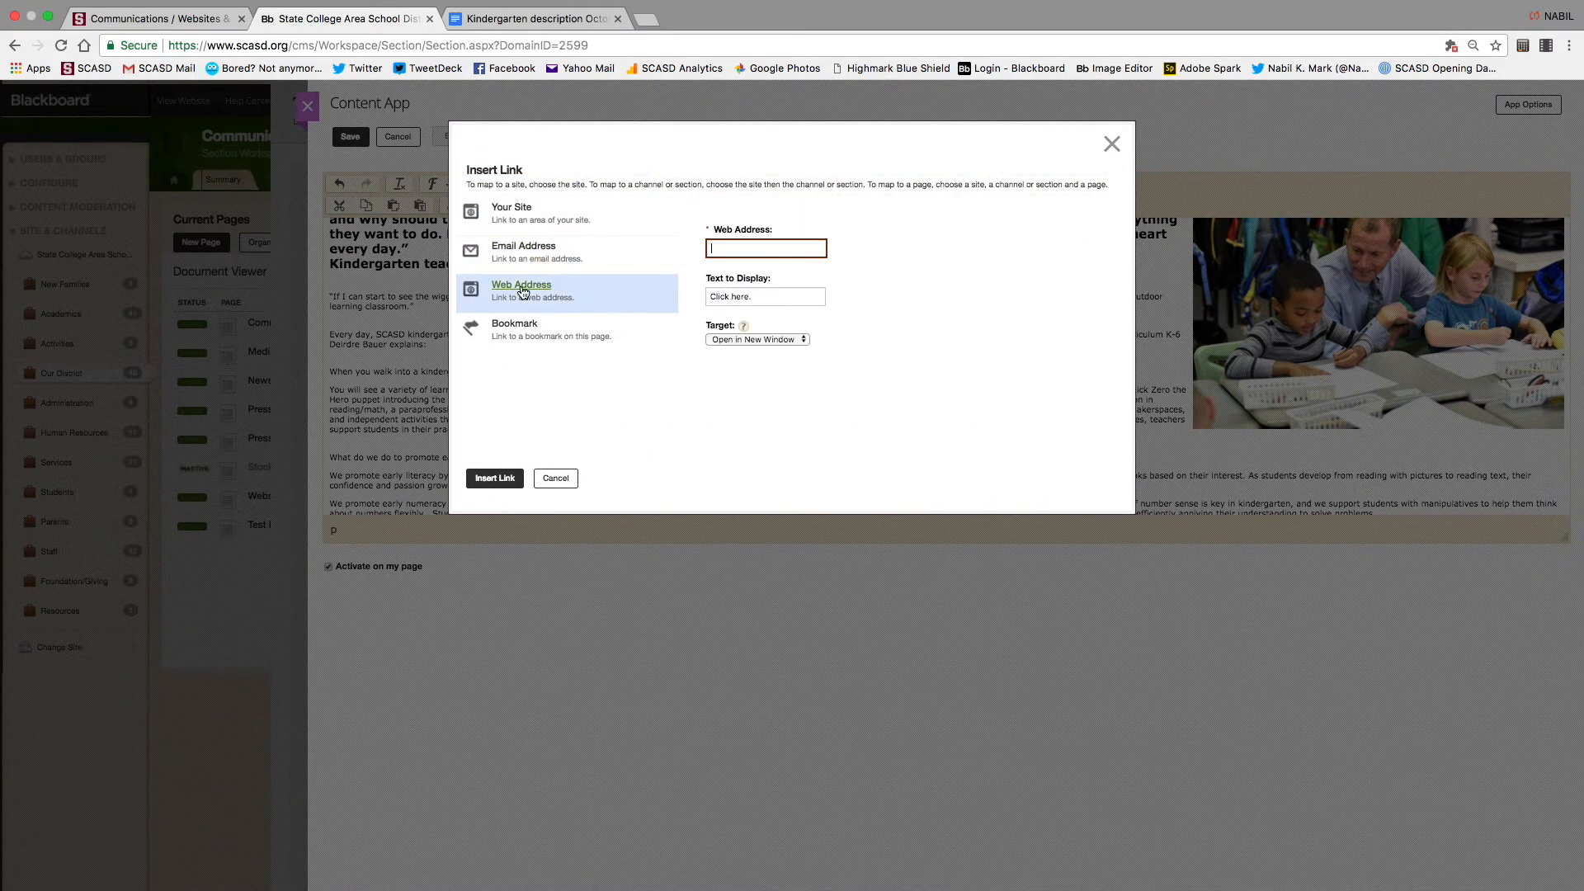
click(721, 250)
key(super+v)
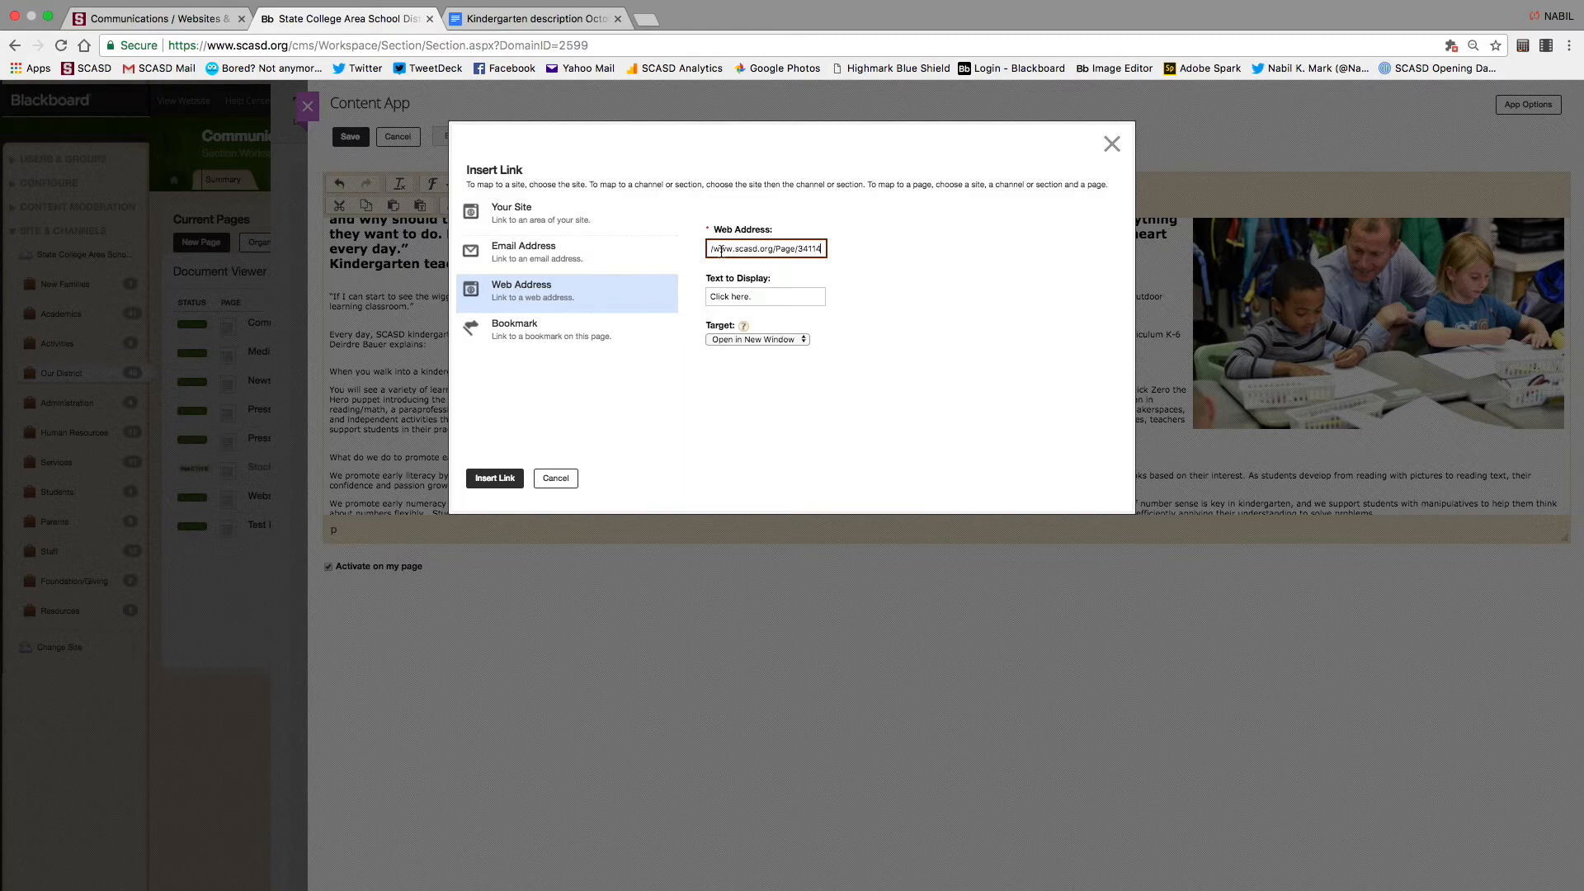
click(779, 338)
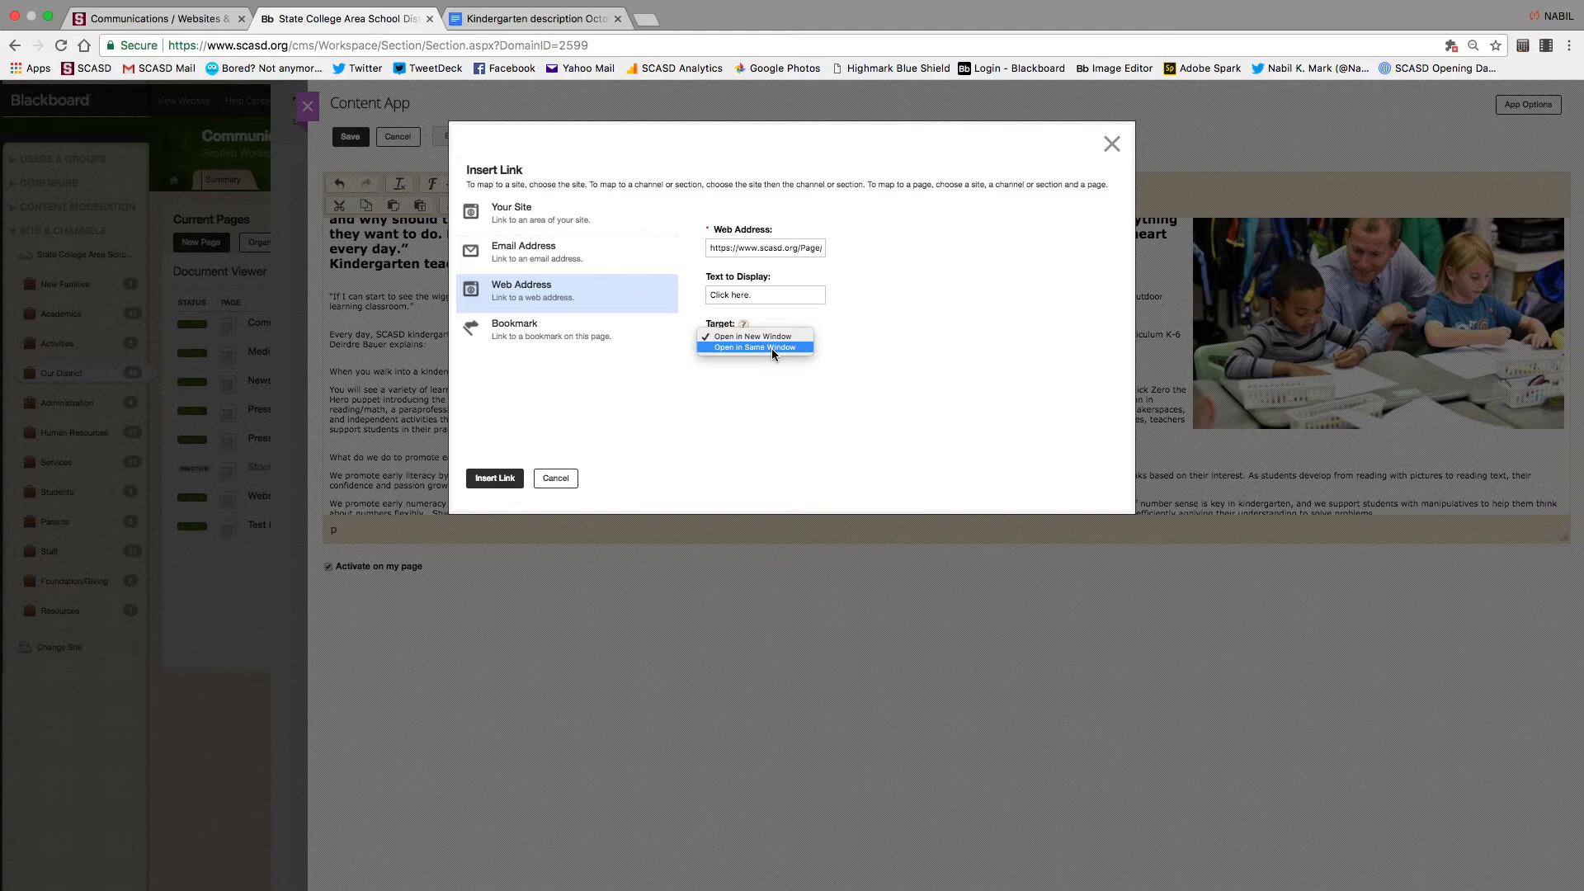
click(760, 336)
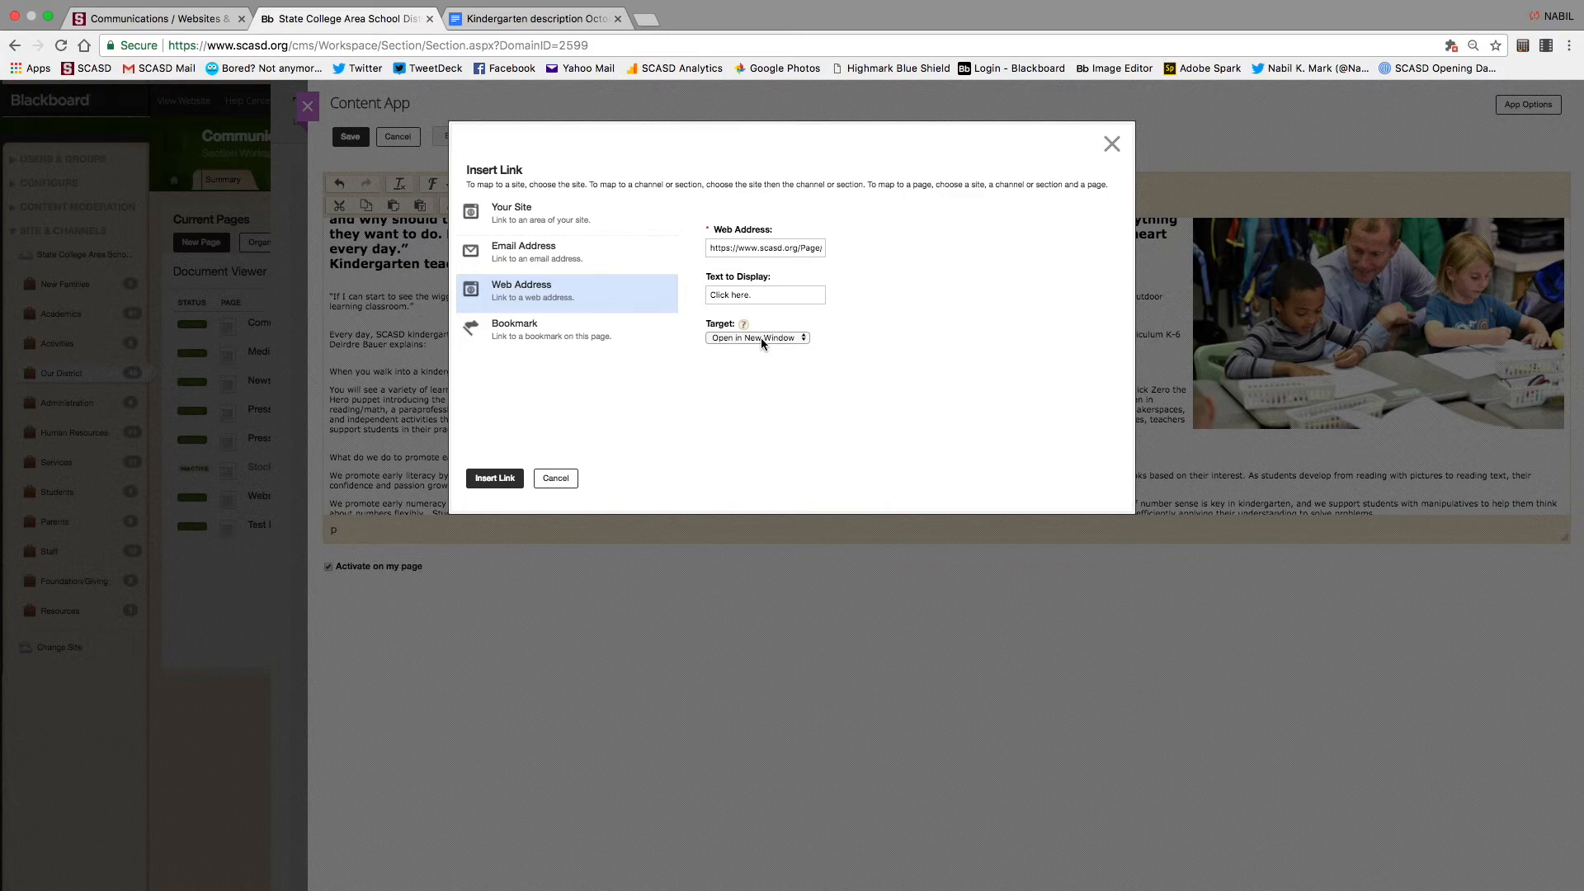
click(491, 480)
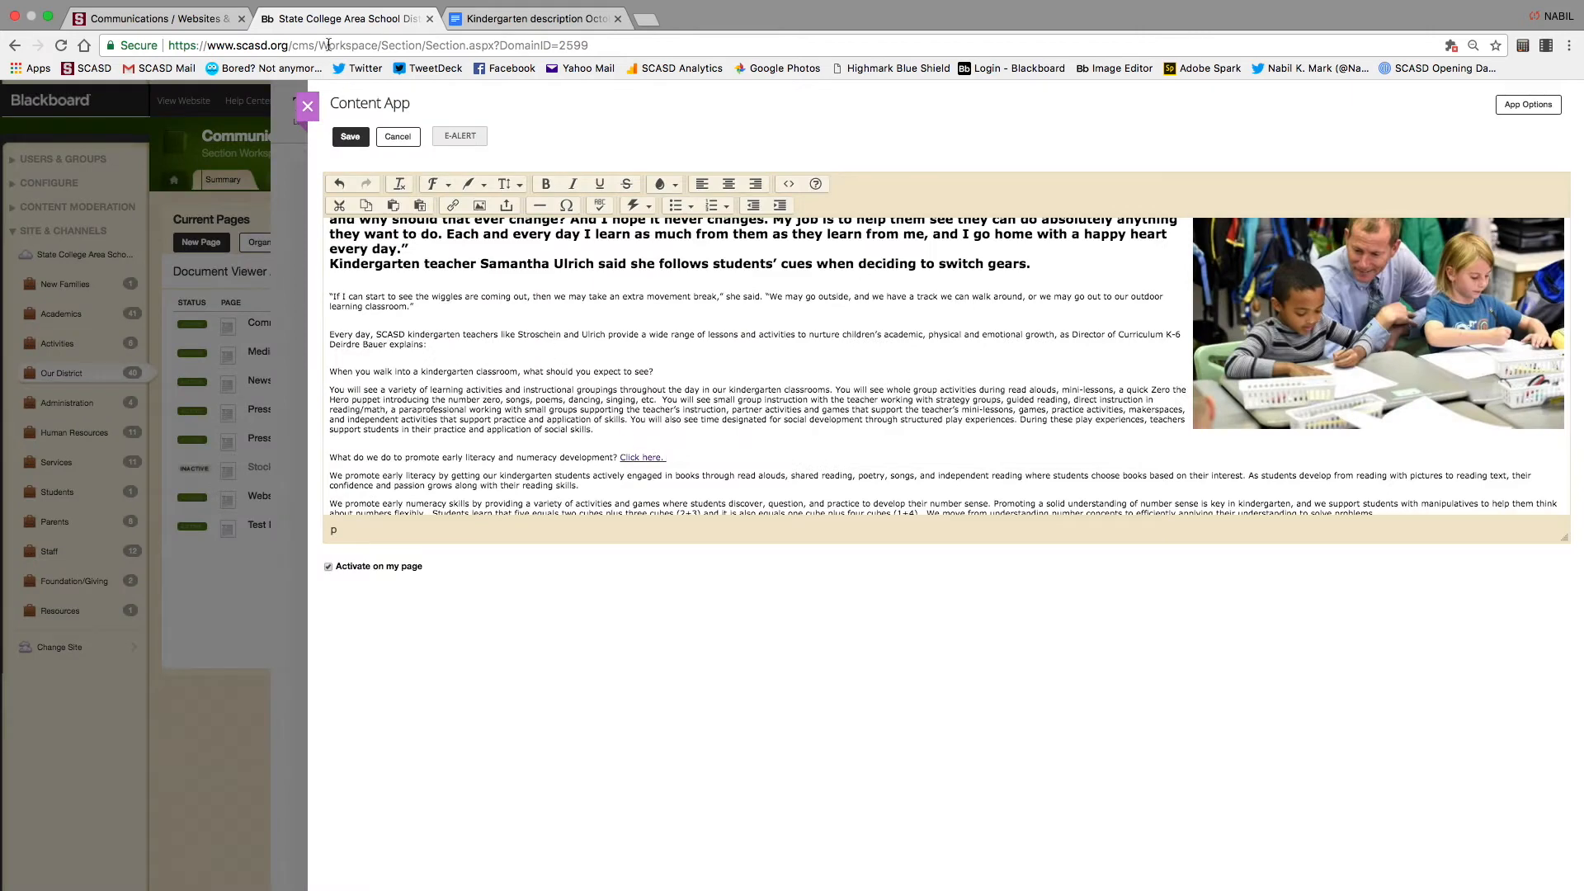
Save the article, then add the contact's name on a new line below the needs answer and select it
click(350, 137)
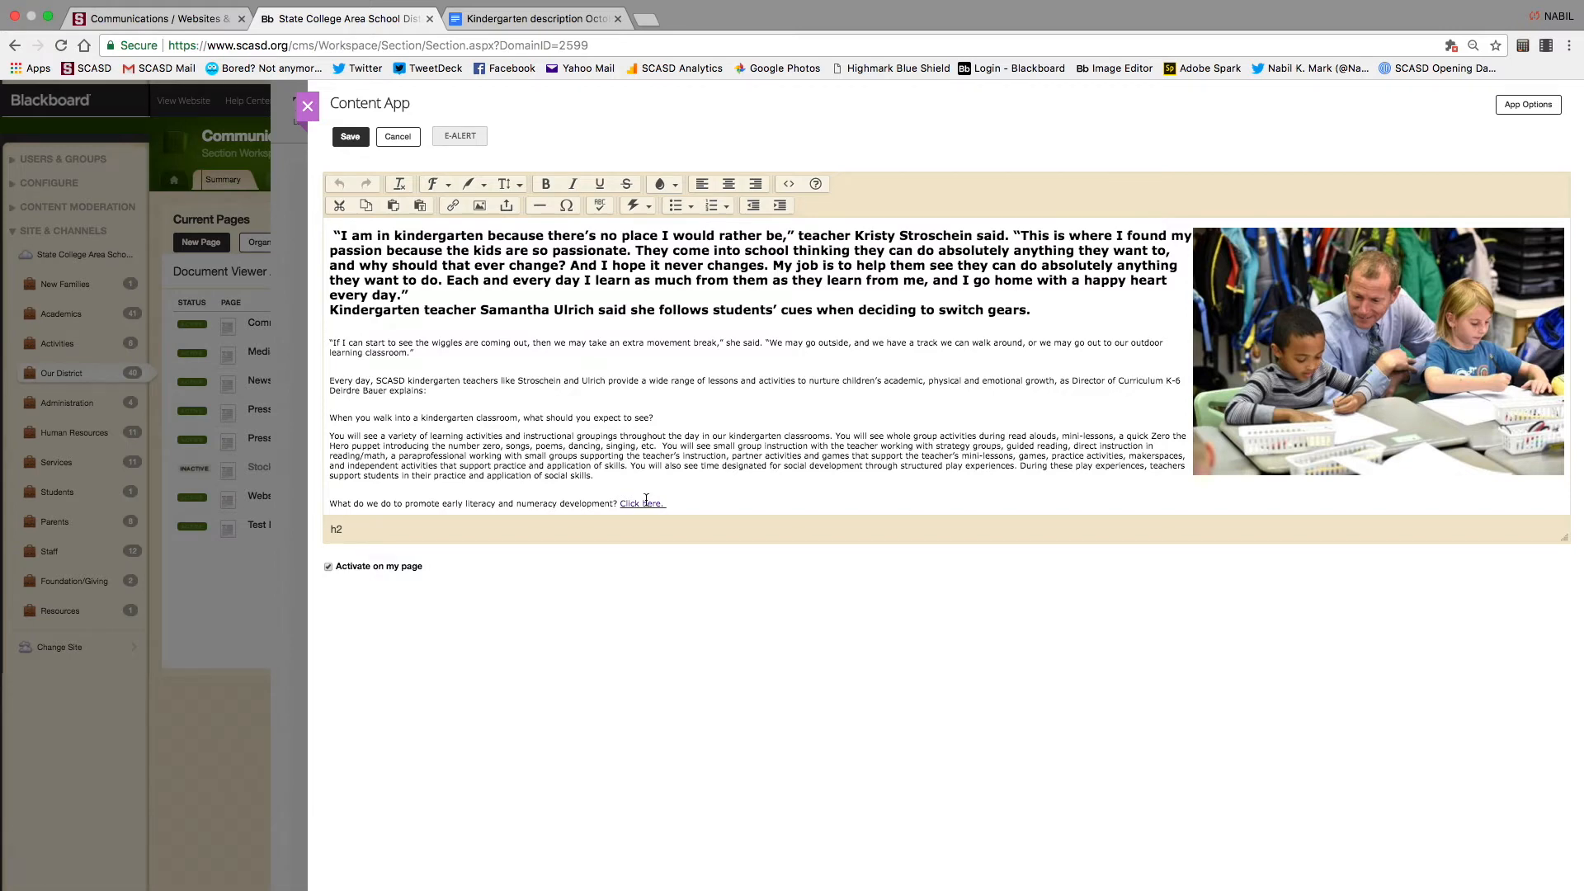
scroll(646, 501, down, 5)
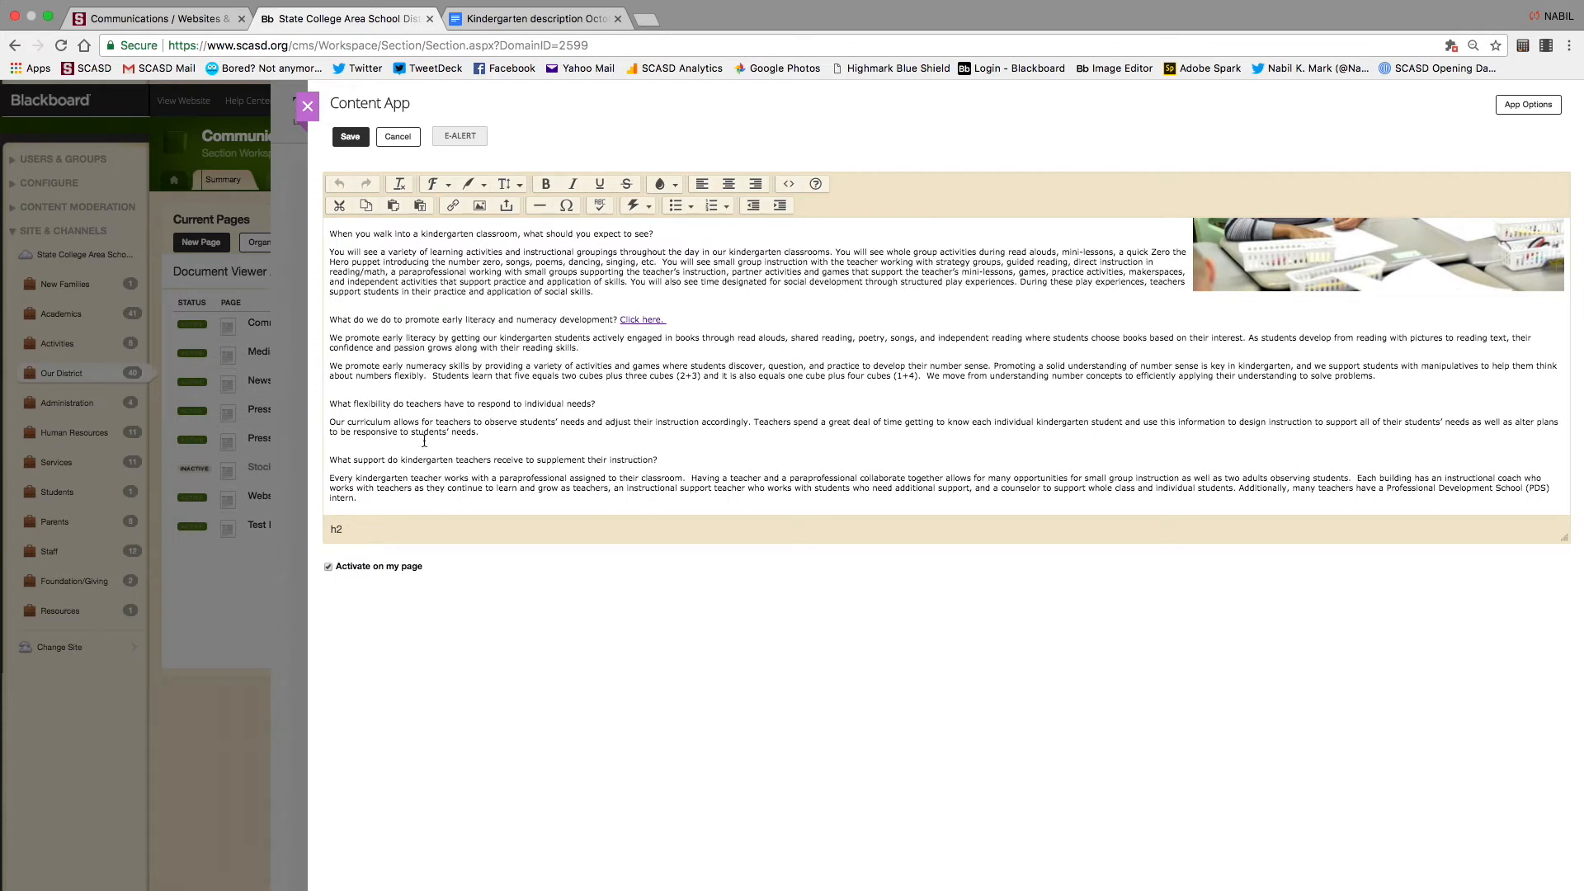
key(Return)
key(Return)
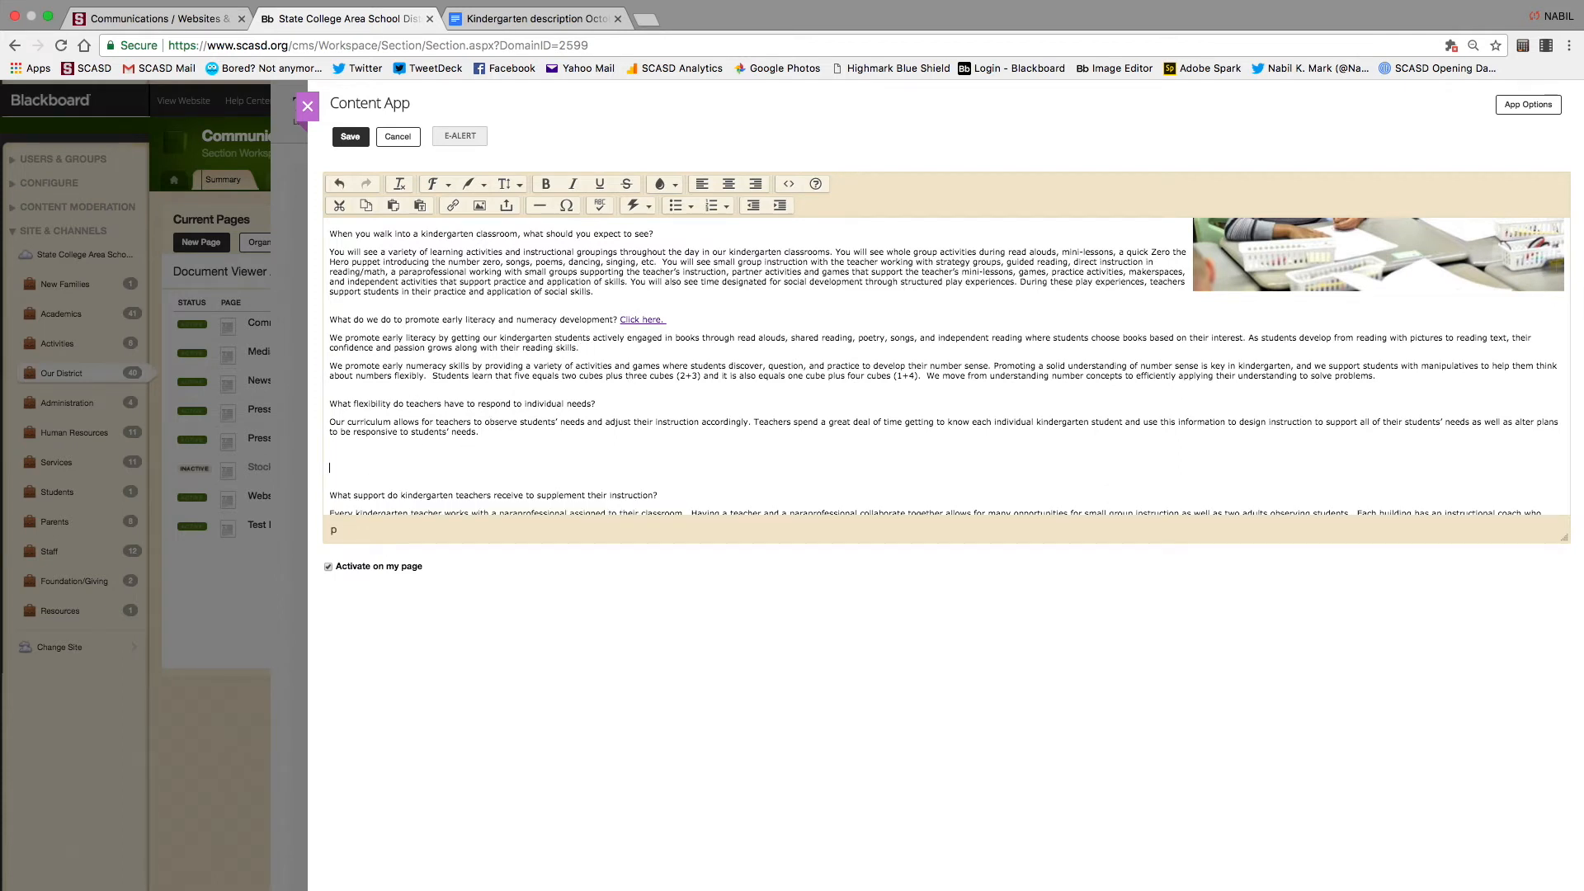
drag(378, 468, 327, 469)
Make the contact's name an e-mail link to the contact's e-mail address
click(455, 209)
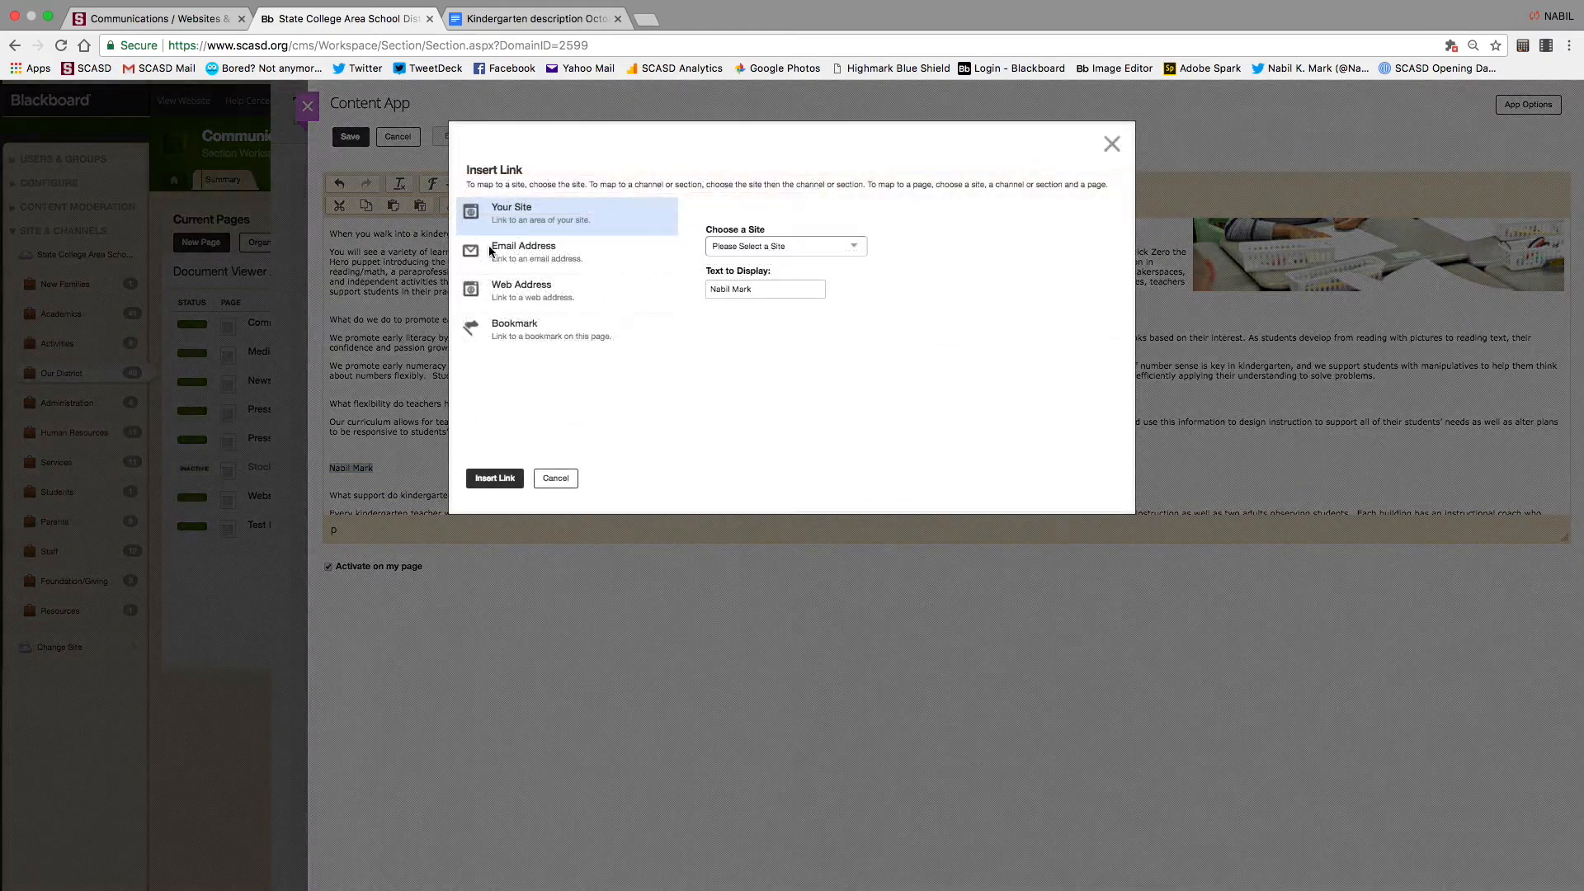
click(630, 252)
click(726, 252)
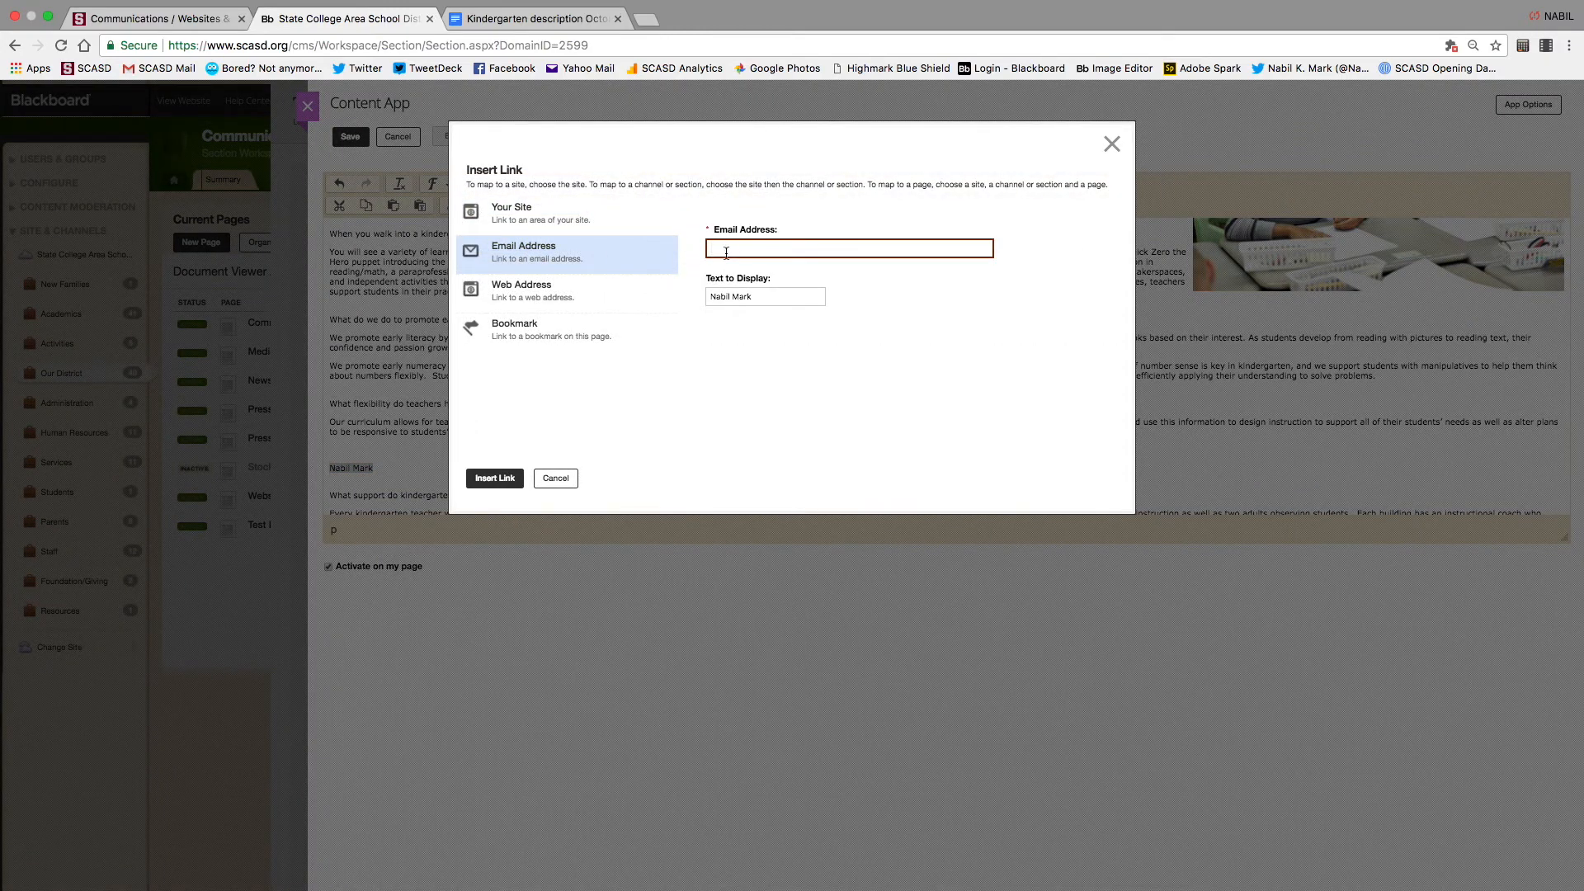
click(495, 478)
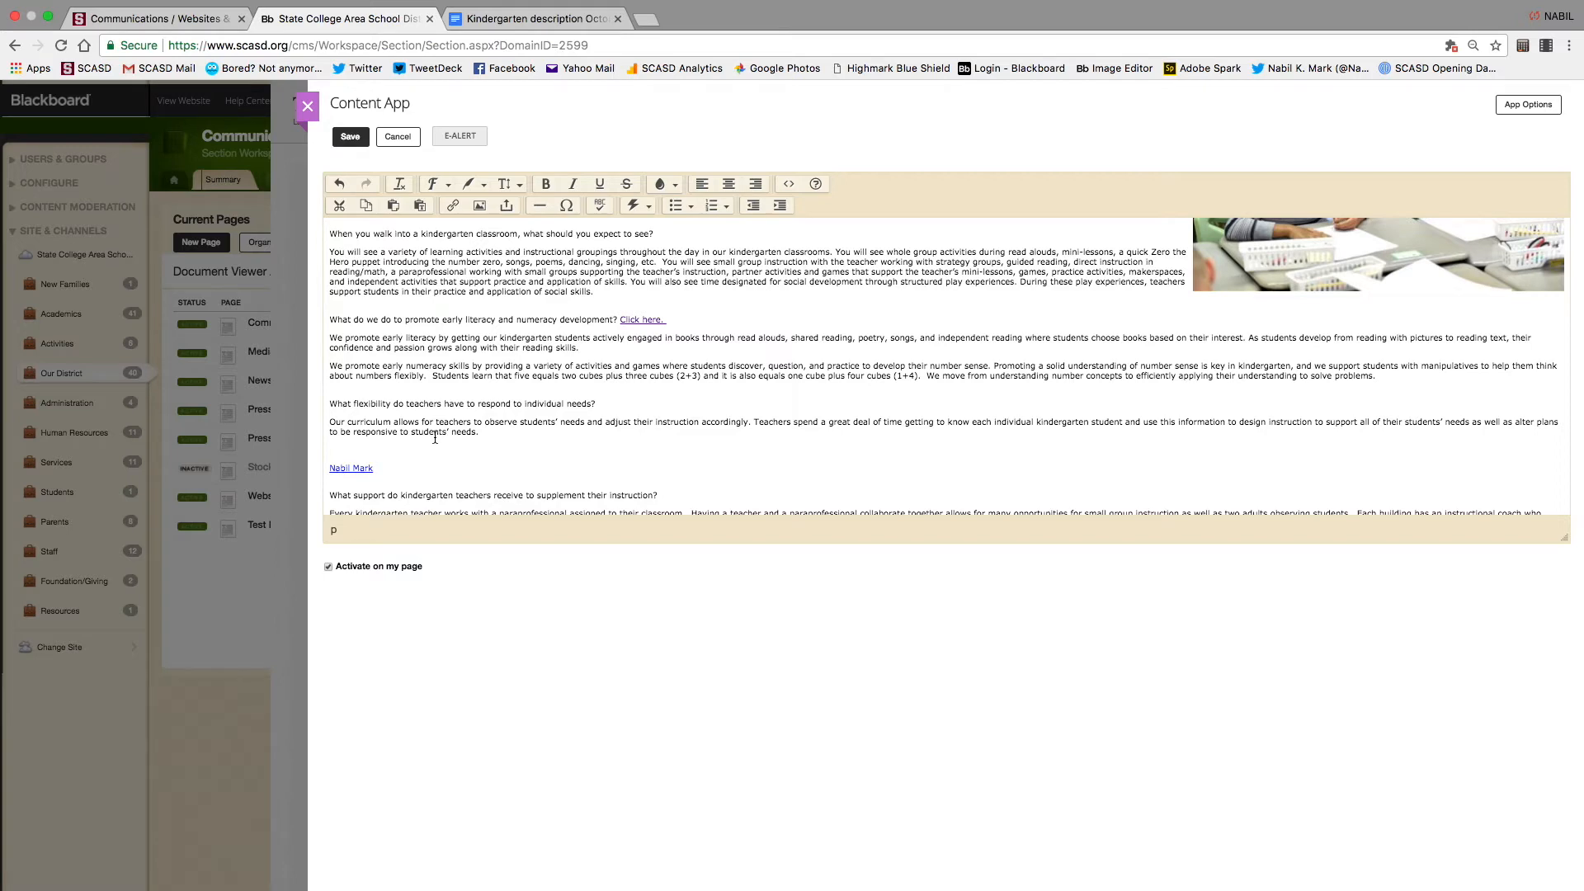
Save the article, then select 'kindergarteners get?' in the recess question
click(350, 136)
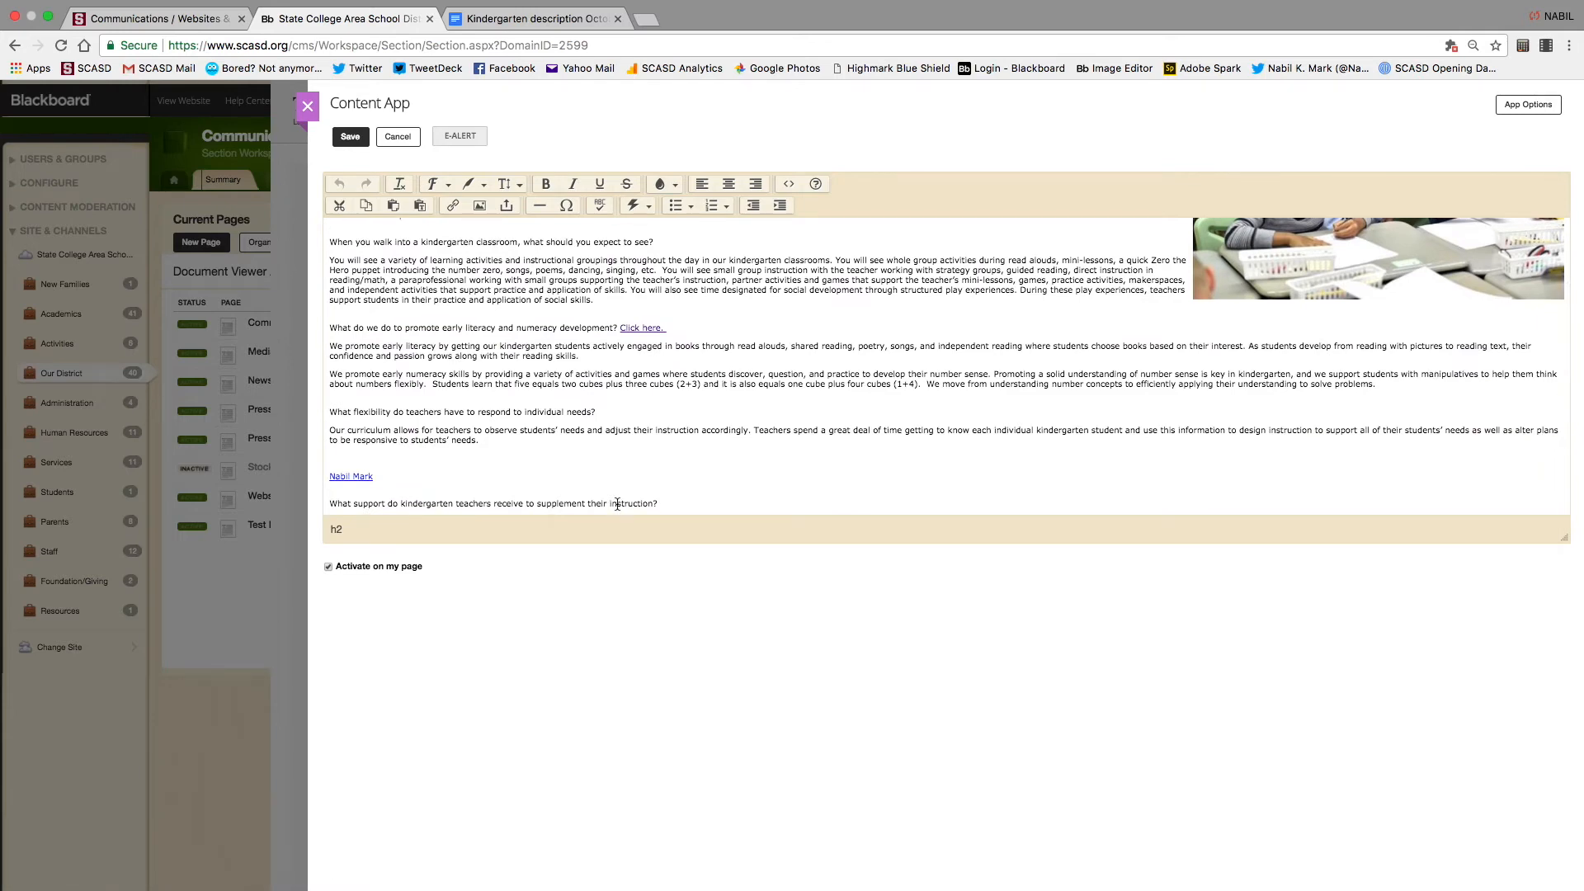
scroll(617, 507, down, 5)
scroll(617, 504, up, 3)
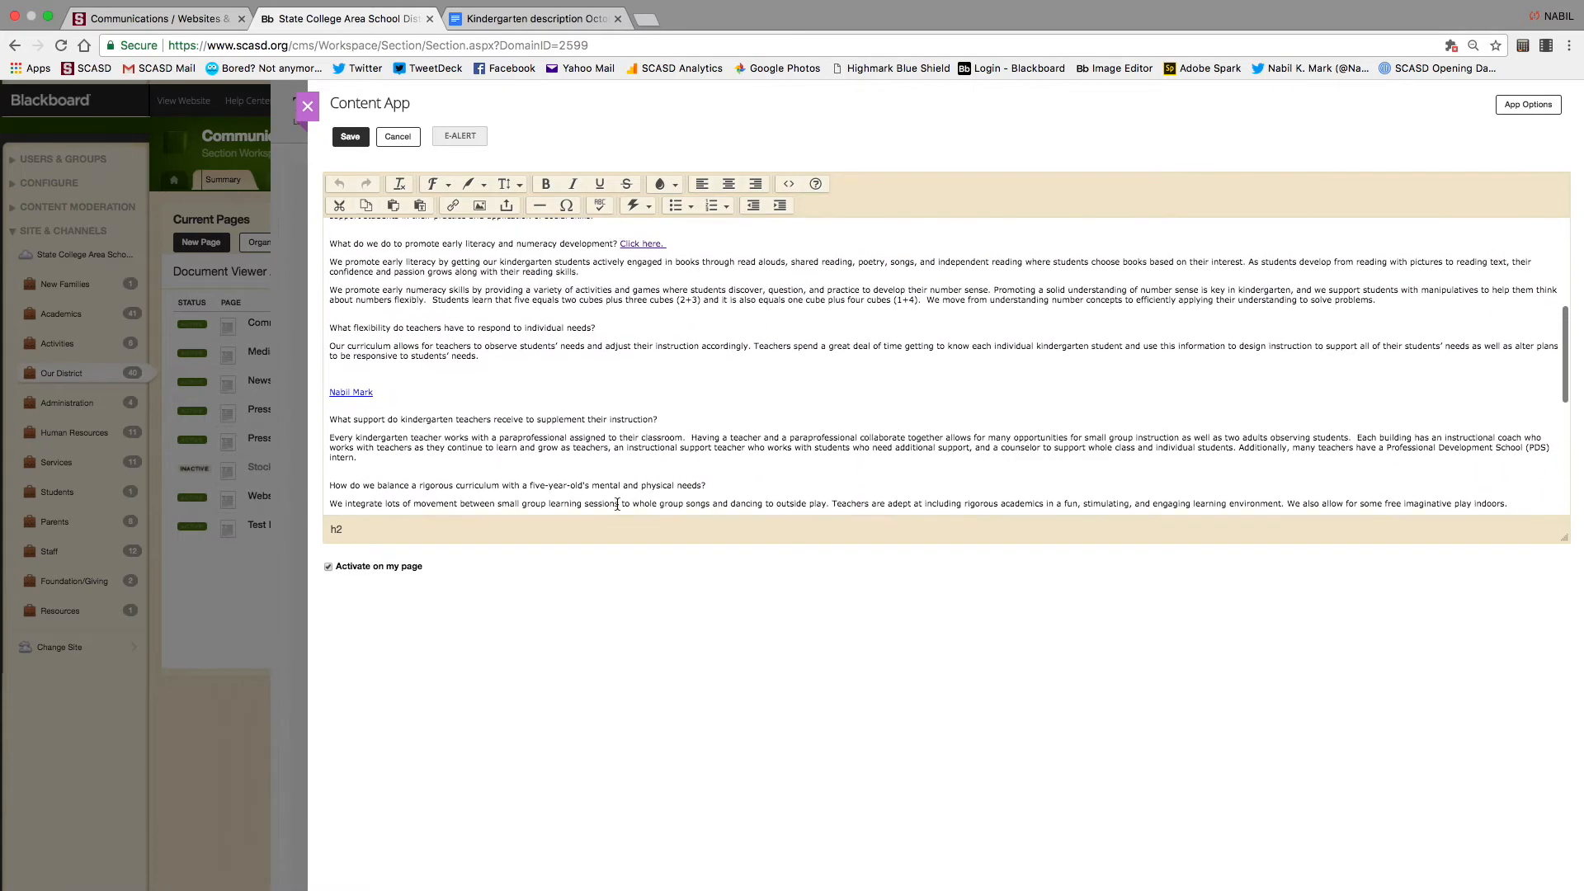
scroll(617, 505, down, 2)
scroll(618, 504, down, 1)
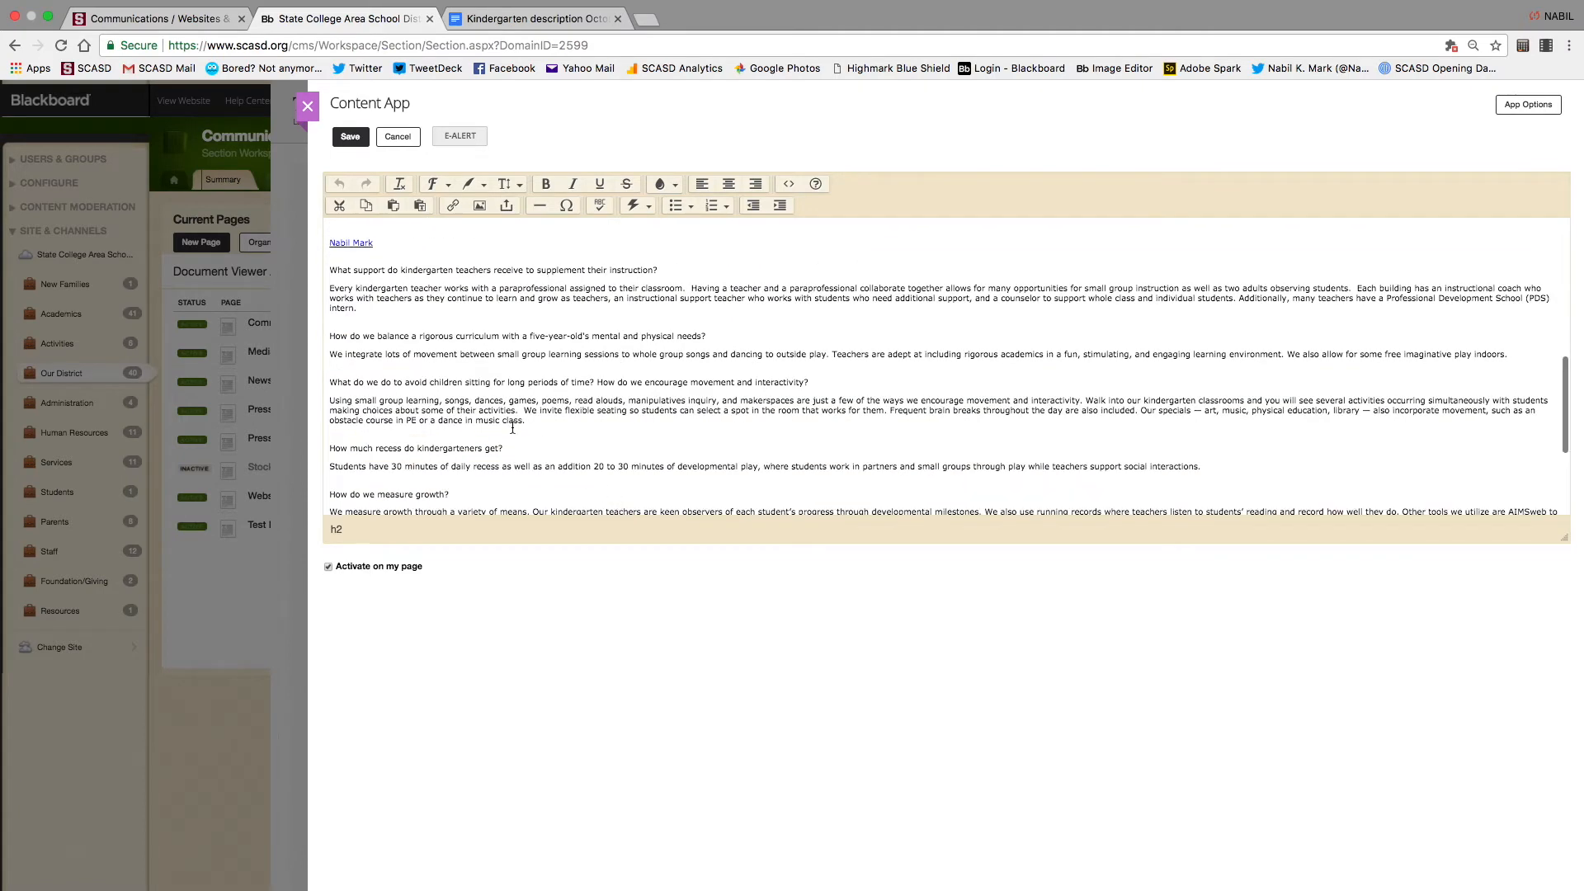
drag(414, 450, 524, 451)
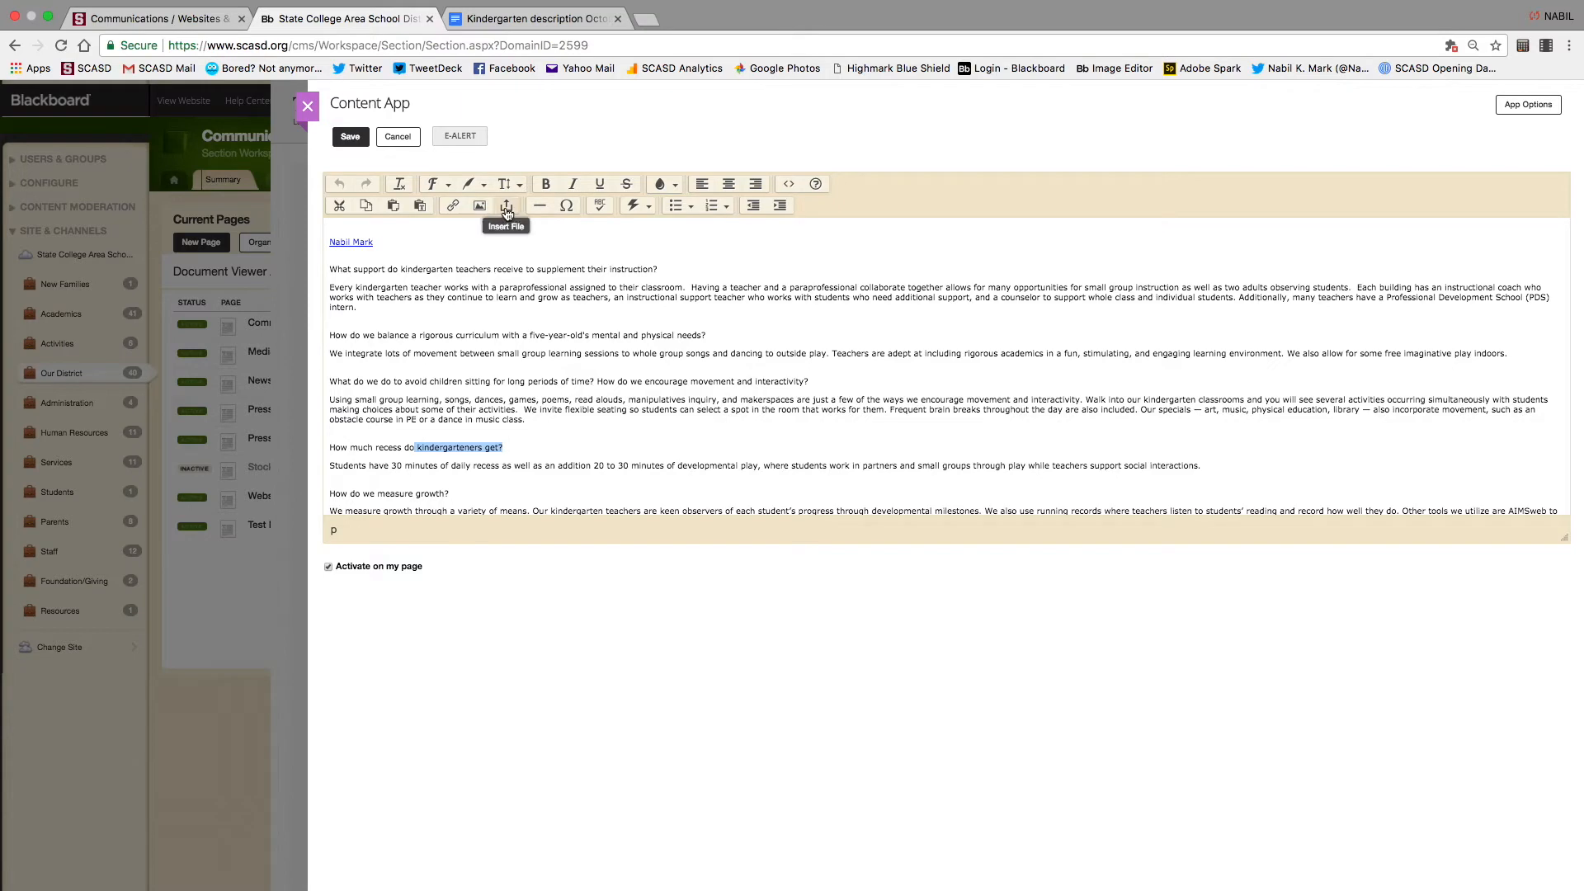
Upload the kindergarten newsletter PDF as the file for the selected words
click(508, 213)
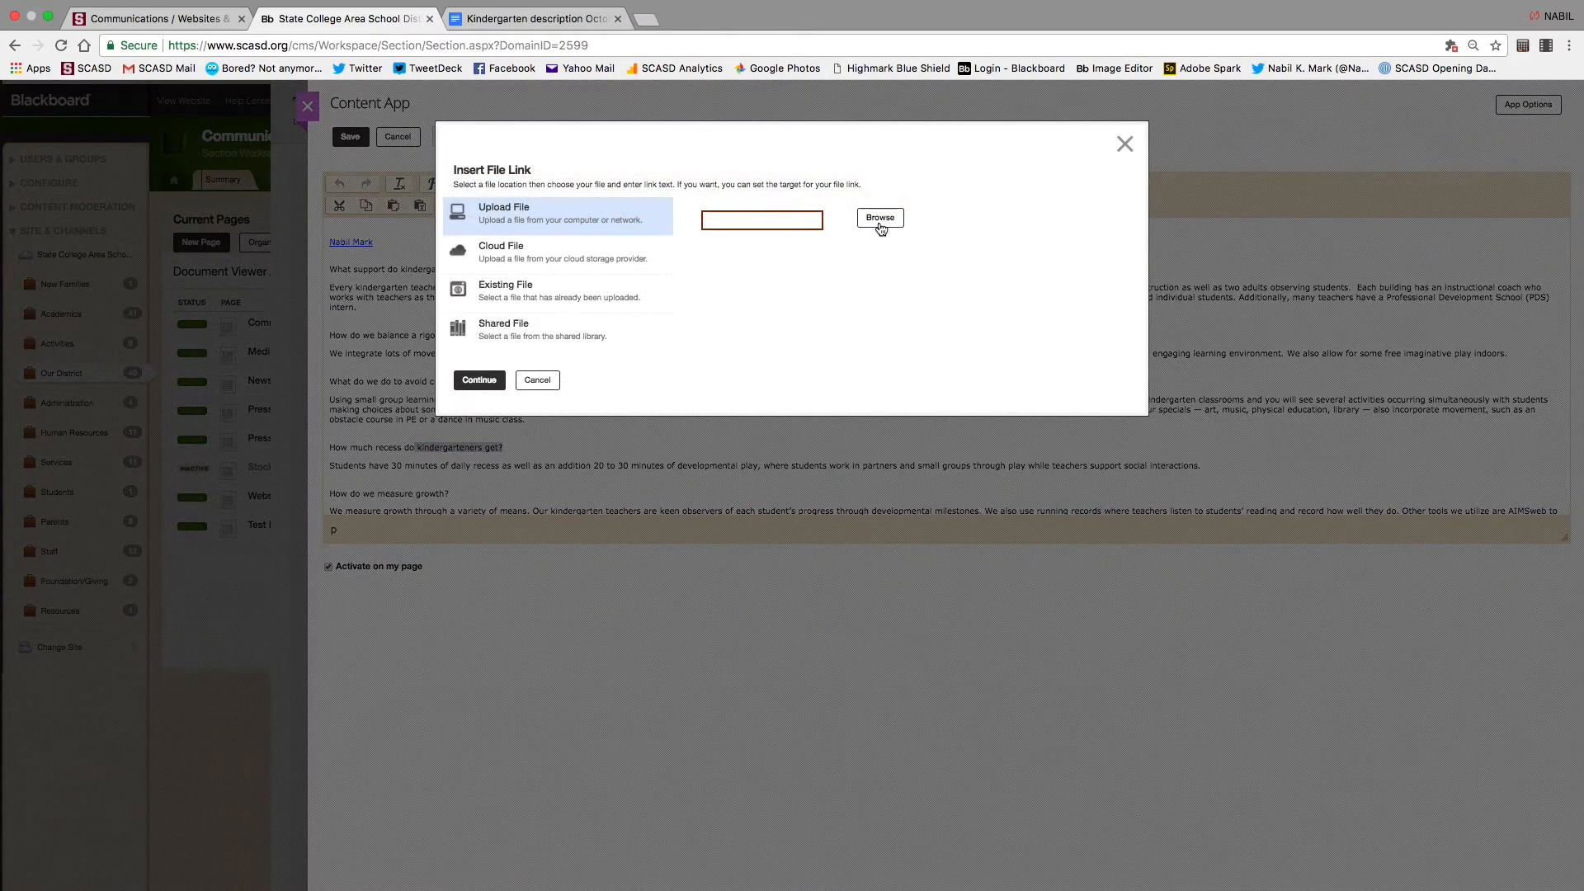
click(879, 220)
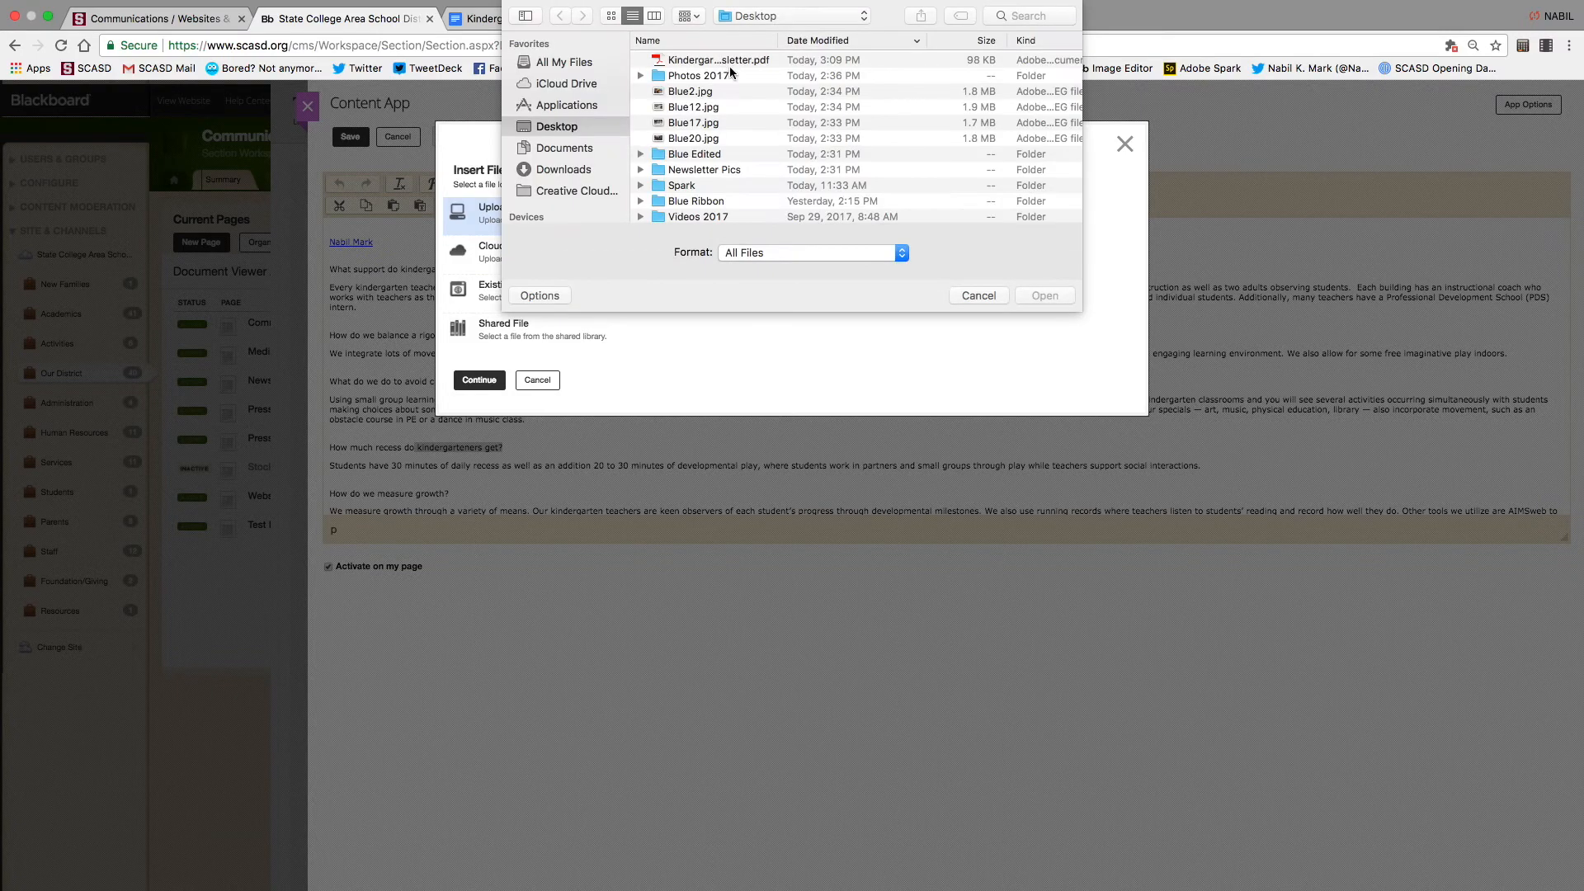
click(734, 59)
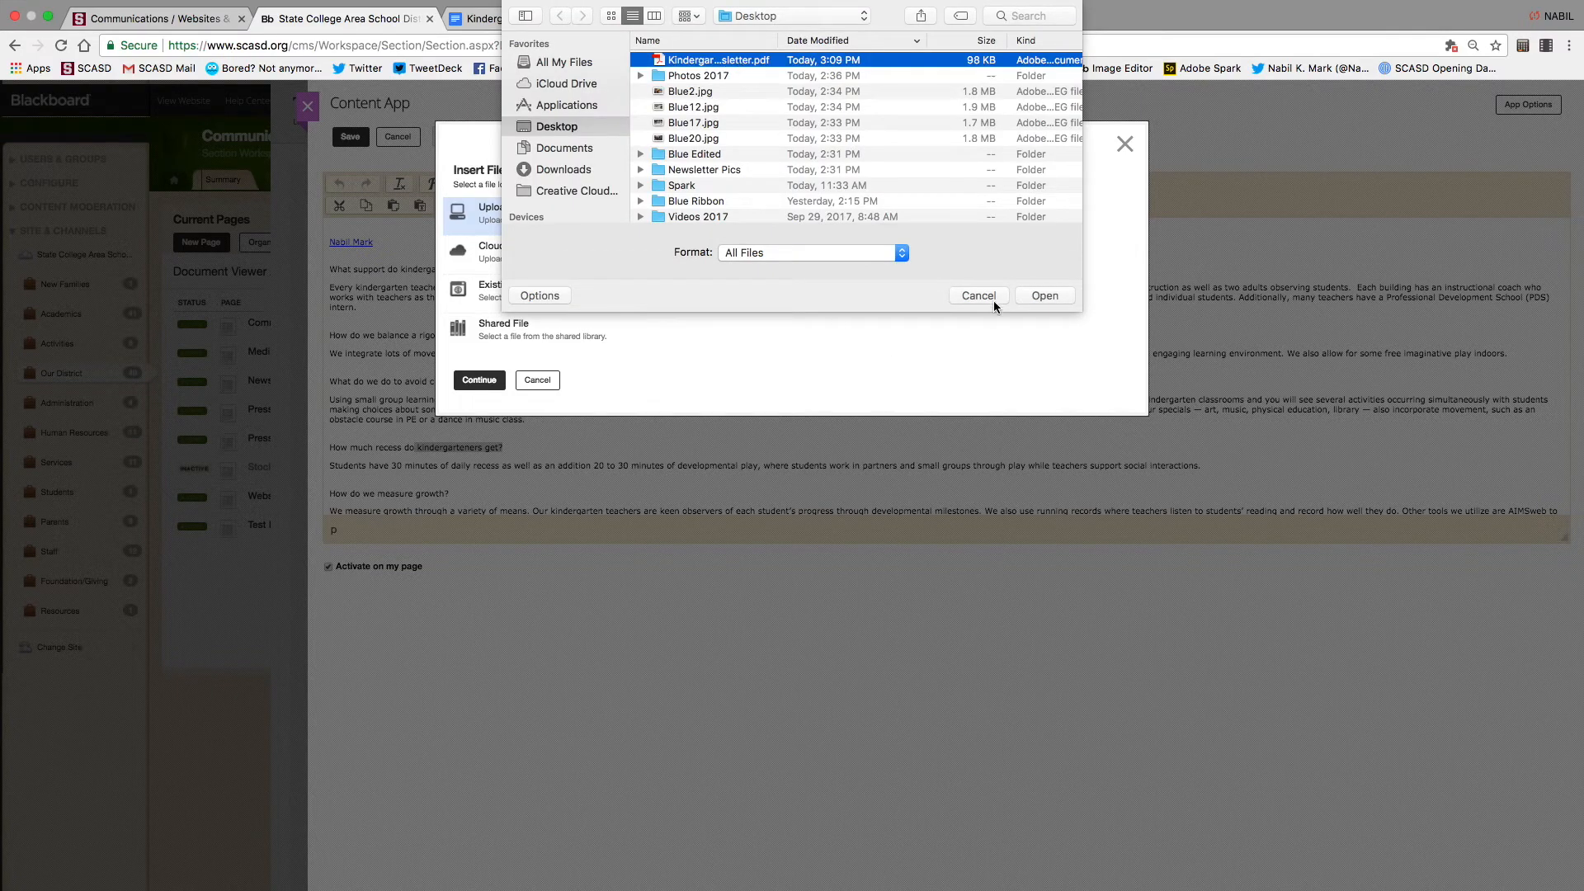
click(992, 295)
click(876, 233)
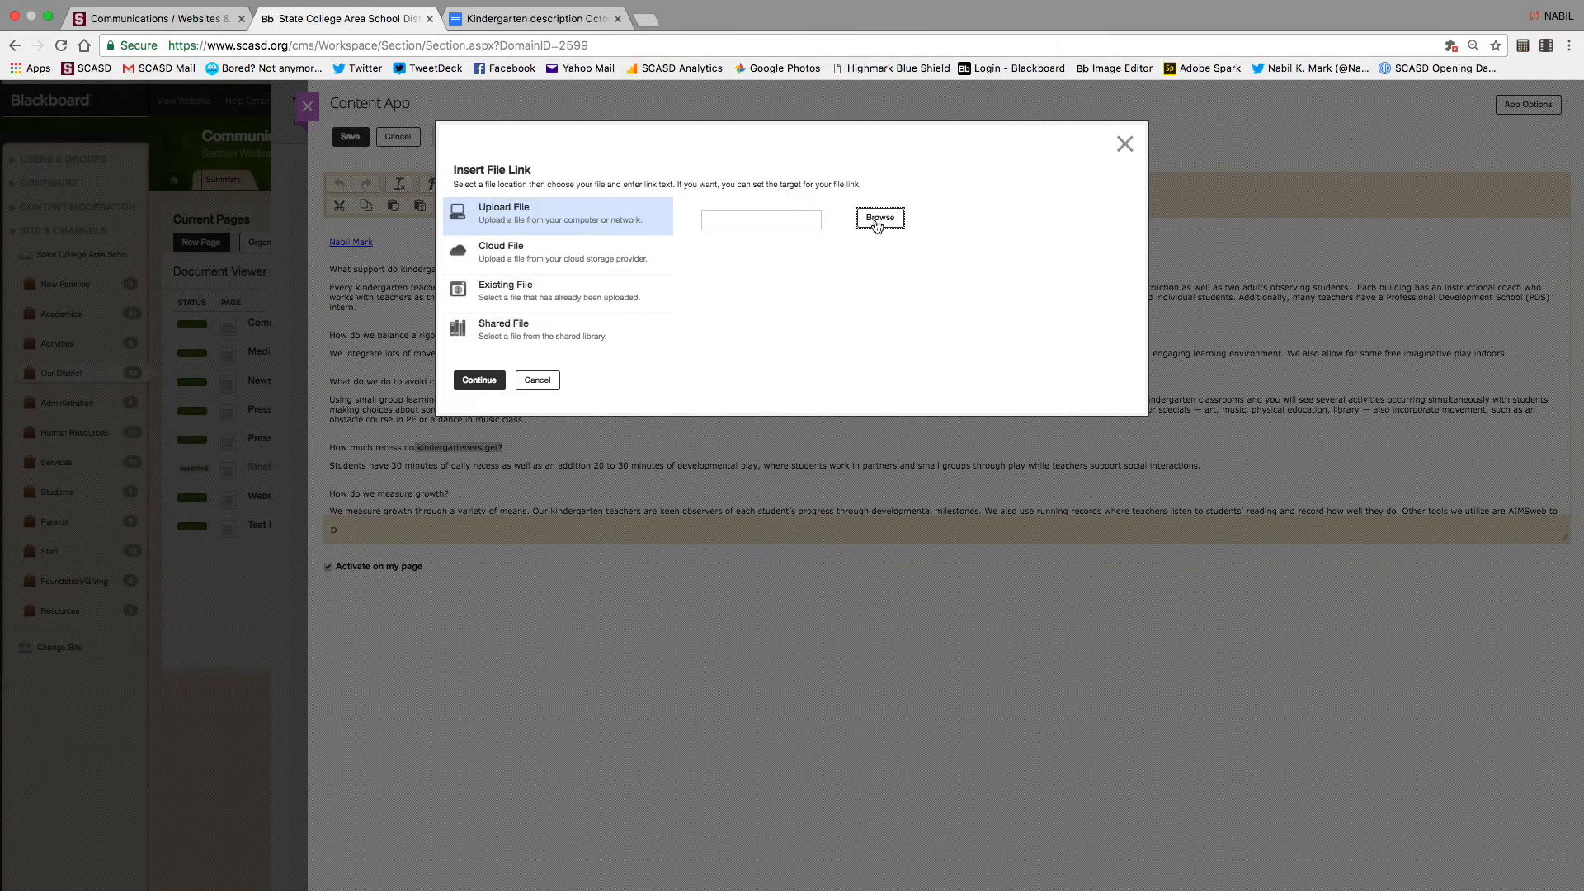
click(706, 59)
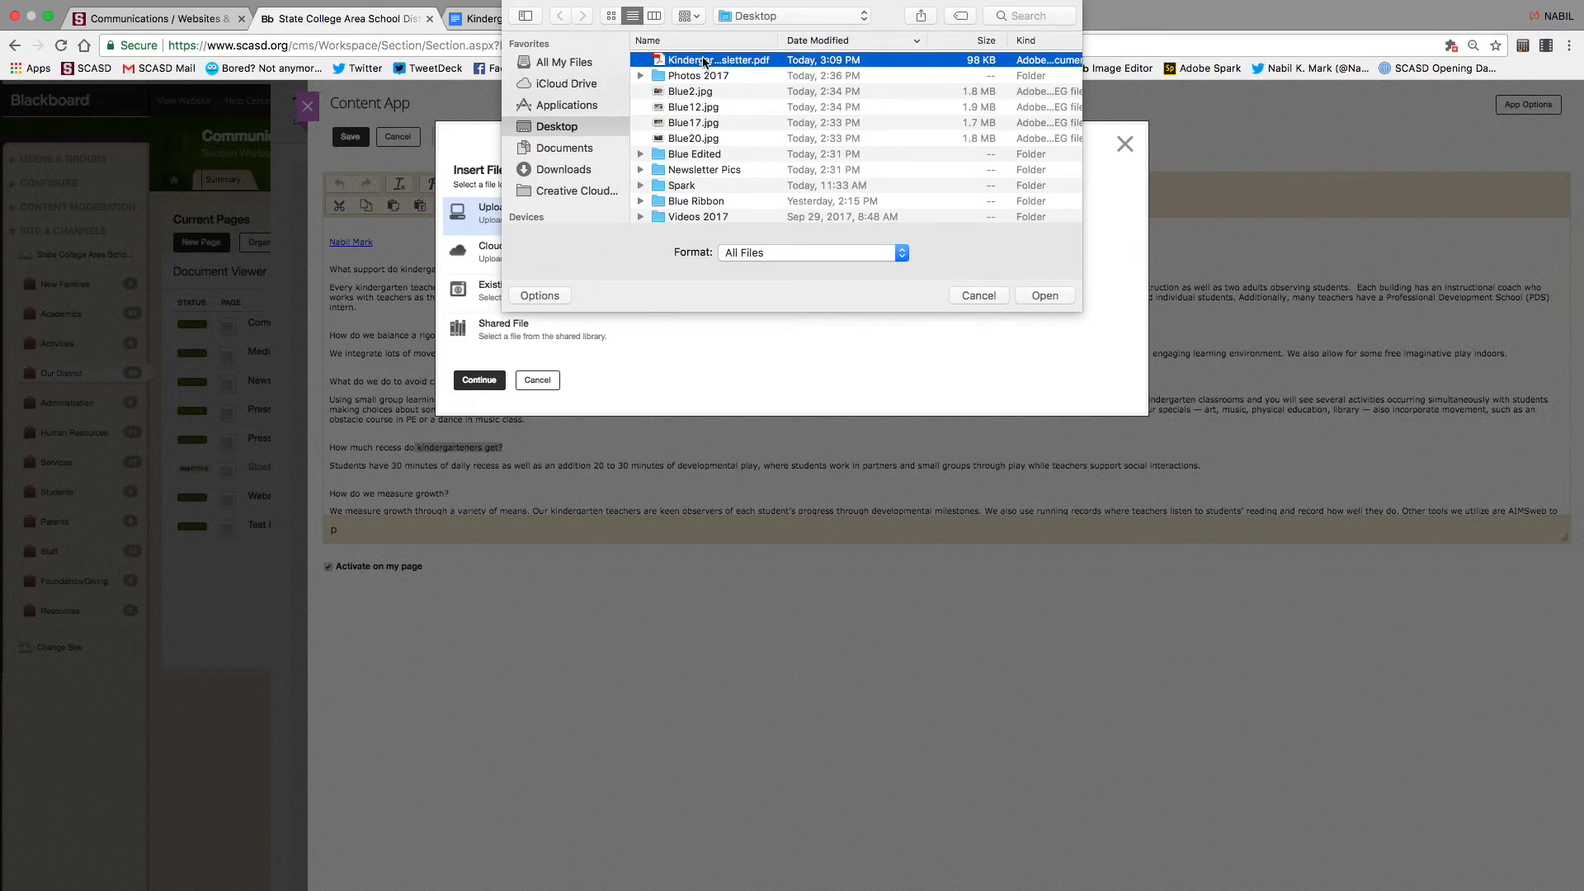
click(1046, 294)
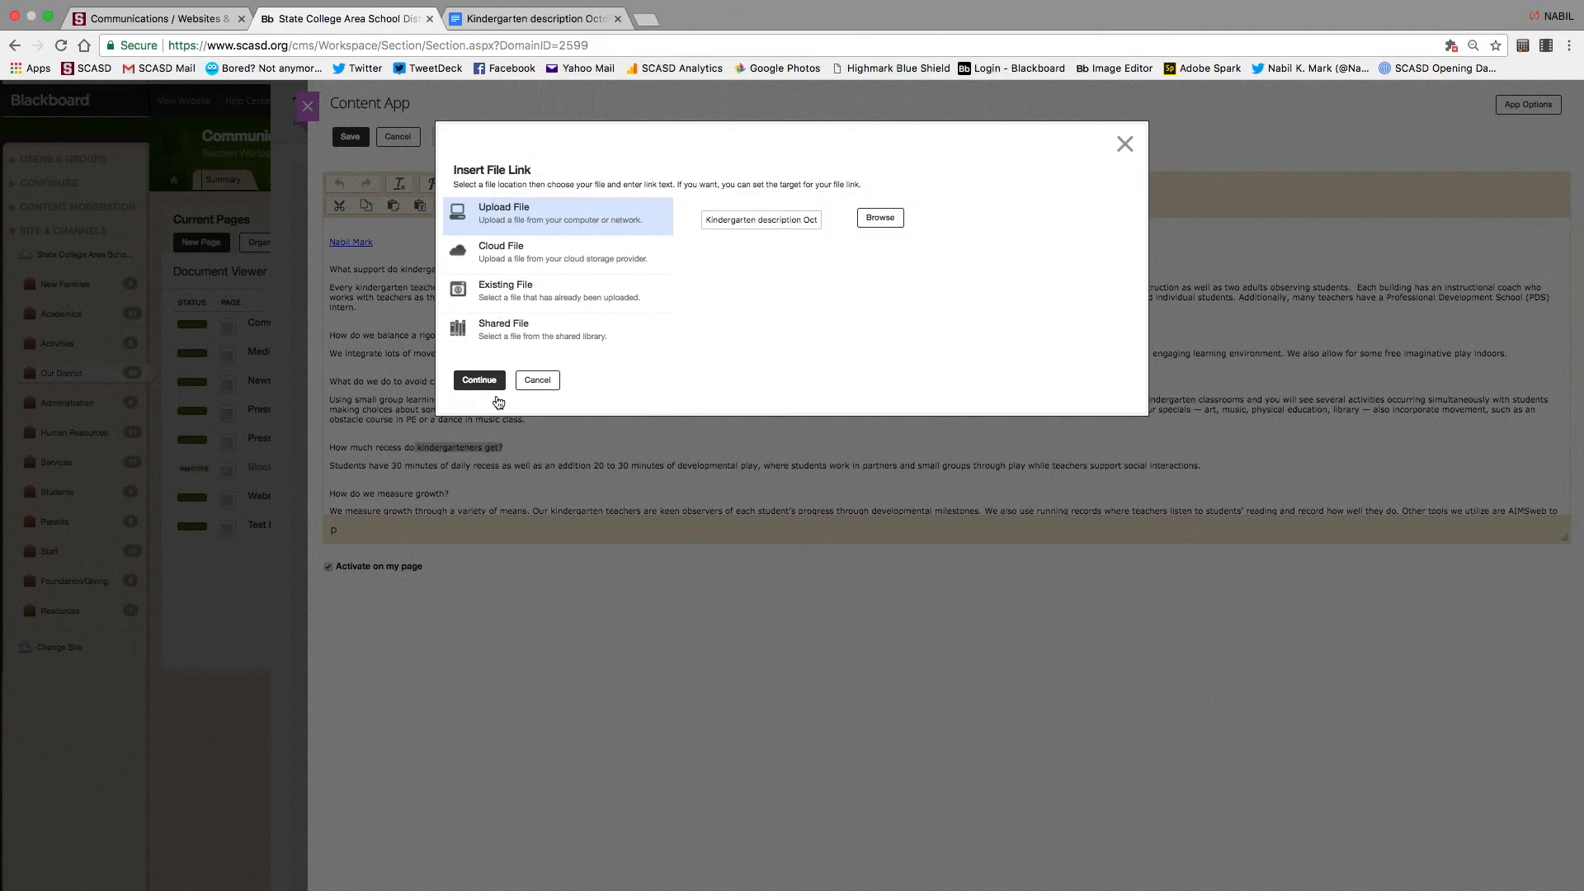
Set the PDF link's target to open in a new window and insert it
click(476, 381)
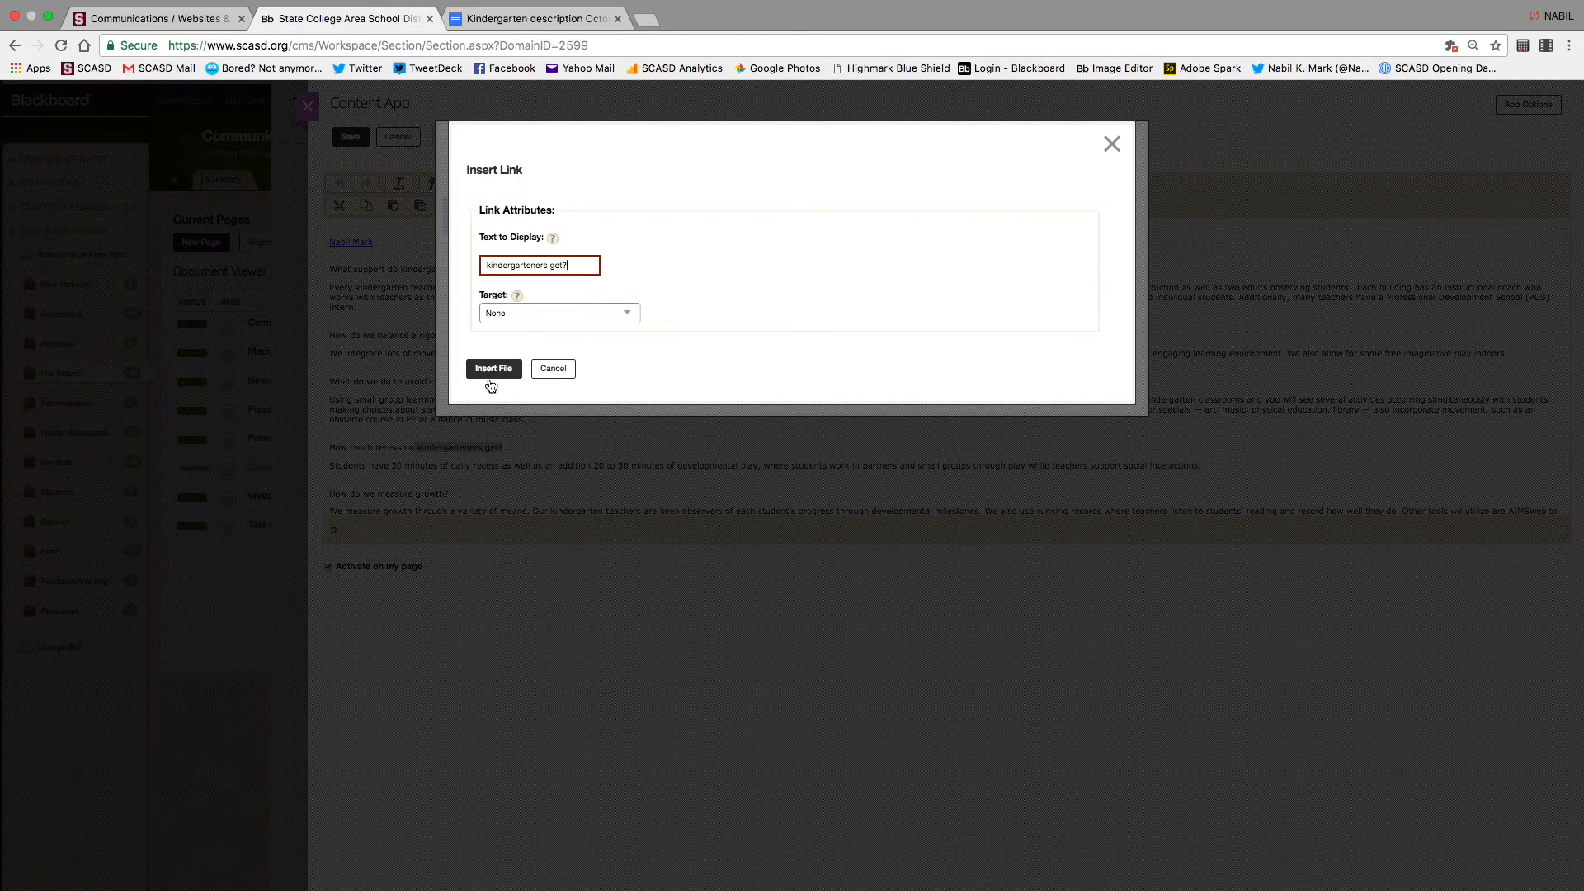
click(637, 320)
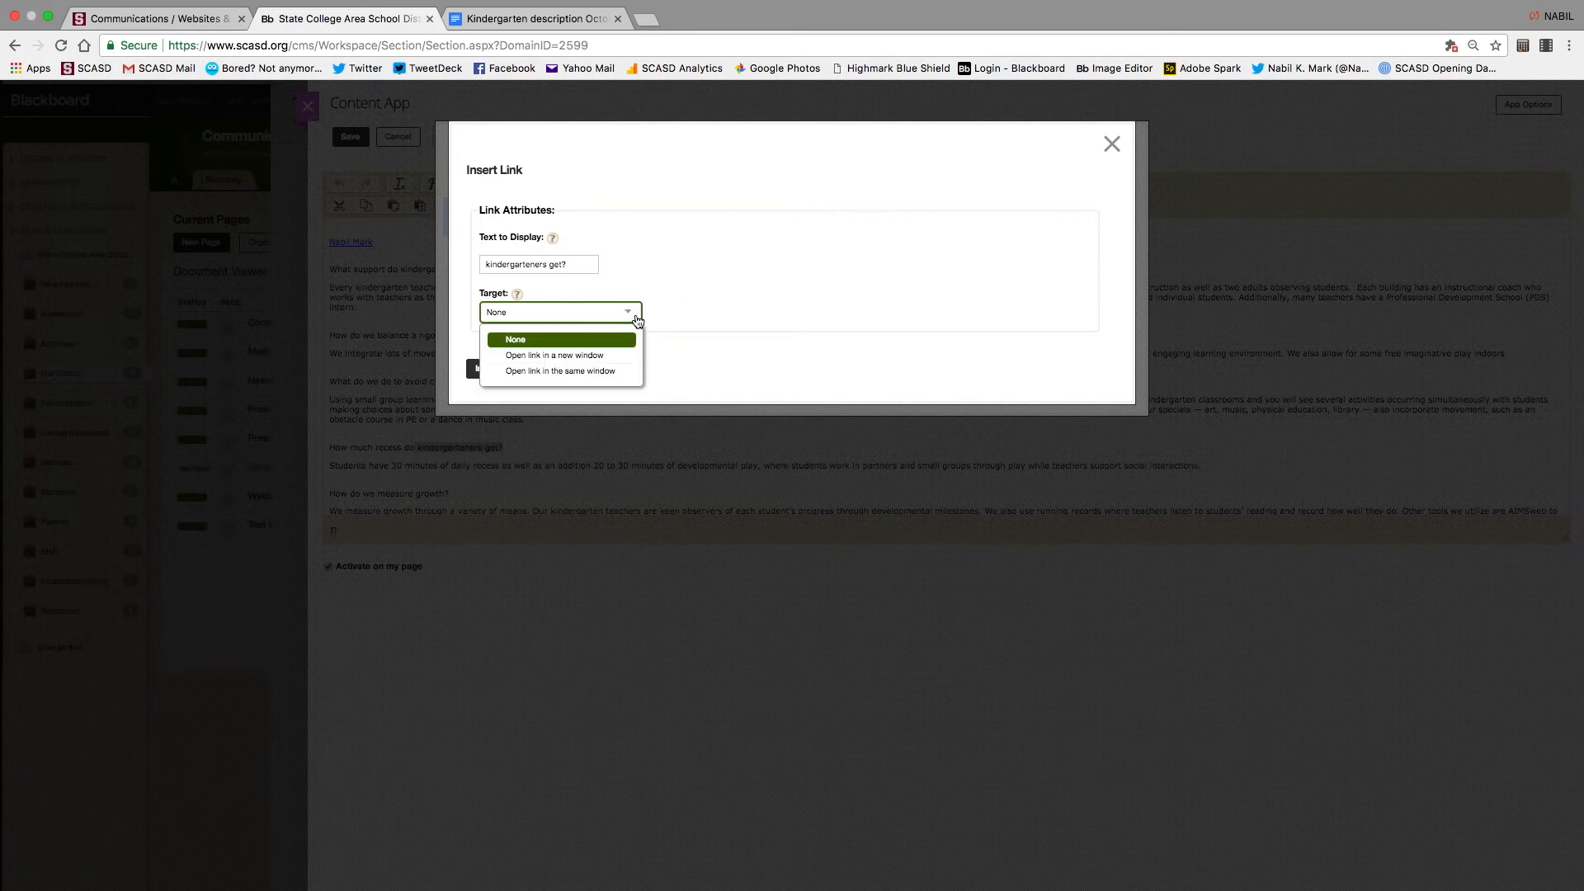
click(578, 356)
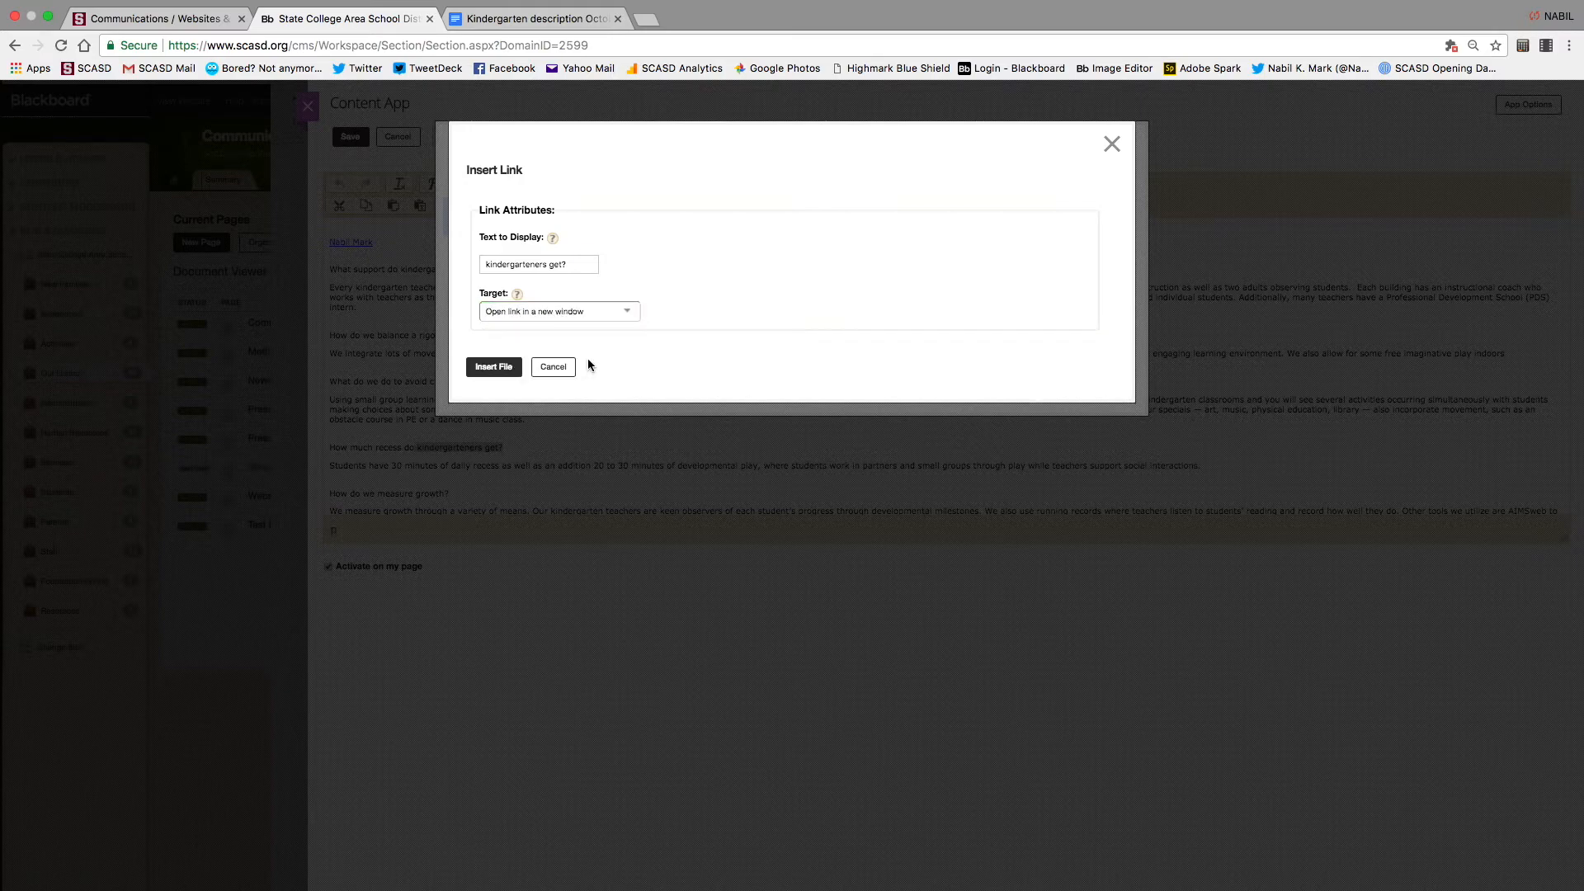
click(495, 366)
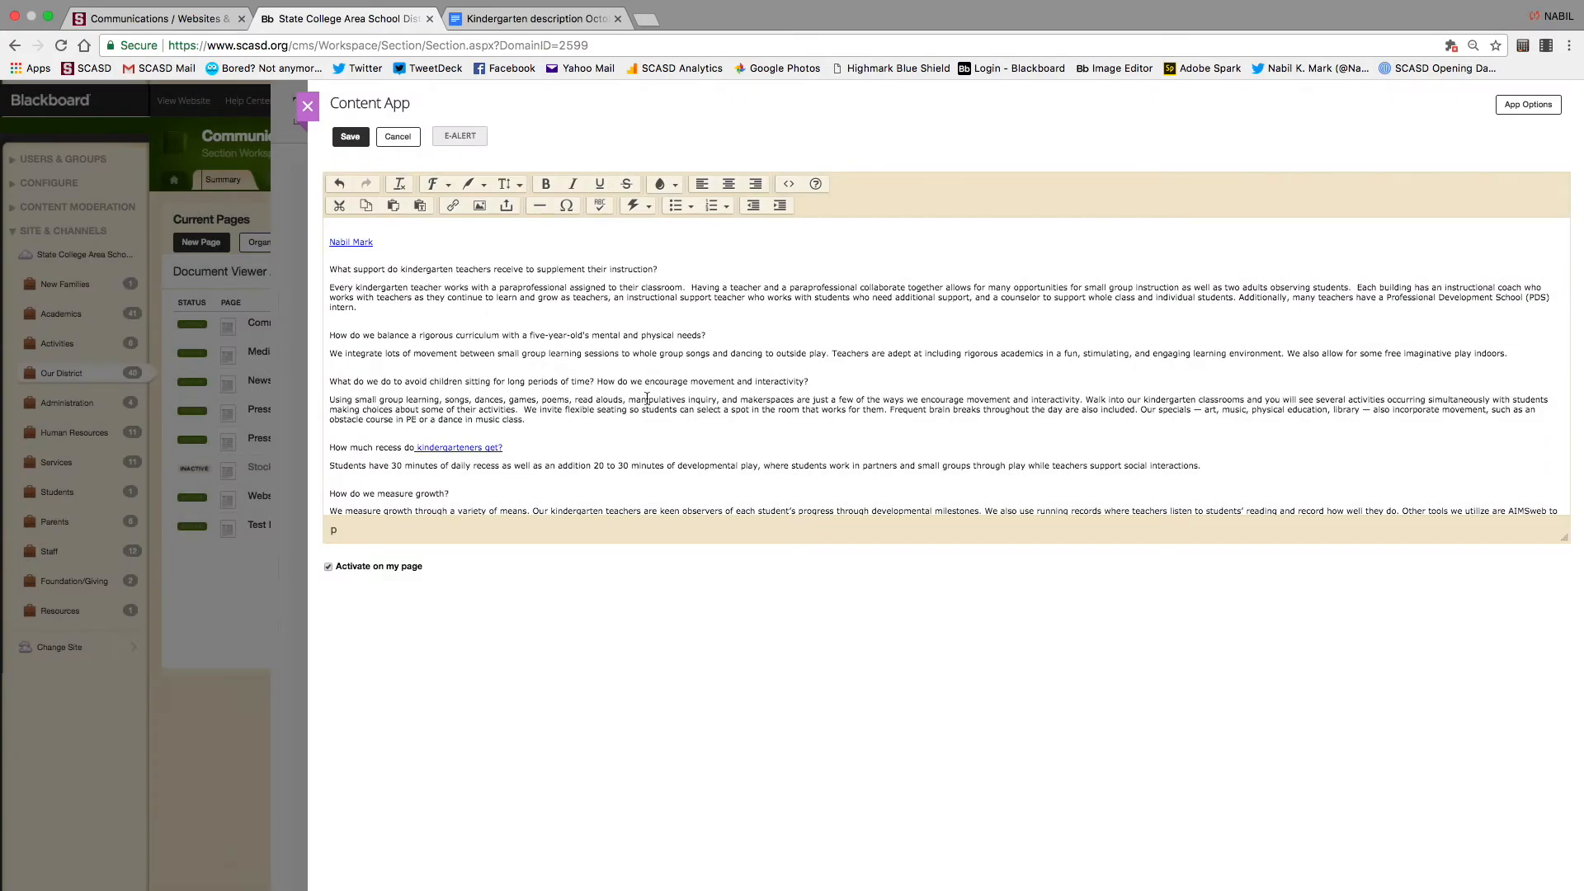
Save and close the article, then preview the page and verify the recess link opens the PDF
click(349, 137)
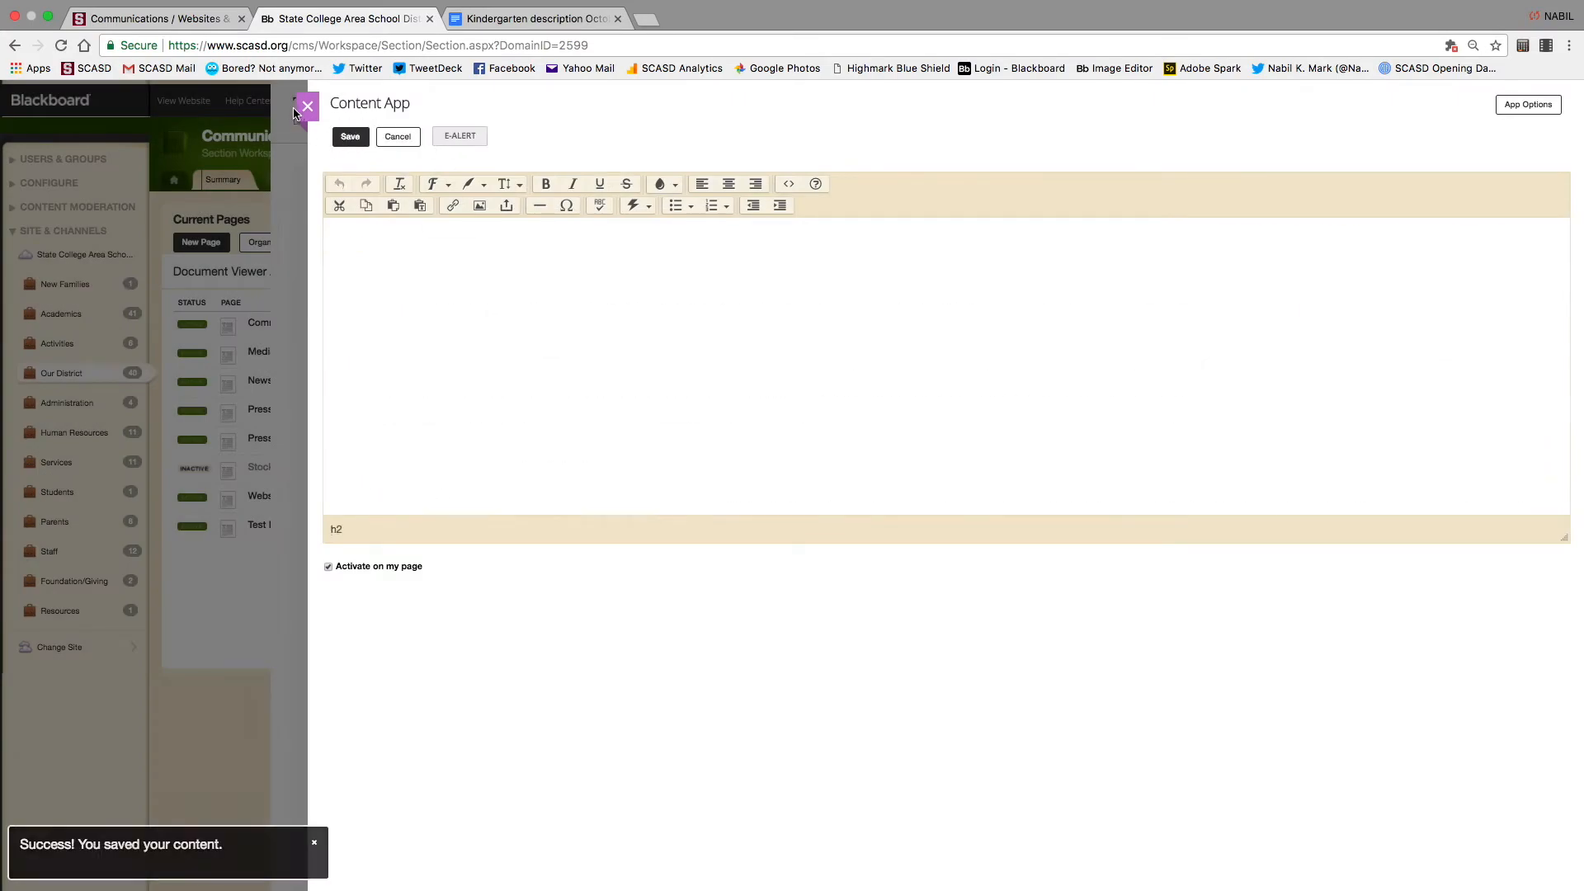
click(307, 107)
click(1447, 122)
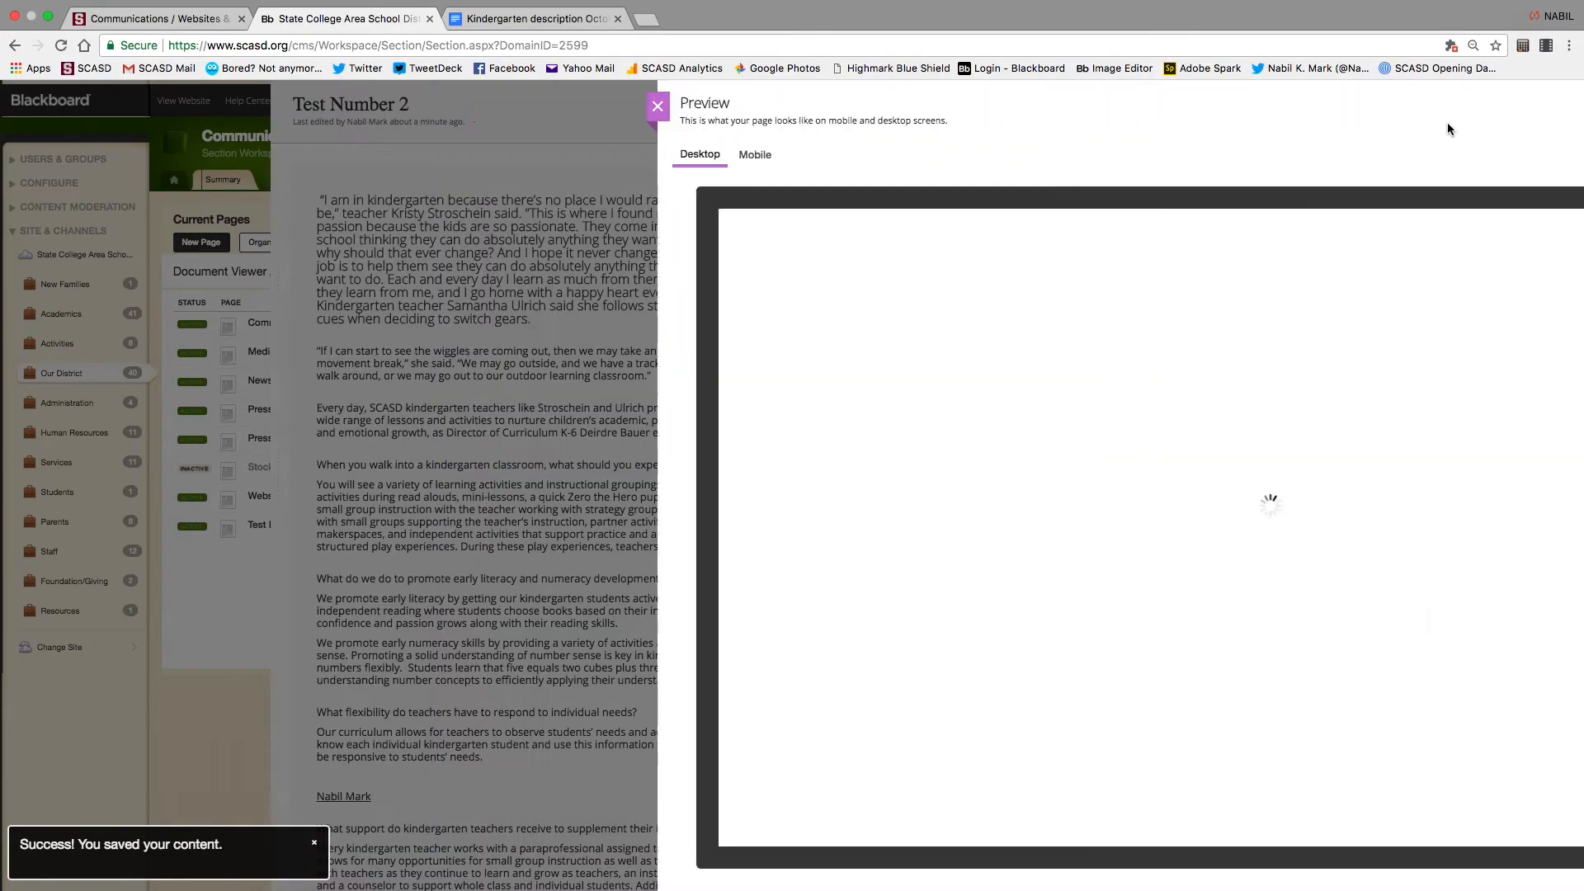
scroll(909, 662, down, 20)
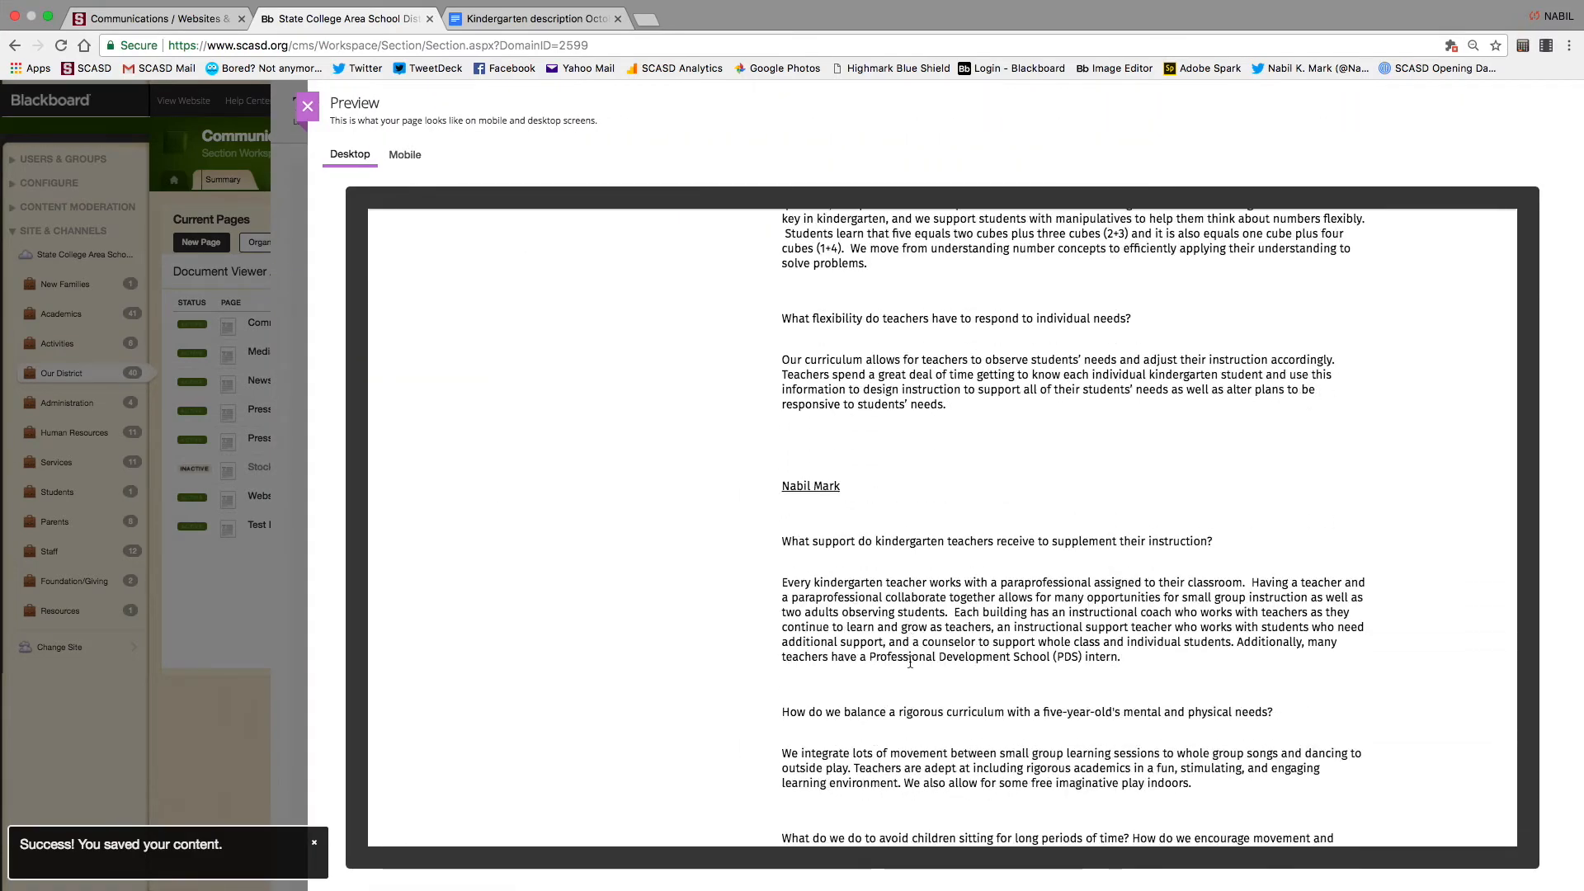
scroll(909, 664, down, 10)
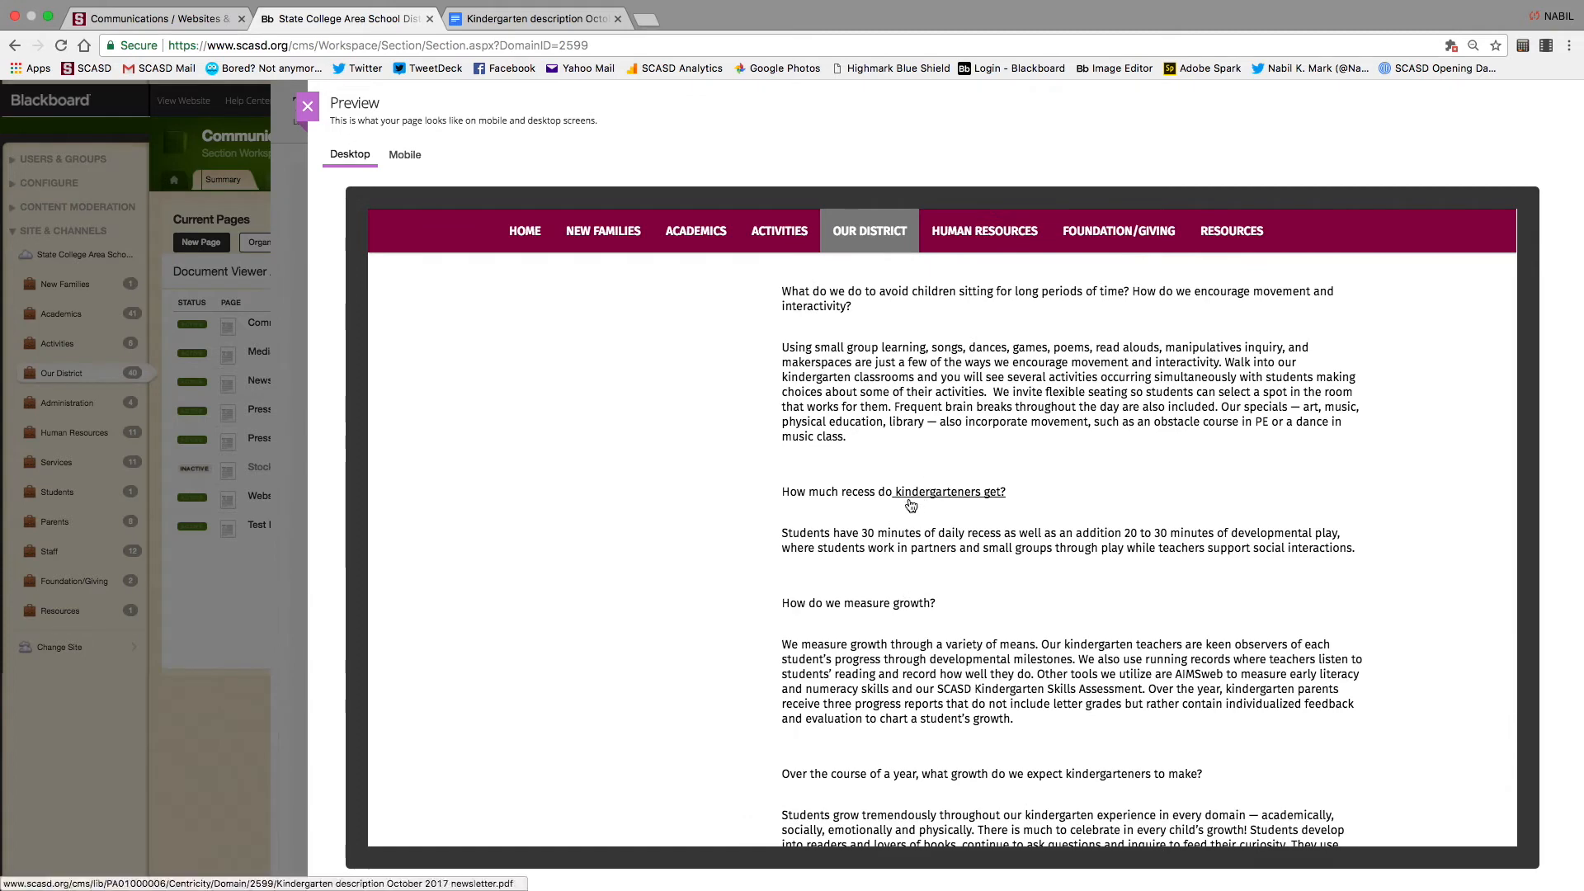
click(957, 493)
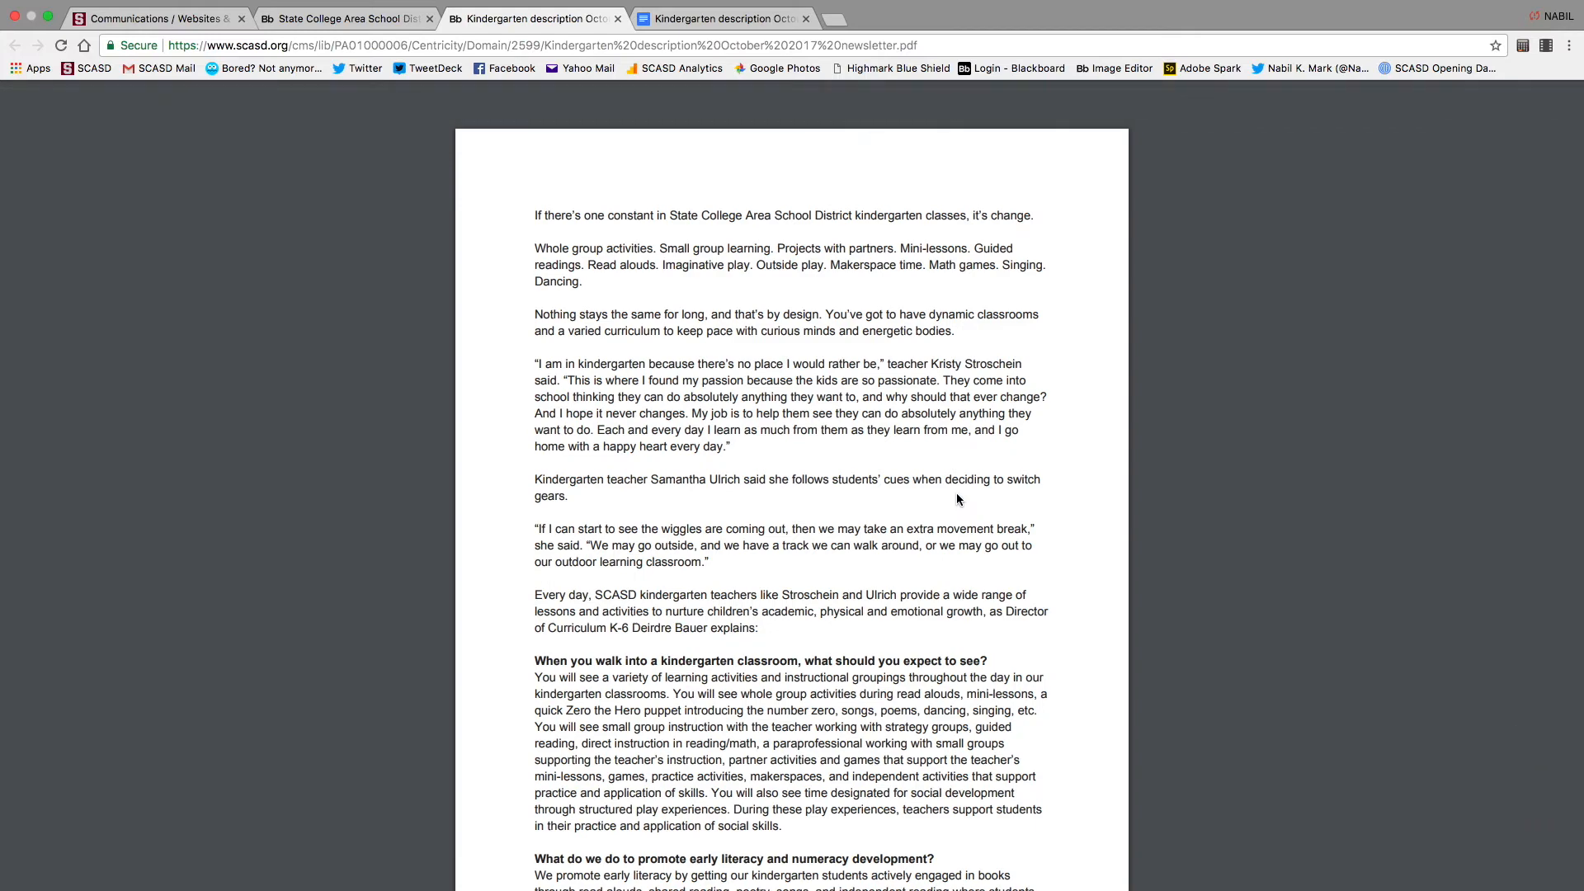
click(617, 18)
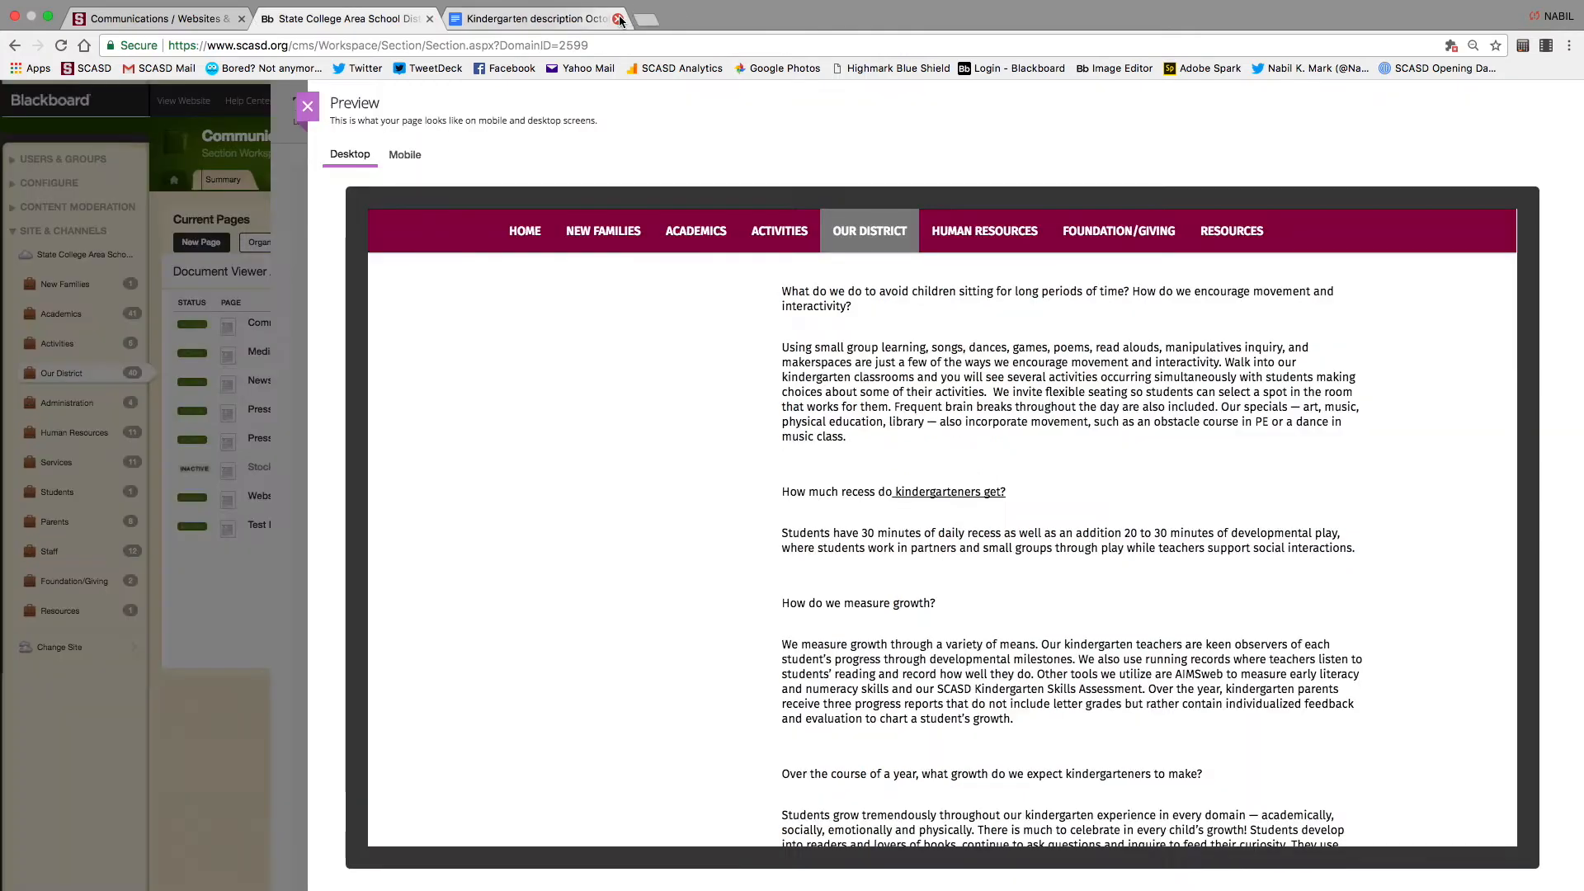
click(307, 106)
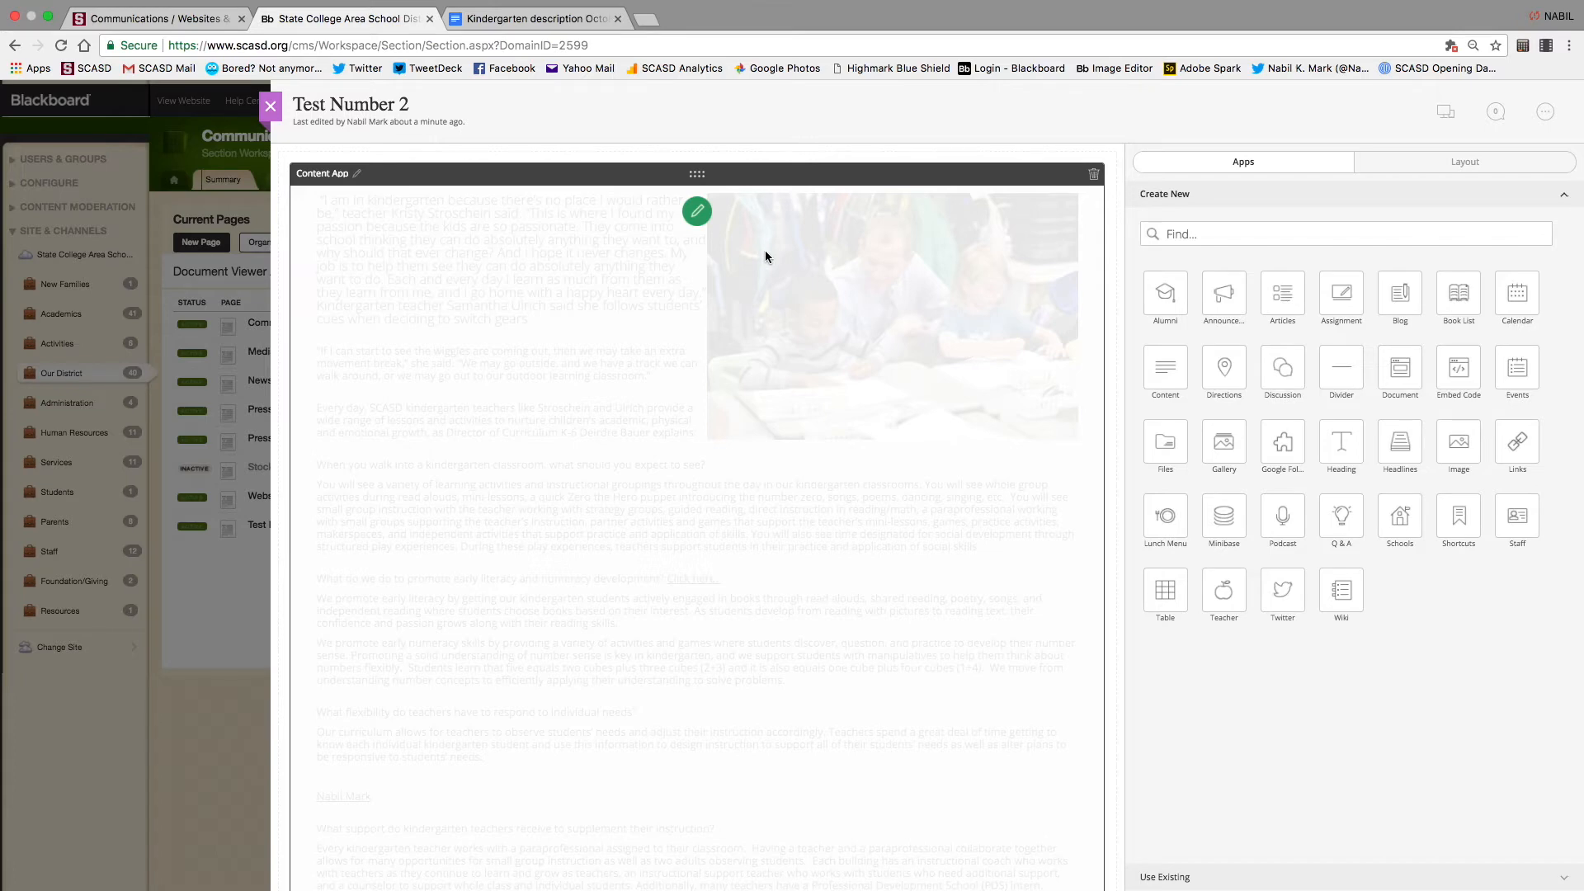
Delete all paragraphs after the literacy question's 'Click here.' link, then save and close the article
scroll(602, 484, down, 5)
scroll(602, 483, up, 5)
click(696, 212)
scroll(744, 369, down, 3)
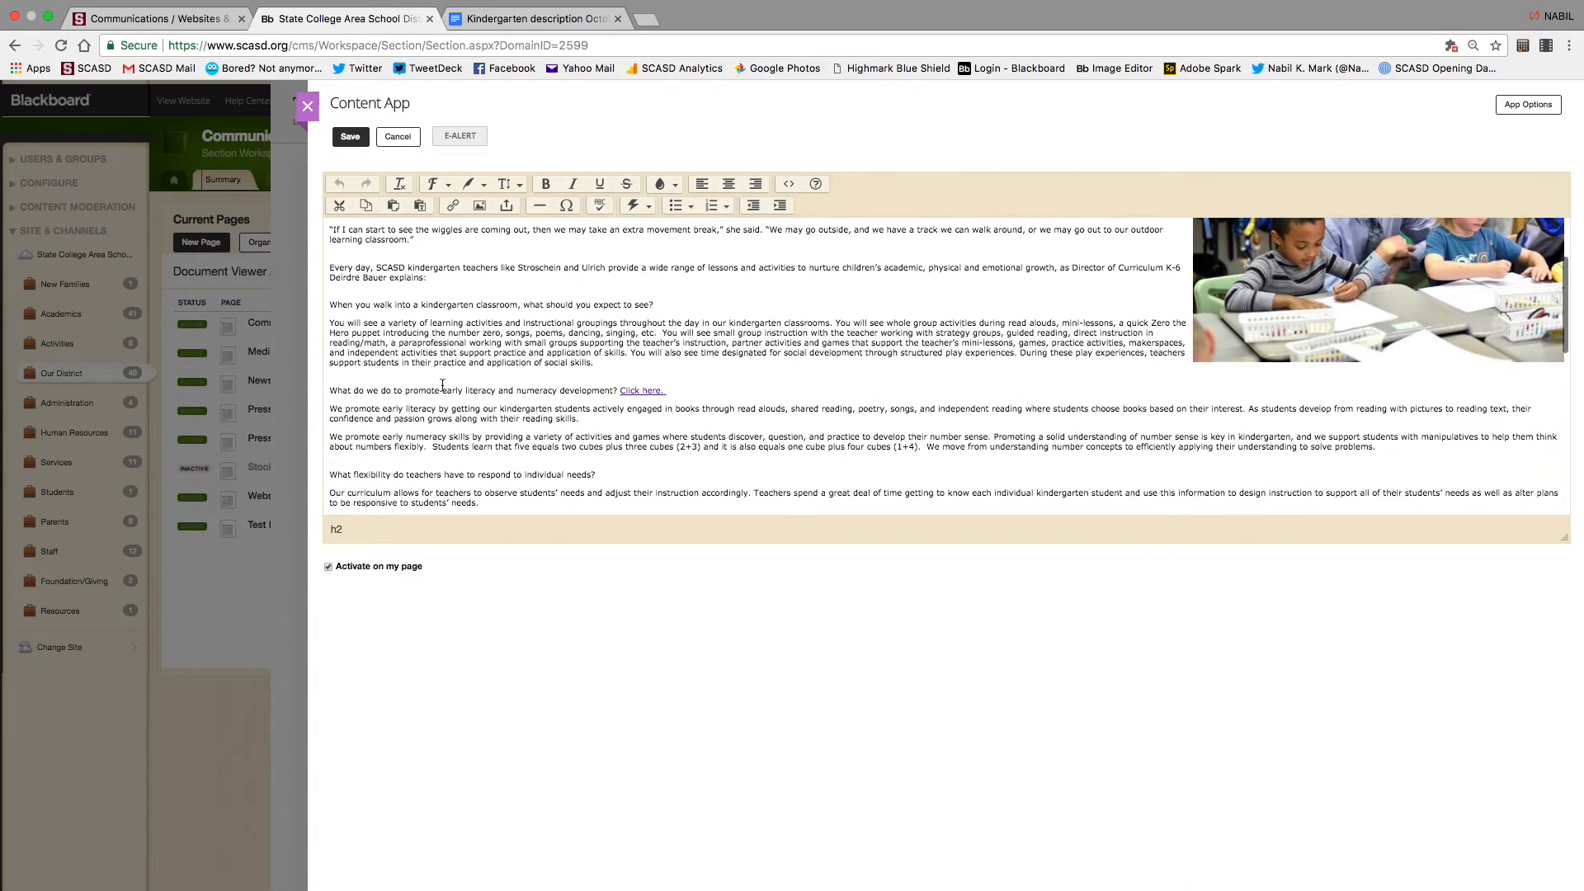
drag(332, 407, 611, 633)
key(BackSpace)
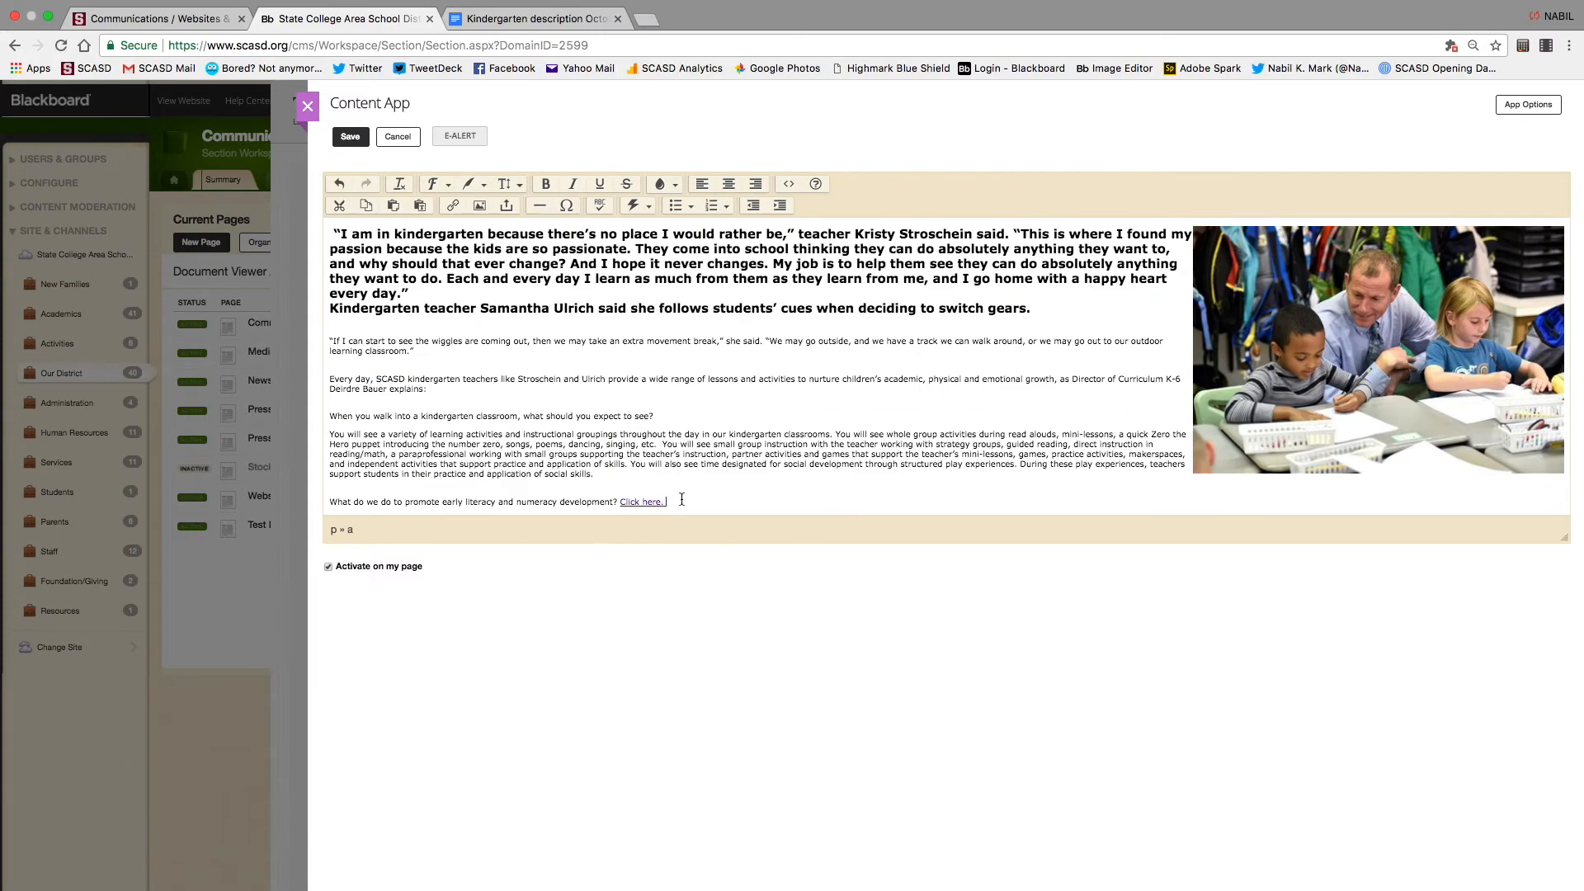
click(340, 136)
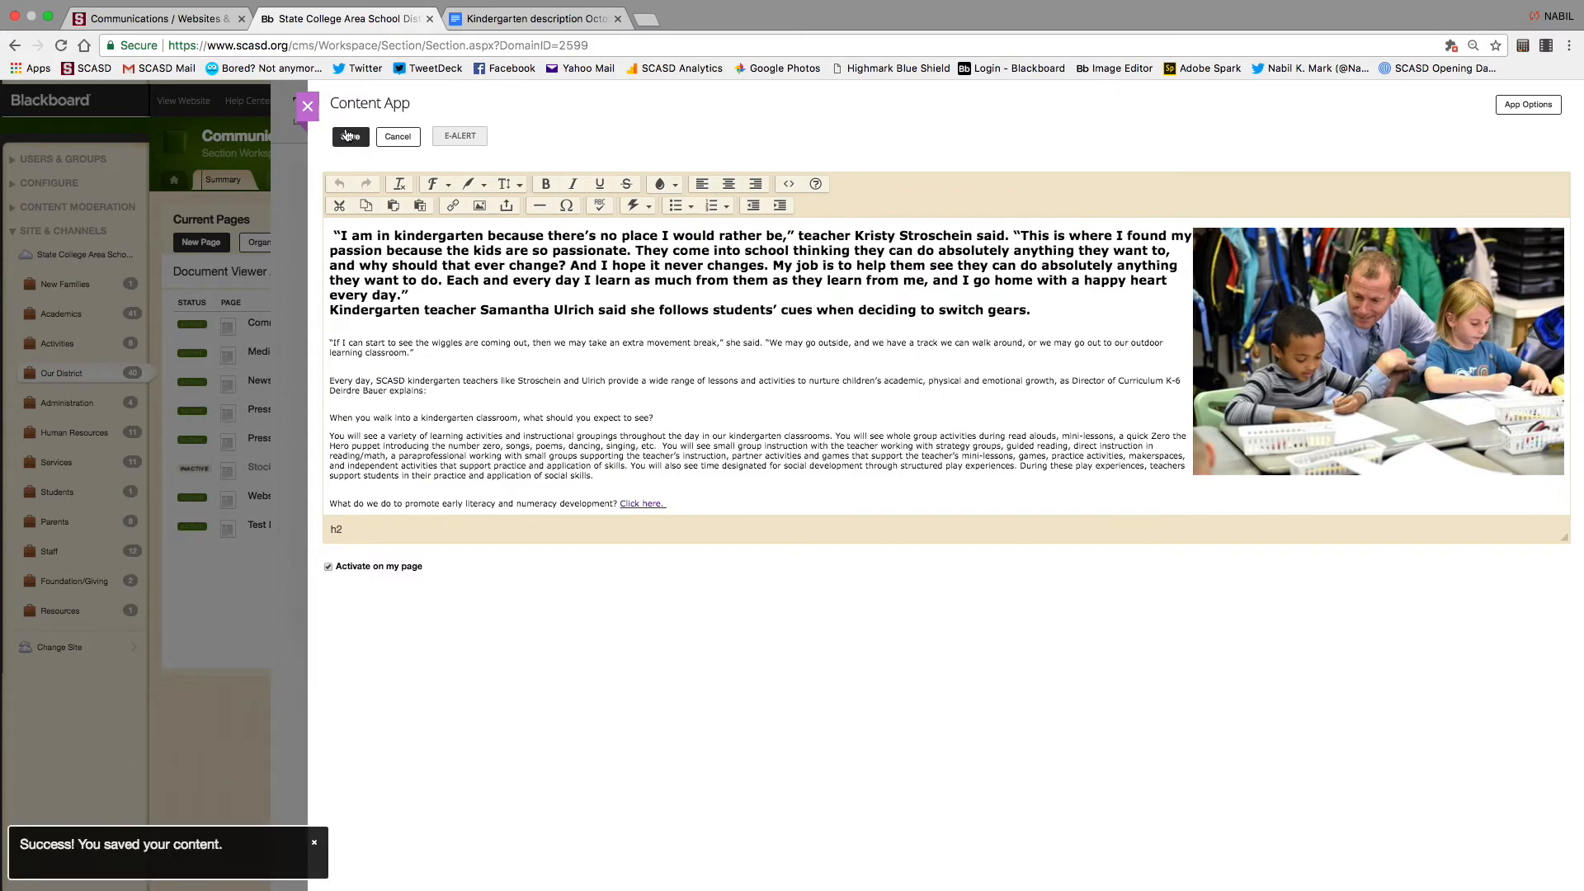
click(310, 115)
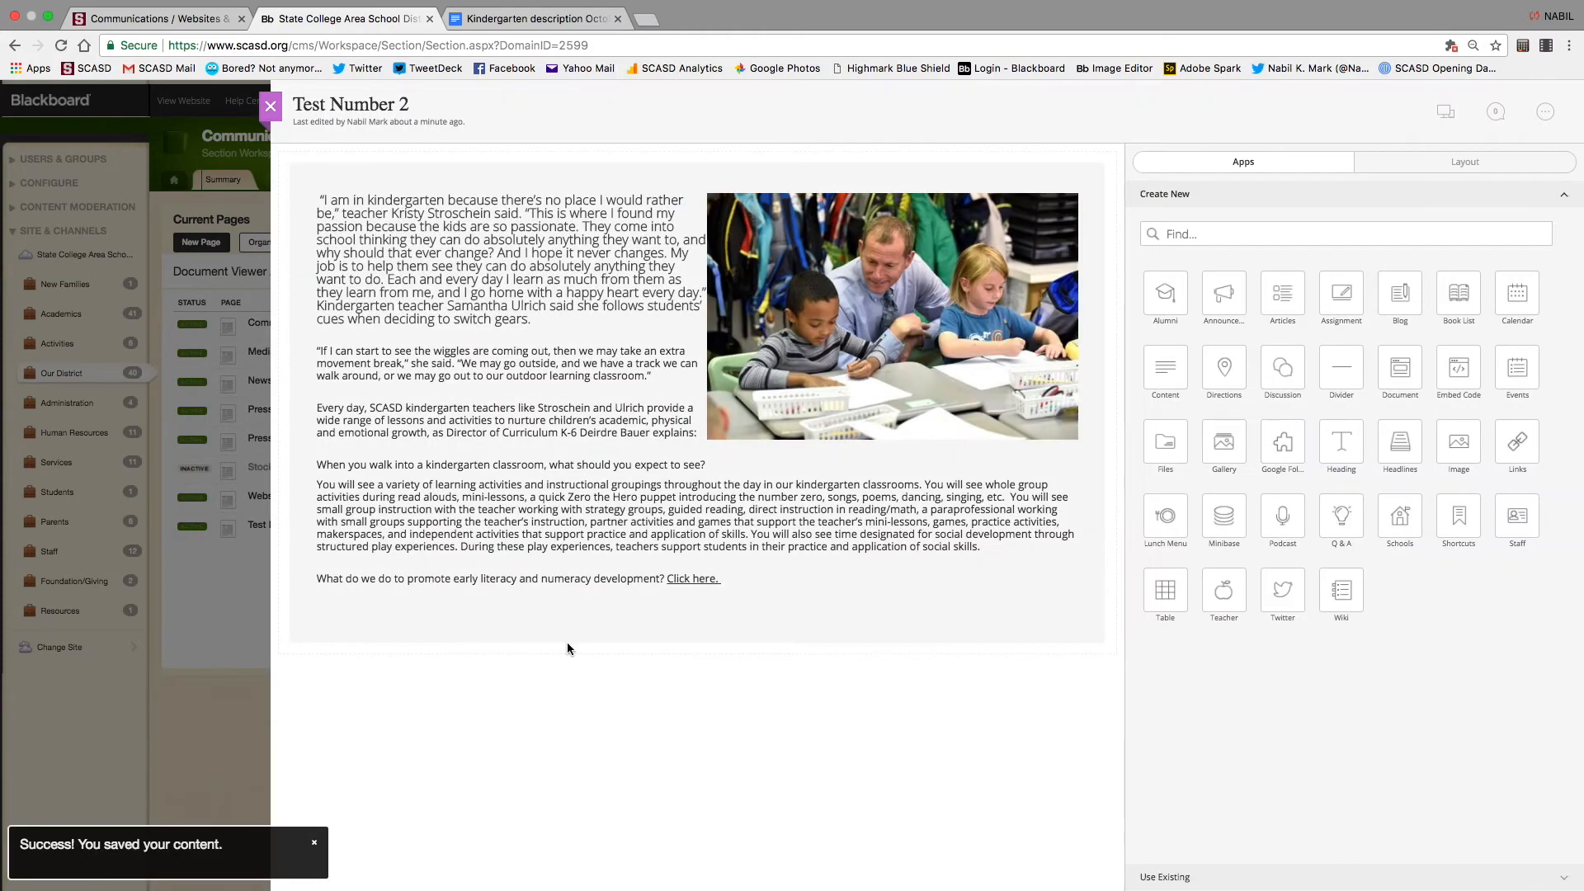
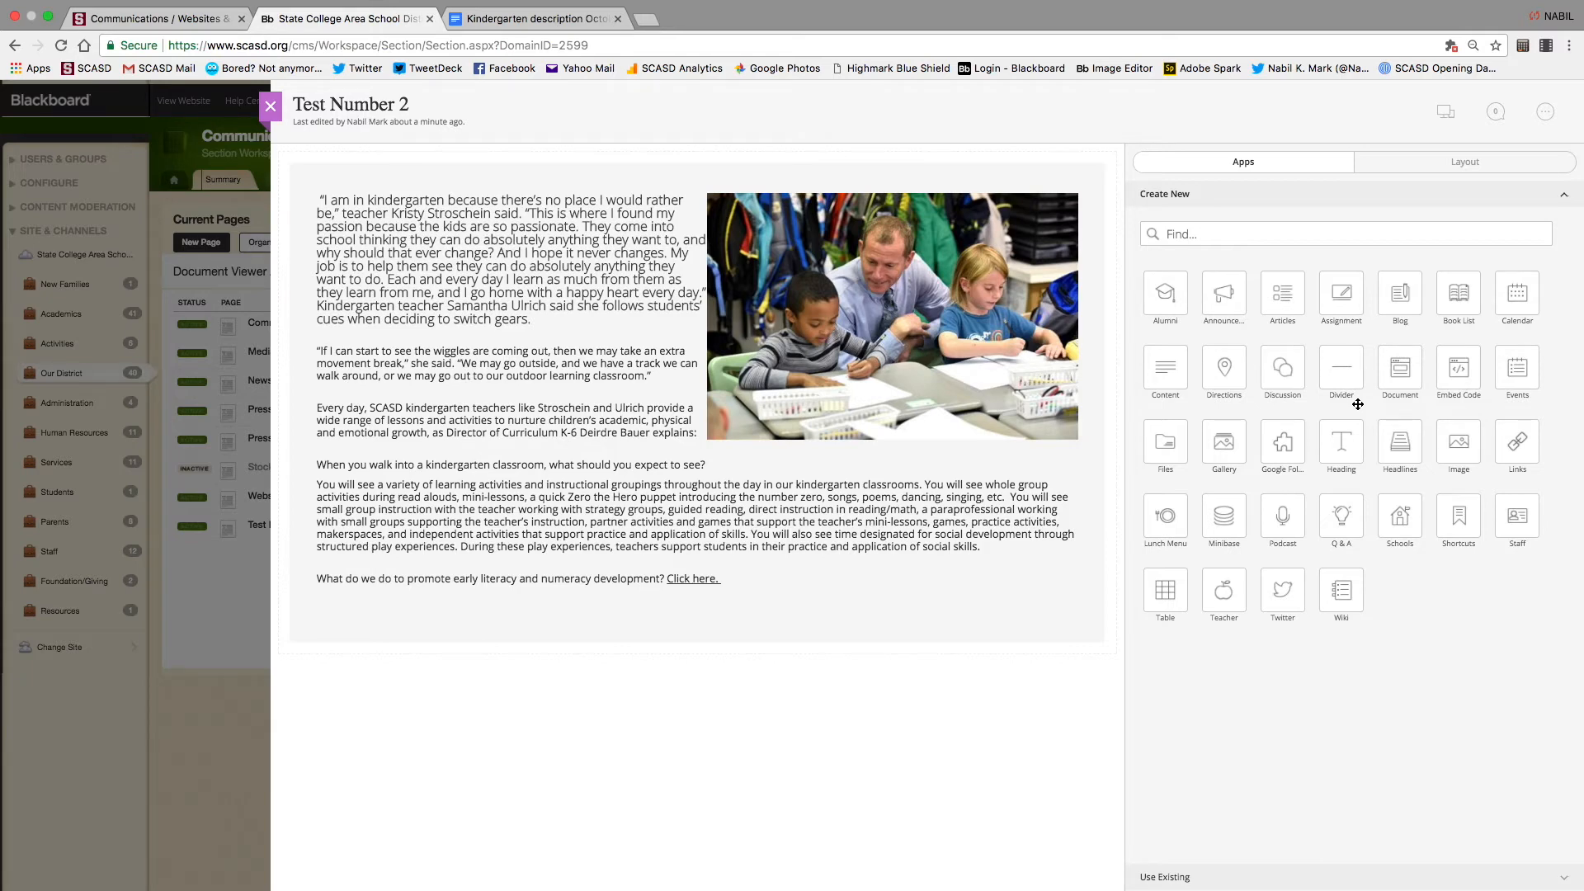
Place a Document viewer app beneath the kindergarten text on Test Number 2
mouse_move(813, 533)
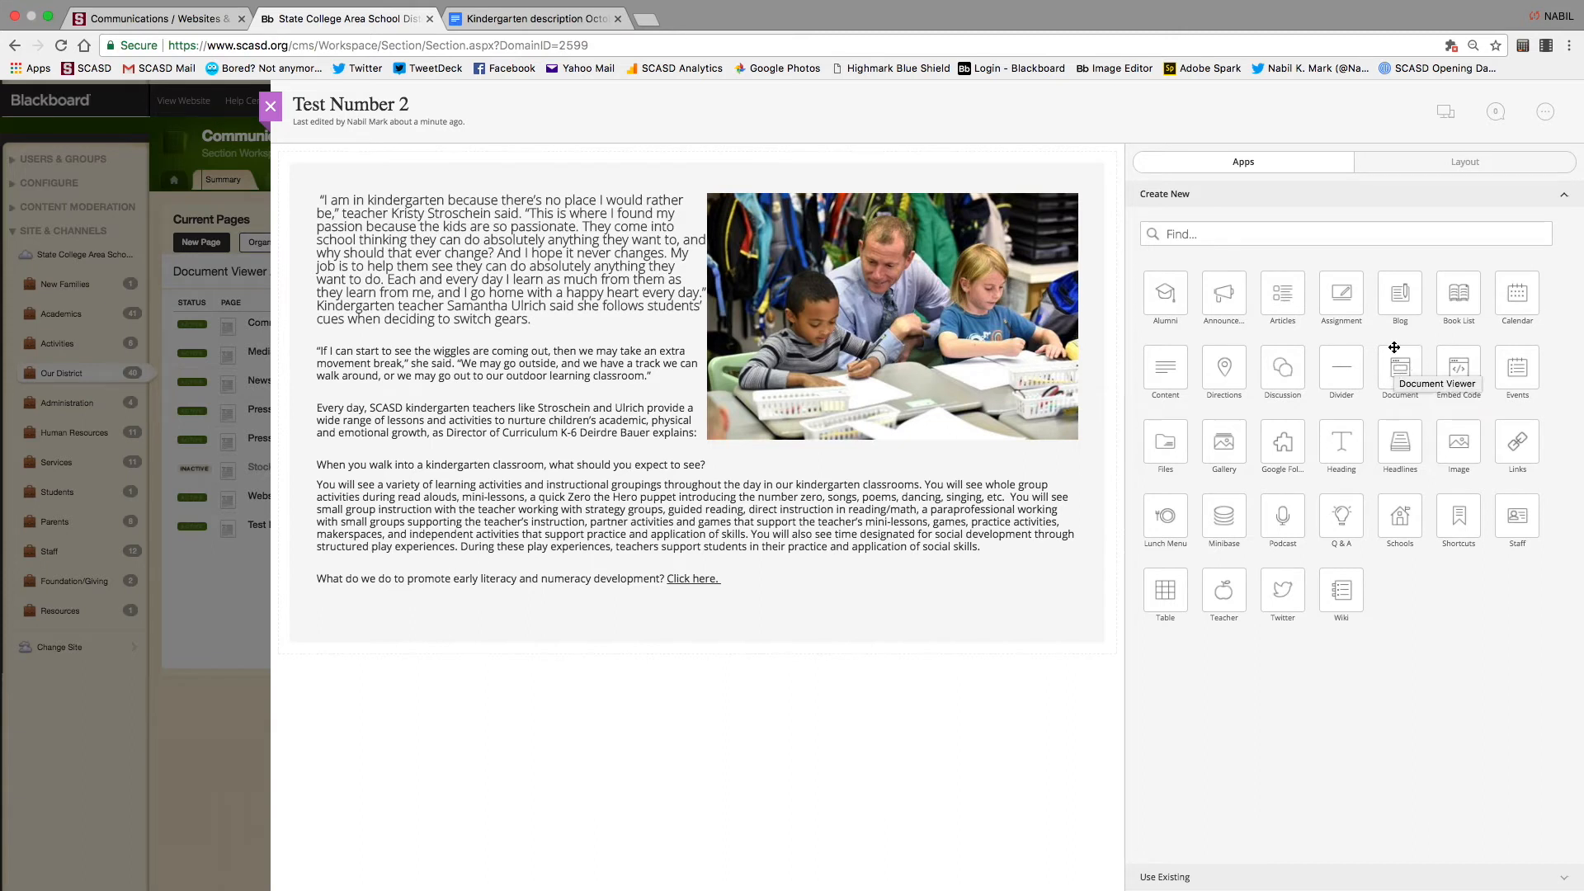
drag(1405, 375, 705, 699)
drag(706, 694, 710, 700)
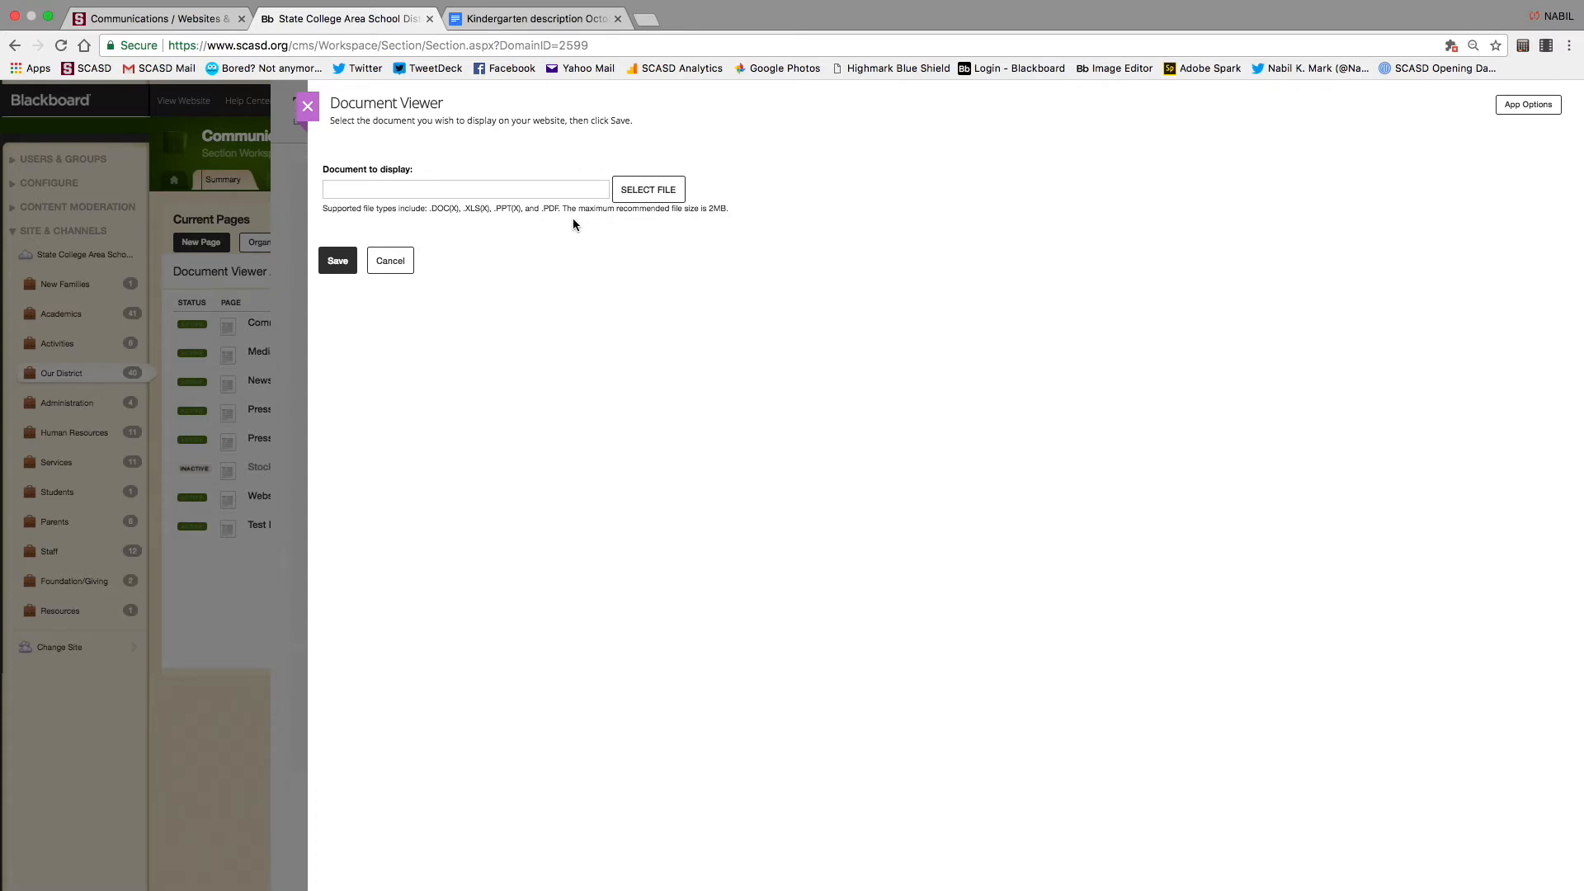
Upload the kindergarten newsletter PDF into the viewer, then save and close its settings
click(644, 189)
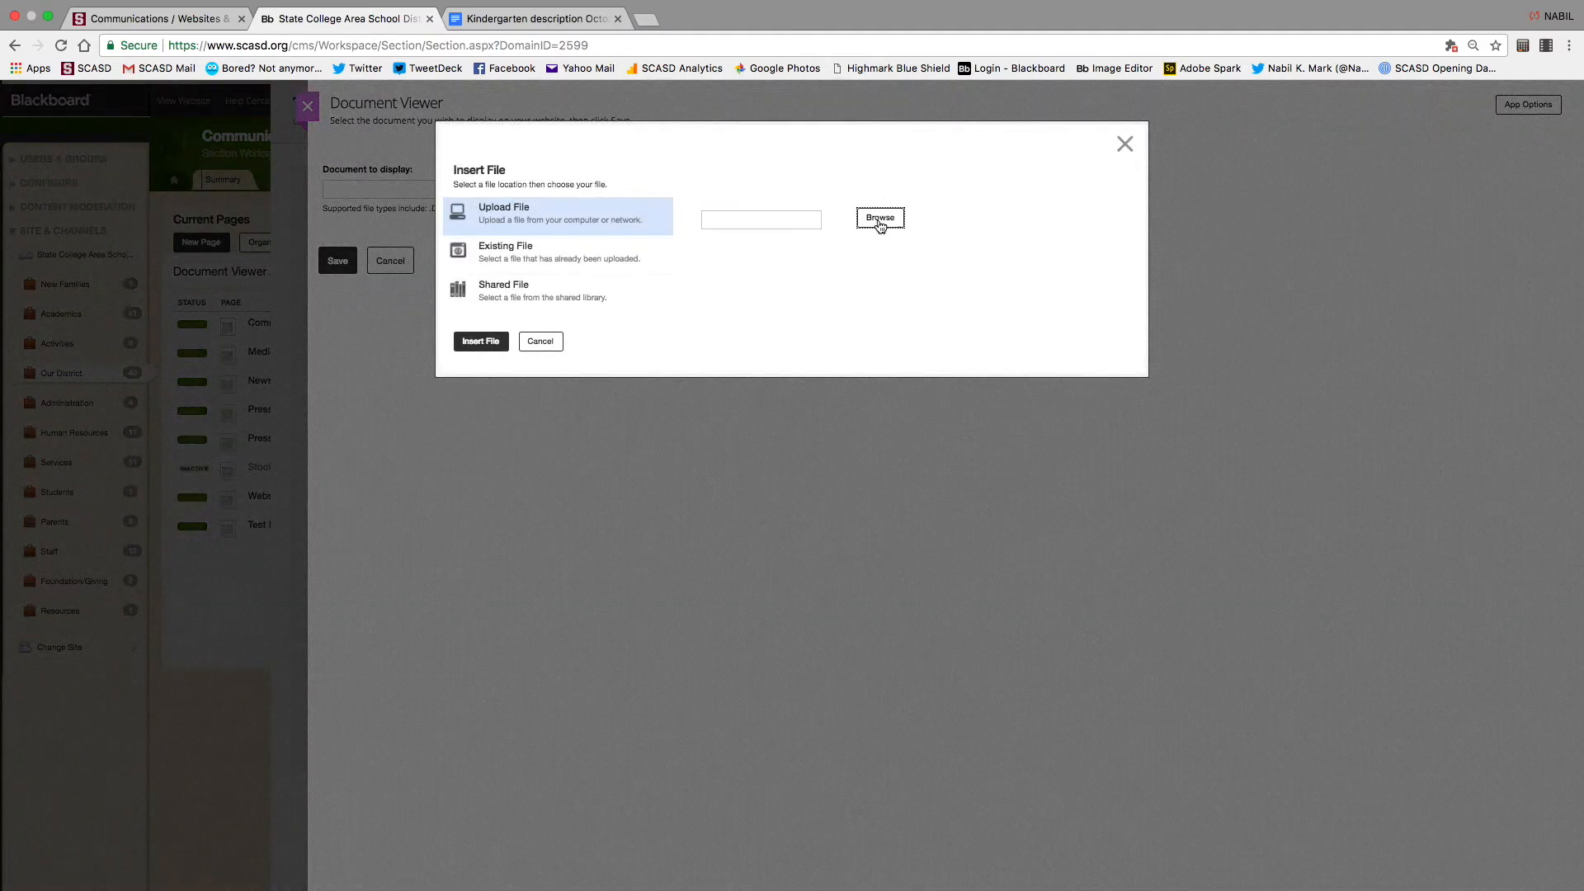
click(880, 217)
click(709, 60)
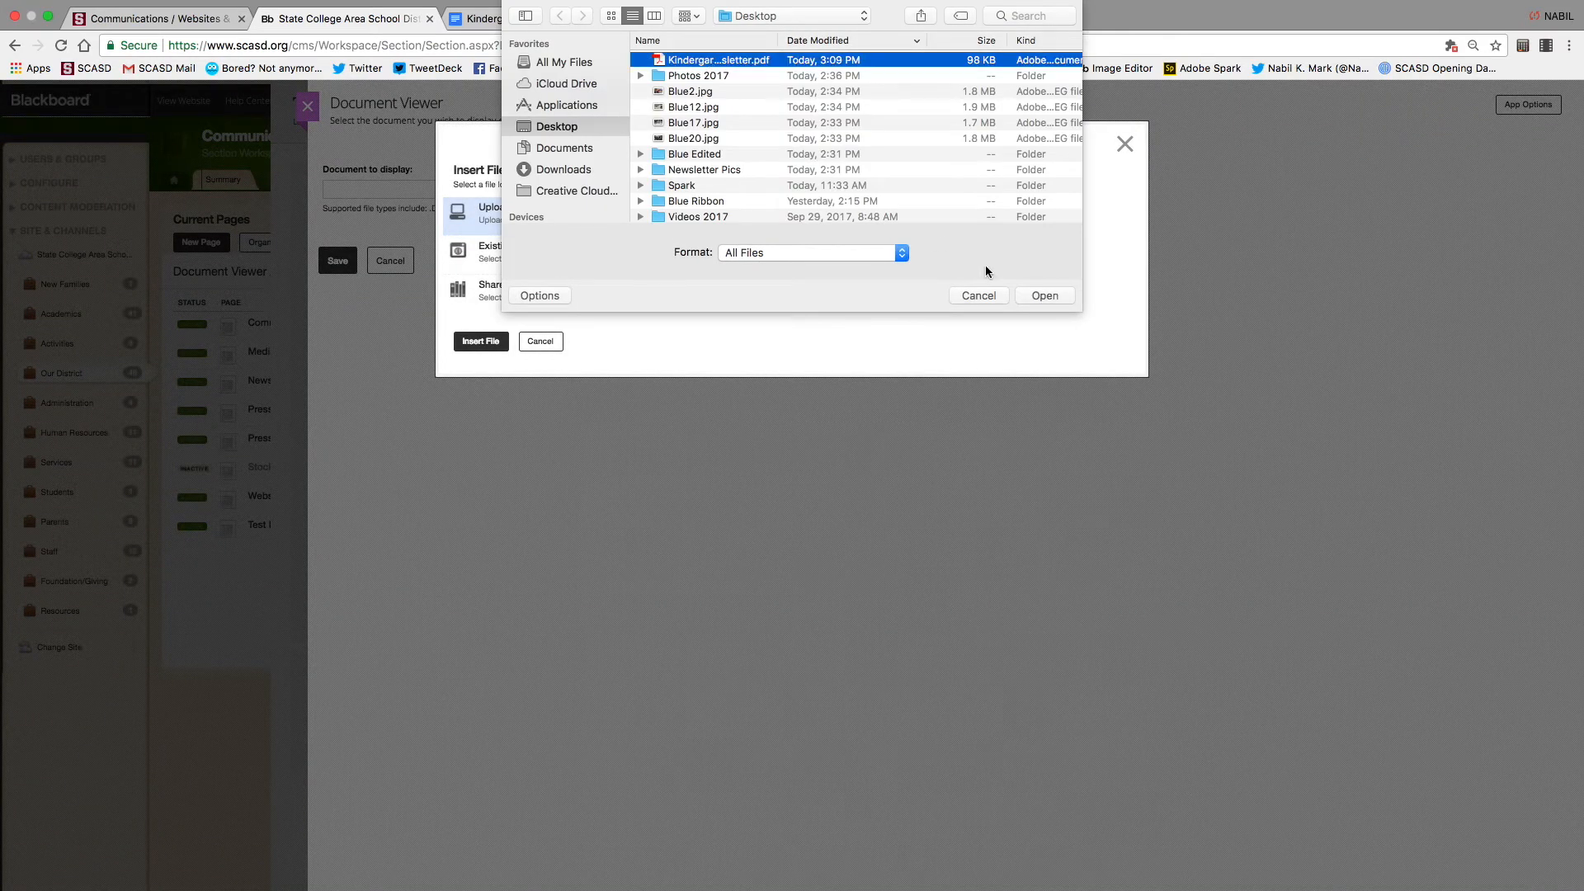
click(1041, 297)
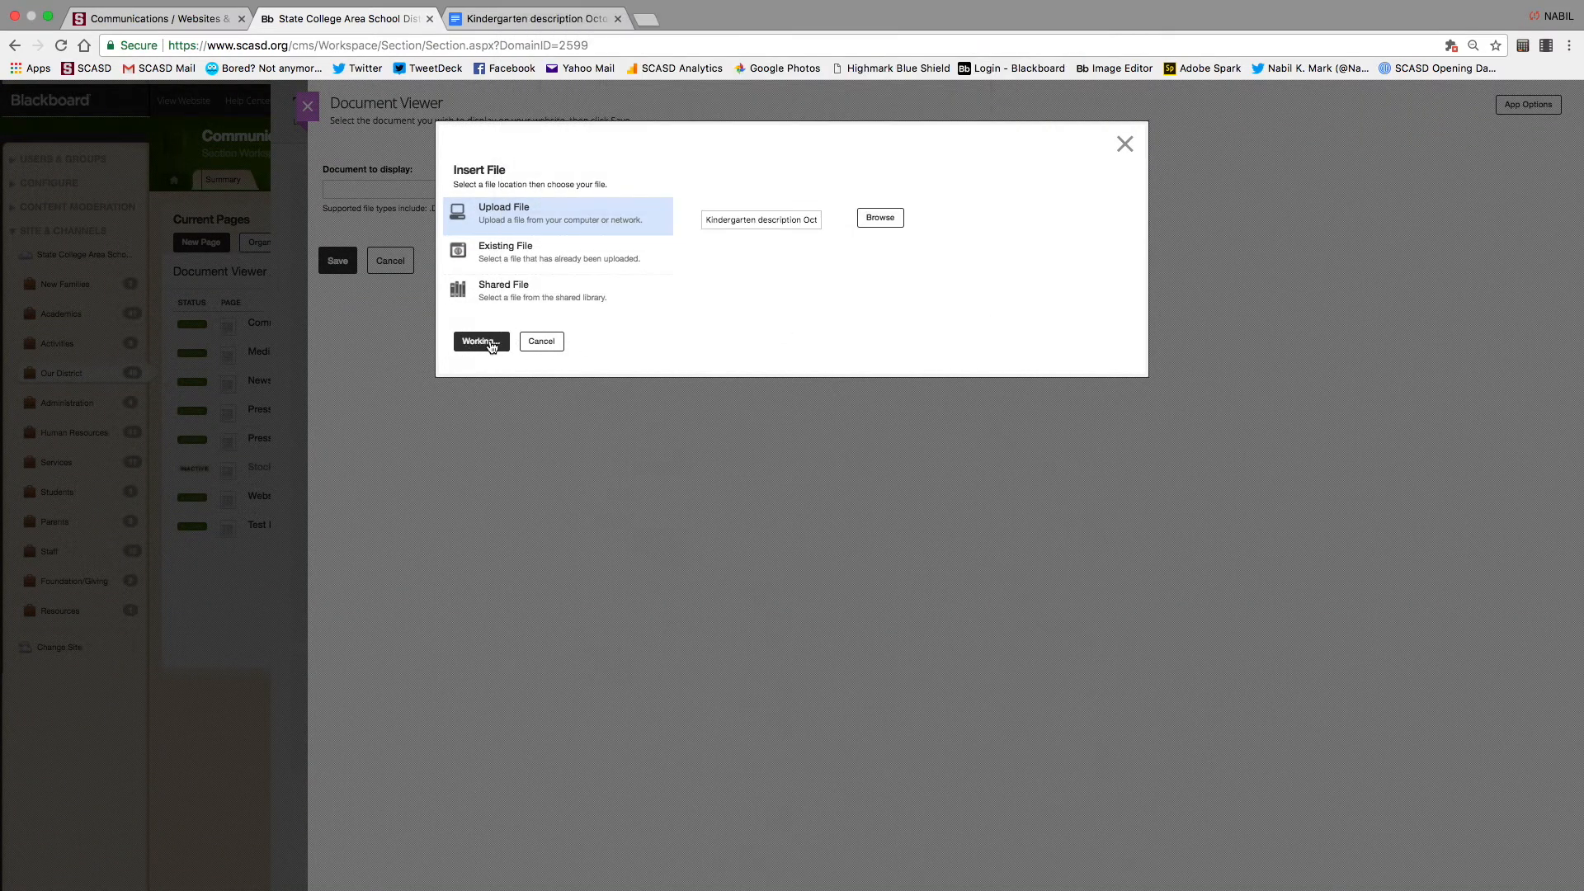
click(491, 344)
click(340, 262)
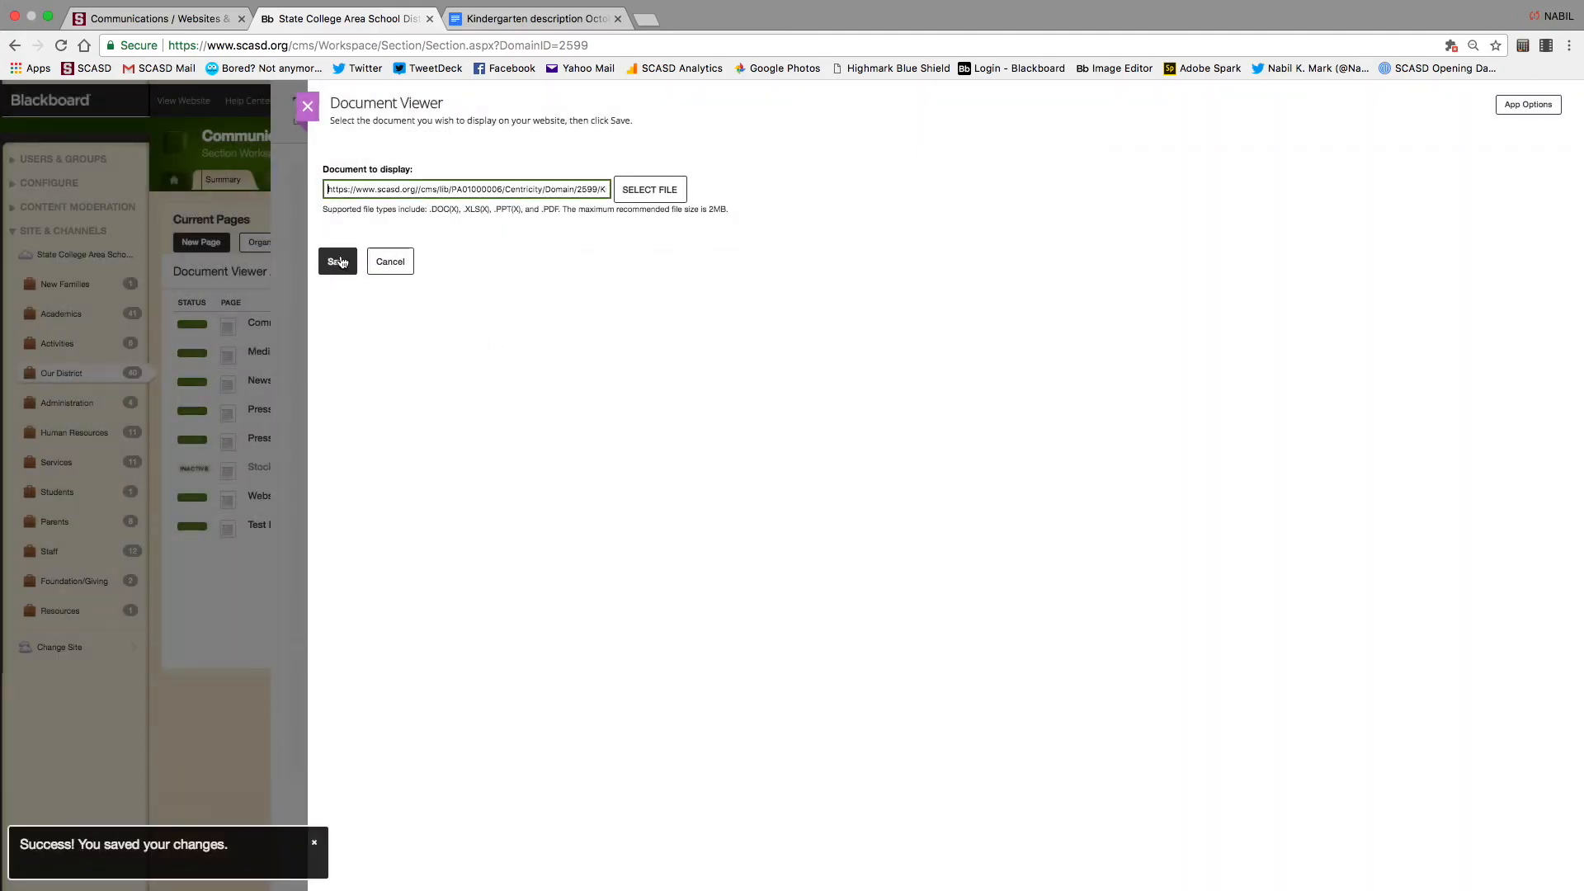
click(338, 261)
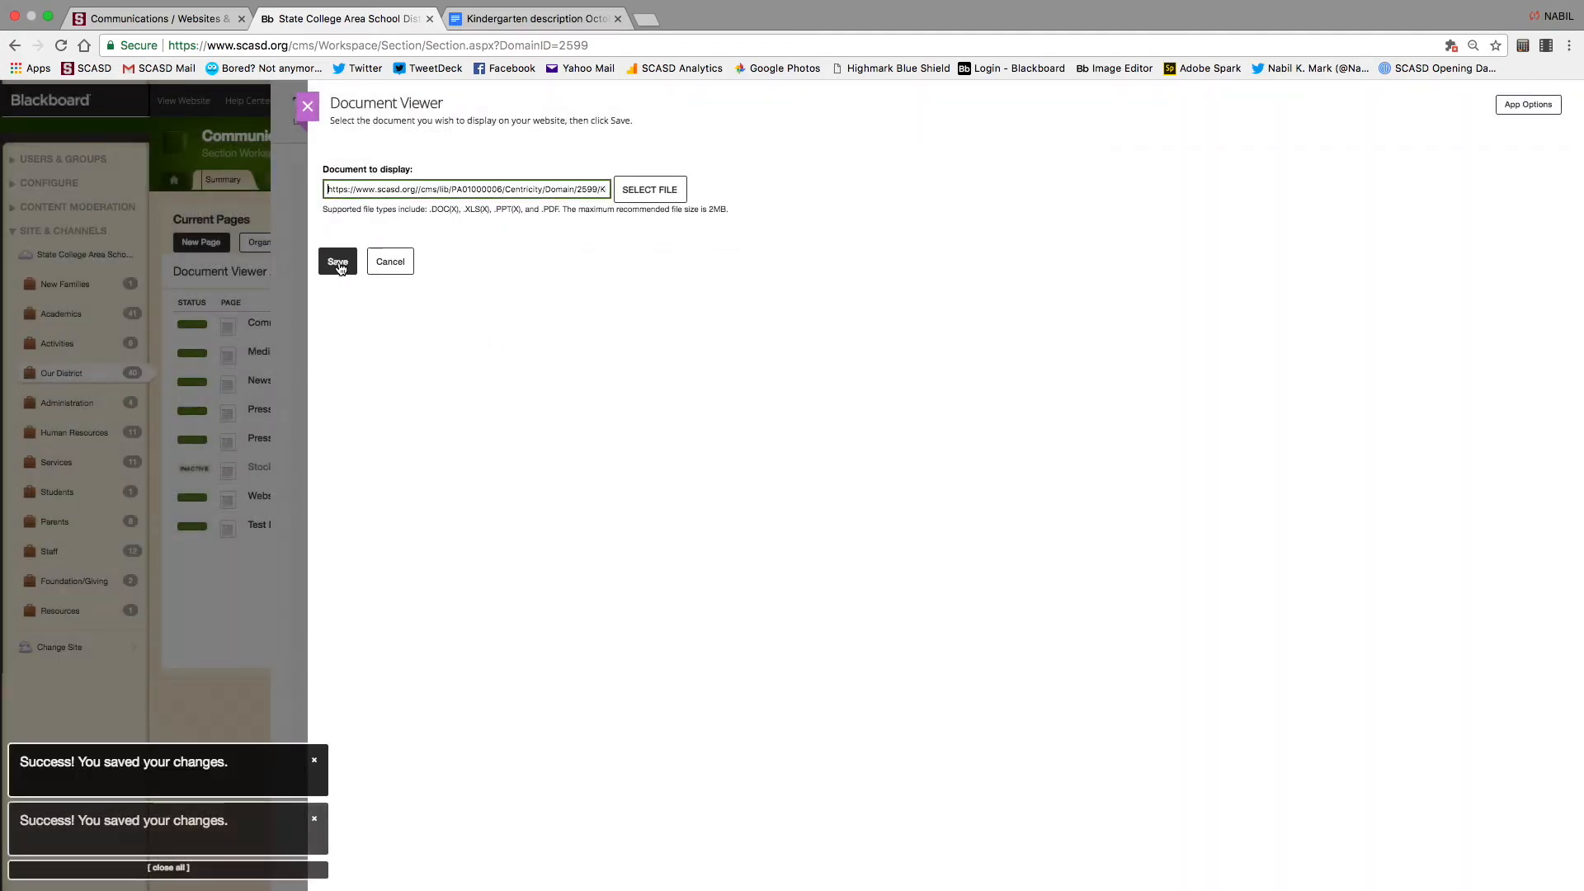
click(317, 105)
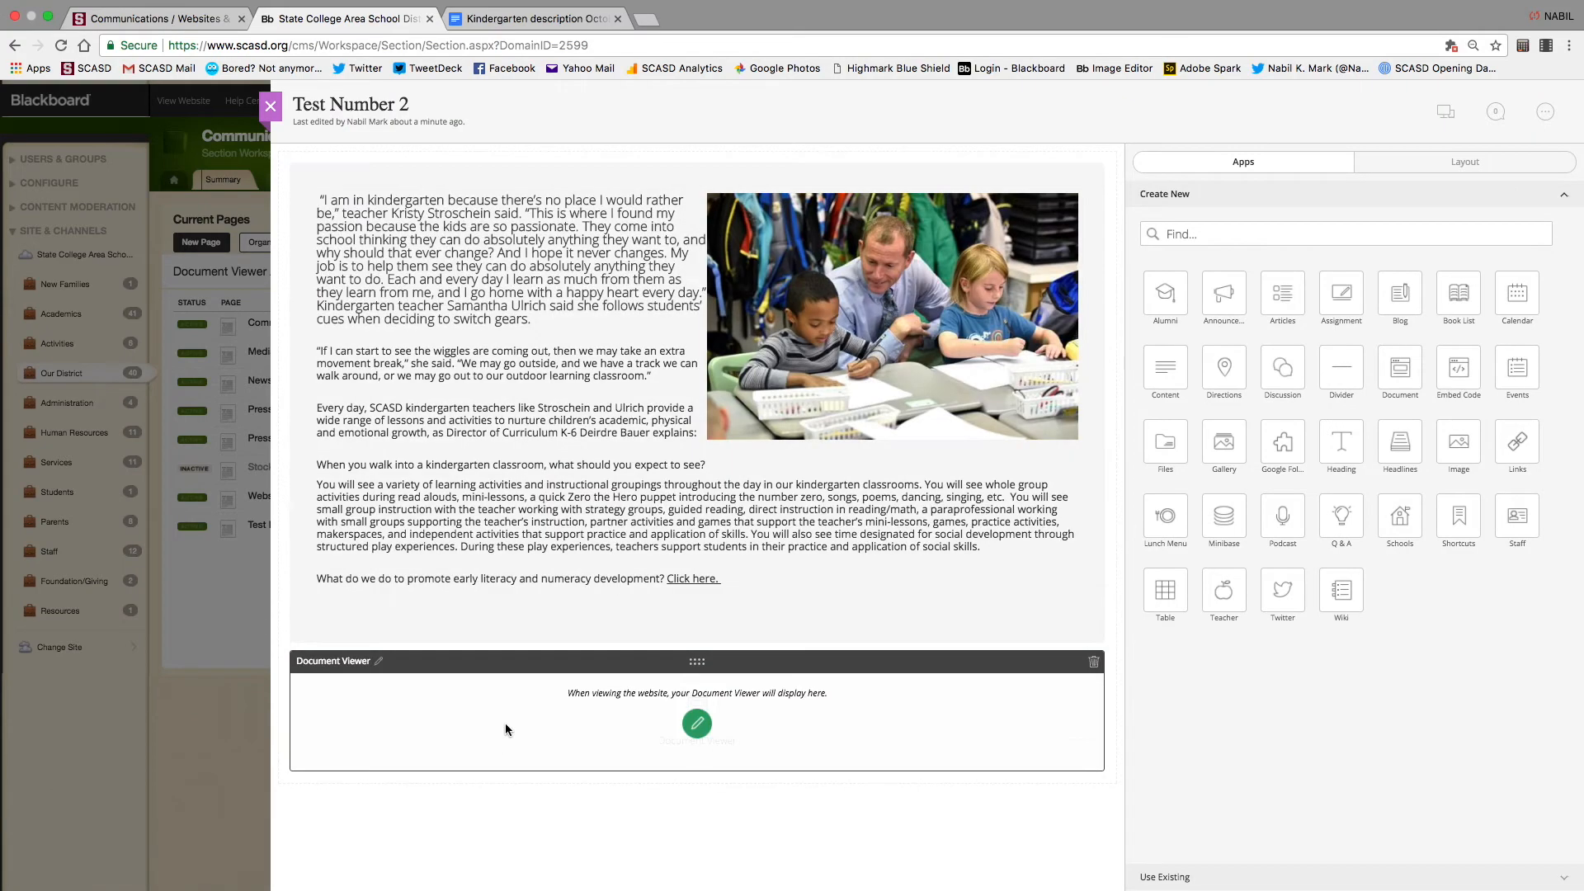
Preview Test Number 2 and scroll through the embedded kindergarten PDF below the text
click(1444, 112)
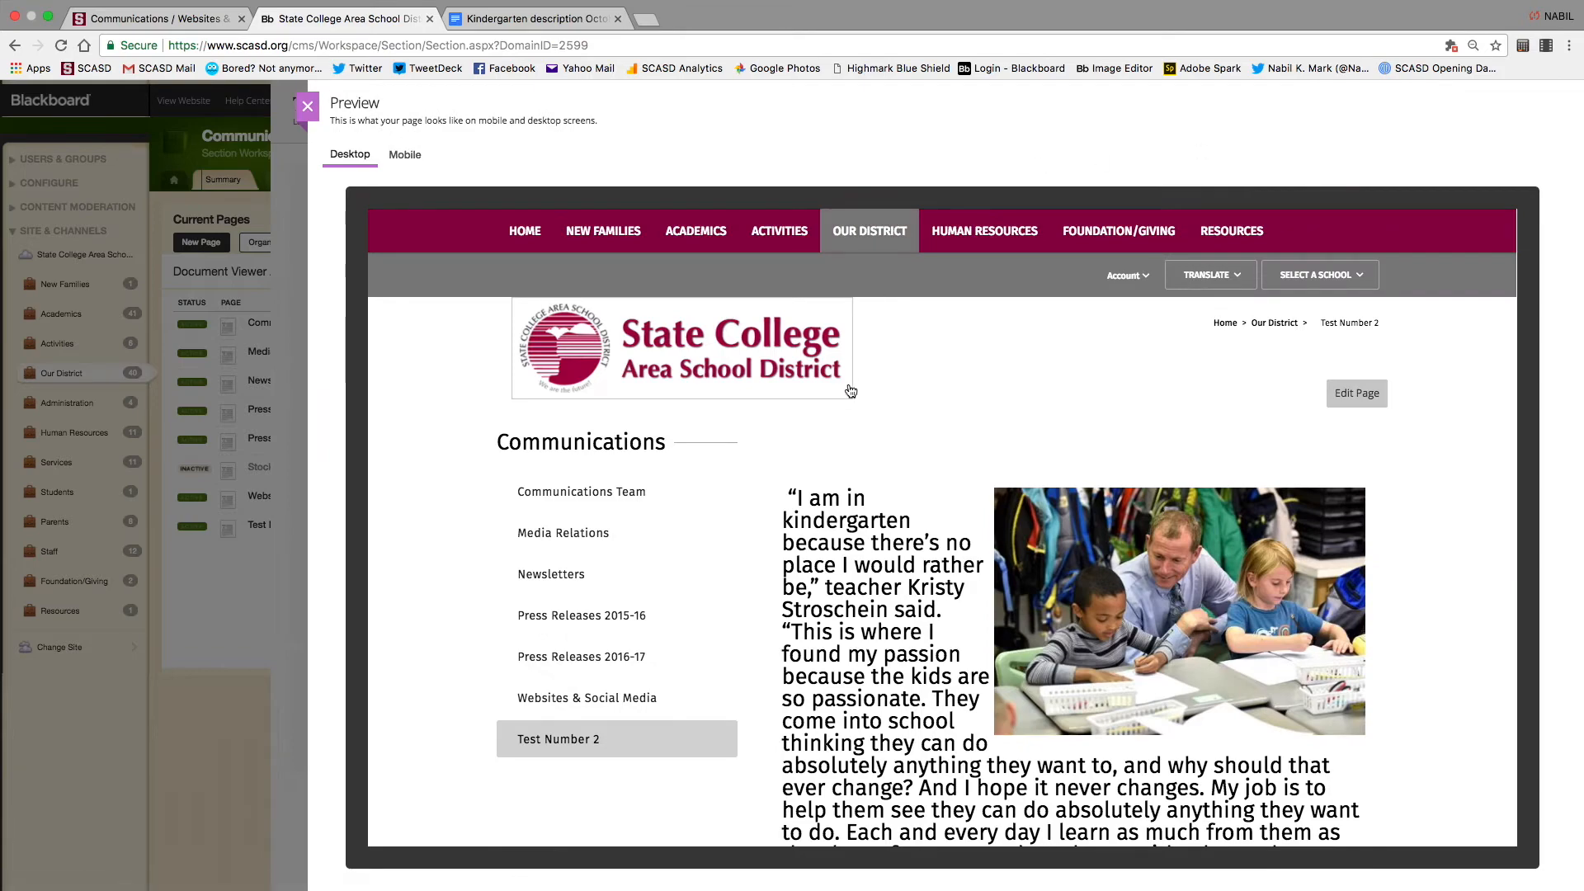
scroll(855, 394, down, 7)
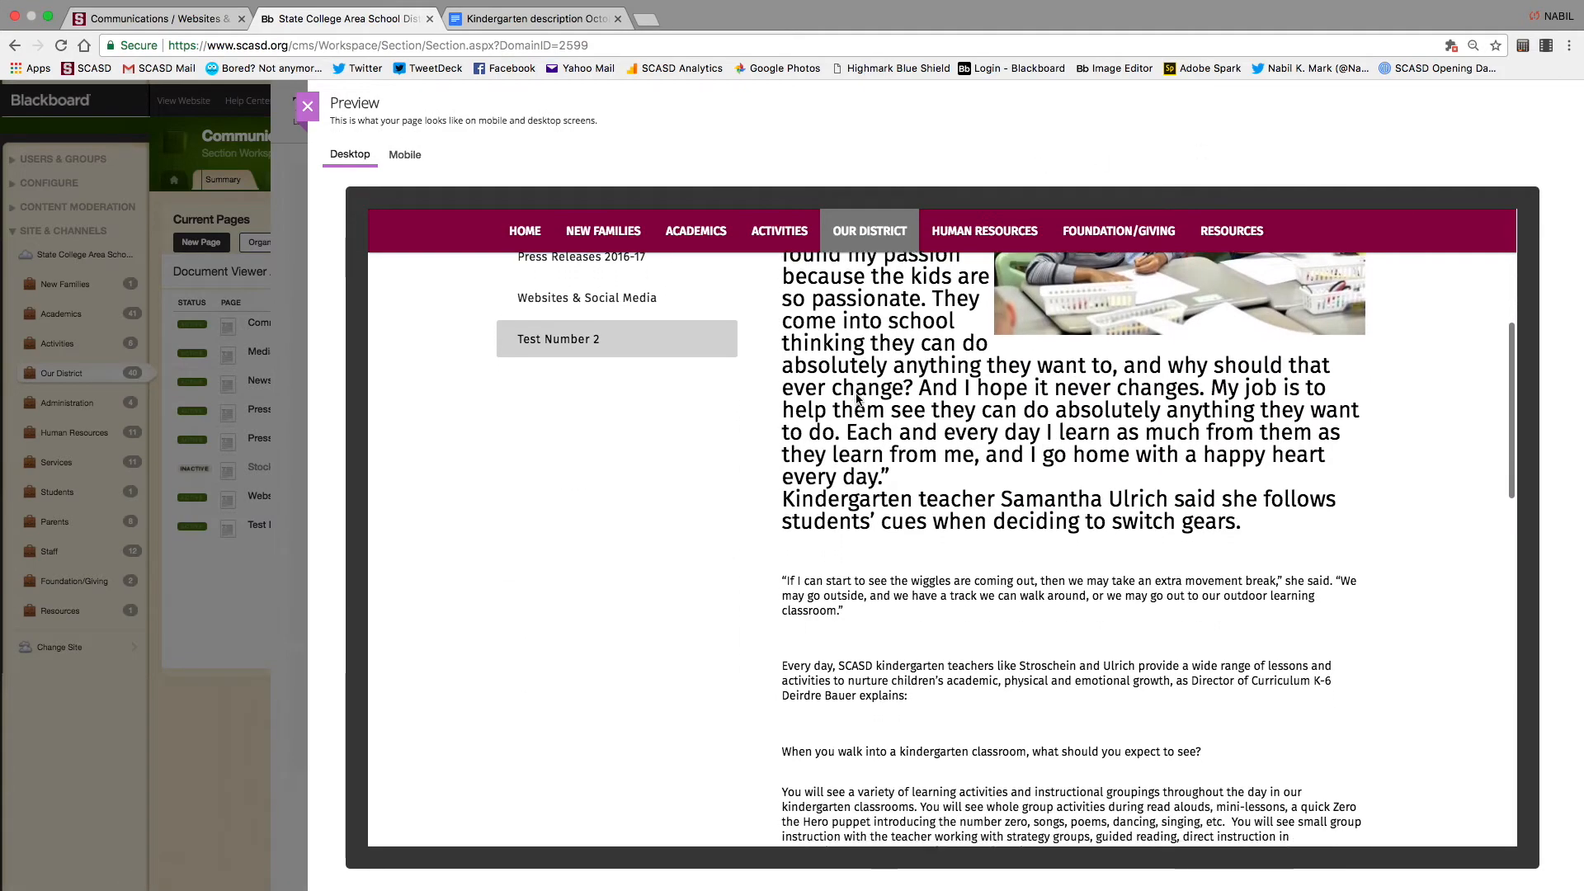
scroll(856, 400, down, 7)
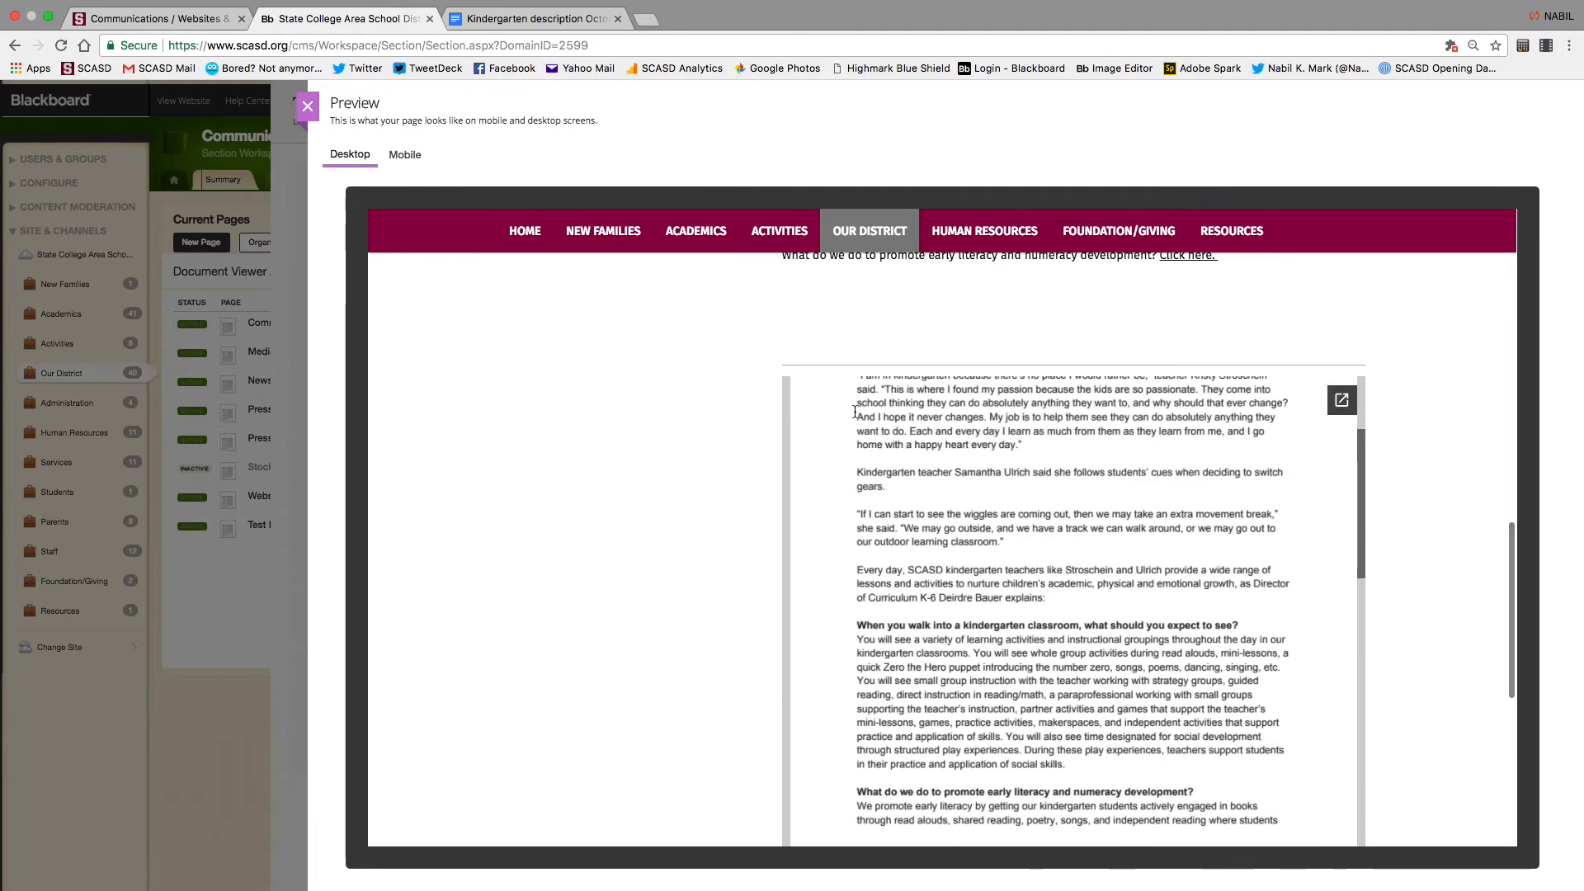
scroll(1482, 488, up, 1)
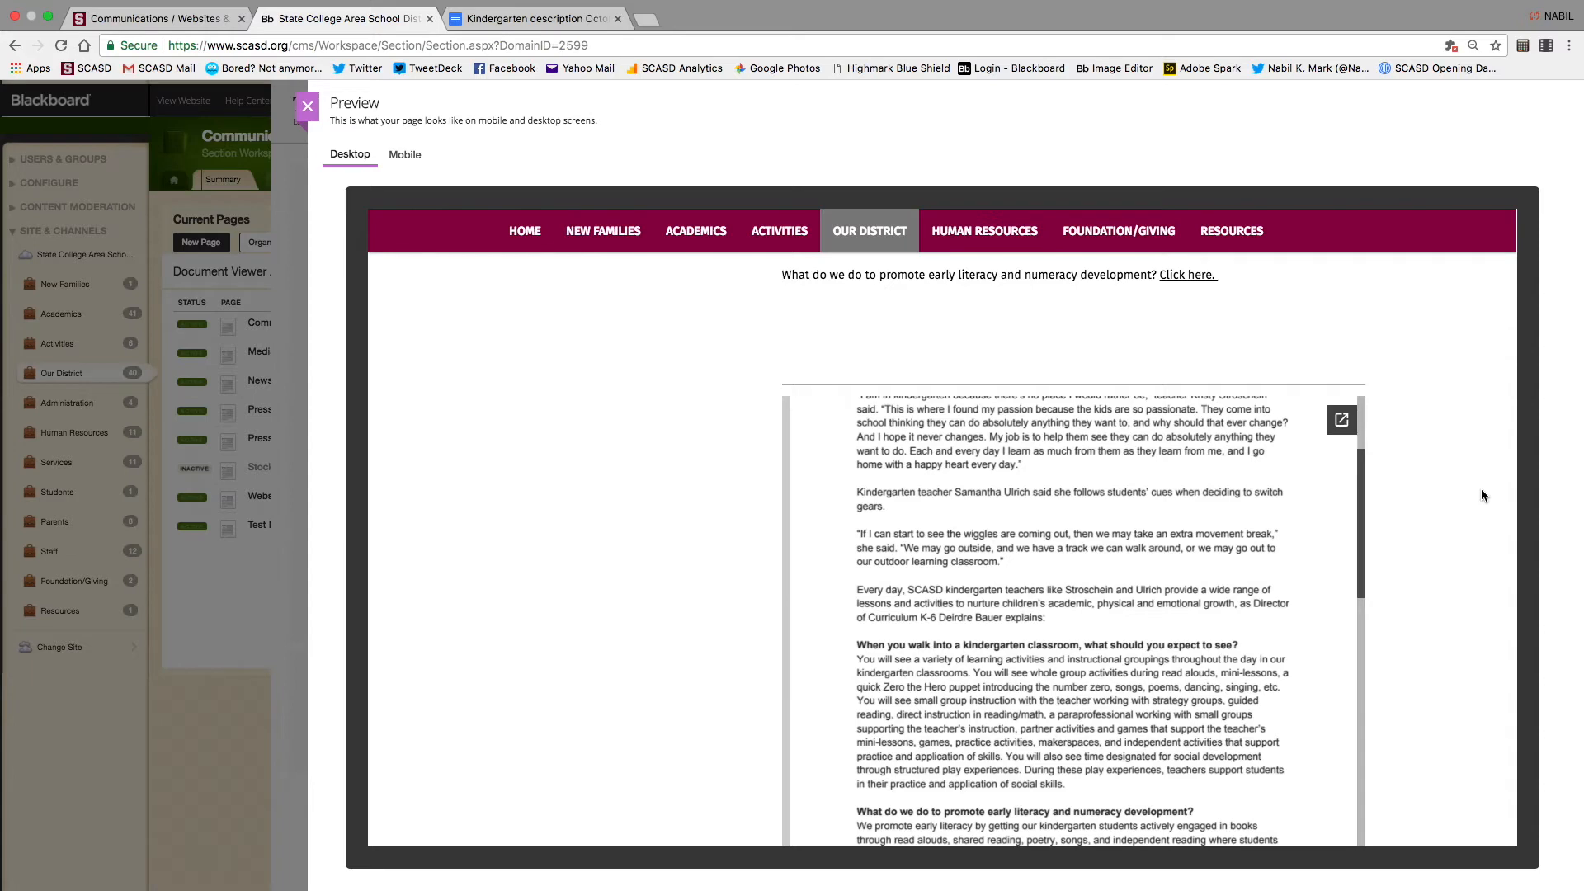
scroll(1180, 600, down, 3)
scroll(1180, 600, down, 5)
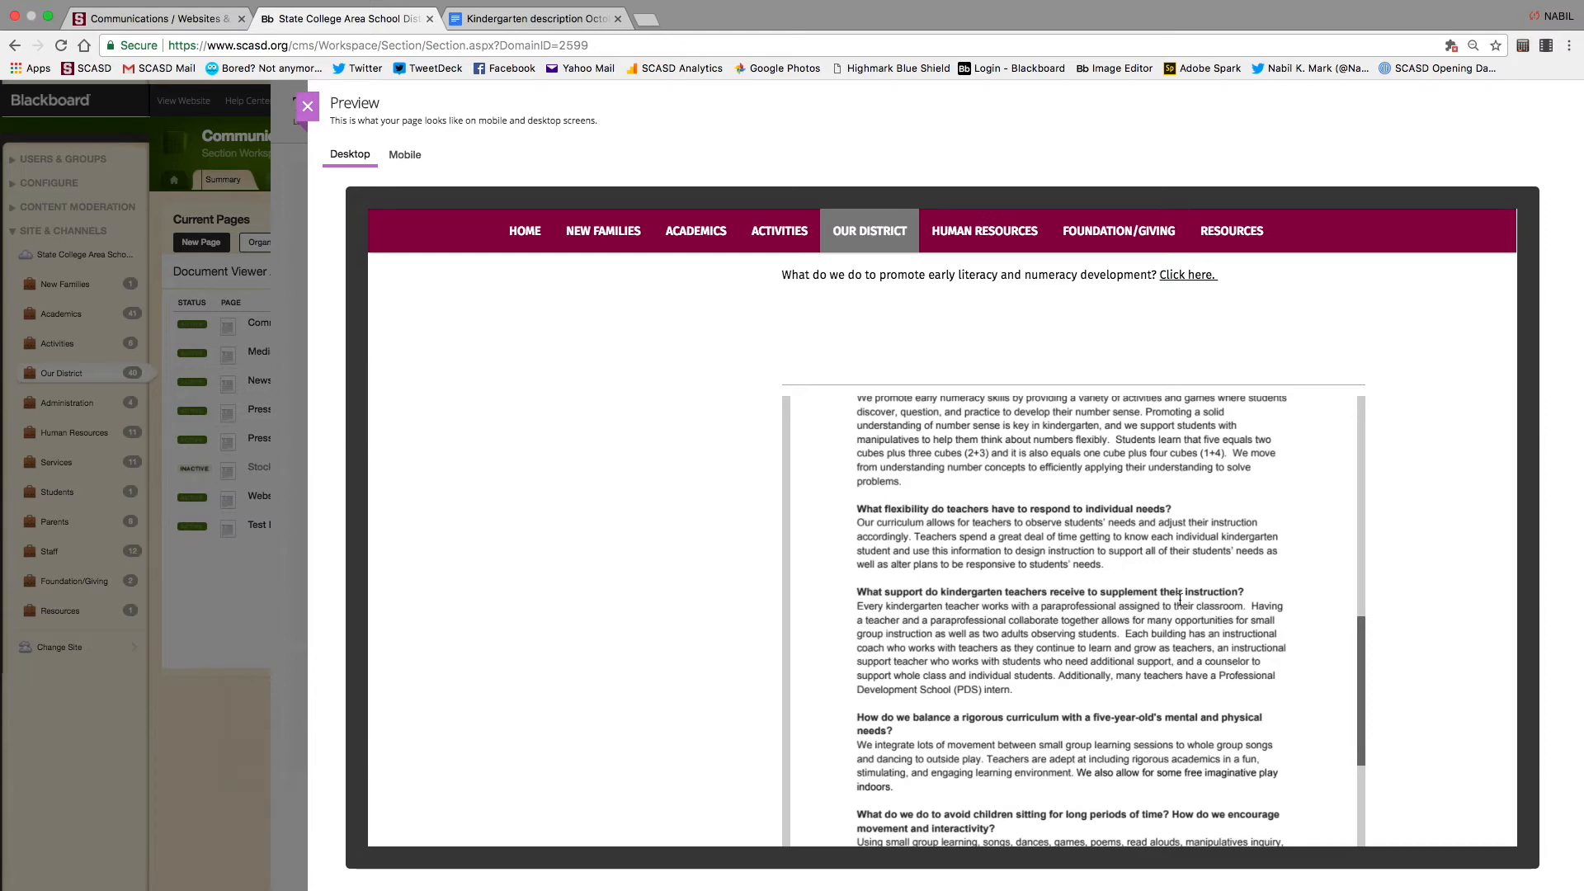
scroll(1180, 600, up, 10)
scroll(1180, 600, up, 3)
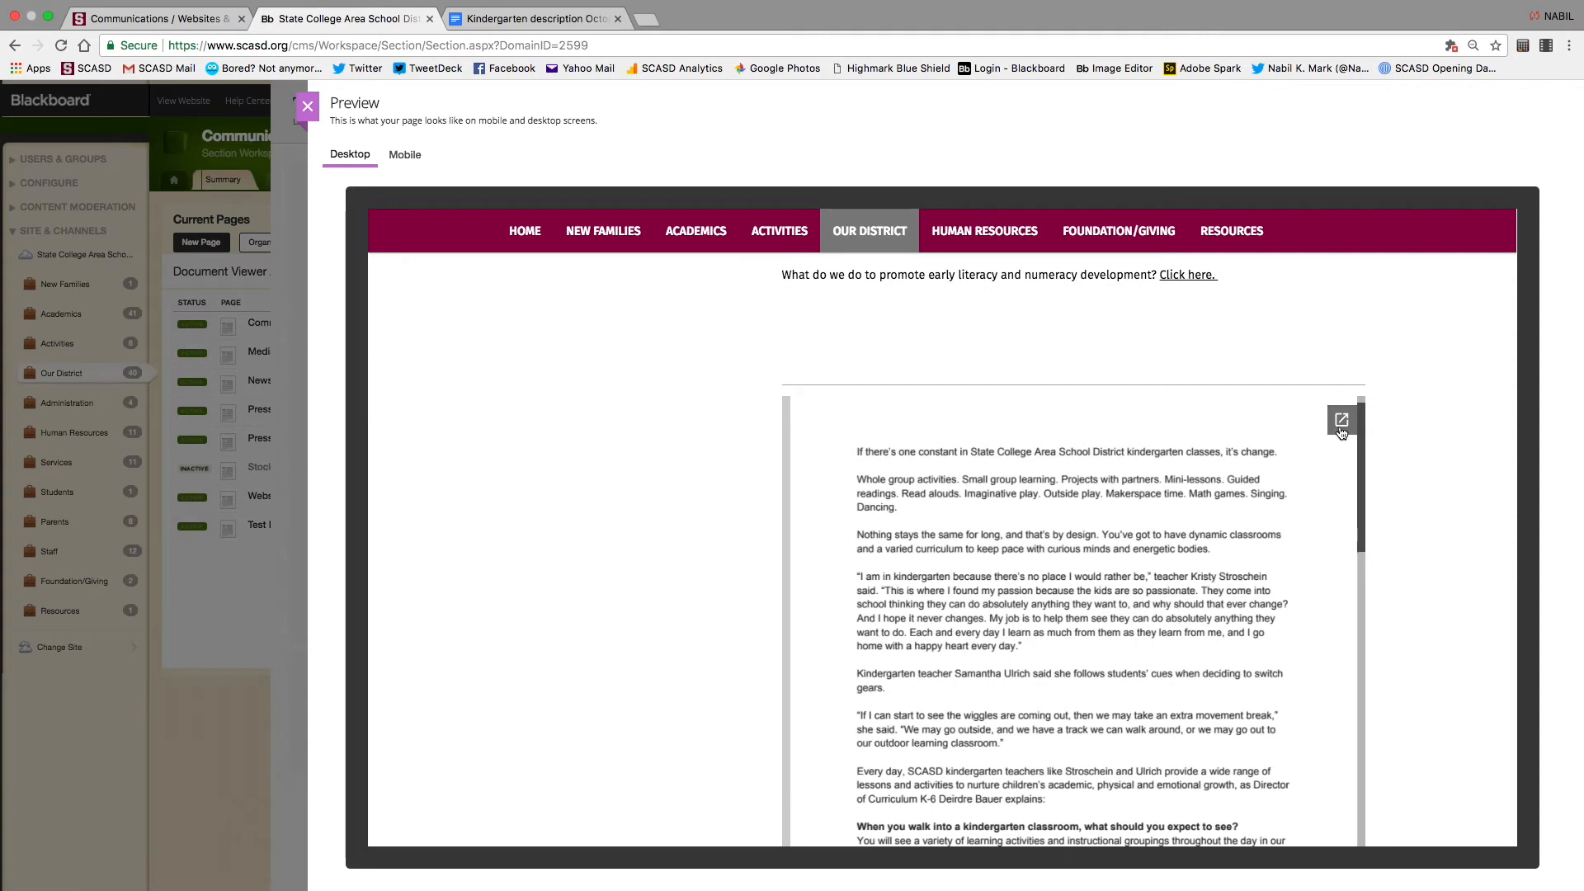
click(1341, 428)
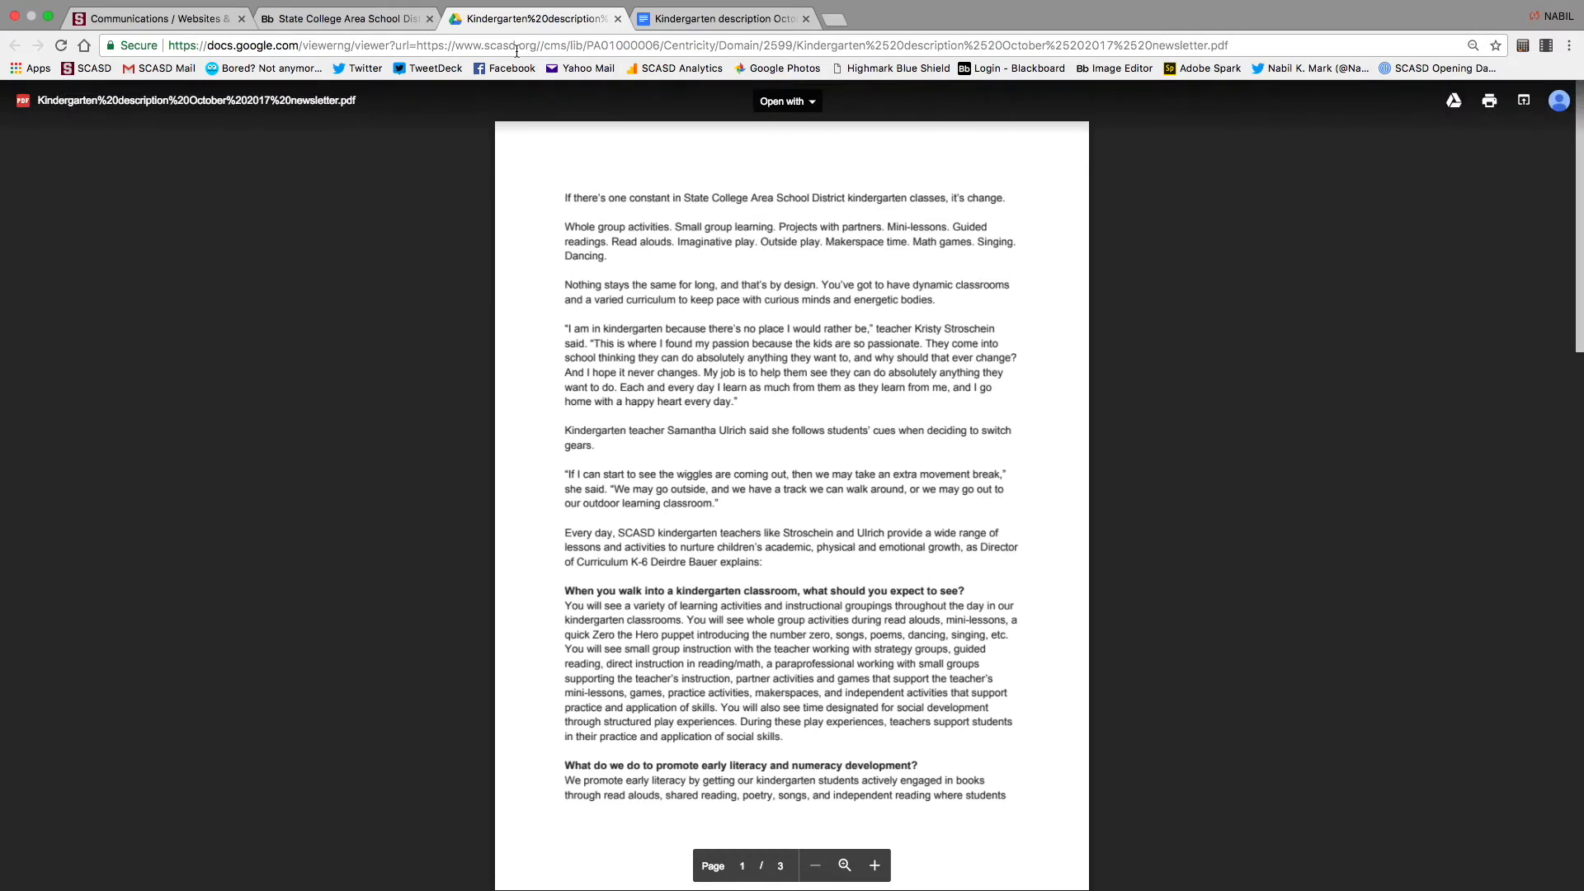
click(617, 18)
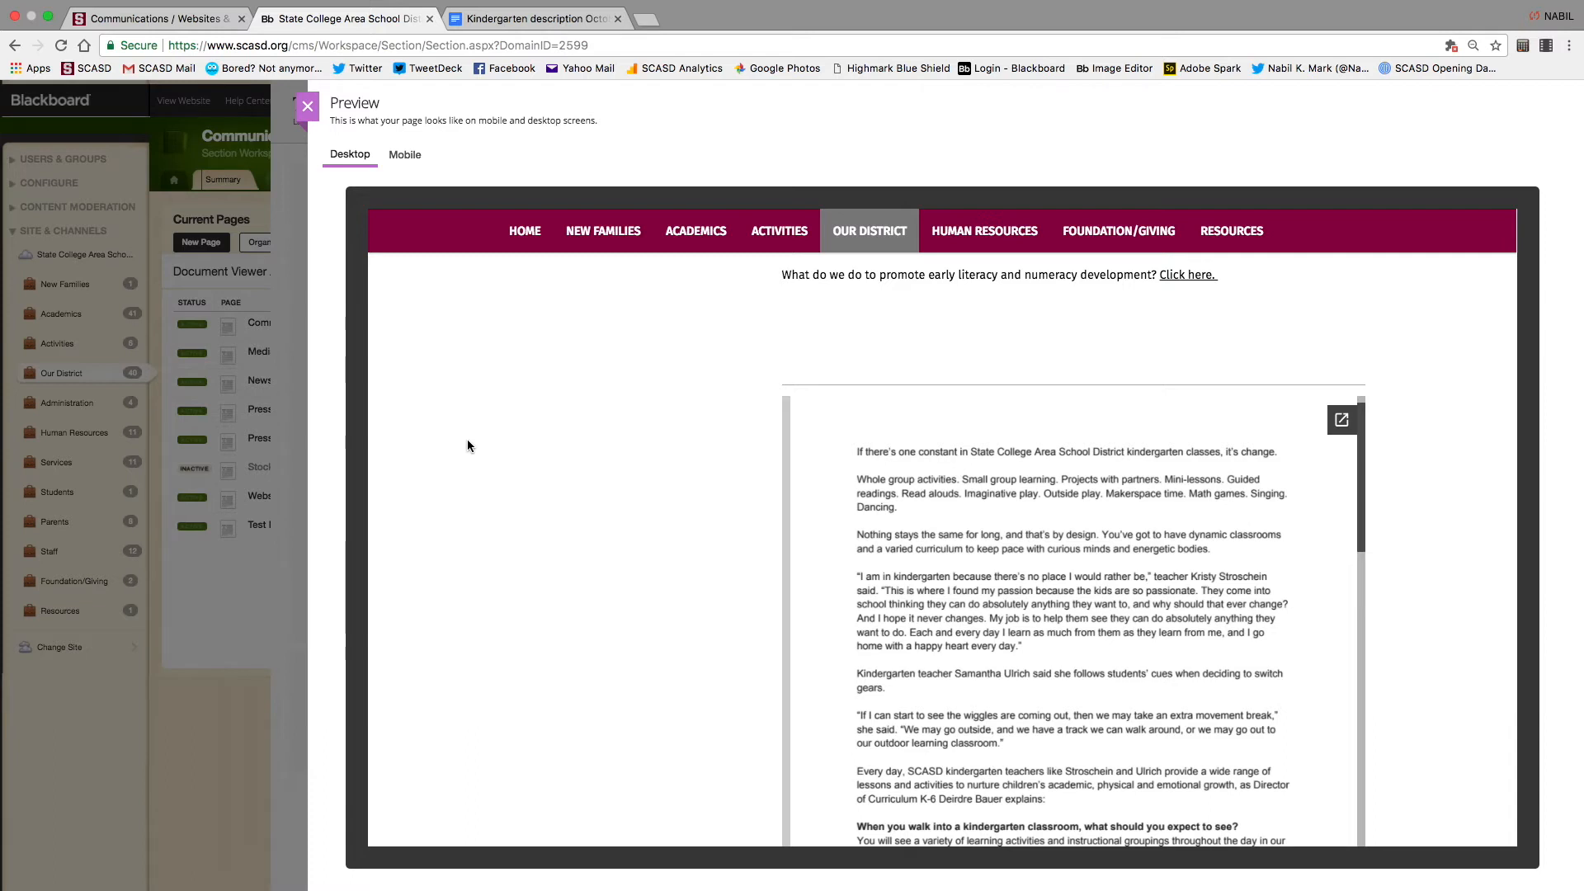
Close the page preview and the Test Number 2 editor
click(307, 105)
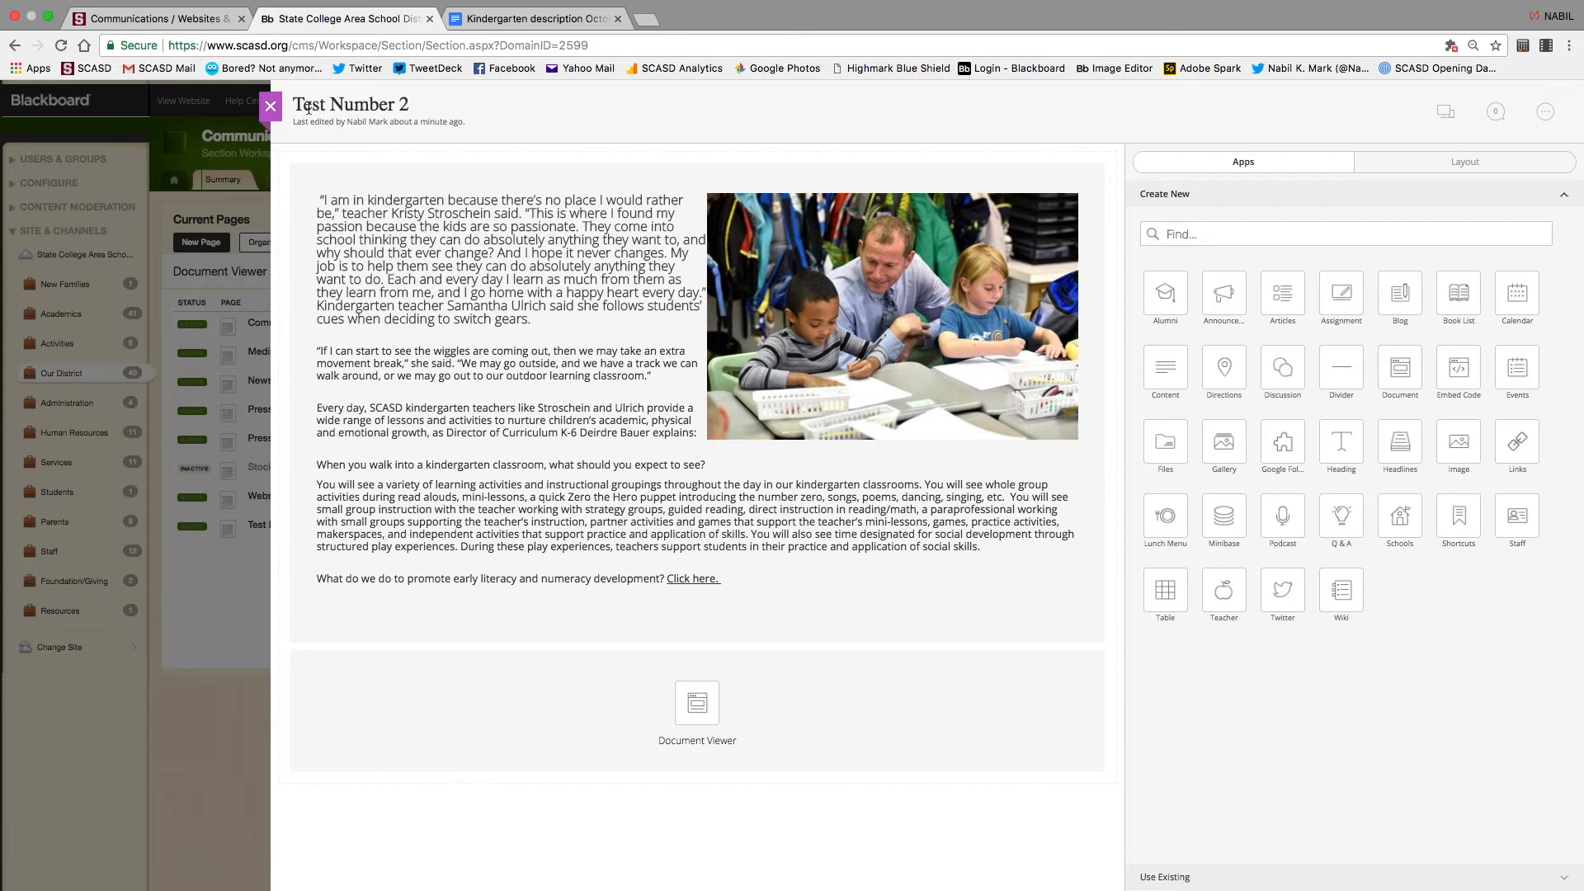
mouse_move(386, 406)
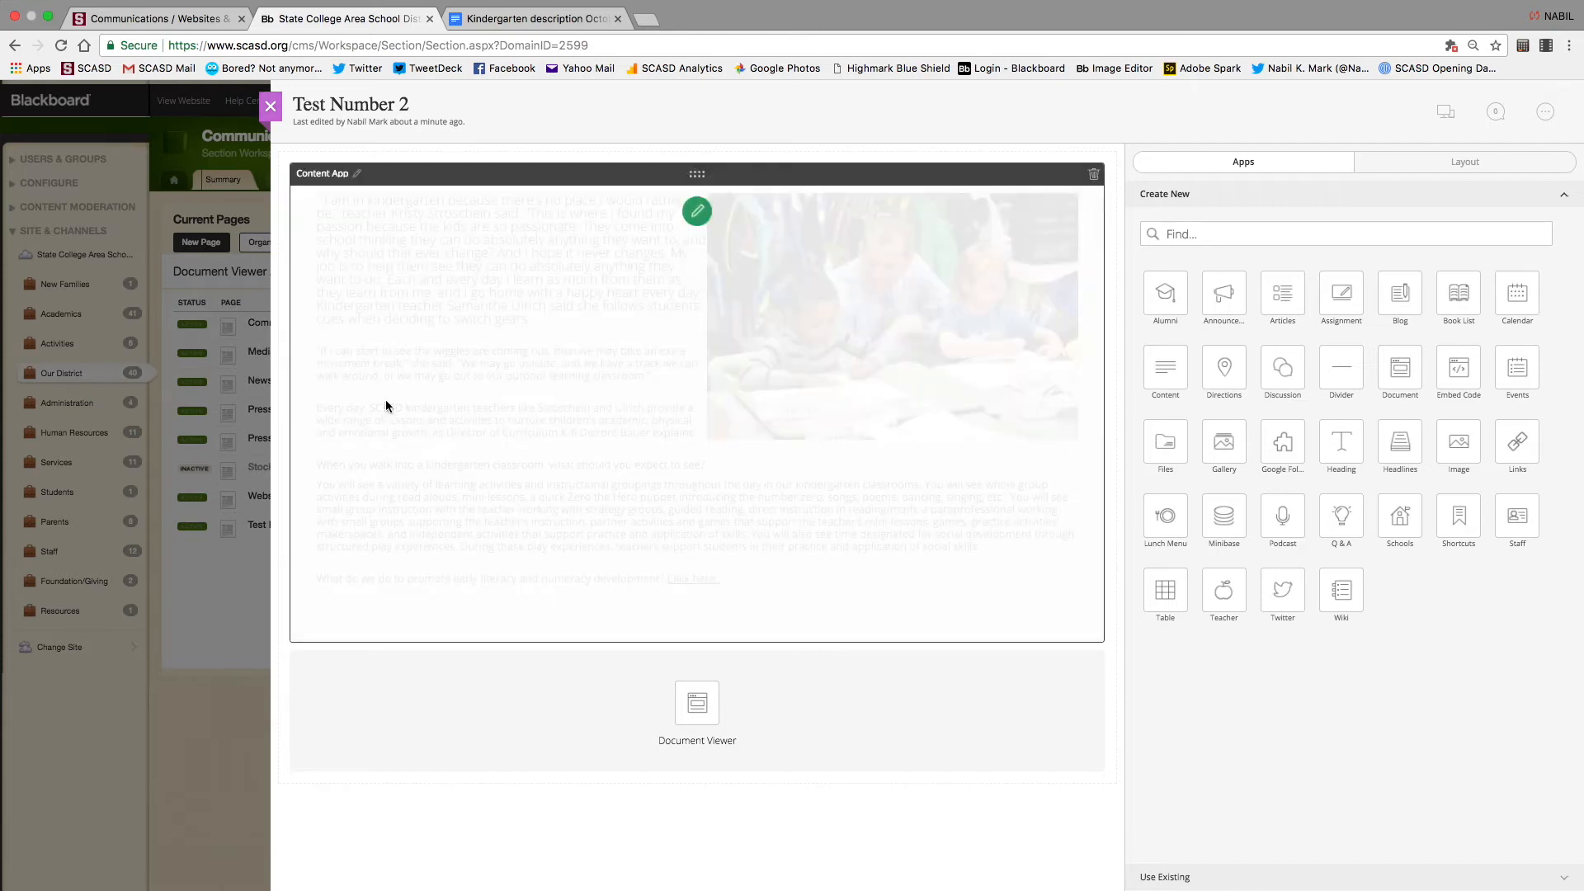
mouse_move(617, 764)
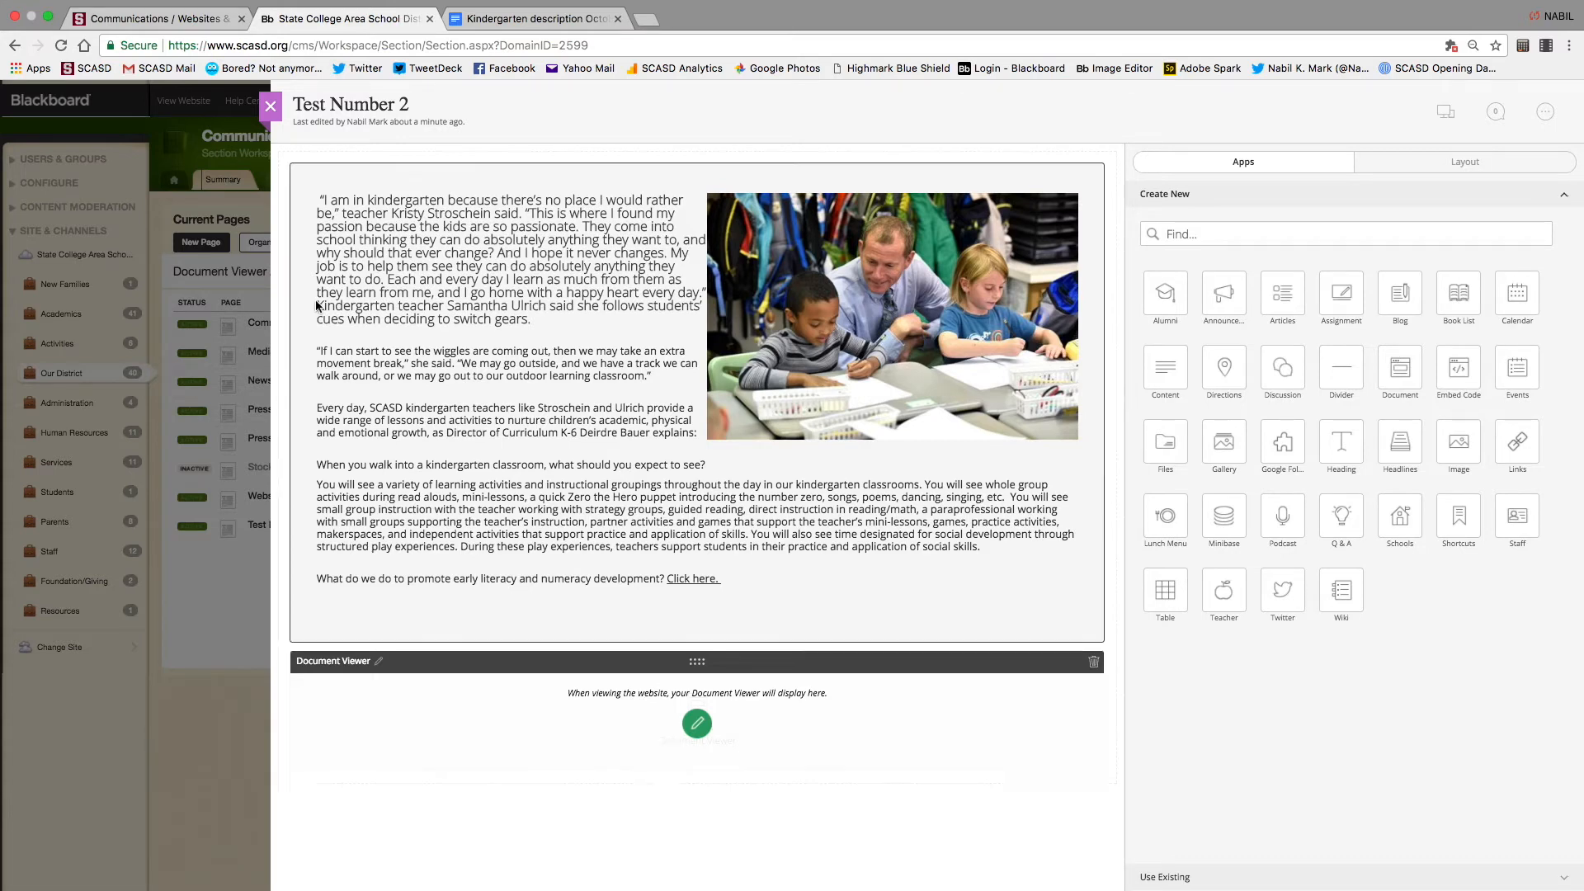
click(270, 106)
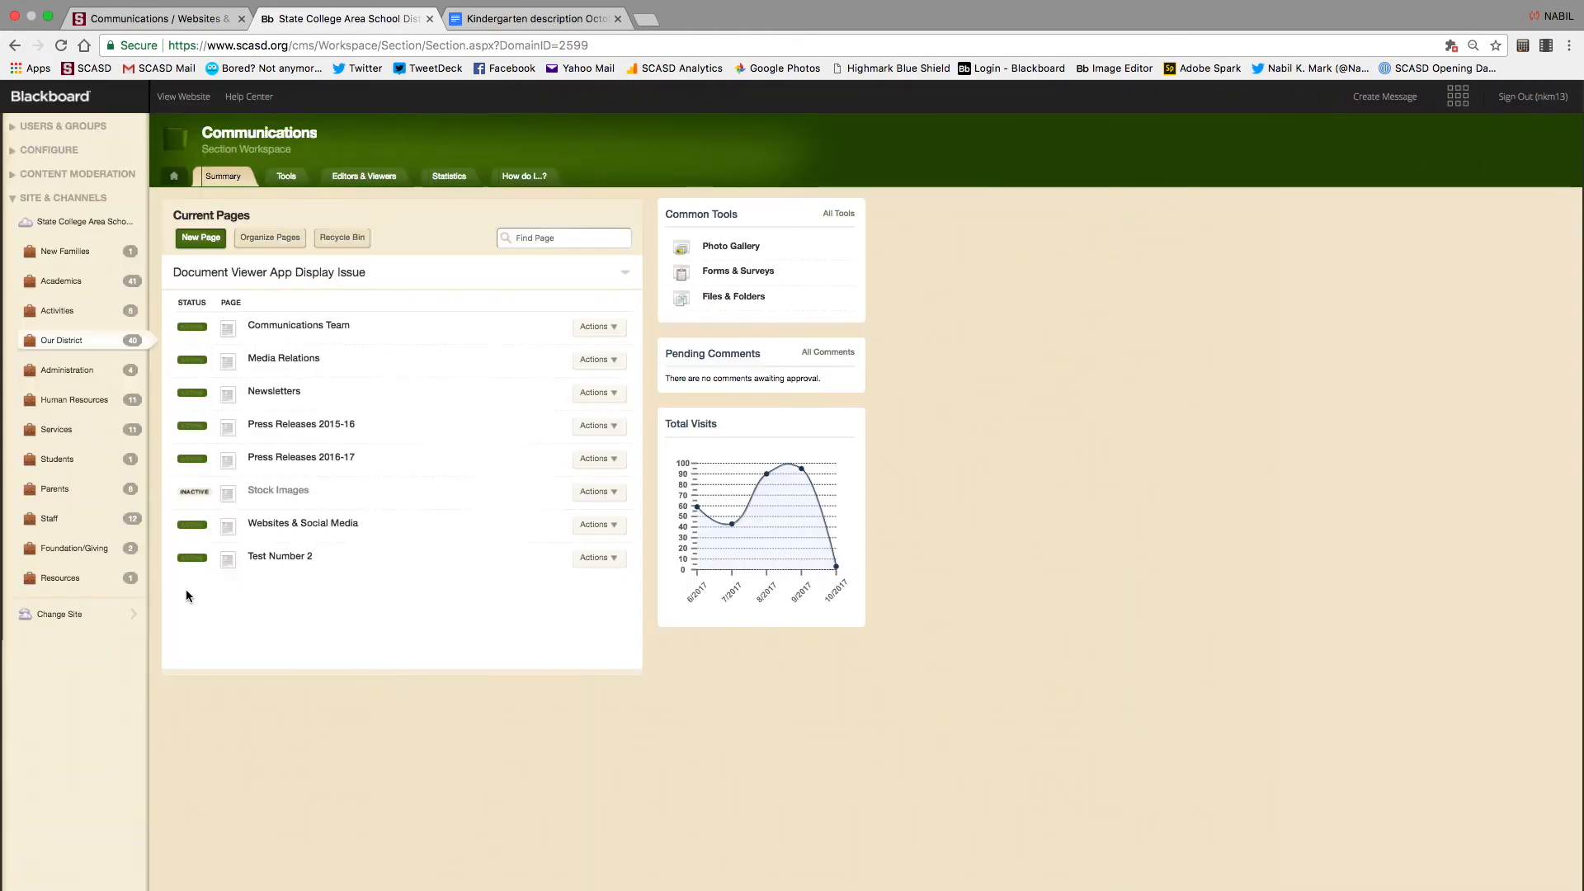
Create a new Document Viewer page named 'Test 3' in Communications
click(200, 238)
click(650, 211)
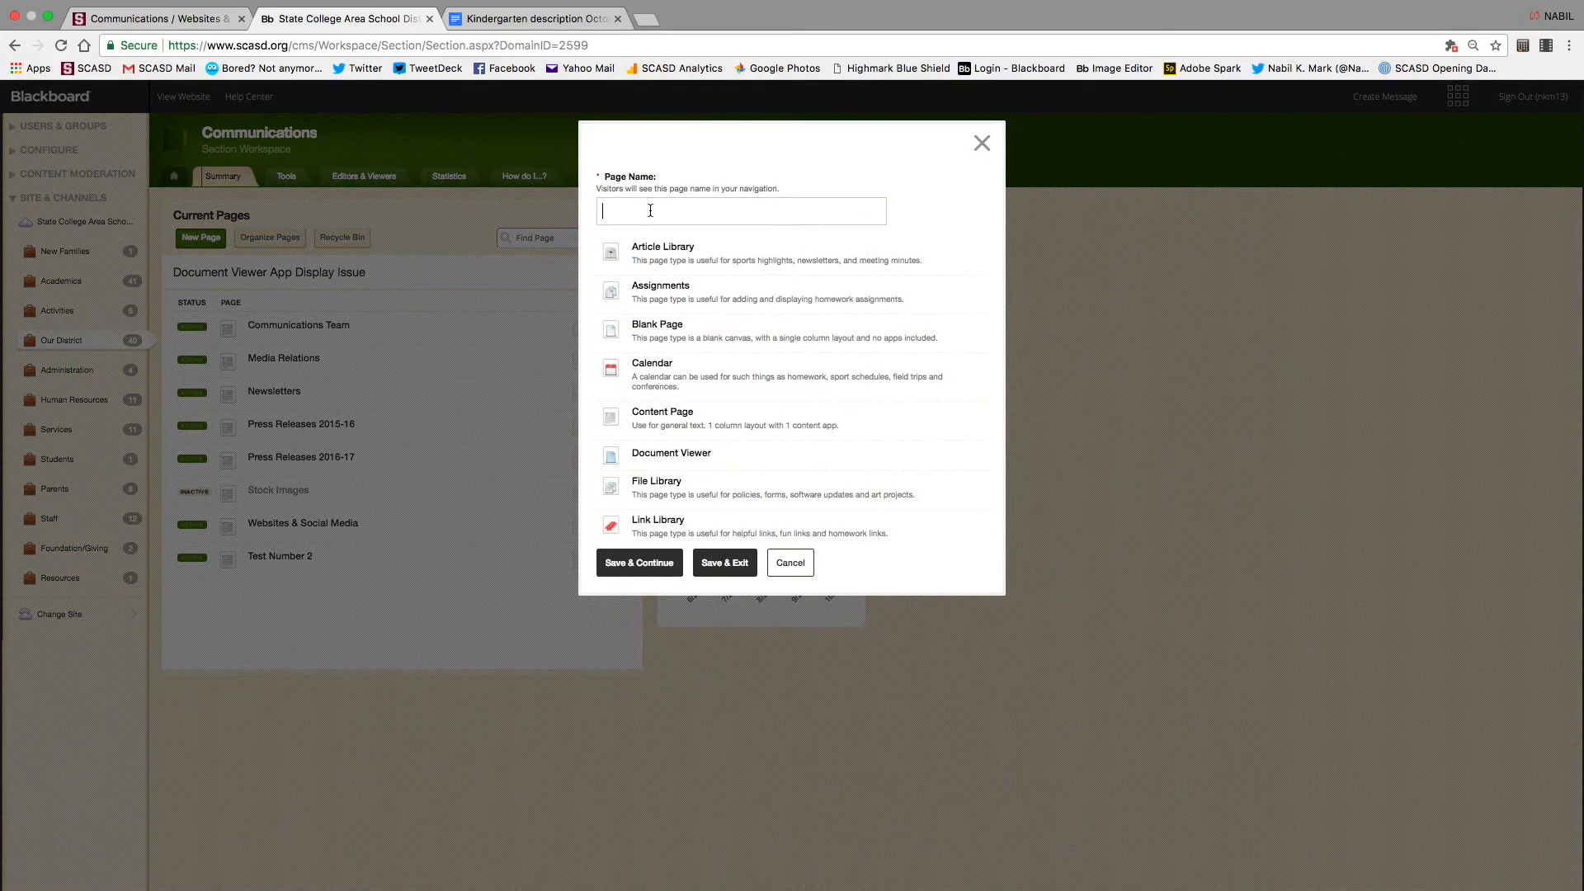
text(Test 3)
scroll(689, 429, down, 2)
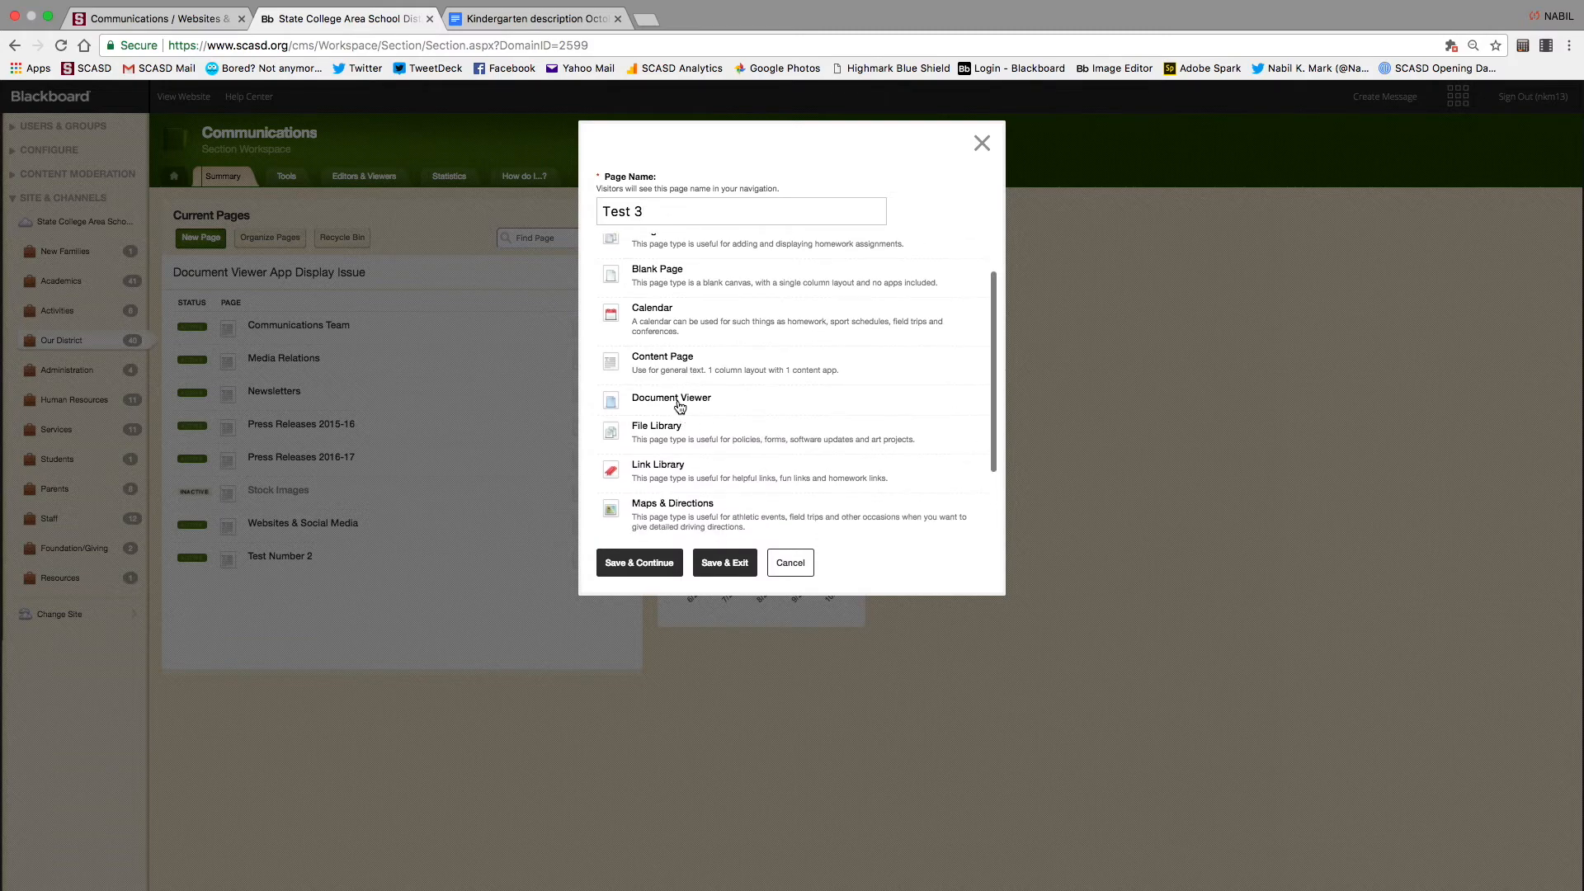
click(679, 405)
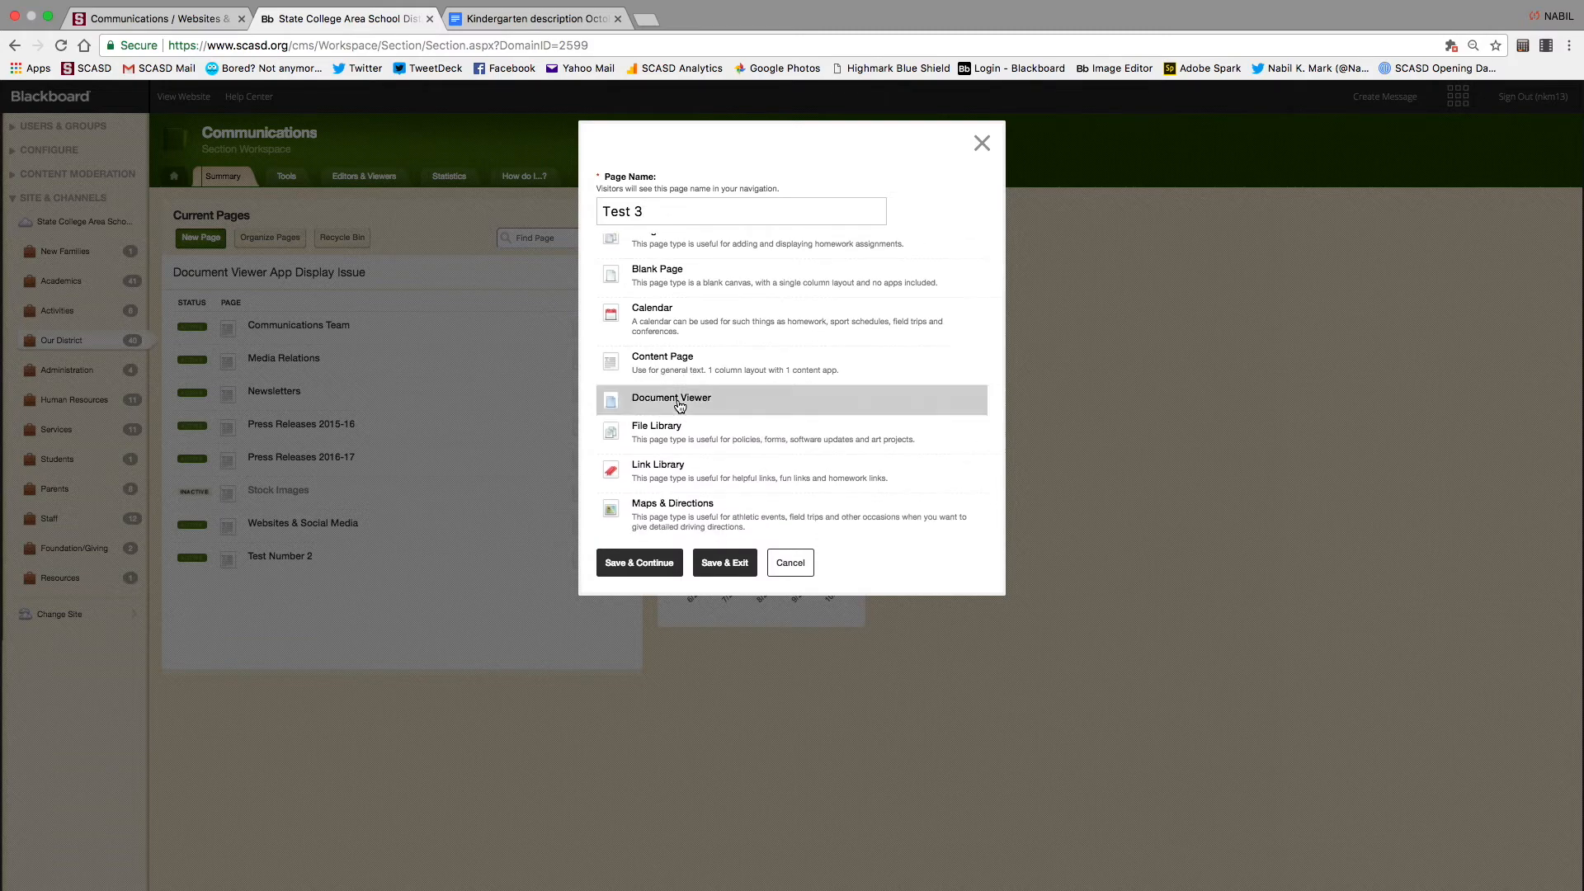
click(643, 569)
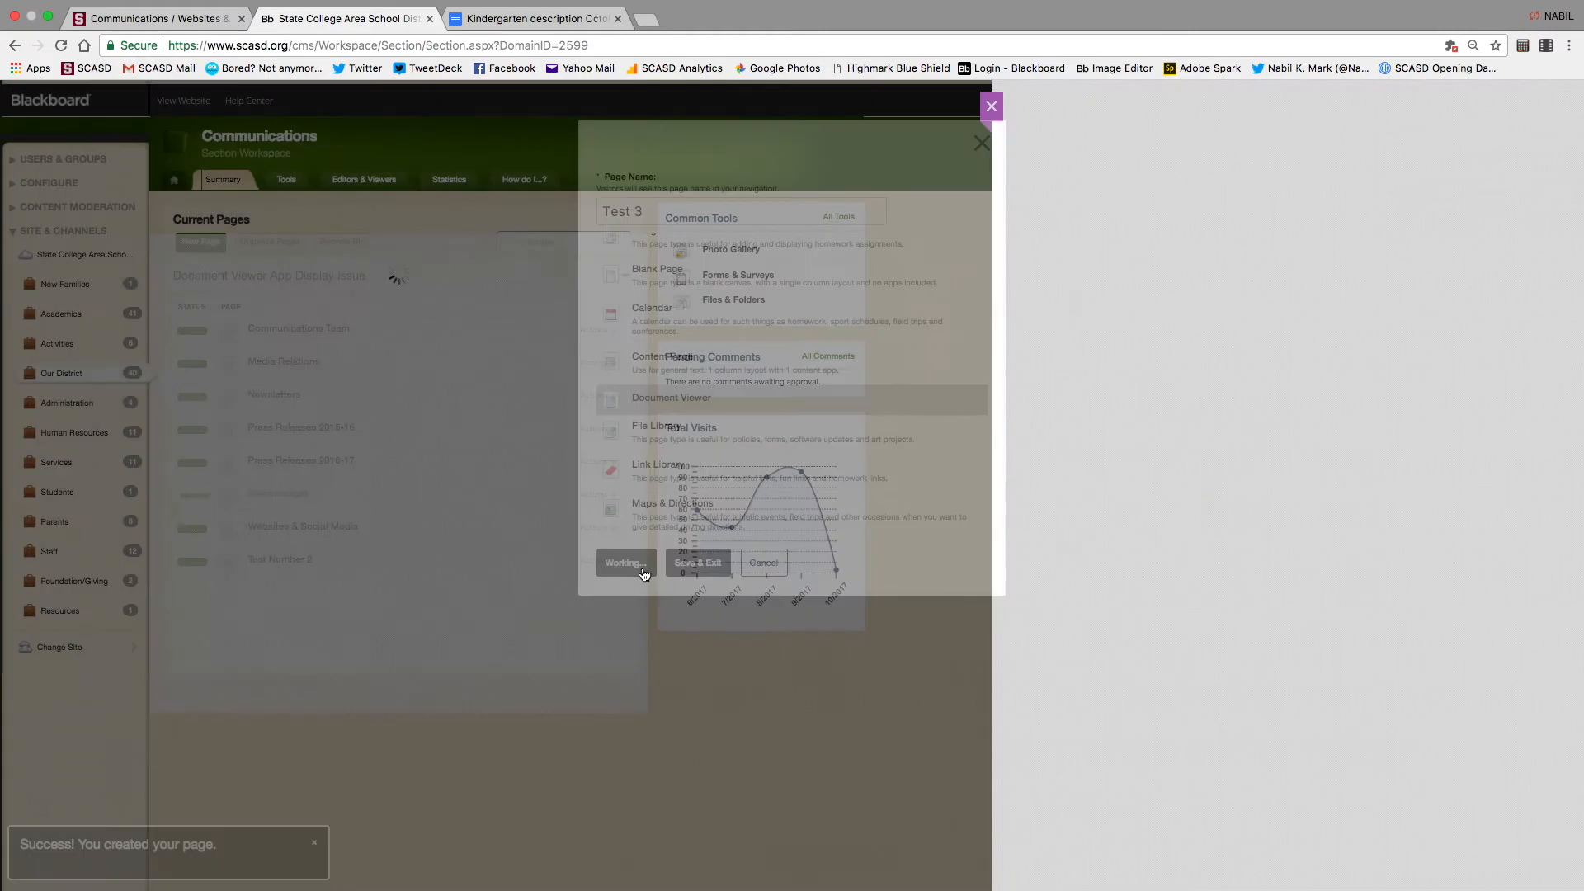
Load the kindergarten newsletter PDF into Test 3's Document Viewer, save it, and preview the page
click(695, 248)
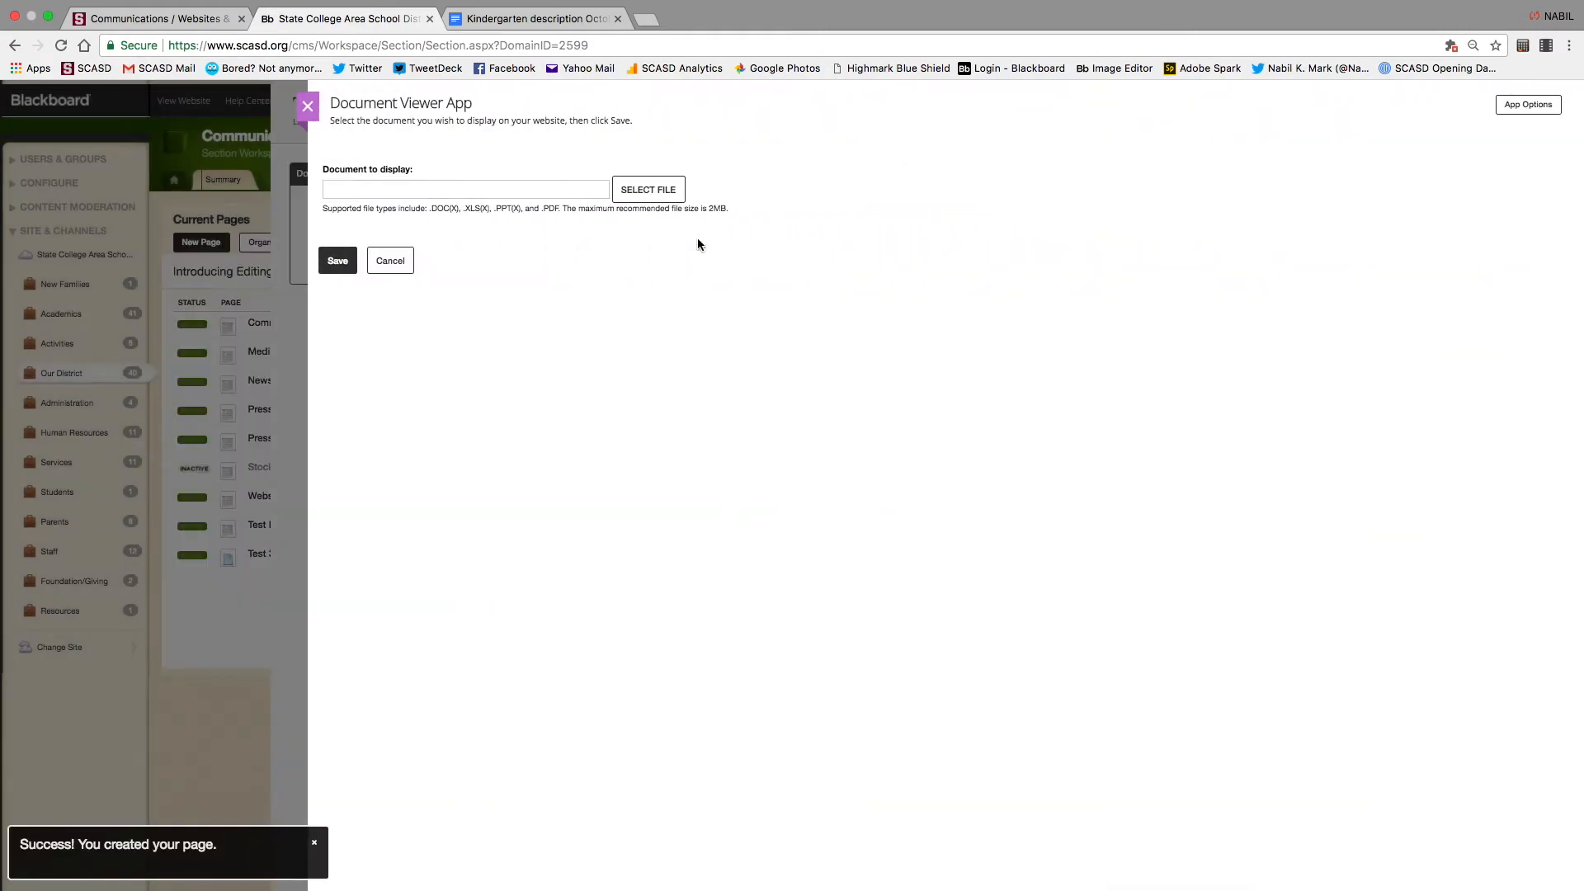
click(650, 190)
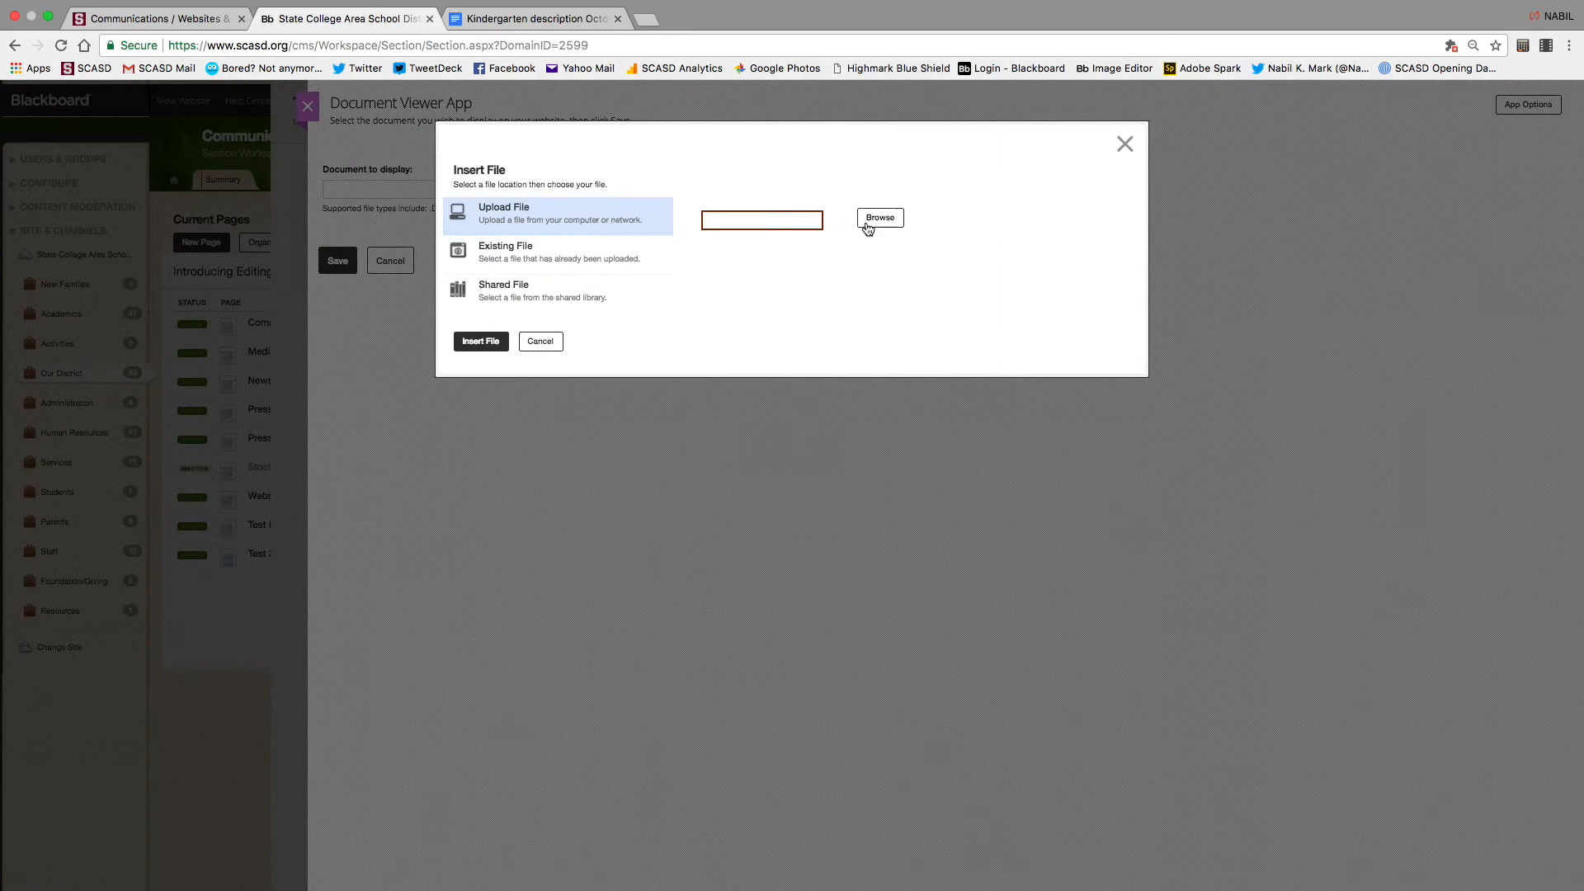
click(881, 219)
click(706, 60)
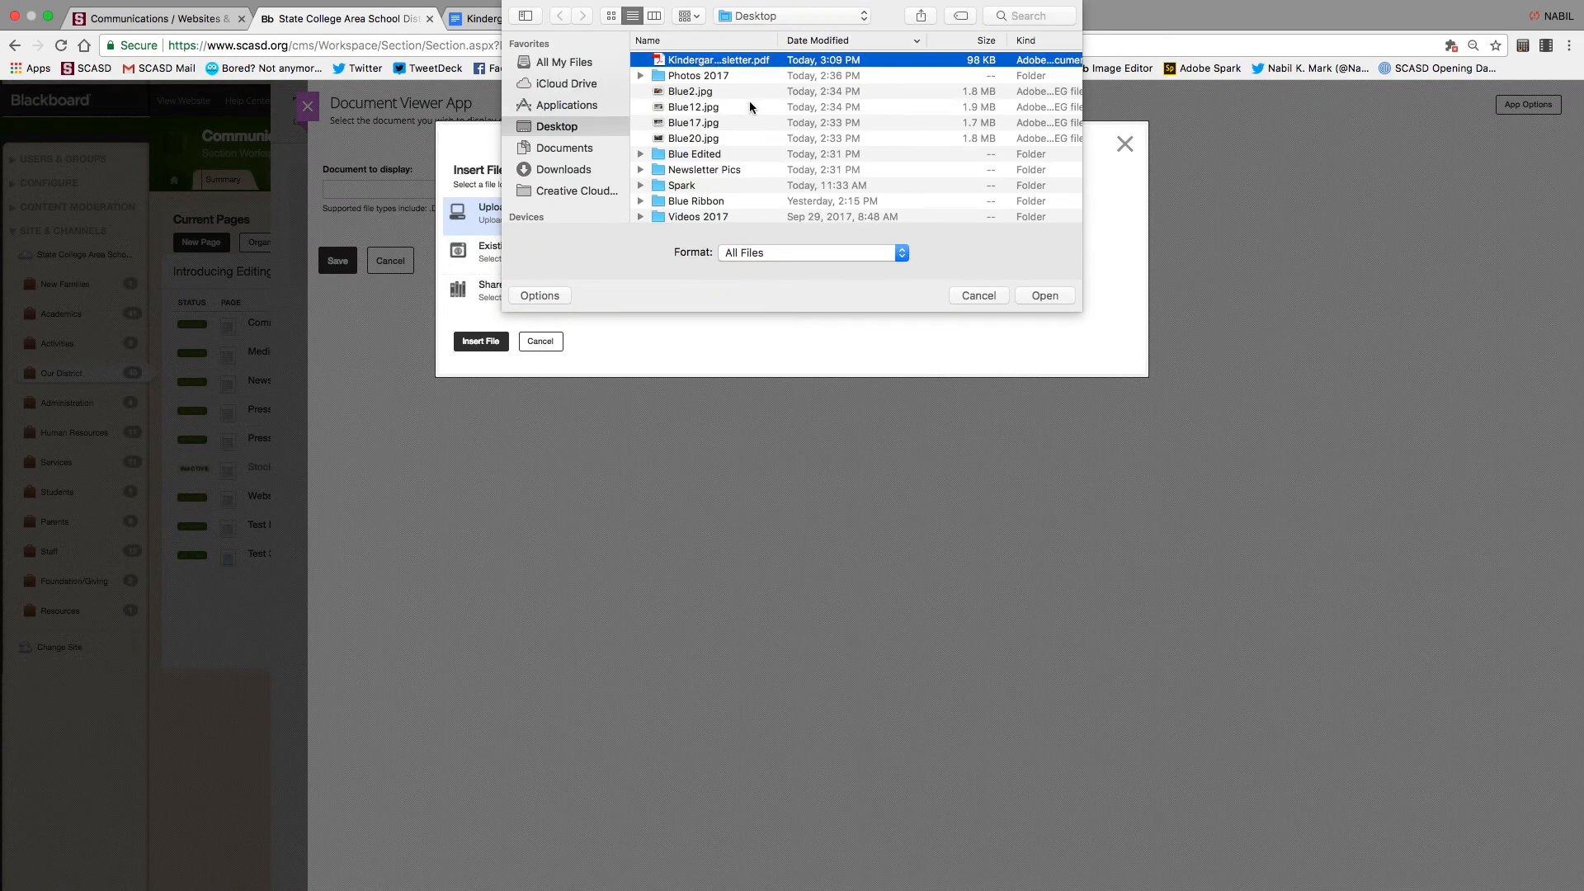
click(1044, 297)
click(485, 341)
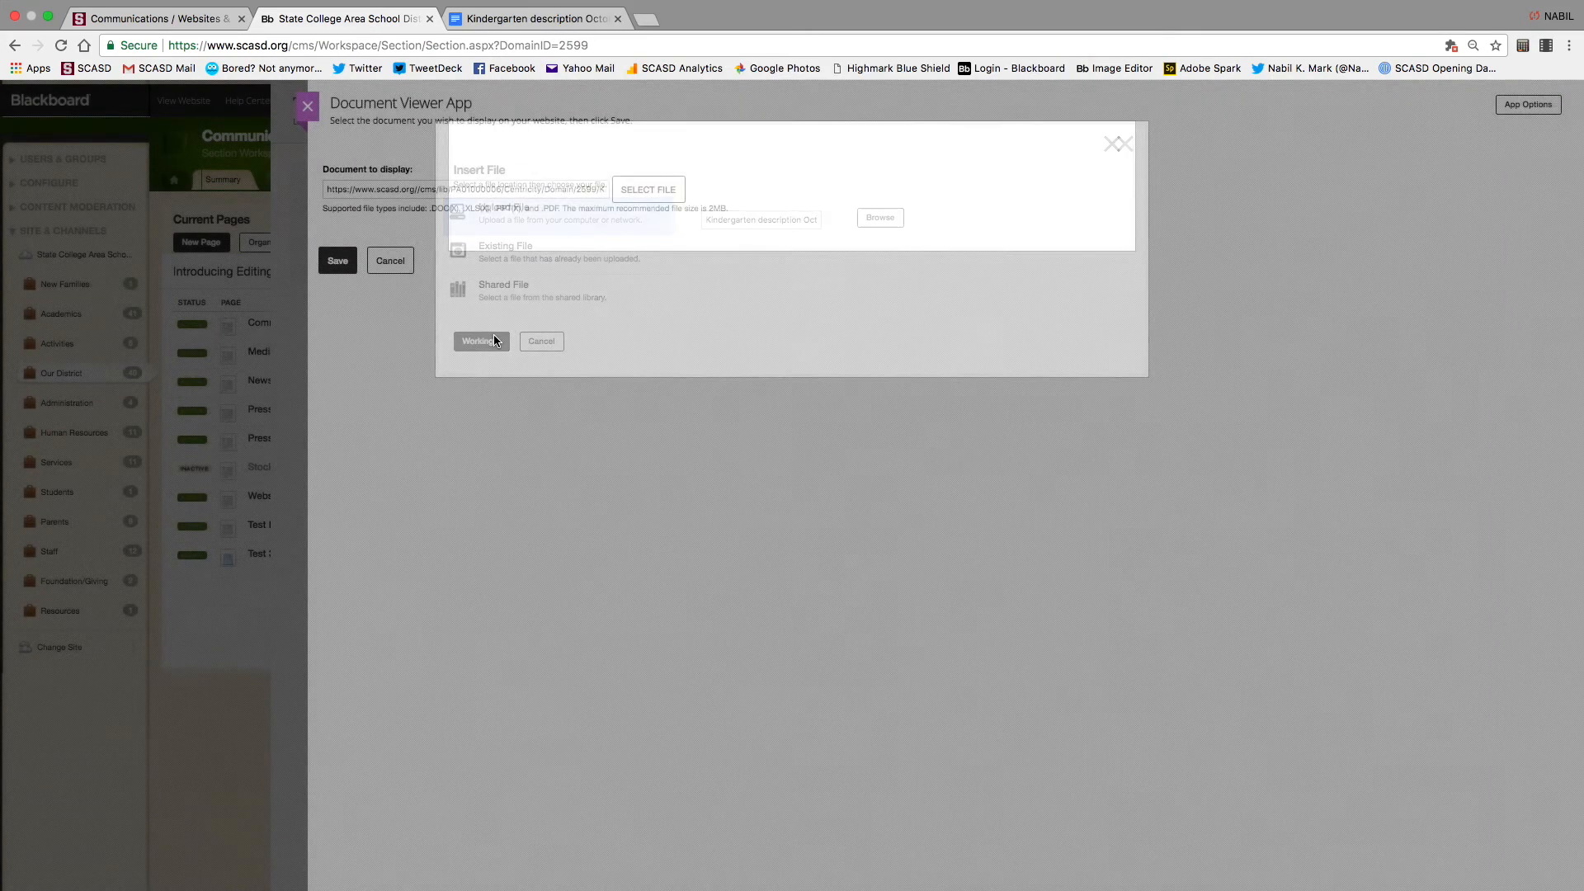
click(337, 261)
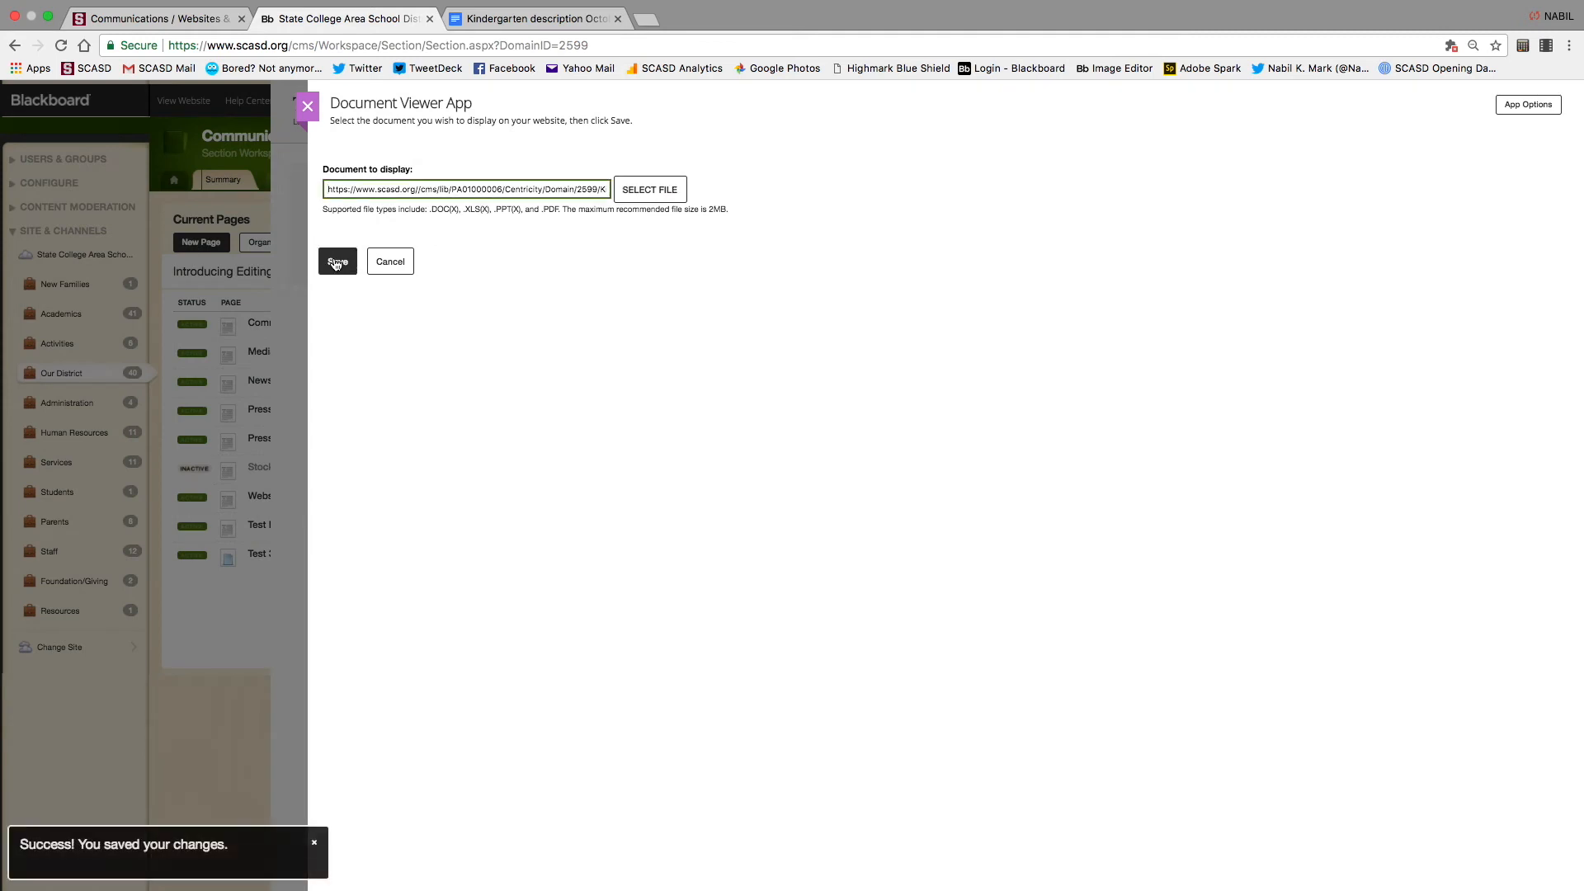
click(308, 106)
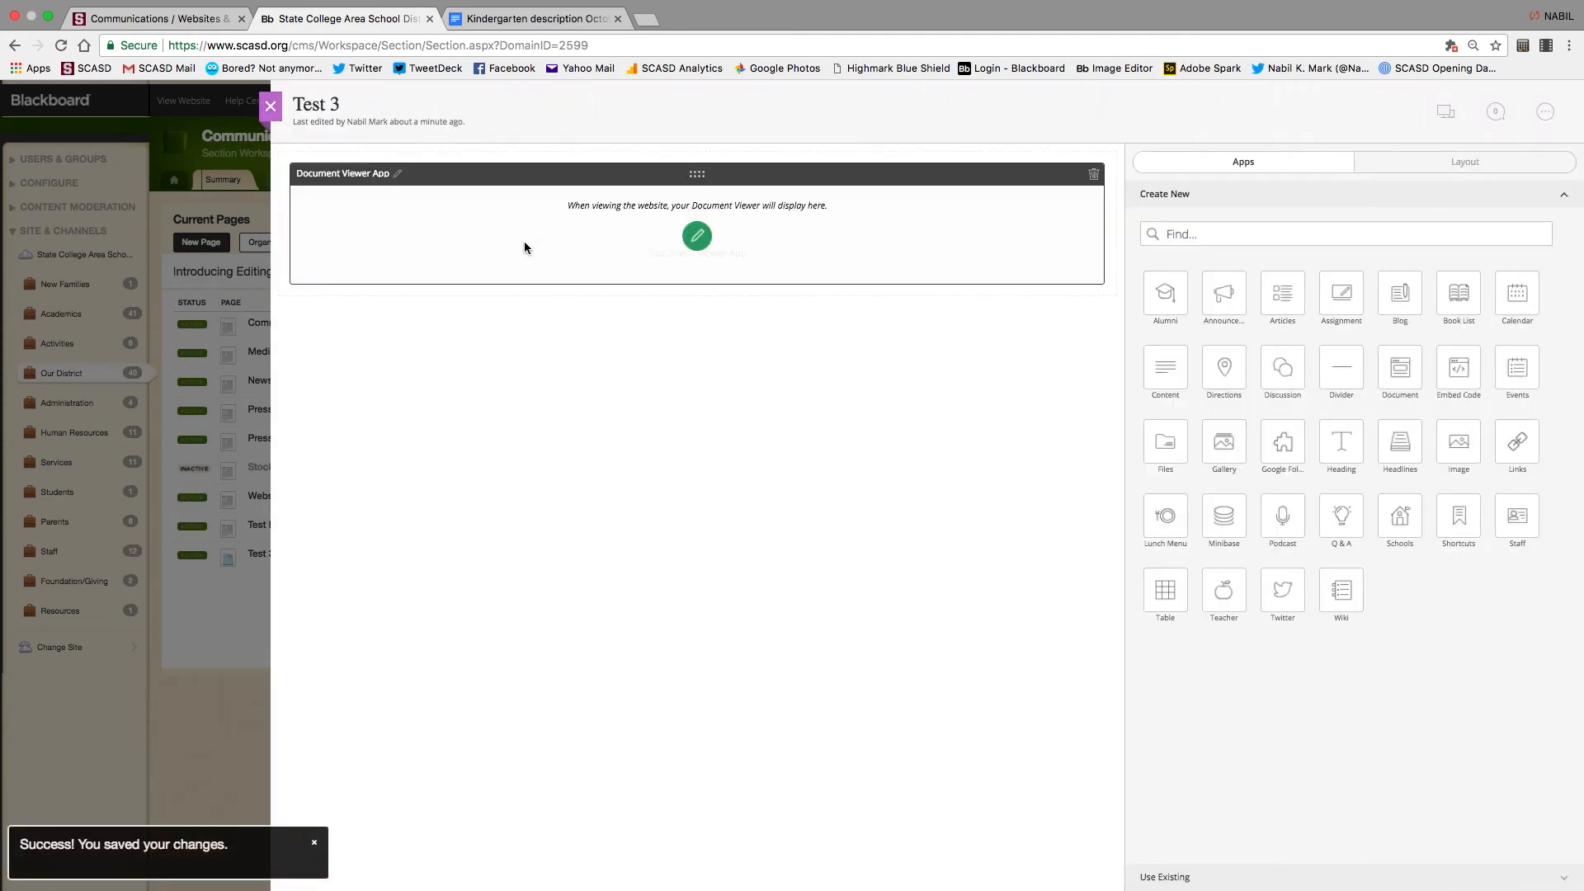
click(1443, 104)
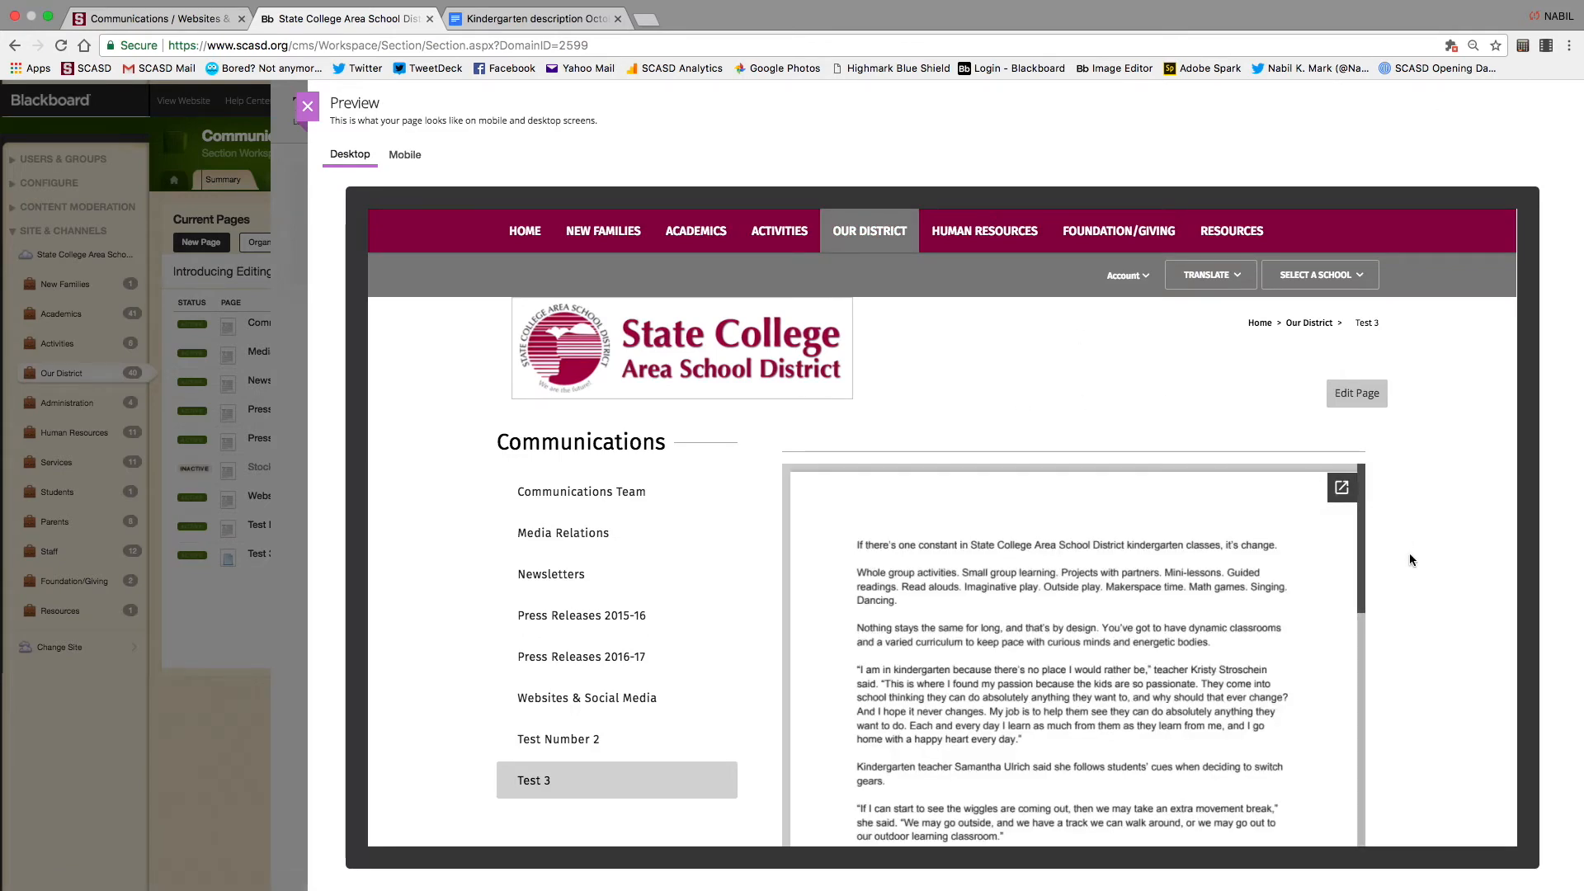
Scroll through the Test 3 preview, then close it to return to the editor
scroll(1411, 555, down, 5)
scroll(1409, 559, up, 5)
click(308, 106)
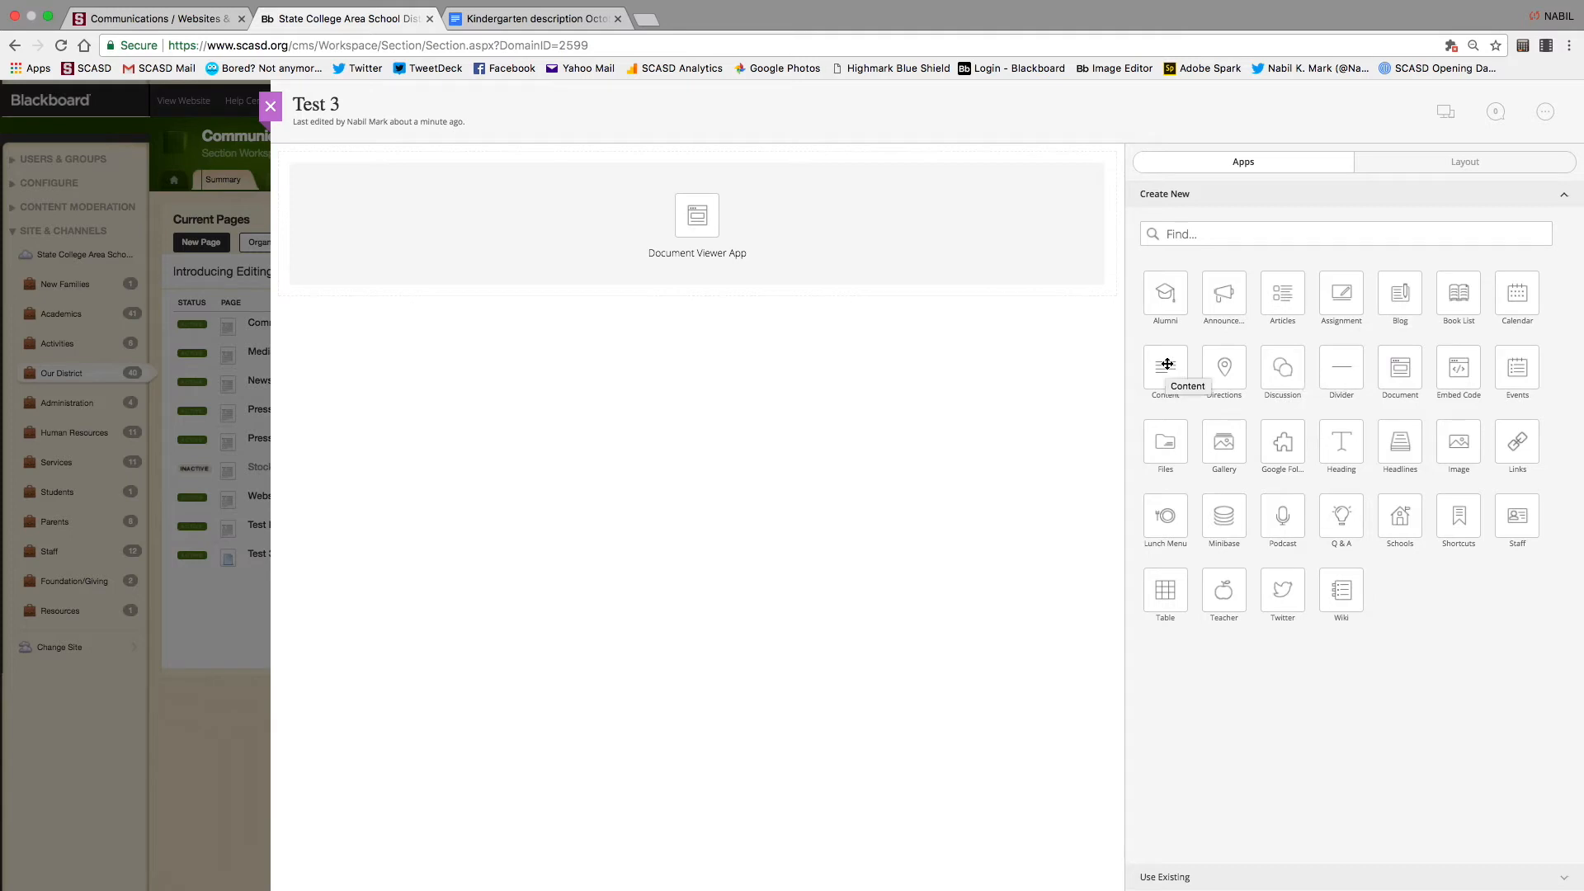
Add a Content block above the Document Viewer containing the text 'Header'
drag(1167, 364, 695, 168)
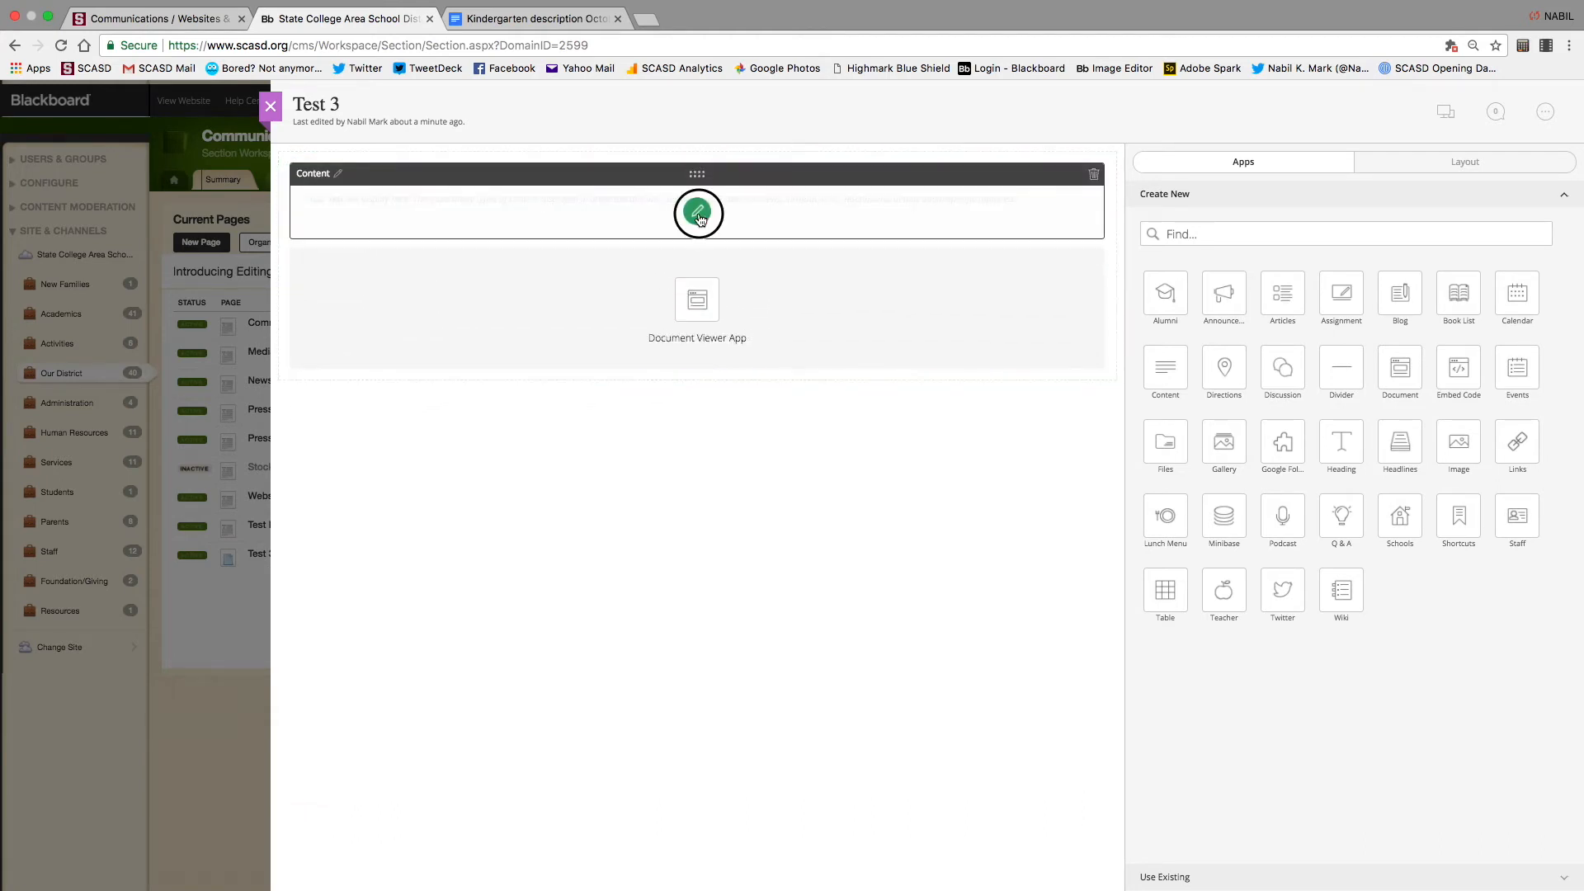
click(696, 211)
click(533, 317)
text(Header)
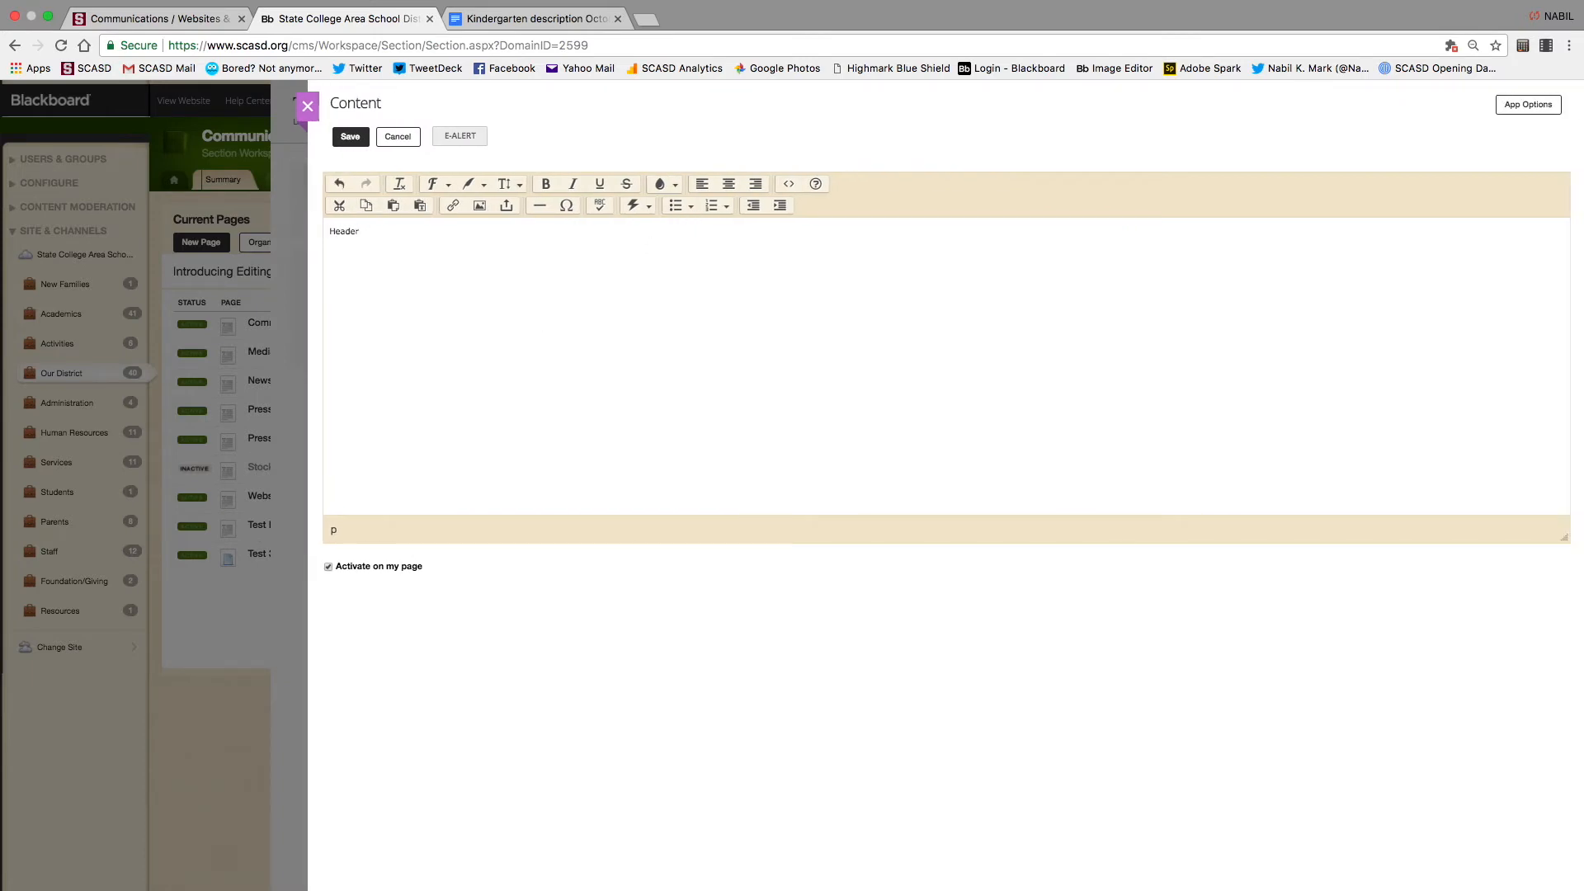
Make 'Header' bold and a larger size, save the block, and preview Test 3
drag(387, 231, 312, 232)
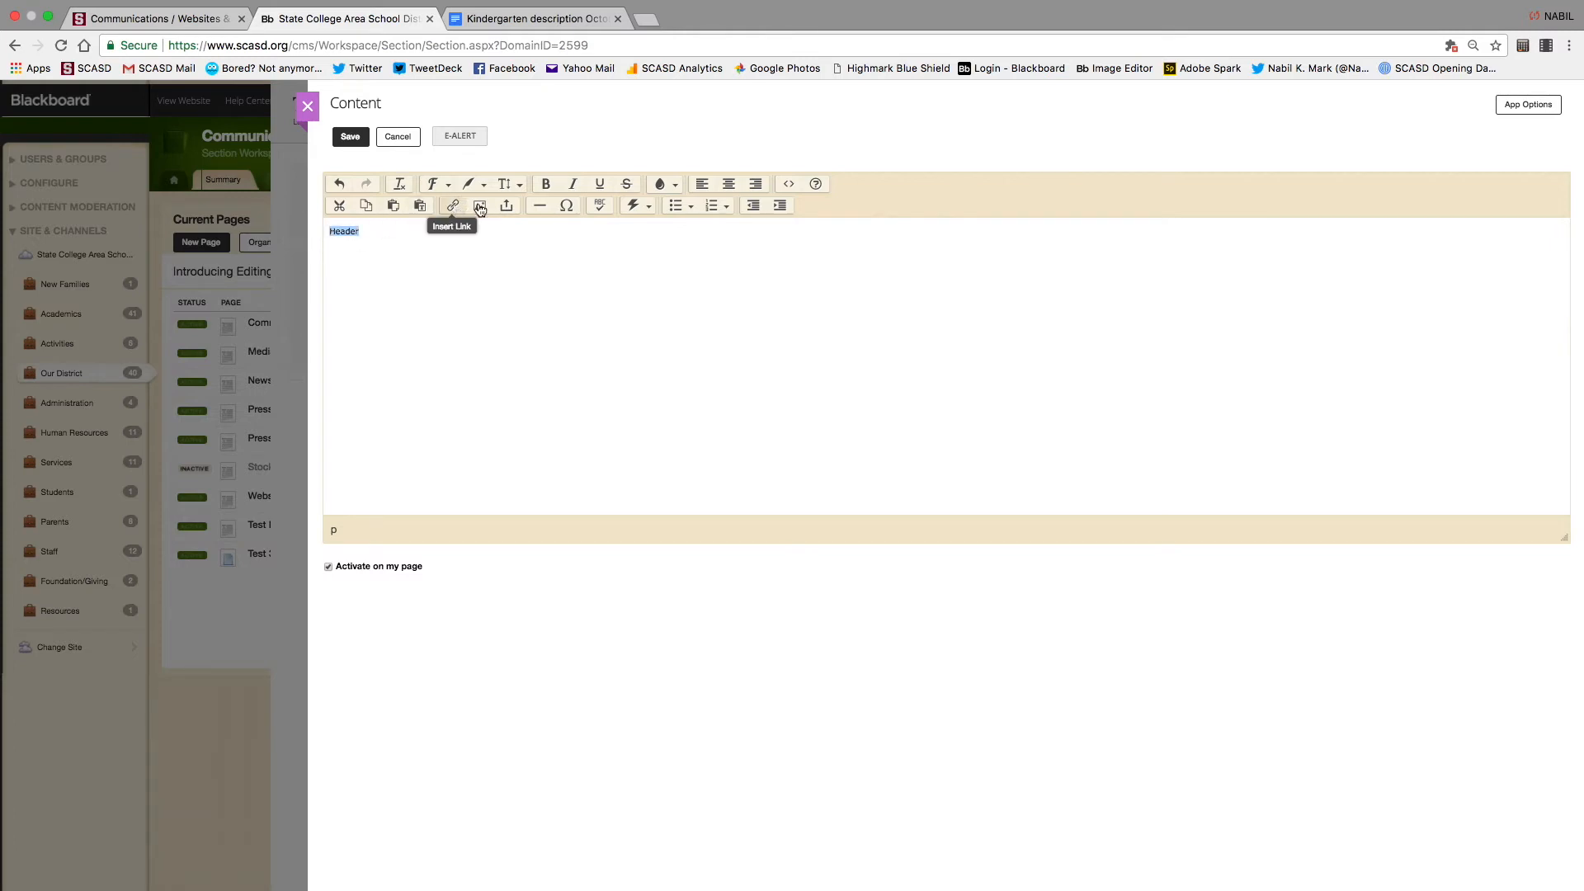
click(545, 184)
click(518, 187)
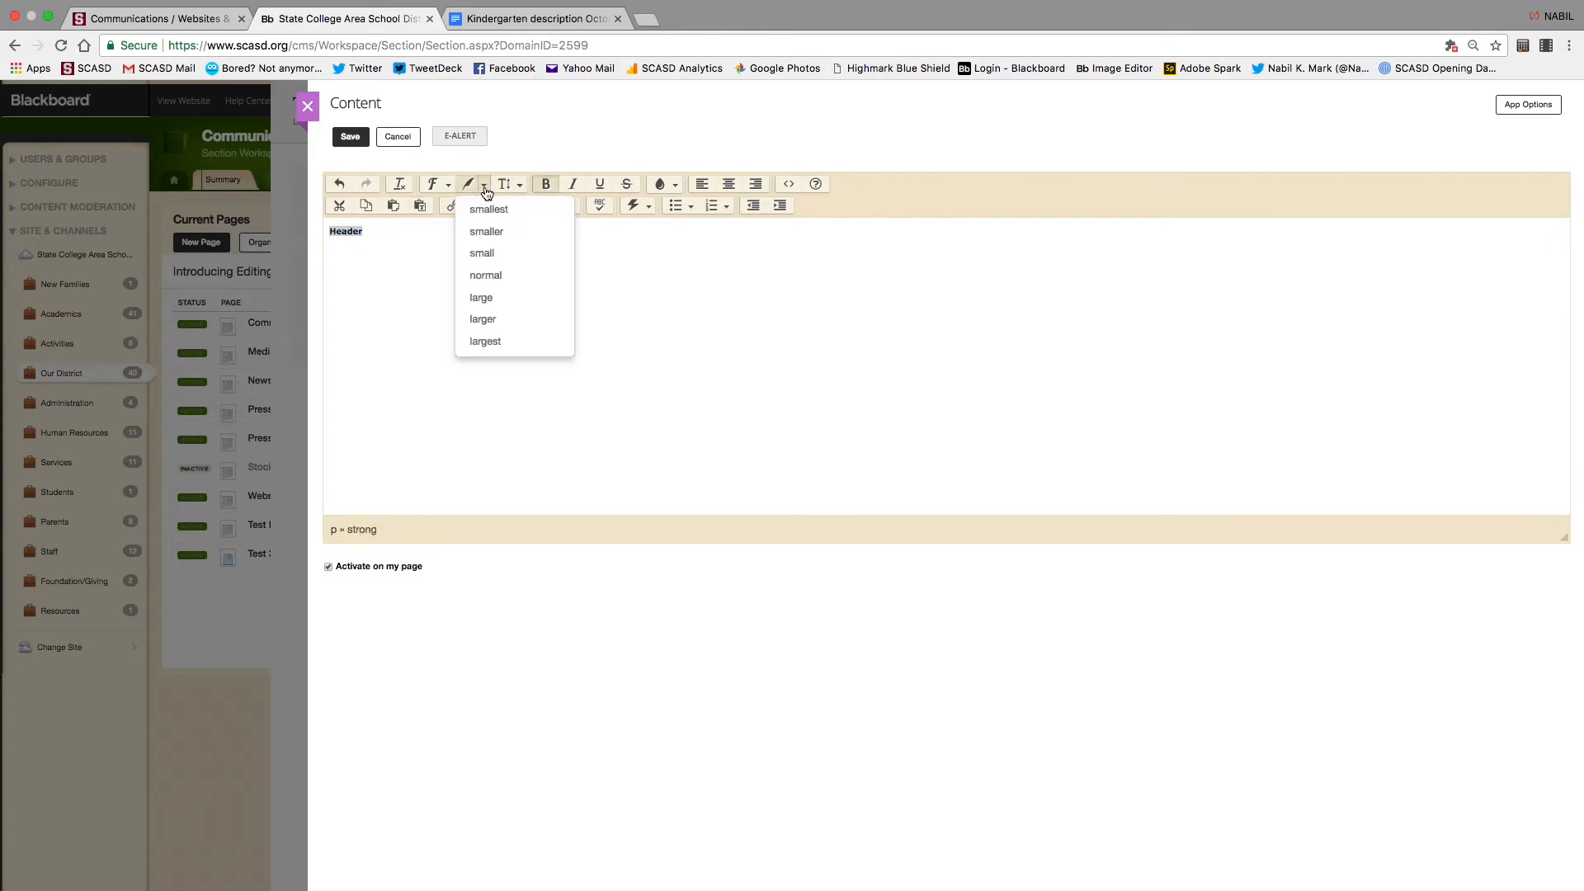
click(492, 336)
click(361, 142)
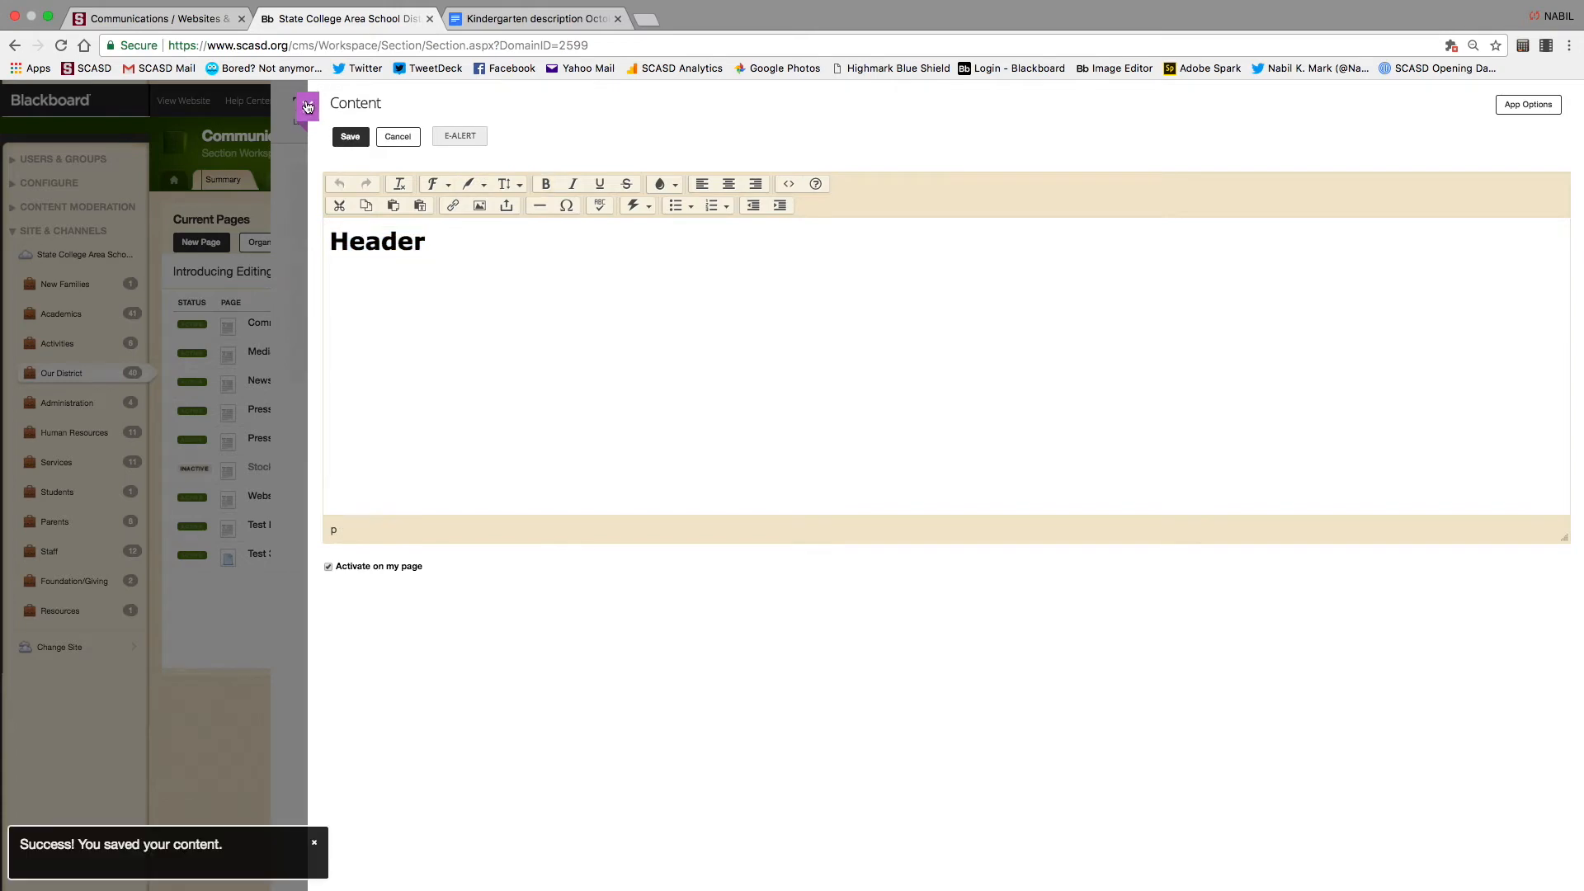
click(1446, 111)
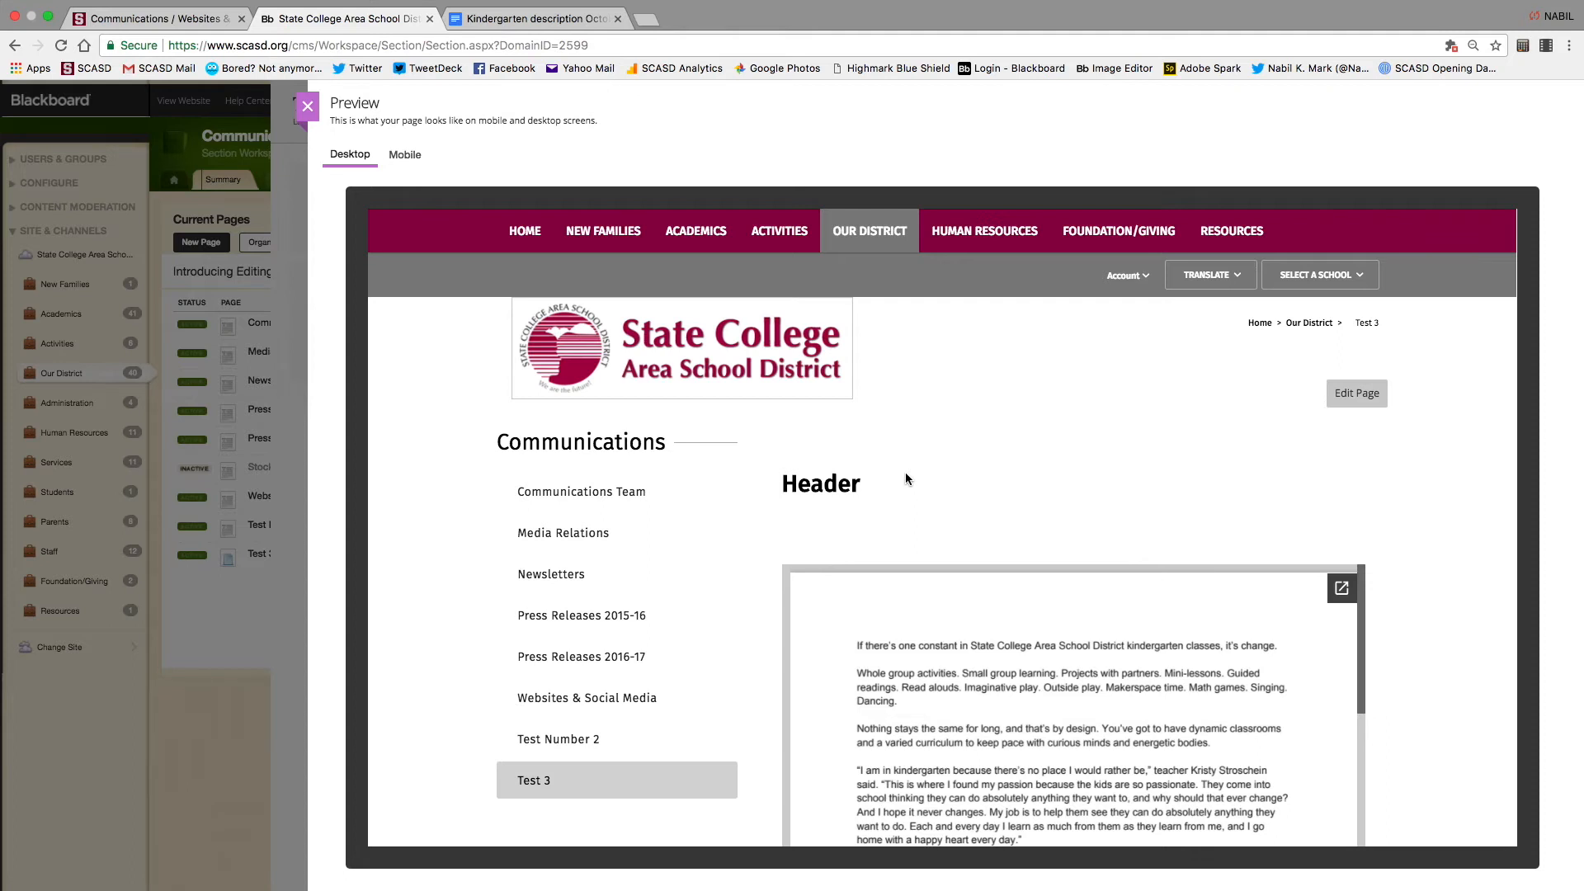
Close the preview and drop a Heading app above the Header block
click(307, 106)
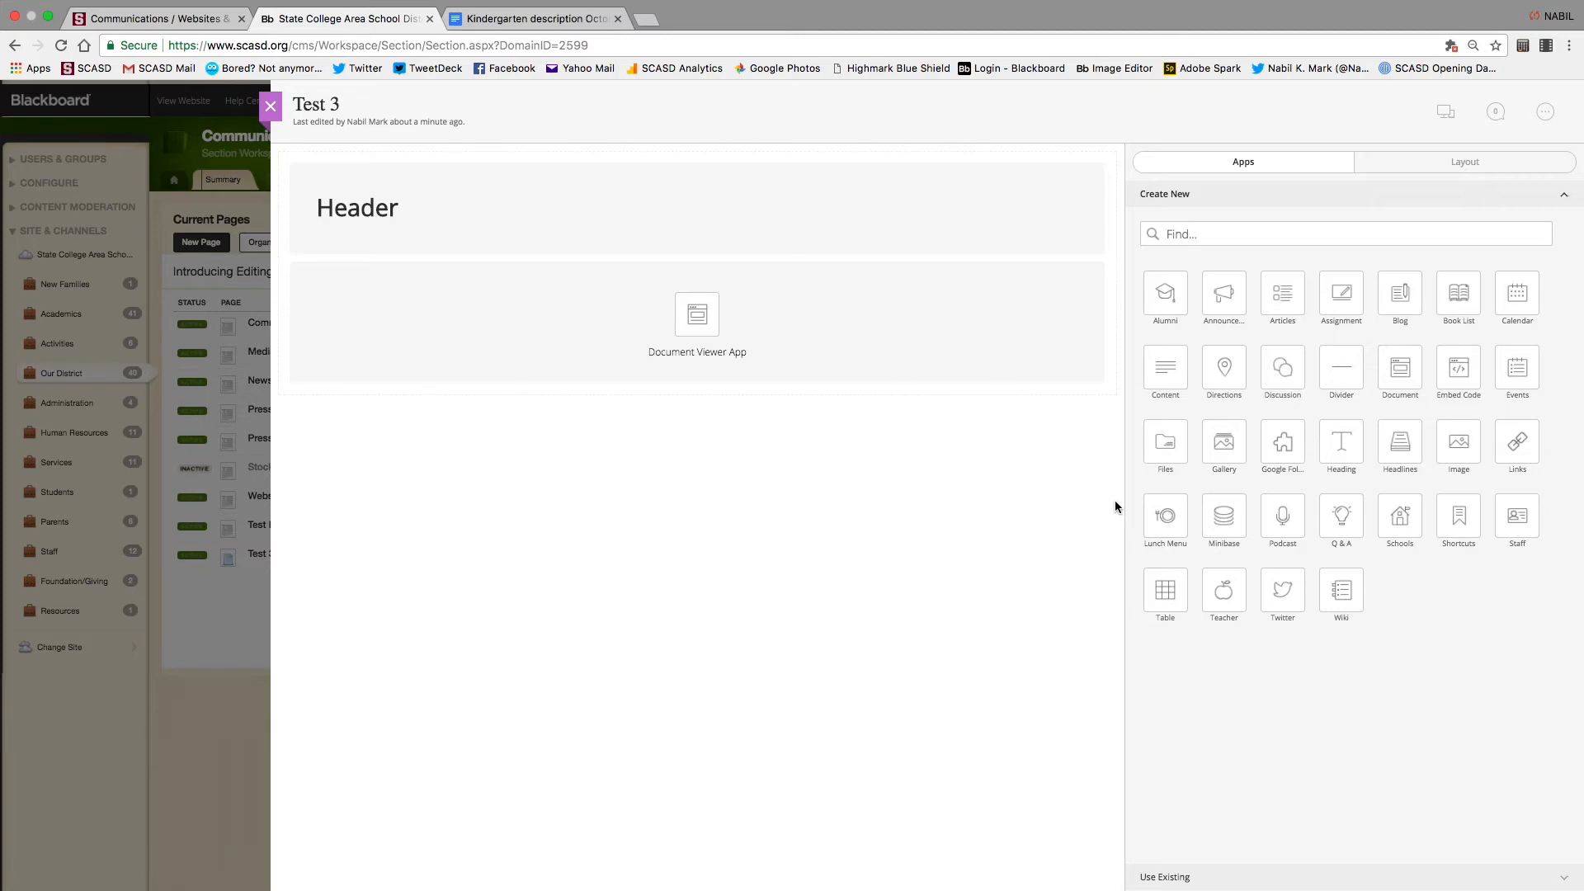
drag(1342, 445, 690, 211)
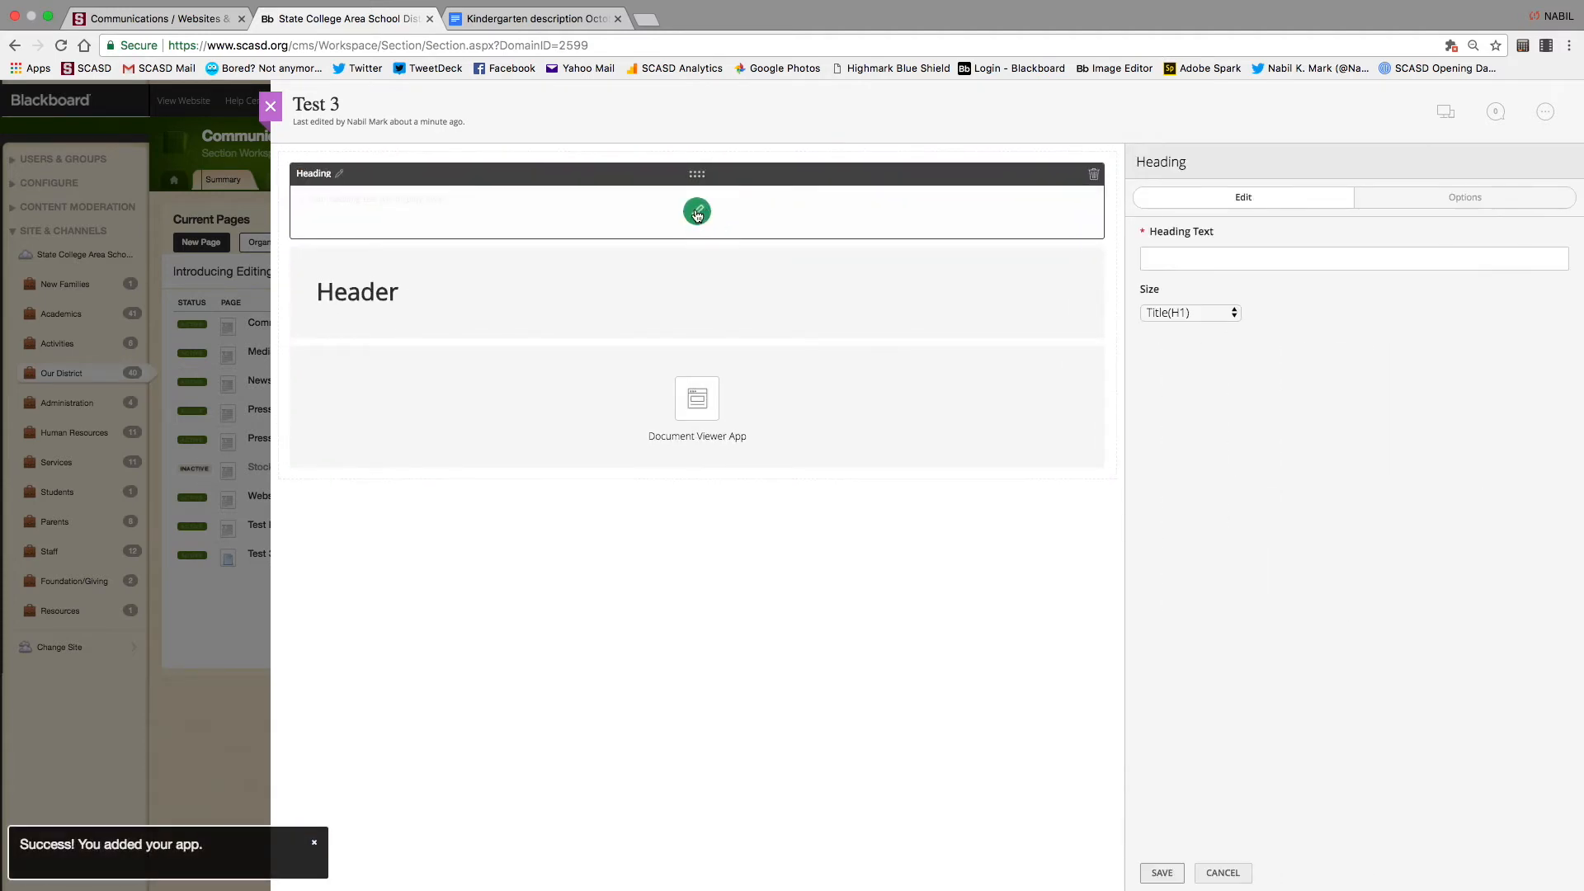
Enter 'Title #@' as the heading text, save it, and preview Test 3
click(1189, 260)
text(Title )
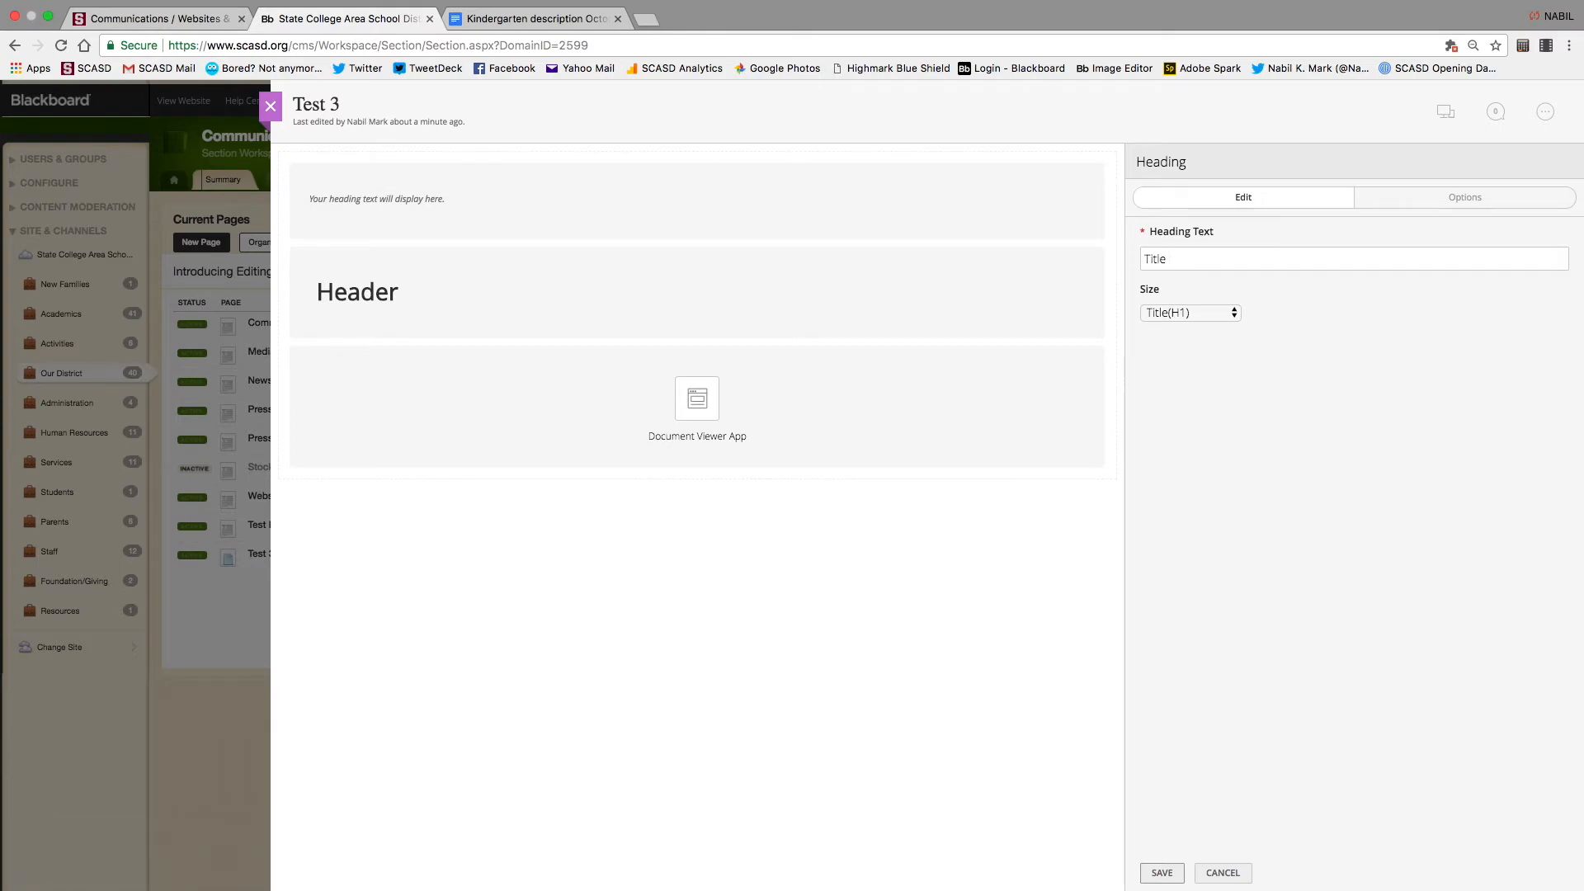
text(#@)
click(1162, 873)
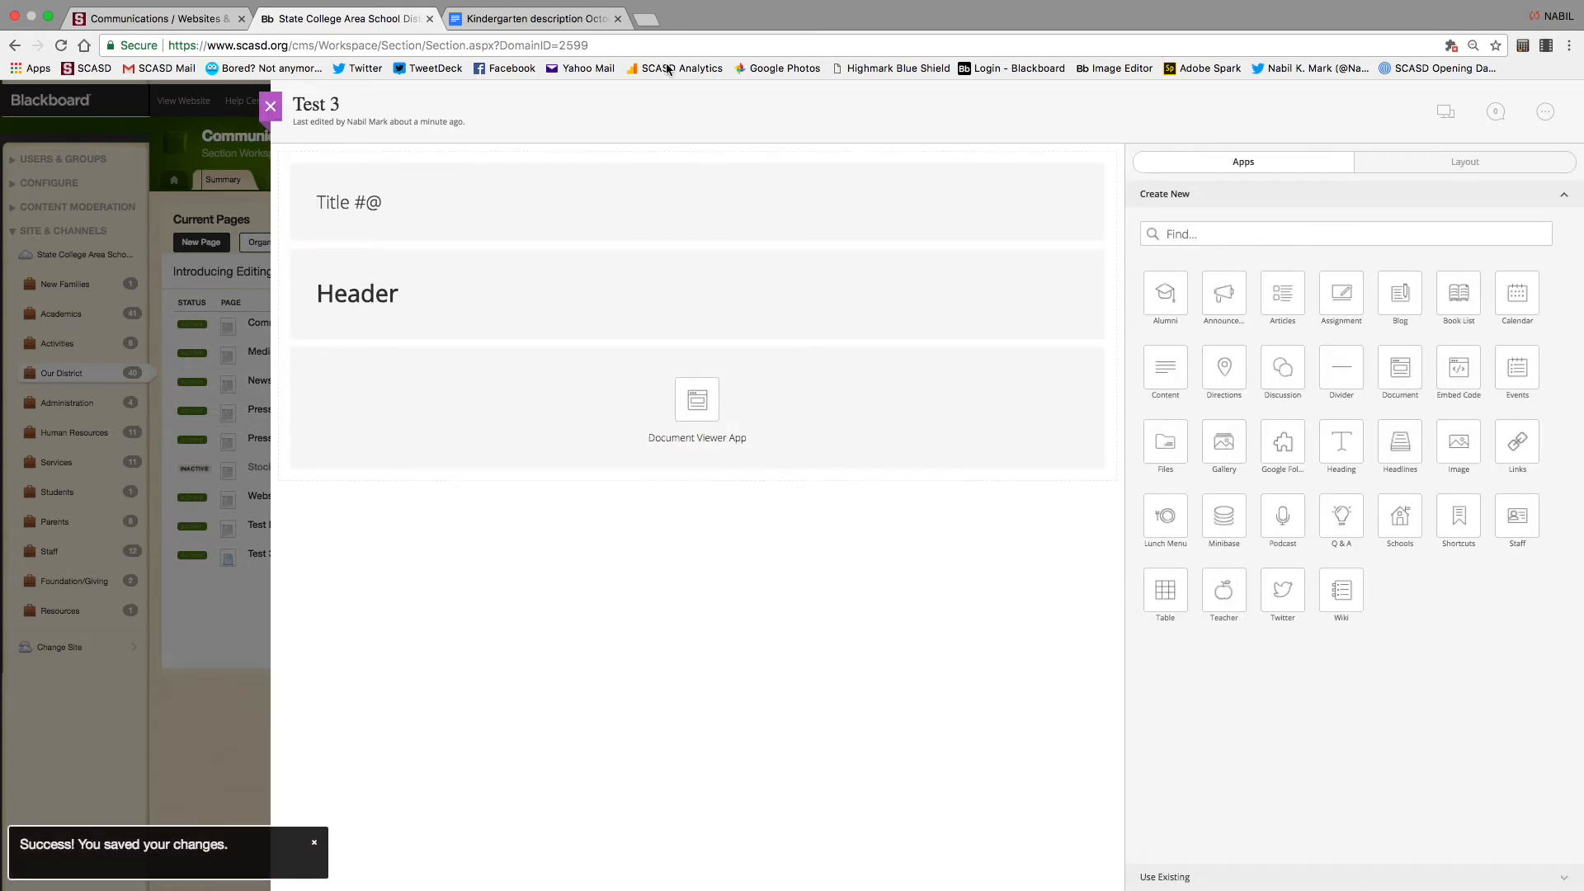
click(1445, 111)
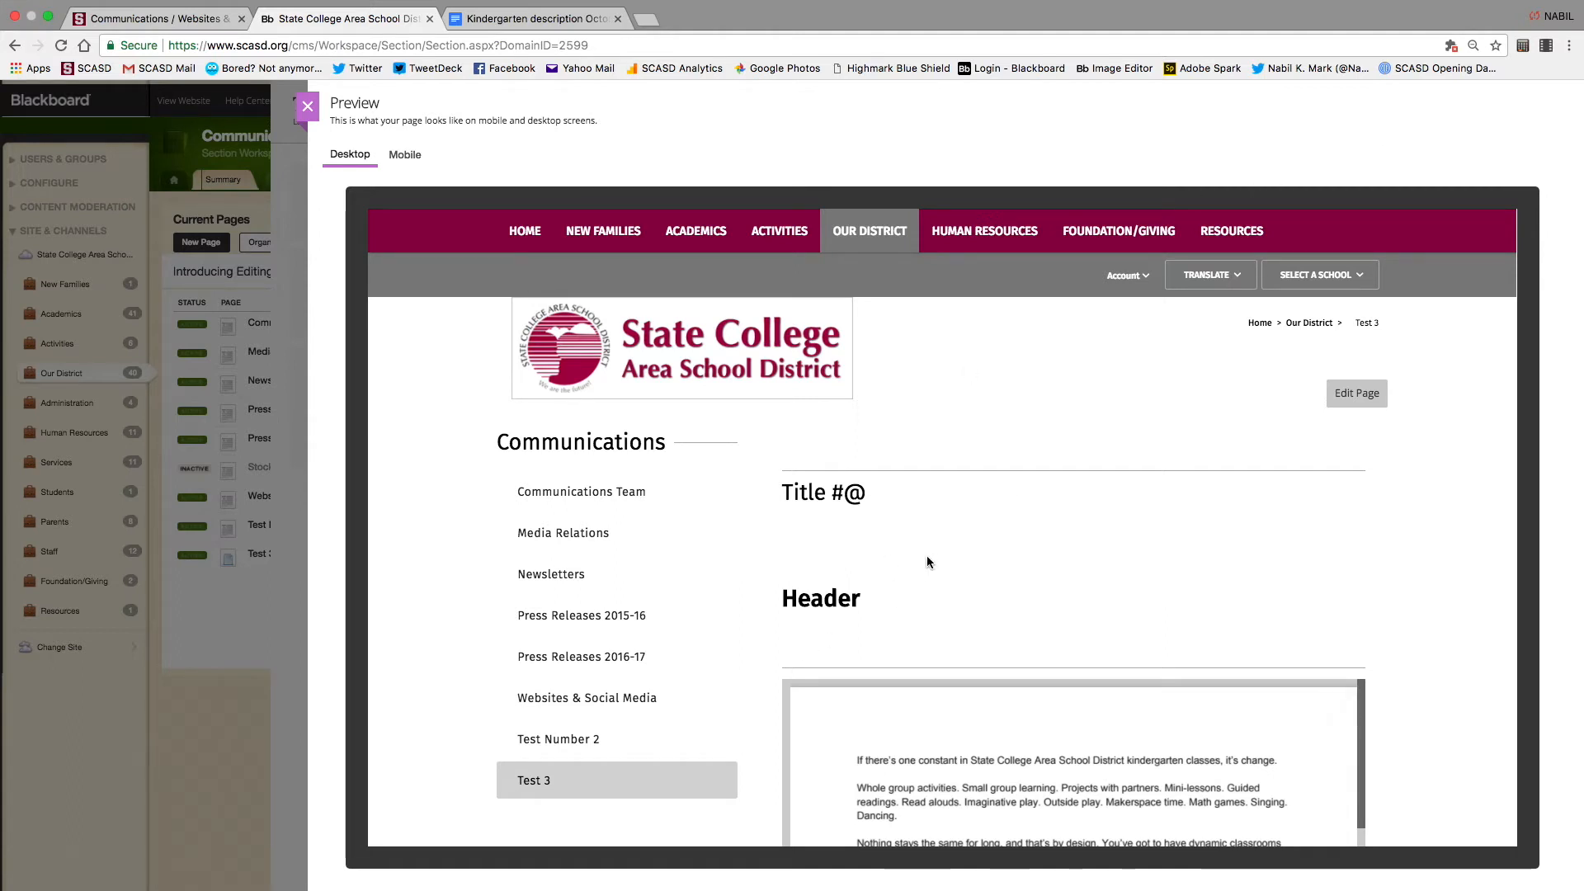
click(307, 107)
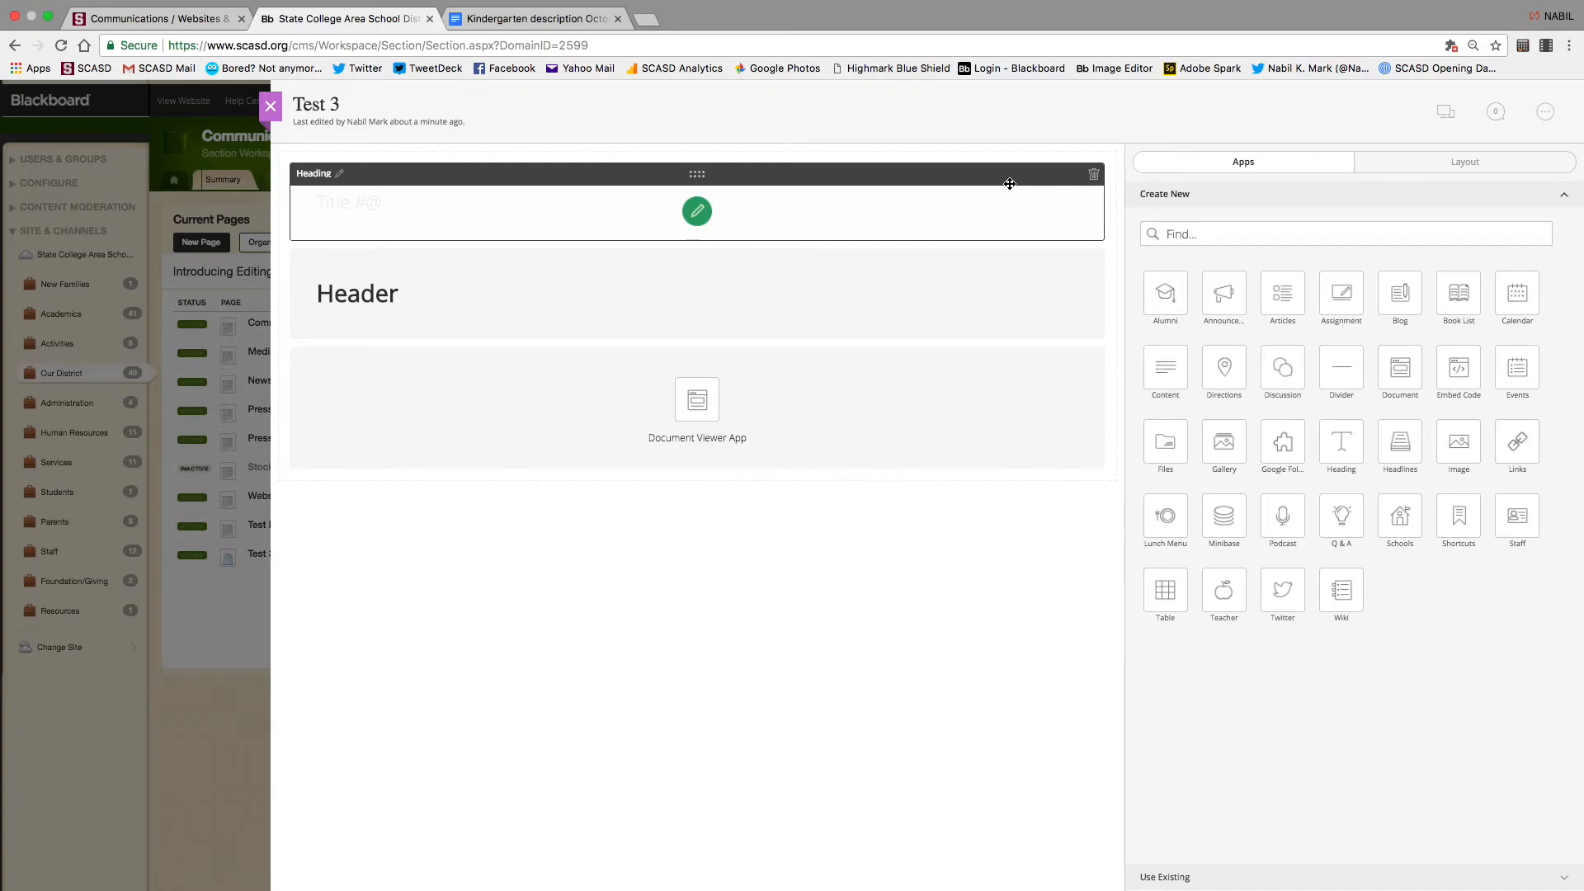
Delete the 'Title #@' heading, close the Test 3 editor, and open Test Number 2
click(1094, 174)
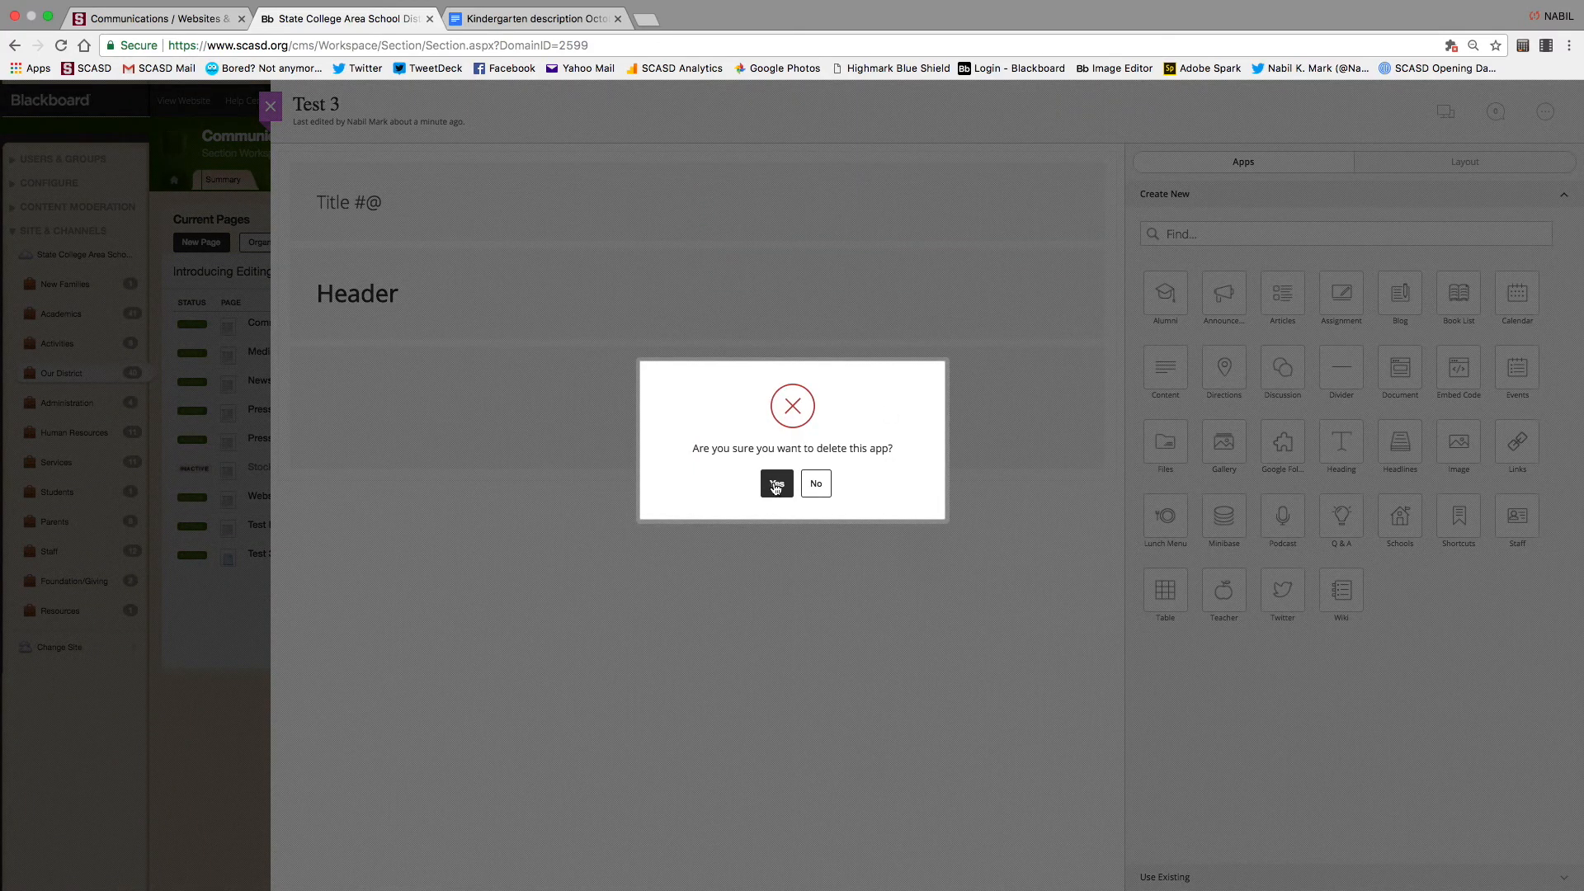
click(784, 484)
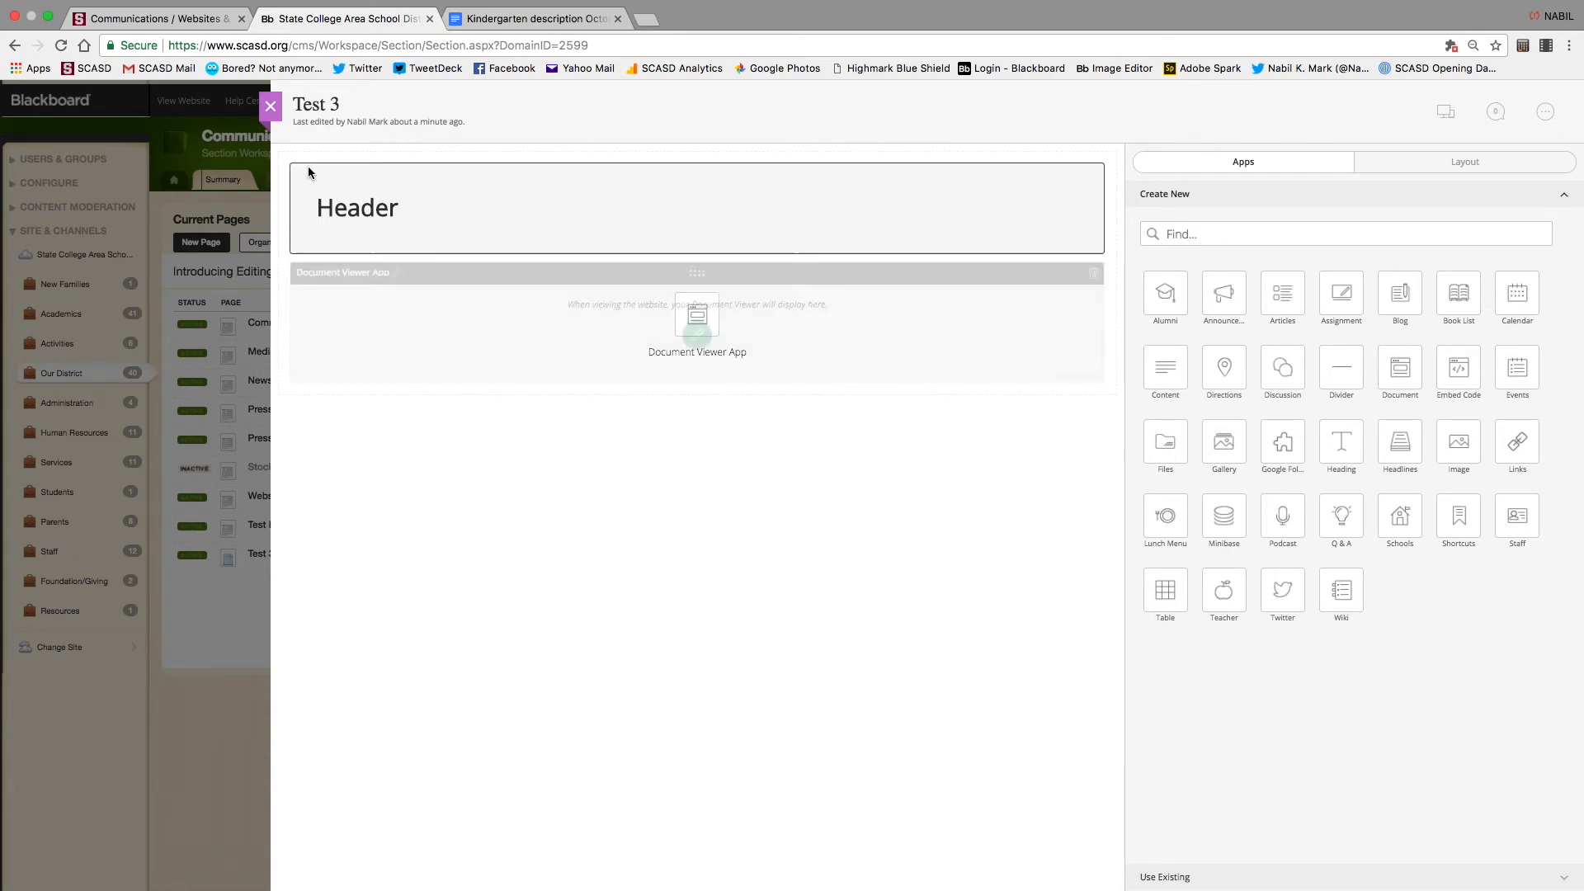
click(270, 107)
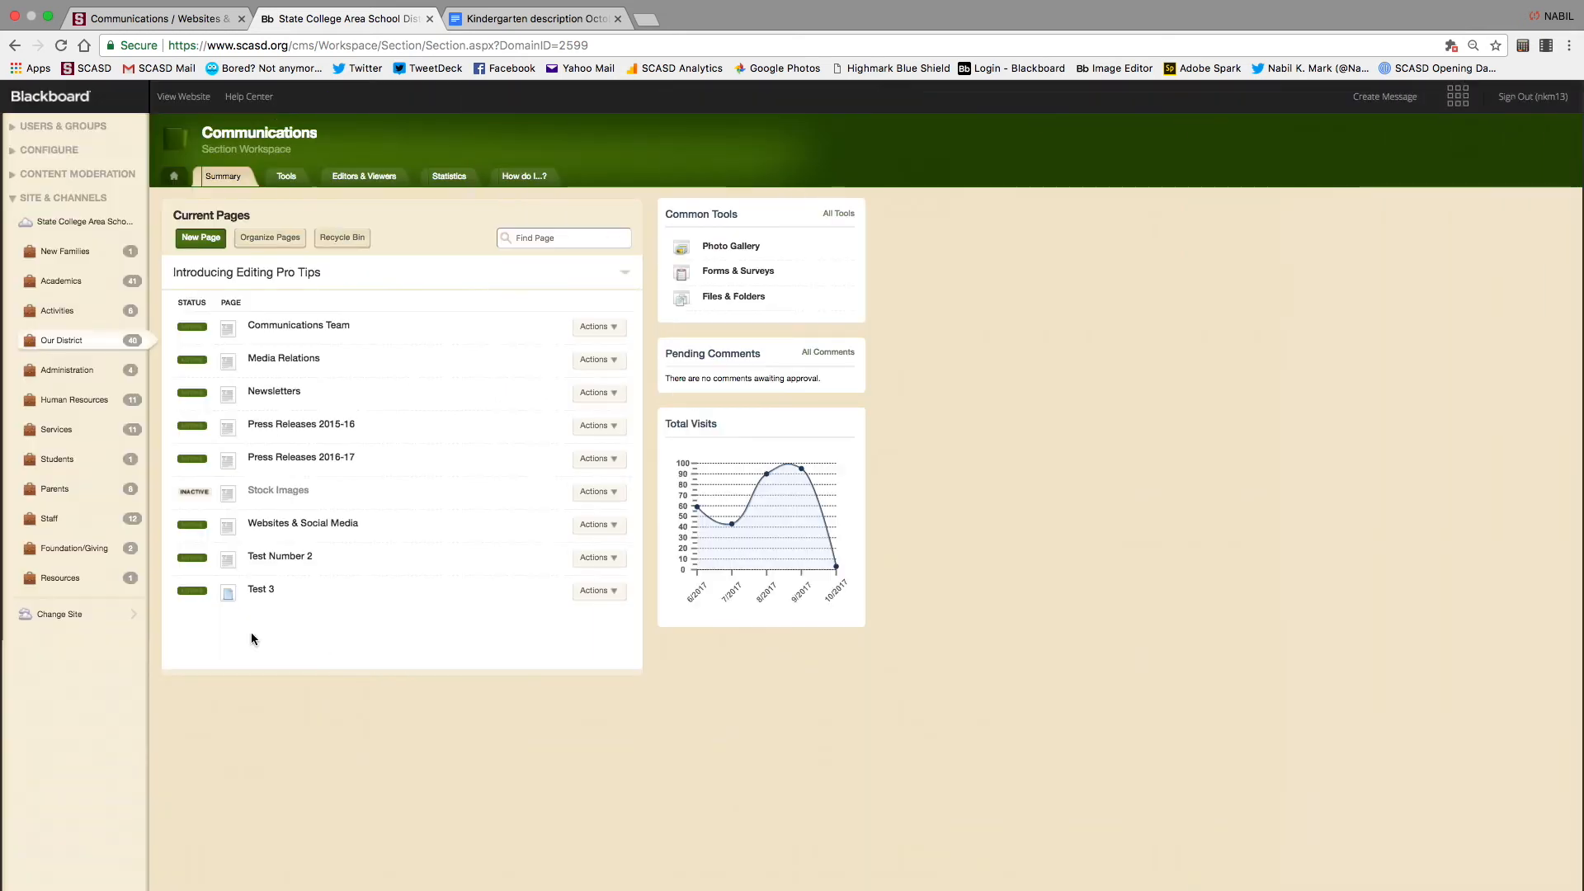
click(293, 557)
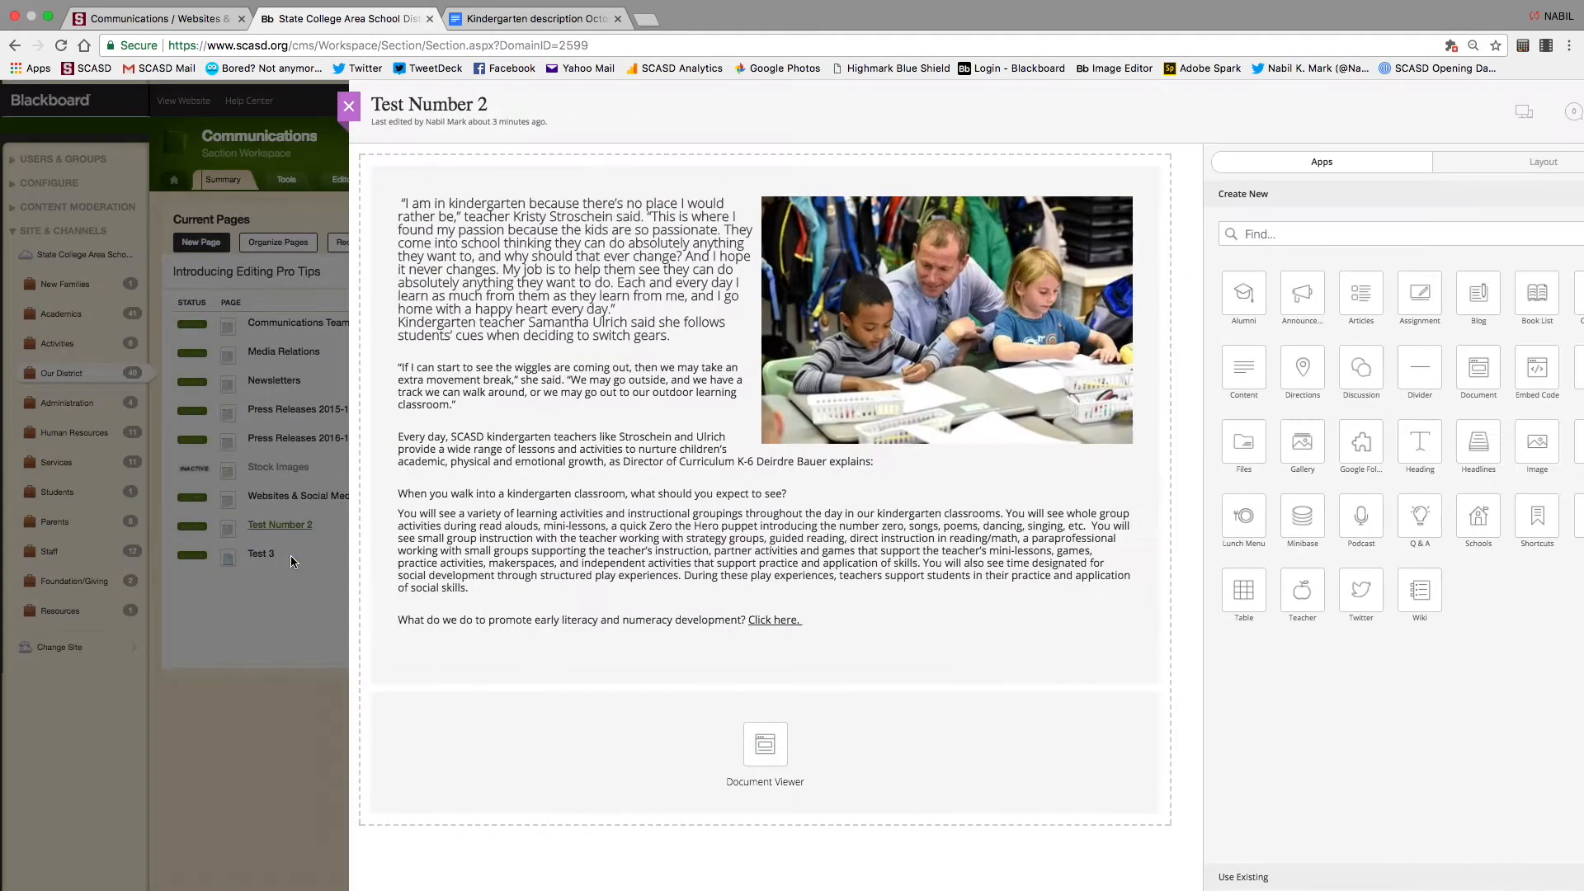
Place a Photo Gallery app between the kindergarten text and the Document Viewer, then open its setup
mouse_move(751, 385)
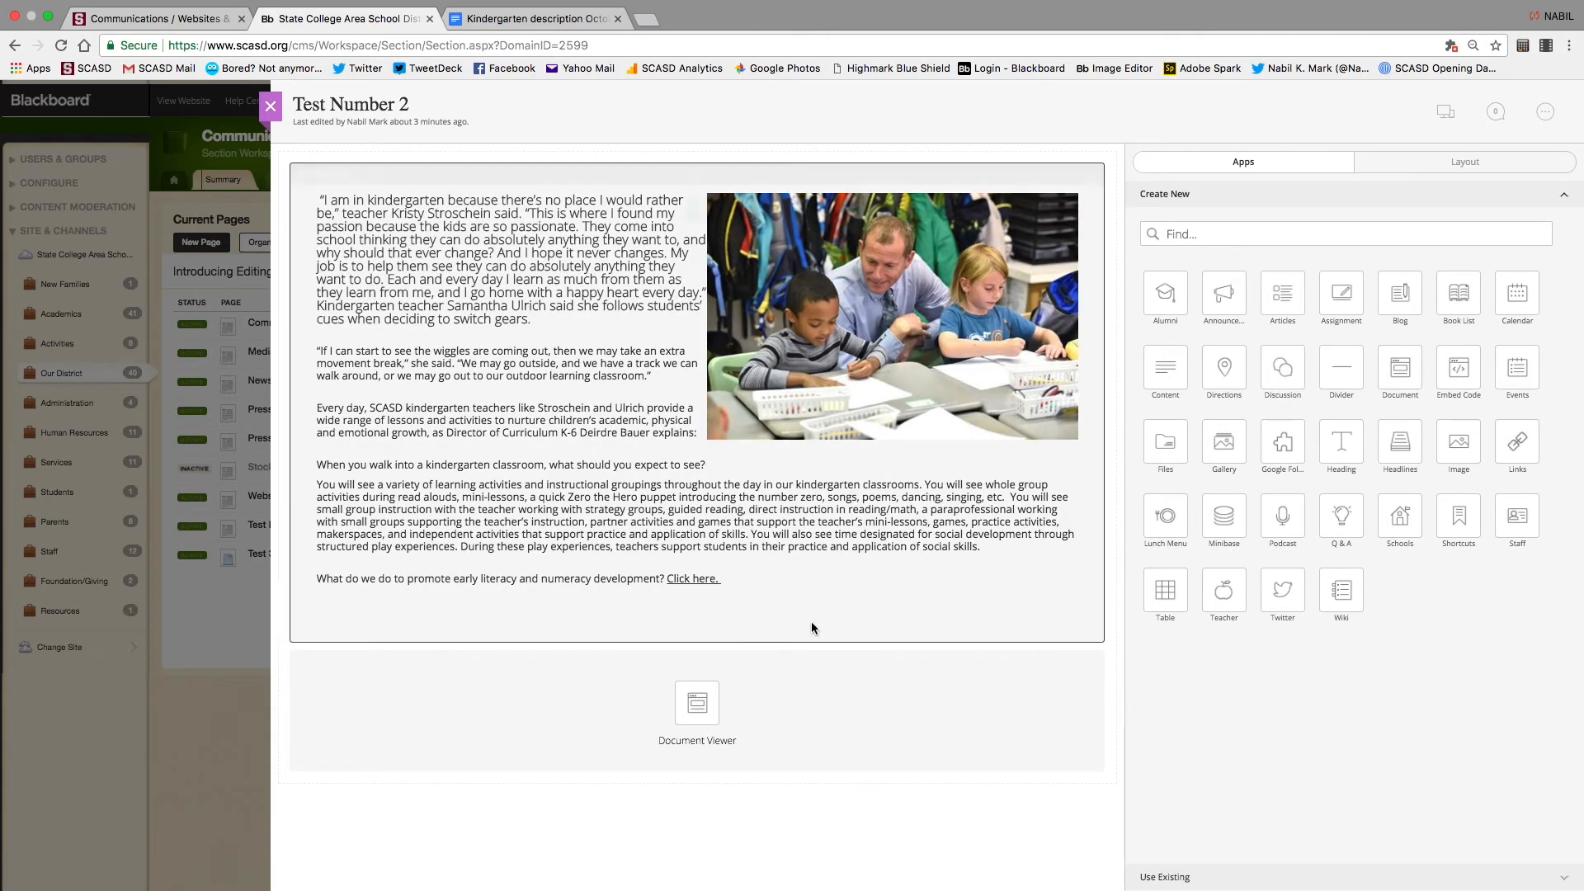
mouse_move(730, 695)
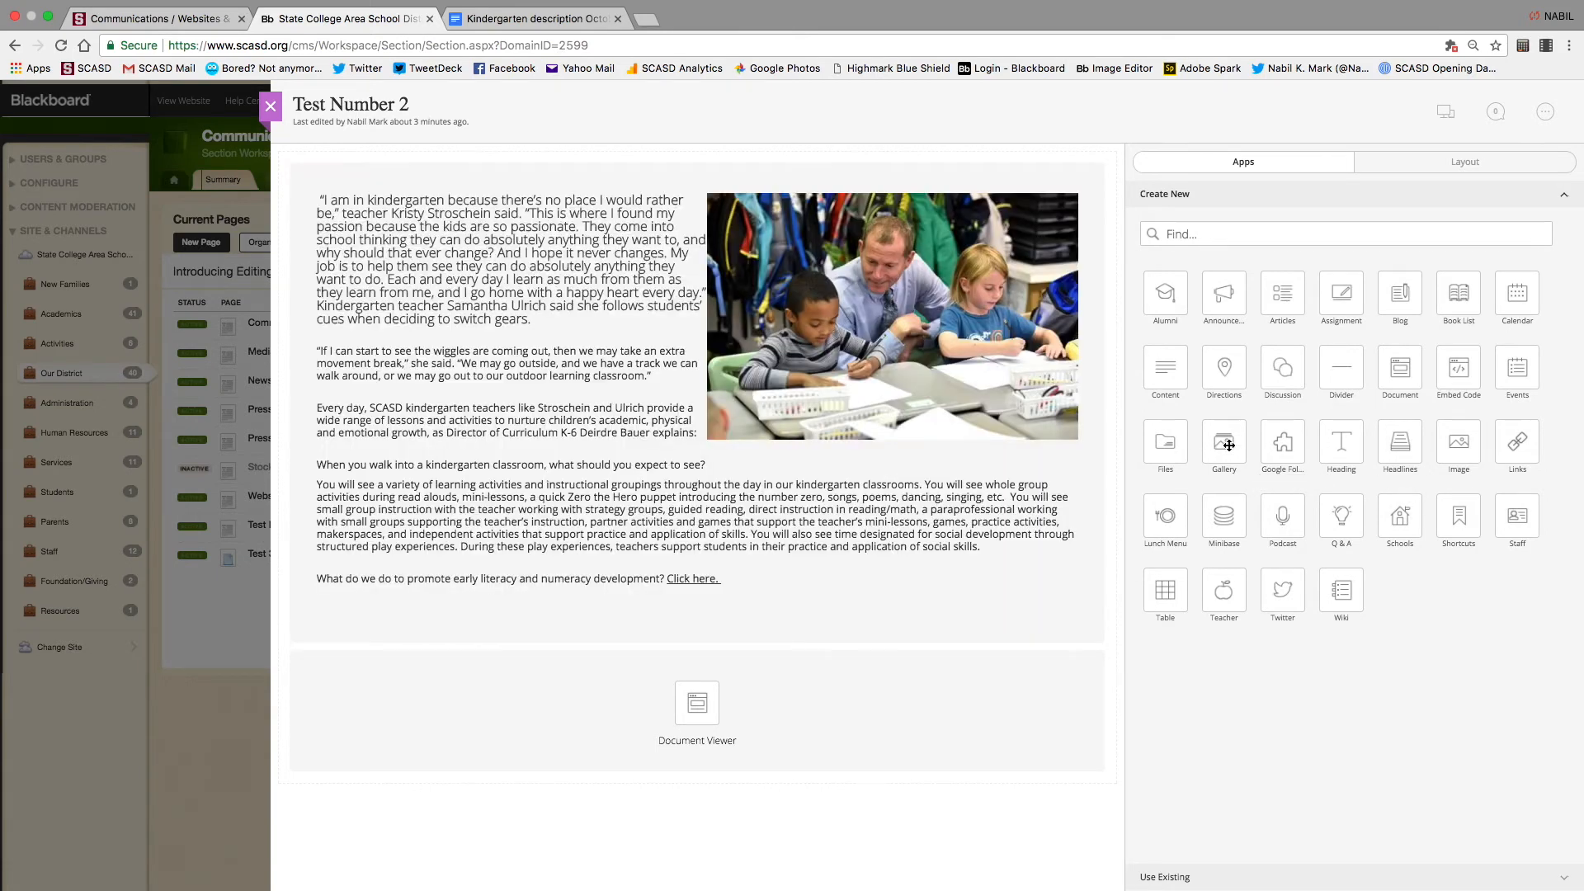
drag(1228, 445, 682, 693)
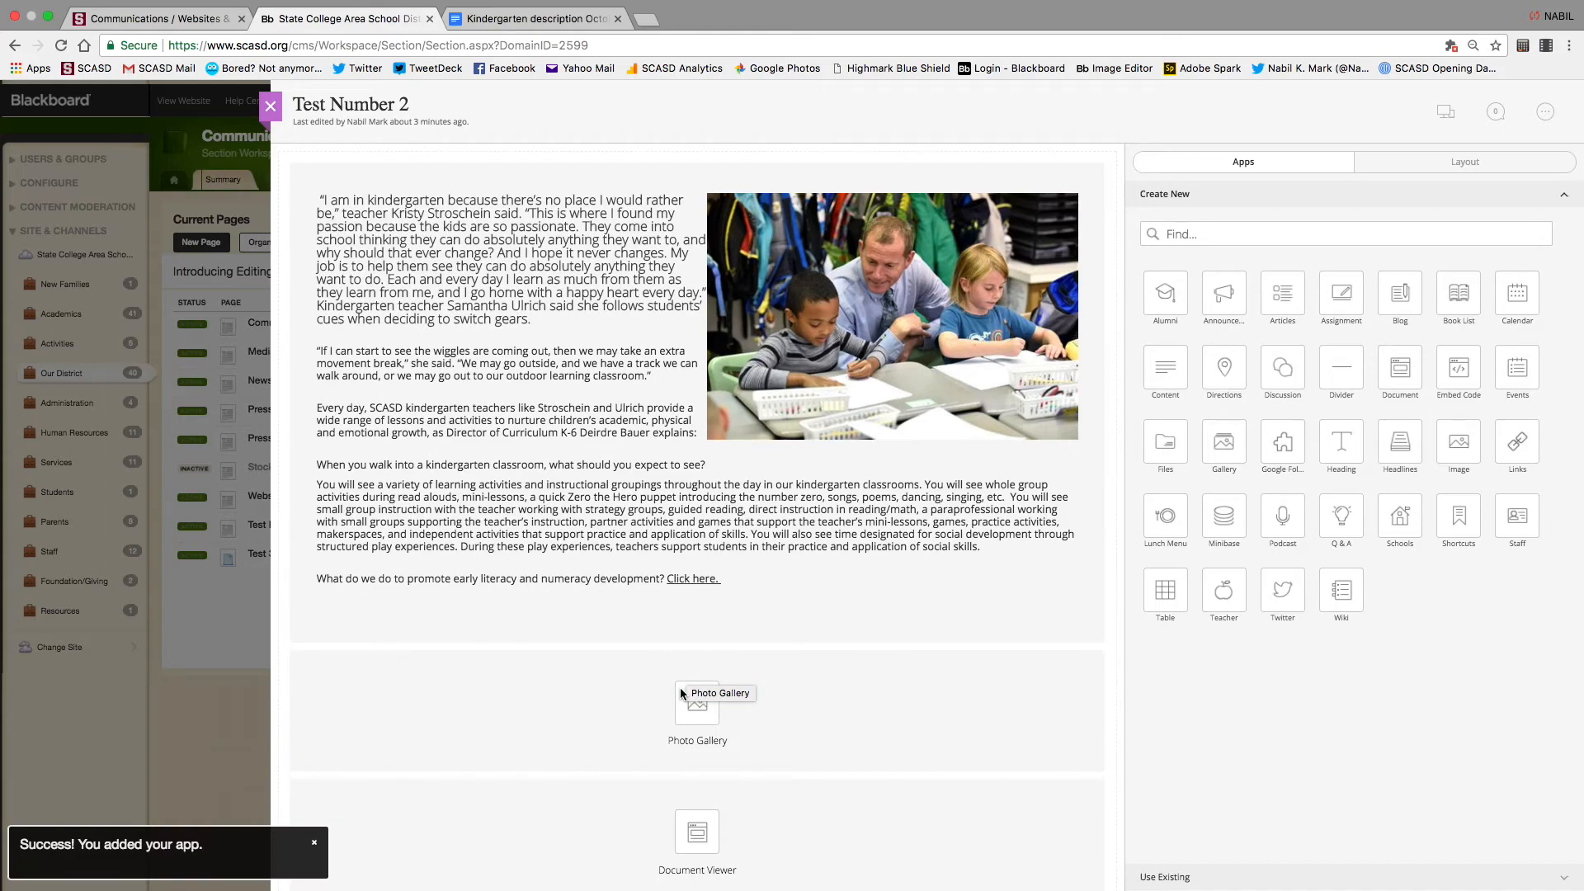
click(698, 696)
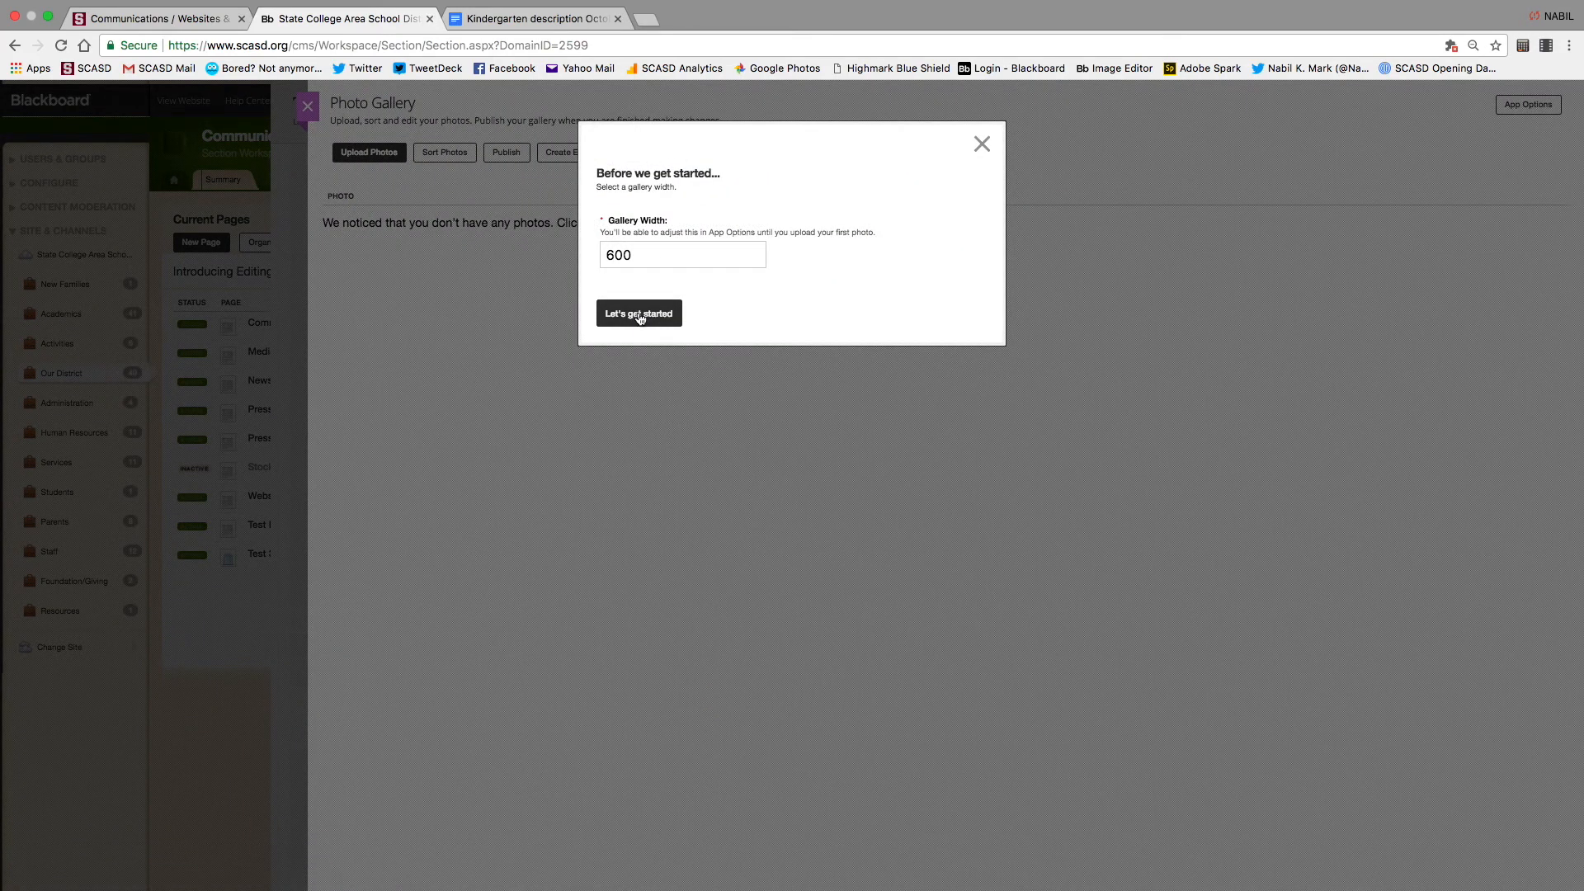
Accept the 600 gallery width and browse to the Blue Edited folder for photo upload
click(640, 315)
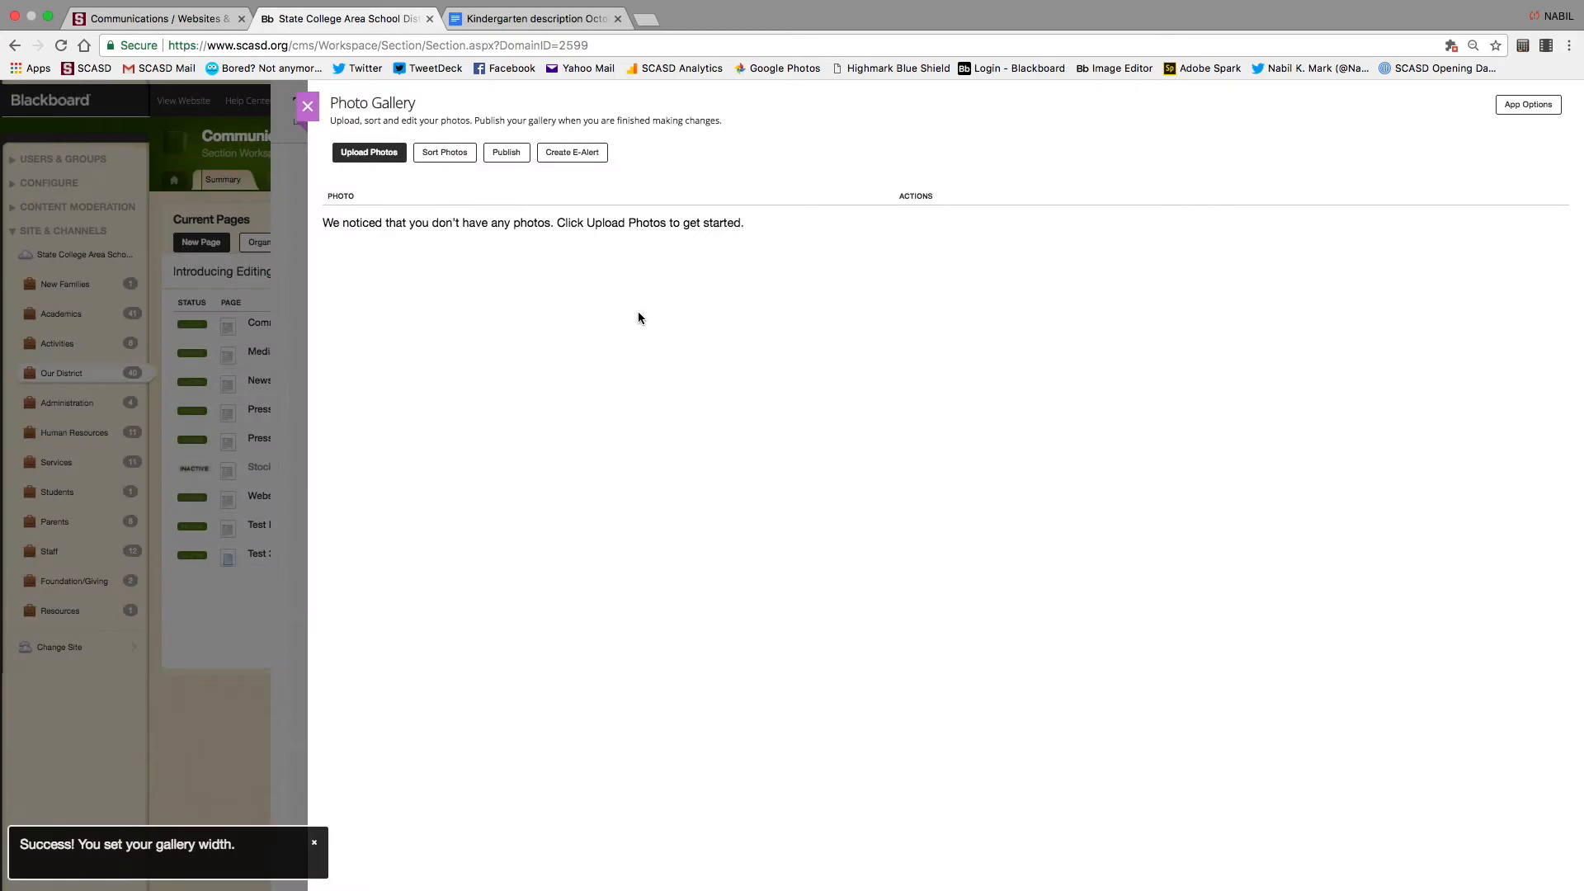
click(368, 162)
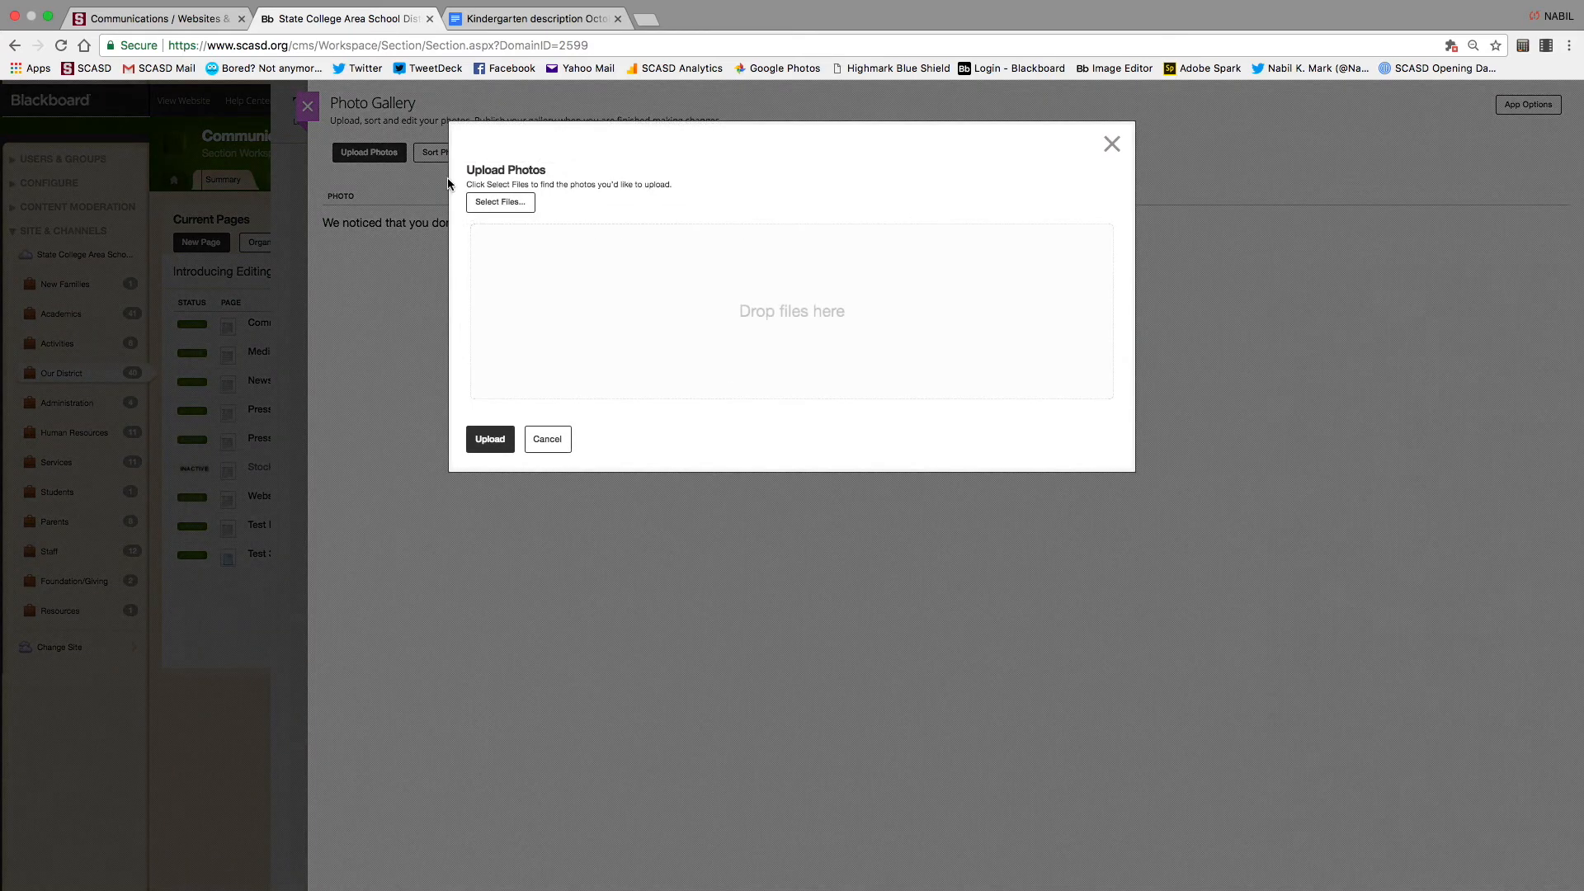
click(503, 202)
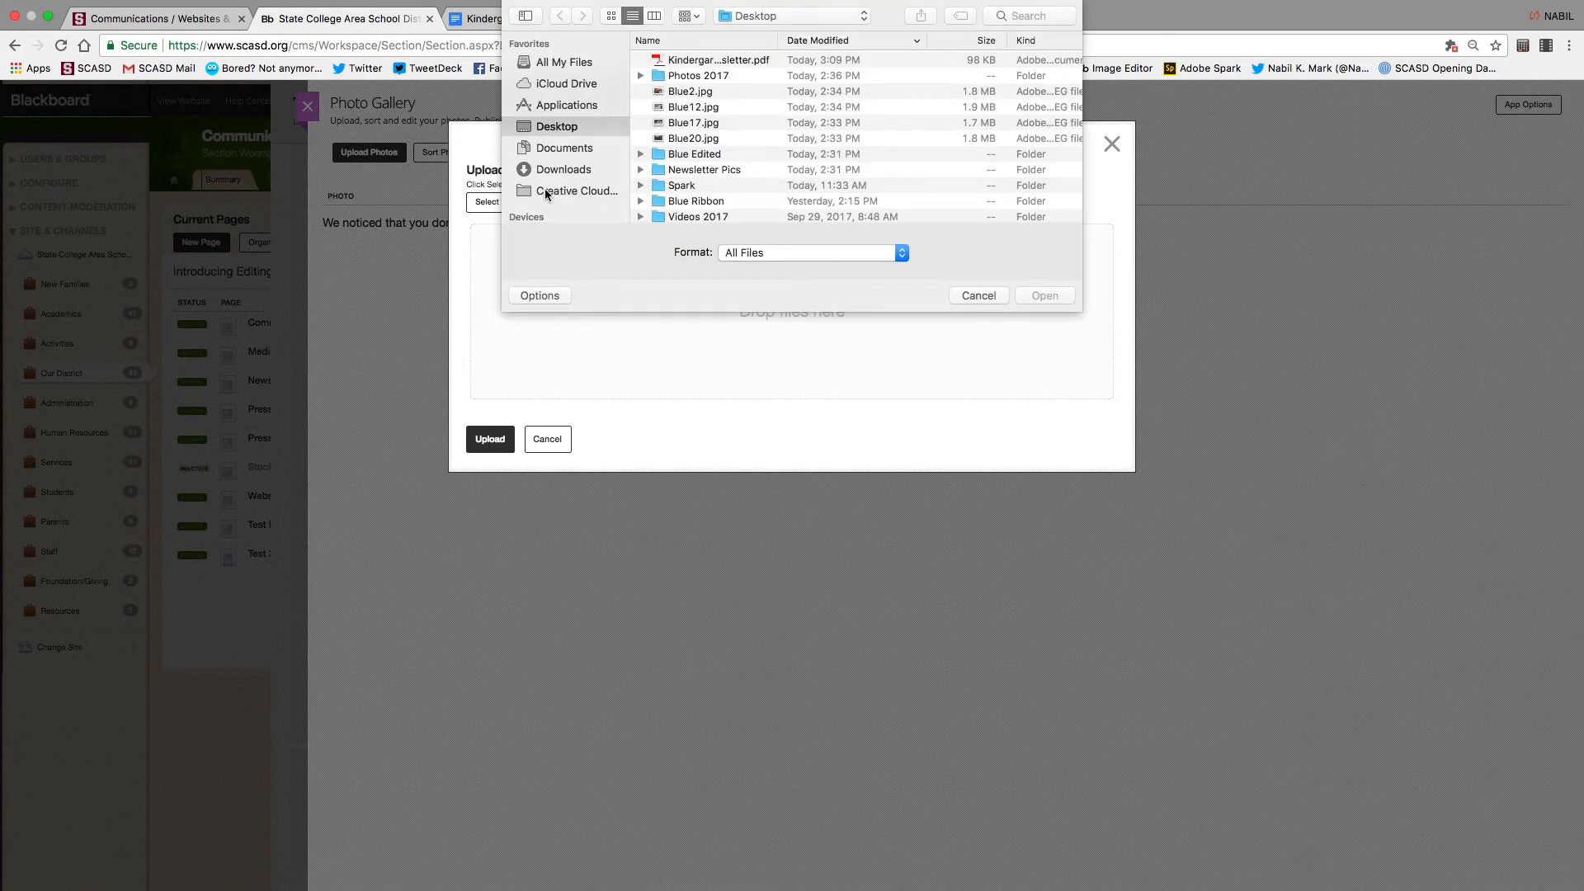
click(661, 155)
double_click(661, 154)
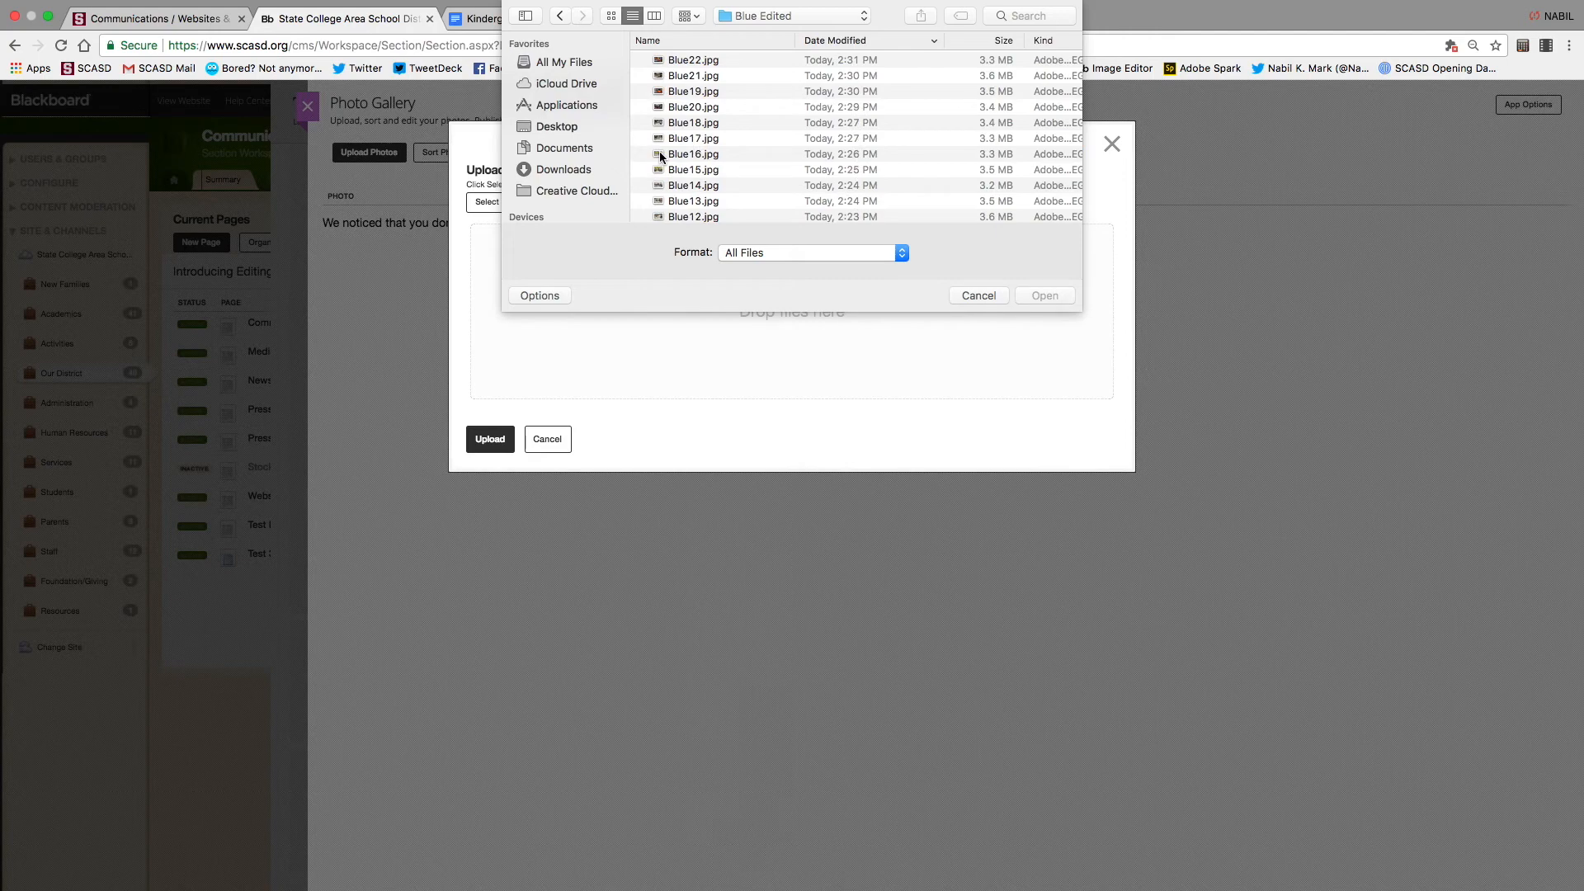
Select photos Blue13 through Blue22 and upload all ten to the gallery
click(707, 202)
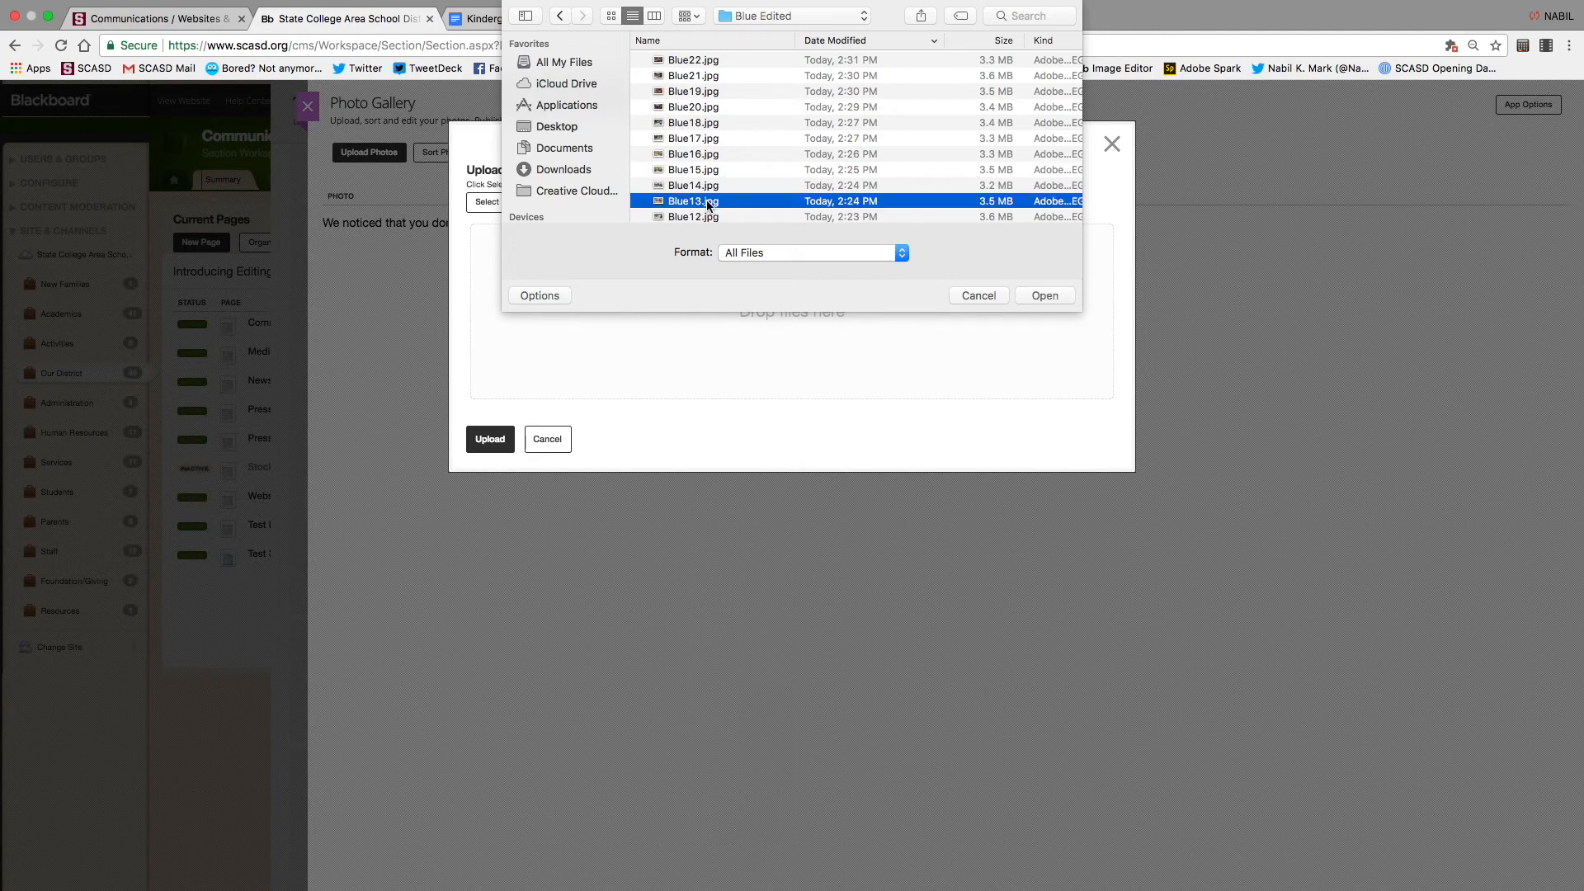
shift+click(703, 62)
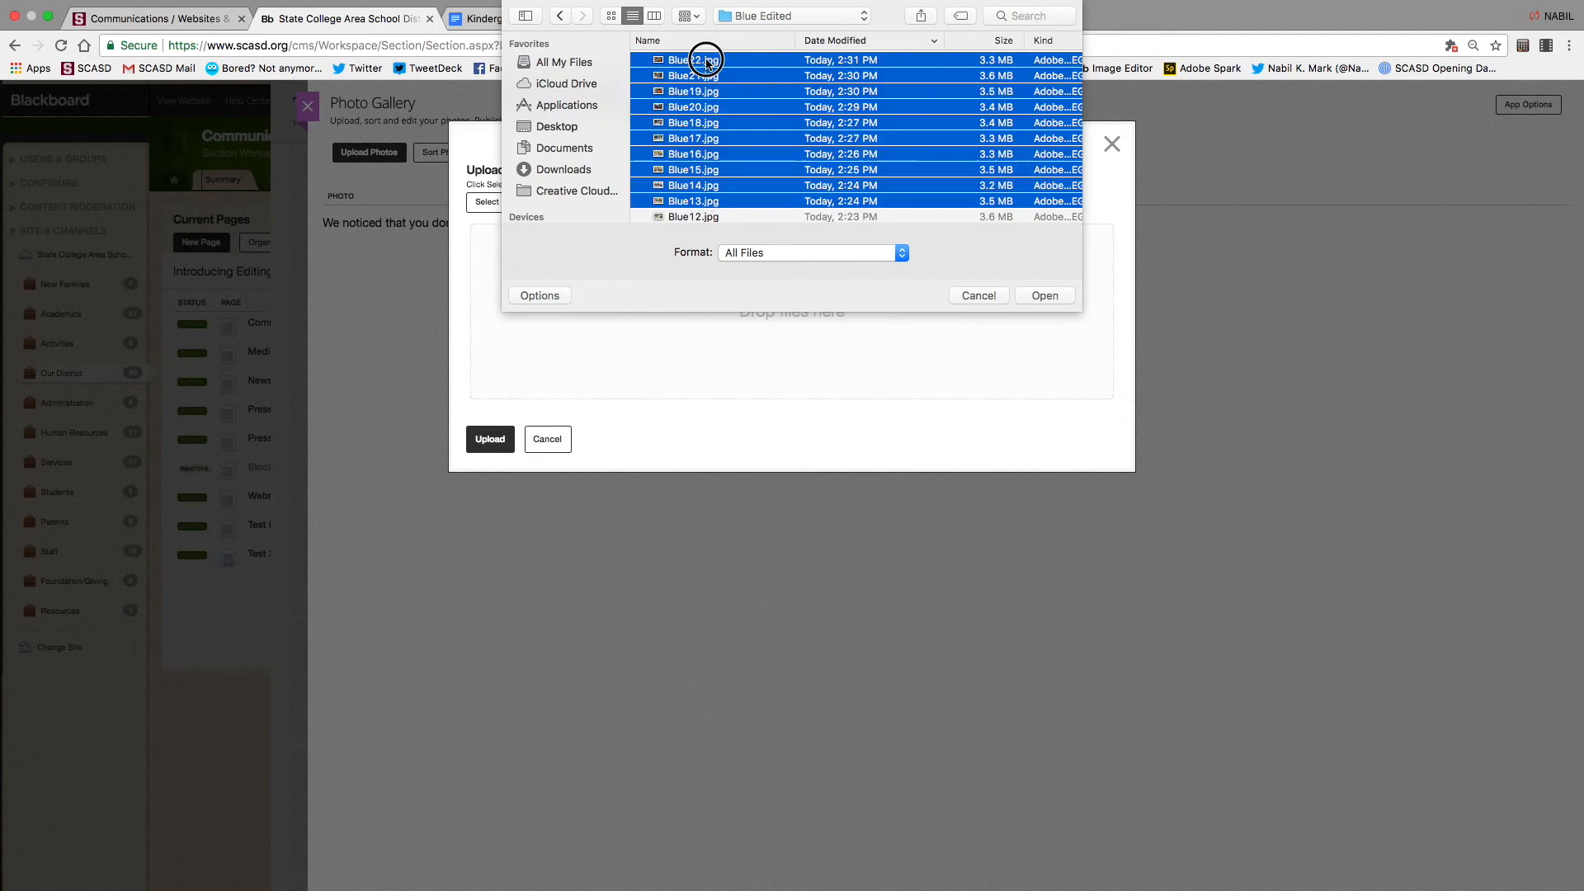
click(1049, 294)
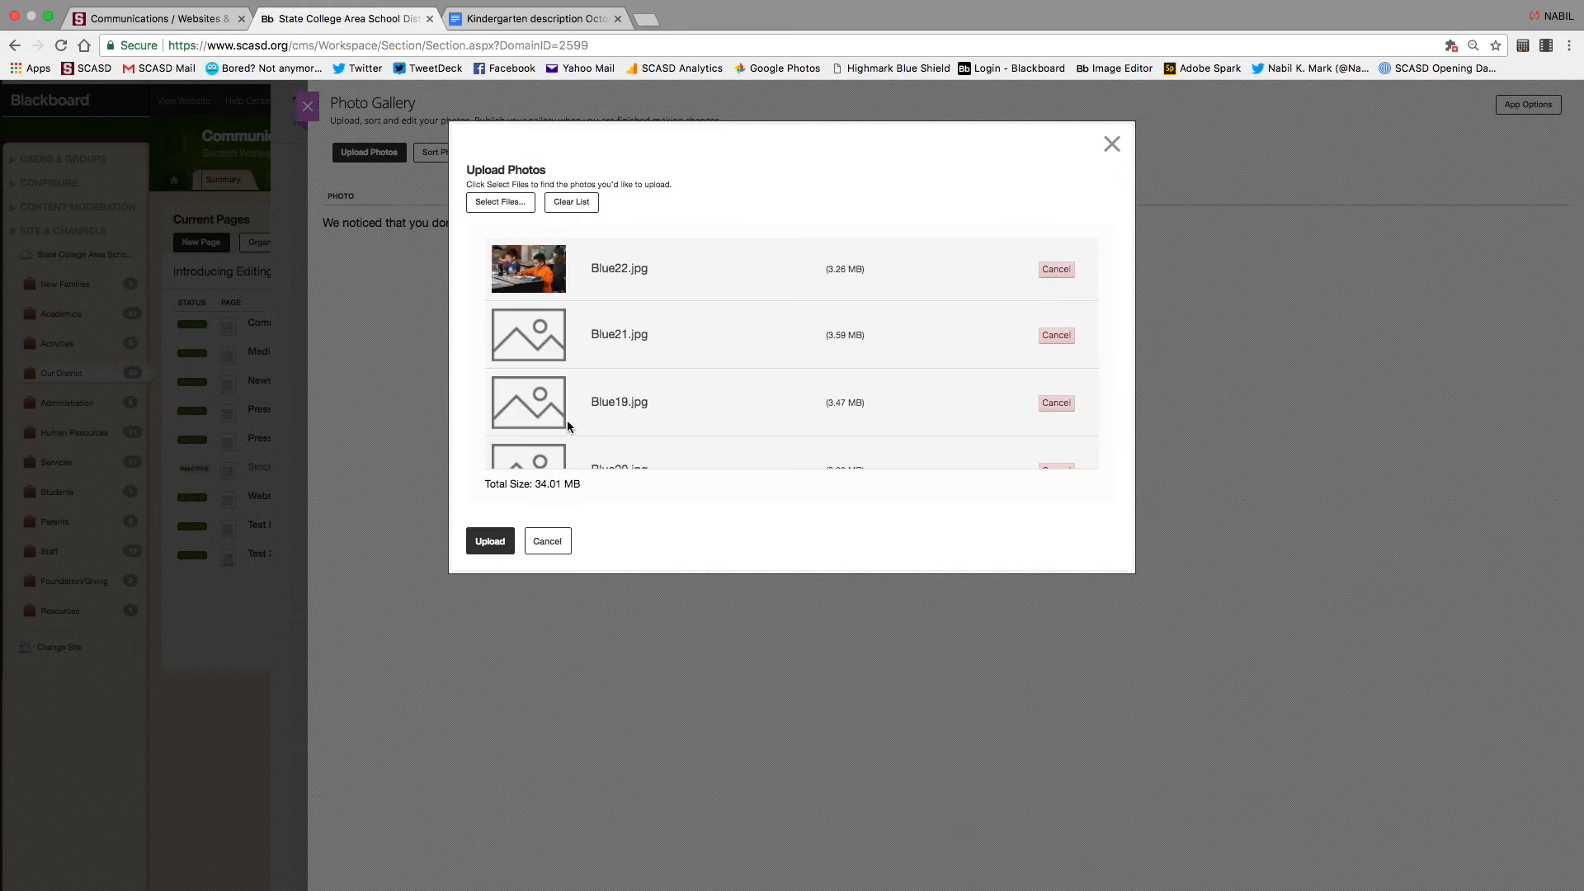
click(489, 543)
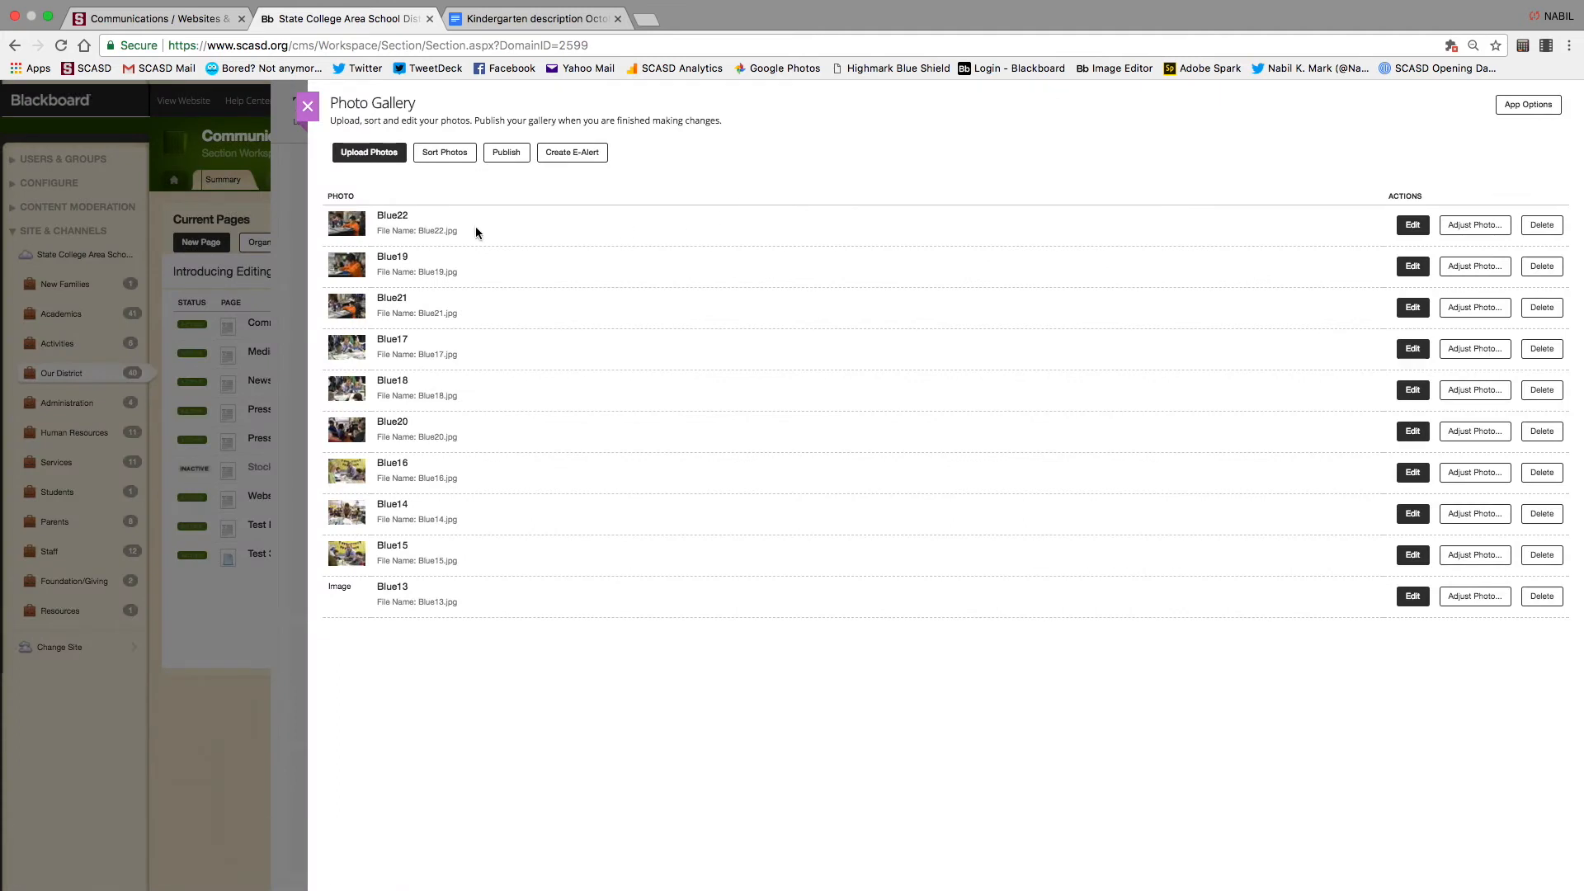
Try reordering the gallery photos, then discard that attempt
click(453, 159)
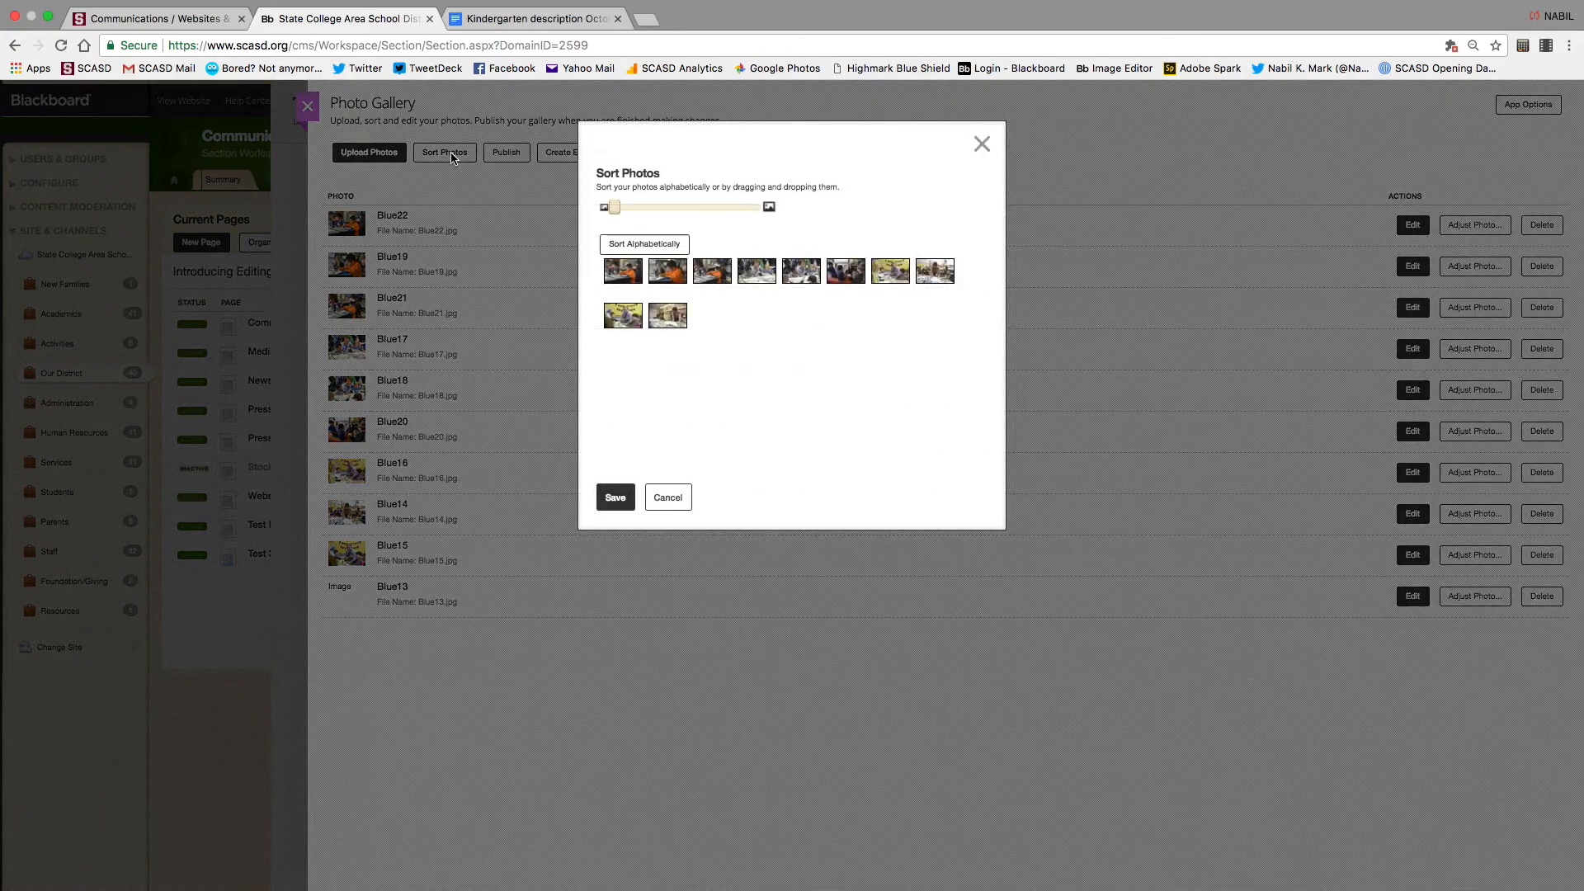
drag(673, 277, 738, 315)
click(666, 498)
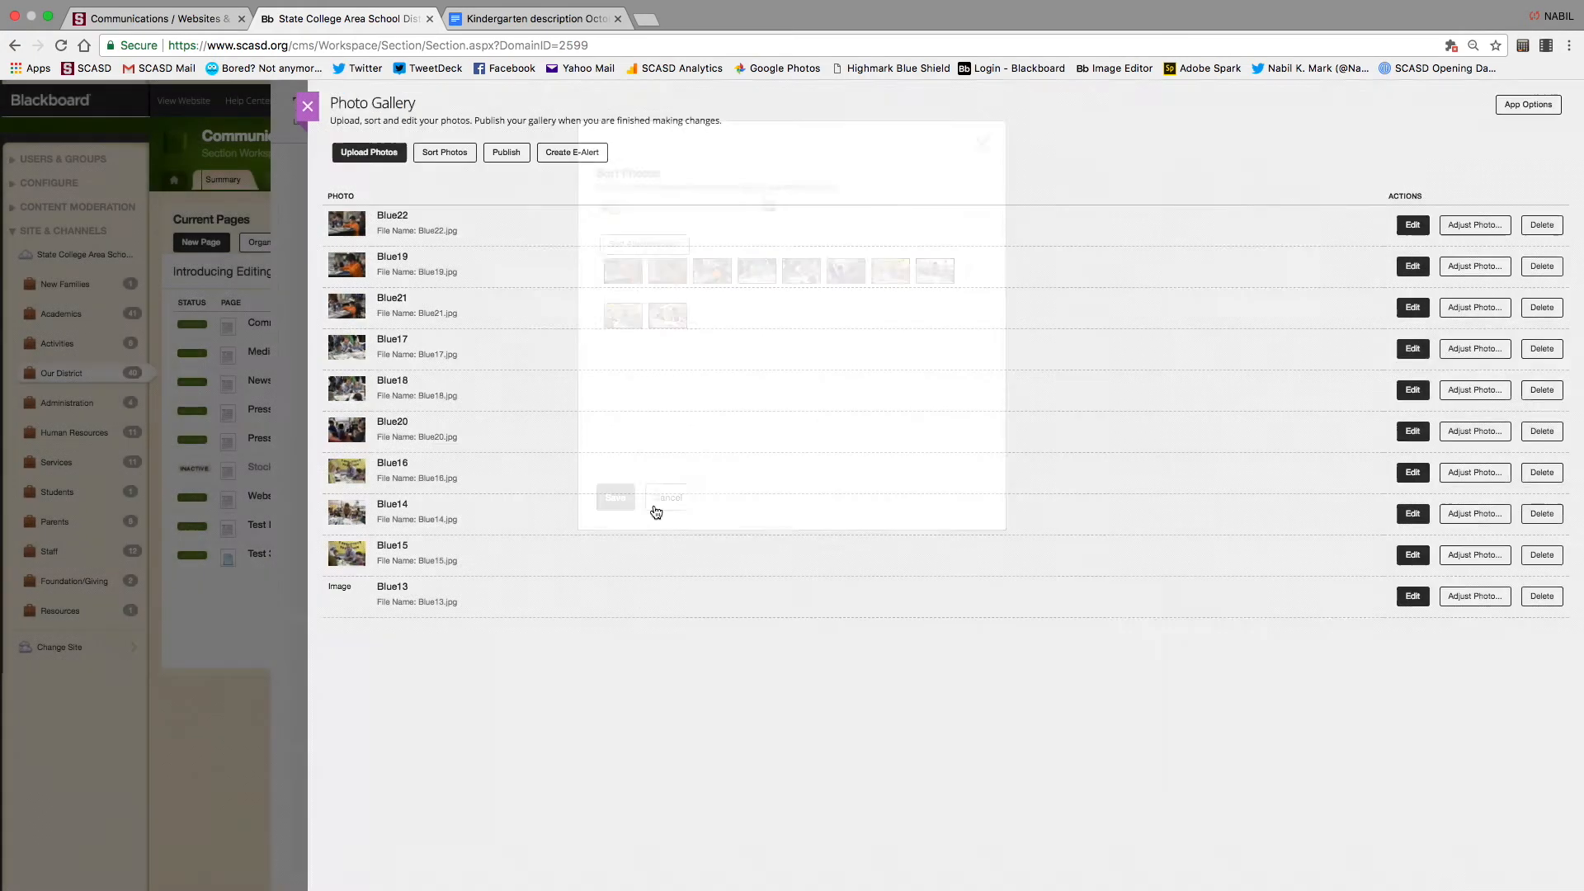
Enlarge thumbnails and arrange photos as Blue18, Blue19, Blue14, save, and open Blue18's details
click(453, 155)
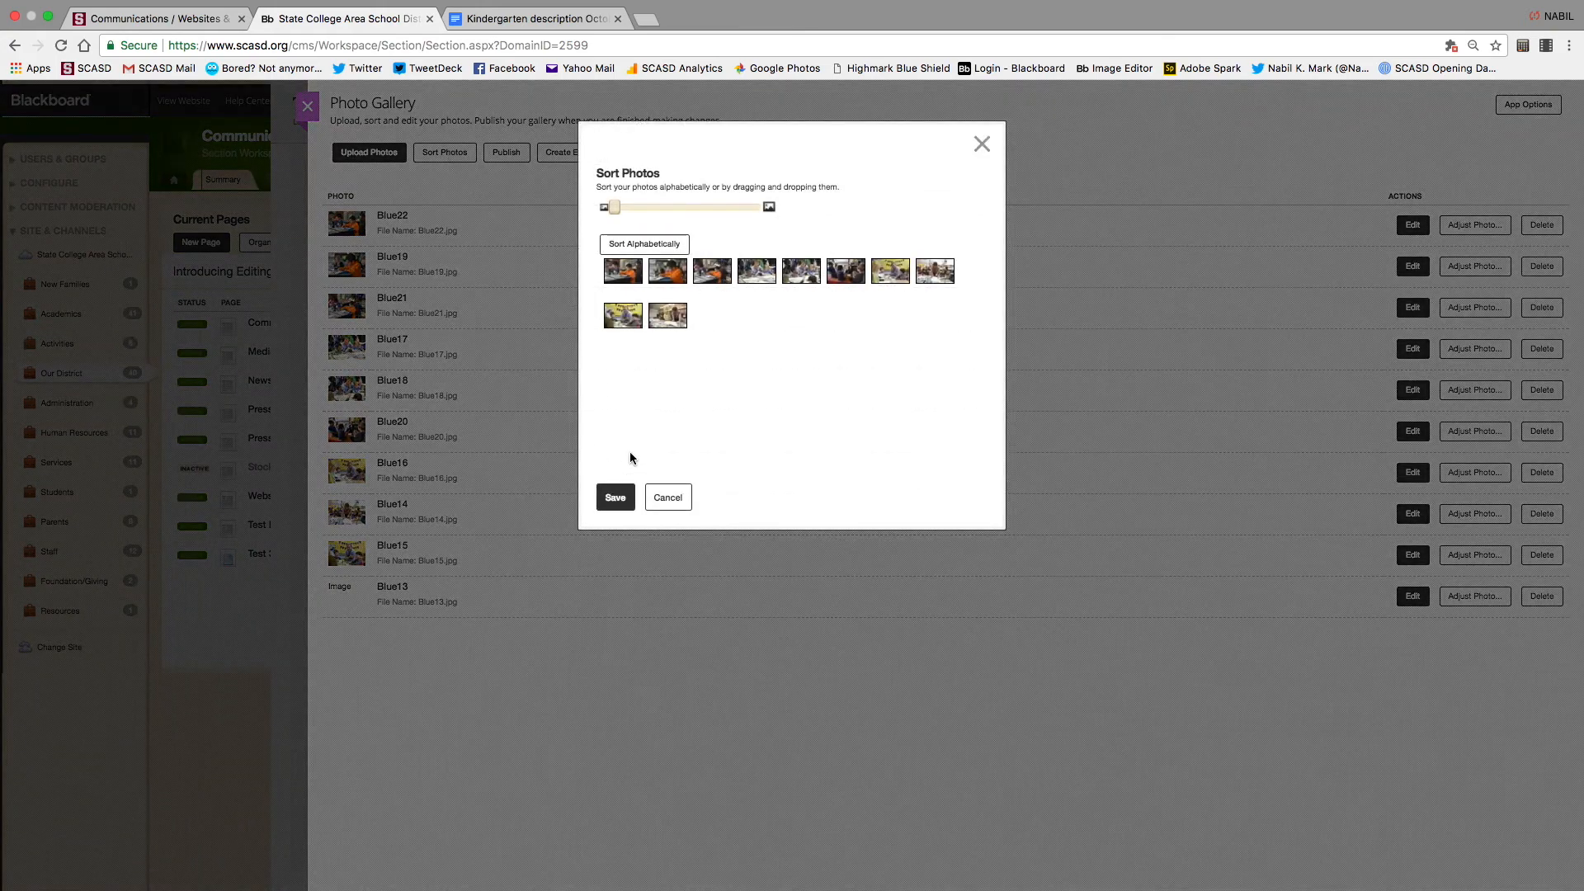
drag(635, 277, 667, 314)
drag(615, 208, 652, 206)
drag(788, 356, 729, 326)
drag(651, 206, 691, 206)
drag(767, 294, 633, 306)
click(615, 498)
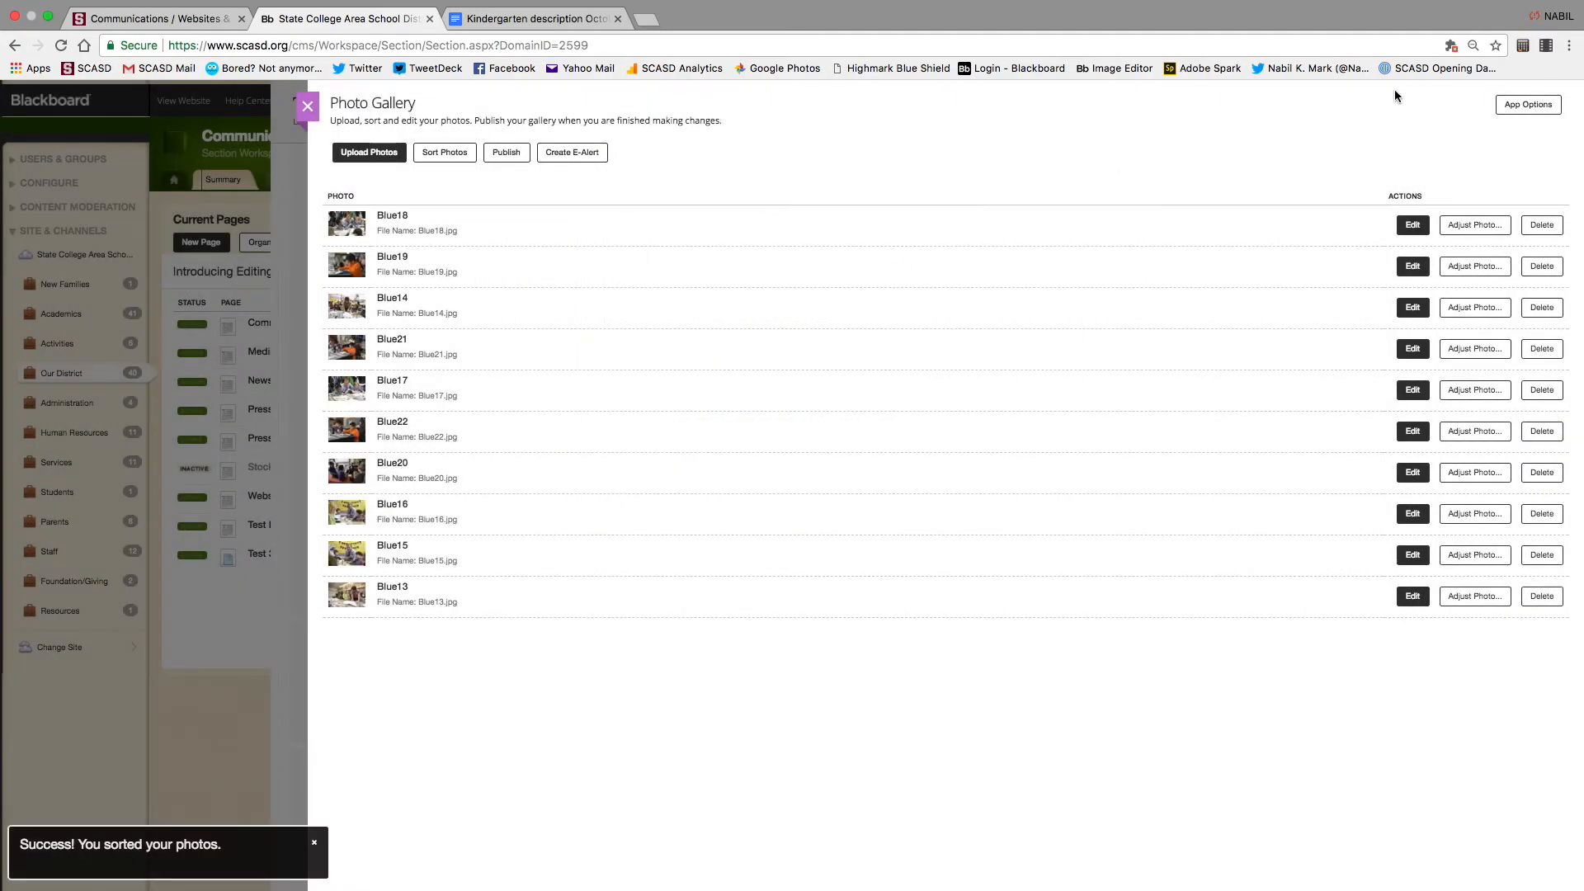
click(1412, 226)
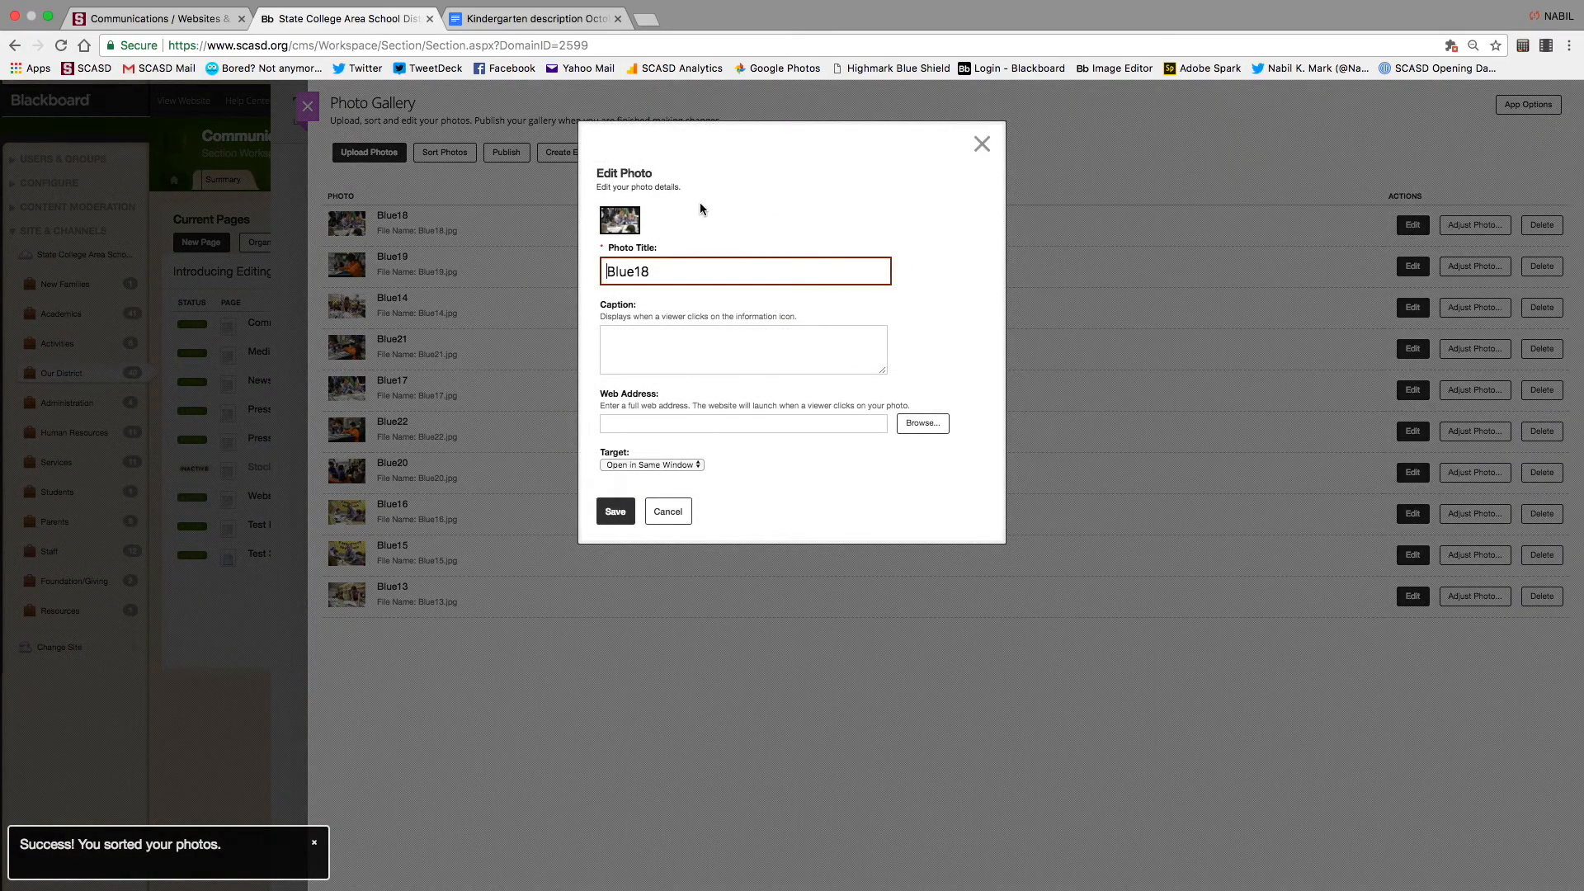
Replace the Blue18 photo title with 'Lemont Elementary', save it, and start publishing the gallery
drag(656, 271, 532, 268)
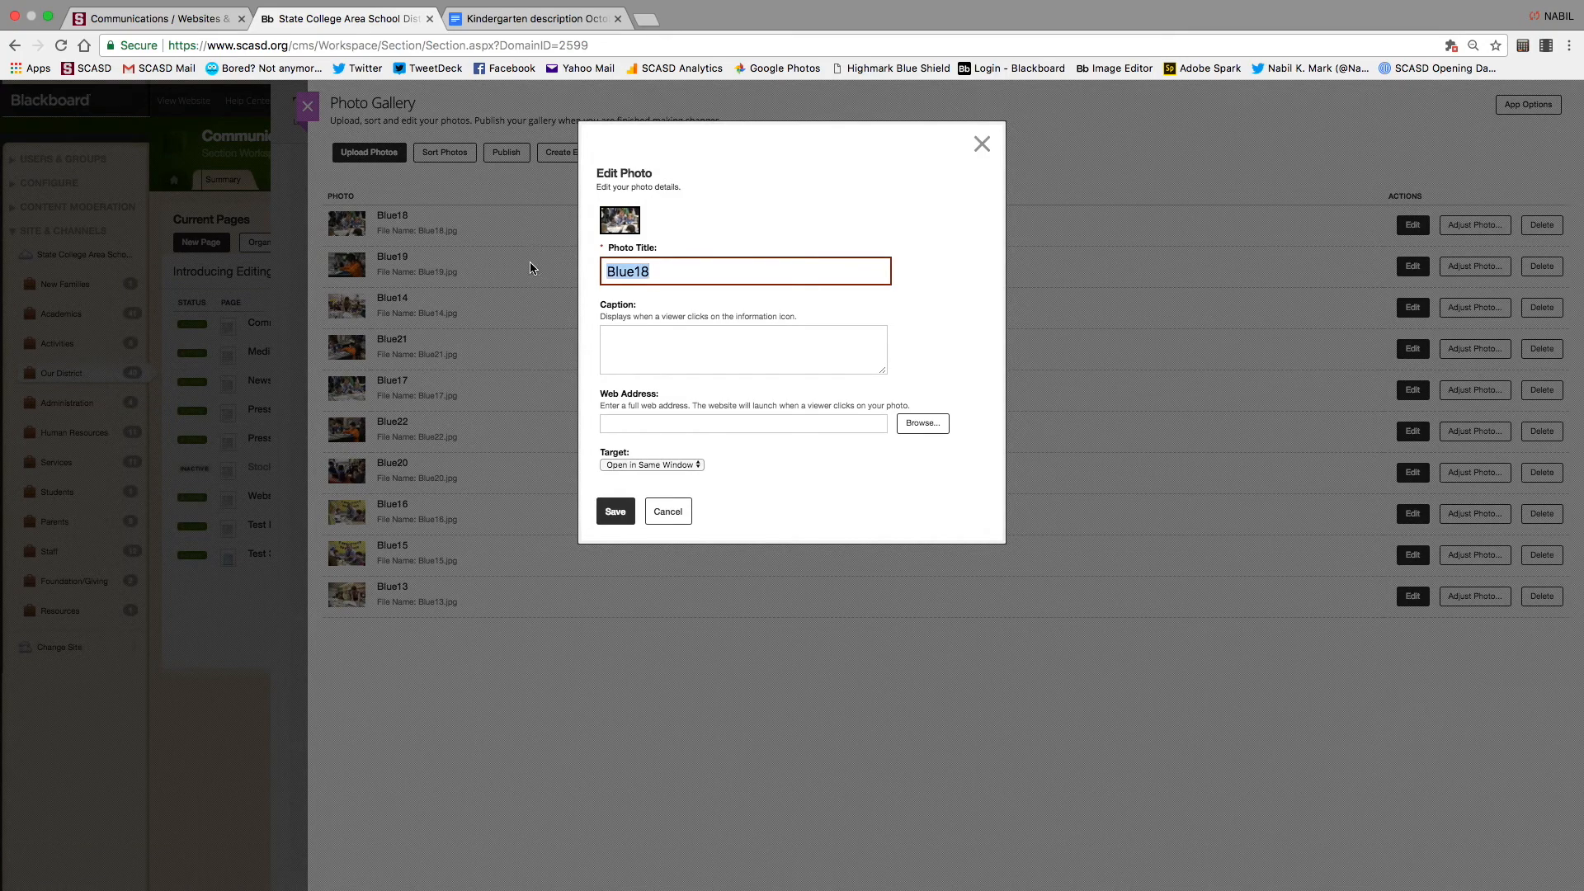
text(Lemont Elementary)
click(682, 366)
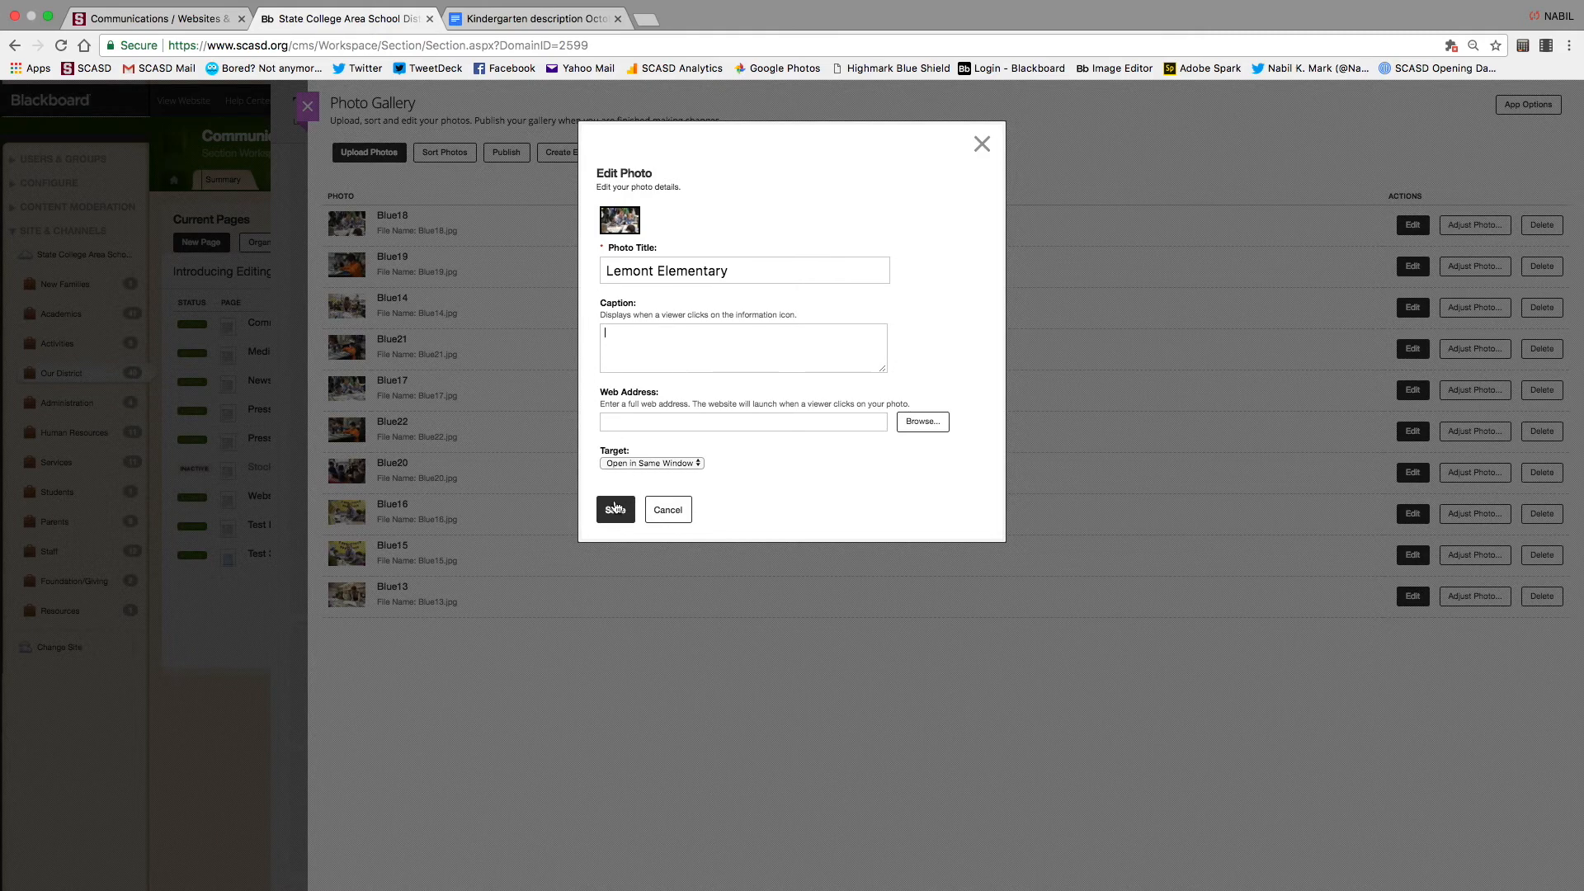
click(615, 509)
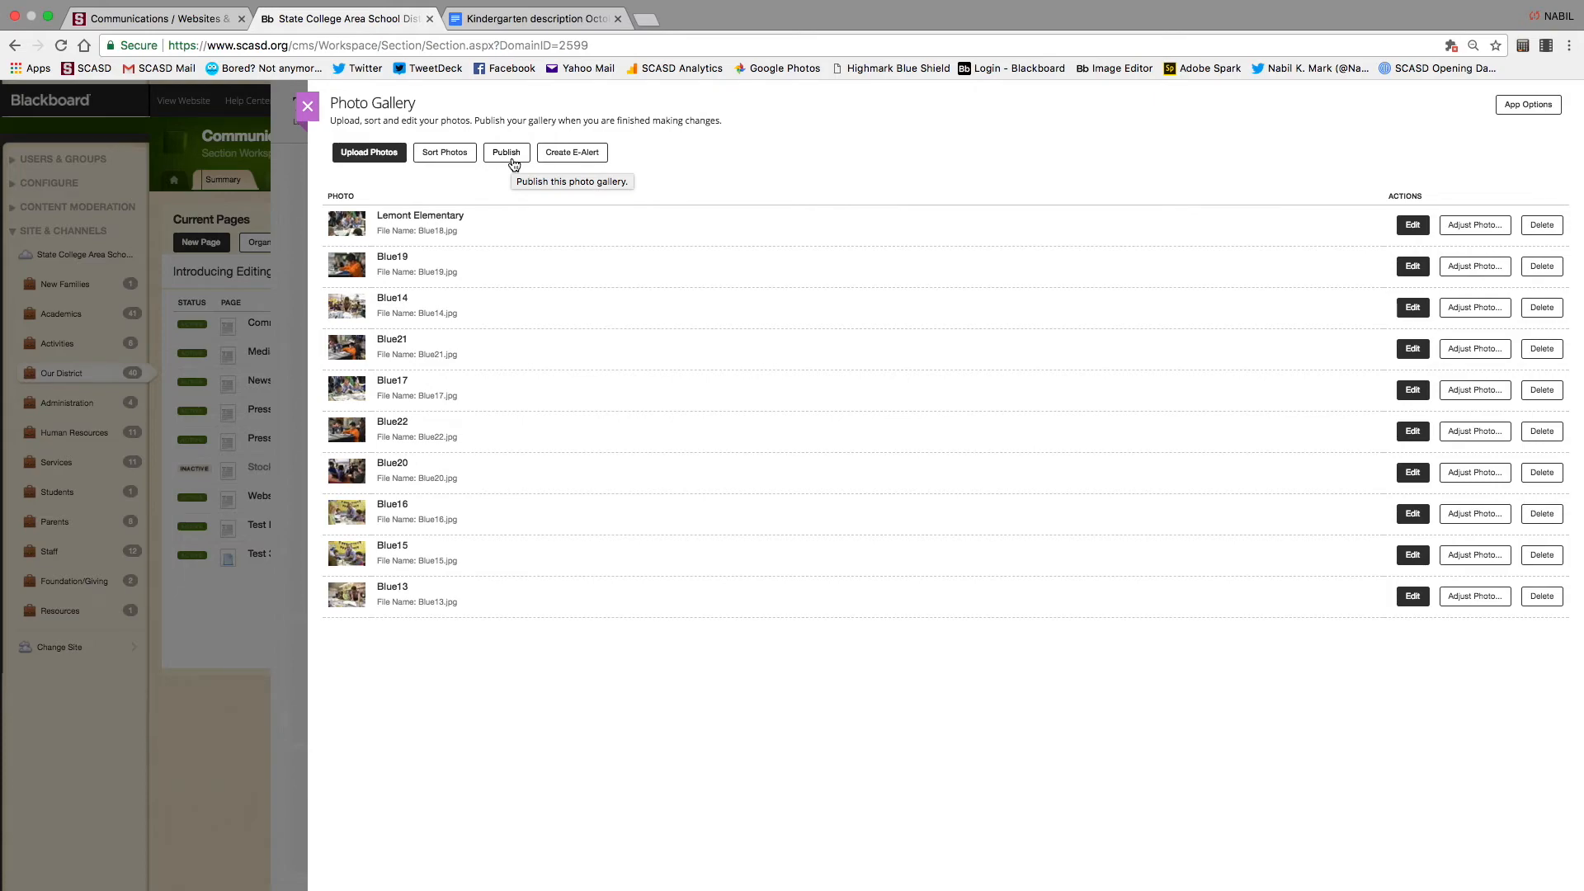
click(512, 156)
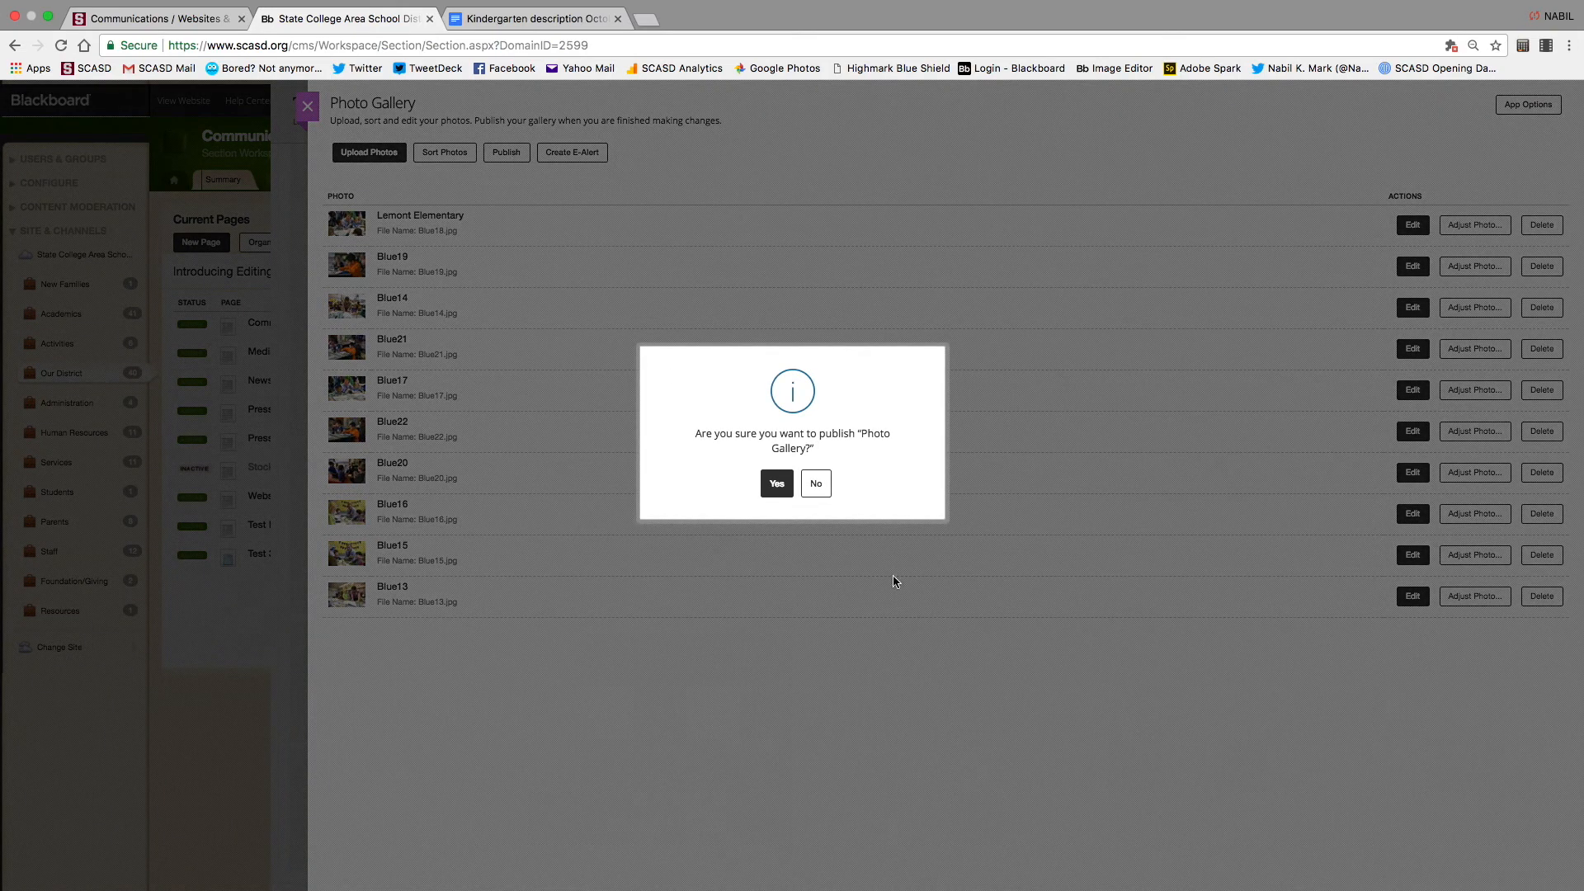
Confirm publishing the gallery and close the gallery manager to return to Test Number 2
click(776, 487)
click(308, 110)
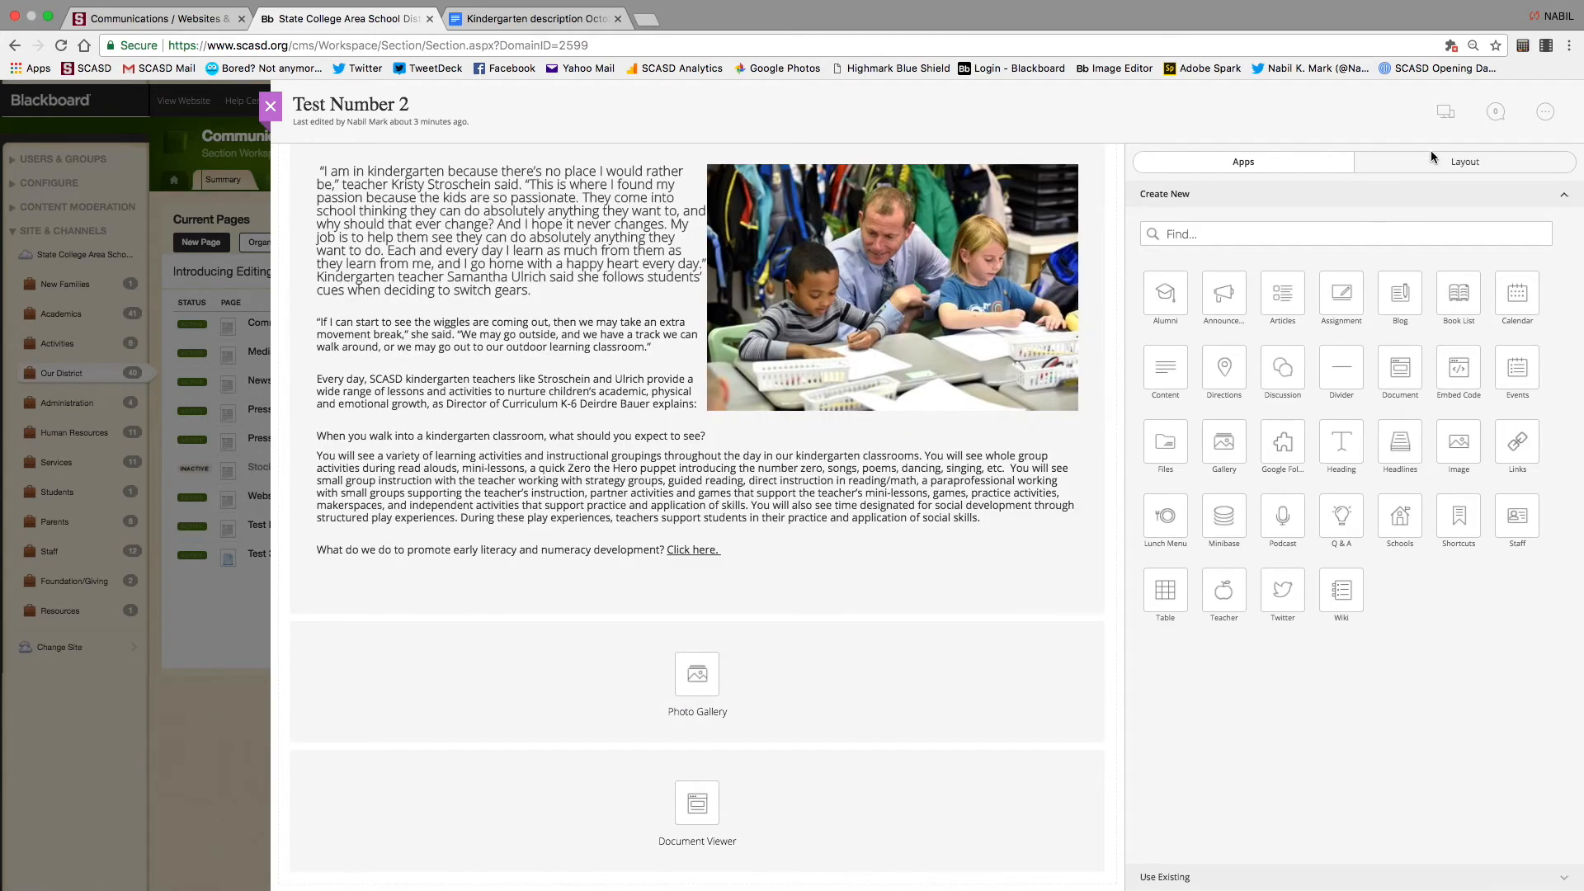
click(1447, 121)
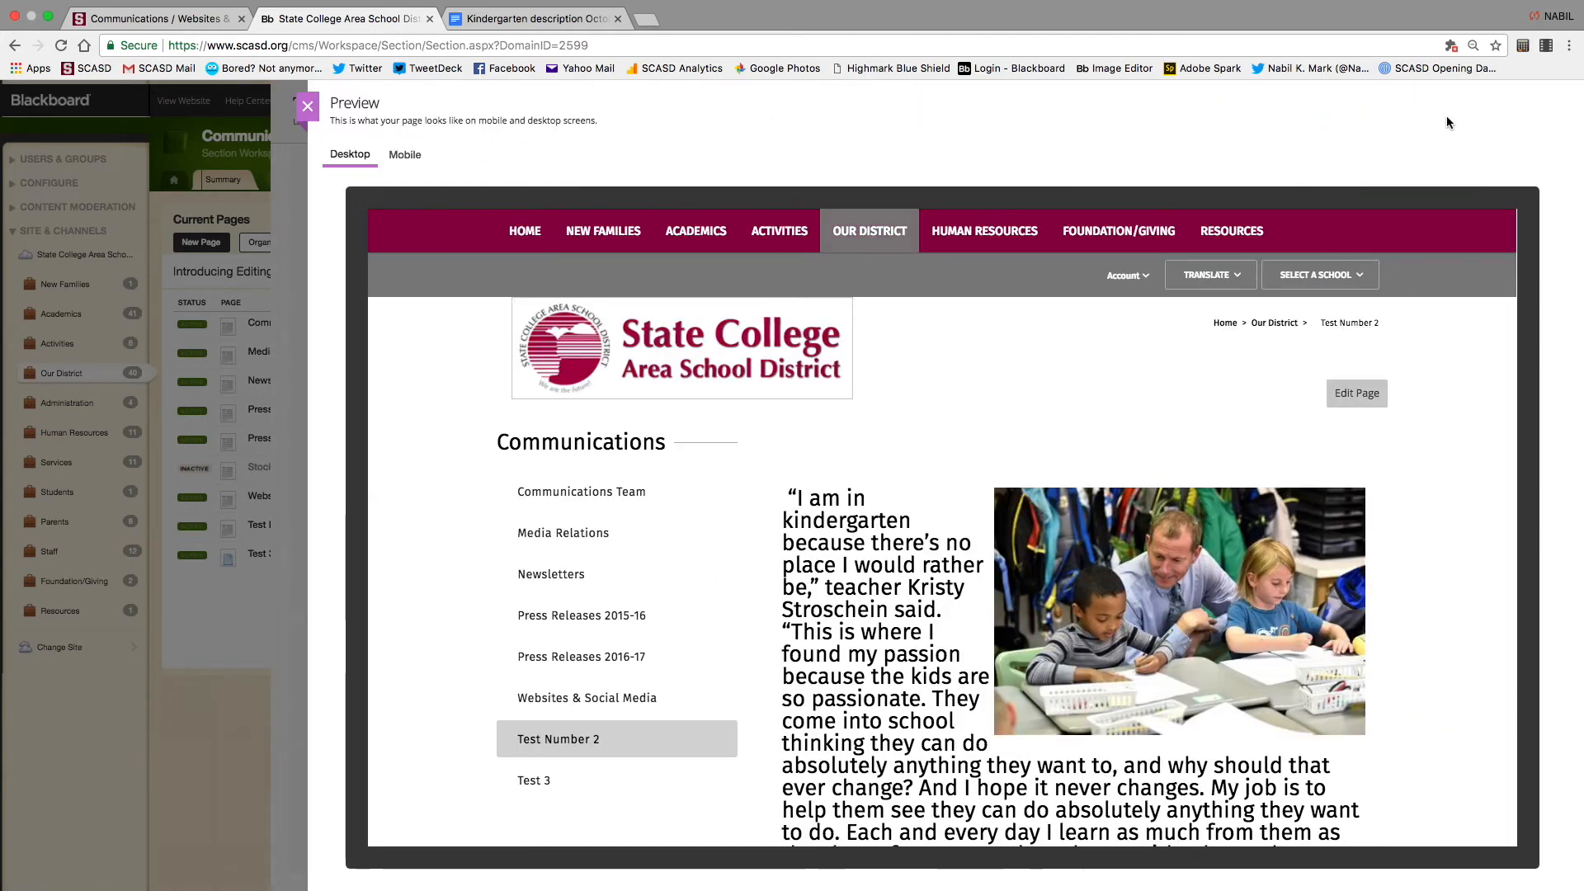
scroll(937, 563, down, 15)
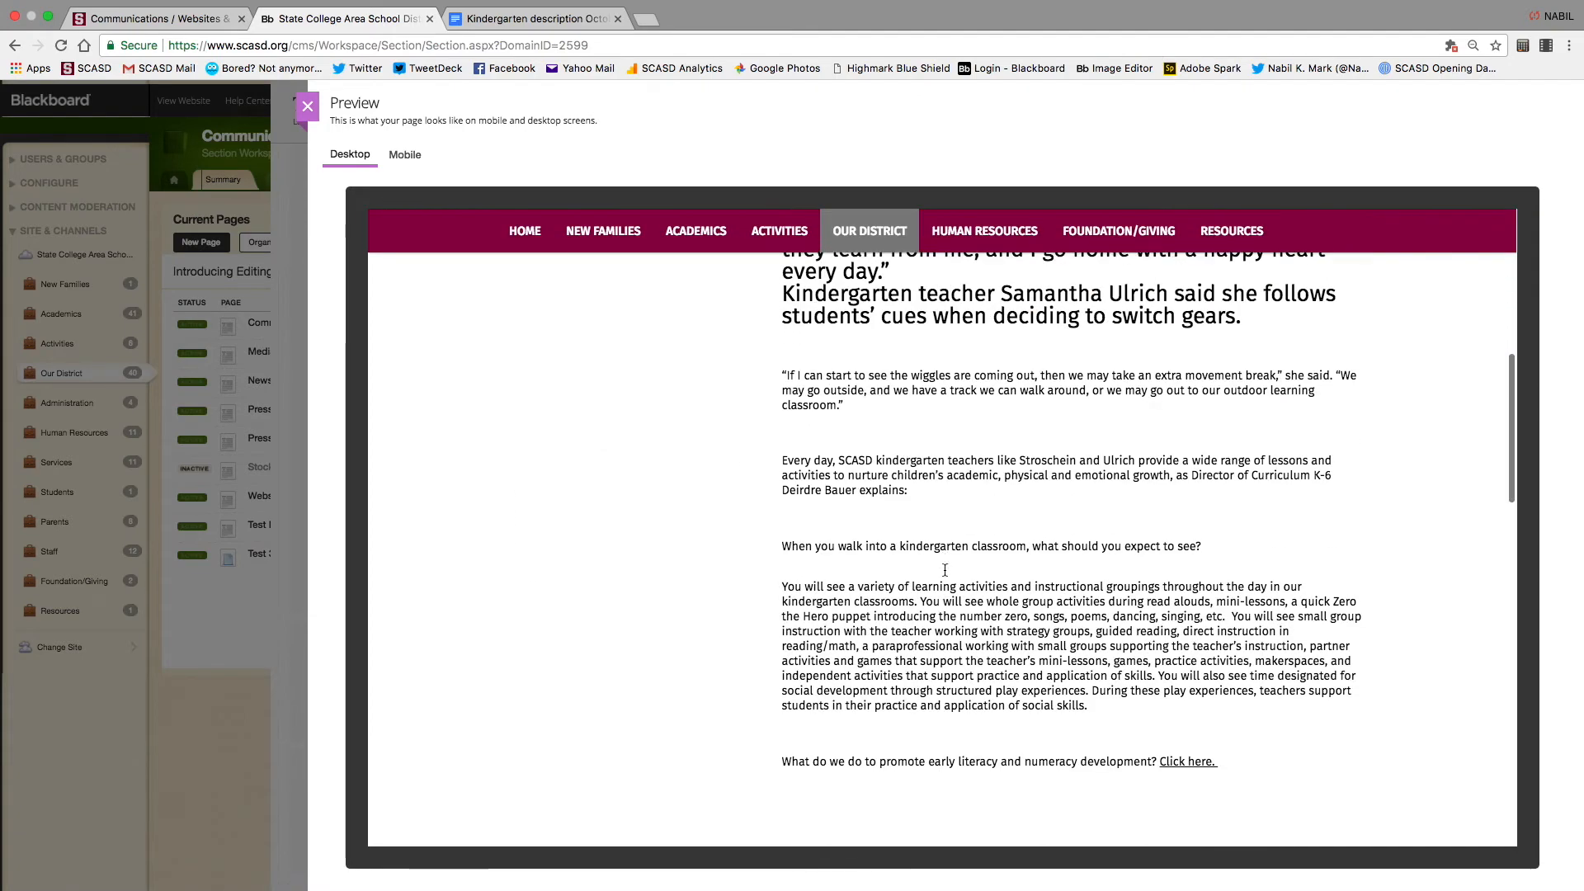
scroll(946, 571, up, 1)
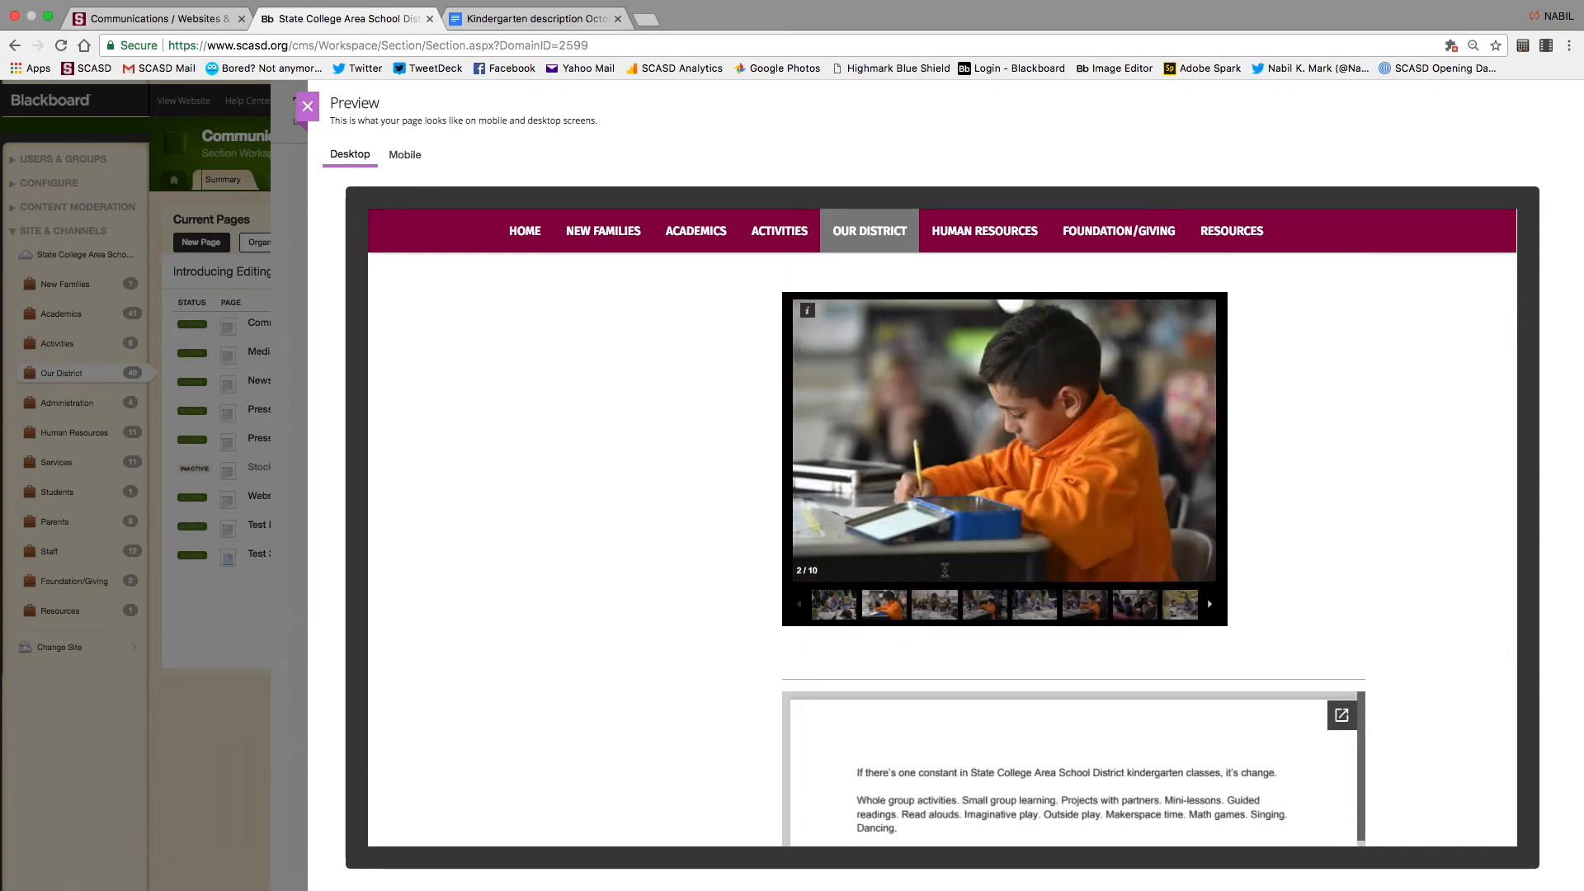
scroll(1334, 534, down, 3)
scroll(1333, 533, up, 11)
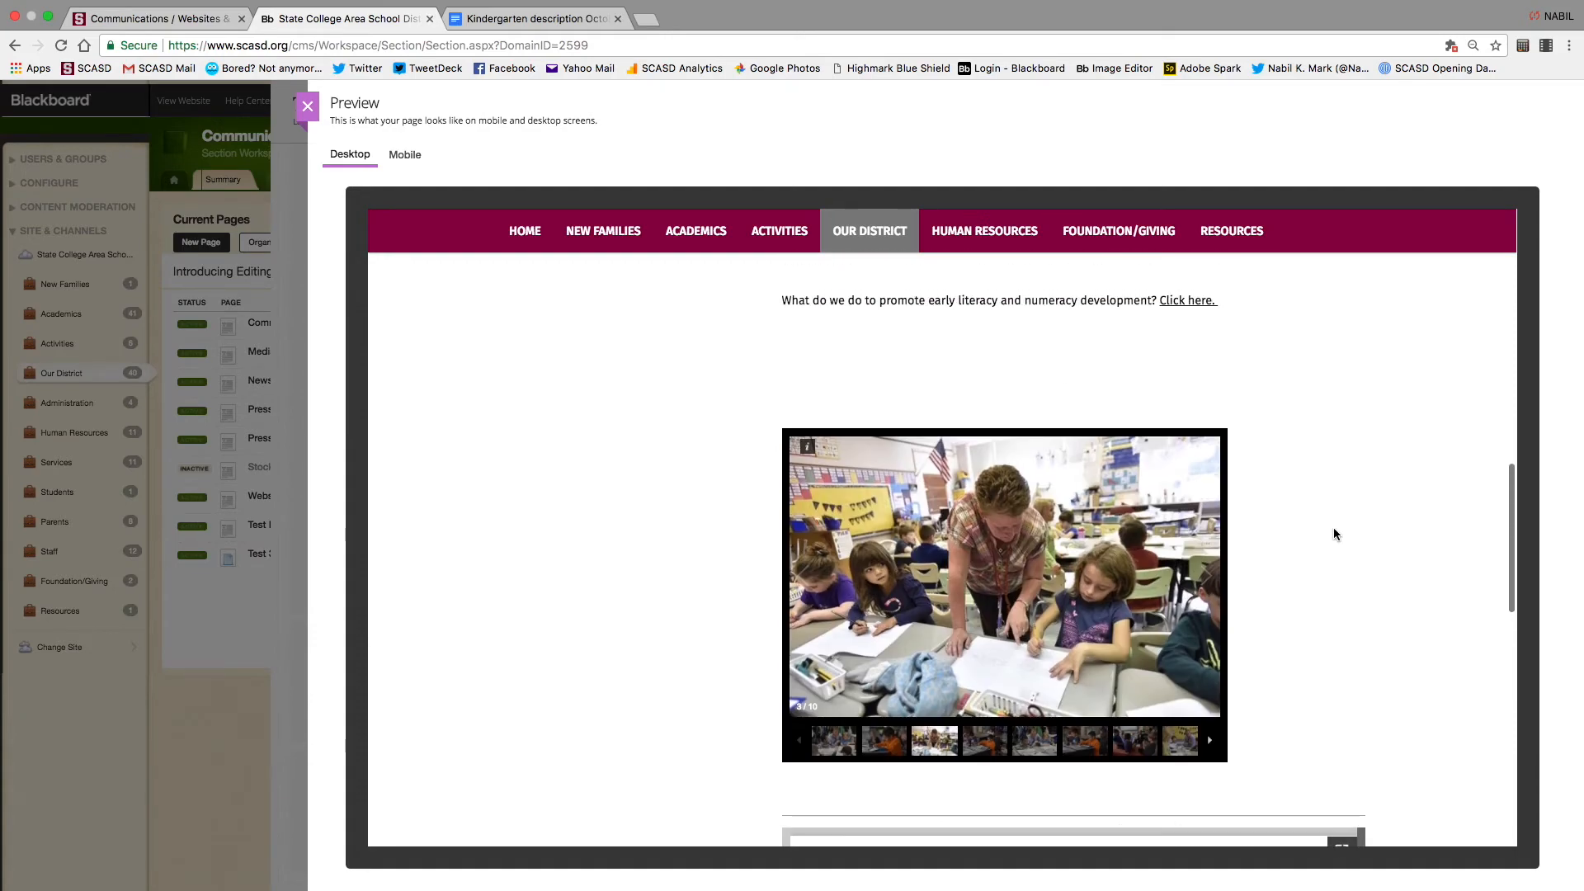
scroll(1333, 533, up, 3)
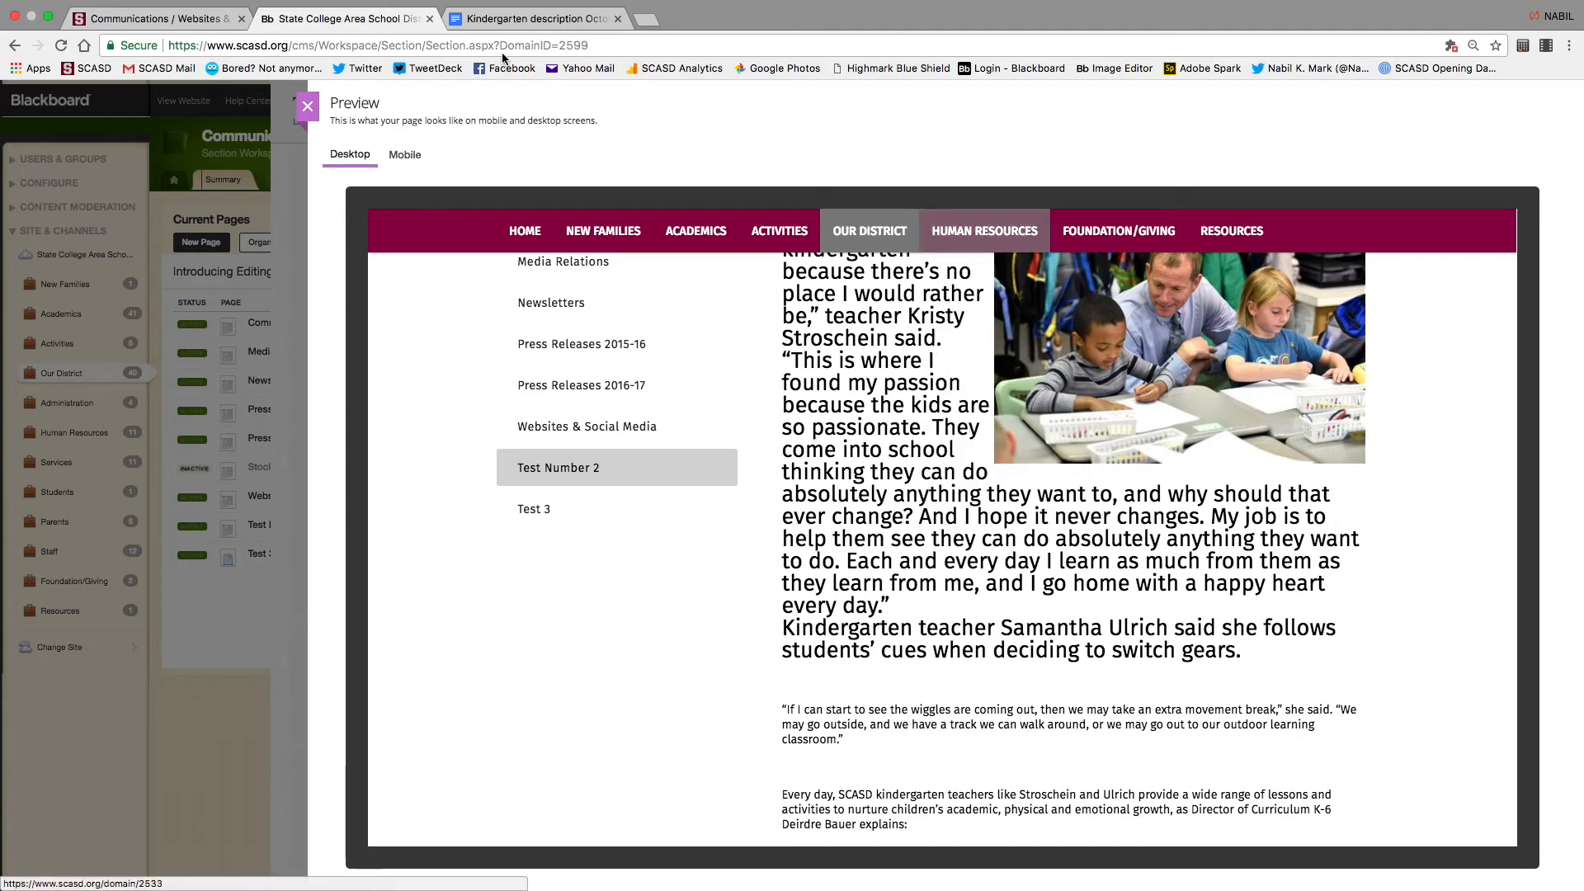
click(307, 106)
Open the Lemont Elementary photo's adjustment, rotate it a quarter turn and zoom in
click(697, 705)
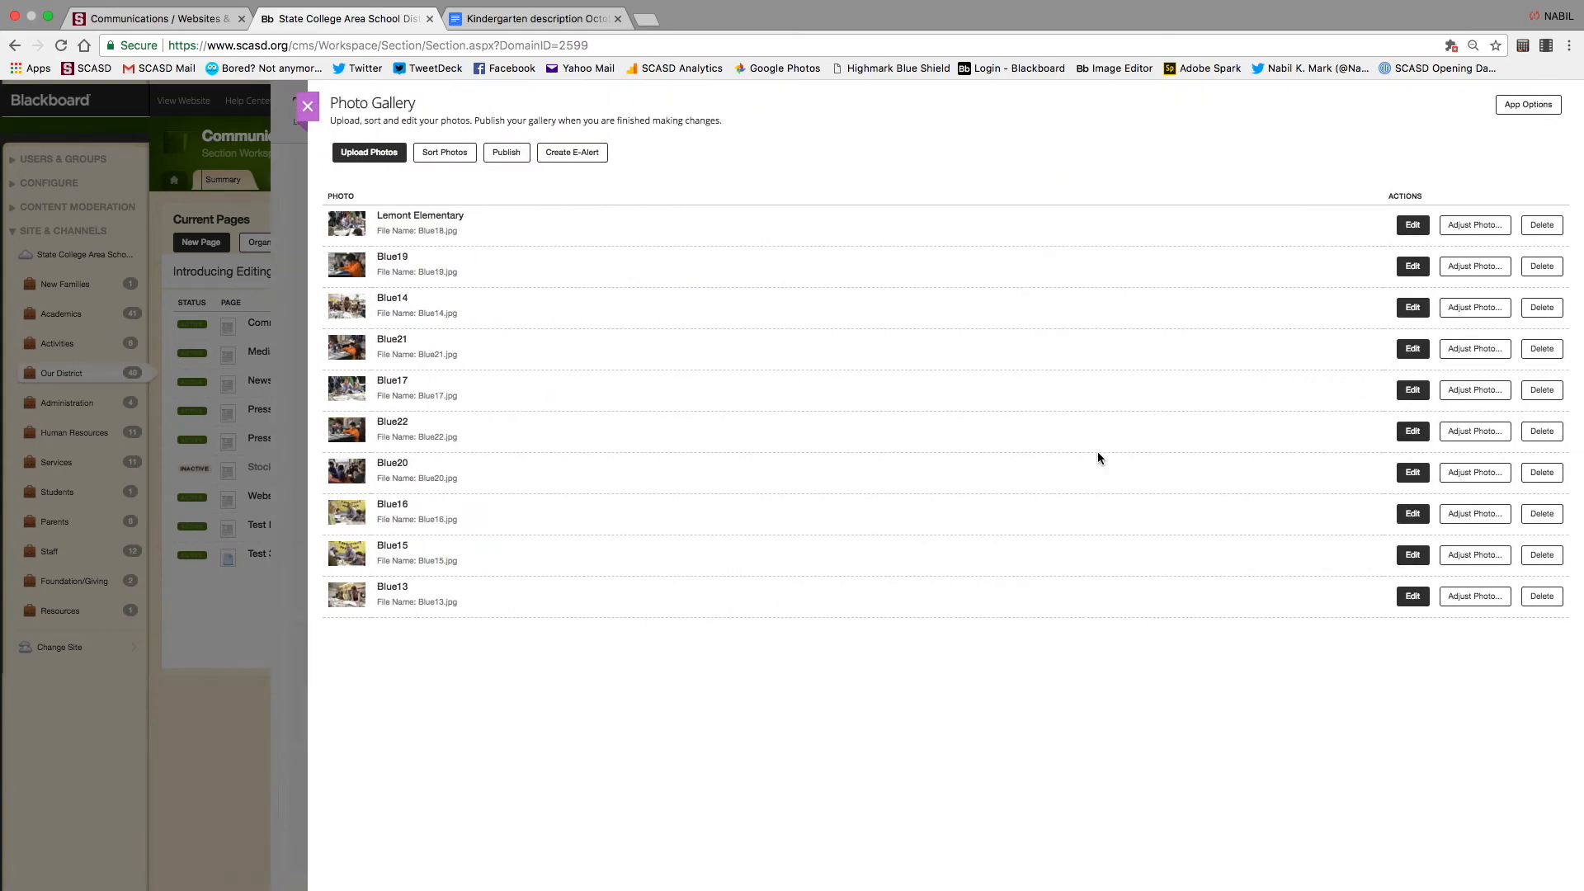
click(1483, 228)
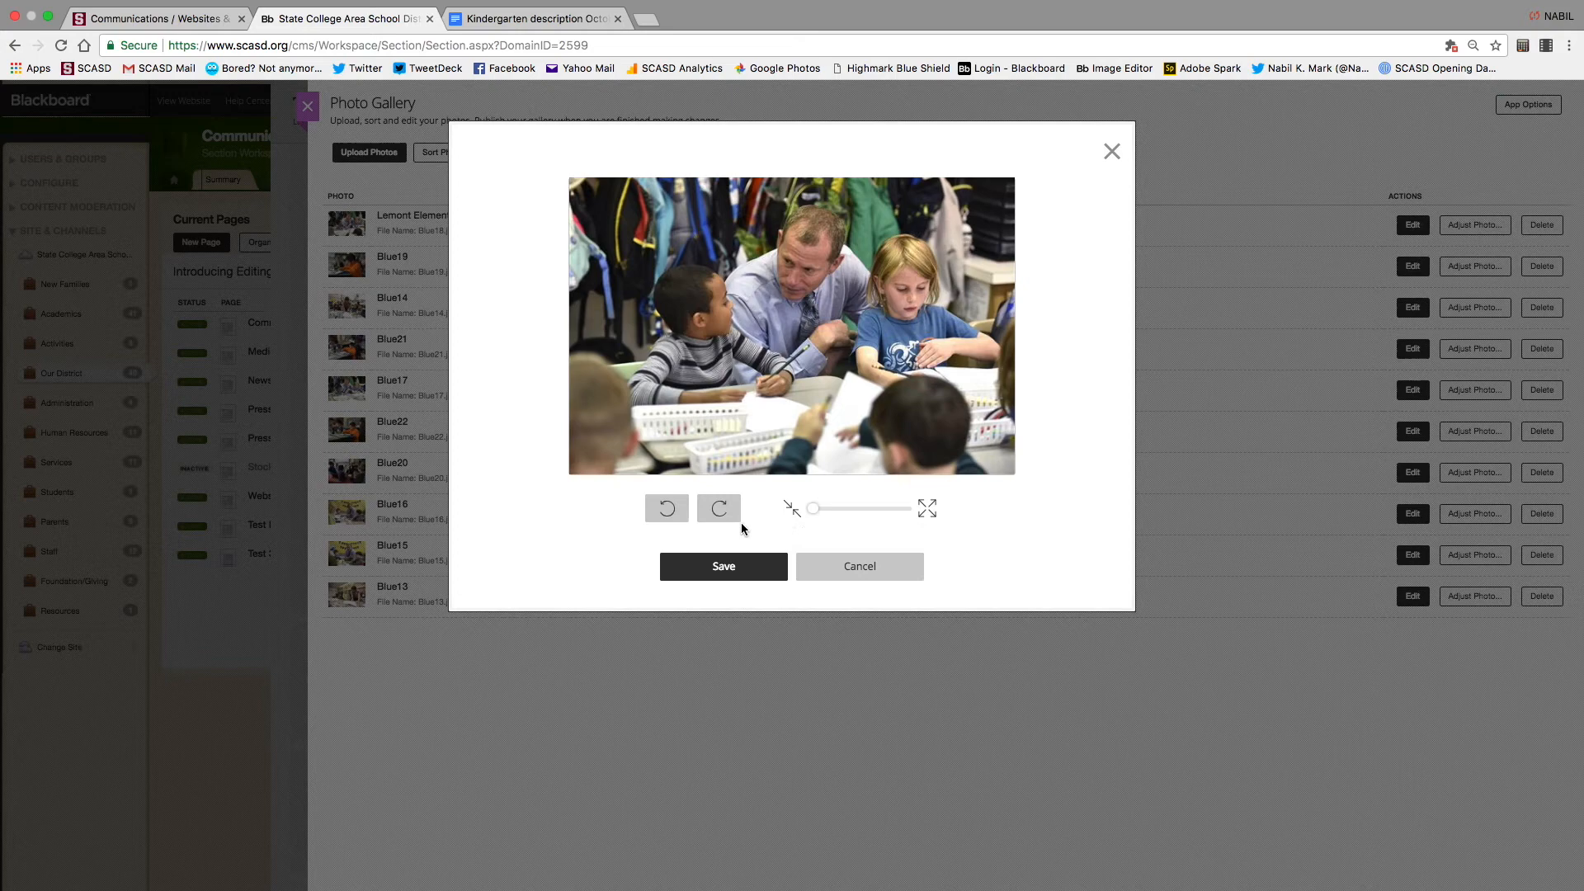
click(720, 508)
click(725, 510)
click(727, 513)
click(817, 508)
drag(822, 509, 859, 517)
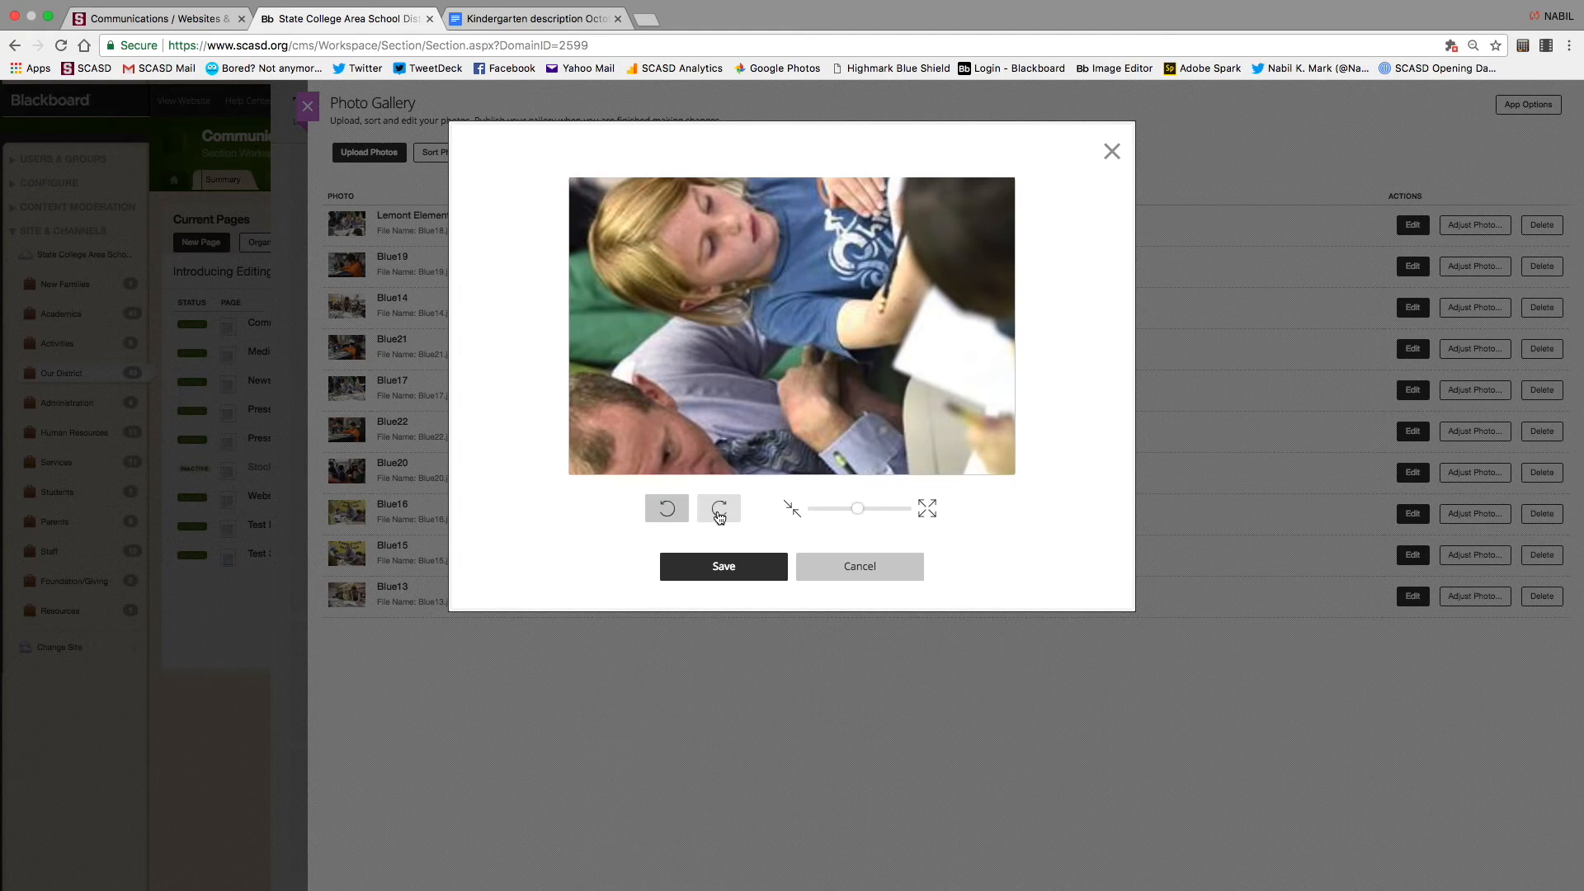
click(719, 513)
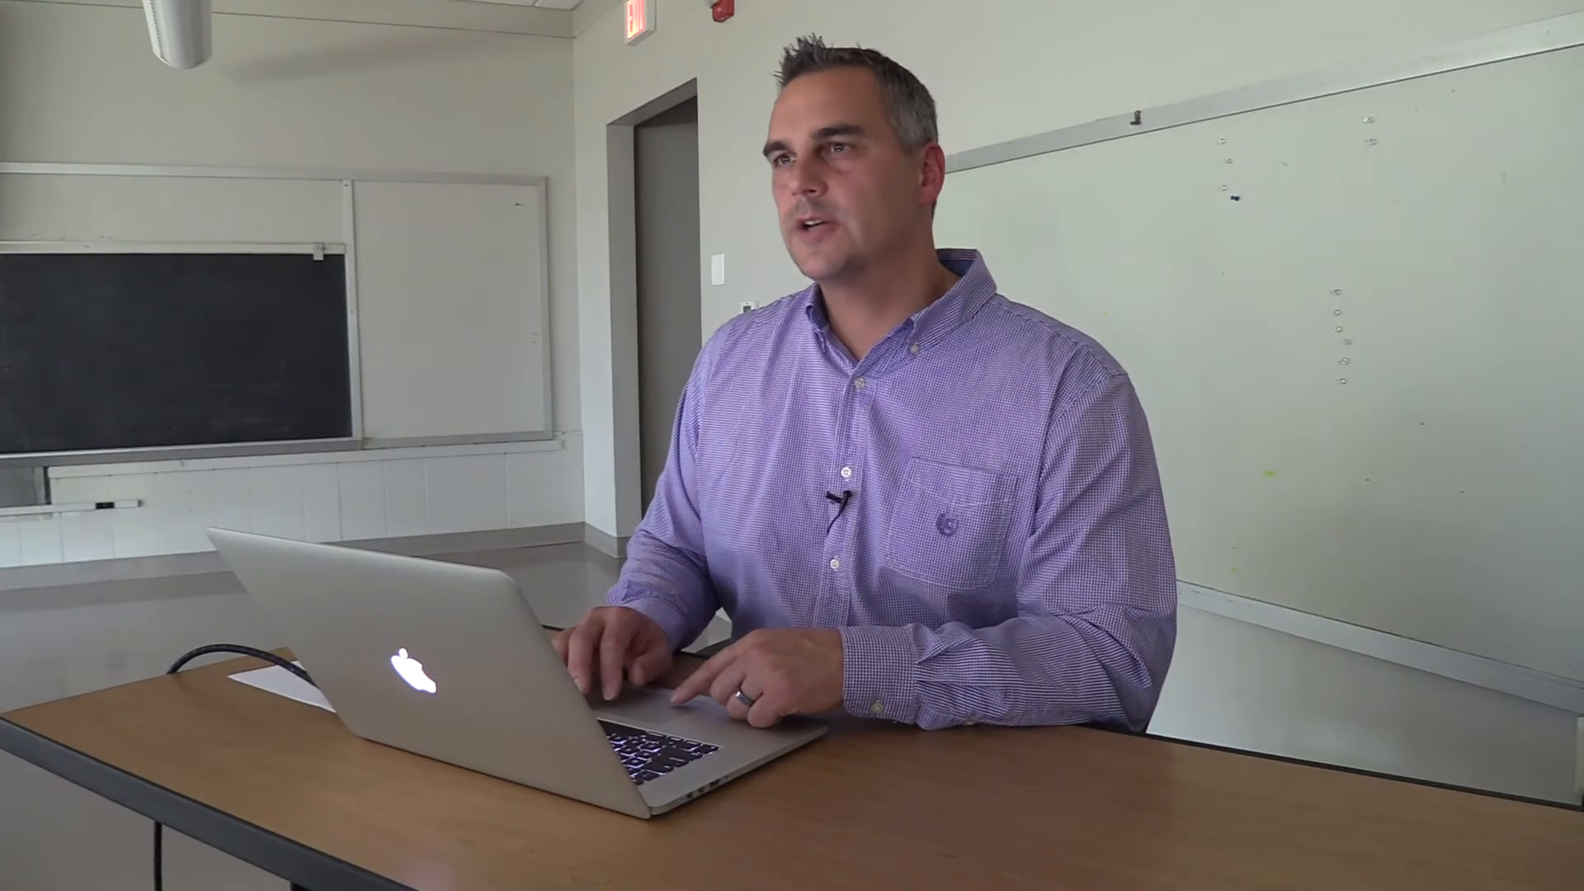
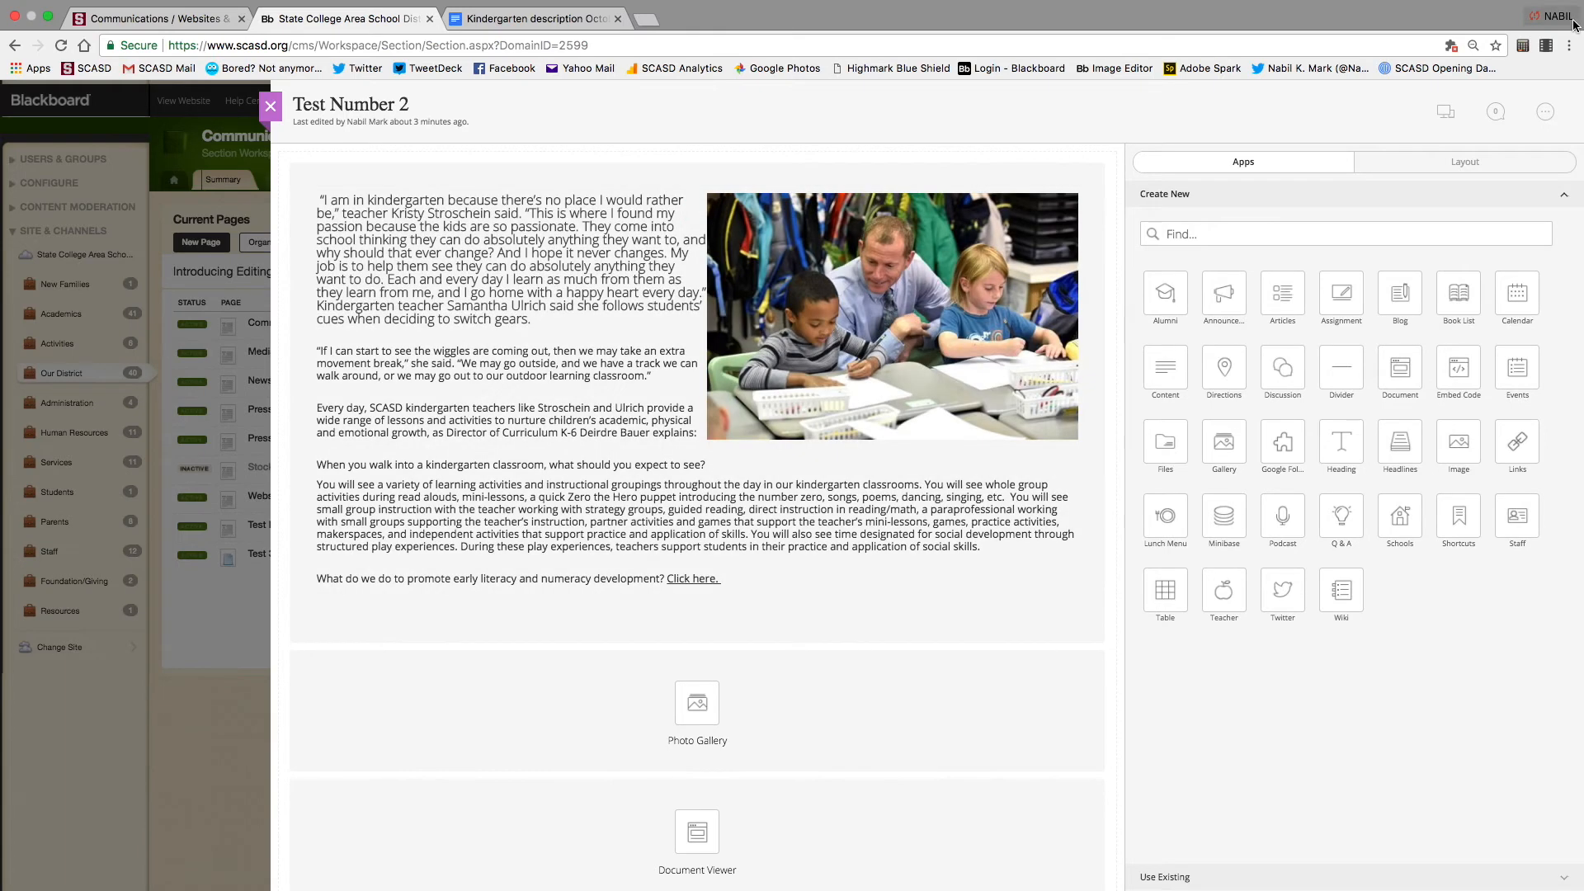
Show the layout options for the Test Number 2 page
click(1479, 172)
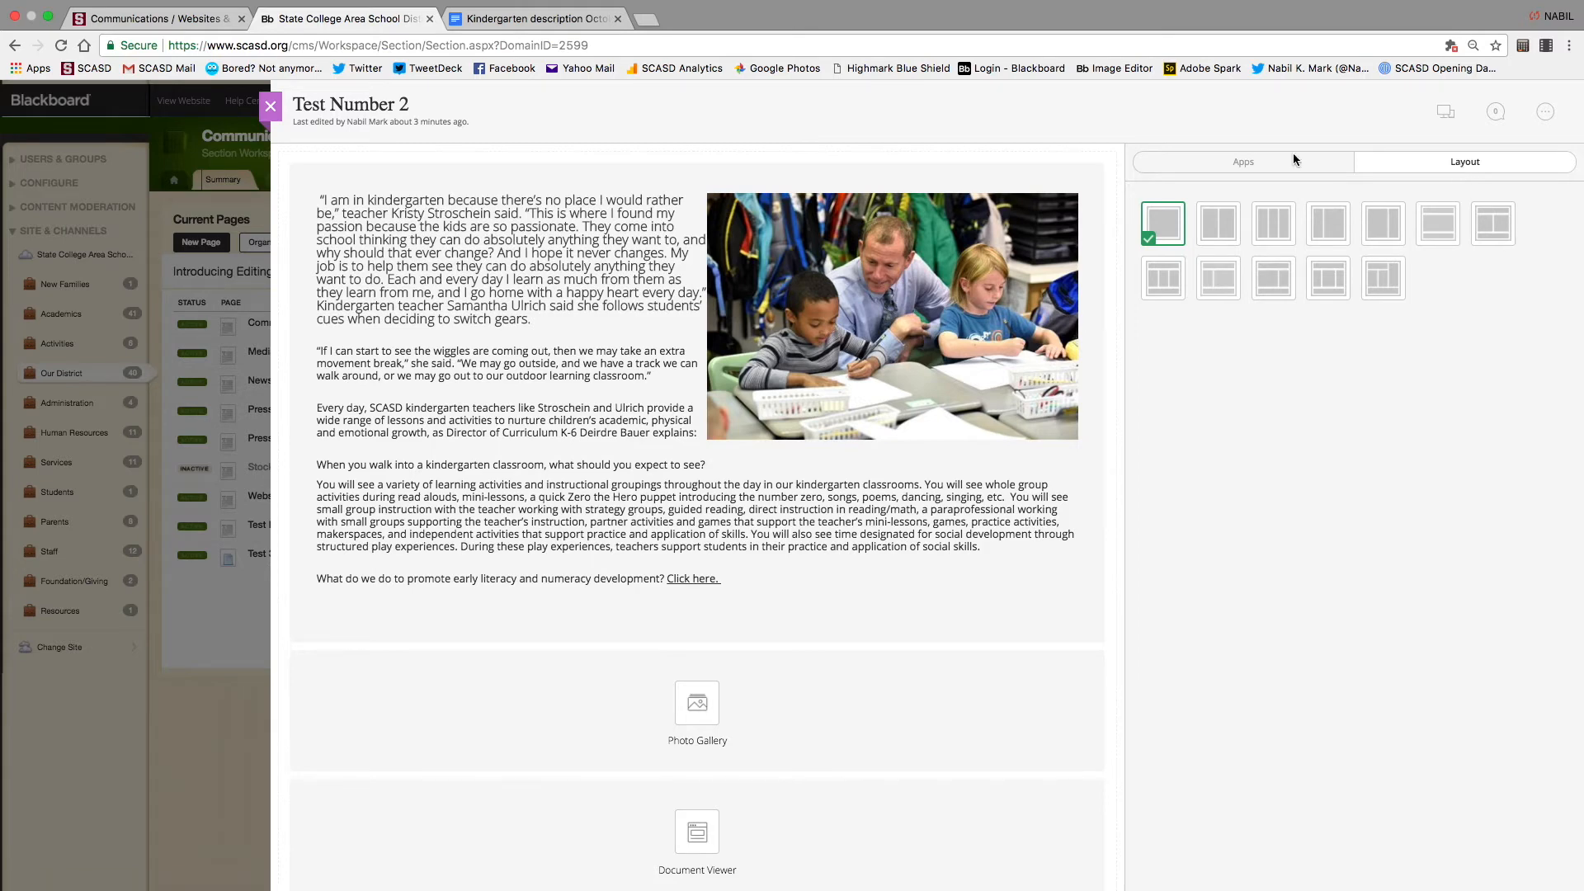
Switch the Test Number 2 page to the three-column layout
click(1222, 168)
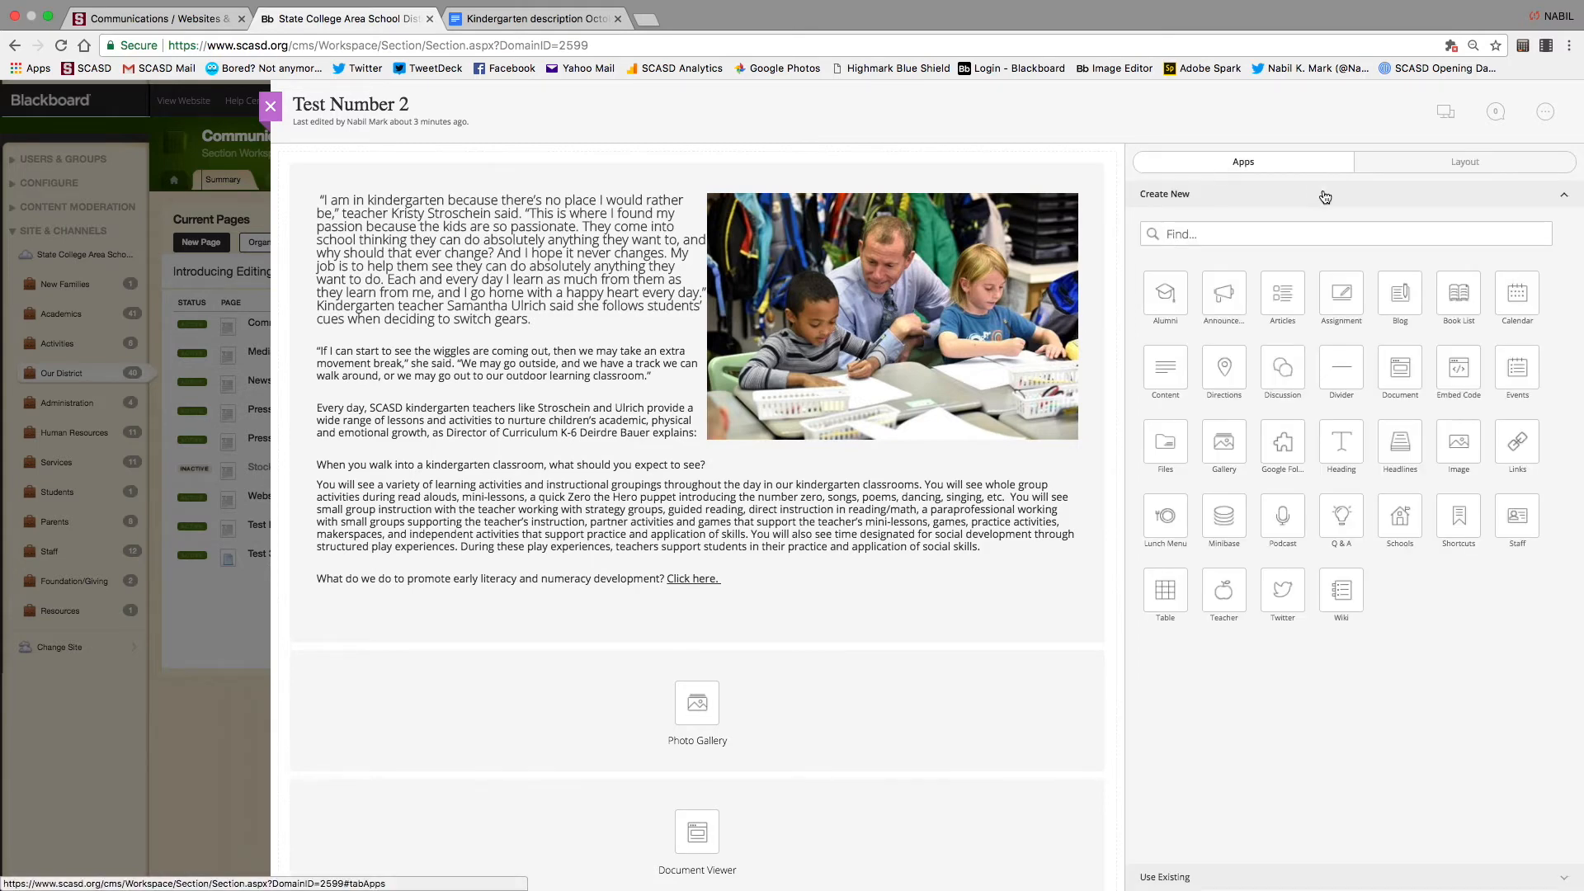
click(1464, 165)
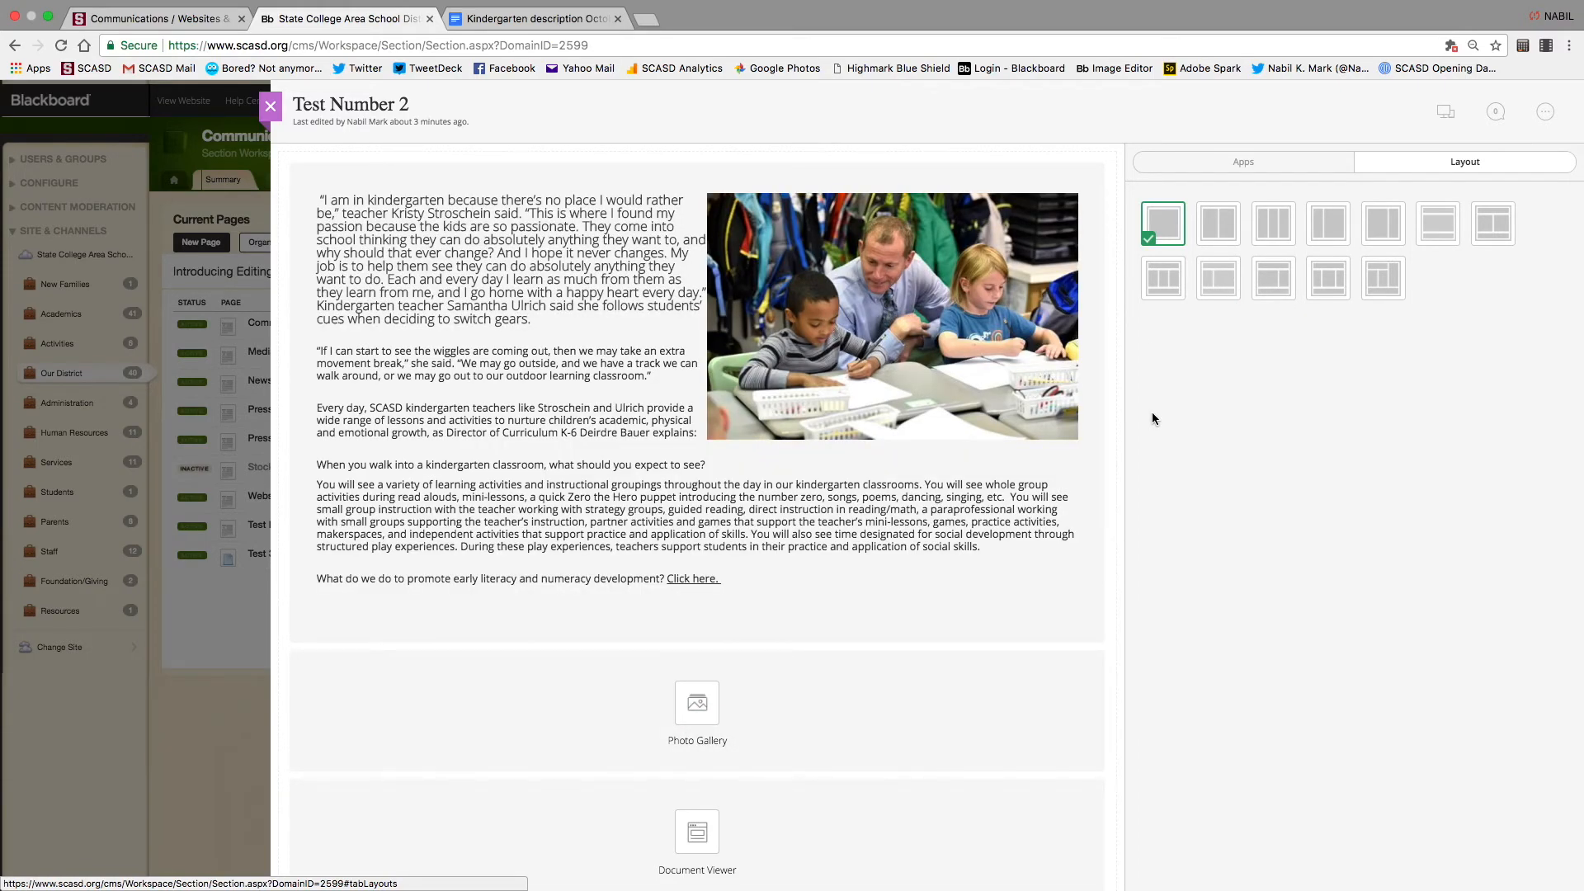
click(1266, 222)
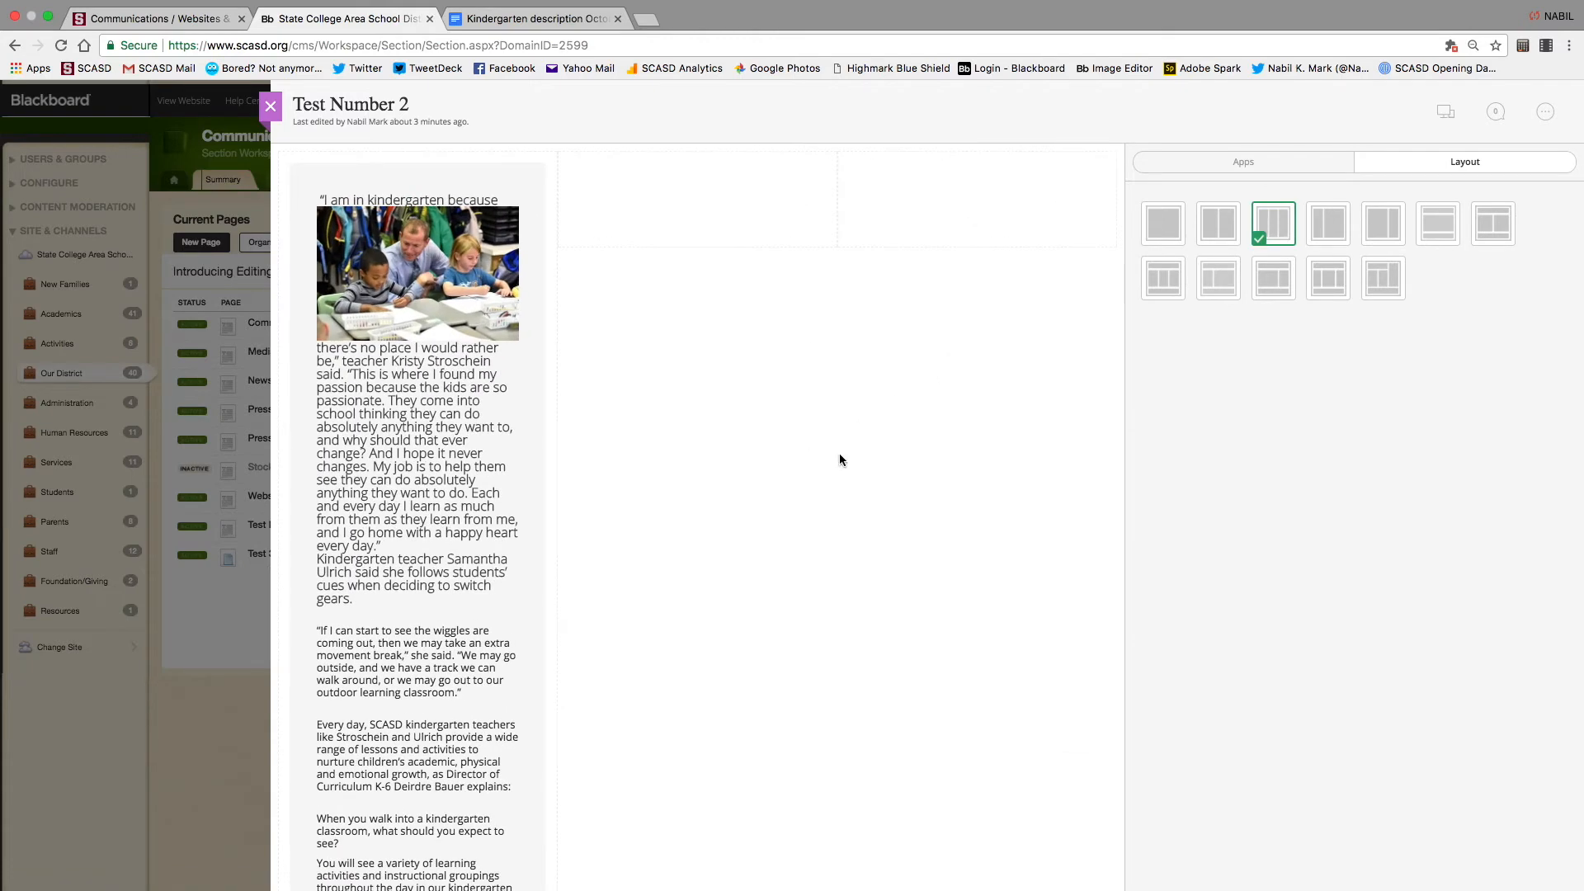
Move Photo Gallery into the middle column and Document Viewer into the right column, then preview
scroll(839, 460, down, 10)
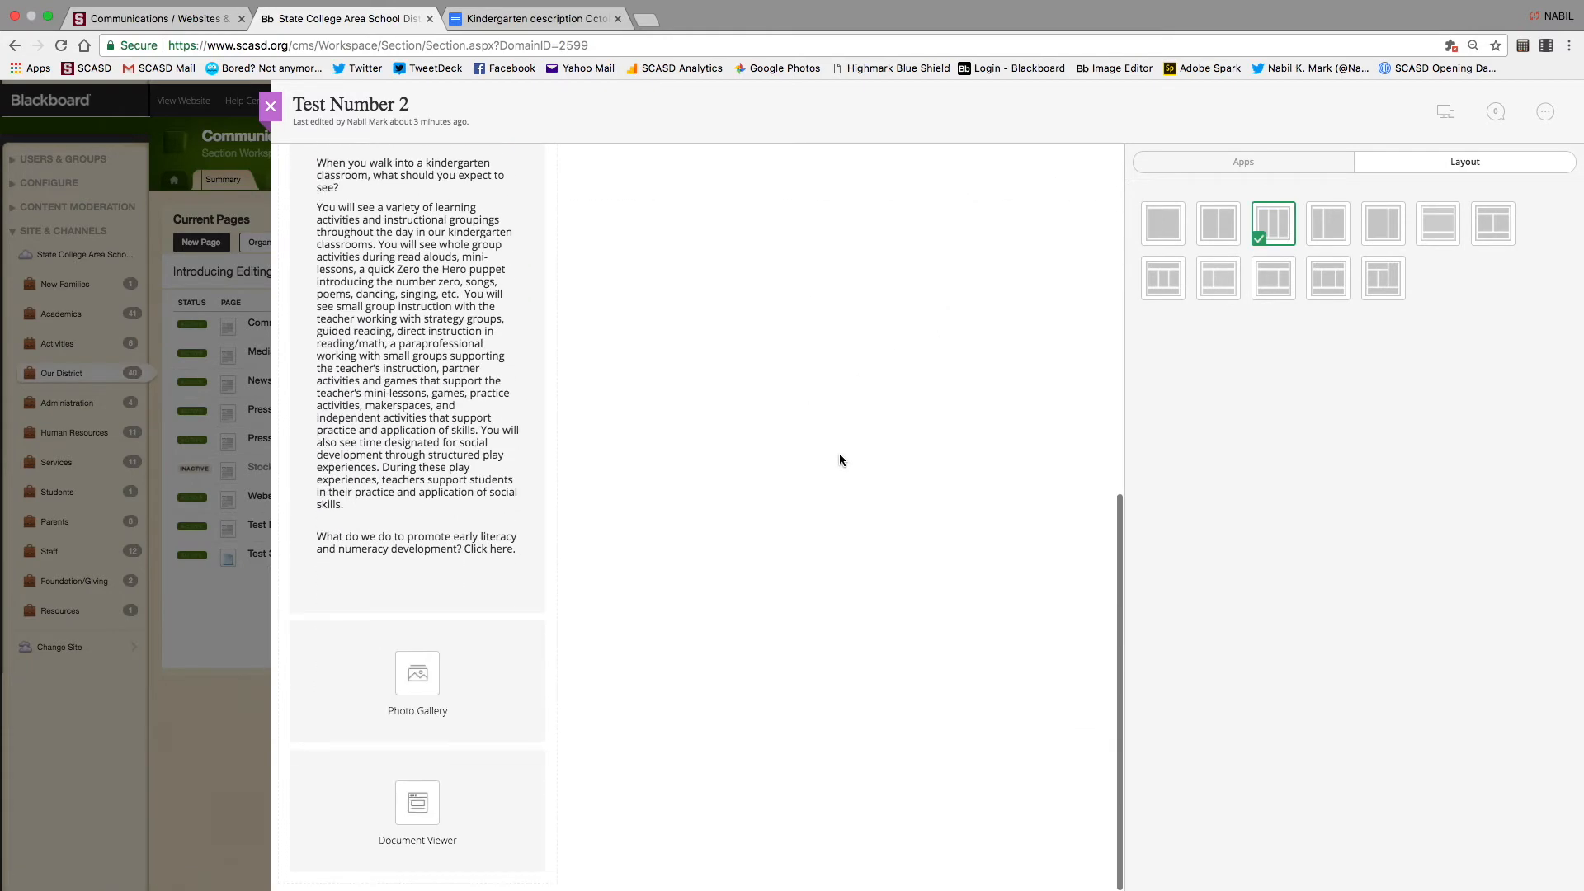
drag(418, 698, 661, 221)
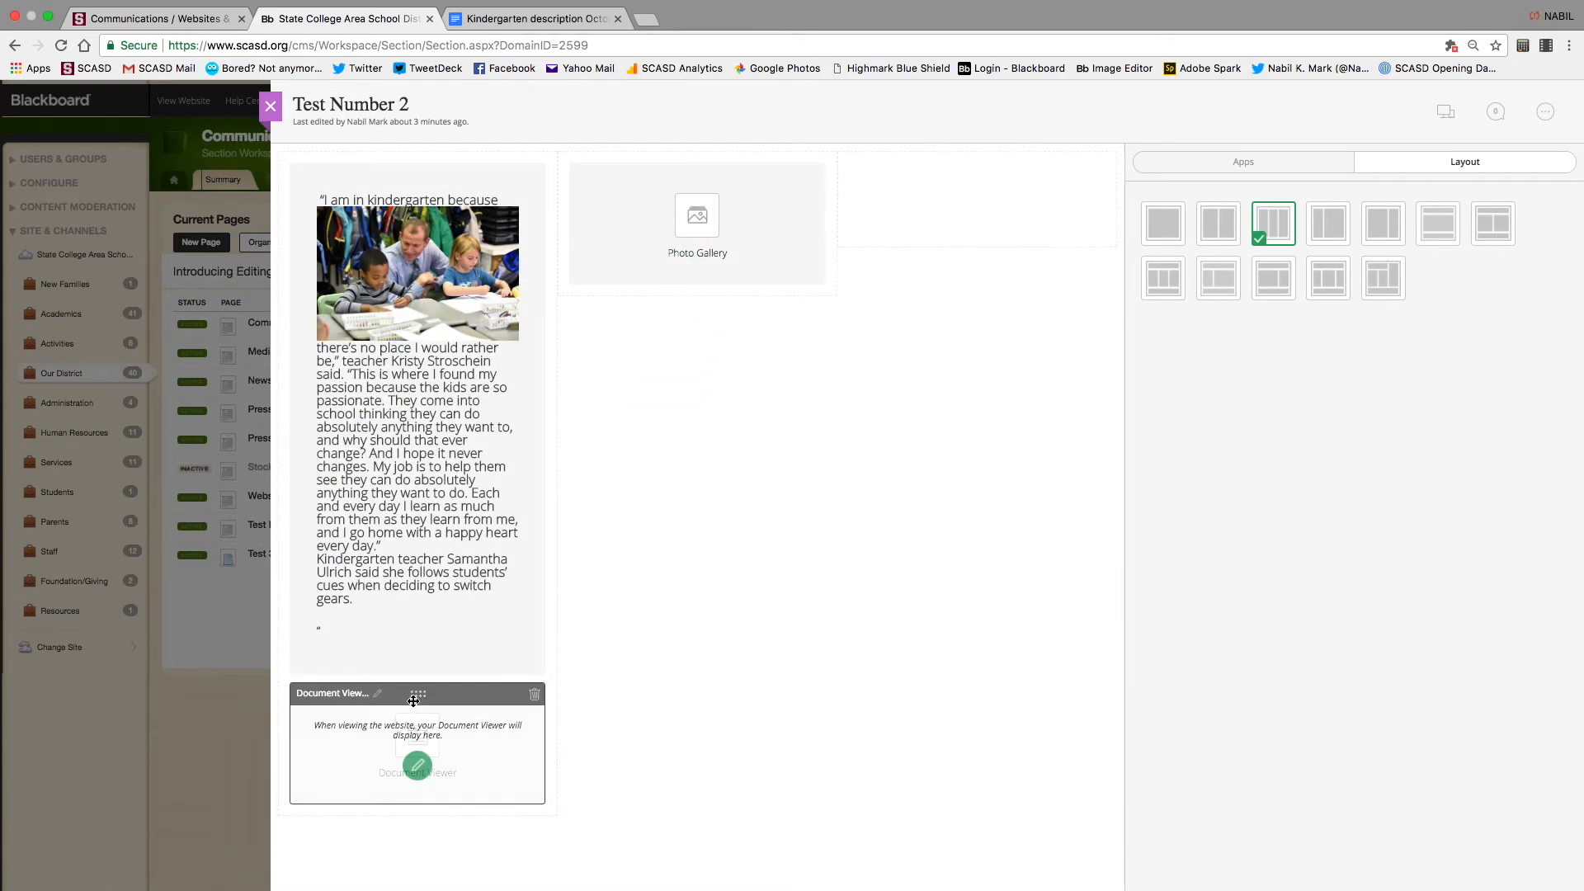
drag(423, 703, 976, 200)
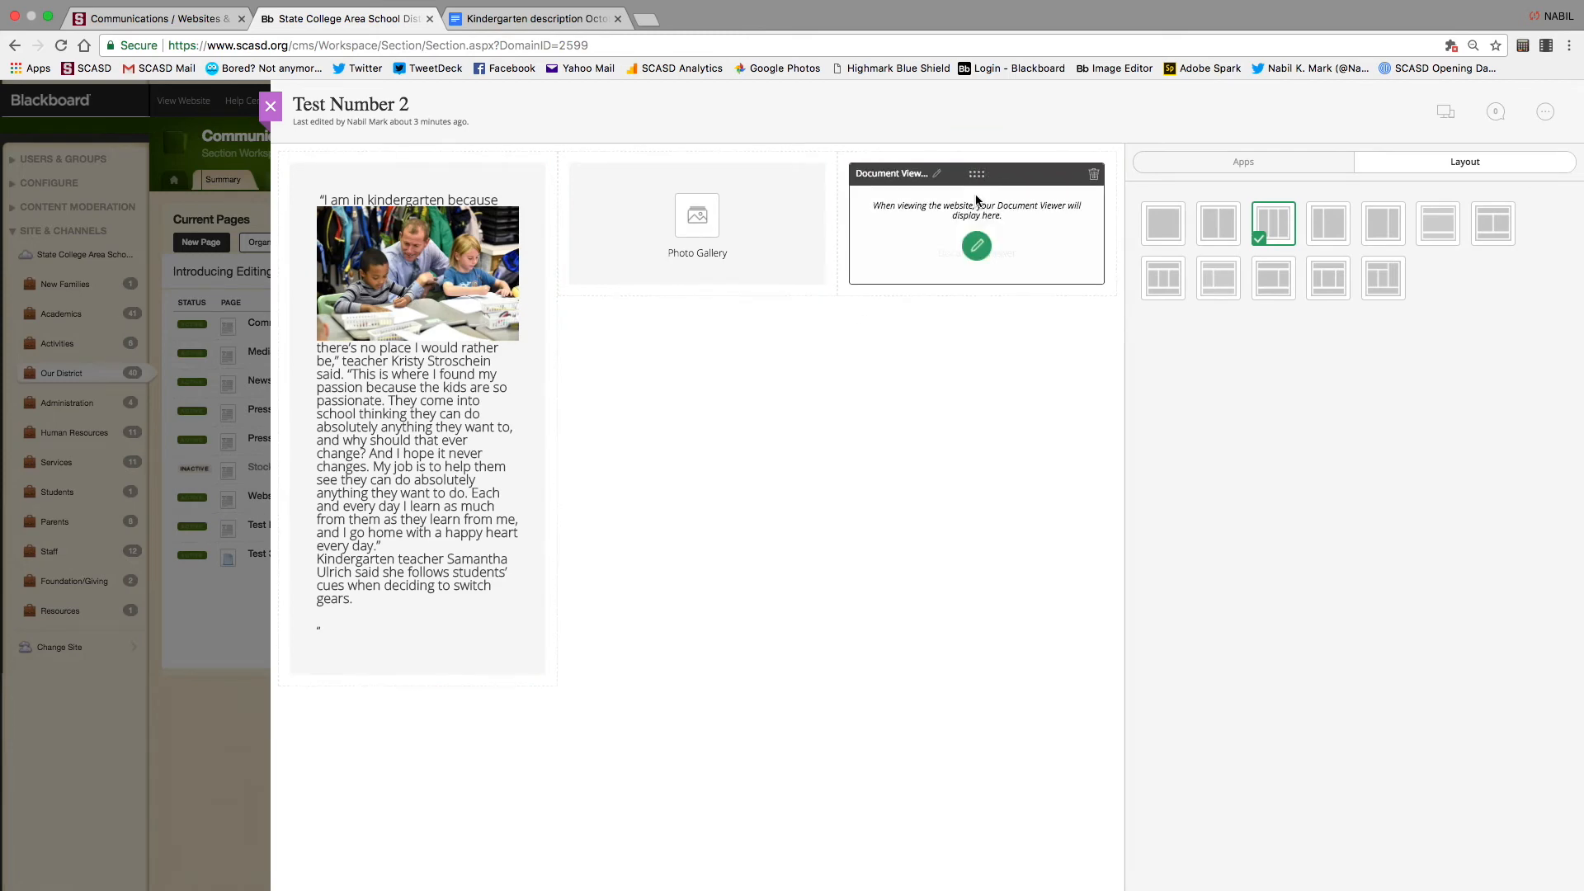
click(1445, 112)
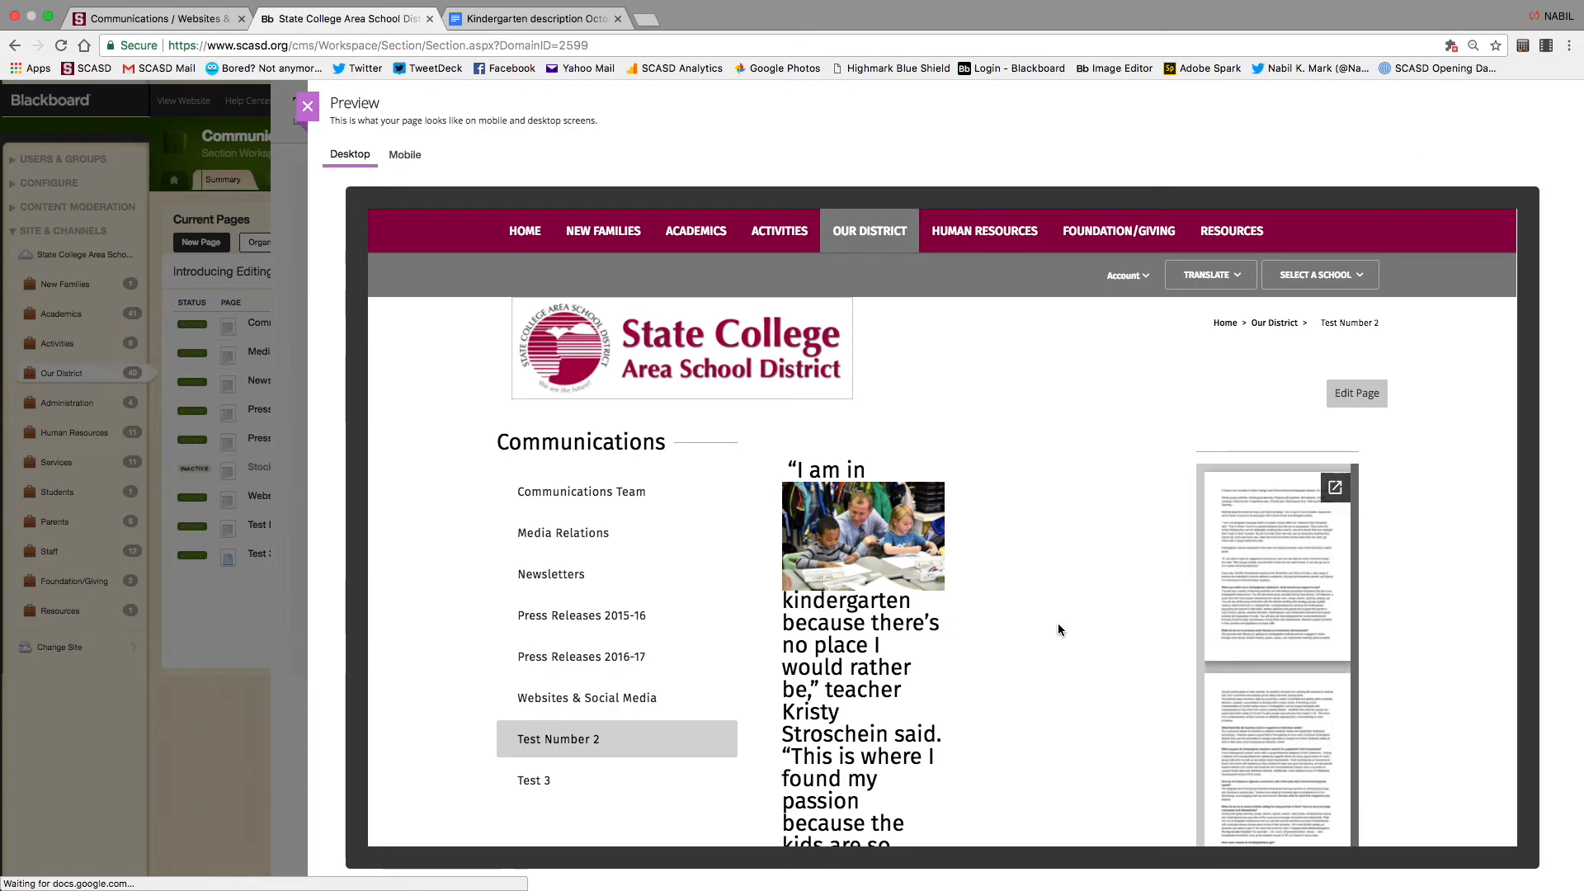
Scroll through the Desktop and Mobile previews of the three-column page, then close Preview
scroll(1048, 628, down, 15)
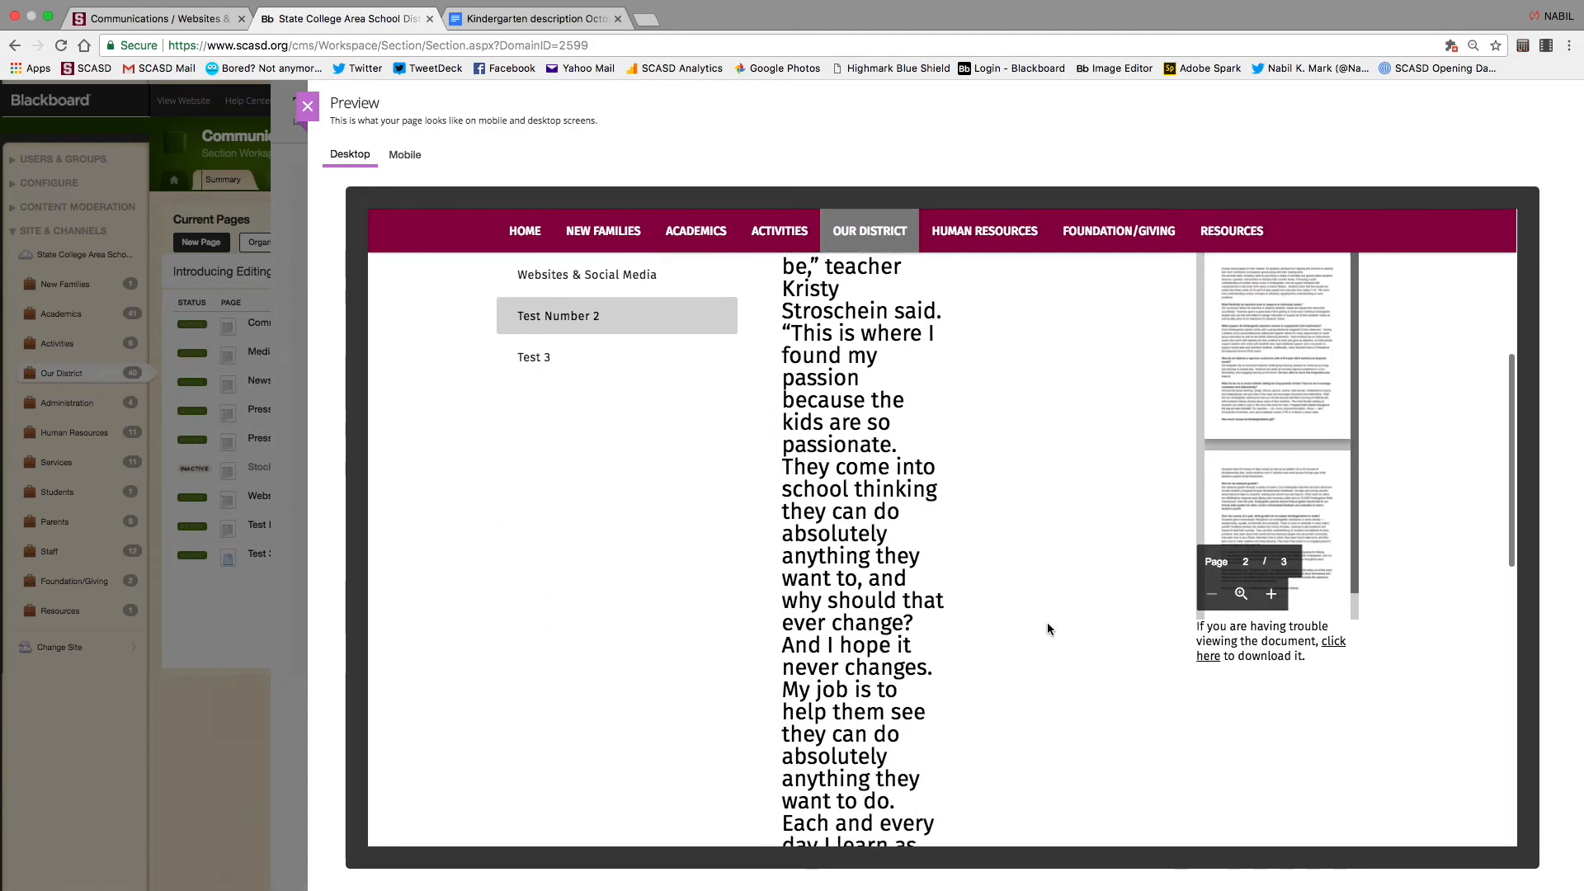
scroll(1049, 629, up, 14)
scroll(1047, 629, down, 1)
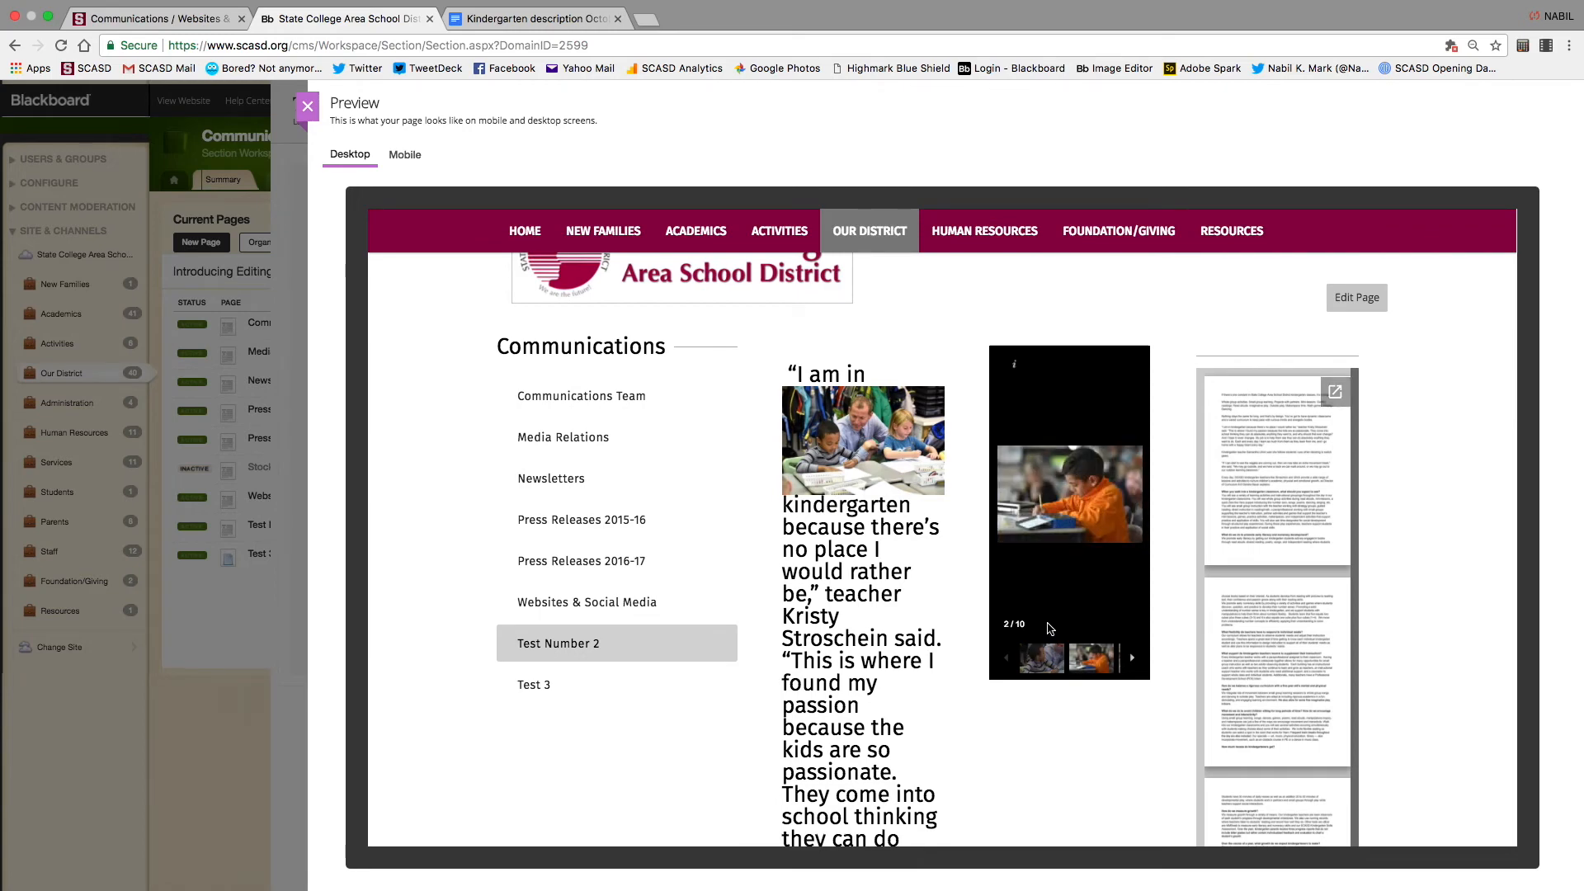
scroll(1049, 629, up, 1)
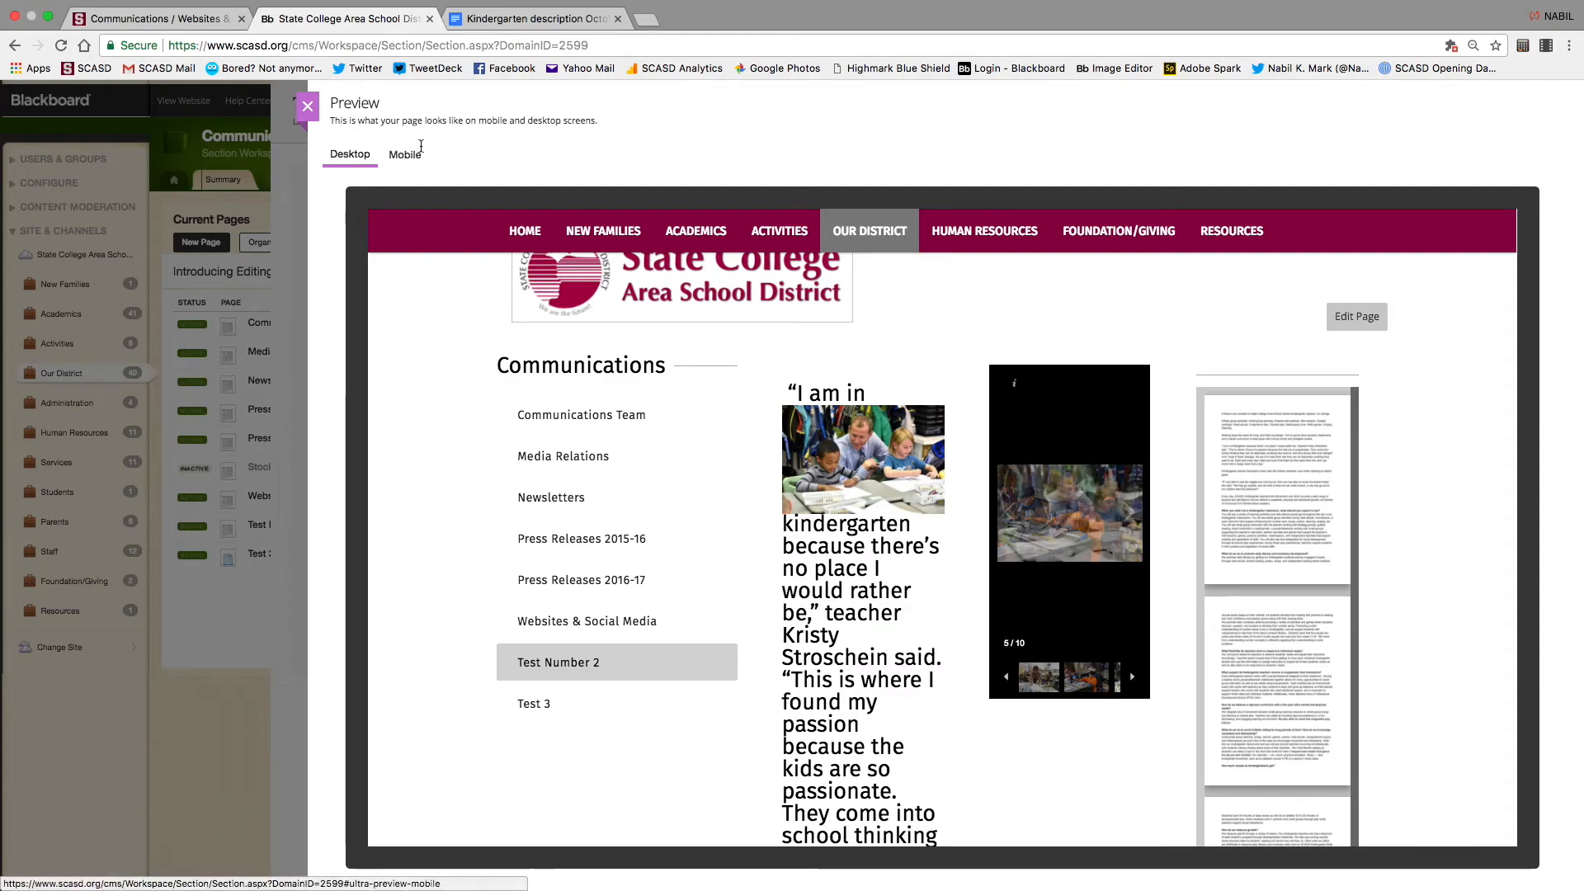
click(406, 154)
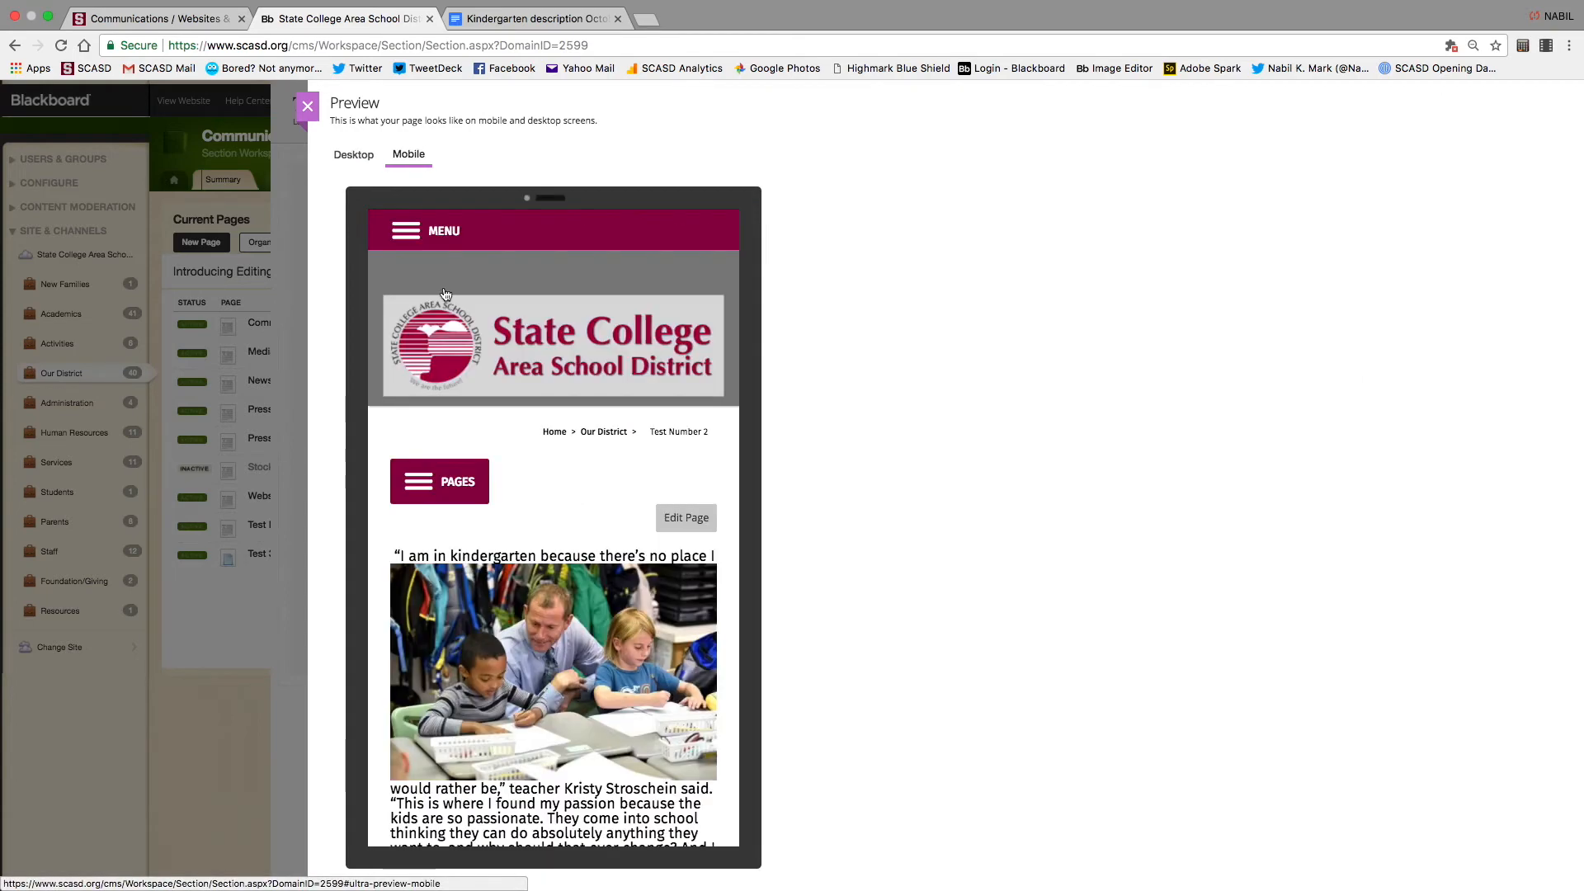
scroll(535, 658, down, 10)
scroll(535, 659, up, 5)
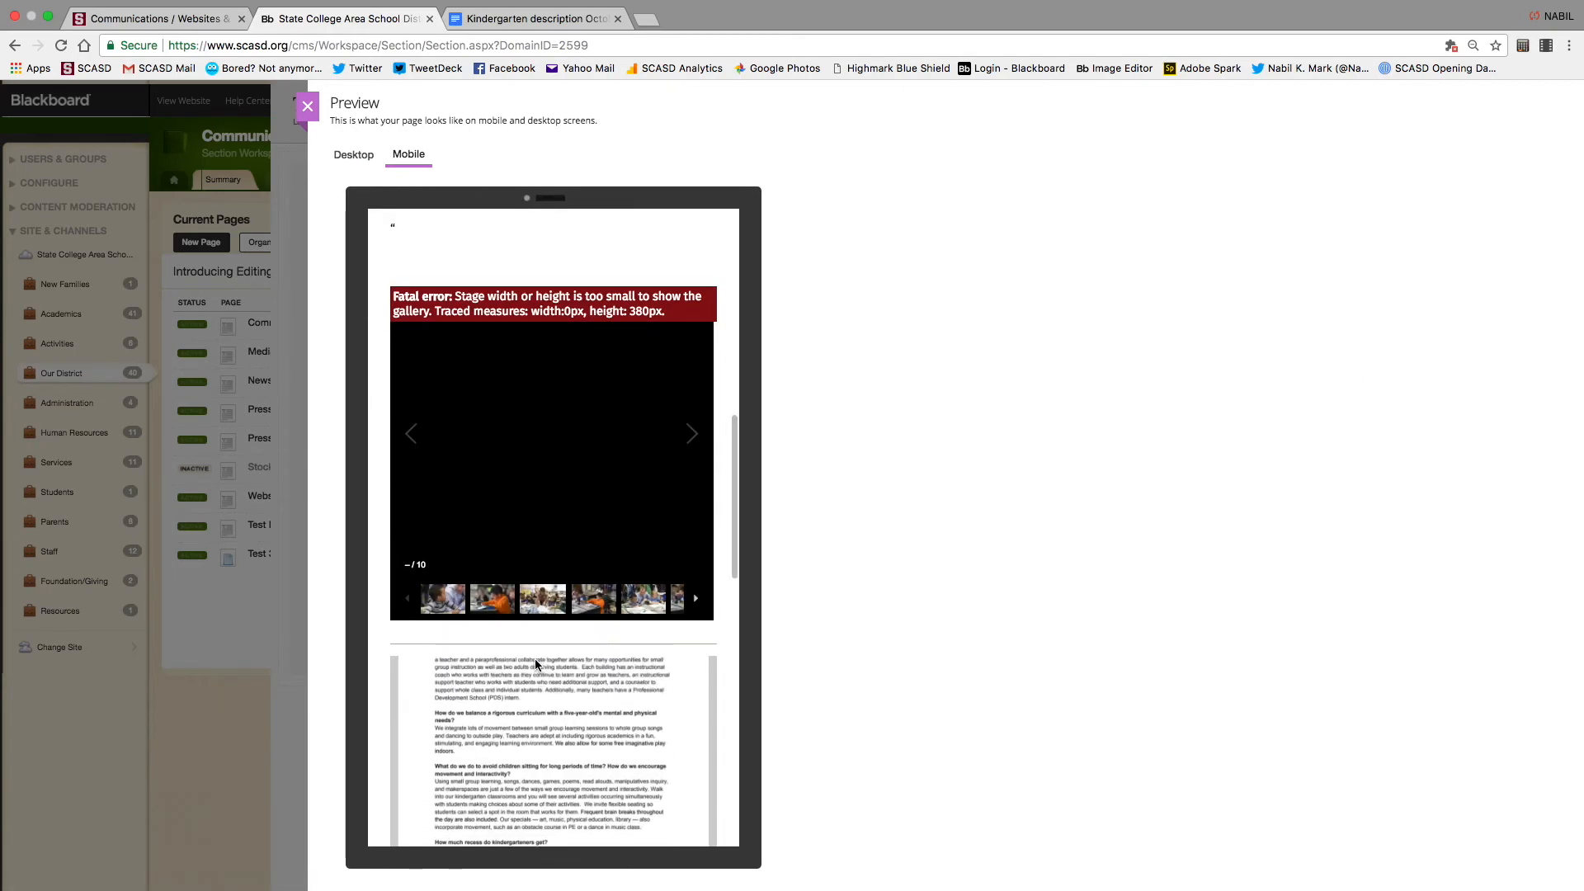
click(353, 157)
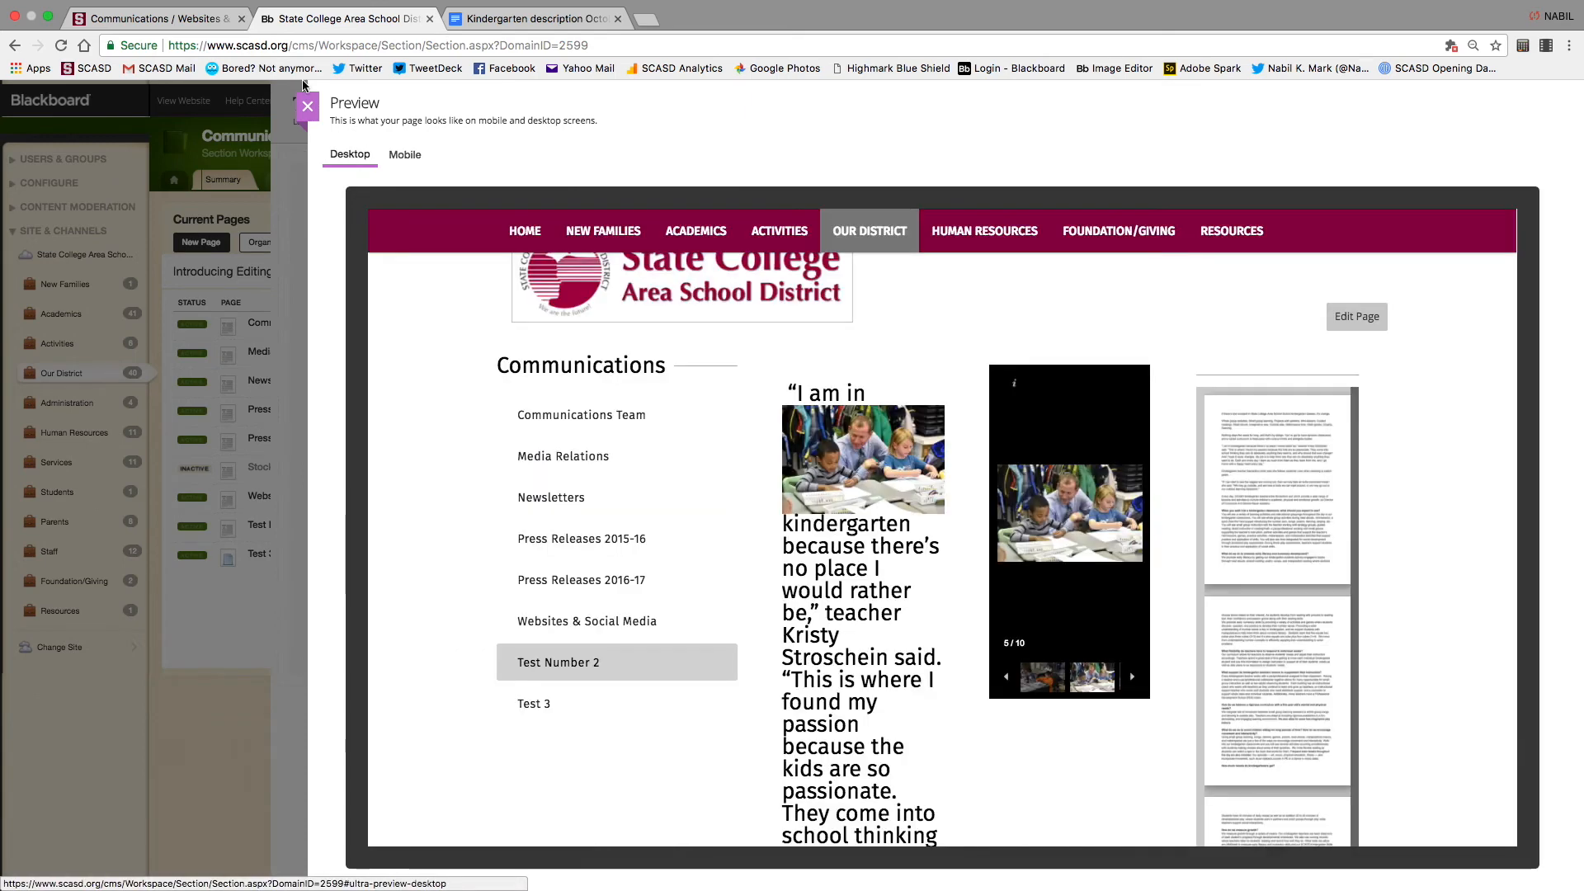
click(307, 105)
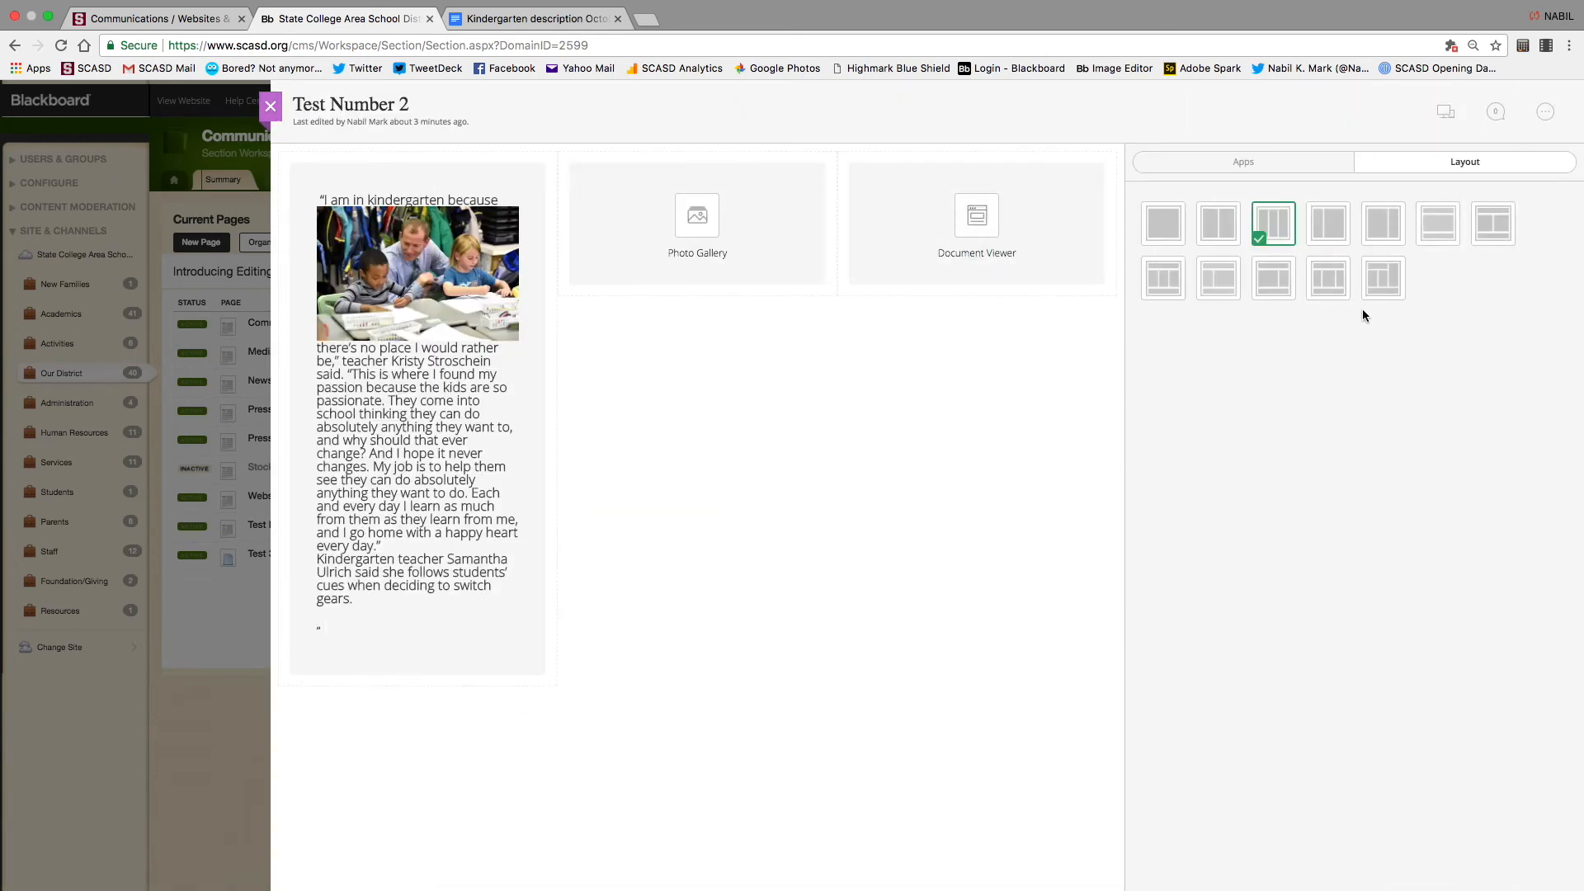
Use the fifth layout with Photo Gallery moved under the article, and check it in Preview
click(1384, 223)
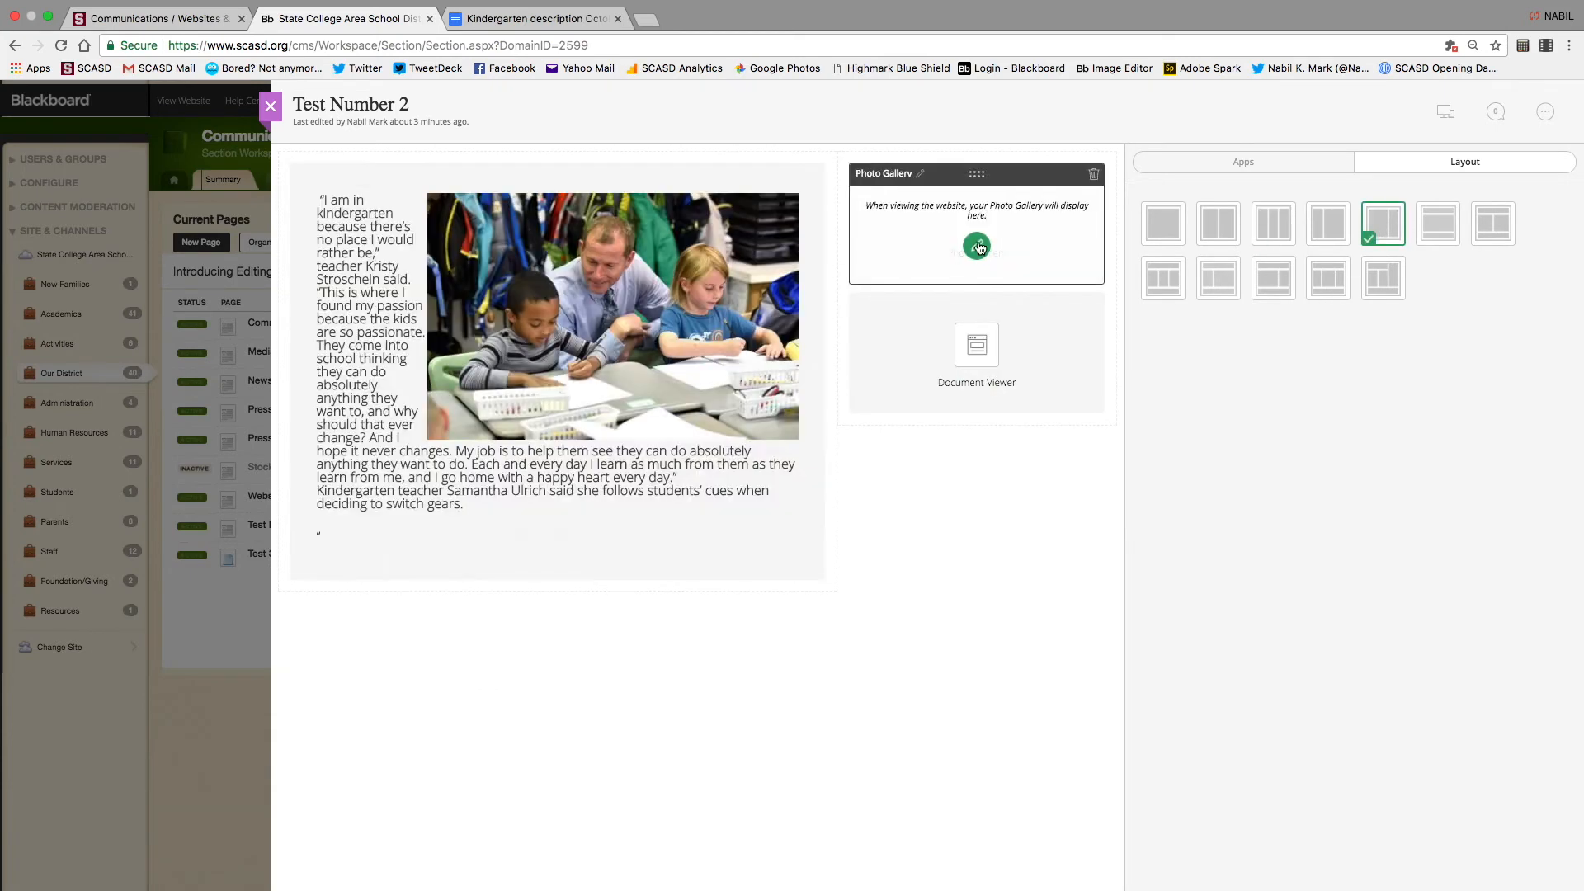
drag(968, 176, 569, 640)
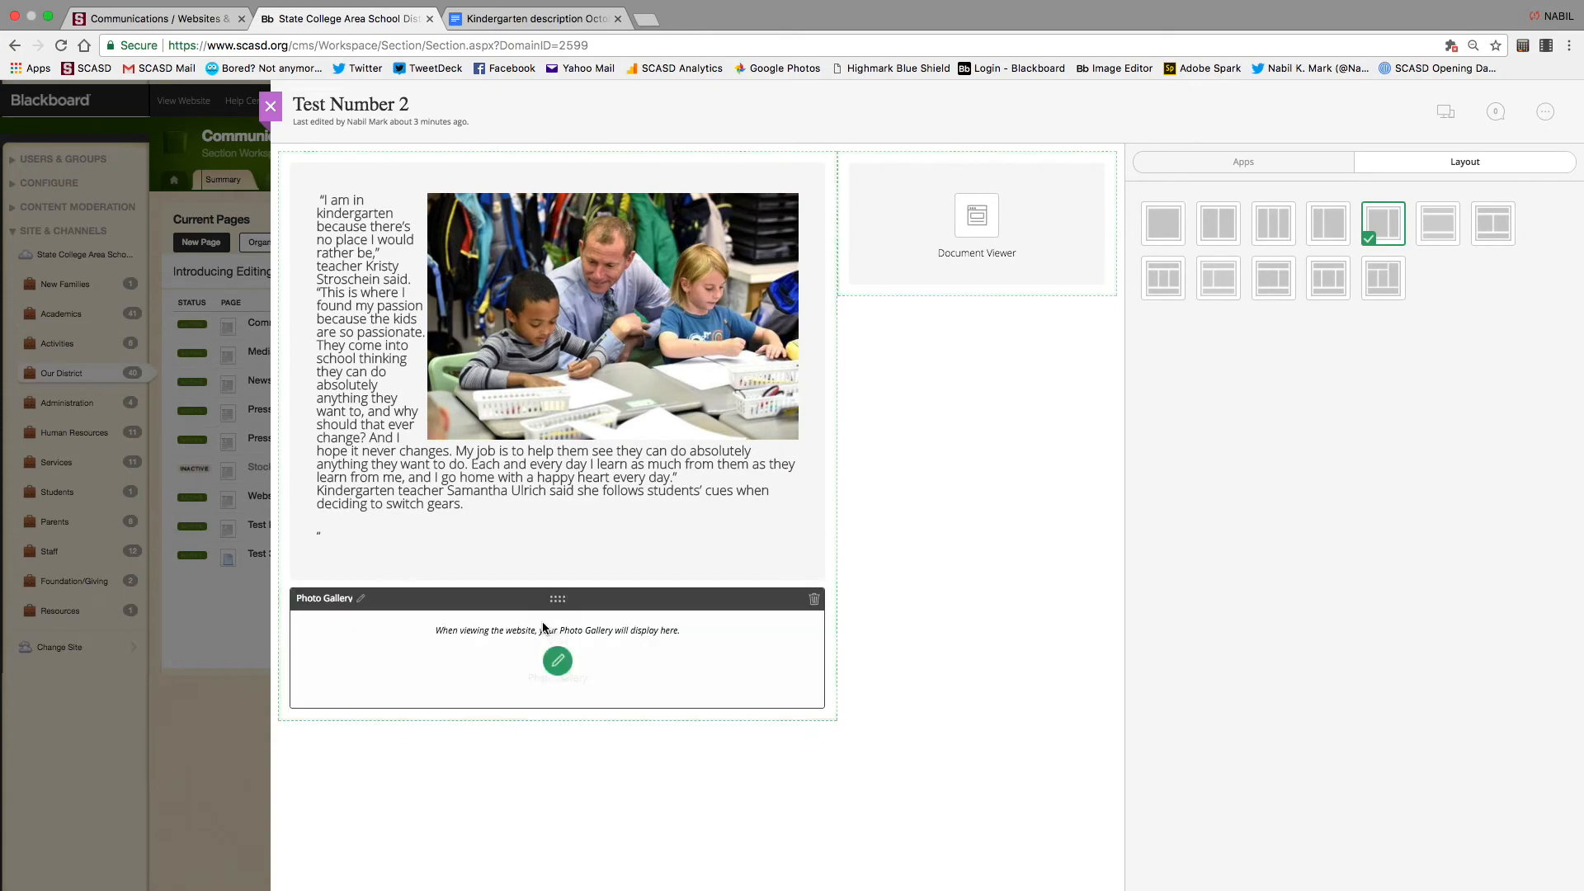
click(1442, 113)
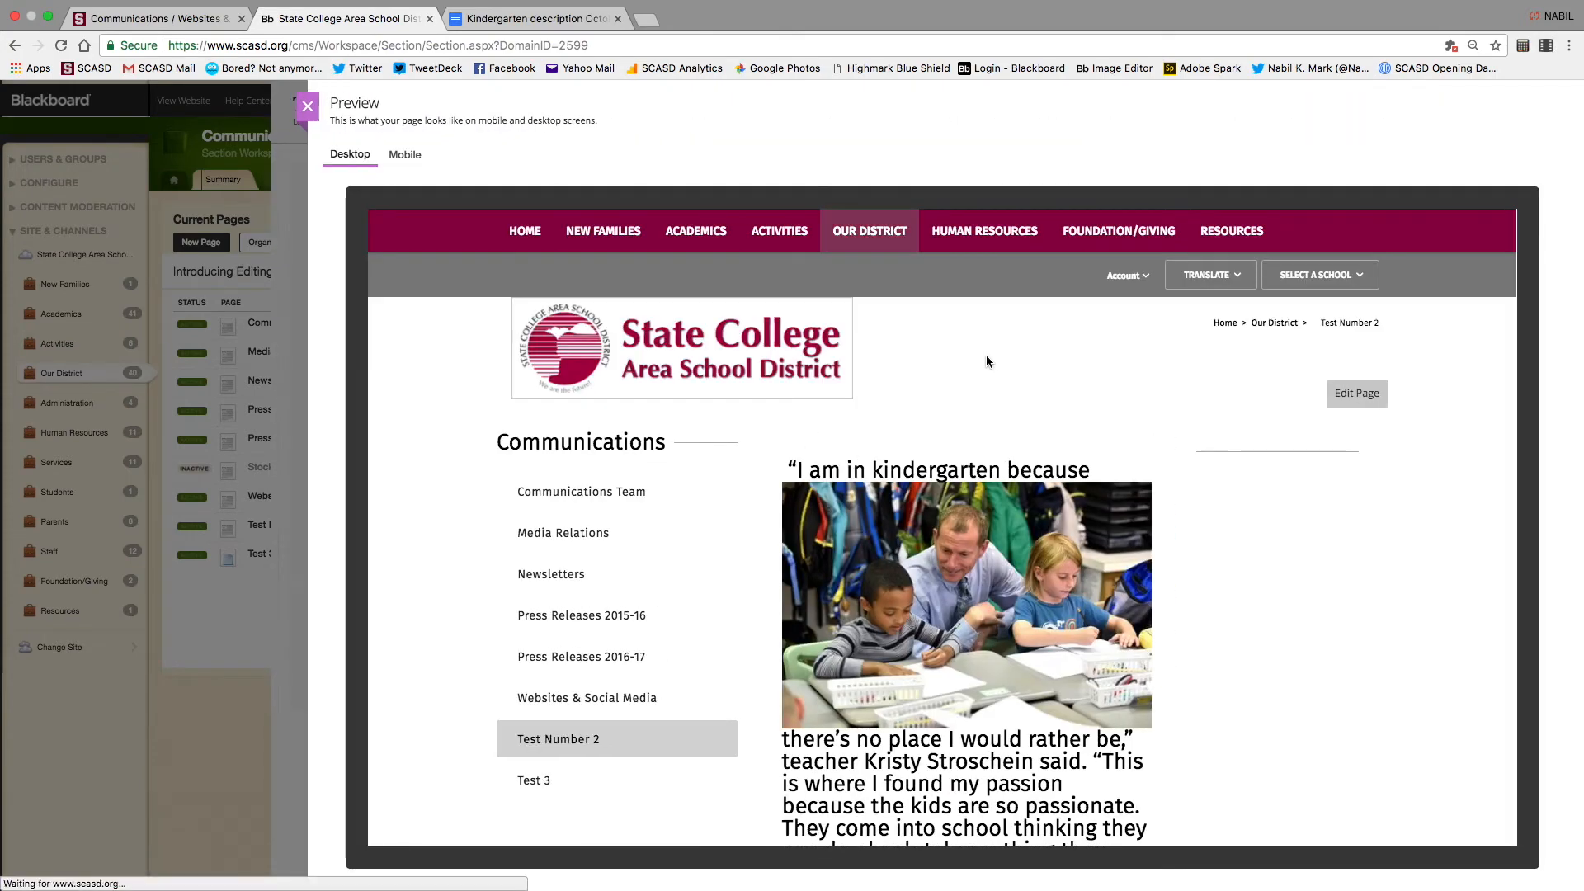
scroll(946, 550, down, 5)
scroll(946, 551, up, 2)
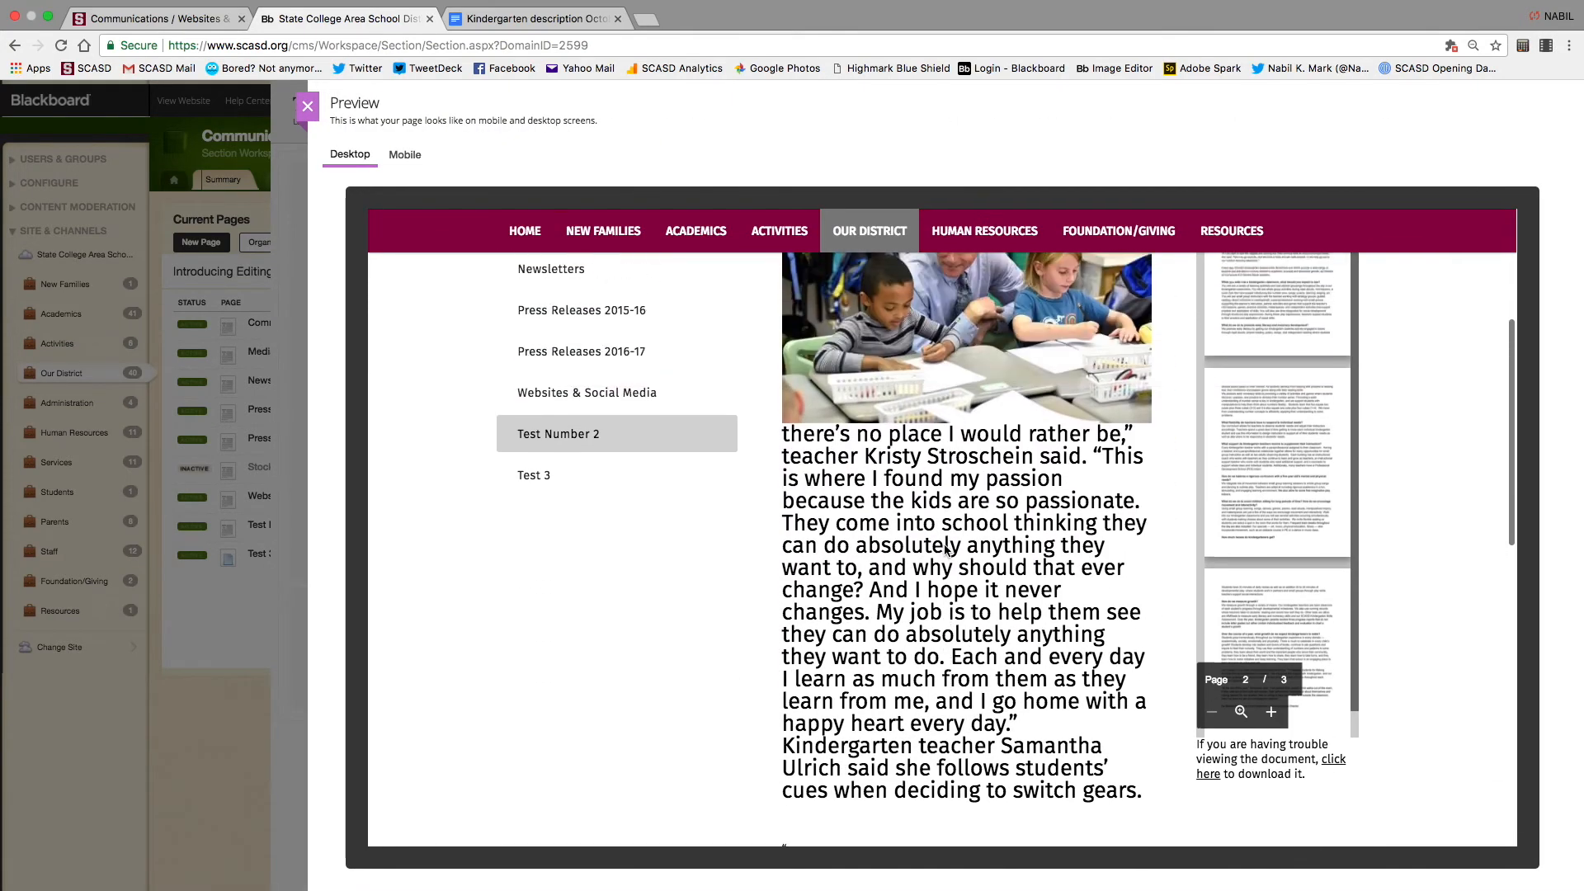
scroll(947, 550, down, 2)
scroll(947, 550, up, 5)
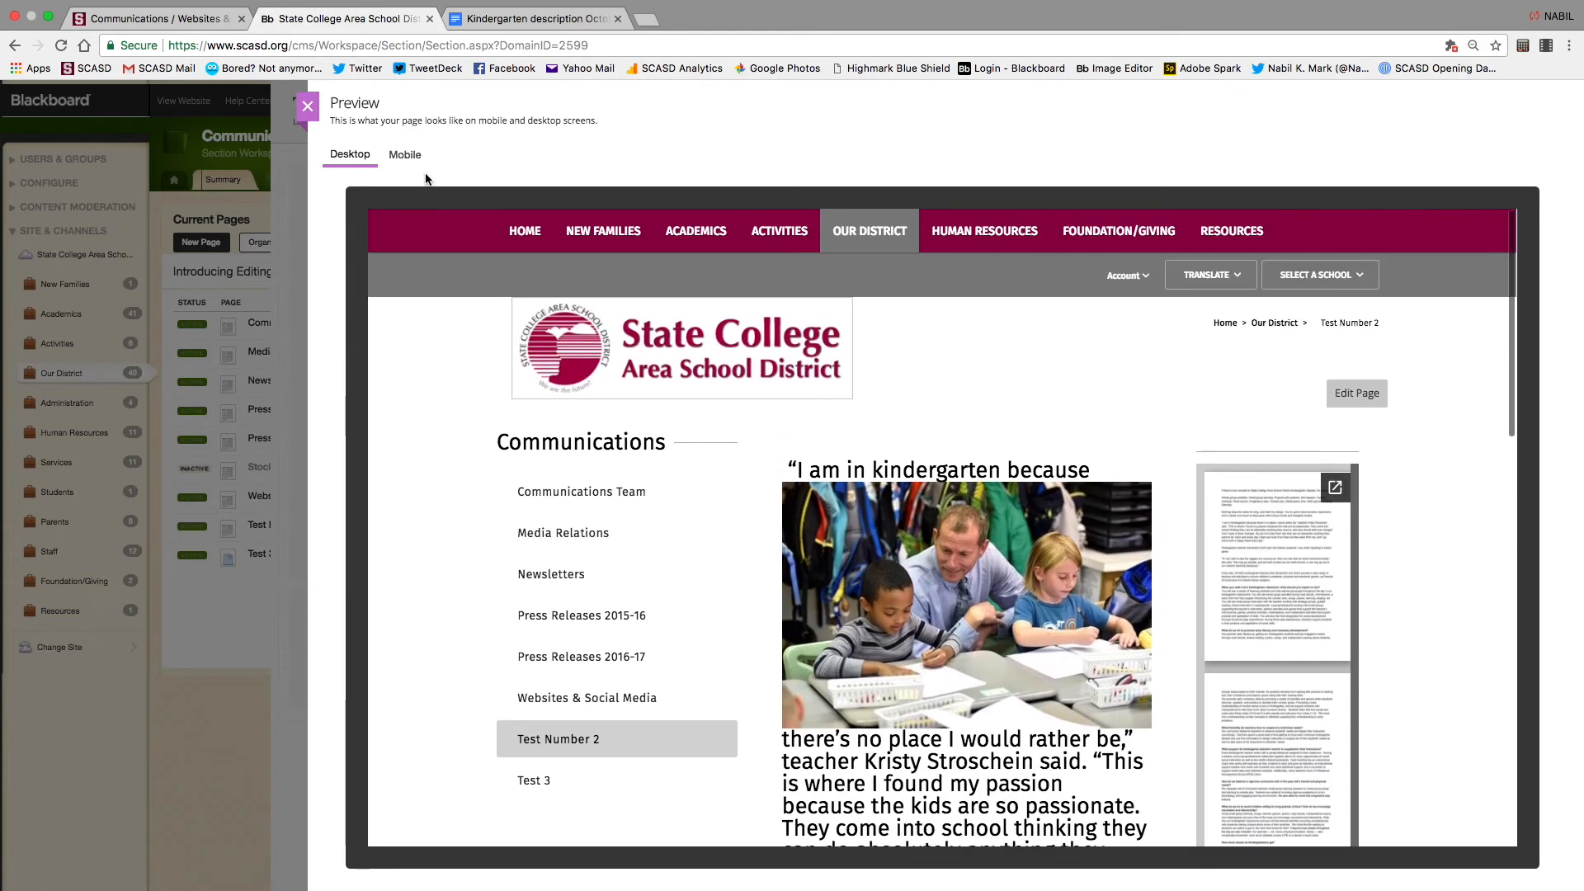
click(318, 111)
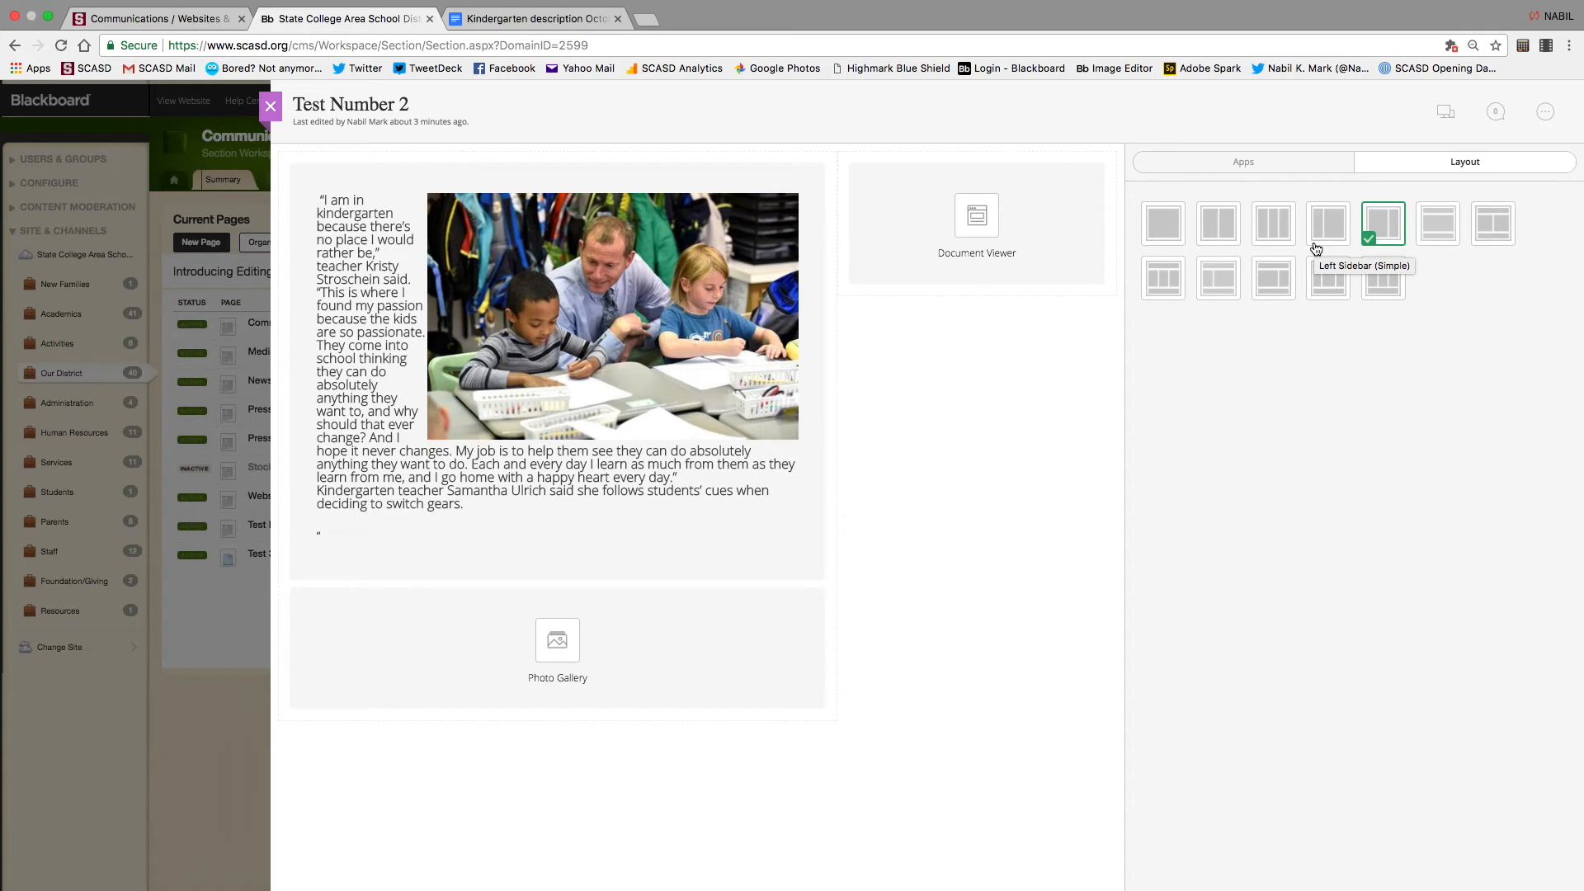
click(1260, 162)
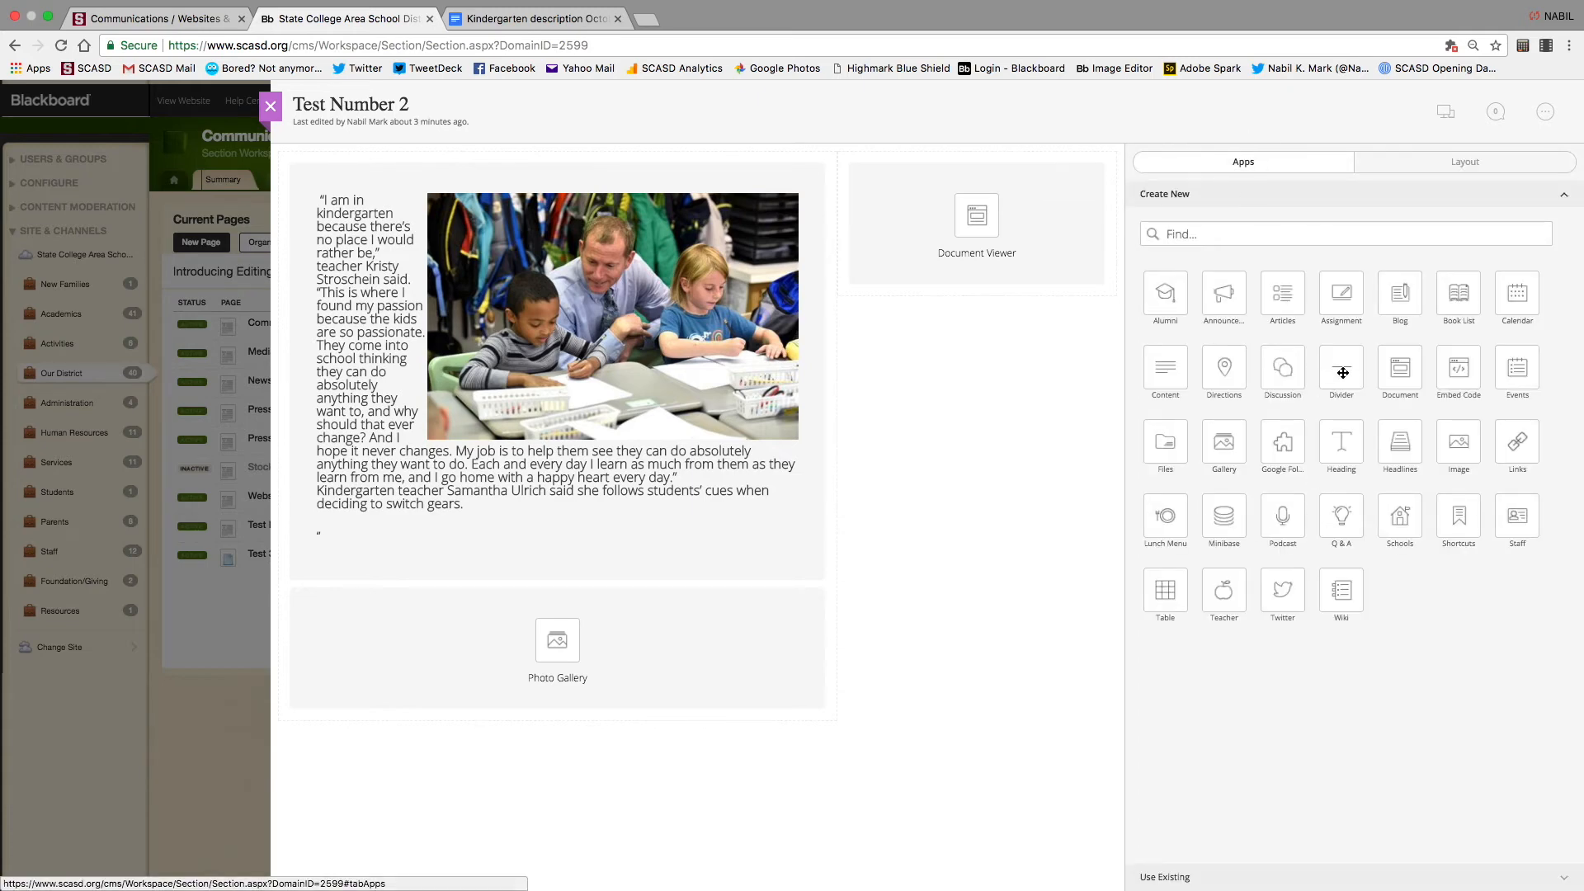
Place a Divider app above the Photo Gallery and check the line in Preview
drag(1342, 373, 543, 616)
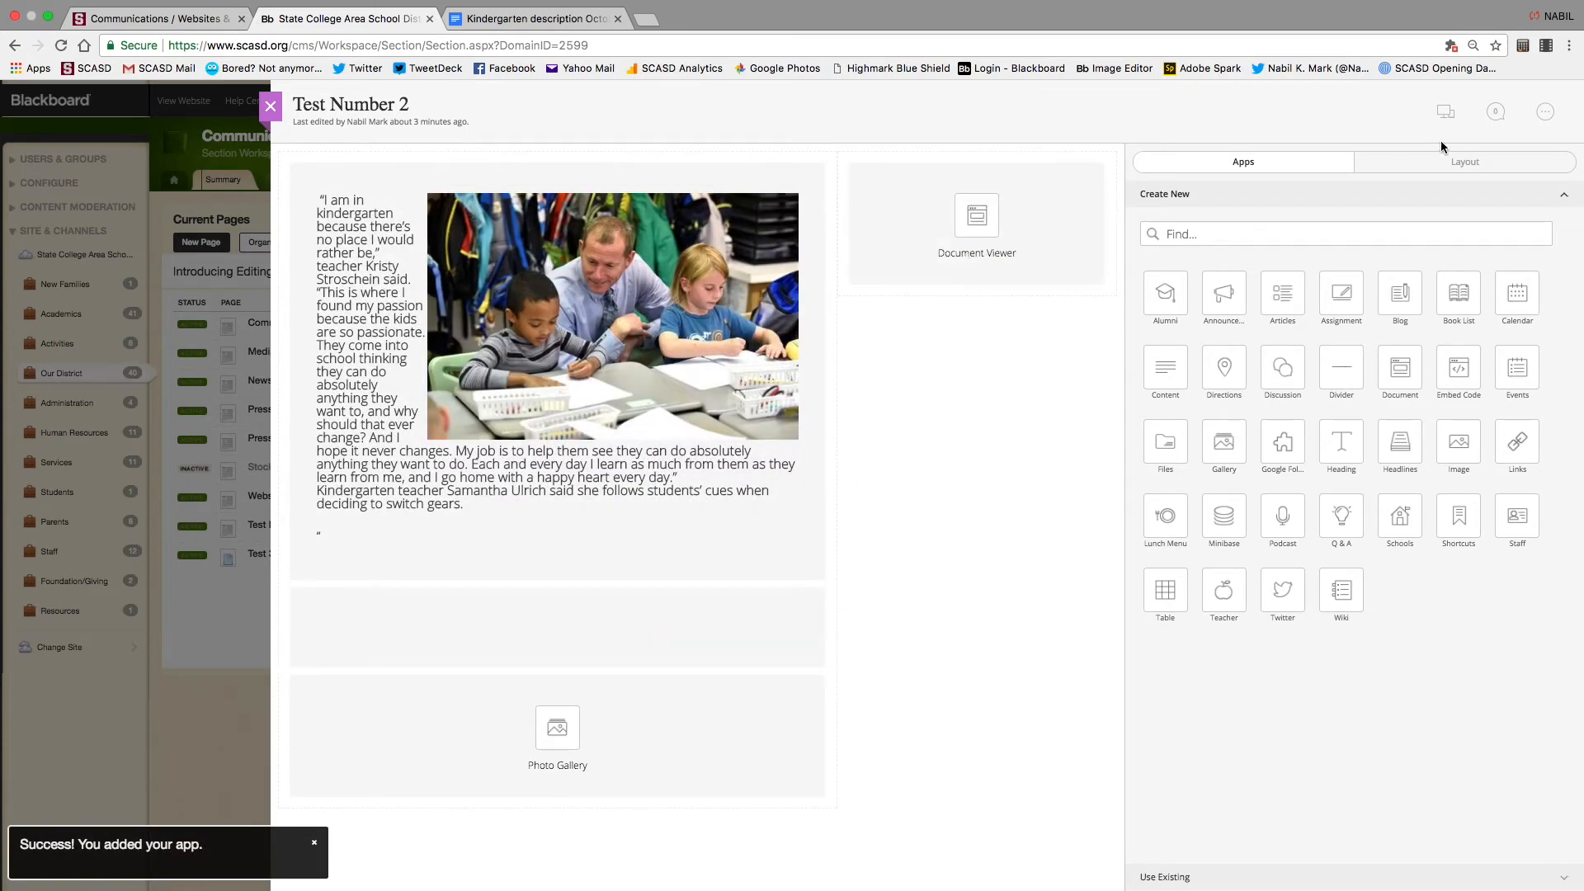
click(1446, 112)
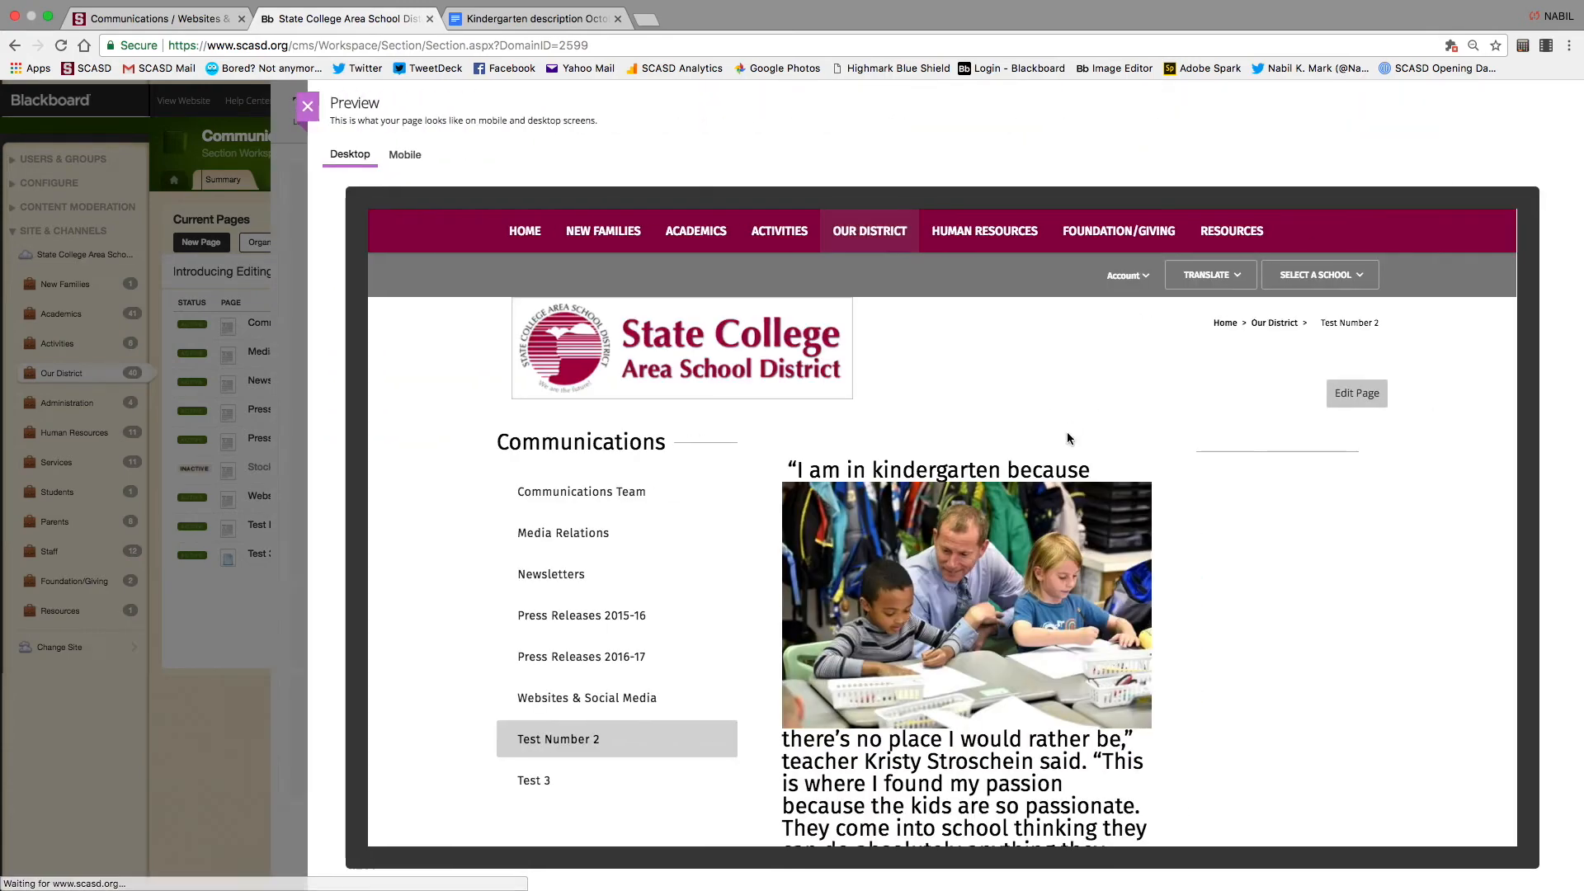
scroll(1066, 432, down, 2)
scroll(1067, 436, down, 6)
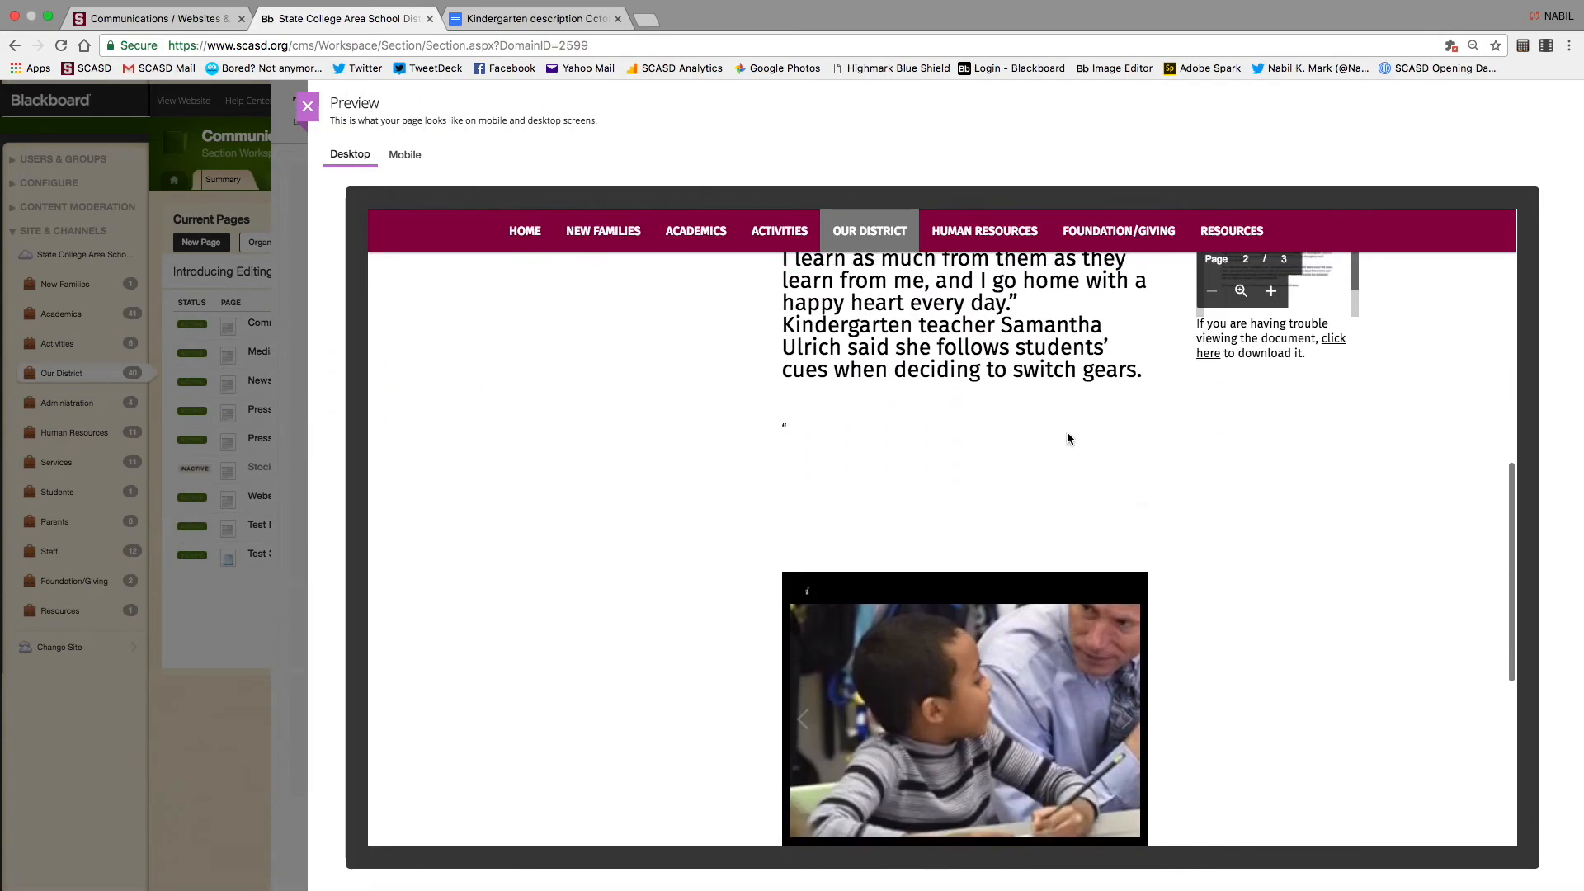
scroll(1067, 439, up, 1)
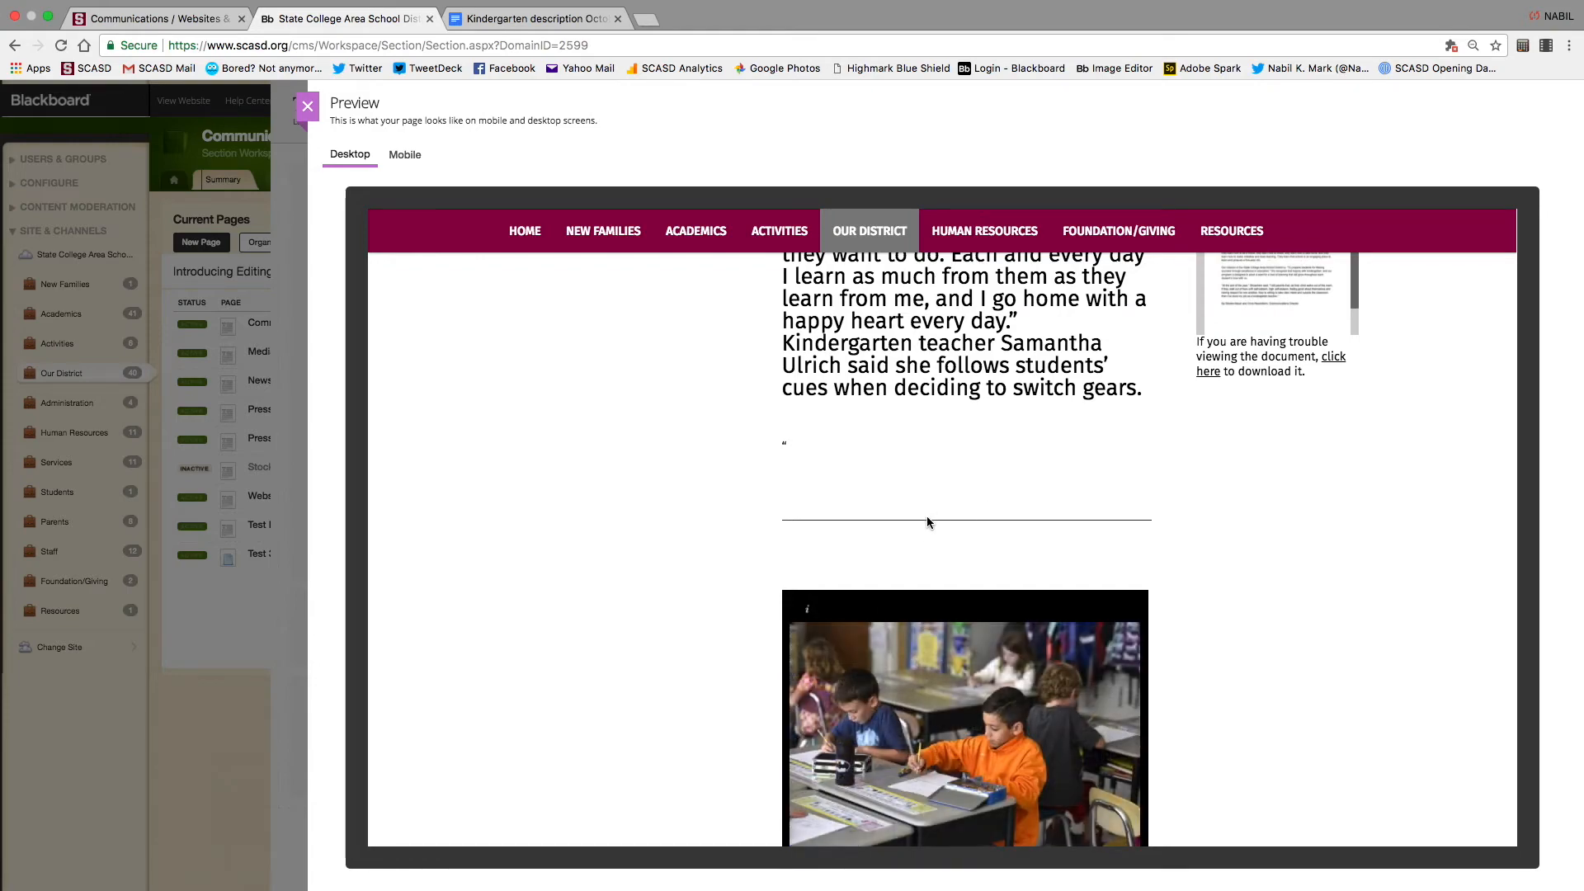
scroll(927, 520, up, 10)
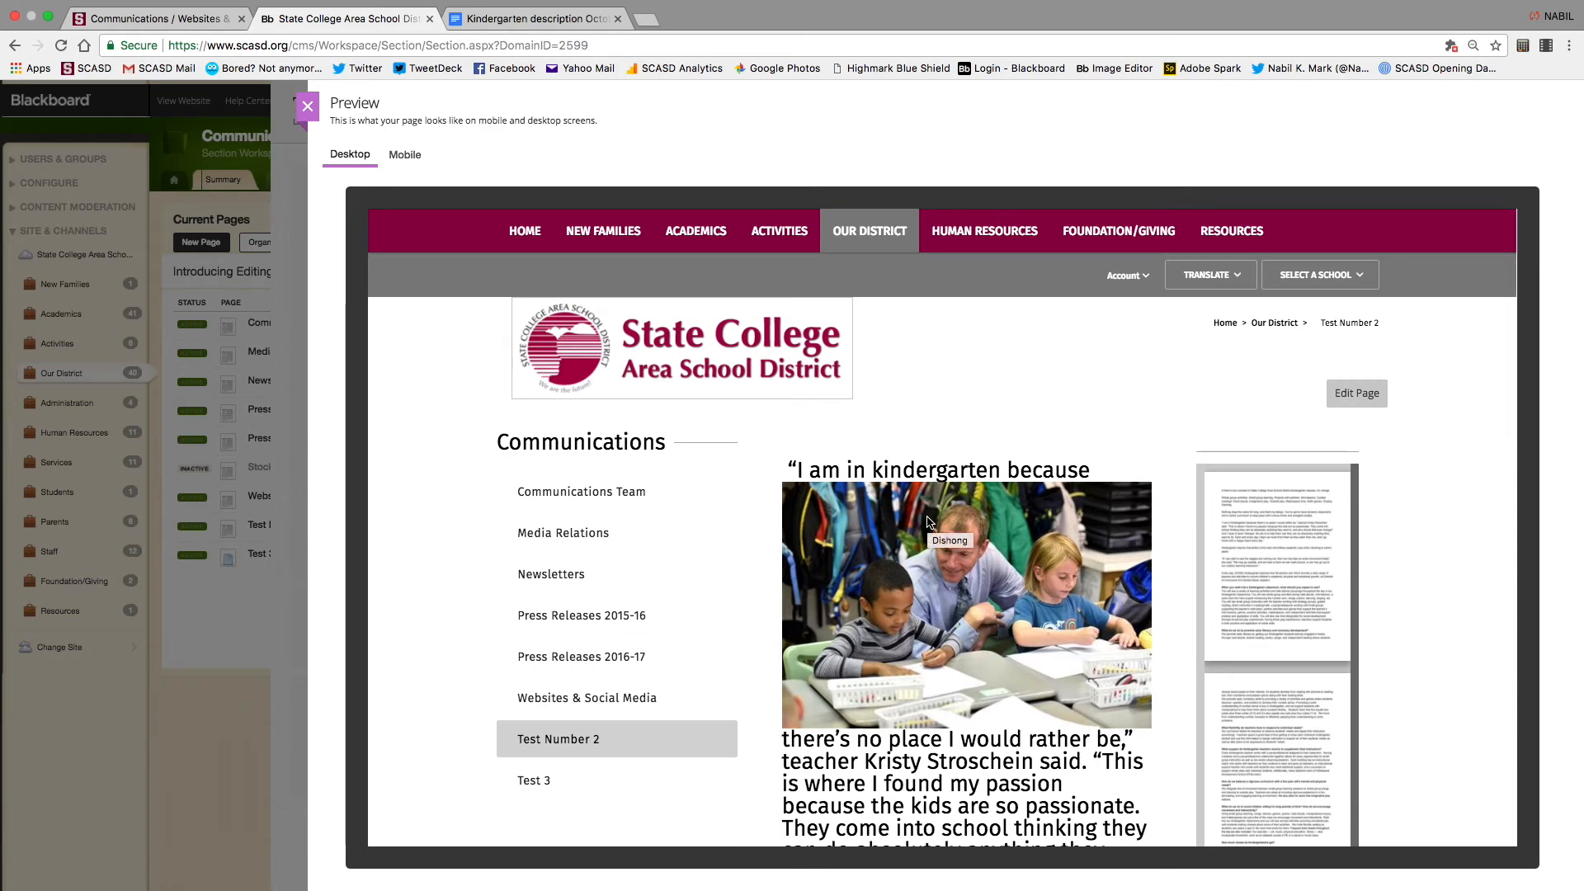
click(307, 105)
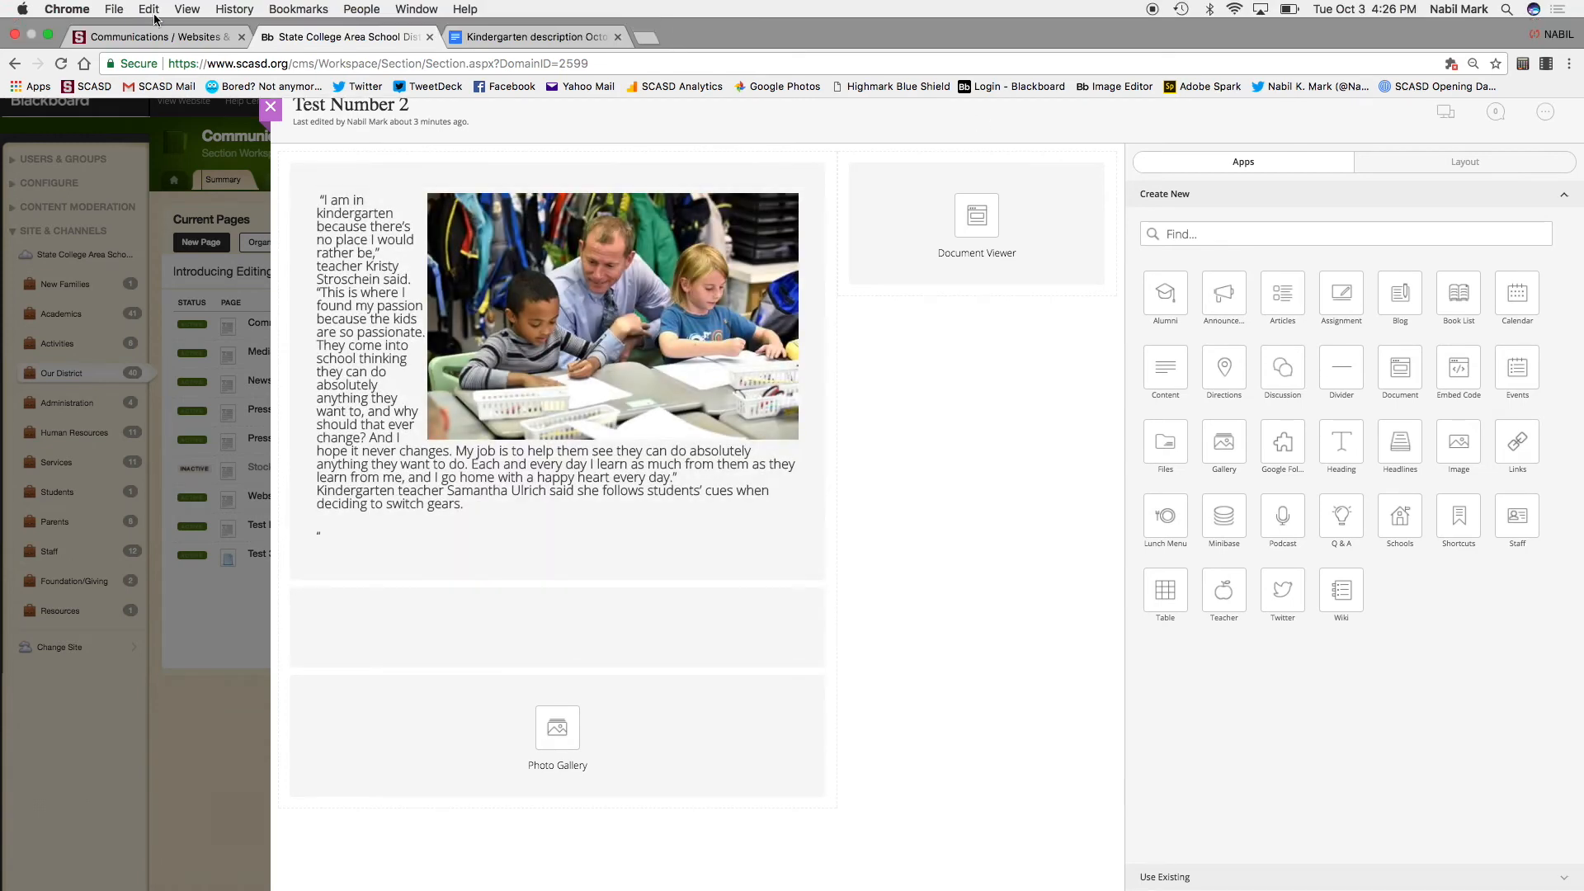
Reload the live site and scroll through the published Test Number 2 page, then go back to the editor
click(151, 10)
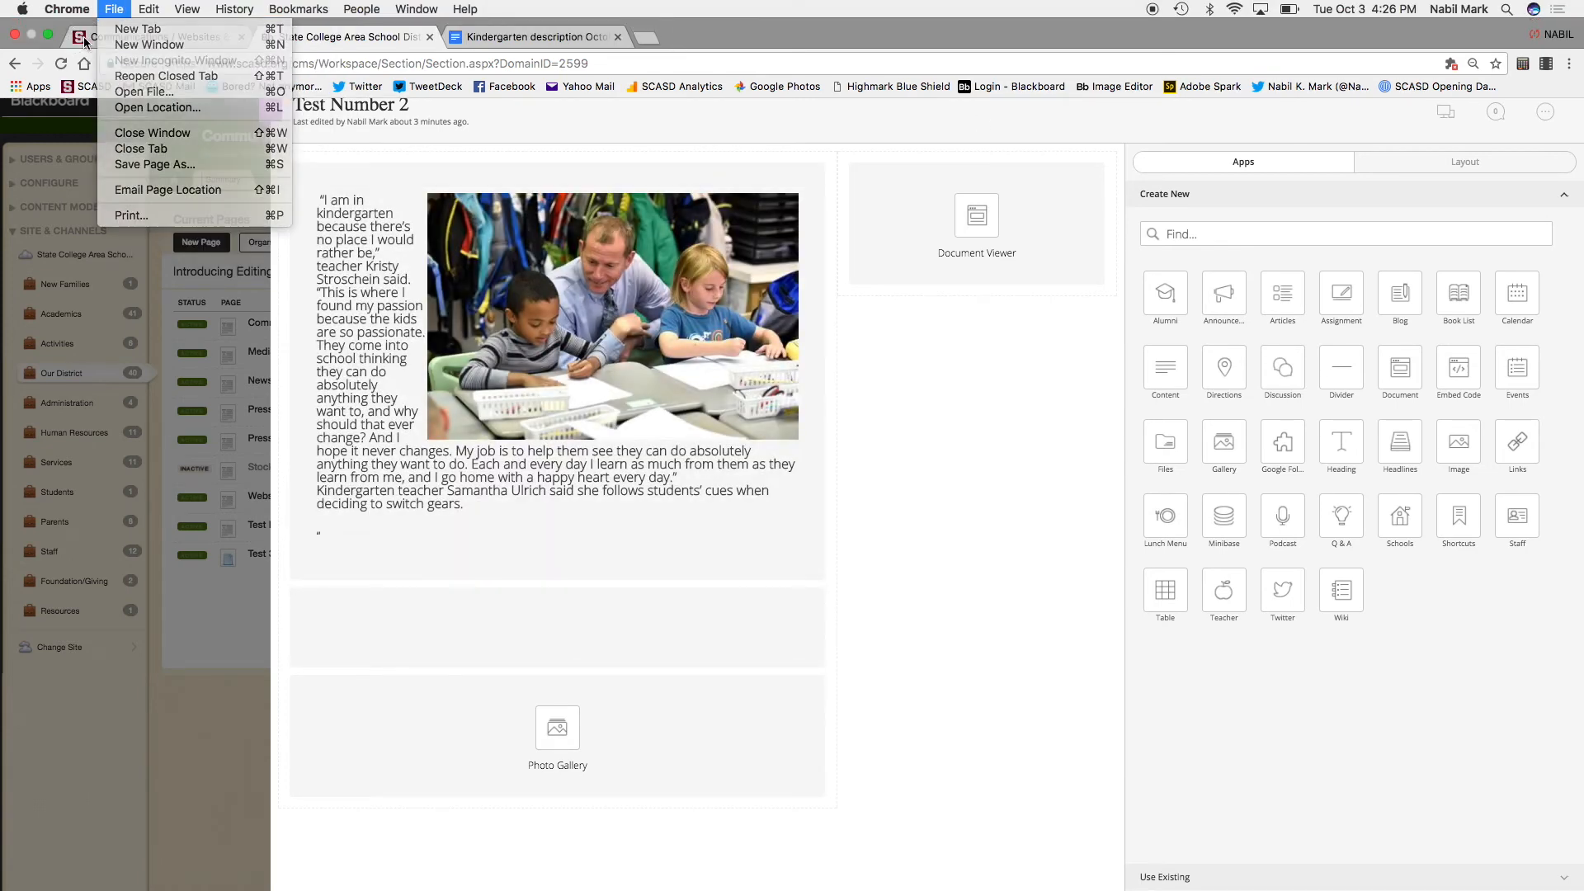
click(116, 39)
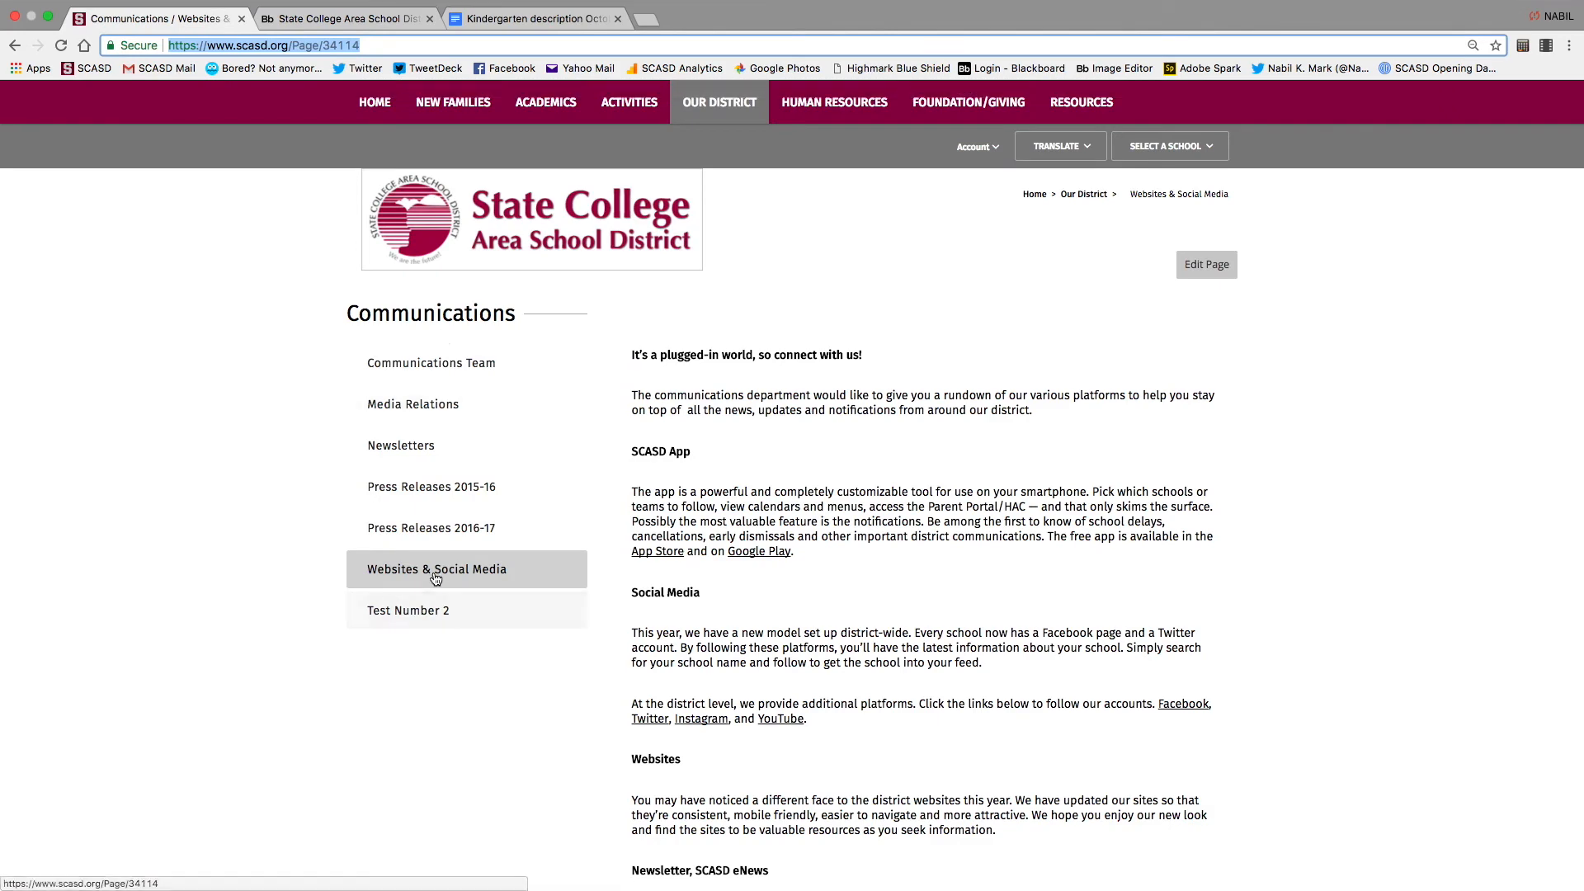
click(61, 45)
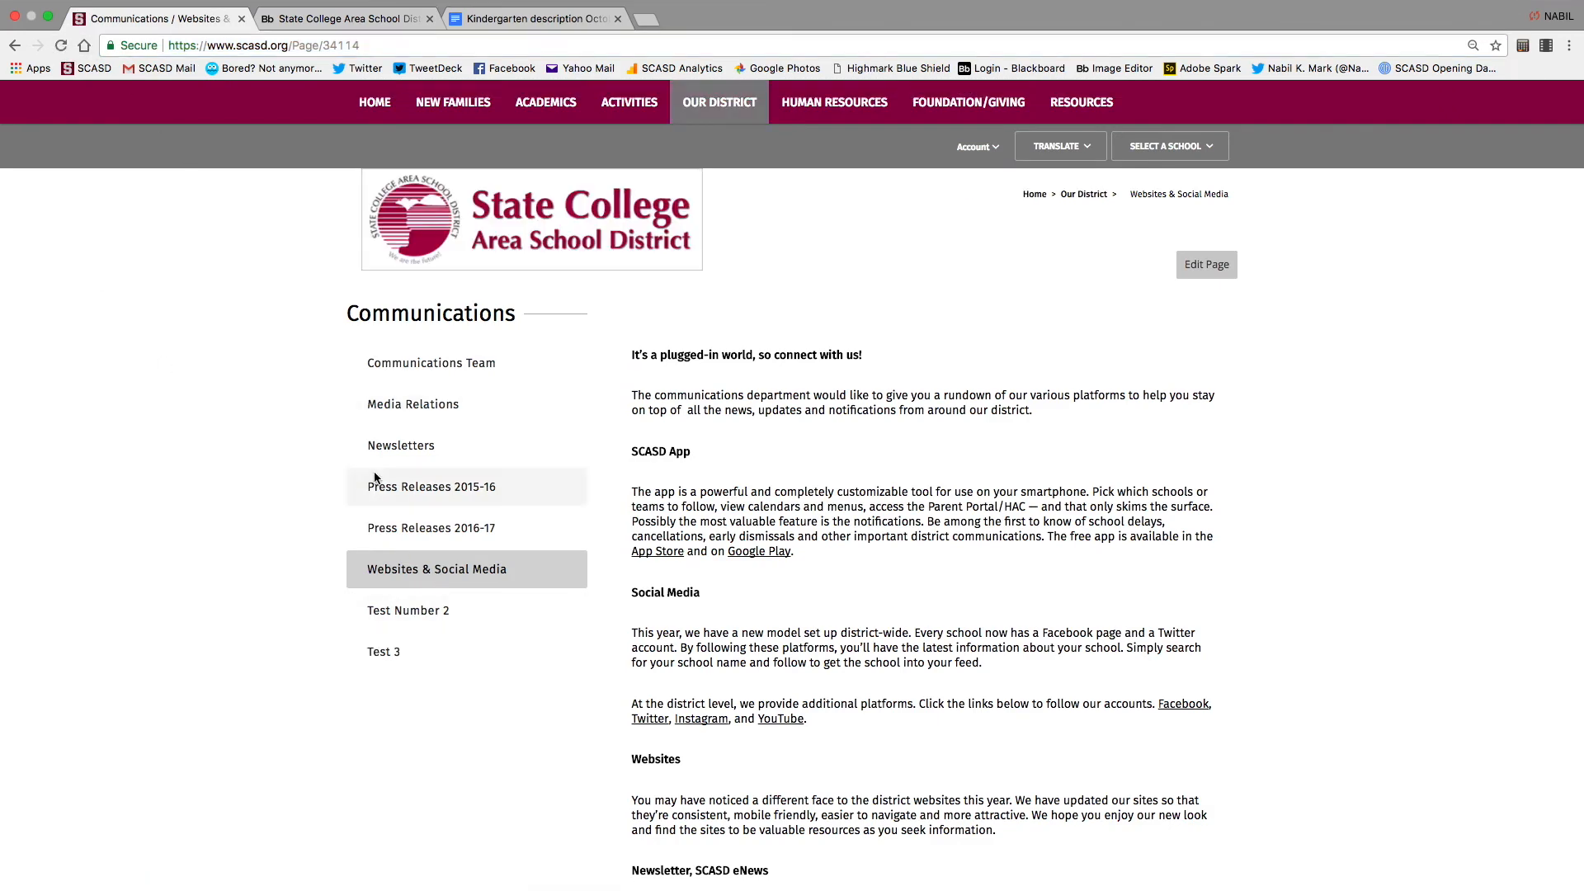
click(436, 612)
scroll(899, 660, down, 10)
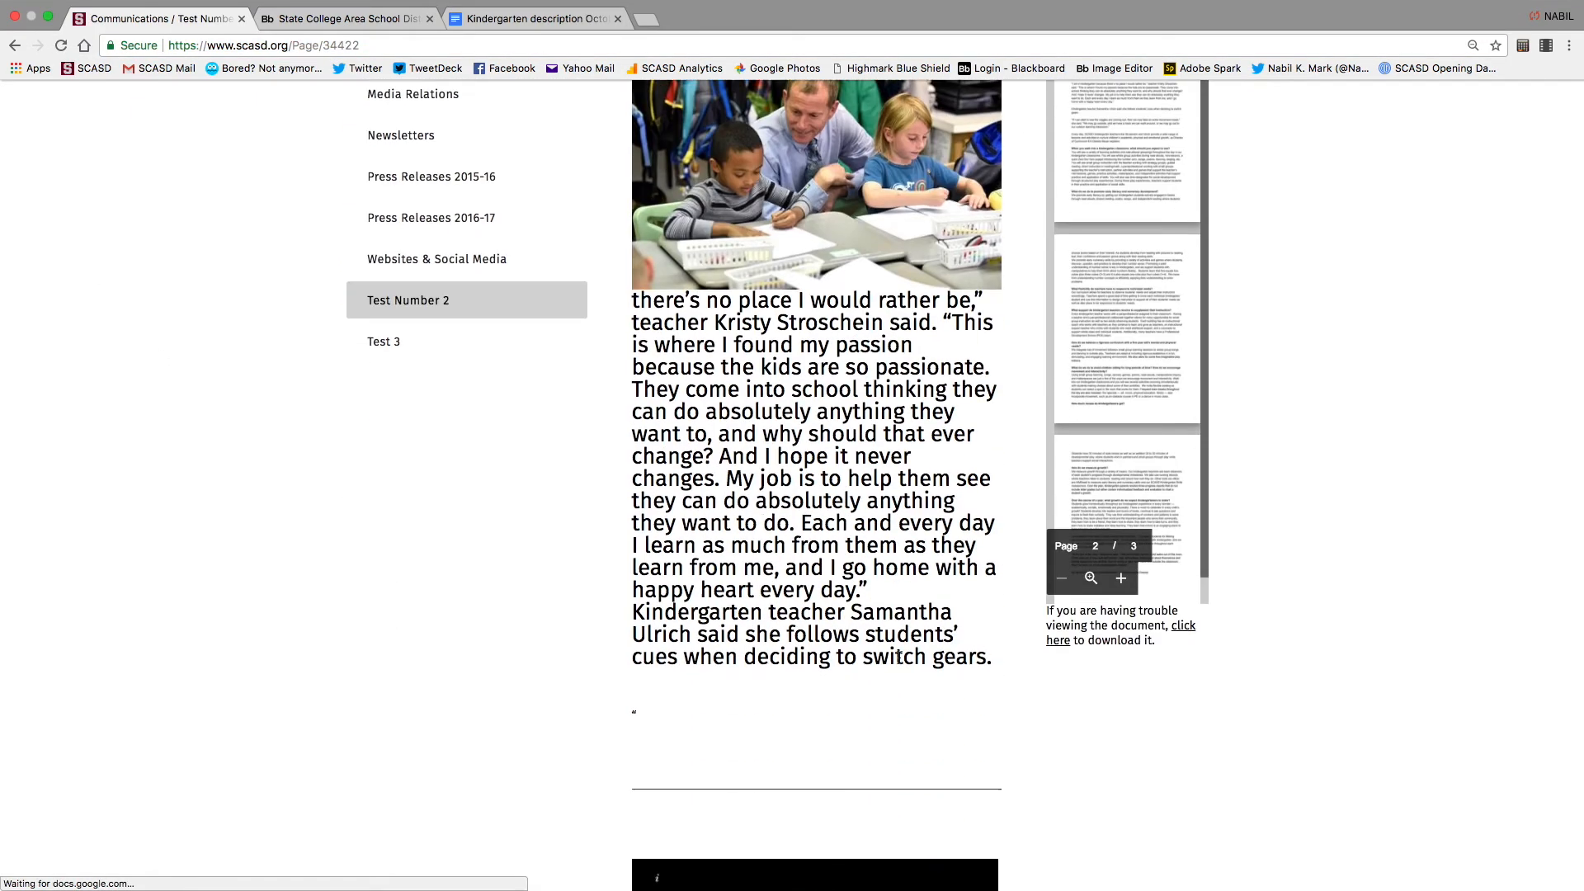
scroll(898, 656, up, 3)
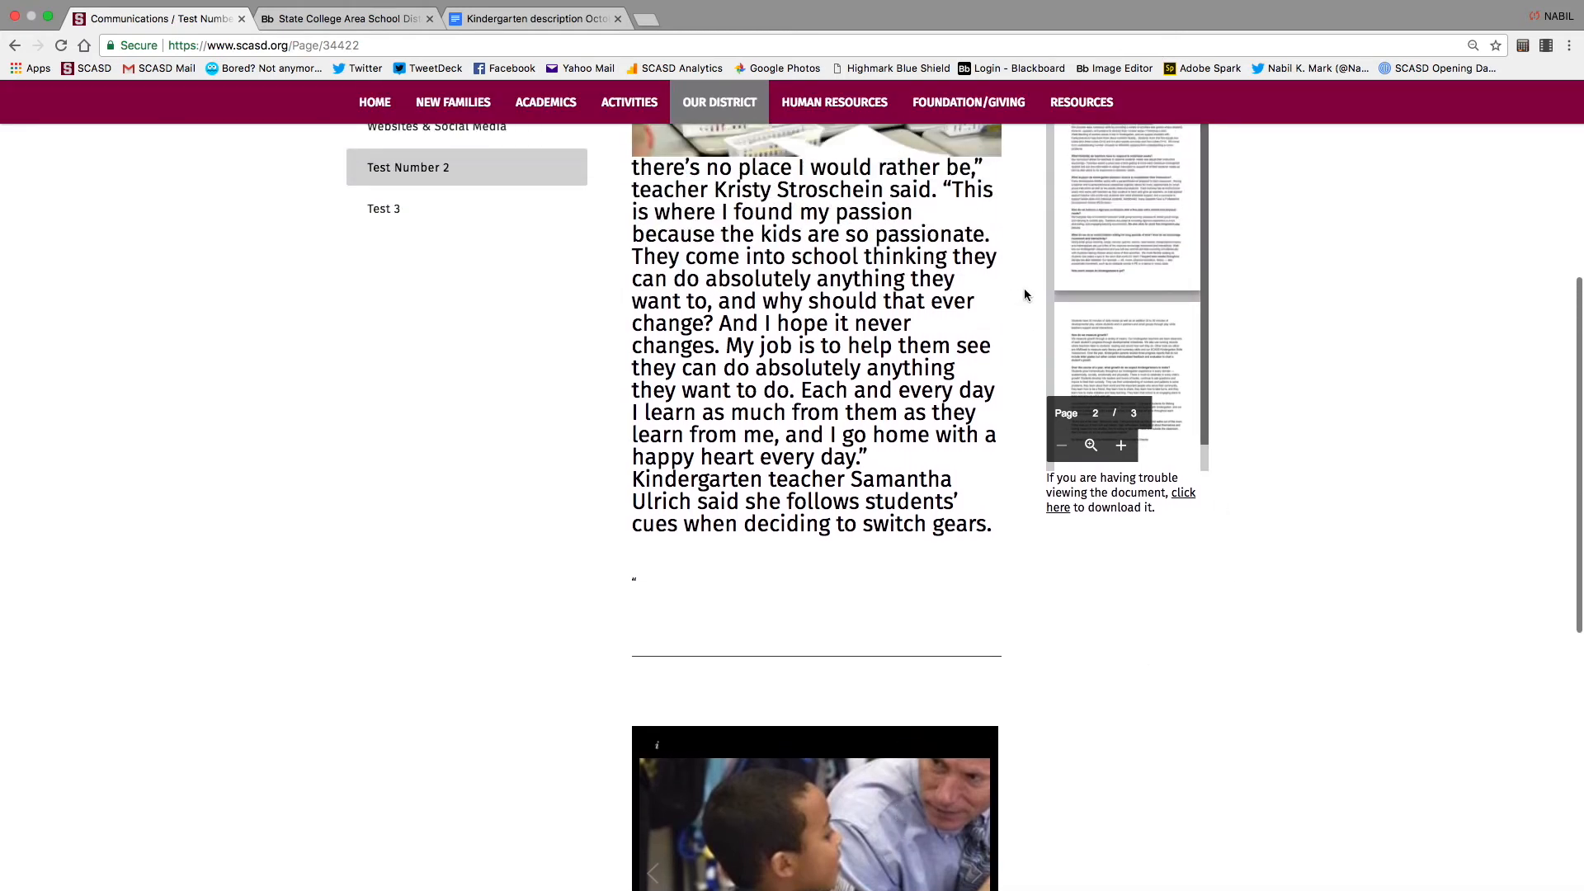
scroll(1020, 270, up, 3)
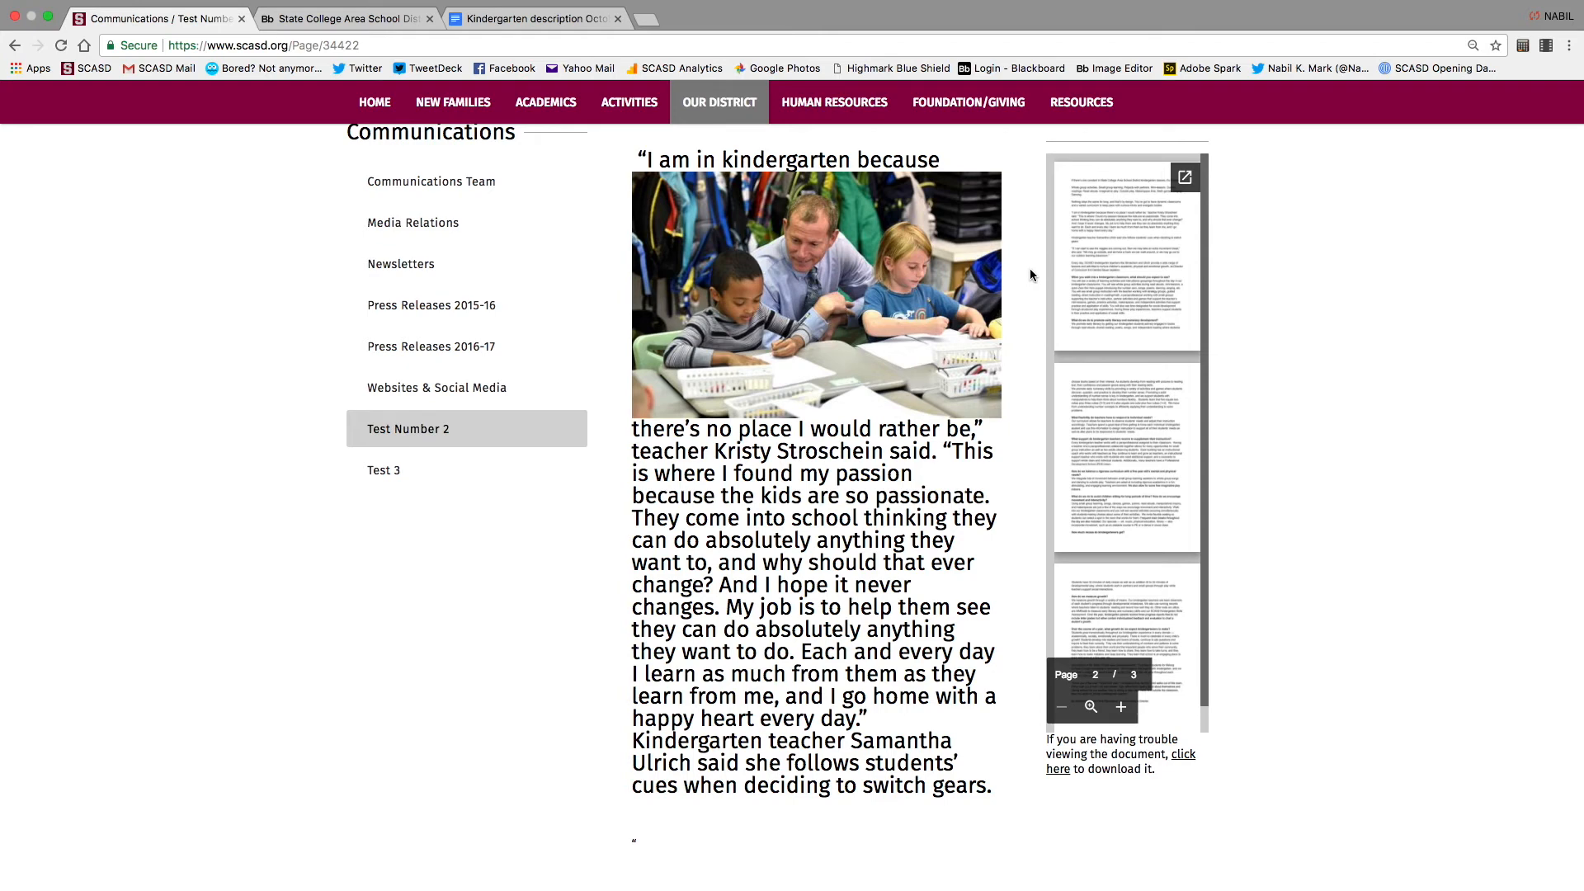
scroll(1030, 275, down, 6)
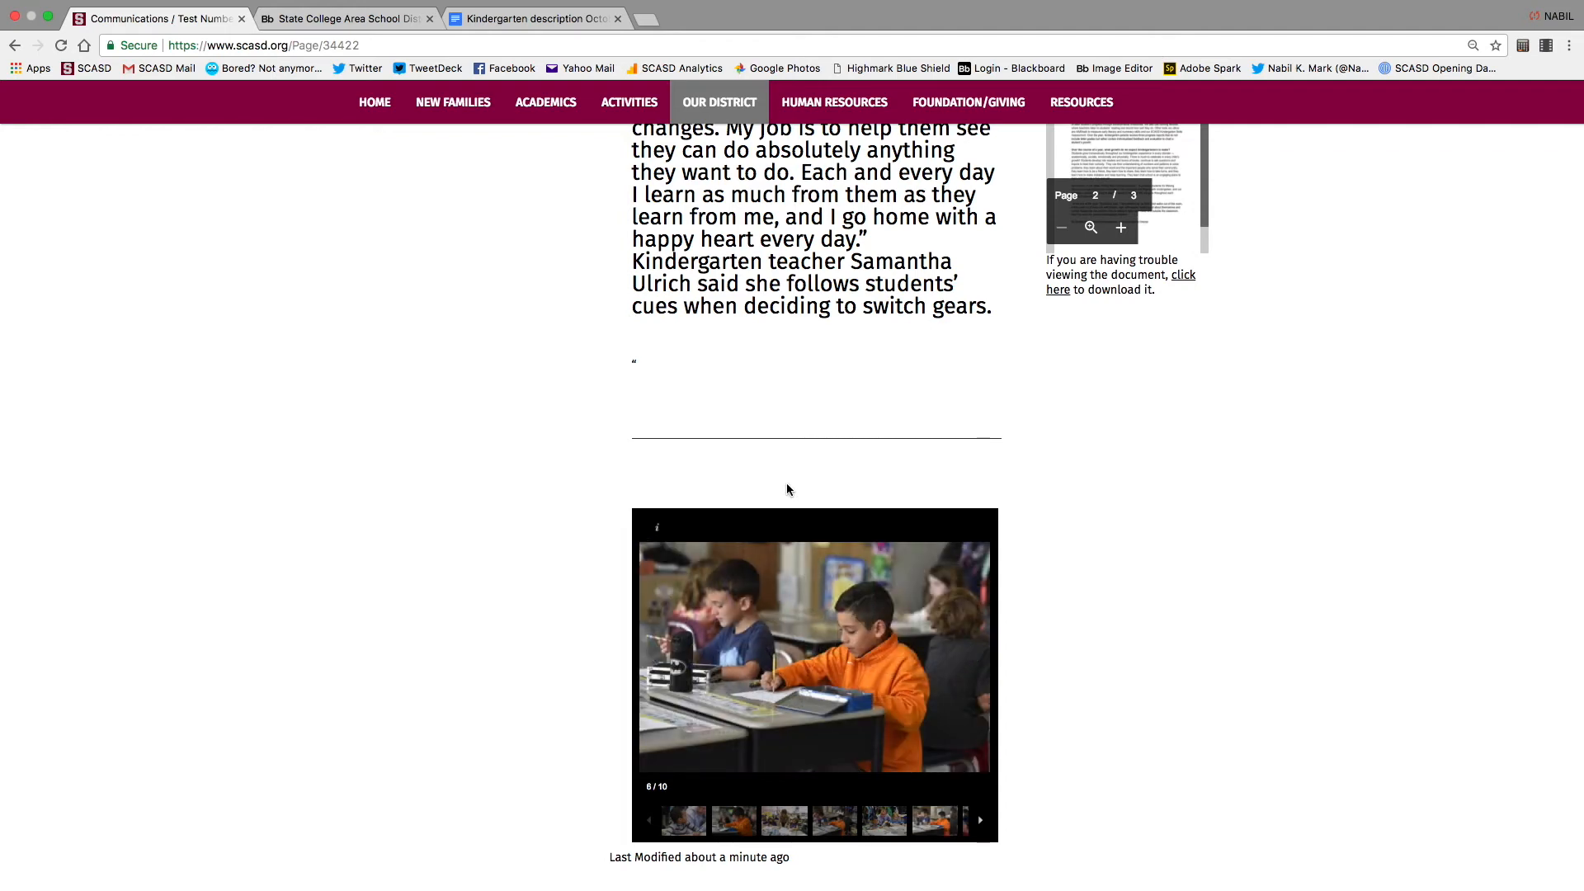
click(310, 20)
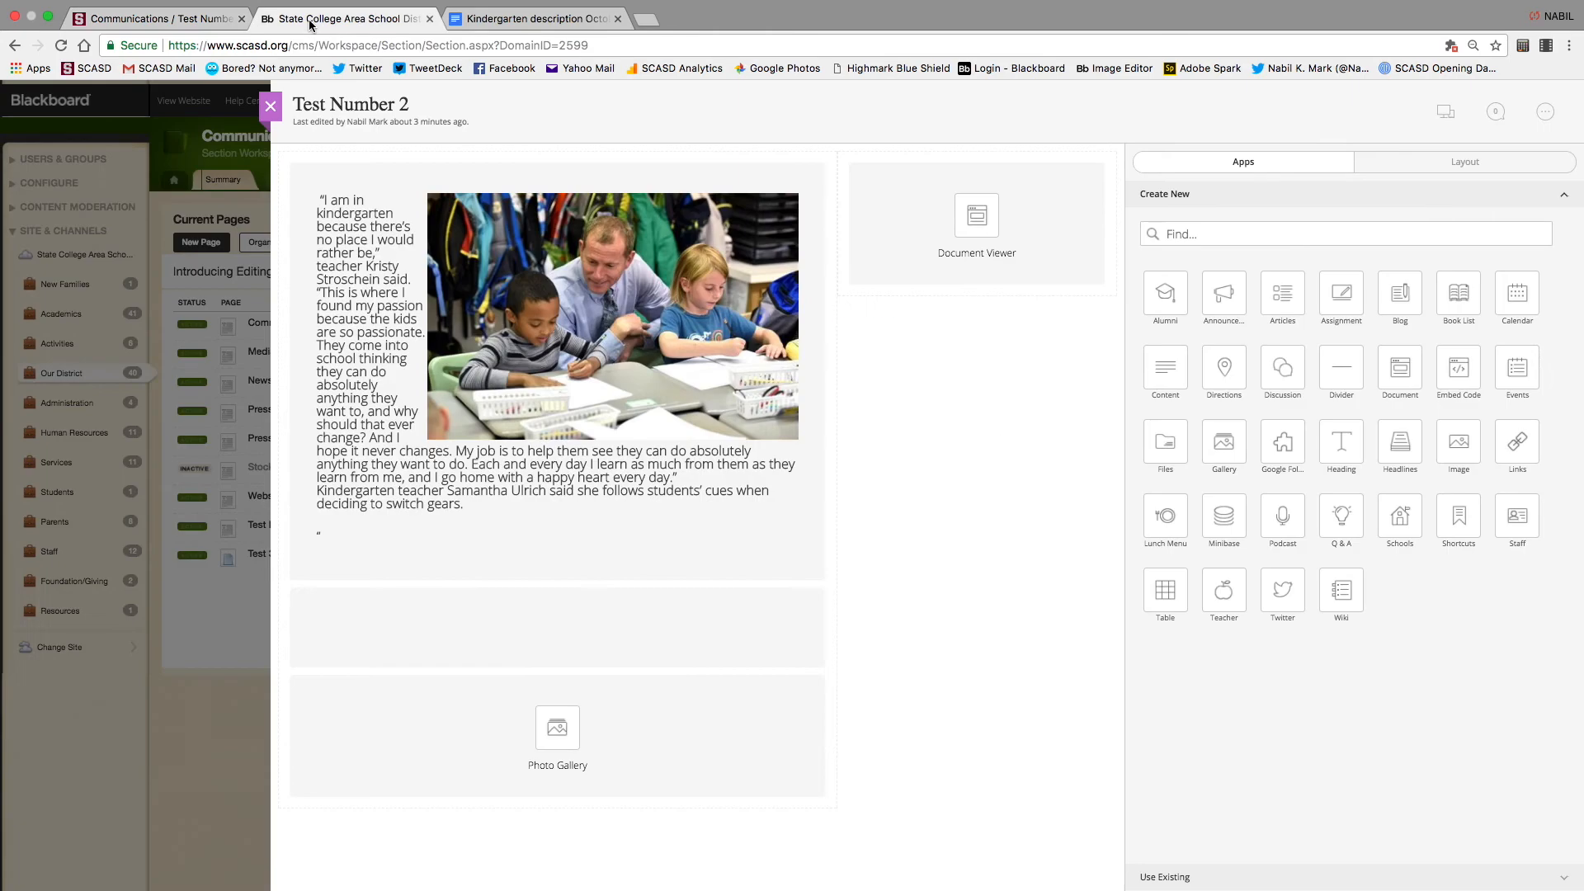
mouse_move(797, 505)
mouse_move(806, 440)
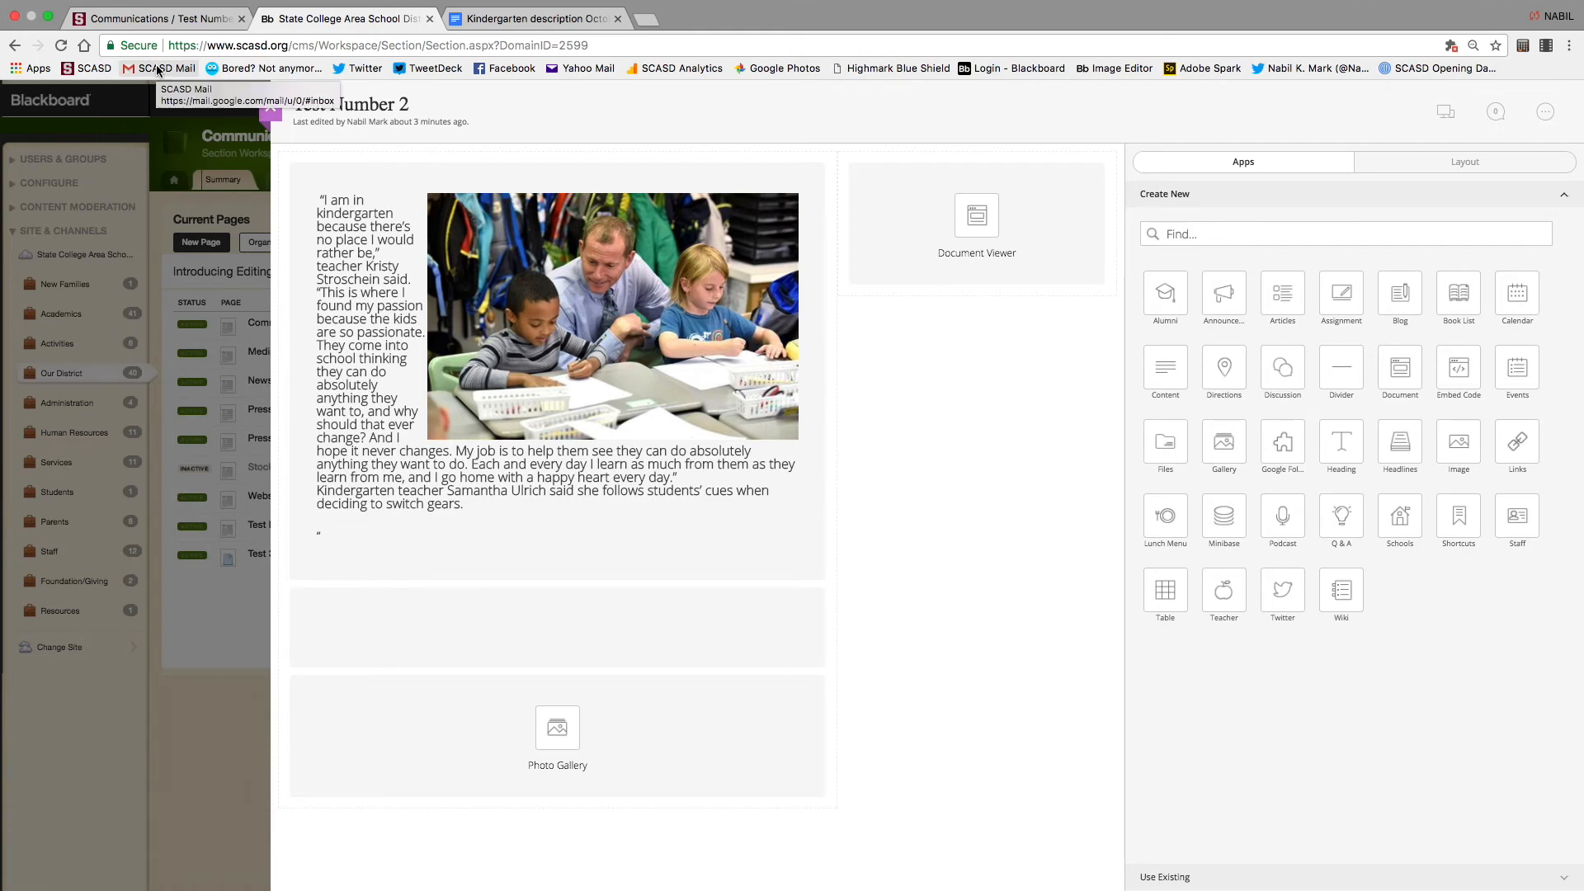
Close the page editor and open the Corl Street Elementary virtual tour video on YouTube, paused
click(270, 108)
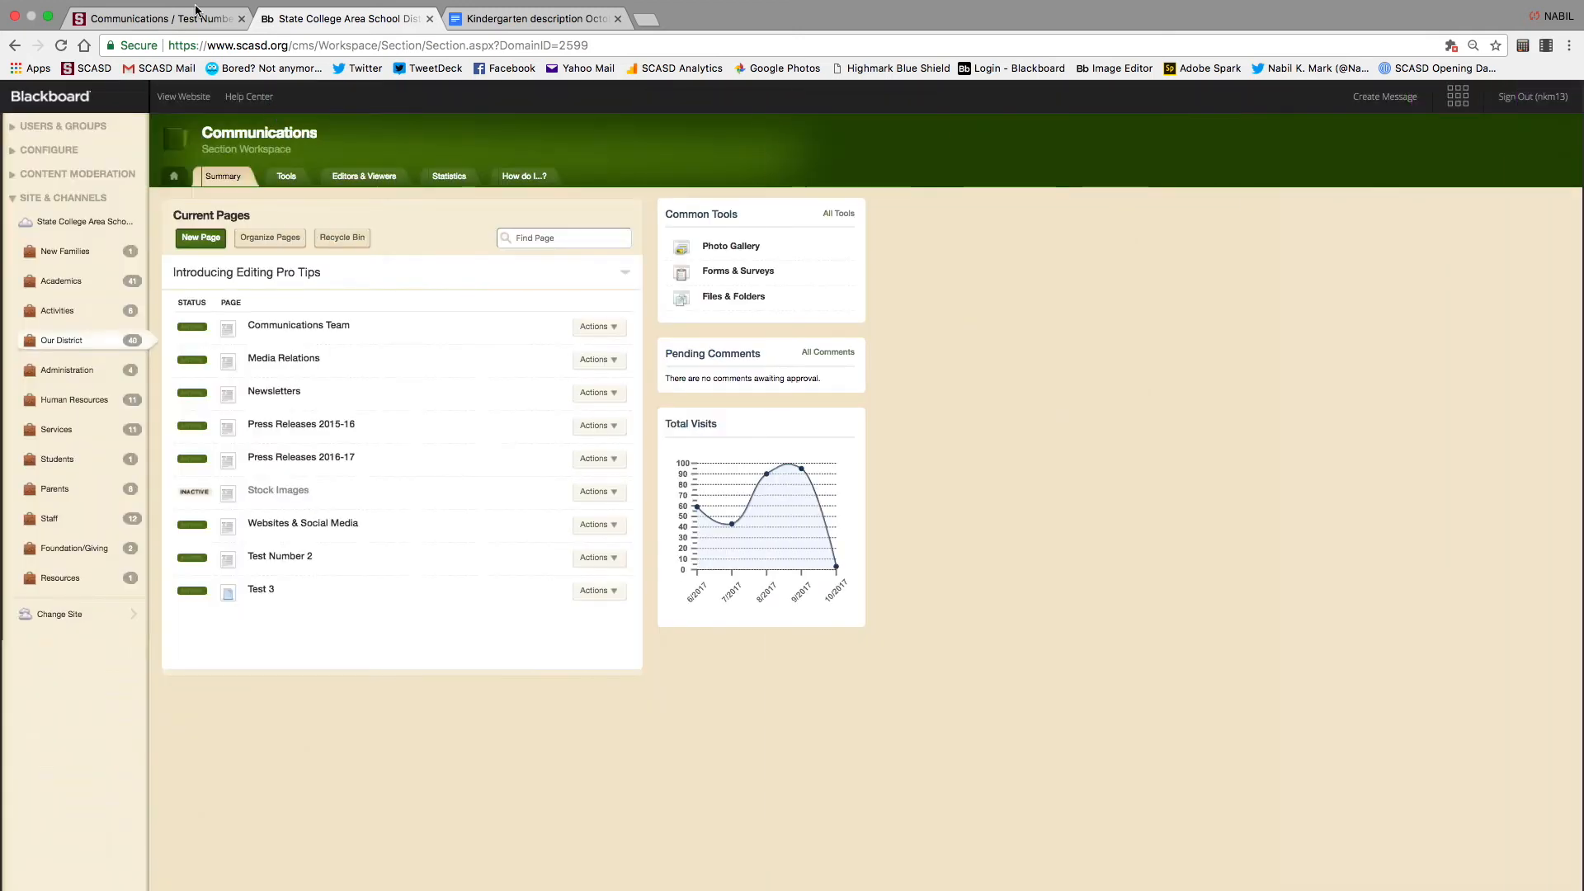
key(super+t)
text(you)
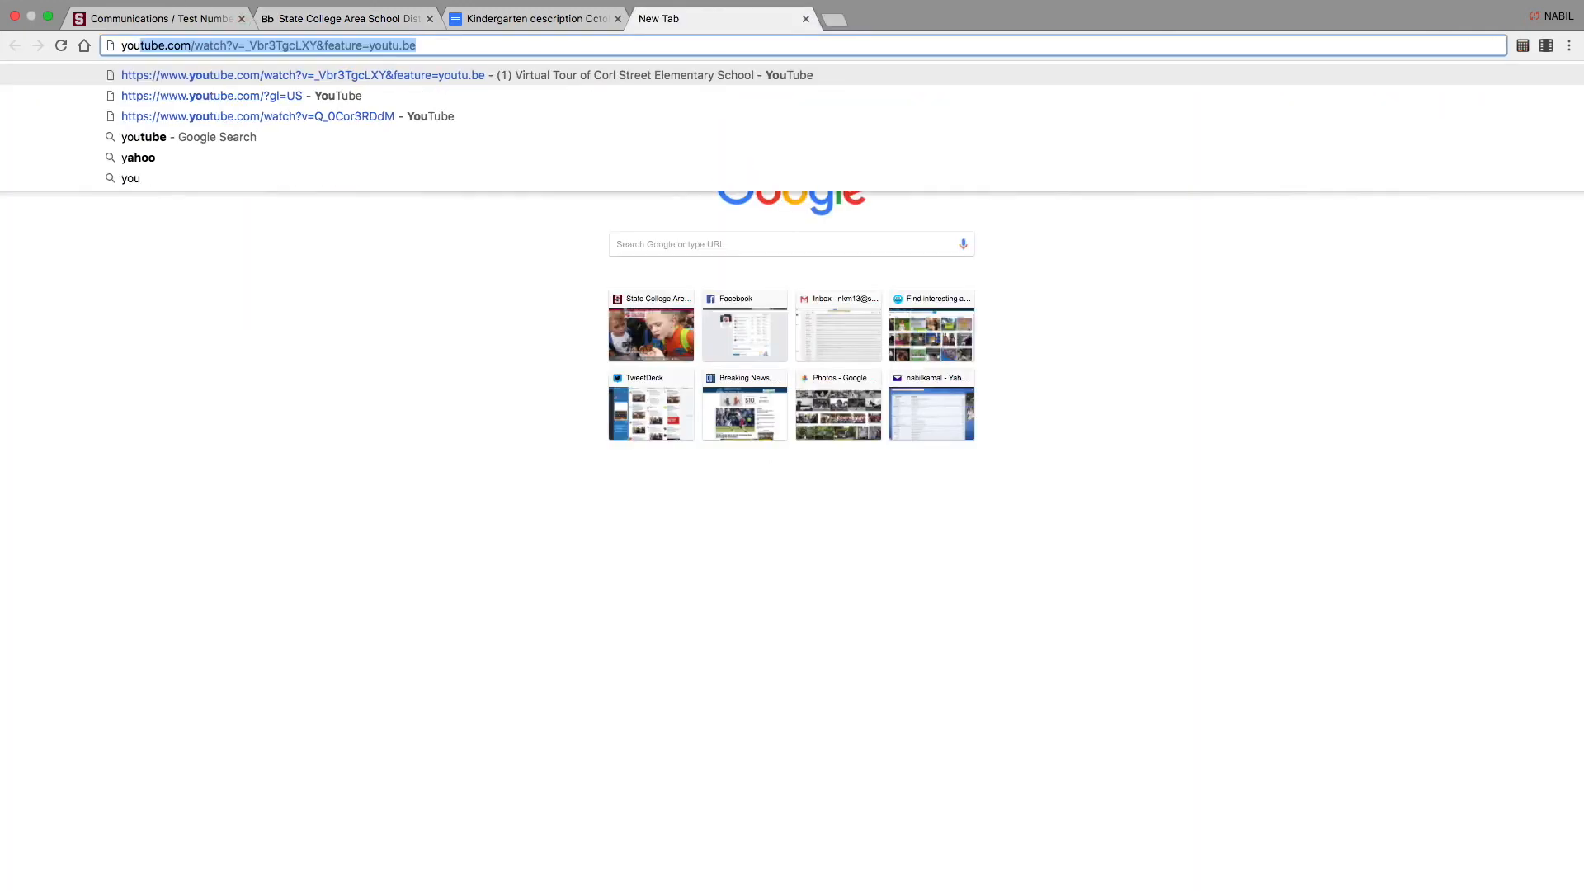
key(Return)
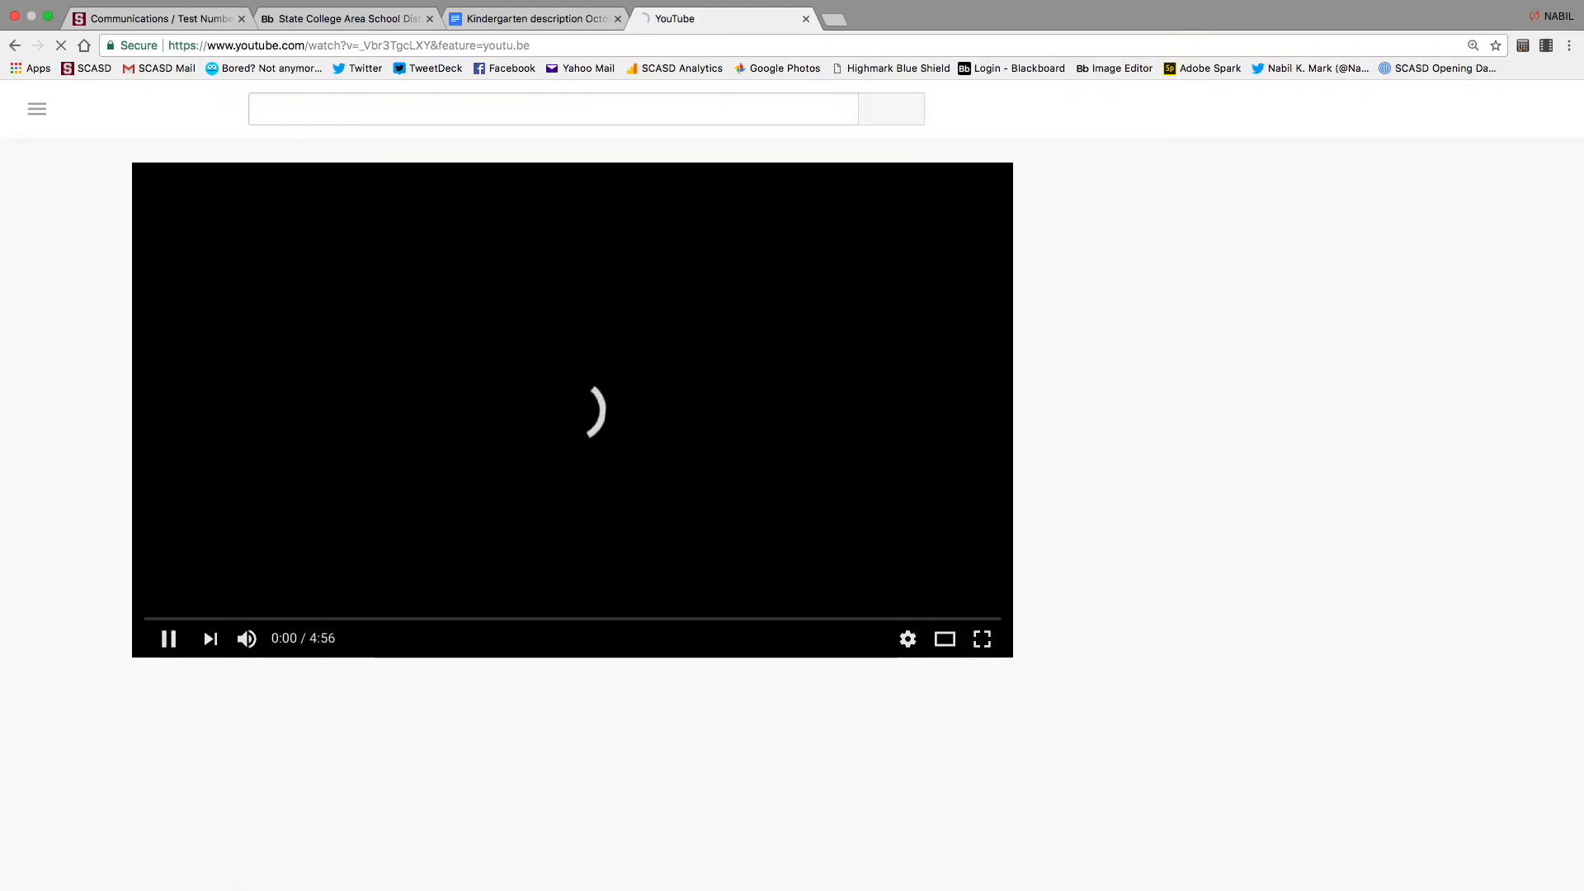
click(169, 619)
scroll(68, 686, down, 1)
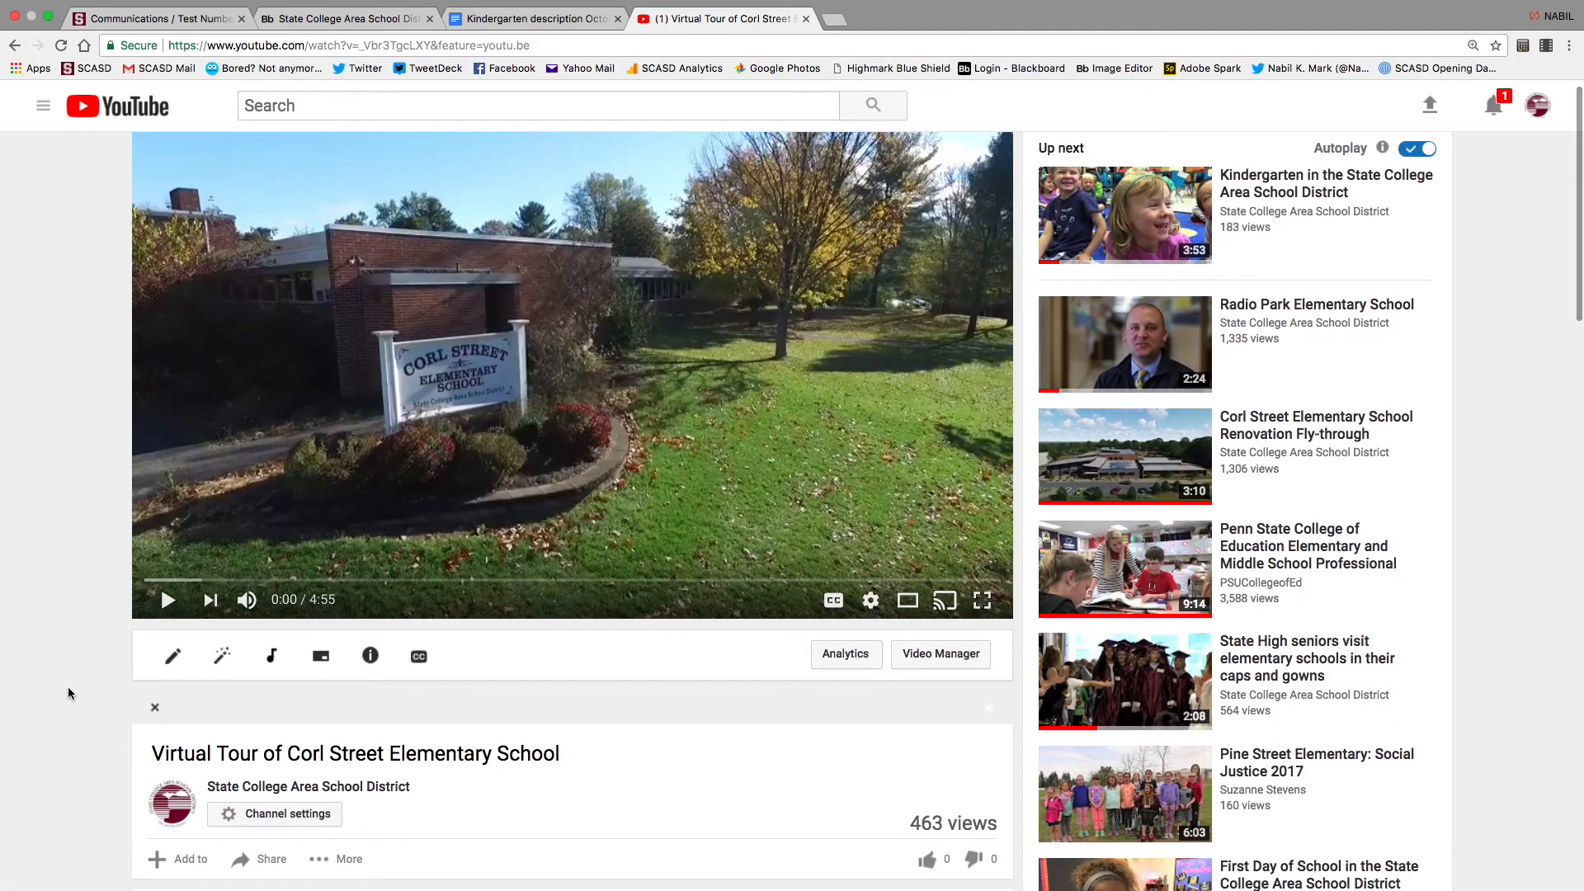
scroll(69, 694, down, 3)
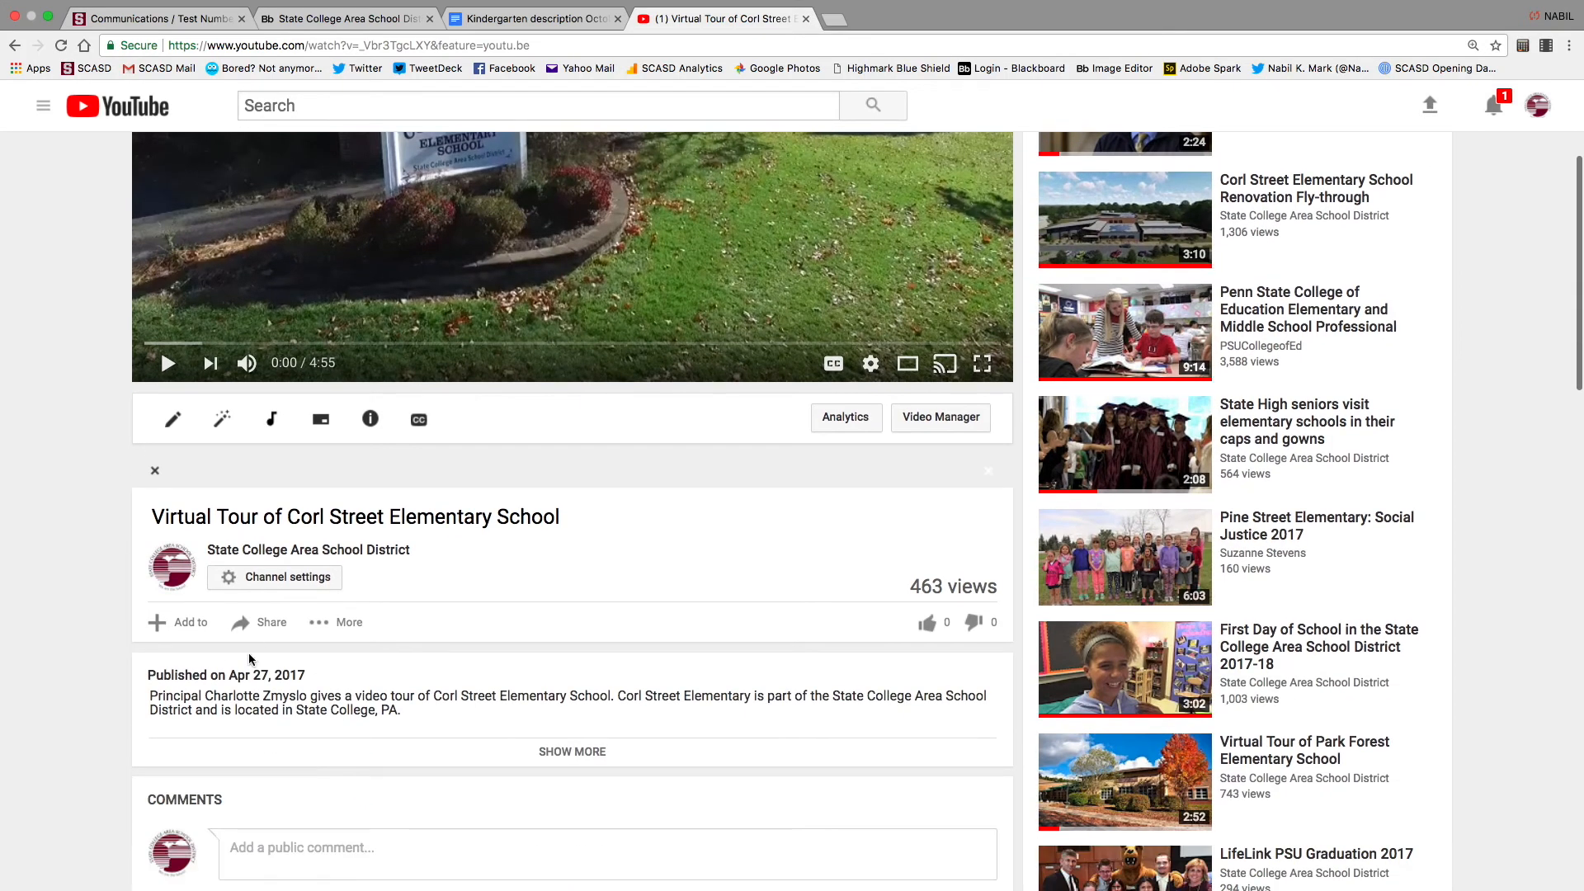
Select the video's full iframe code from Share > Embed
click(268, 632)
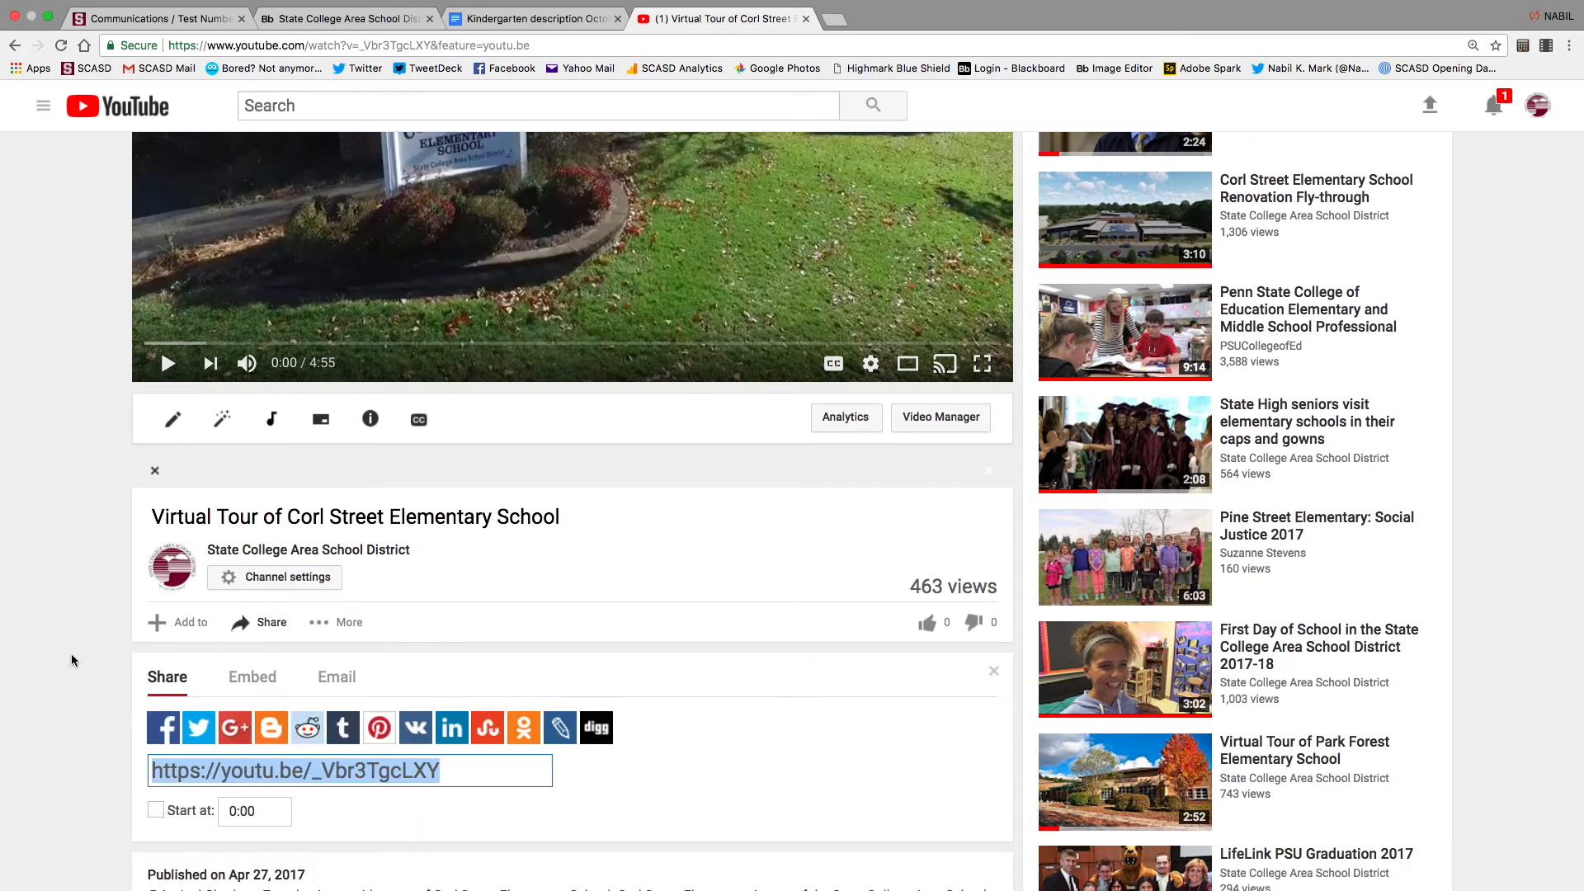
scroll(71, 660, down, 2)
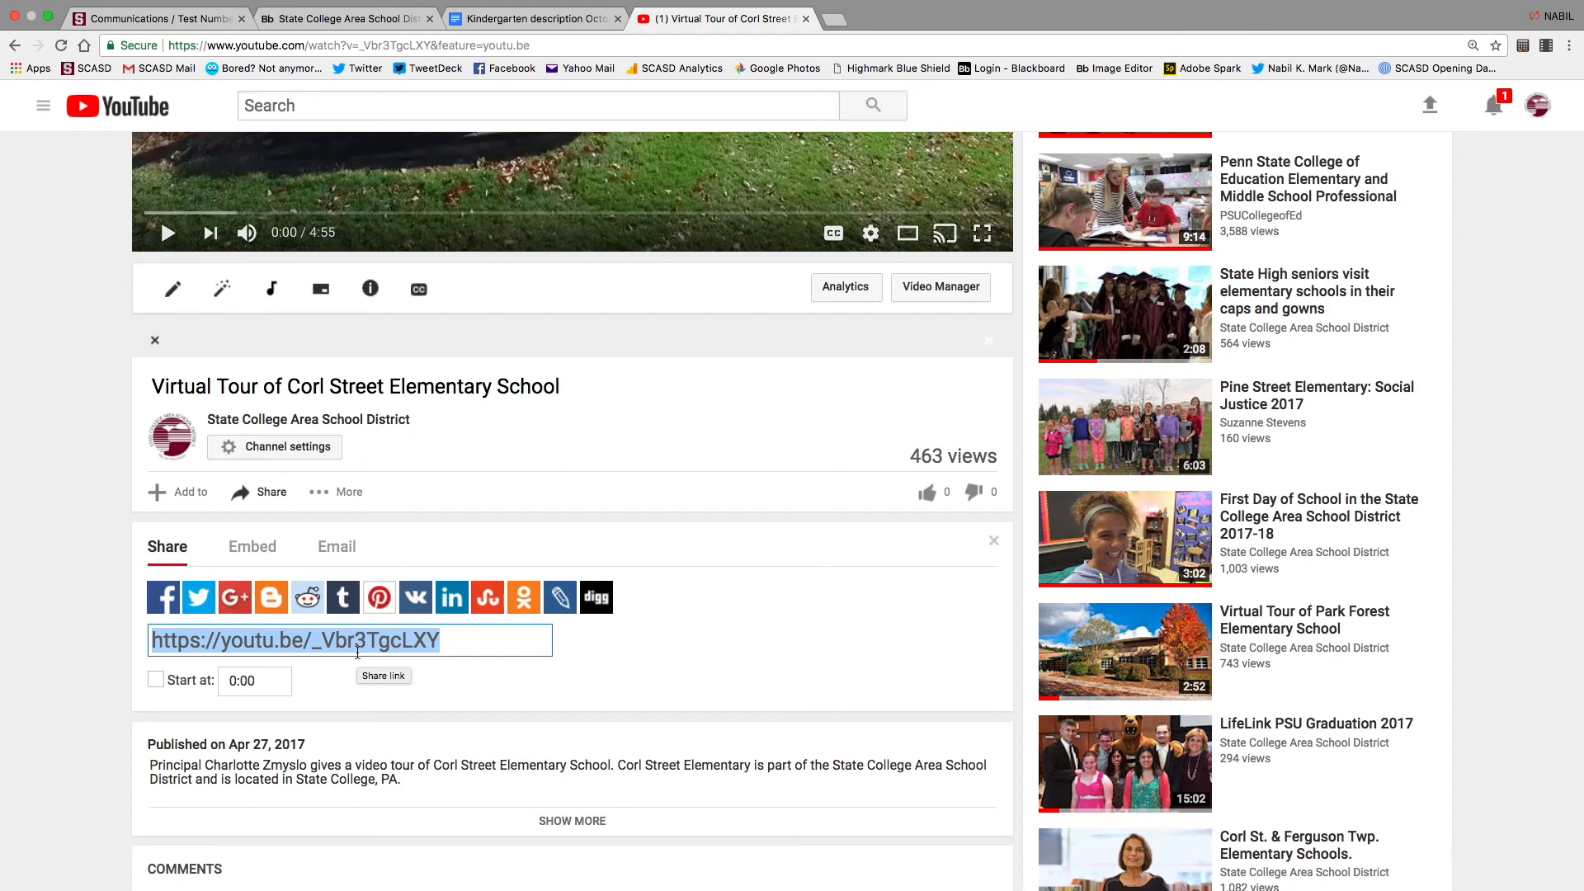
click(252, 548)
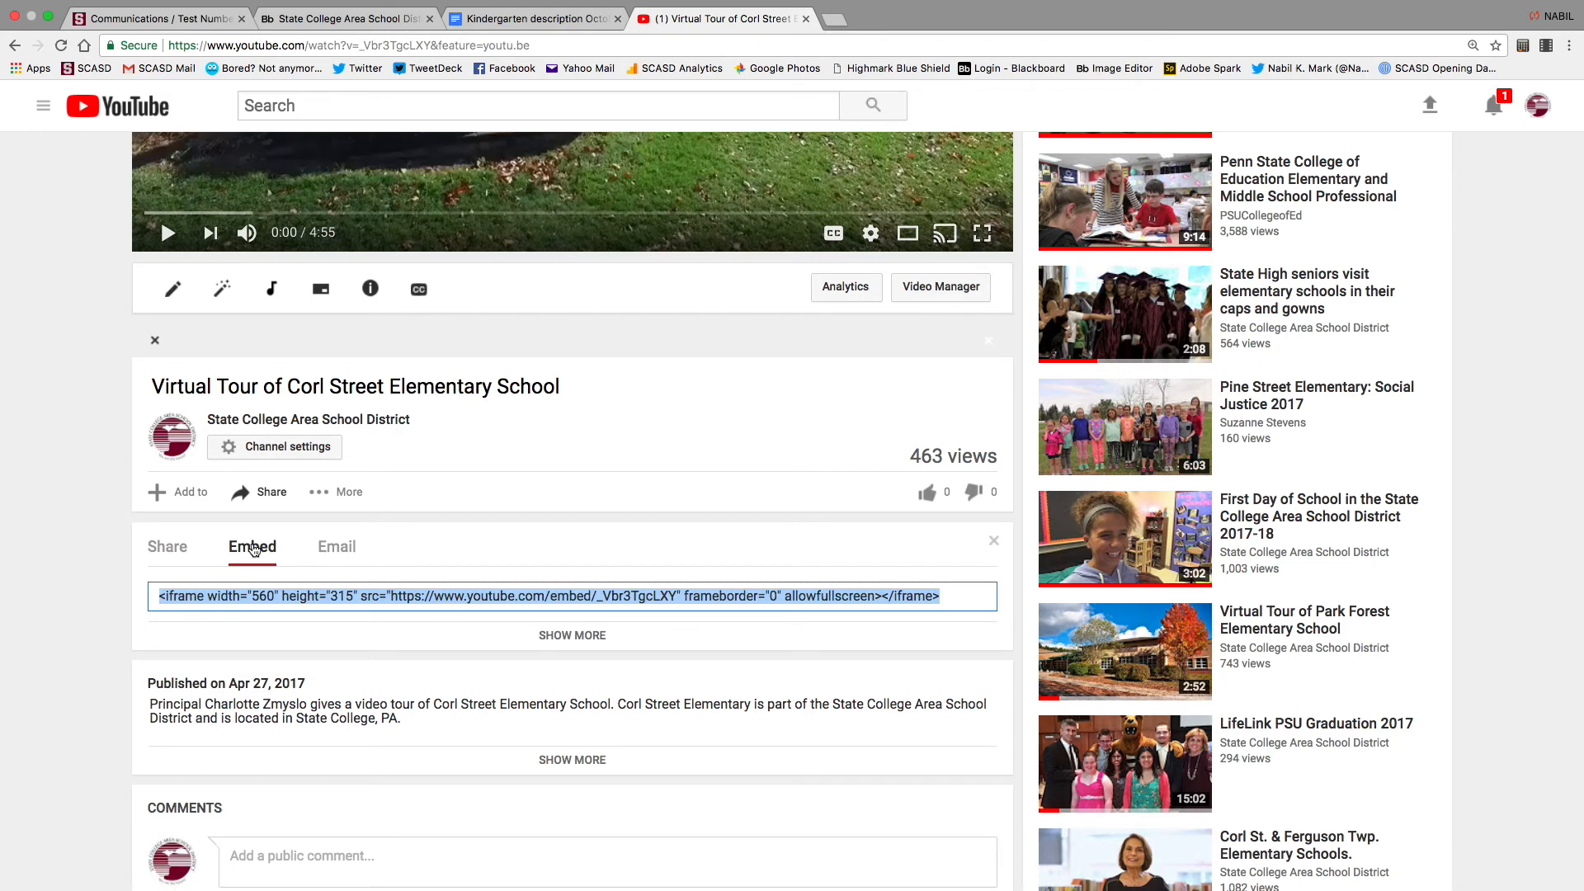
click(962, 602)
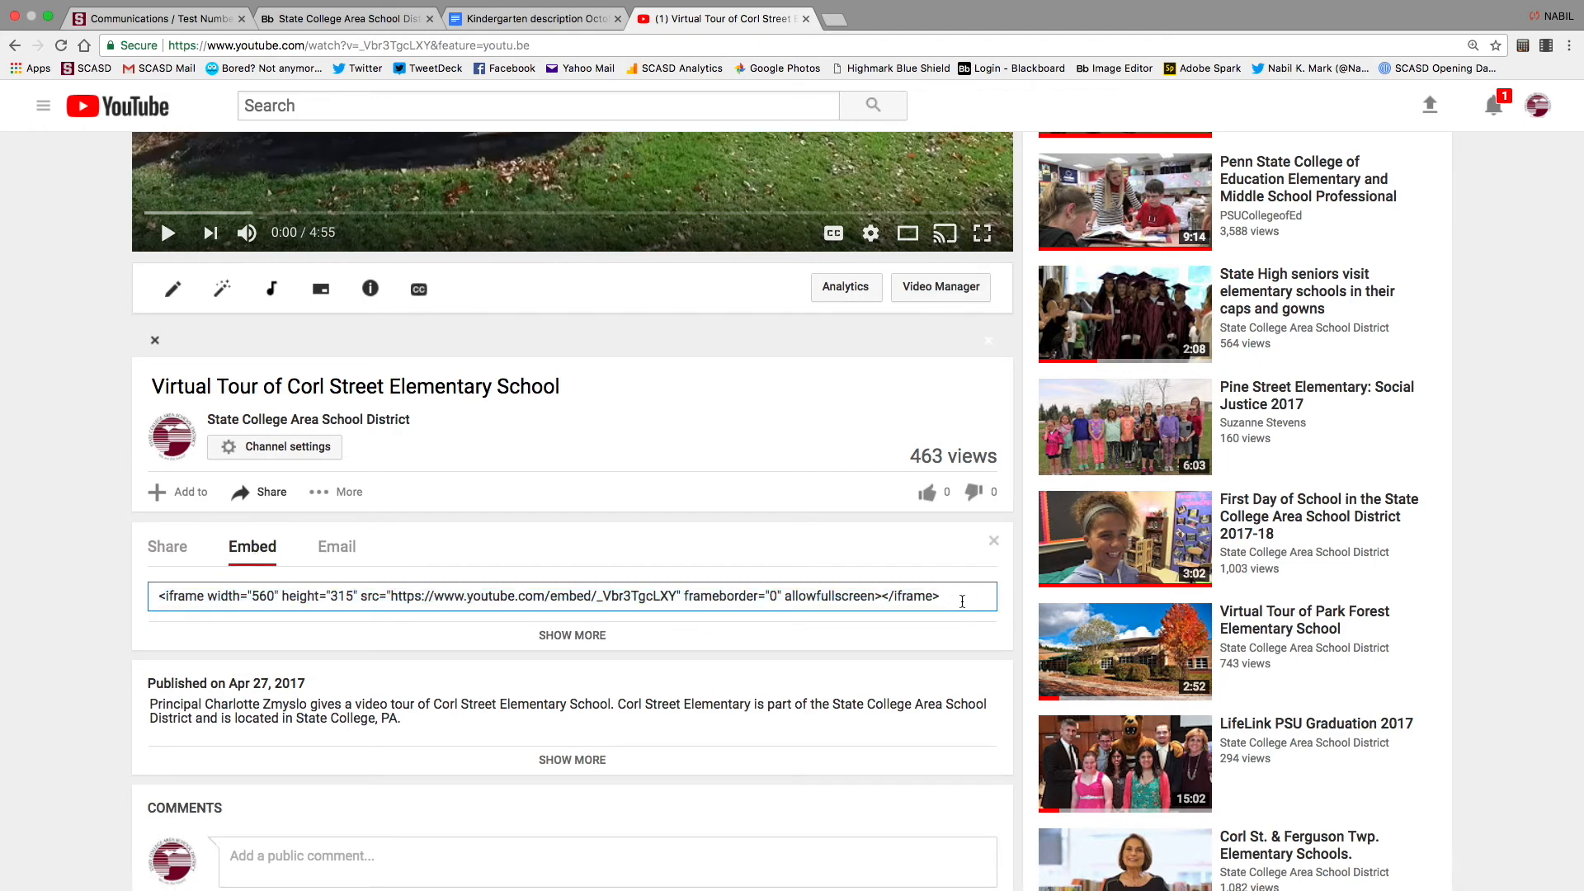
key(super+a)
key(super+c)
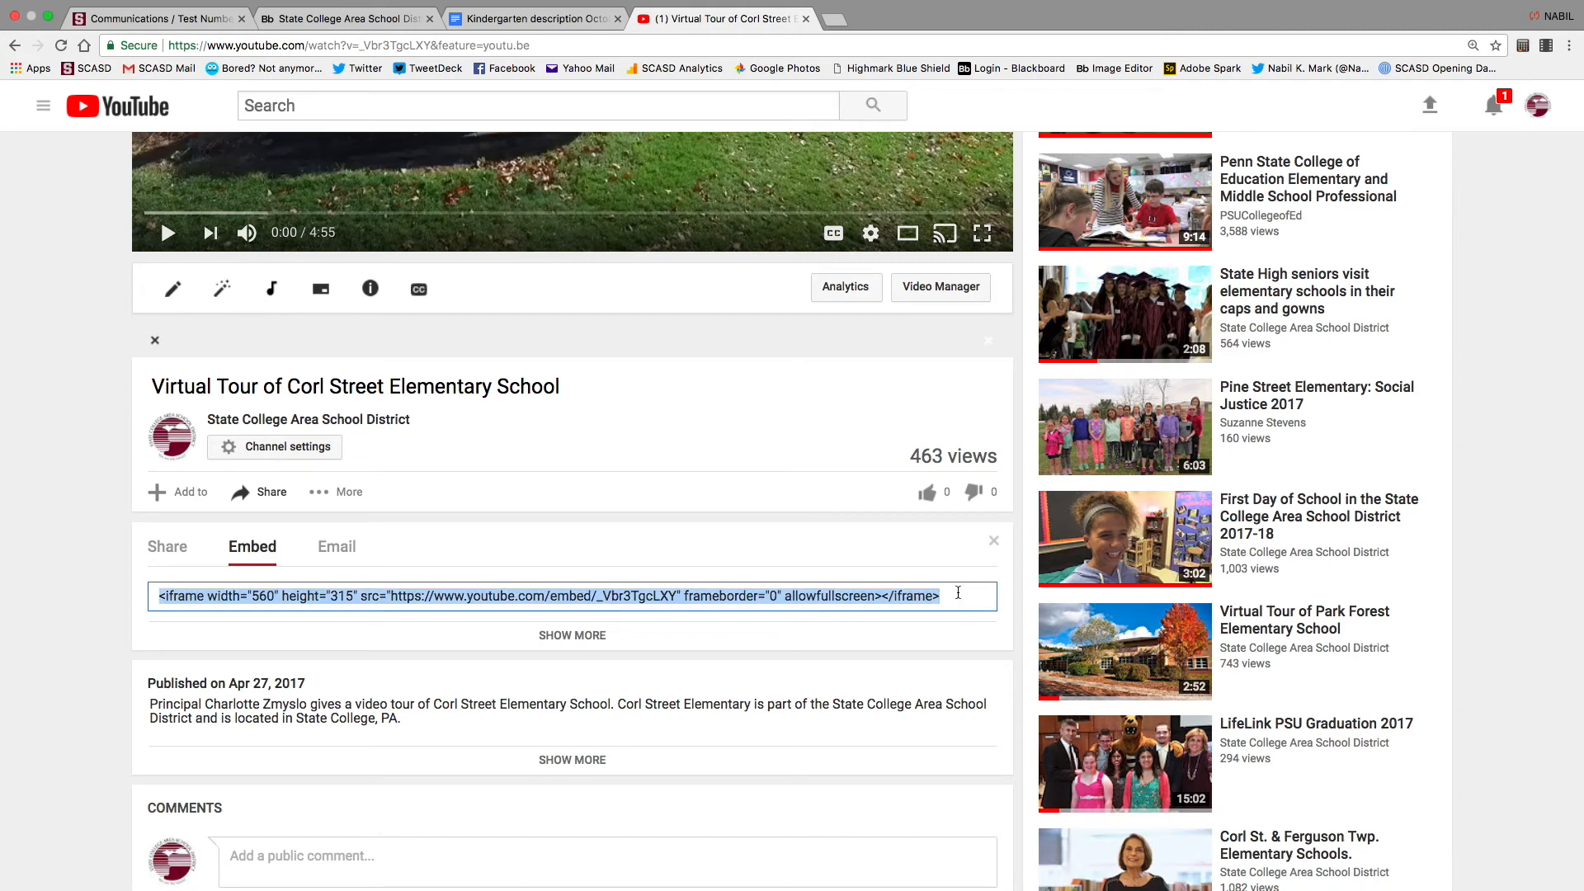
click(312, 37)
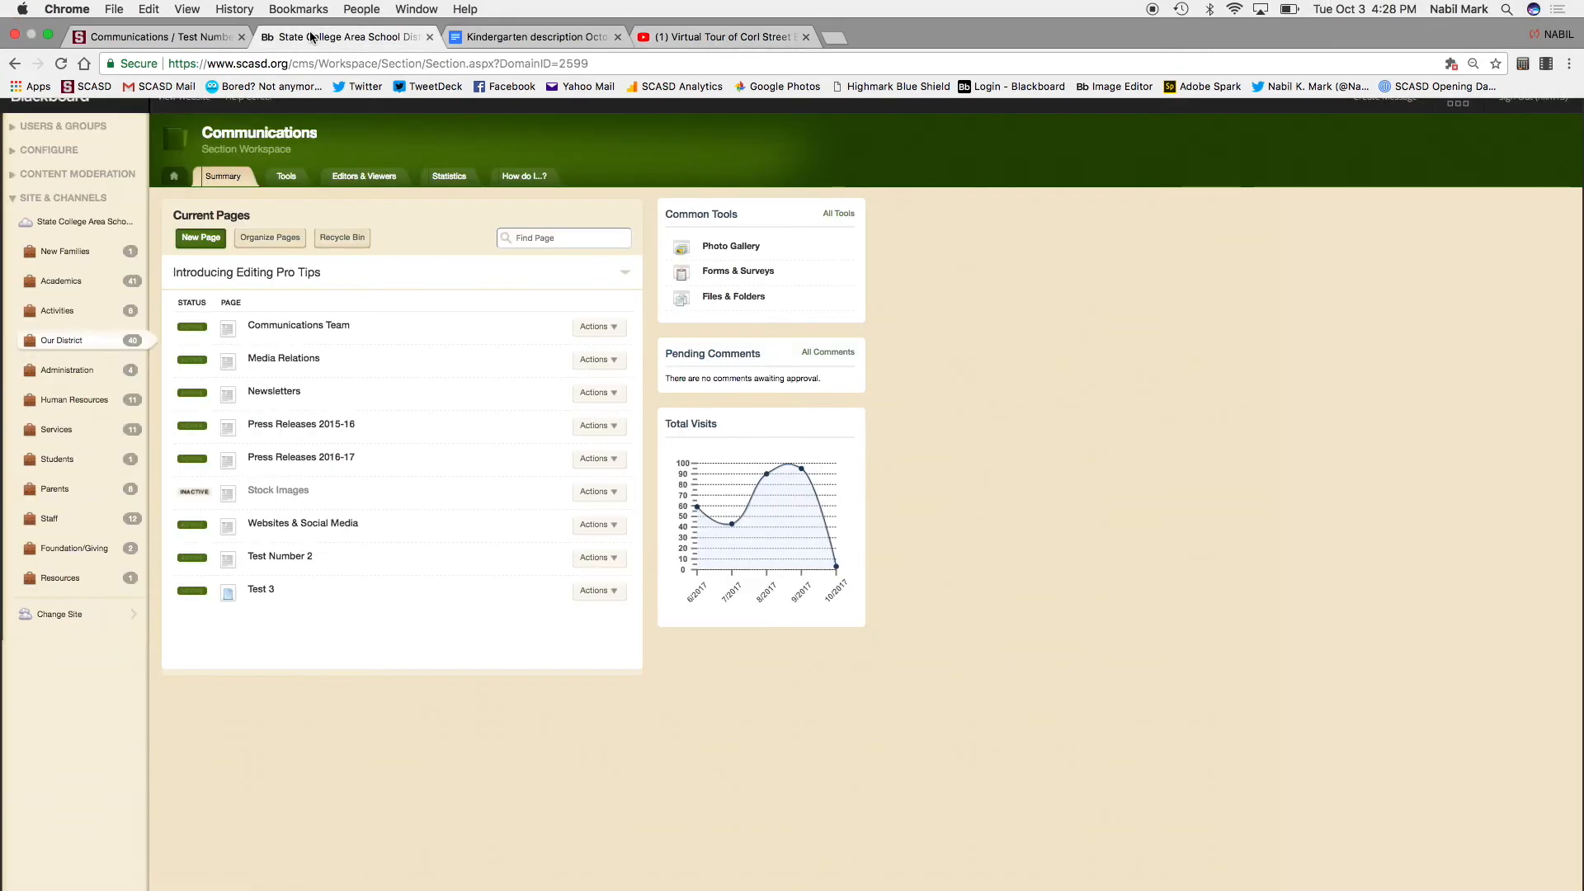
Open Test Number 2 and switch it to a single-column layout
click(275, 556)
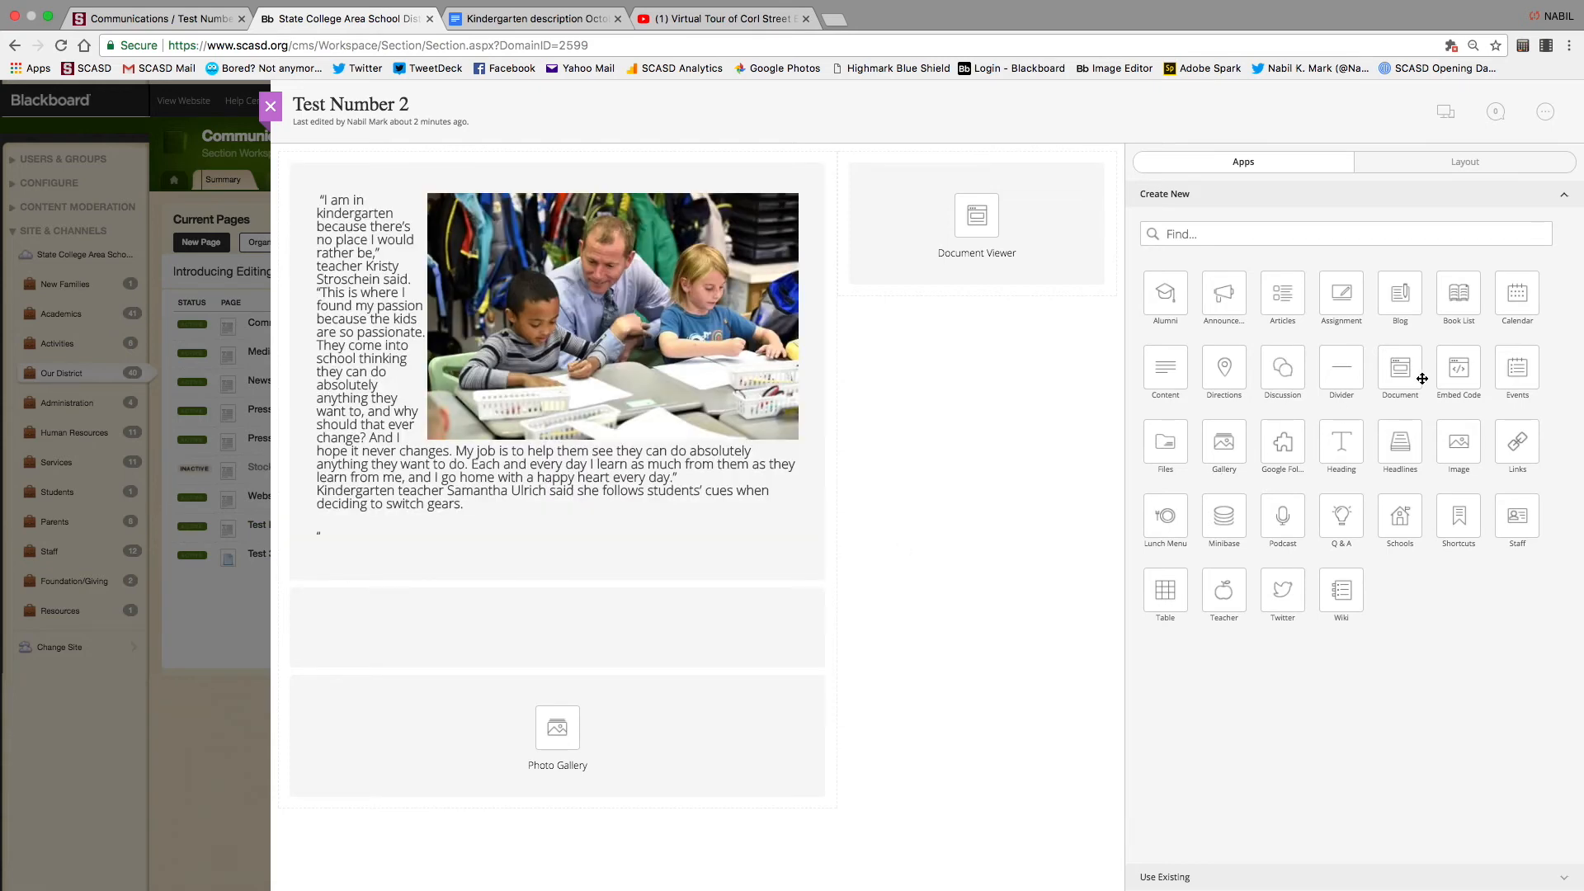
drag(1449, 366, 944, 353)
click(1458, 371)
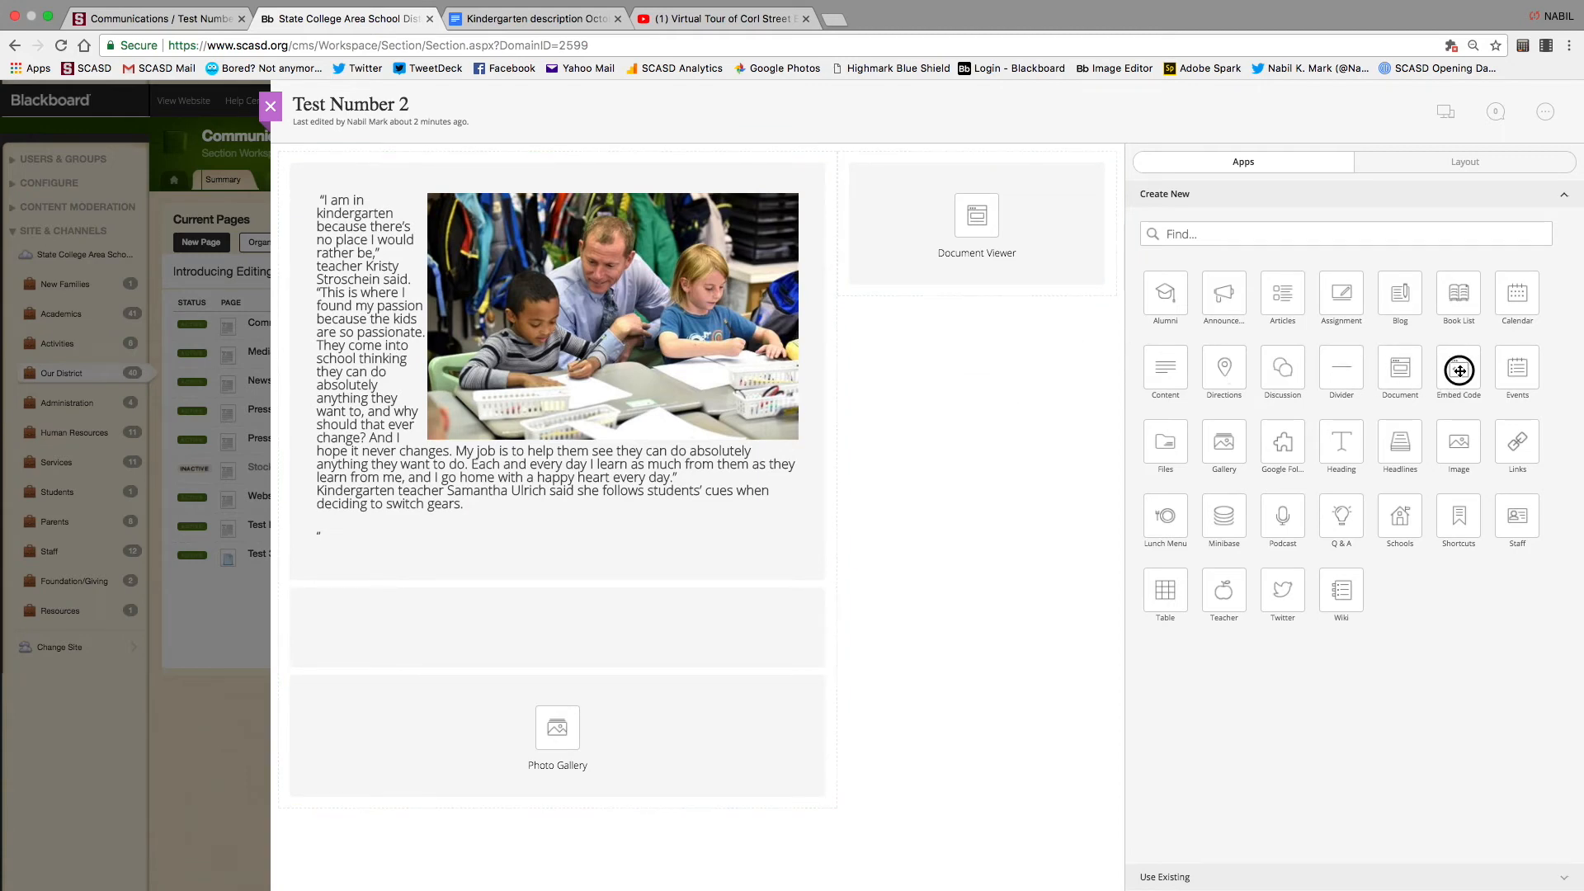
click(1459, 163)
click(1178, 227)
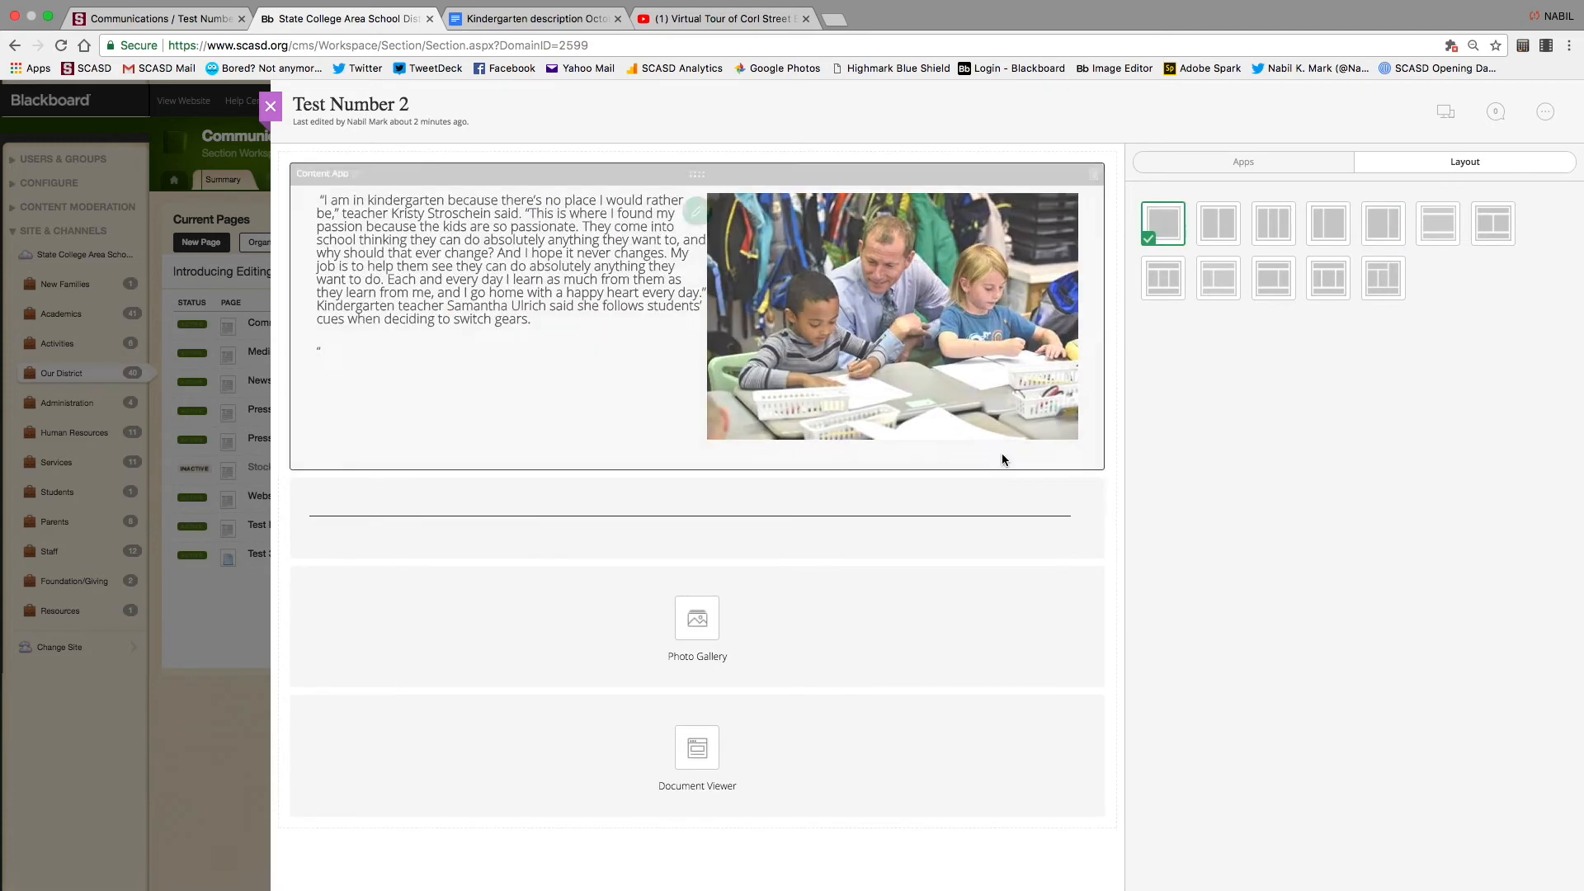
Add an Embed Code app above the Photo Gallery and delete the Divider
click(1209, 164)
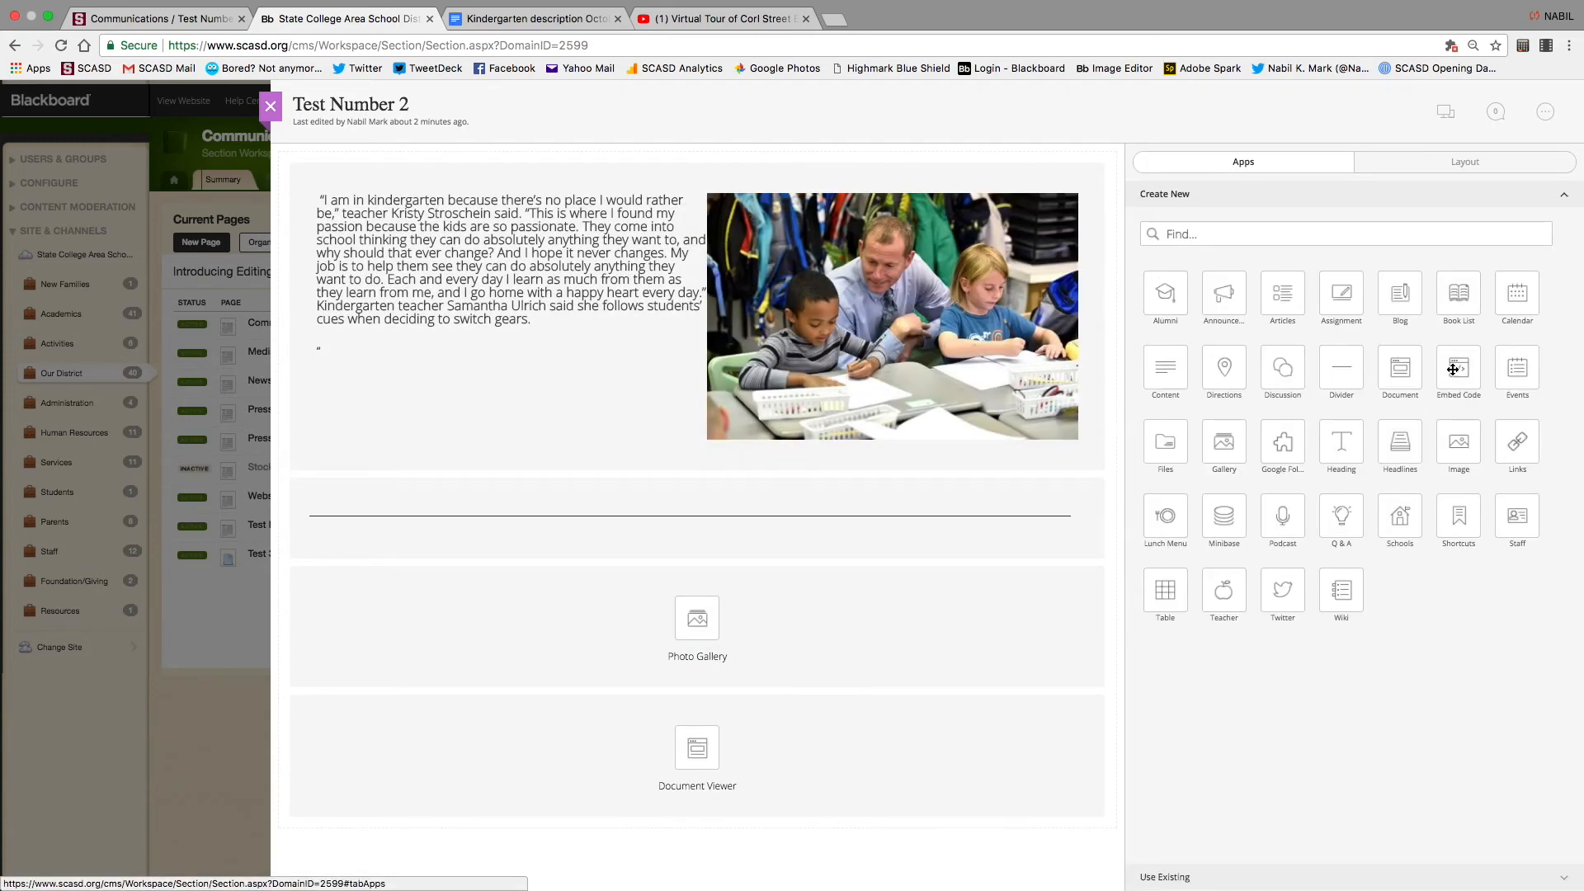
drag(1459, 370, 686, 572)
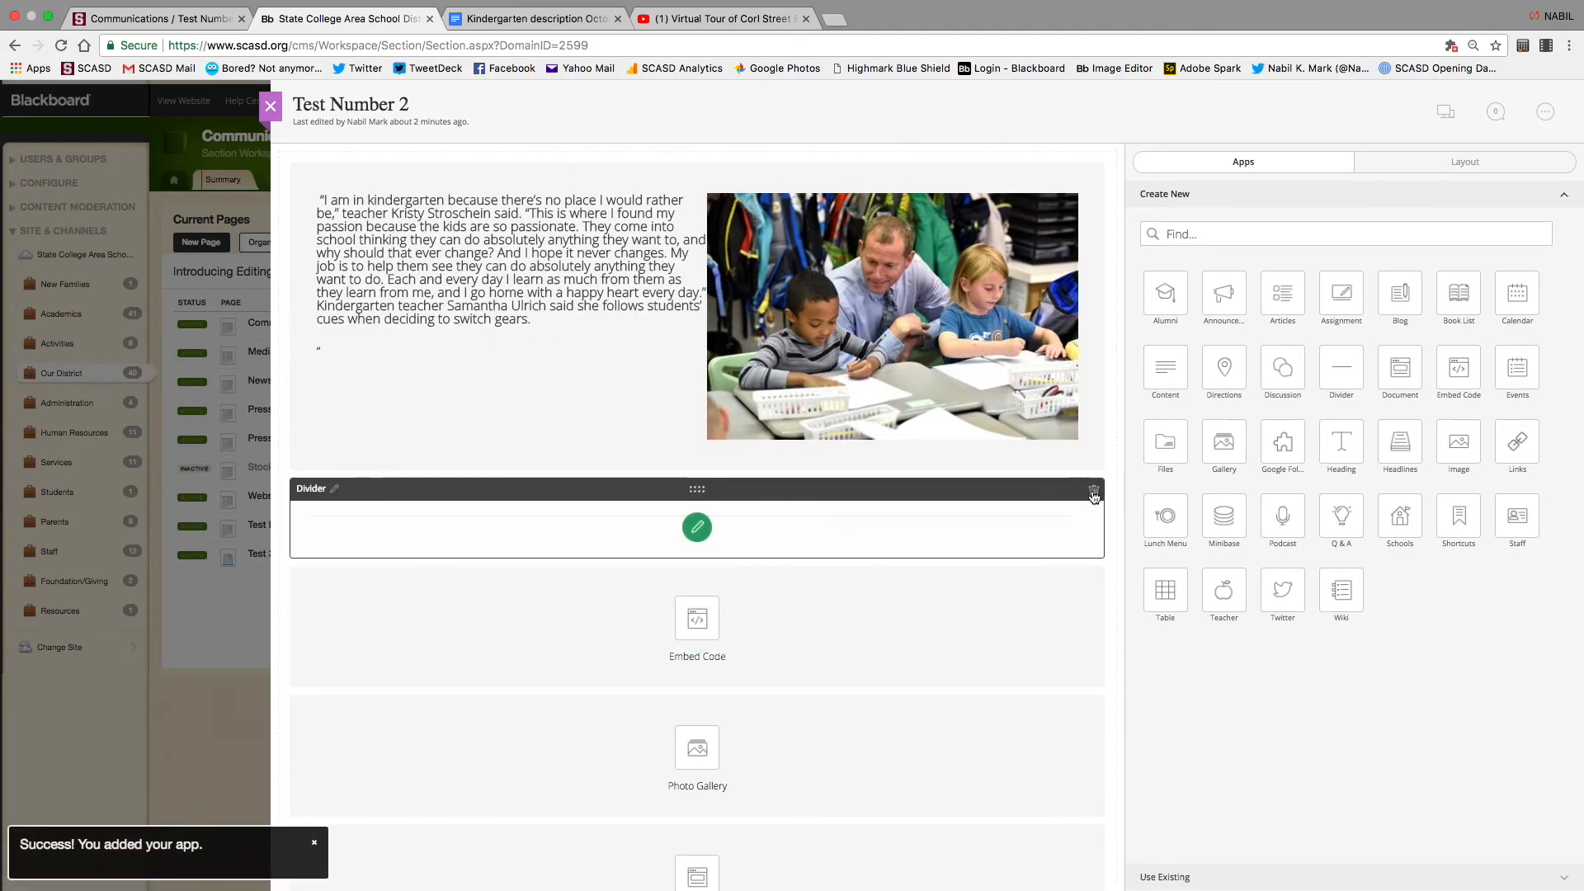
click(1094, 490)
click(778, 484)
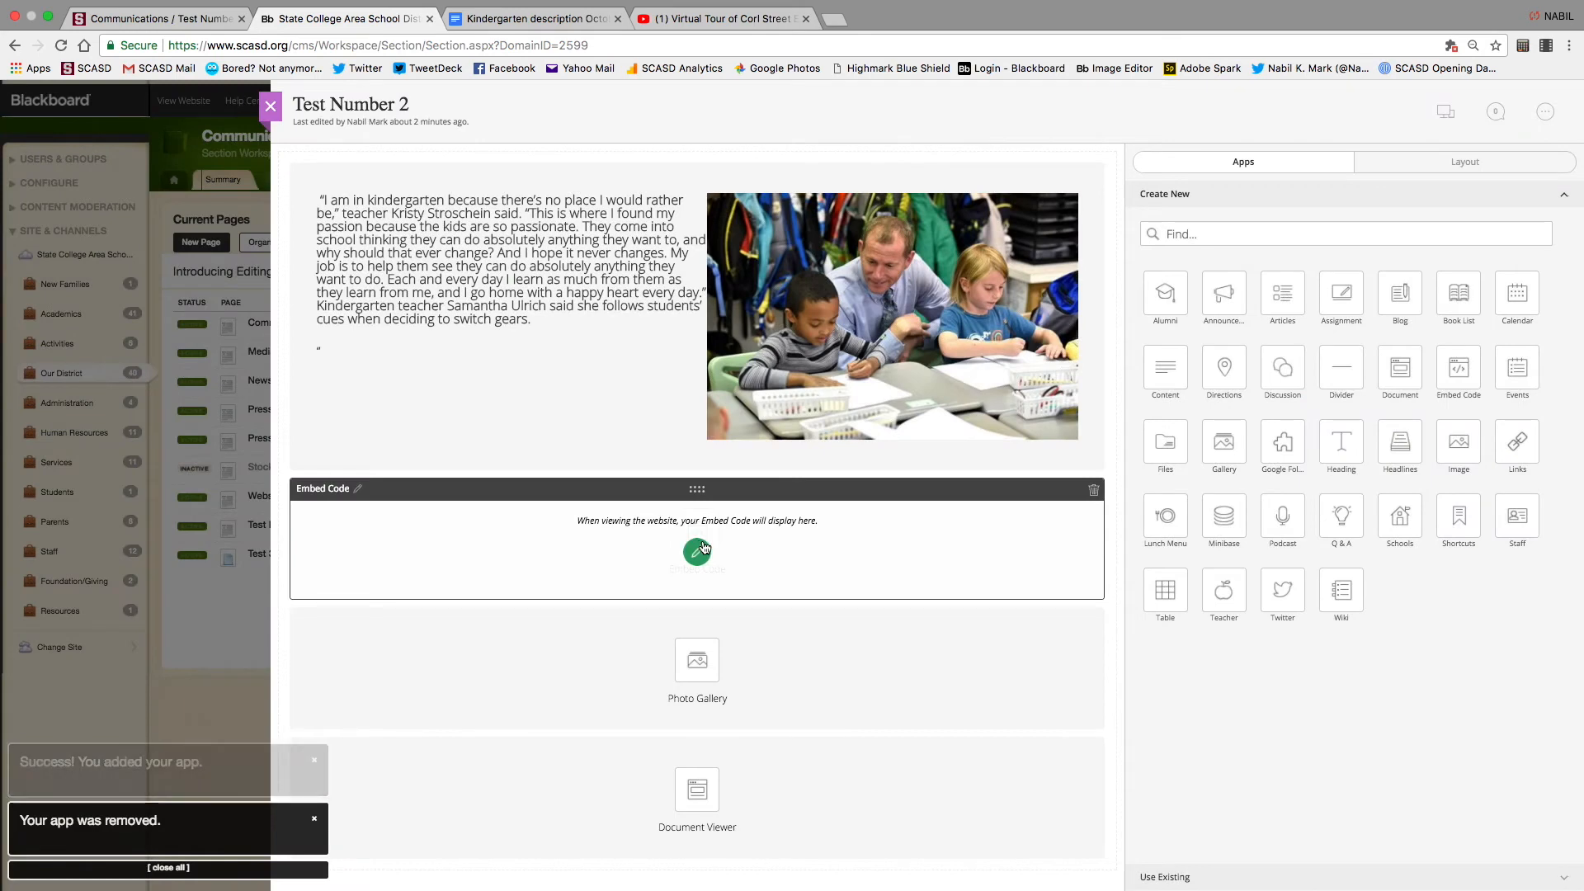
Paste the YouTube iframe into the Embed Code block and save it
click(697, 555)
click(1321, 312)
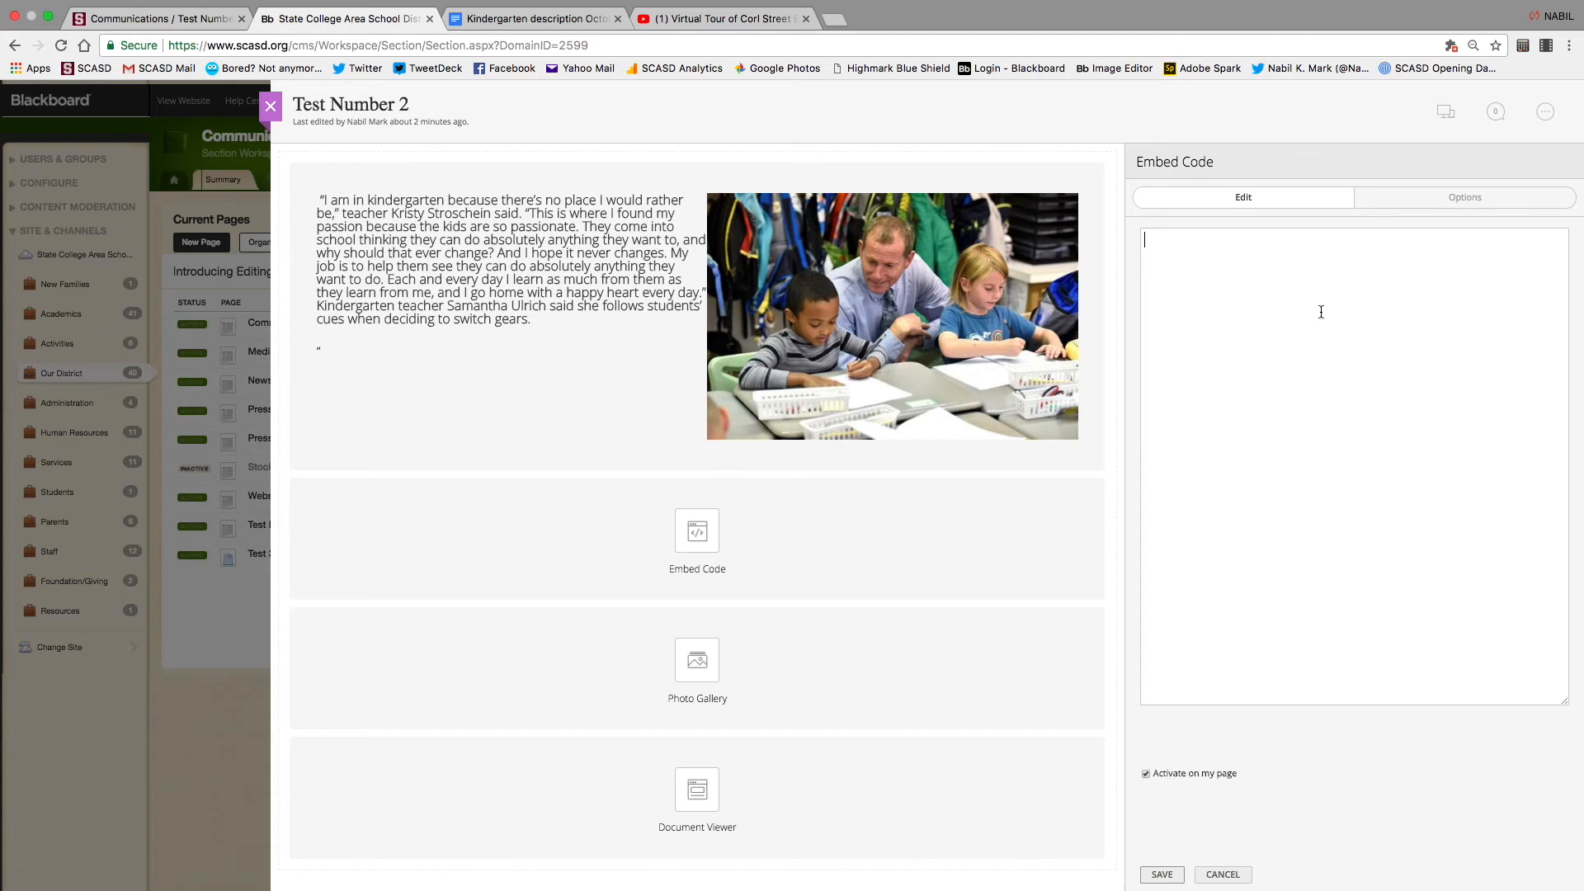
key(super+v)
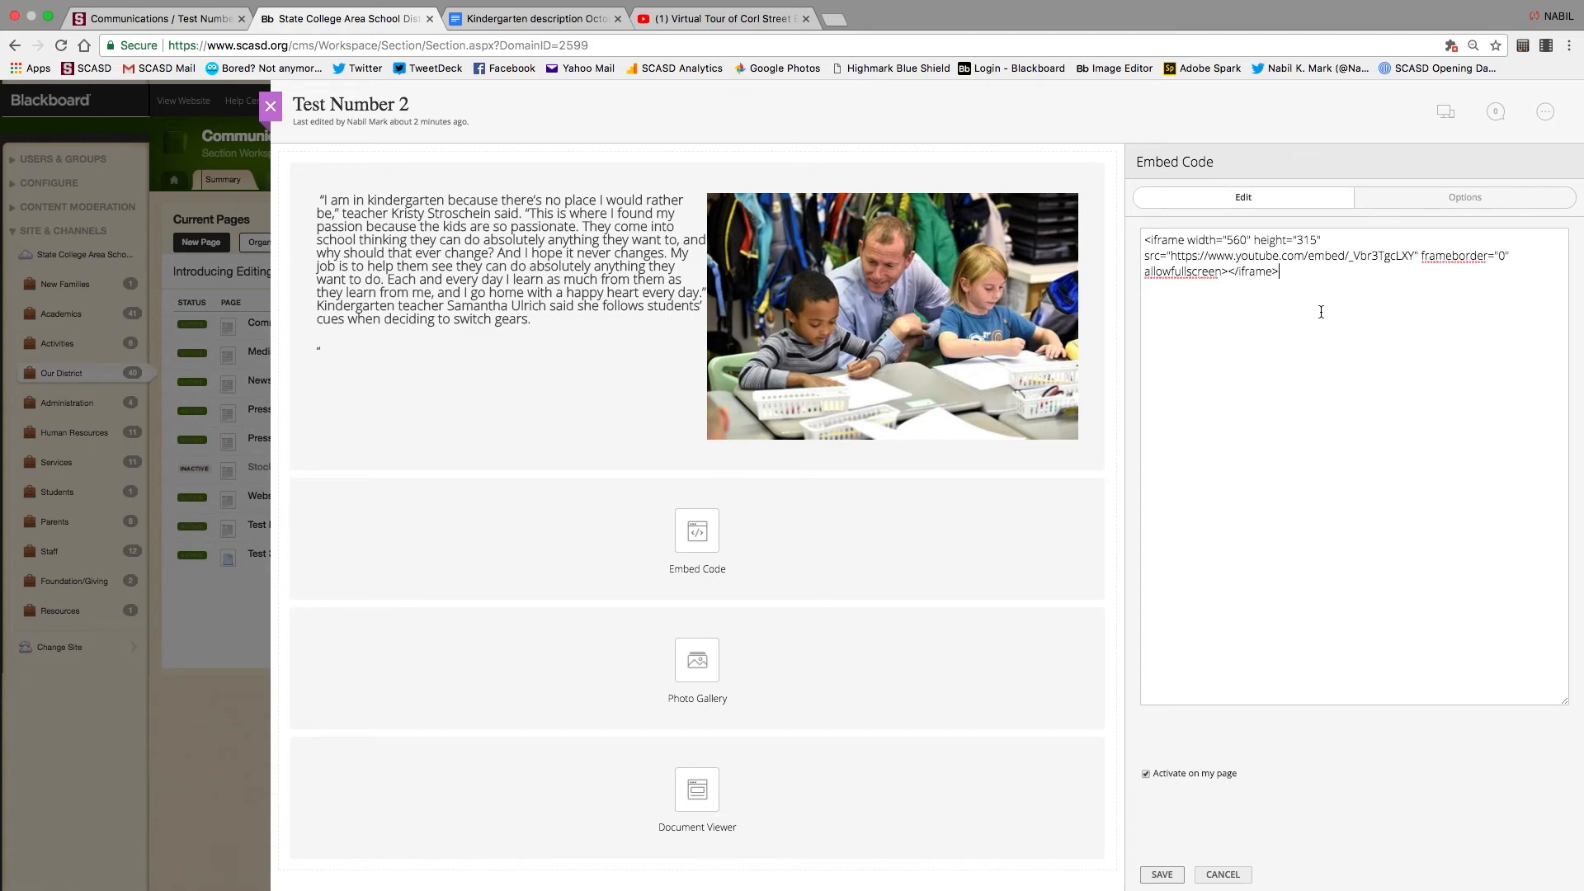
click(1162, 873)
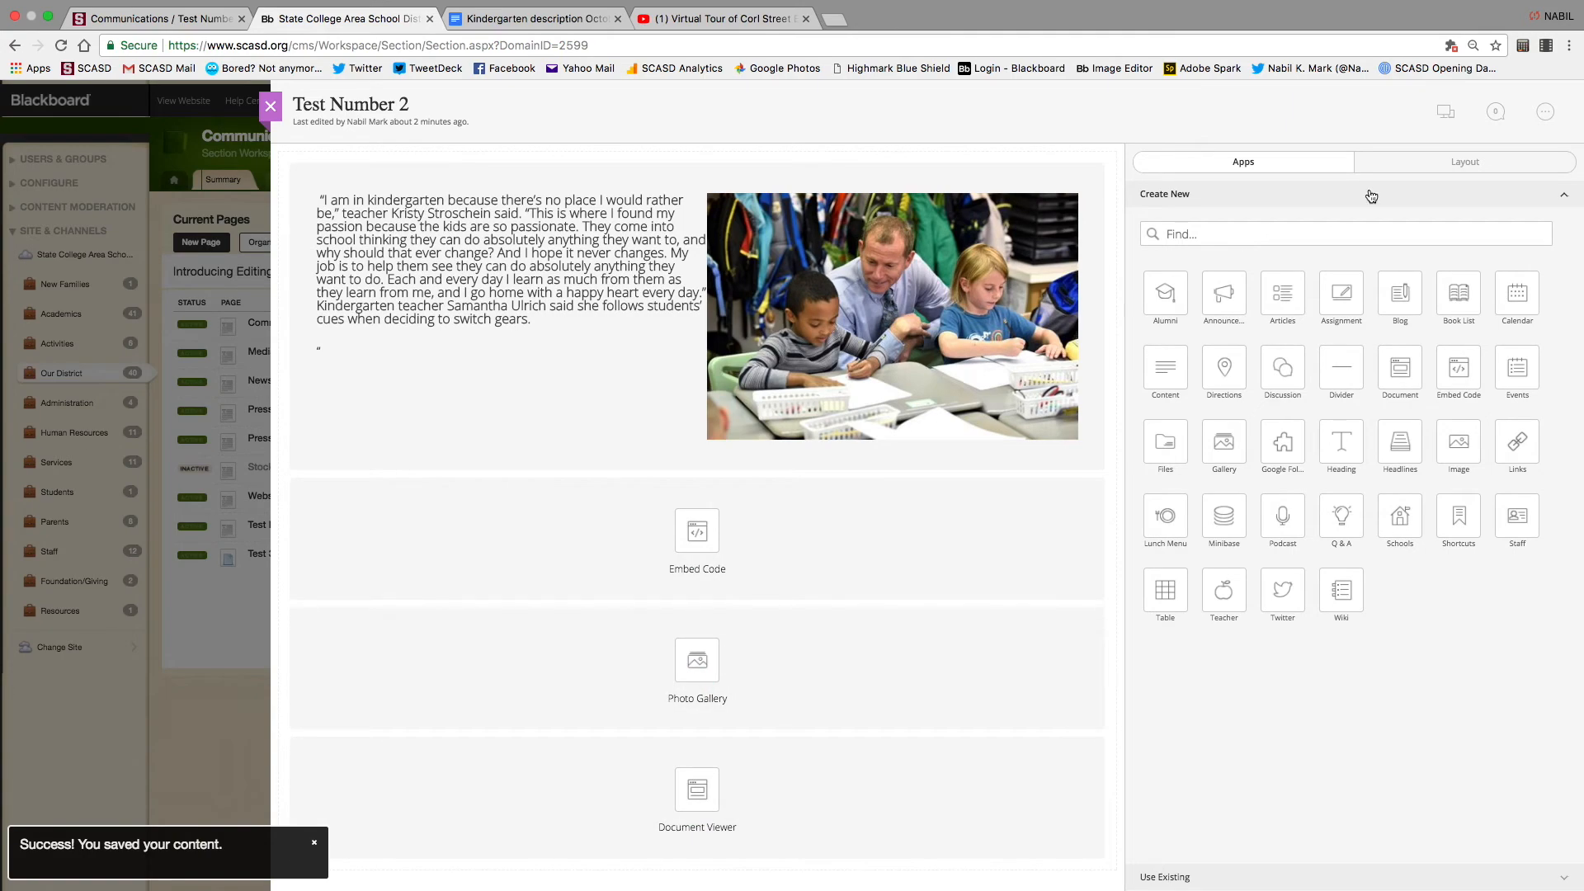
click(1445, 120)
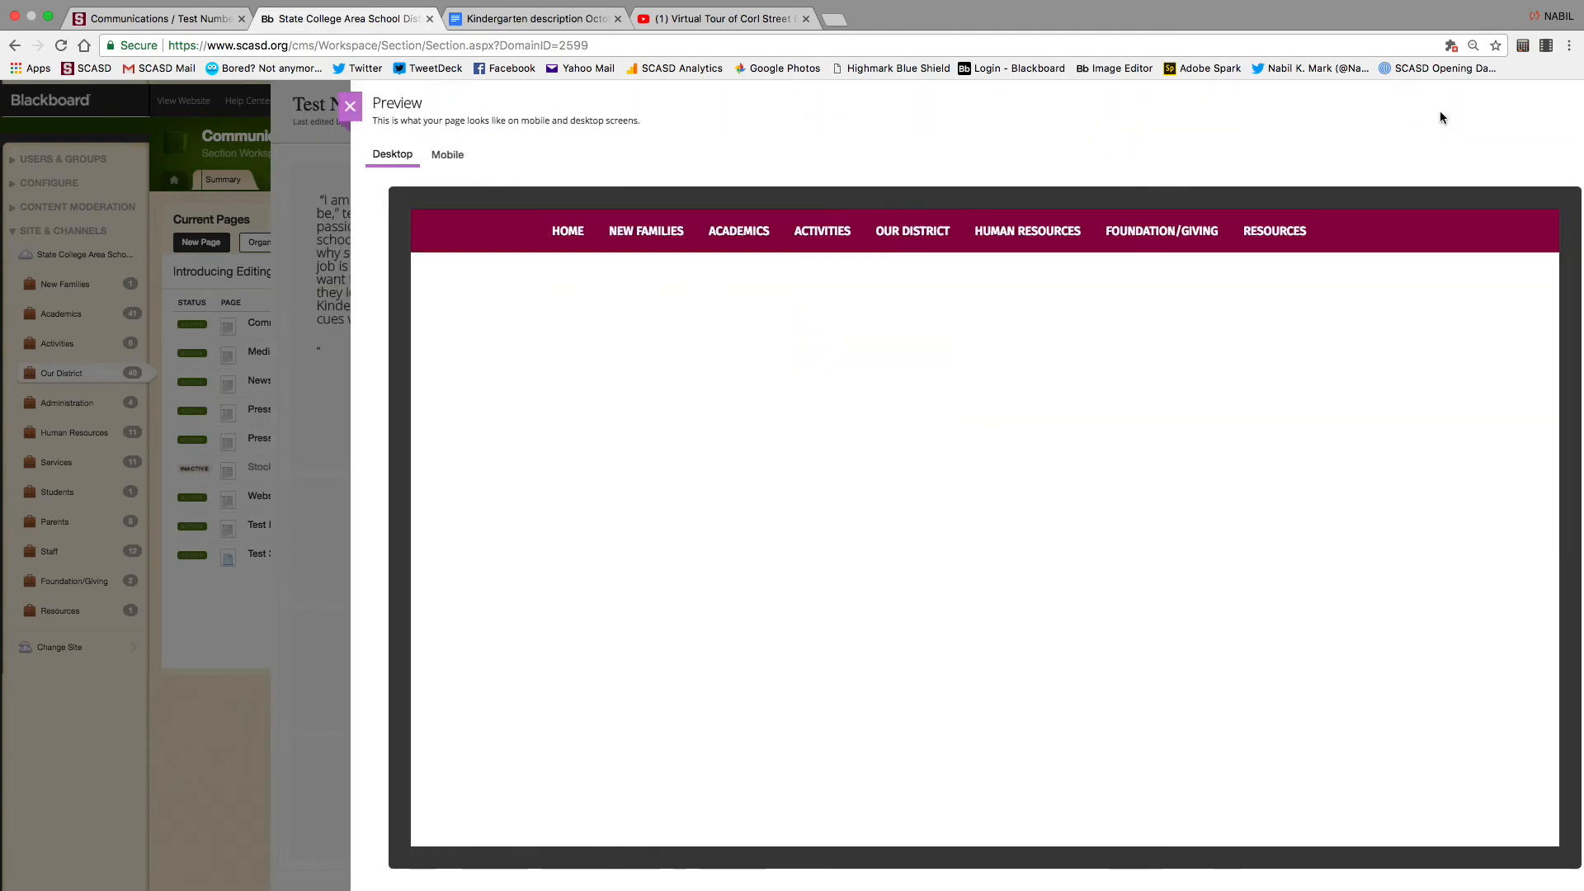
scroll(1023, 521, down, 10)
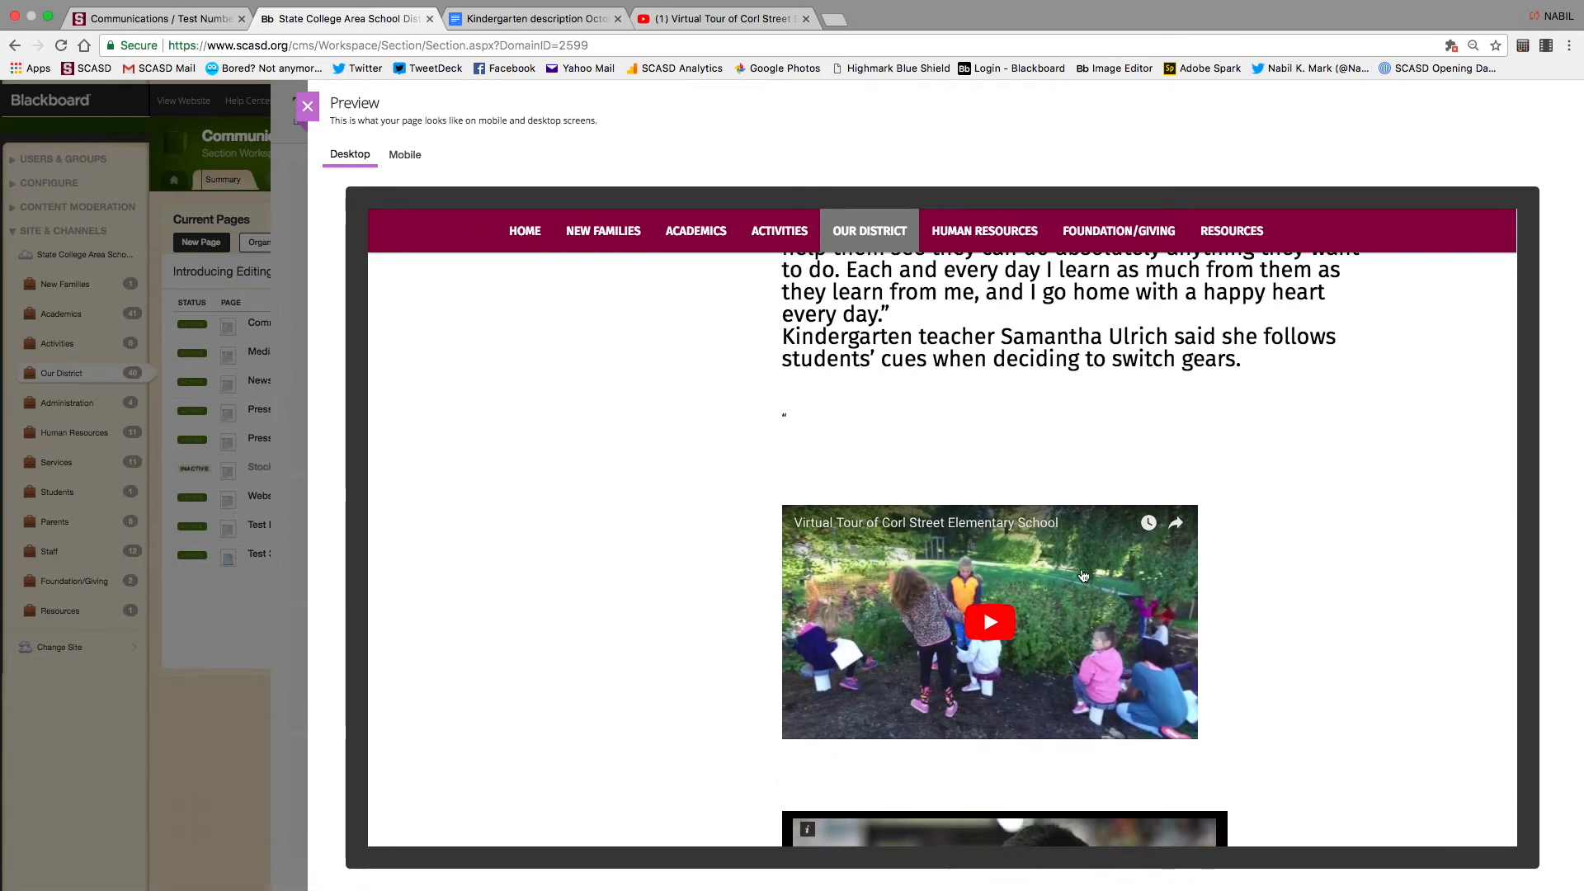
click(991, 628)
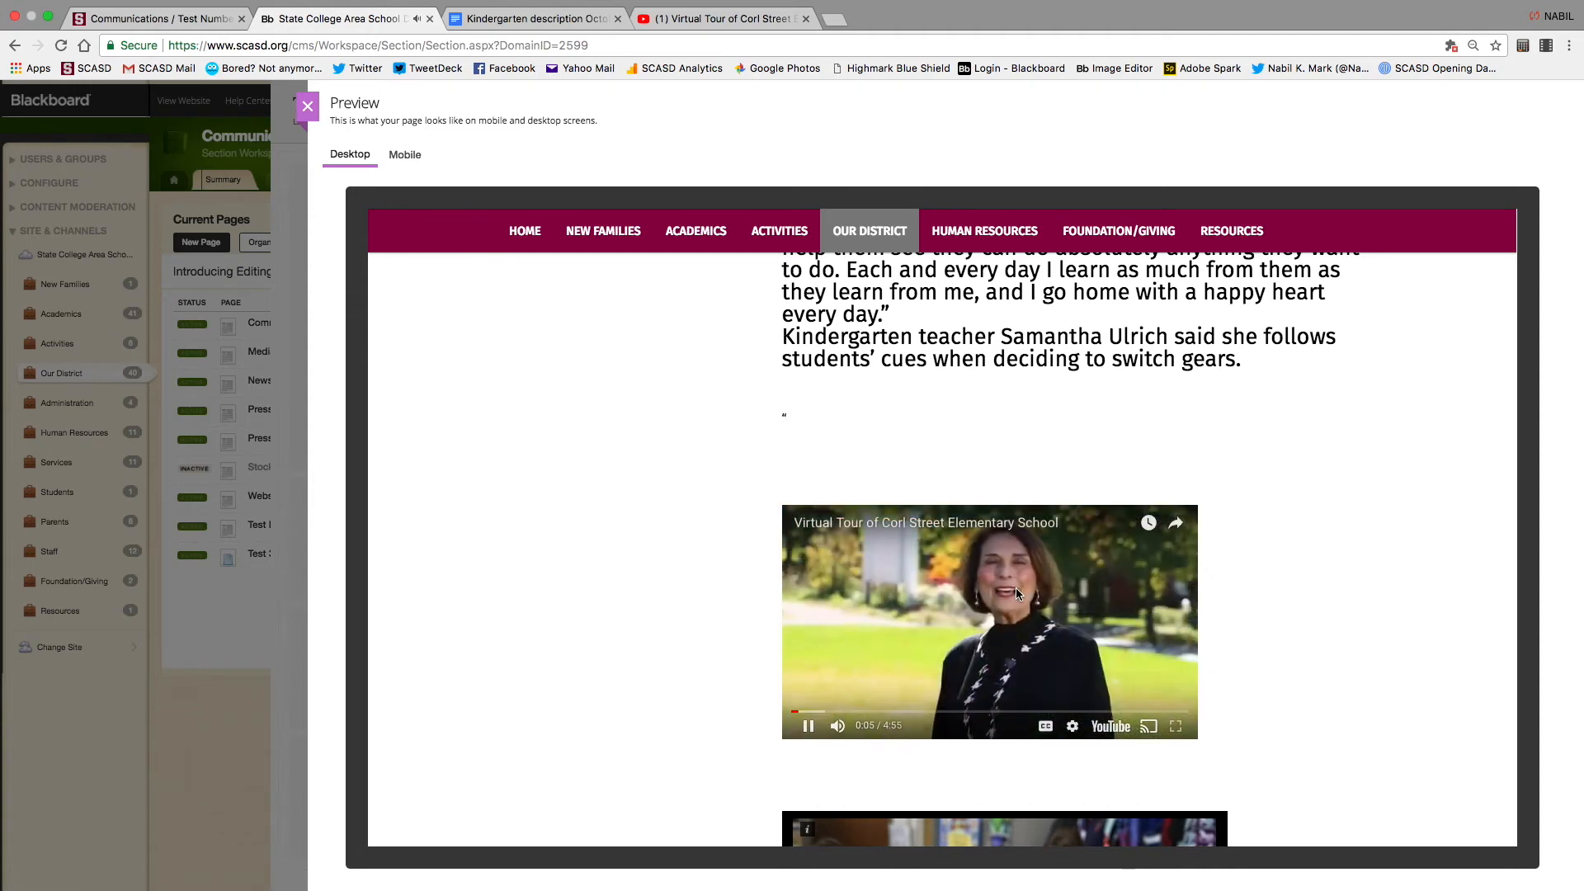
click(808, 731)
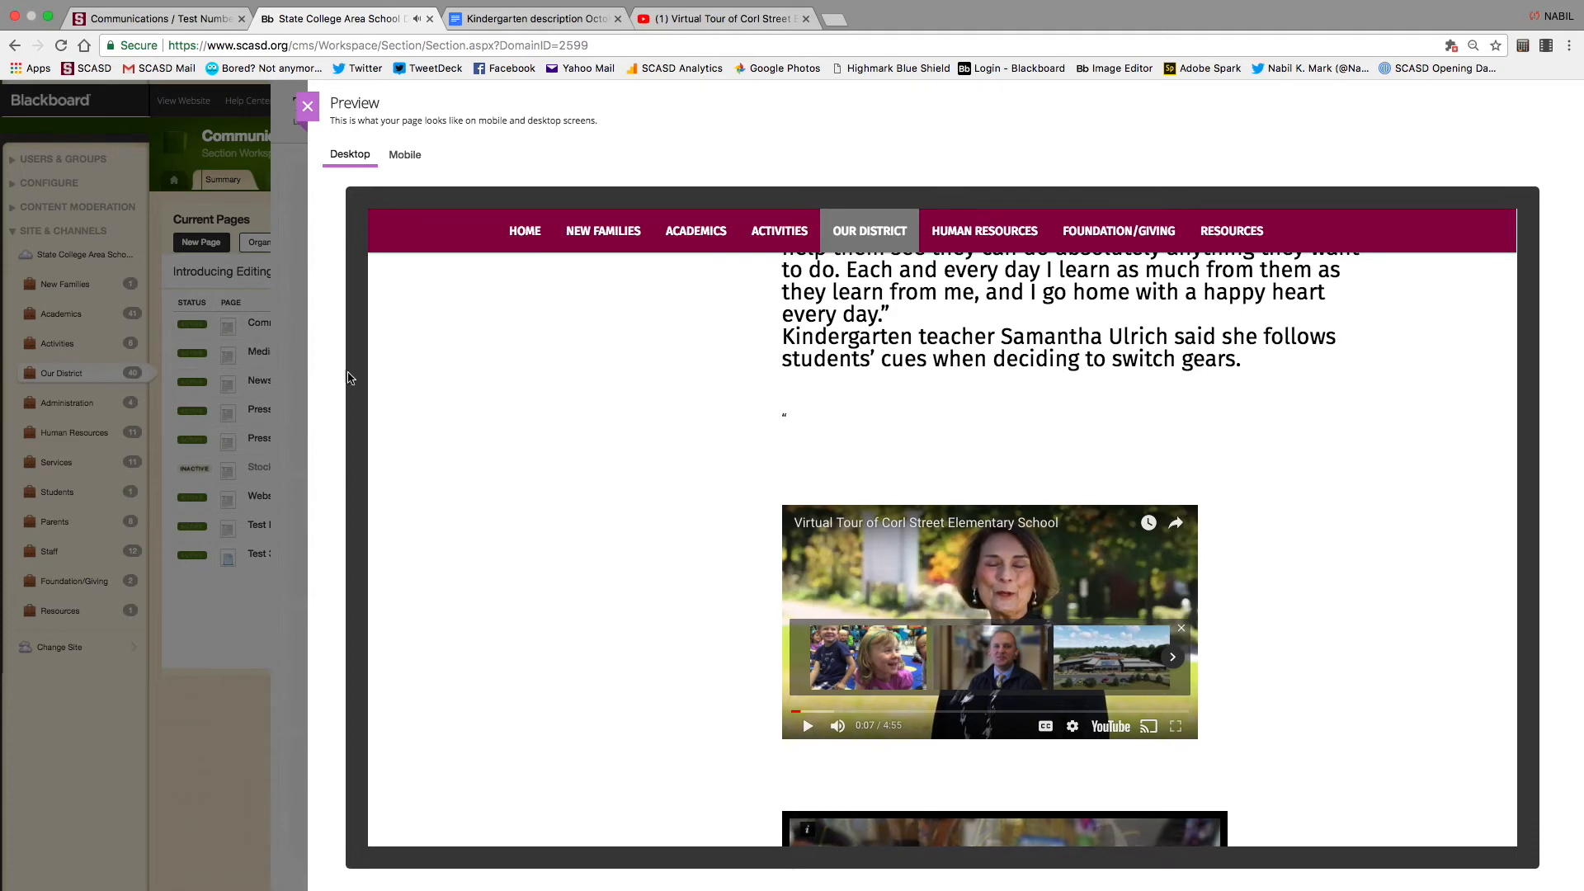
click(307, 106)
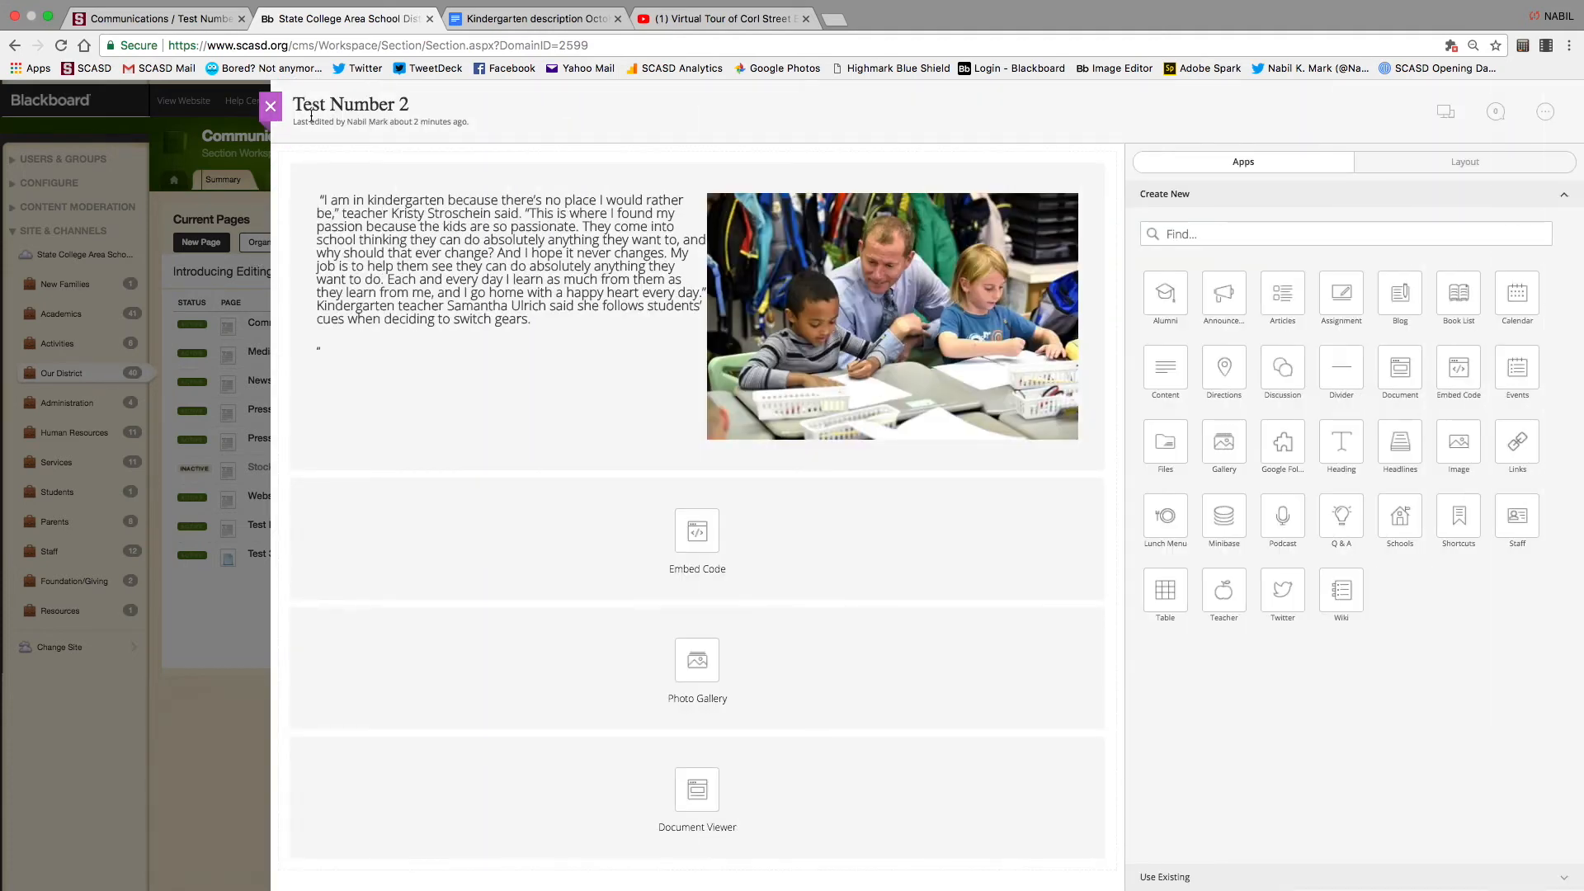
Change the Corl Street embed code width from 560 to 100% and select the whole code
click(717, 21)
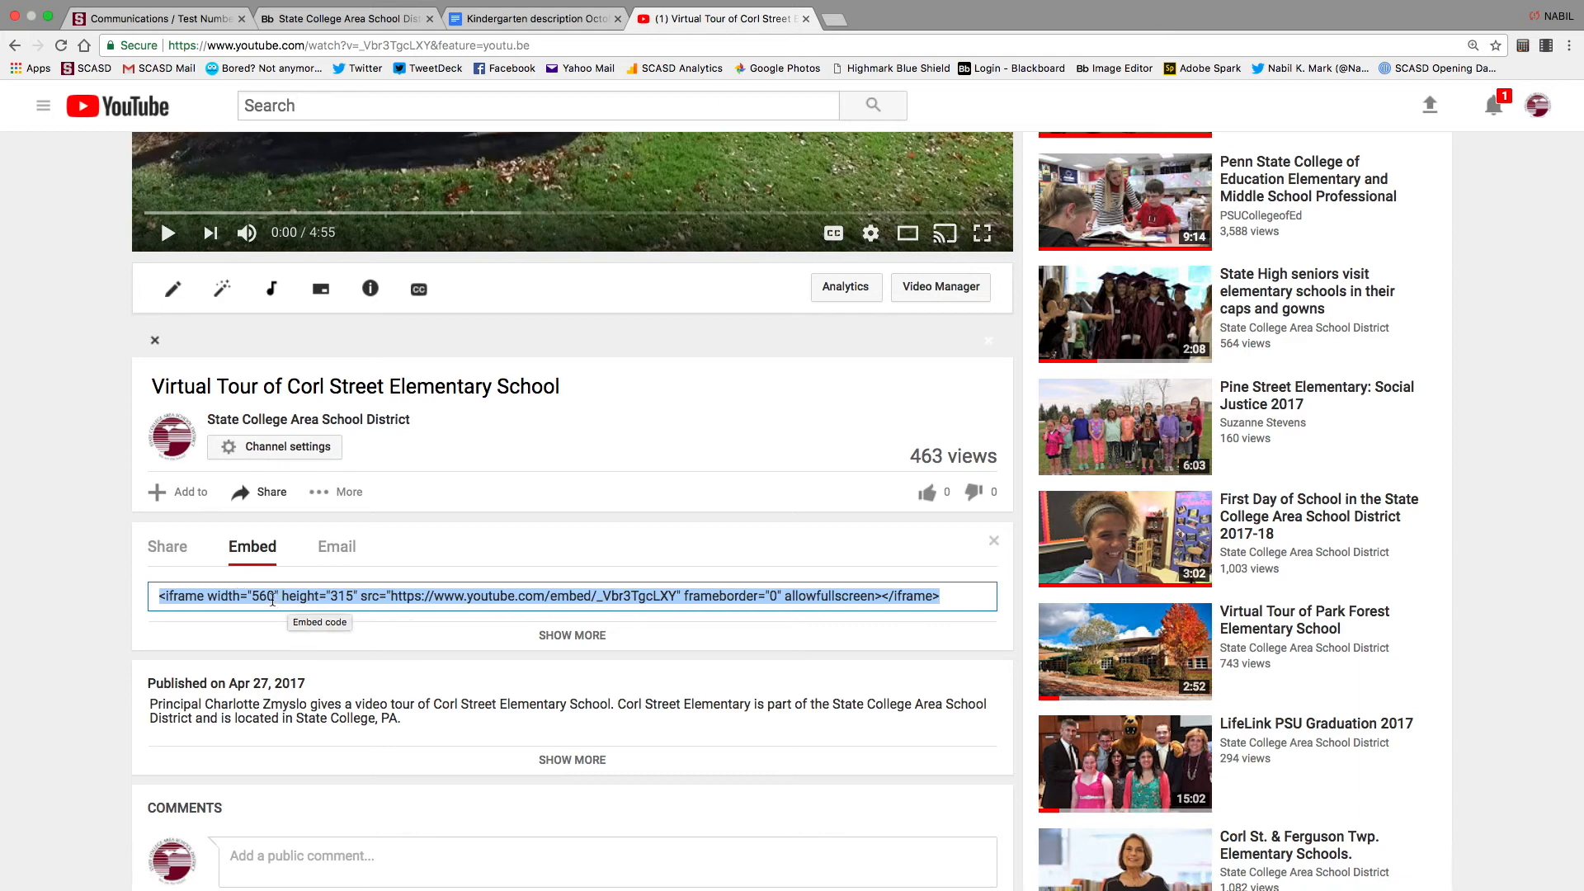
click(273, 596)
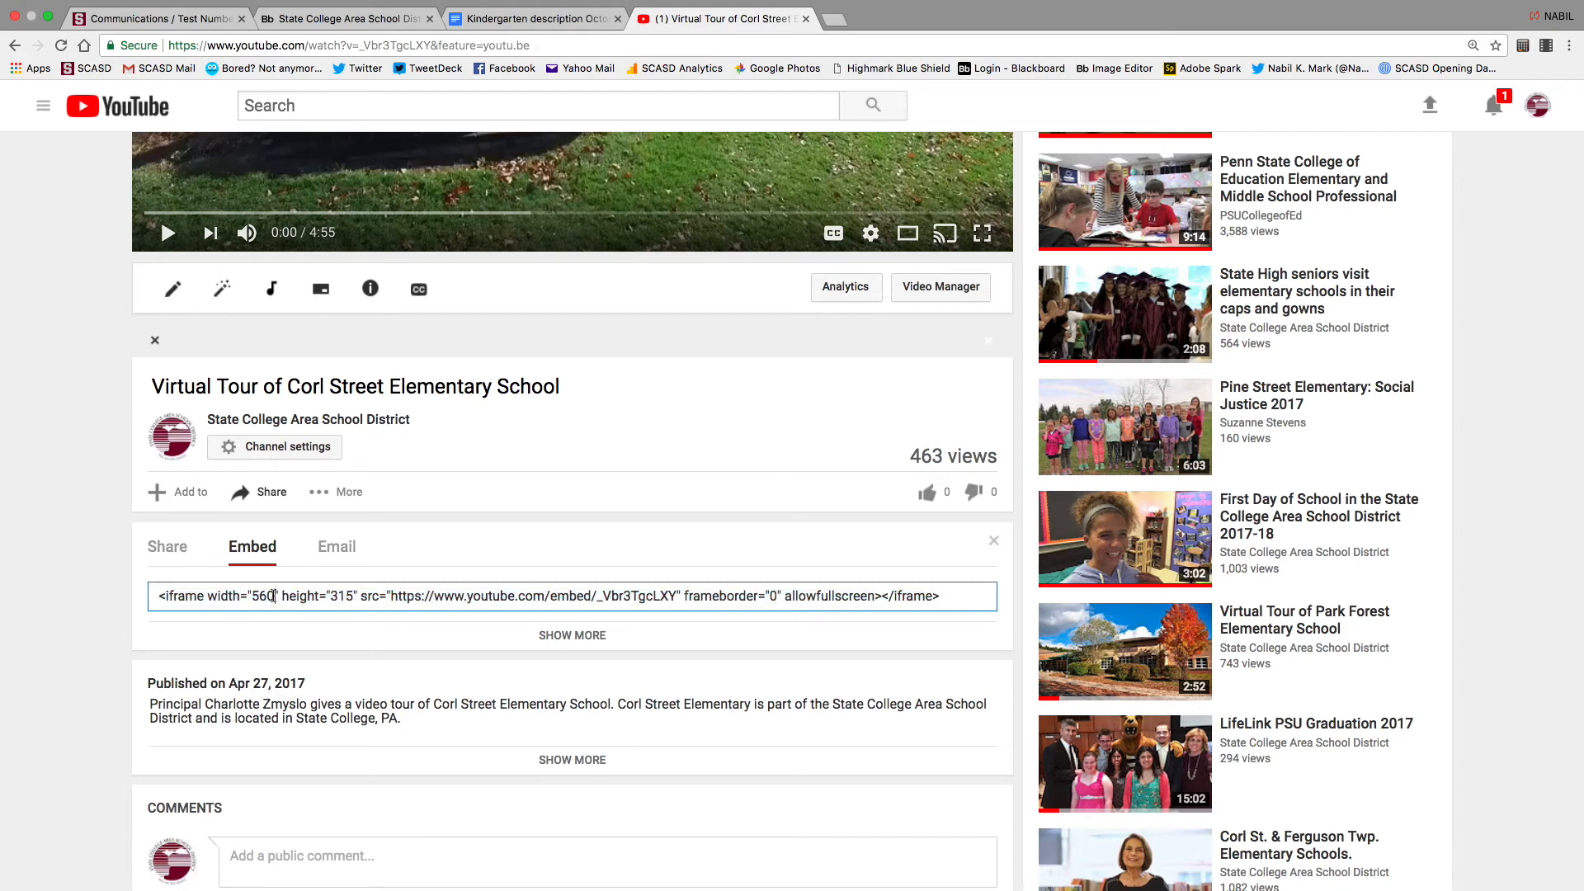
key(BackSpace)
key(BackSpace)
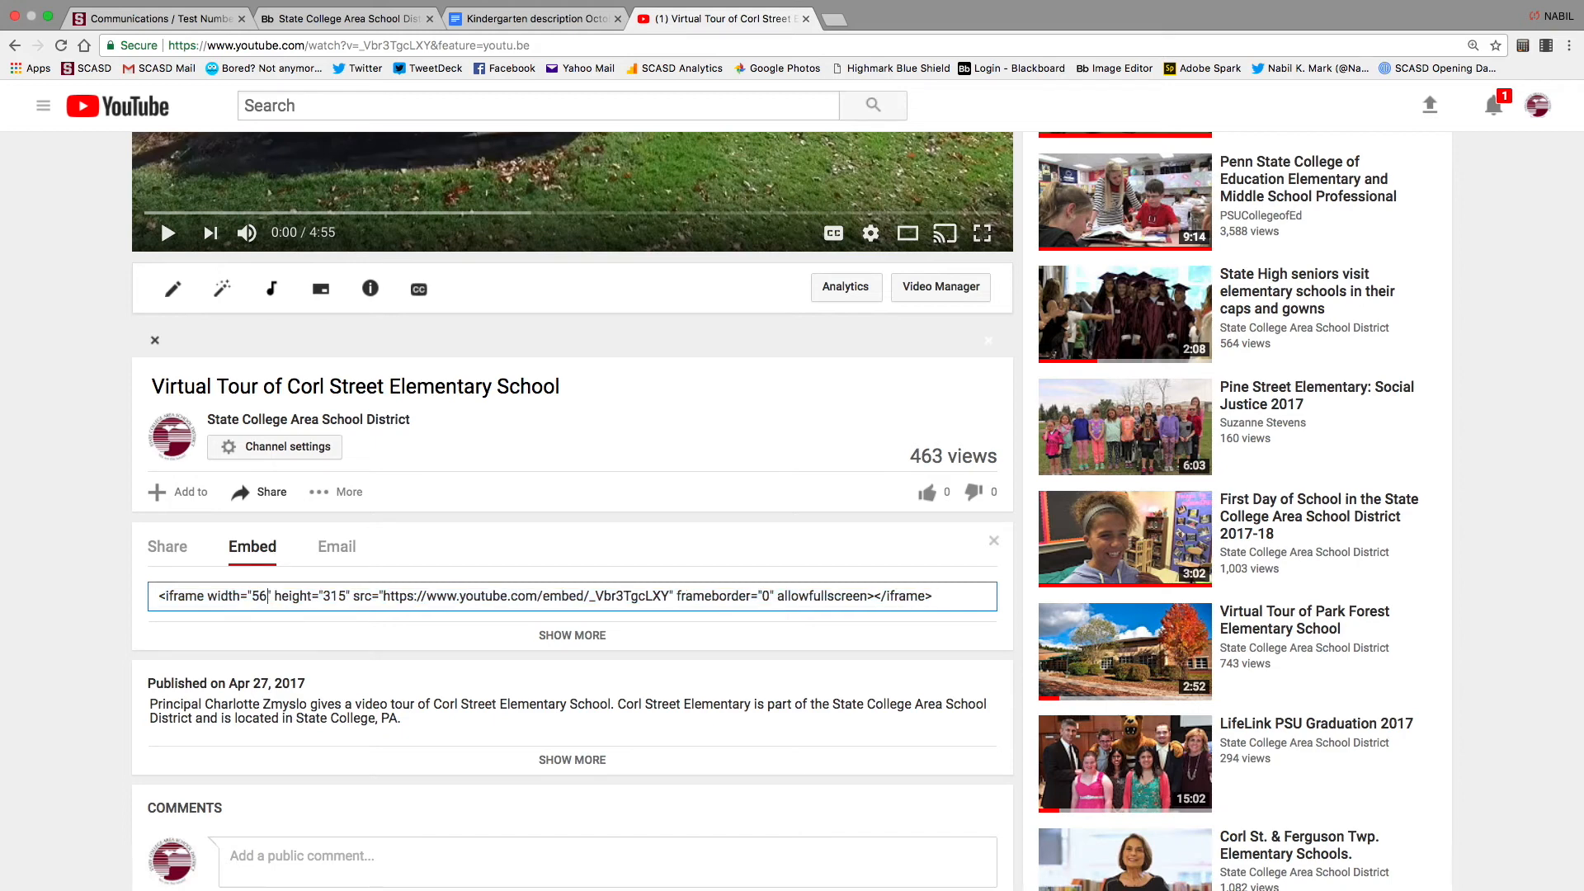
key(BackSpace)
text(100)
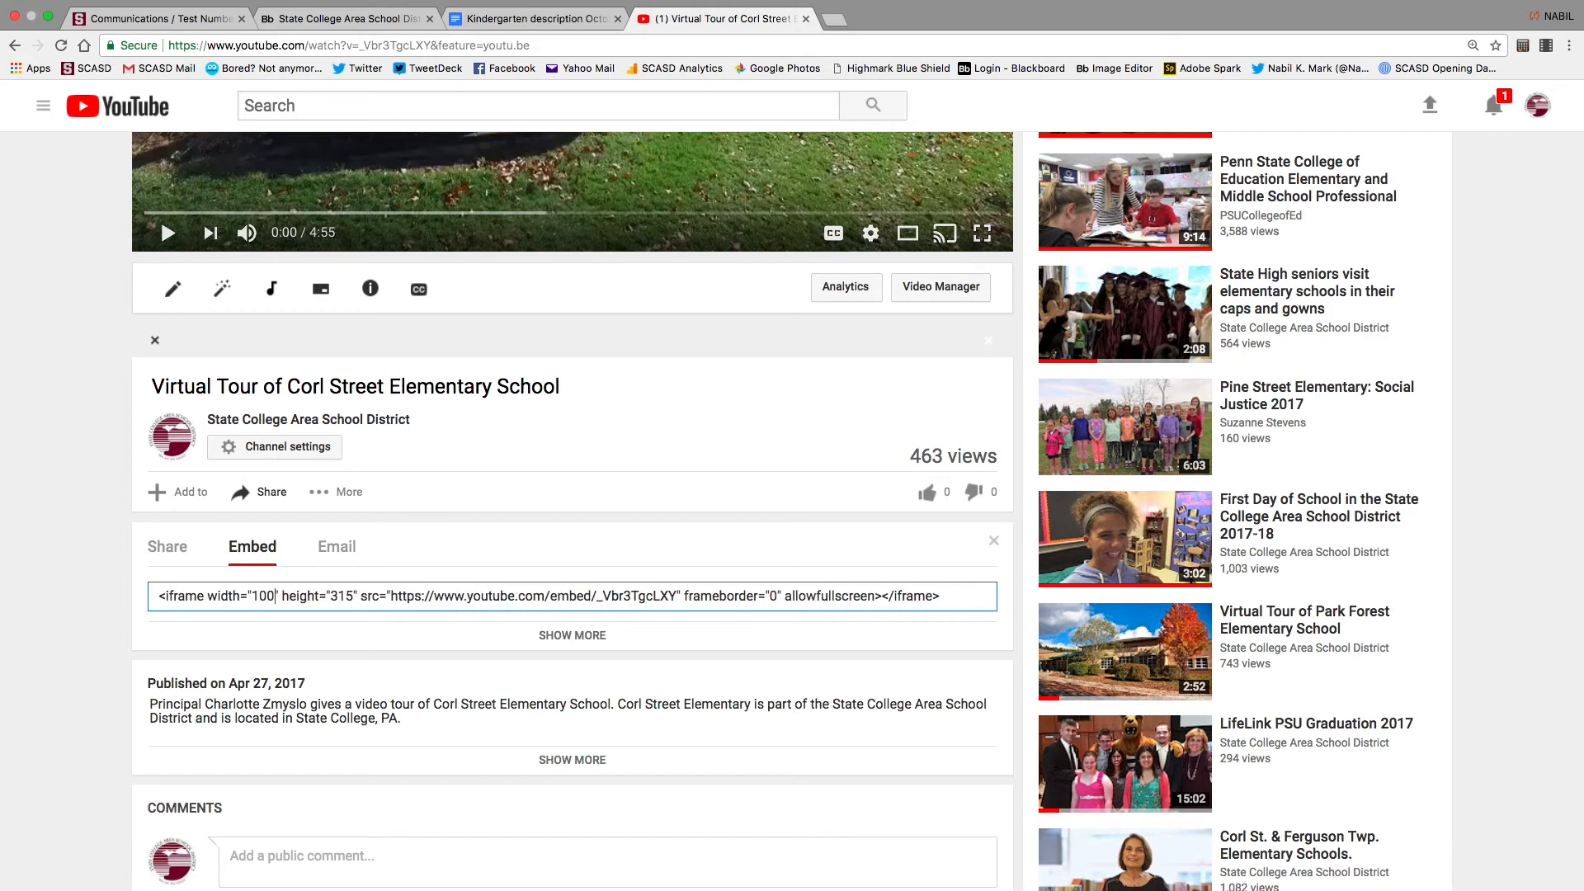
text(%)
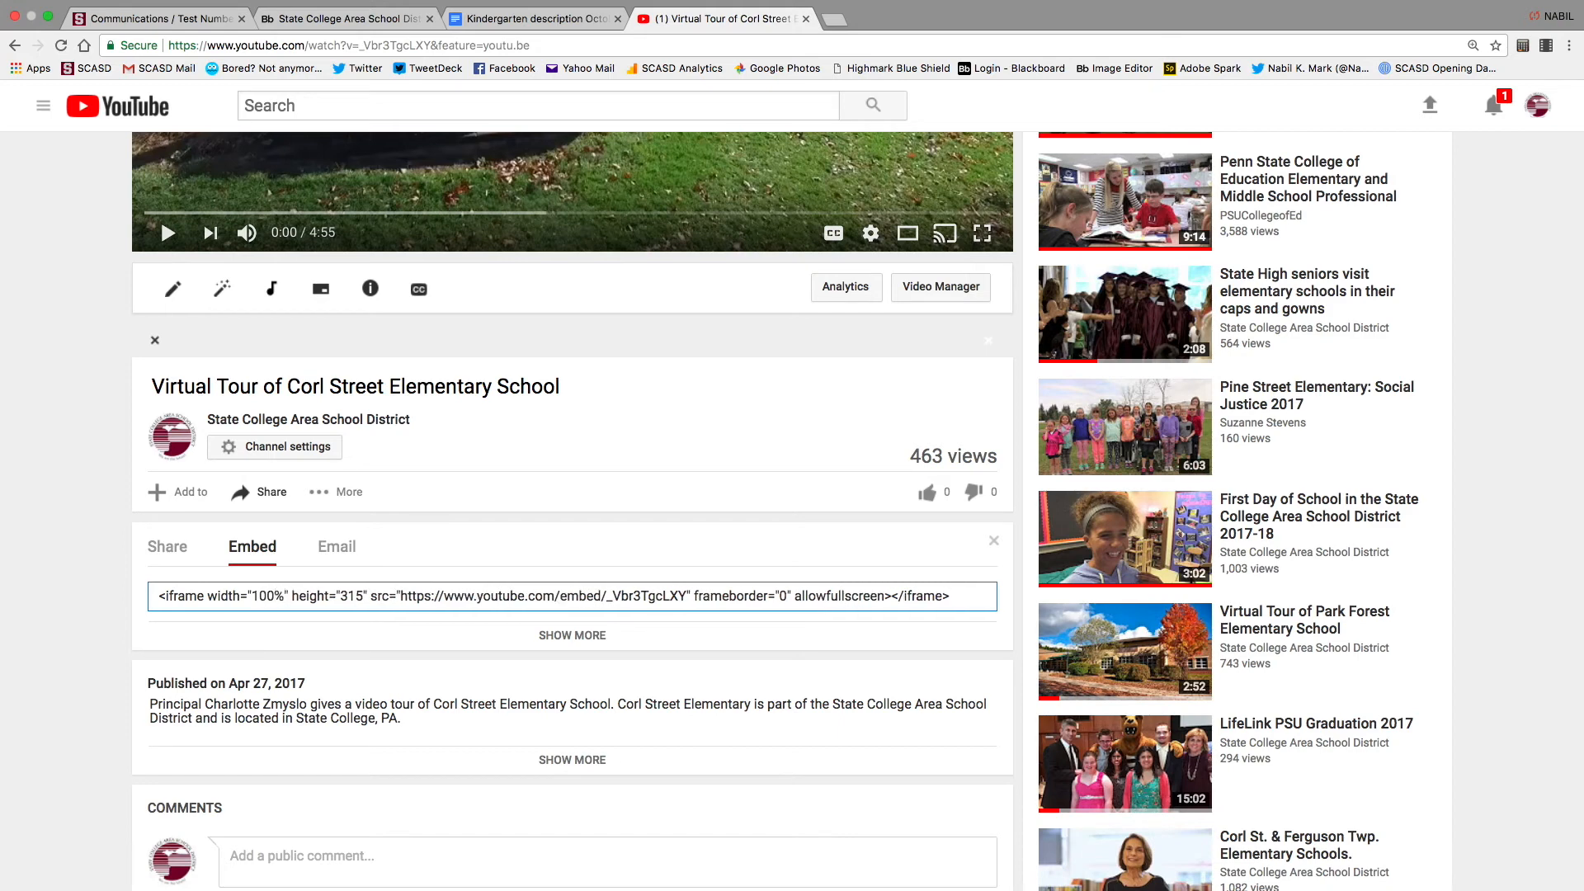
key(super+a)
key(super+c)
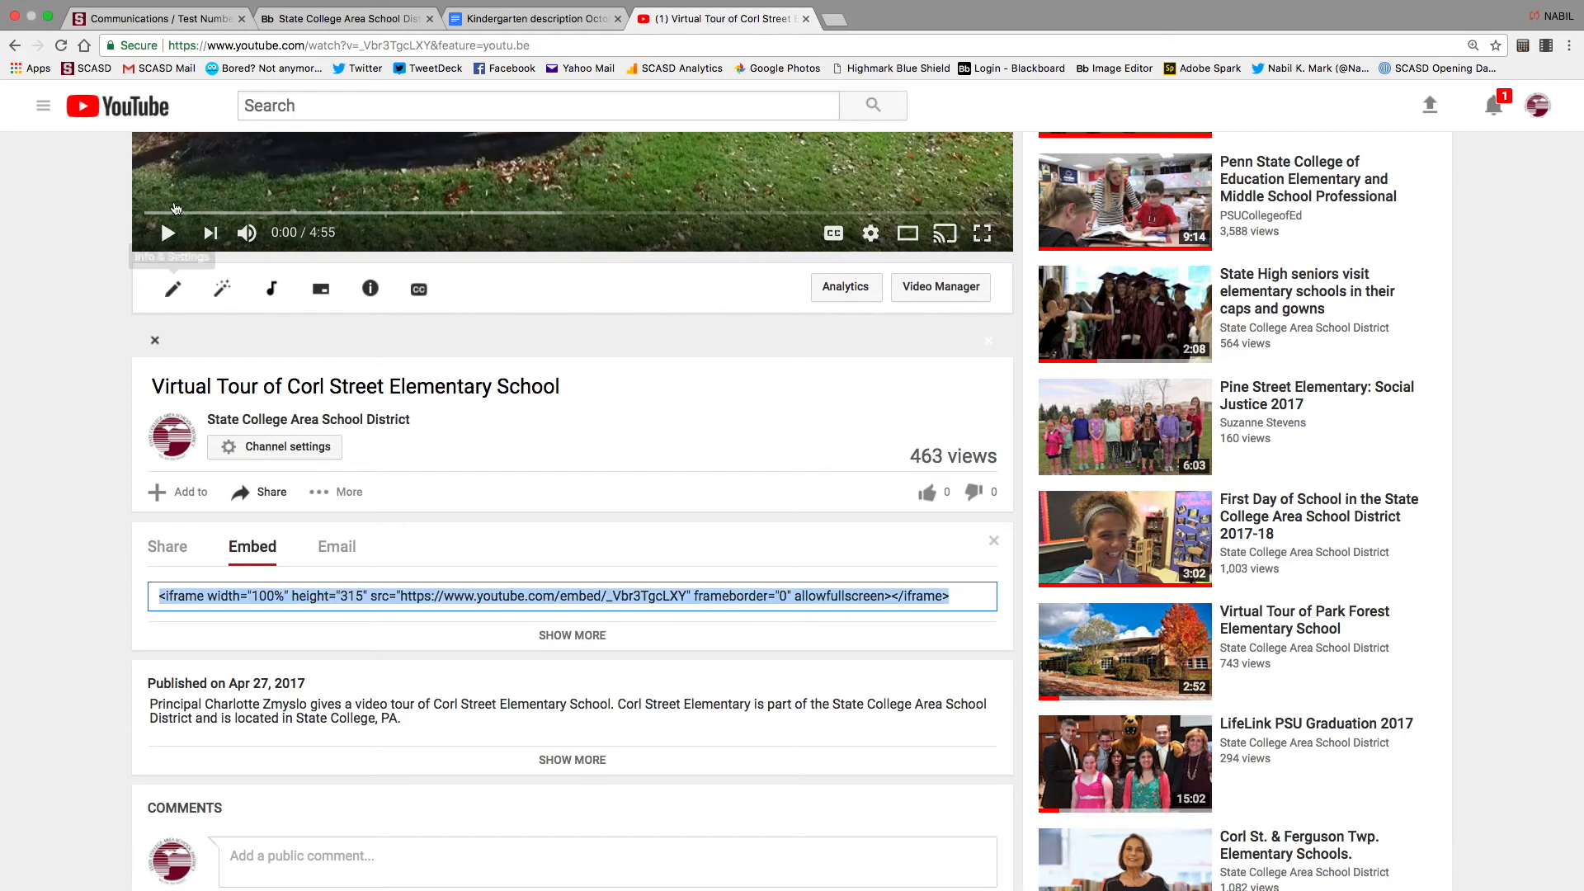
click(312, 23)
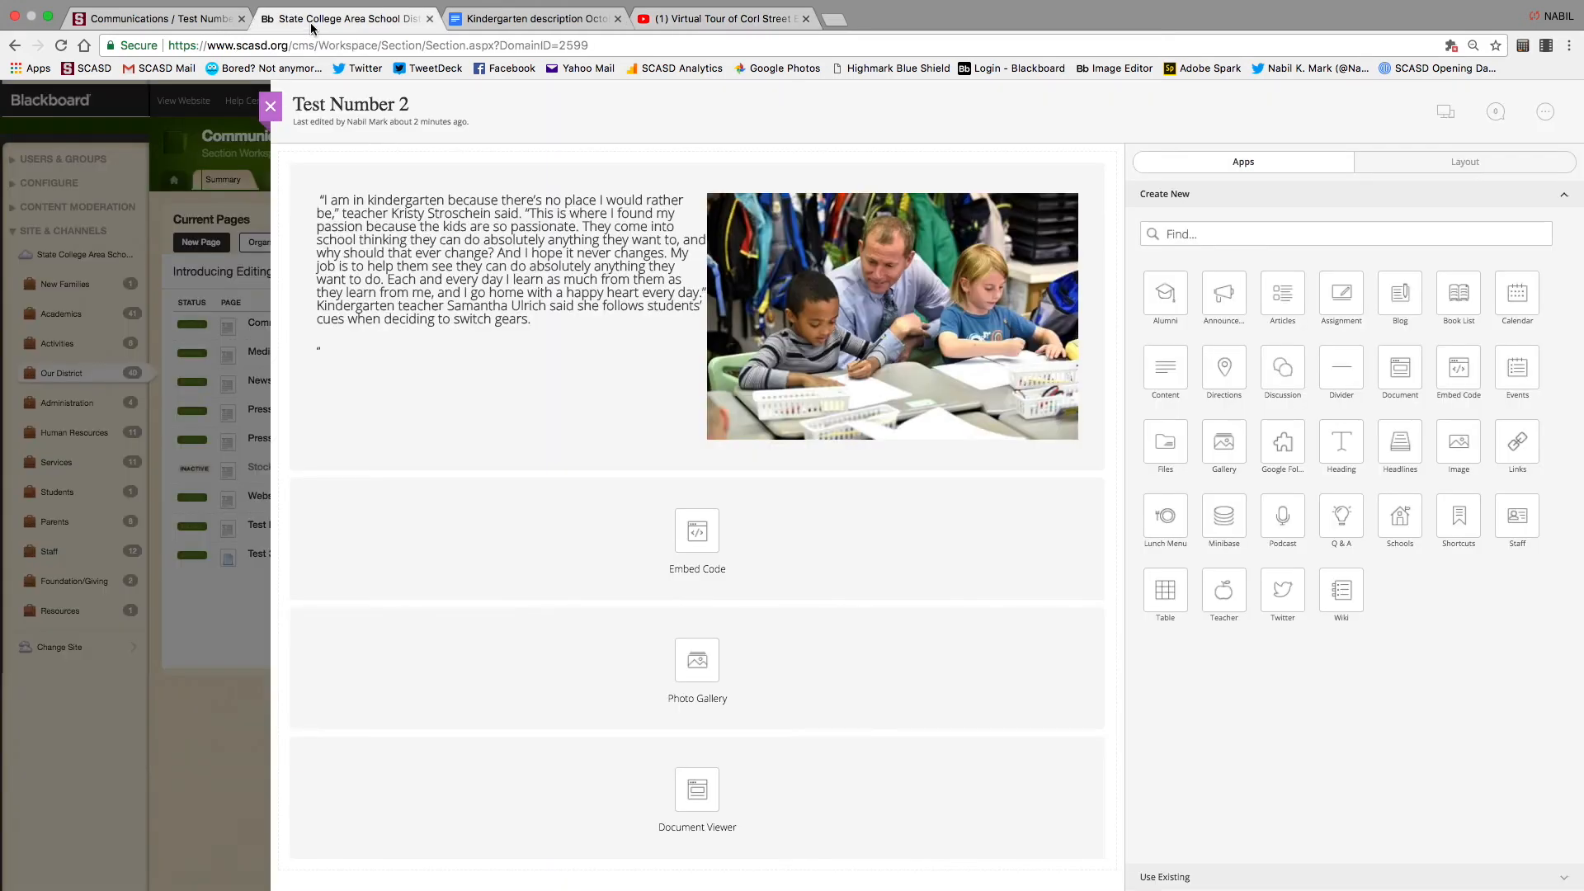
Preview Test Number 2 with the current video embed, then close Preview
click(1445, 112)
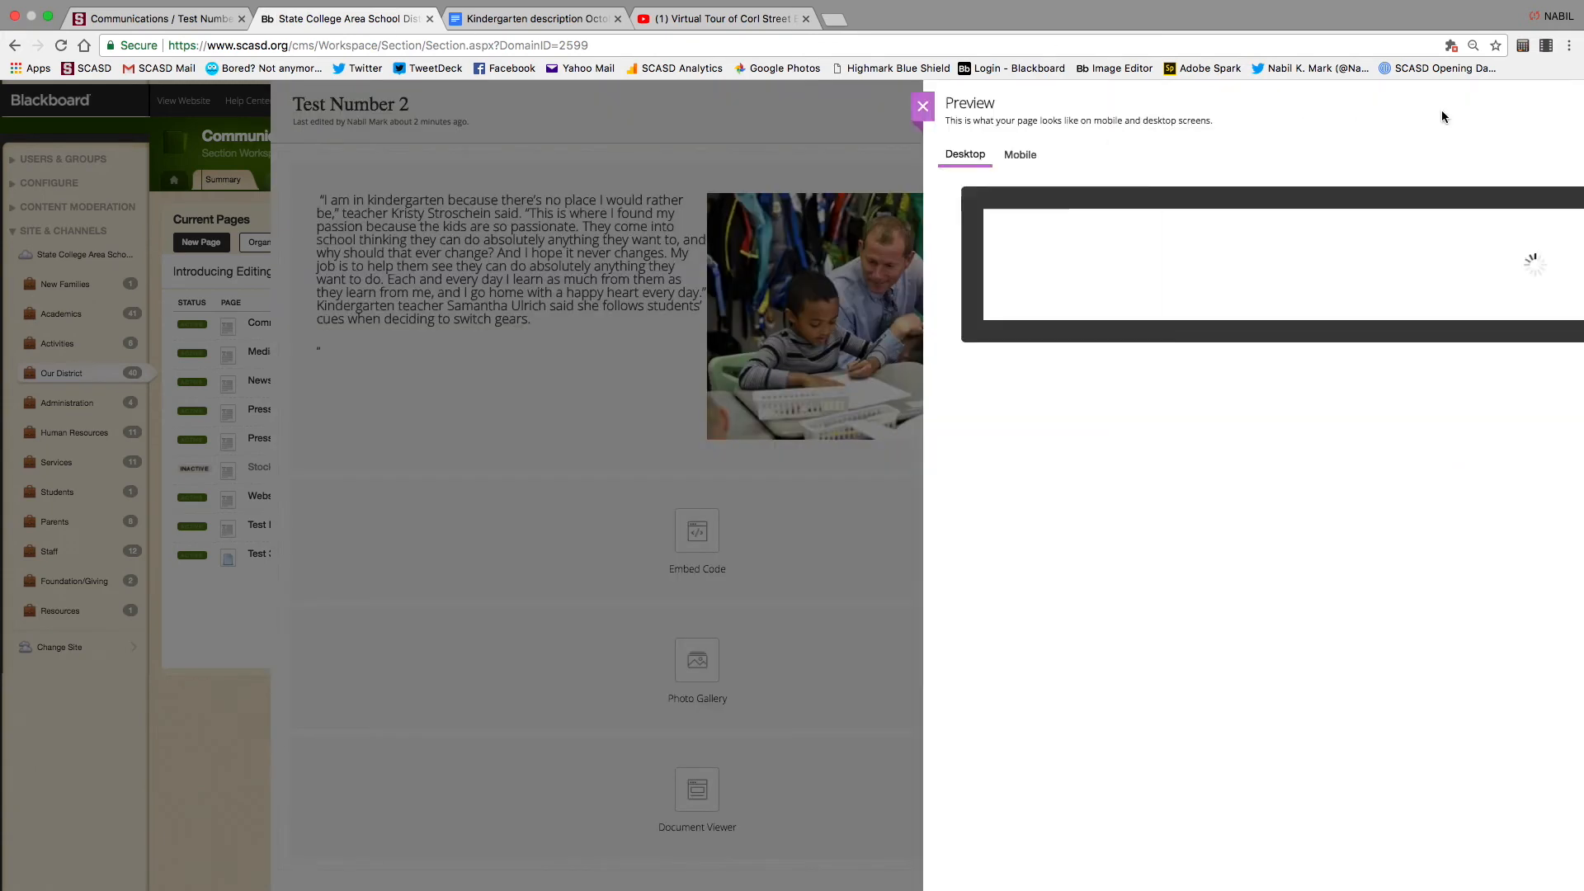
scroll(1118, 498, down, 10)
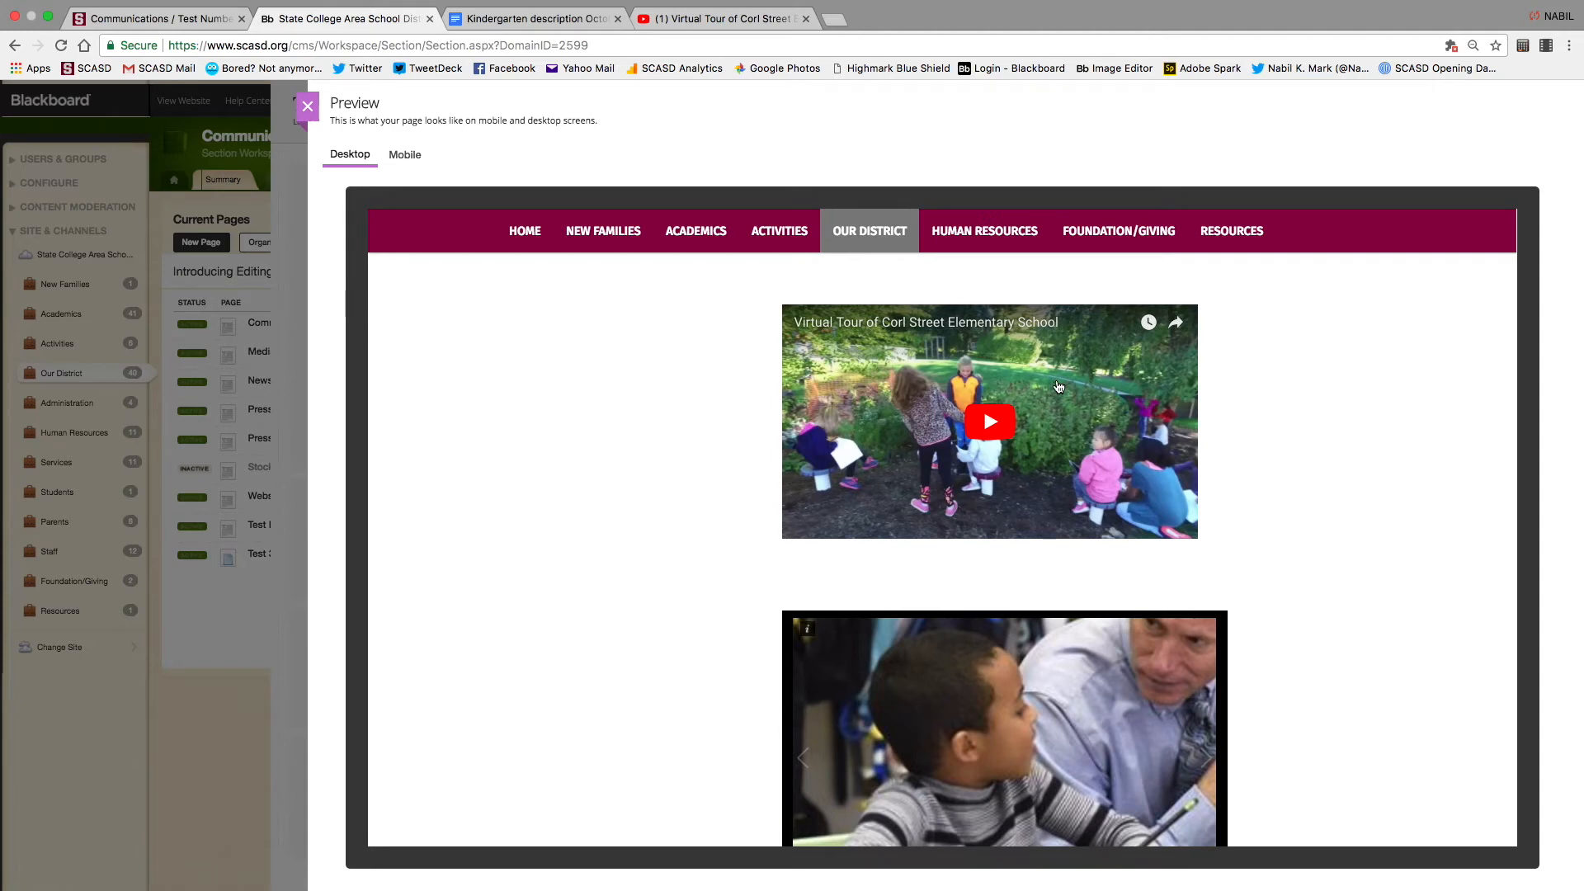
click(308, 107)
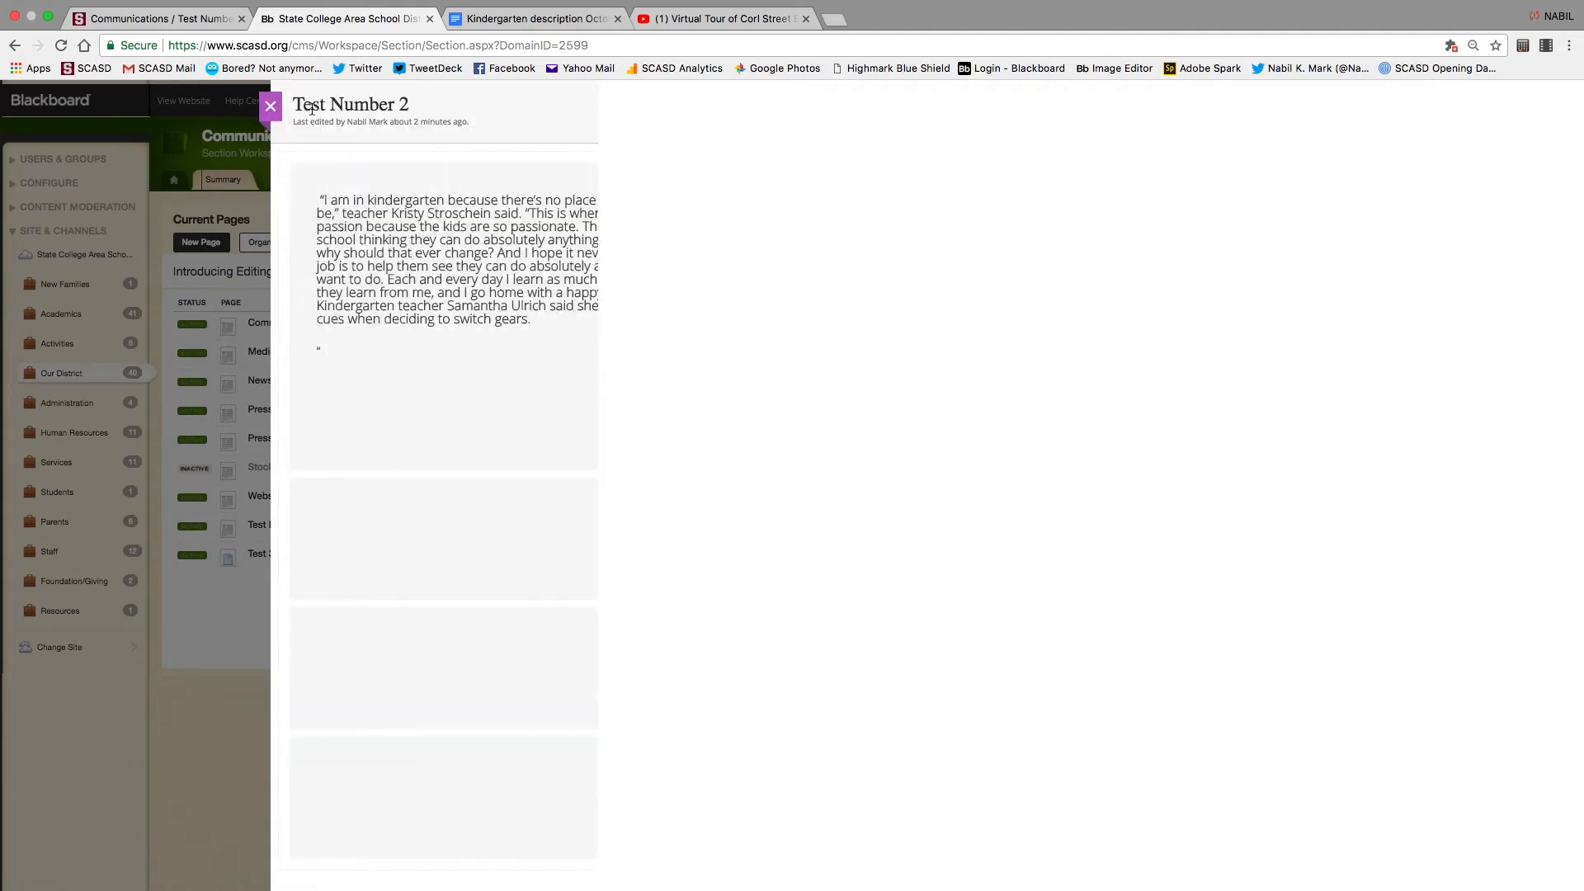
Replace the Embed Code block's iframe with the 100%-width code, save, and preview the page
click(697, 551)
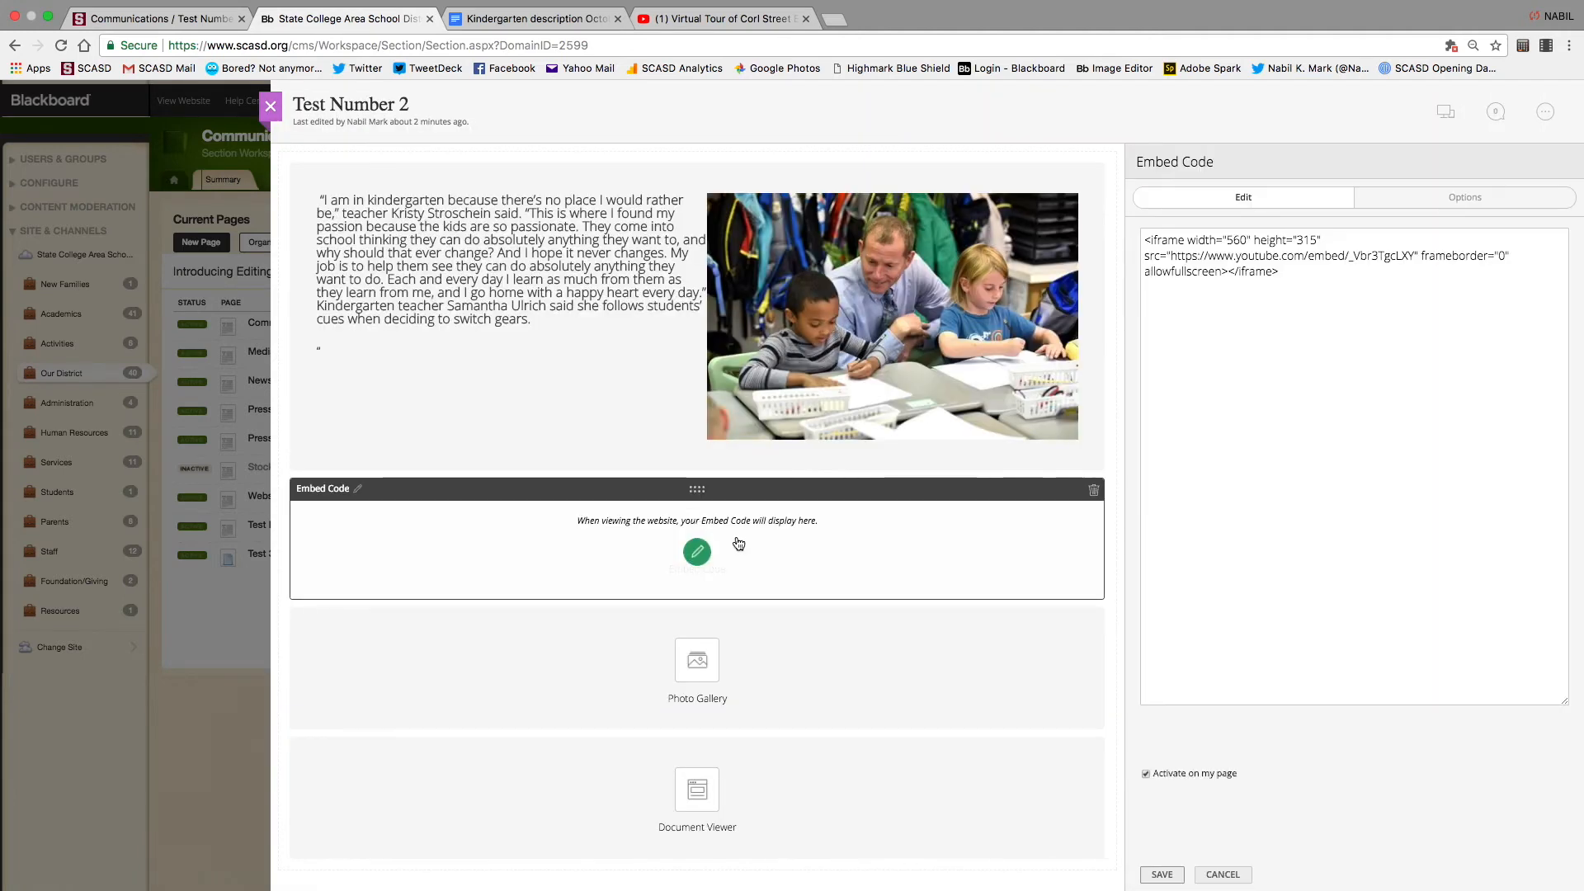
drag(1309, 271, 1112, 199)
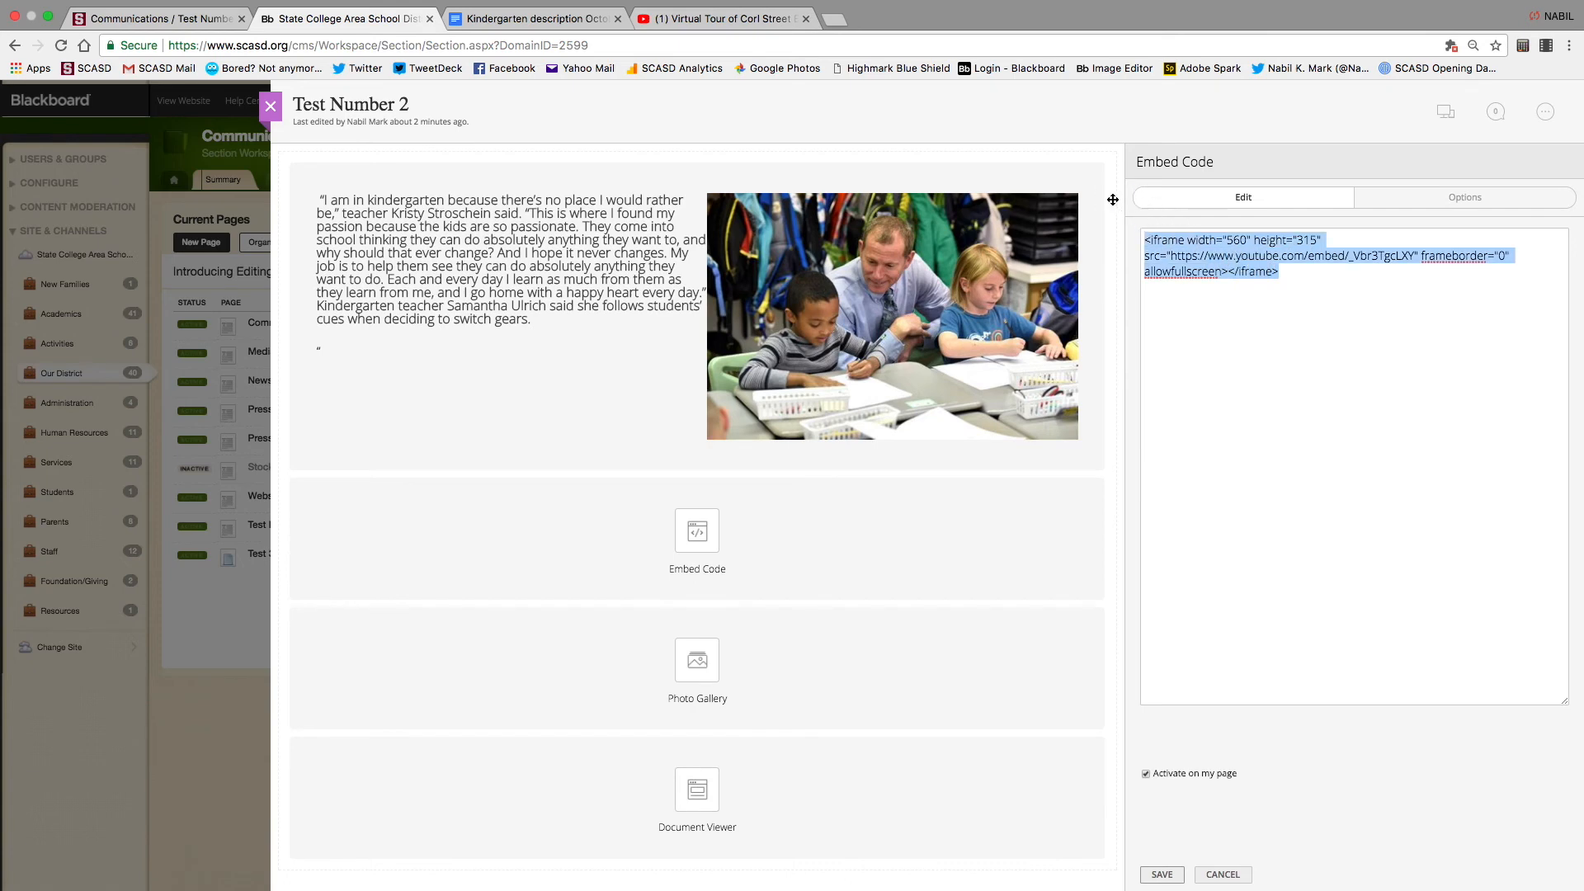
key(super+v)
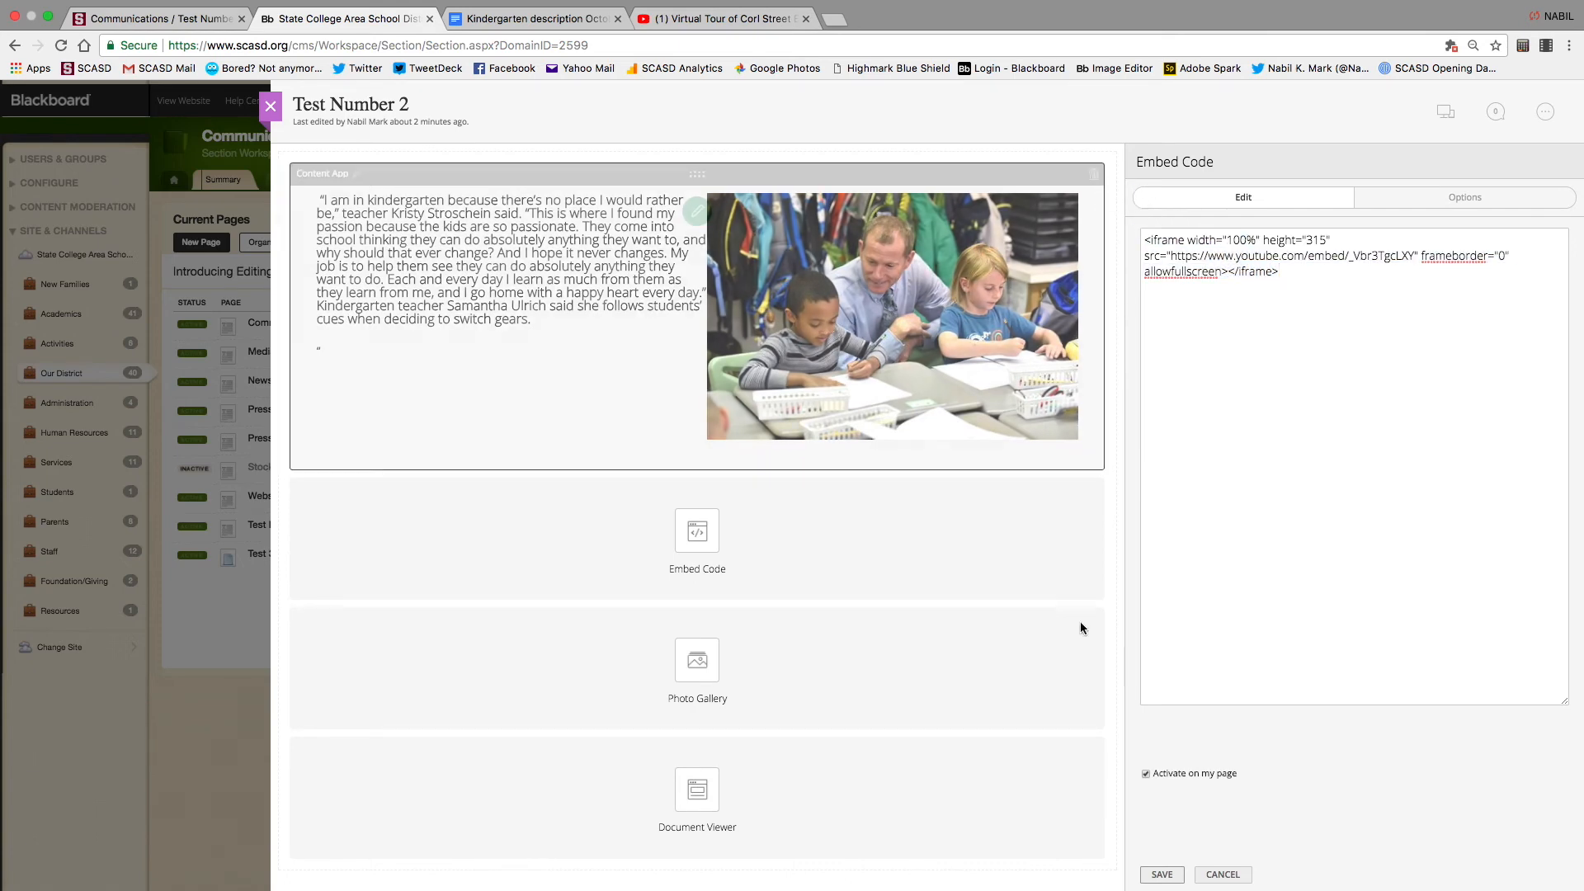
click(1162, 875)
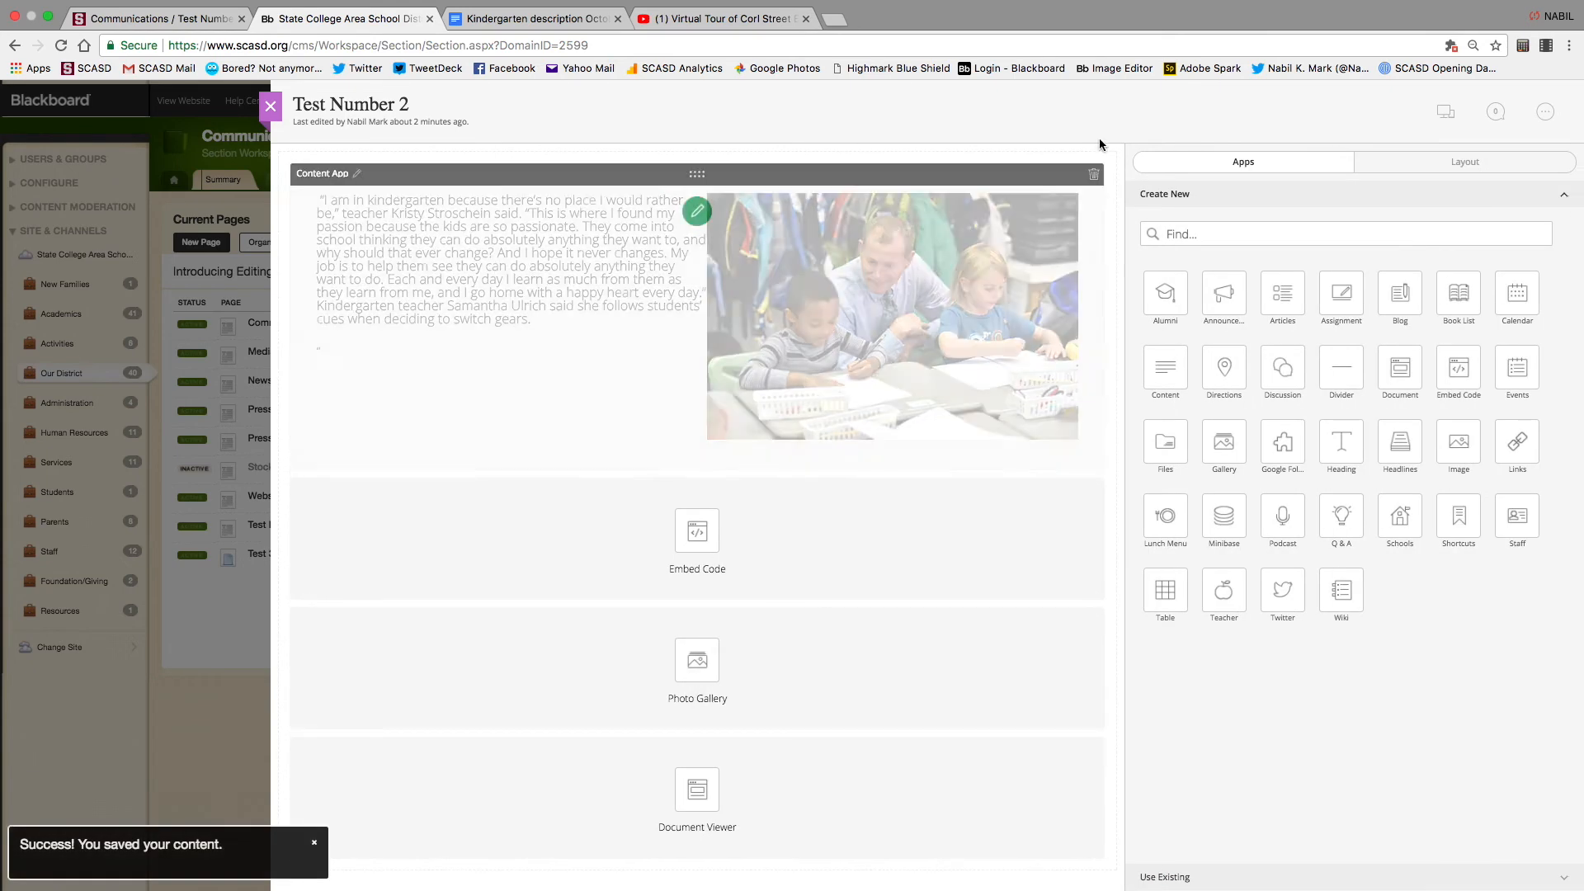
click(1445, 113)
Scroll the preview to check the wider embedded video, then close the preview
scroll(1105, 549, down, 10)
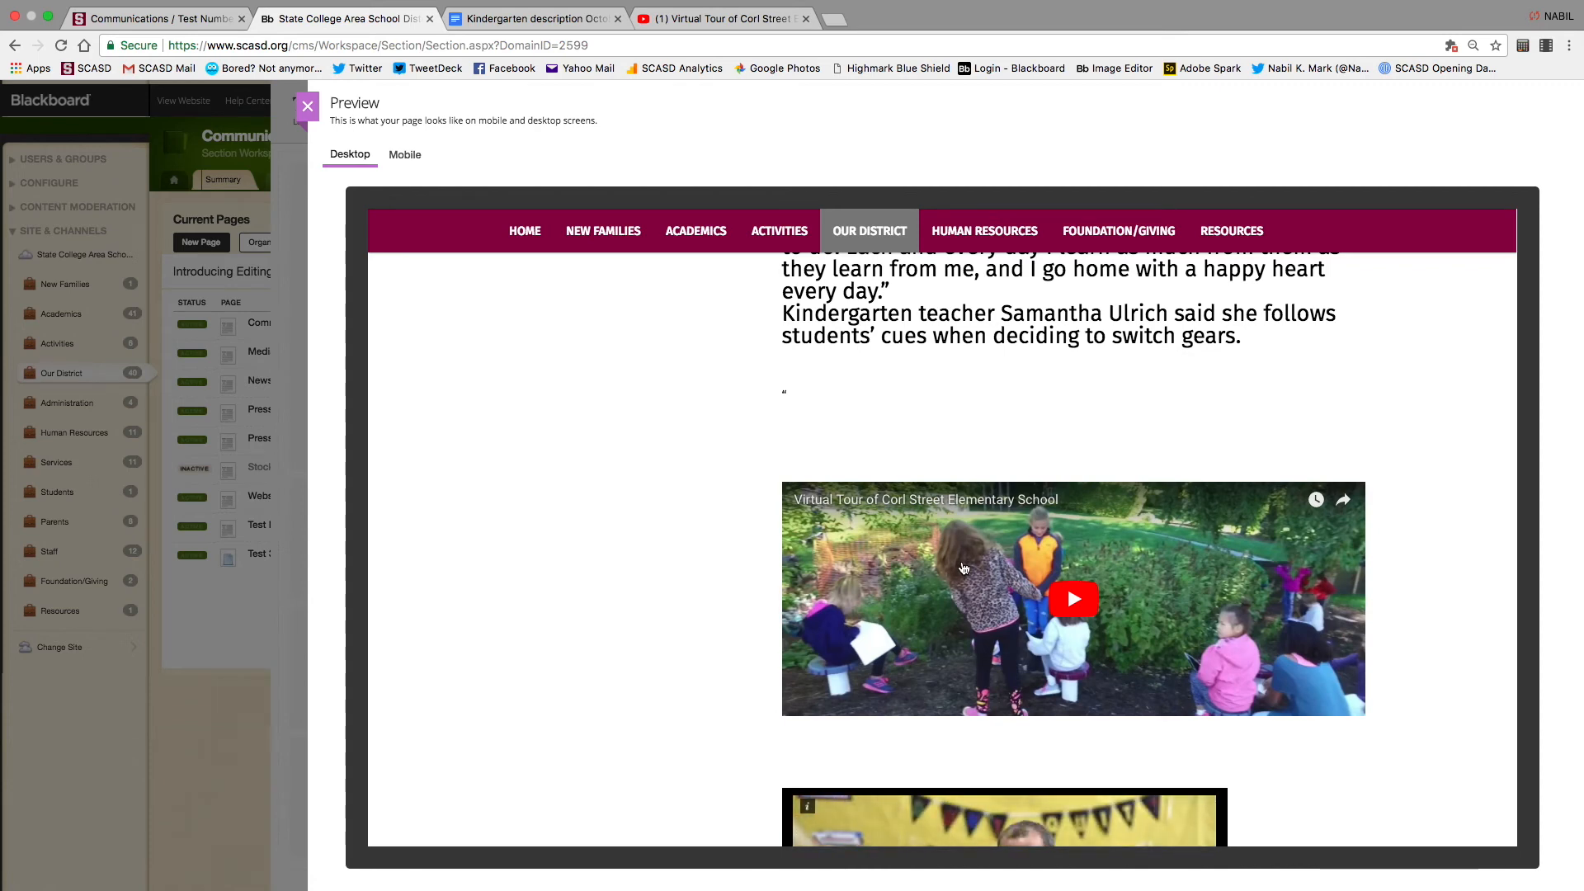
click(307, 107)
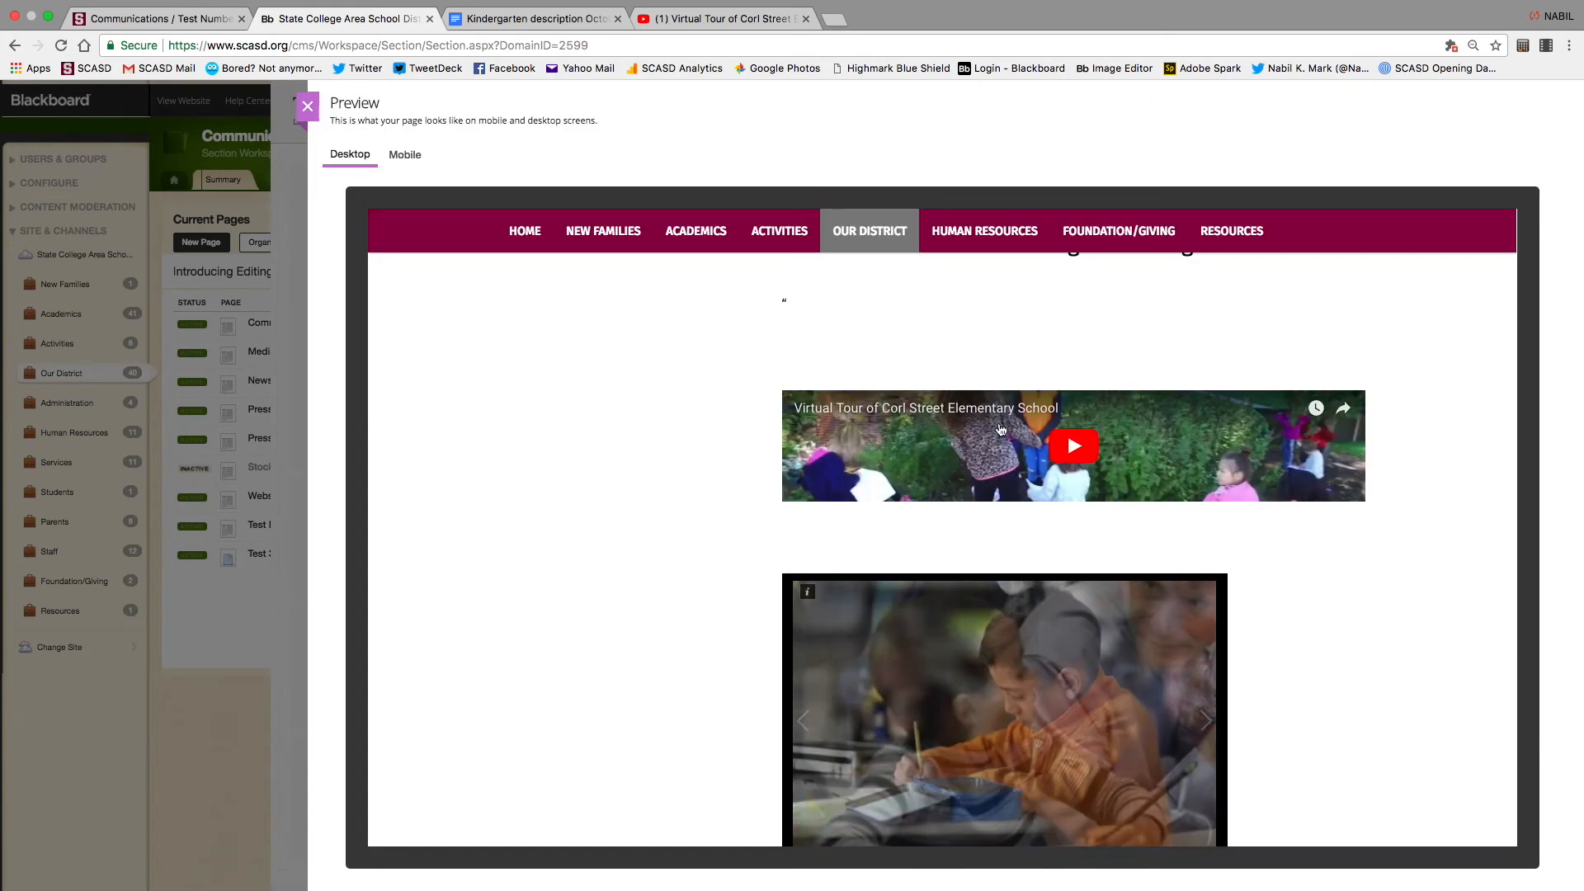
click(310, 107)
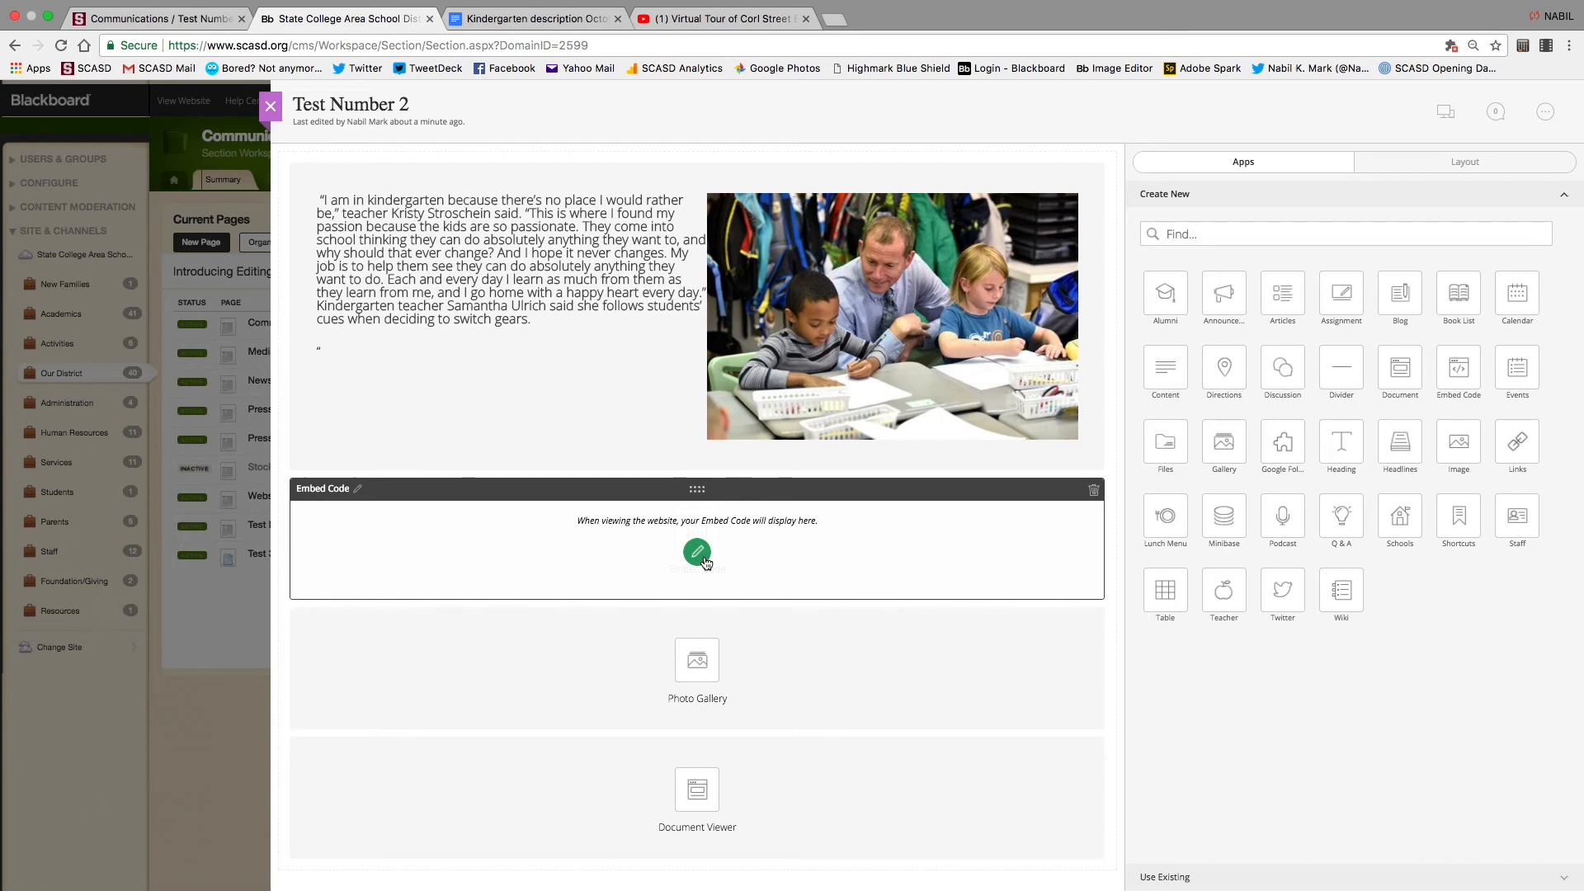
Delete the classroom photo from the kindergarten quote text
click(697, 211)
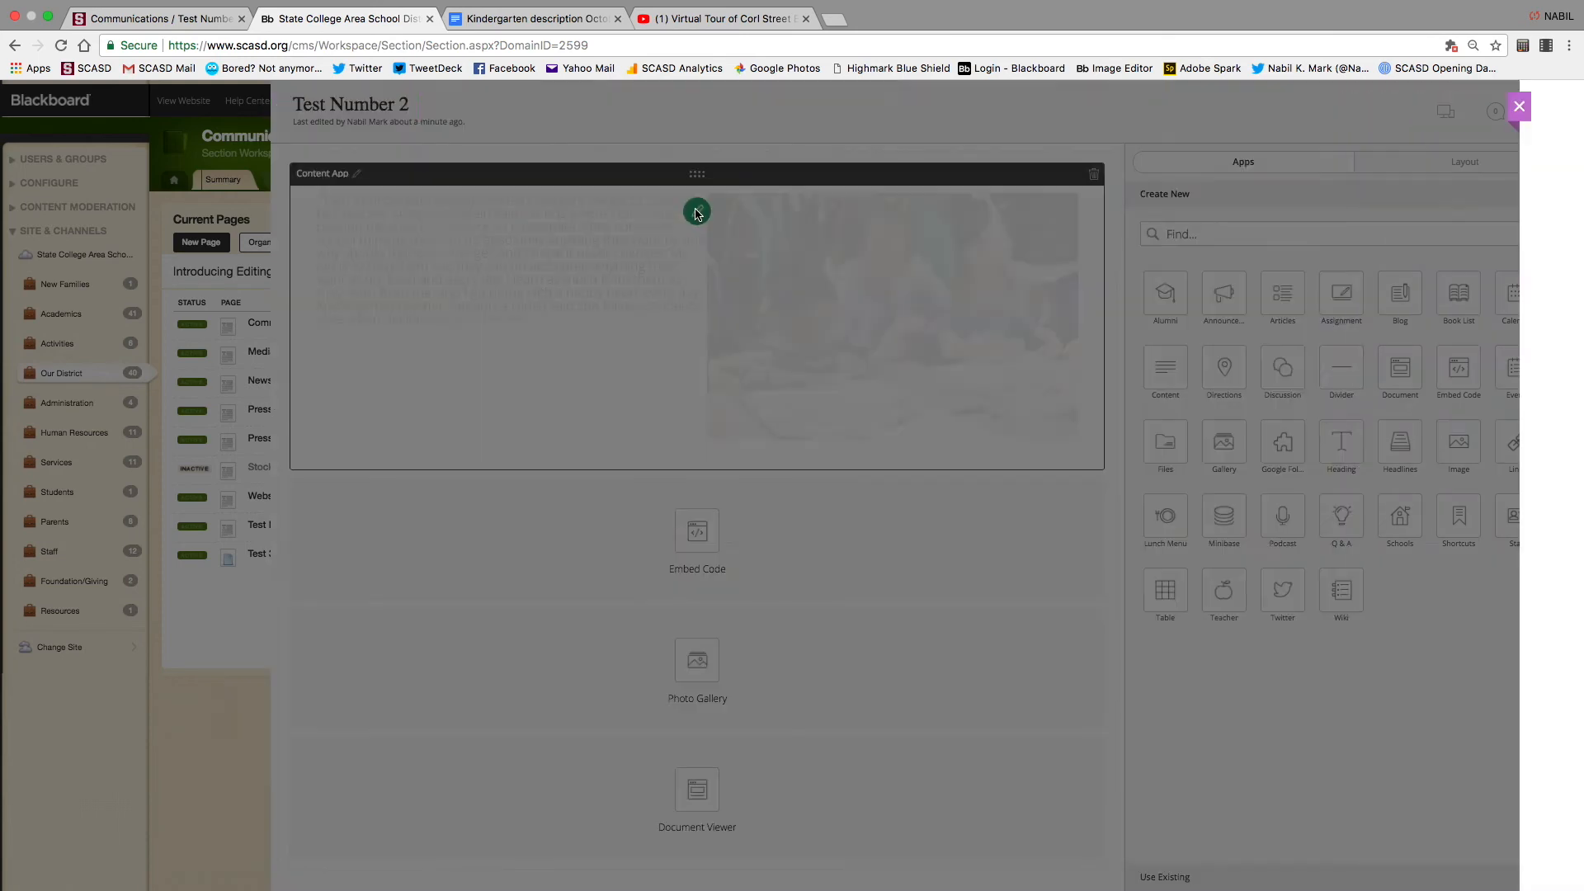
click(1258, 300)
key(Delete)
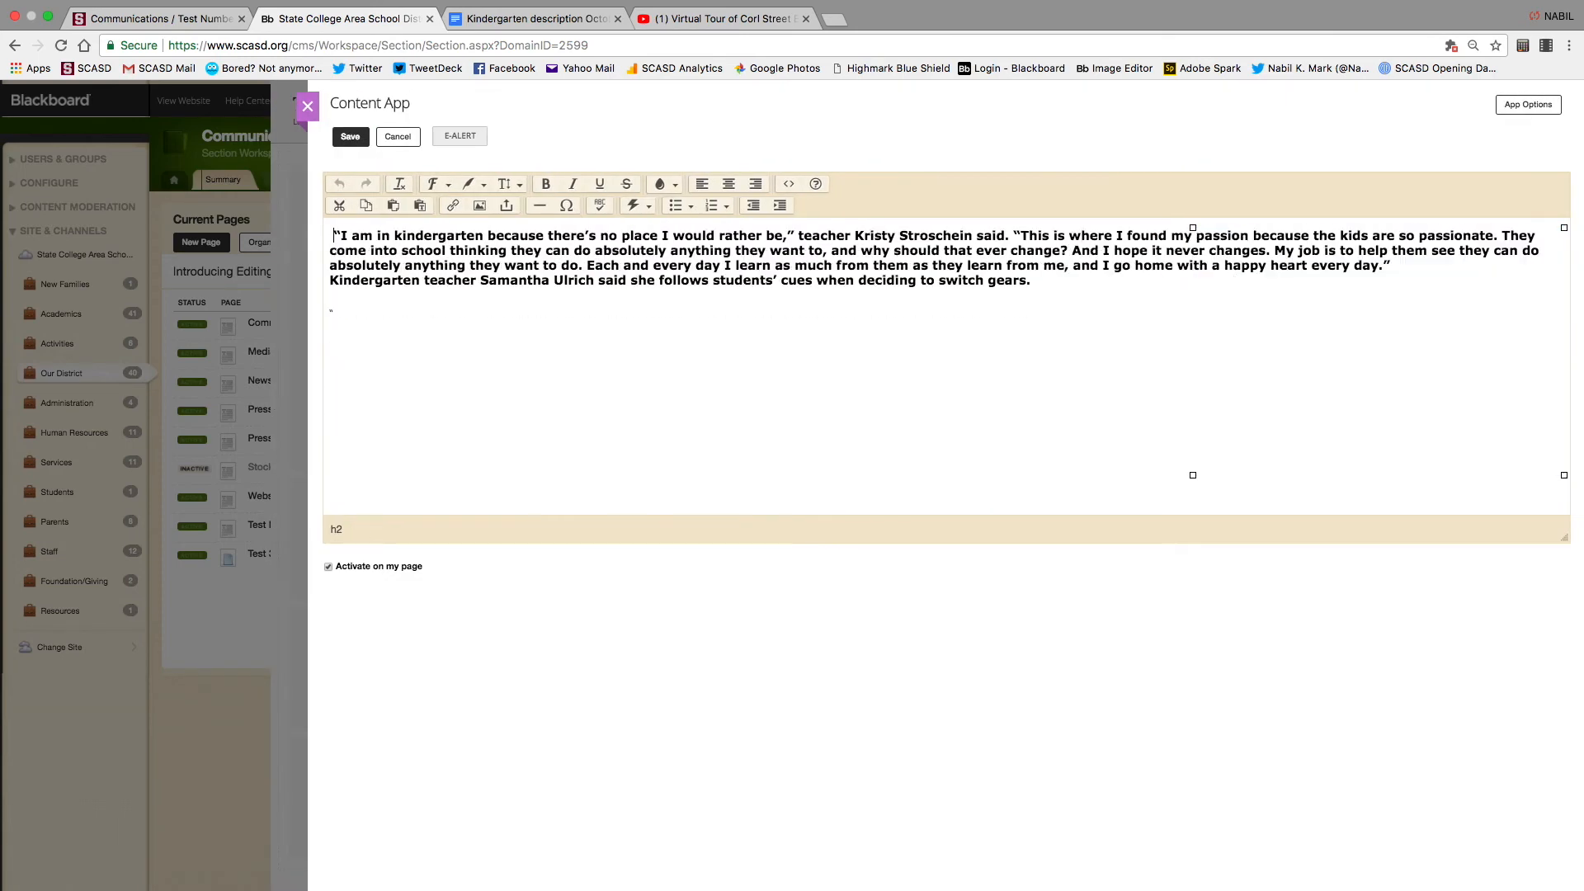
Break the quote into a new paragraph after 'ever change?' and view its HTML source
click(1074, 251)
key(Return)
key(Return)
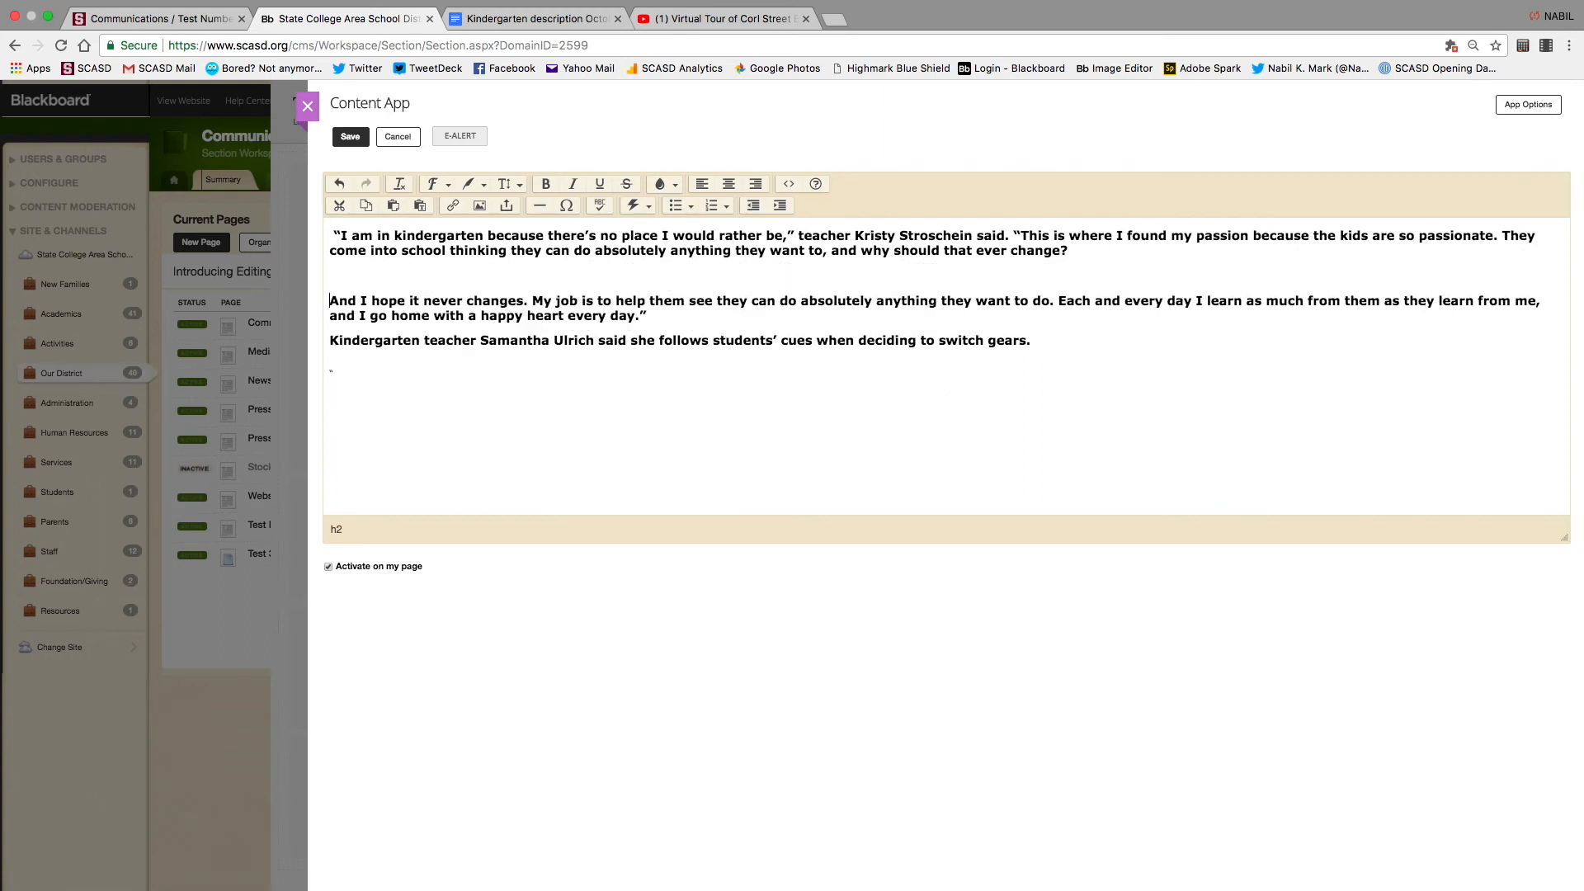
key(BackSpace)
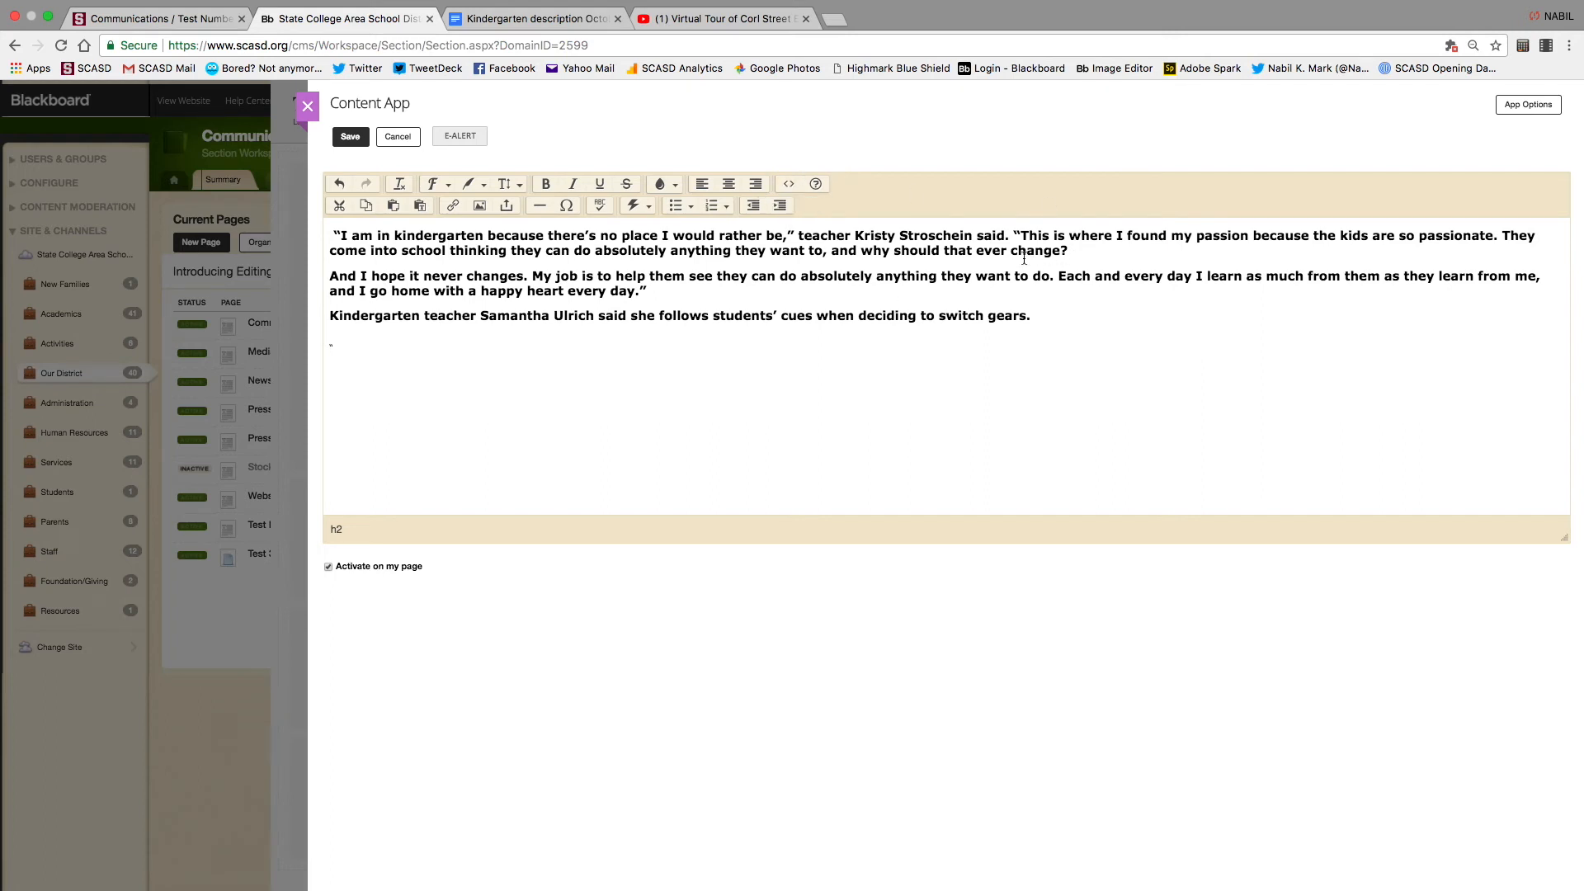
click(790, 183)
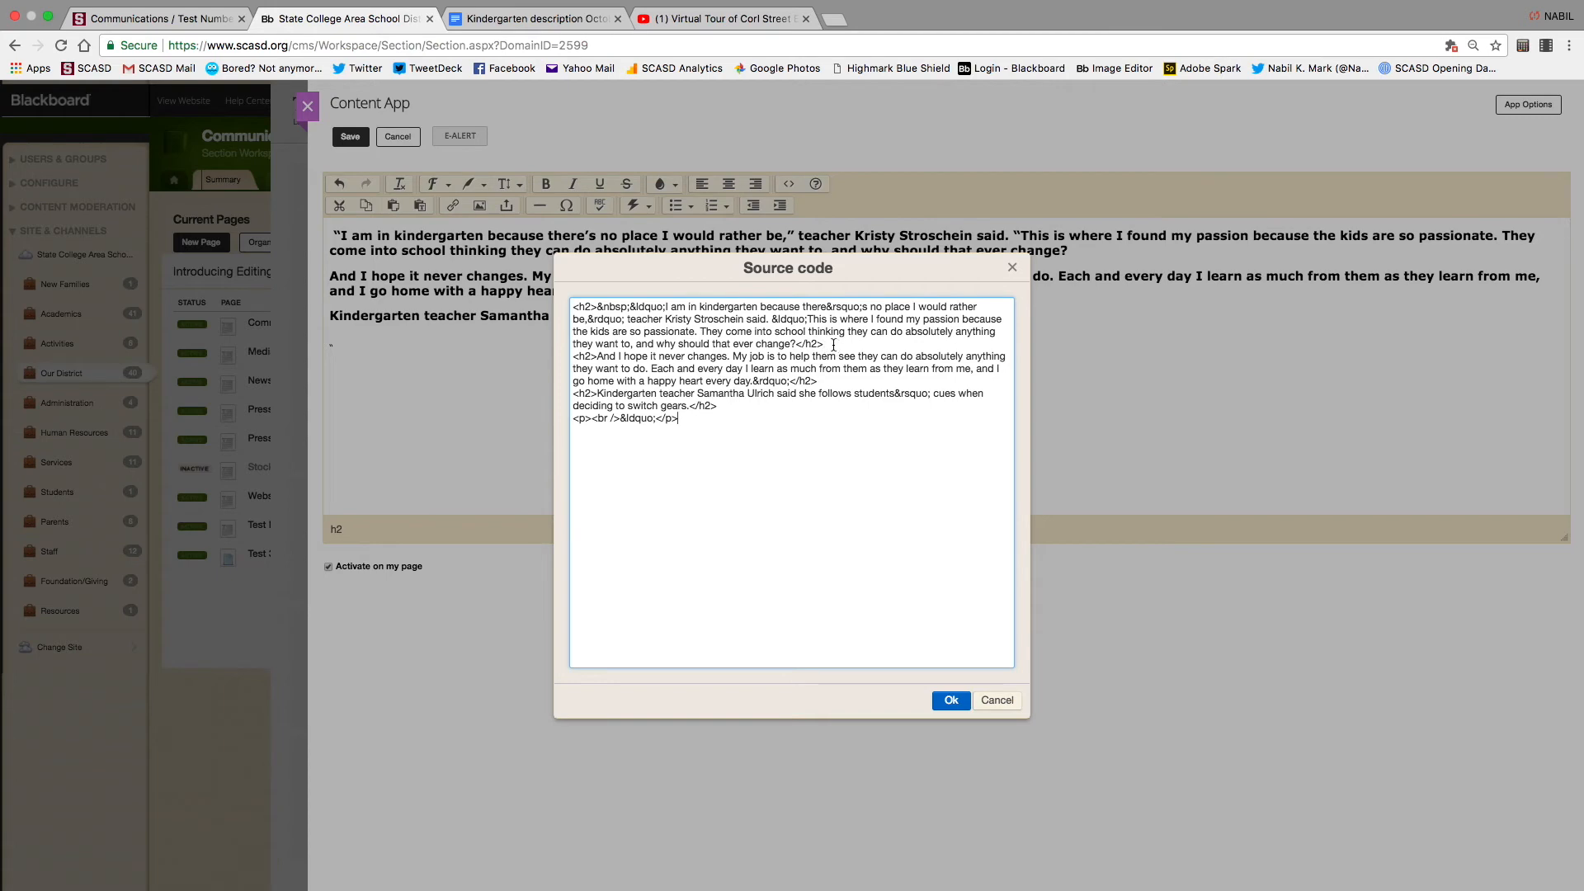
Paste the Corl Street tour video iframe after the first paragraph and apply the source change
key(super+v)
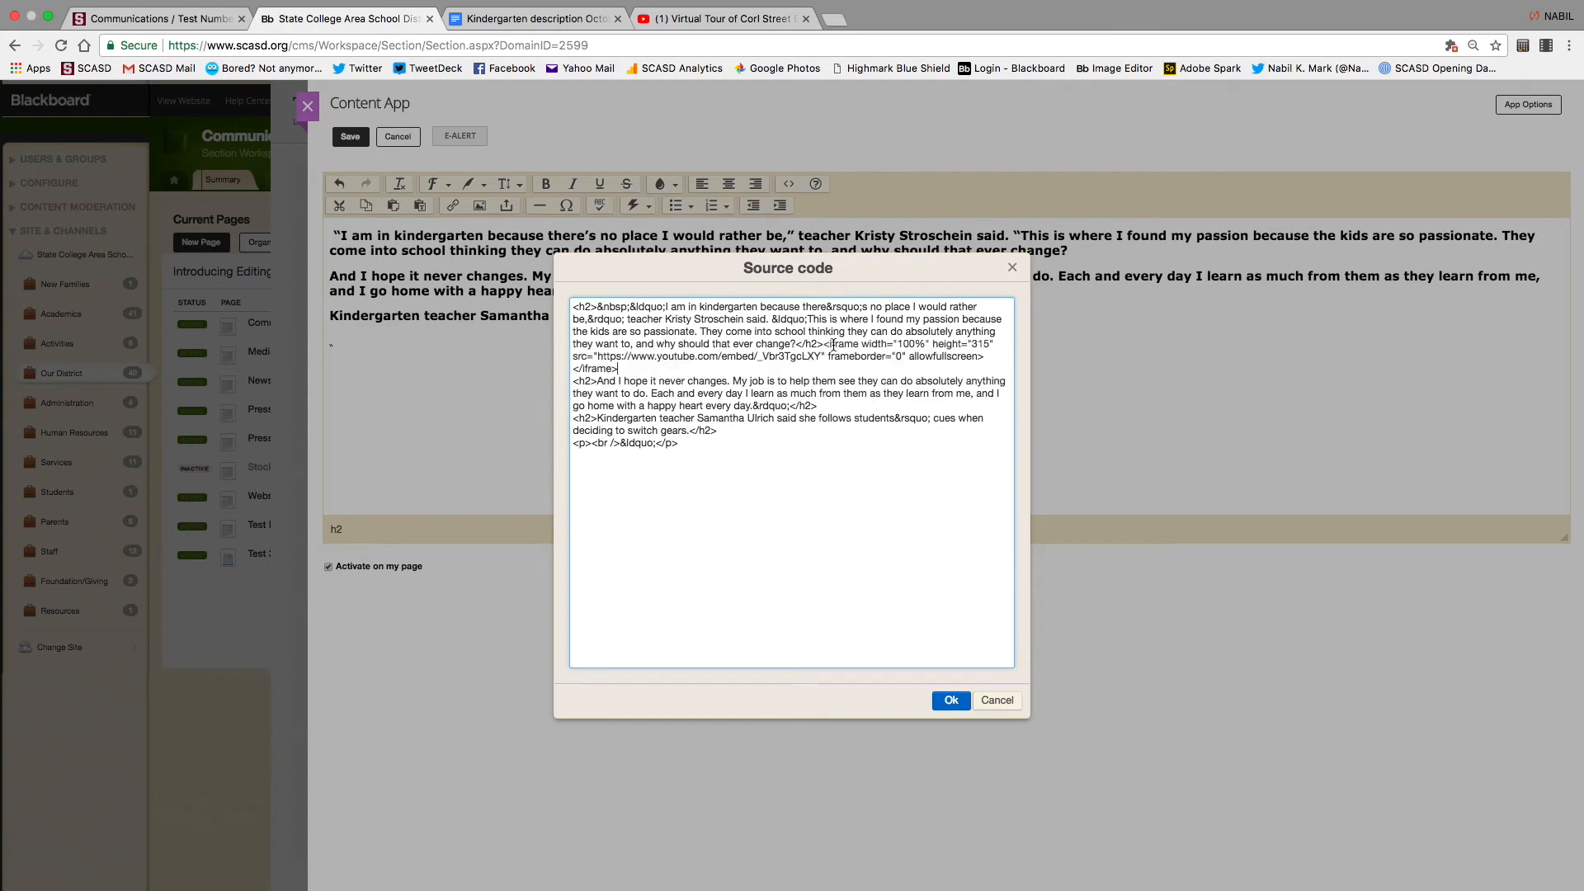
click(951, 700)
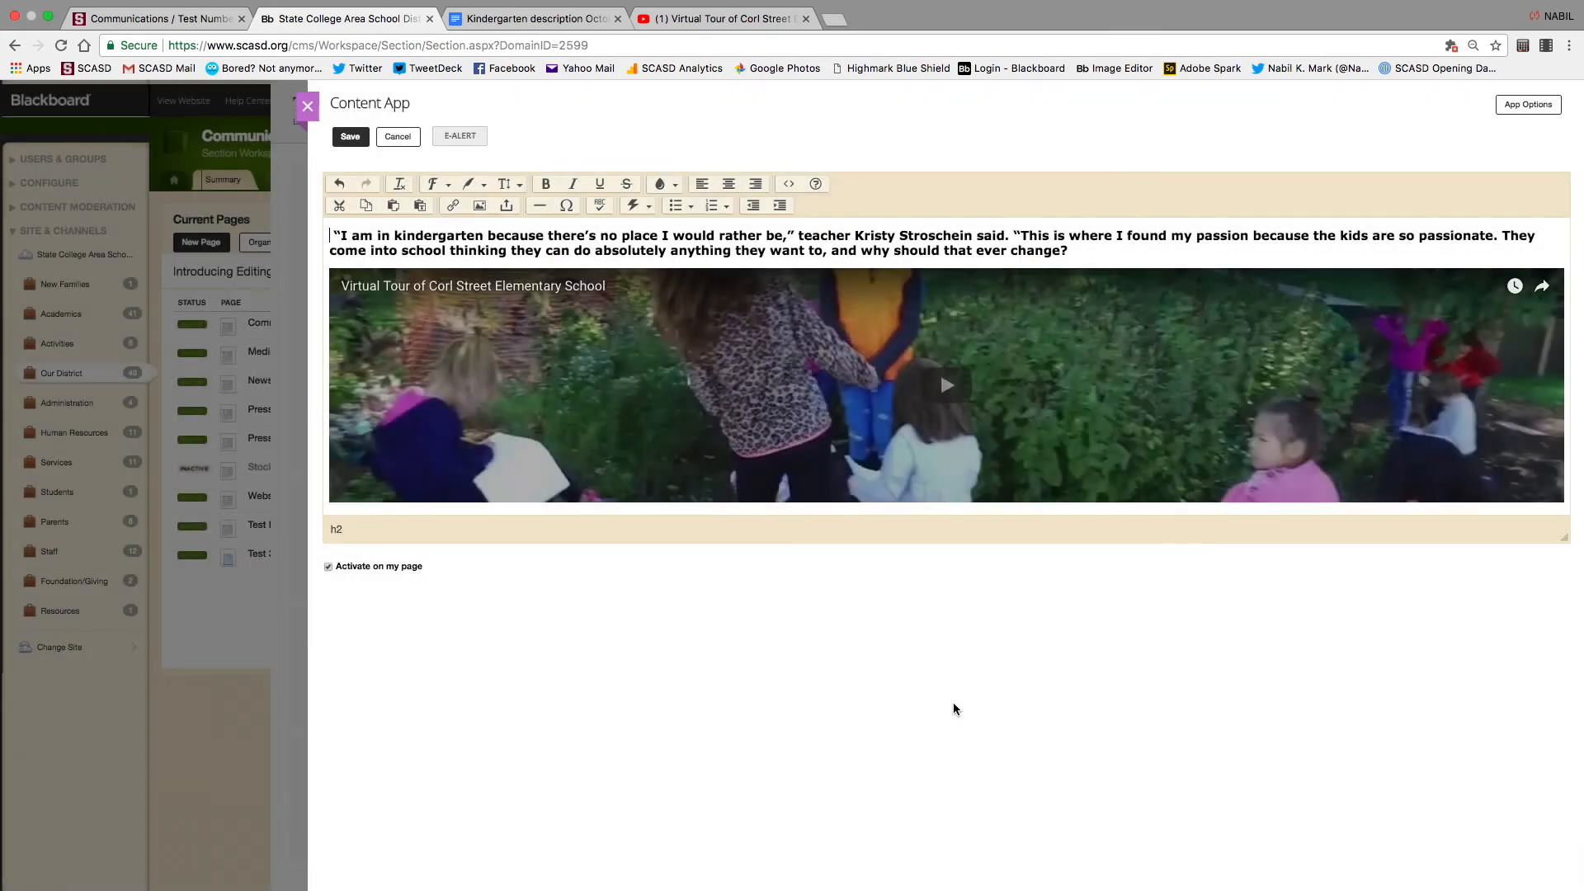
scroll(706, 364, down, 4)
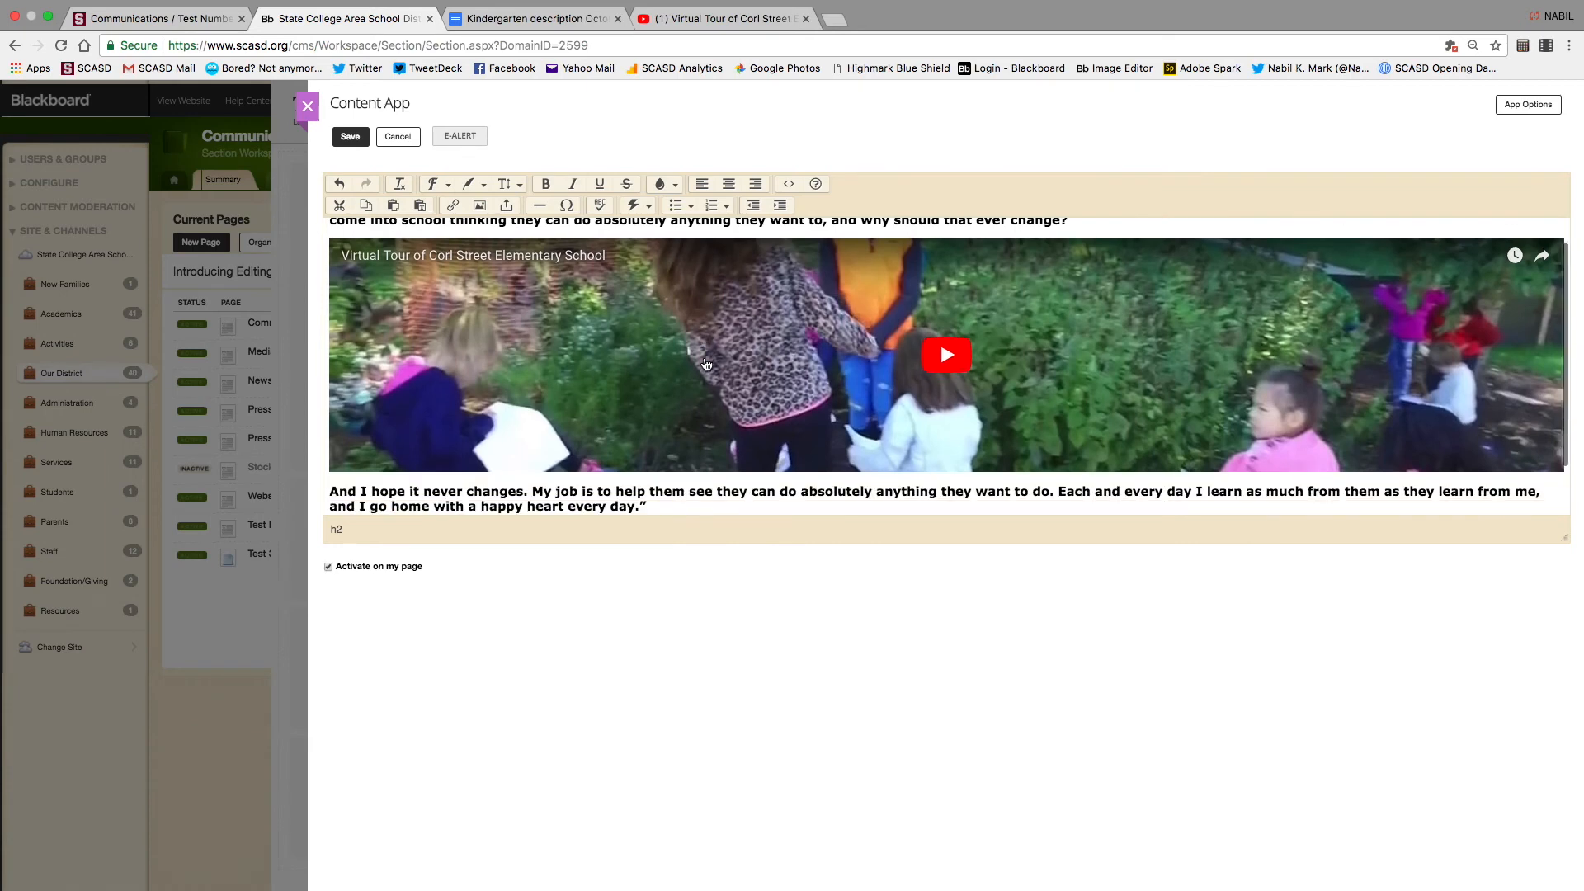
scroll(707, 364, up, 4)
scroll(706, 364, down, 1)
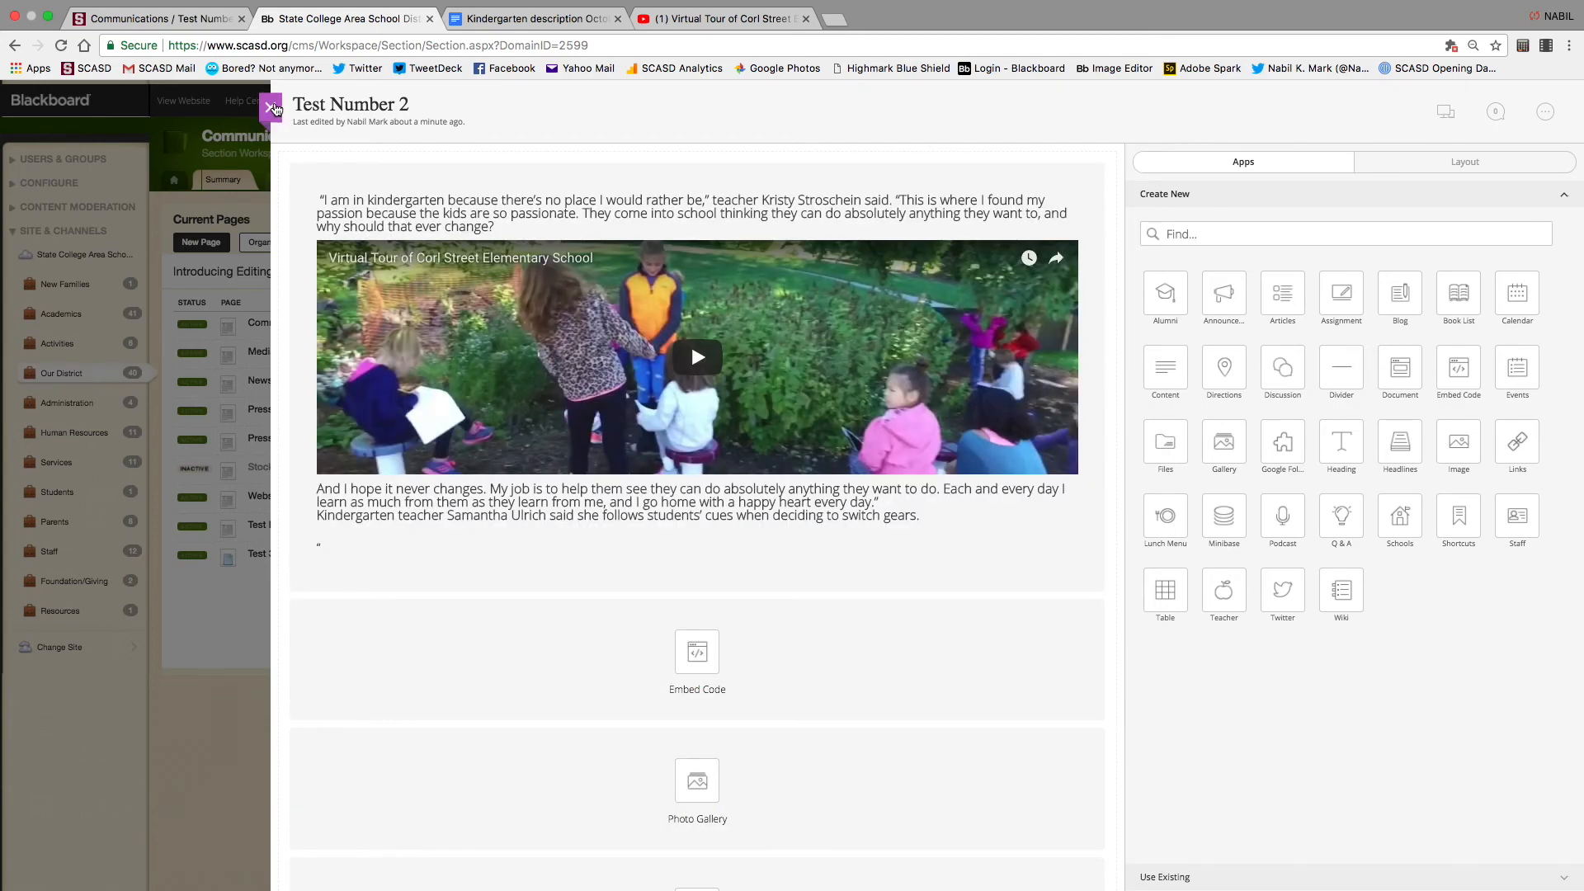
On the Test 3 page, add a new paragraph "woev'en" below Header and save the Content block
click(270, 106)
click(270, 589)
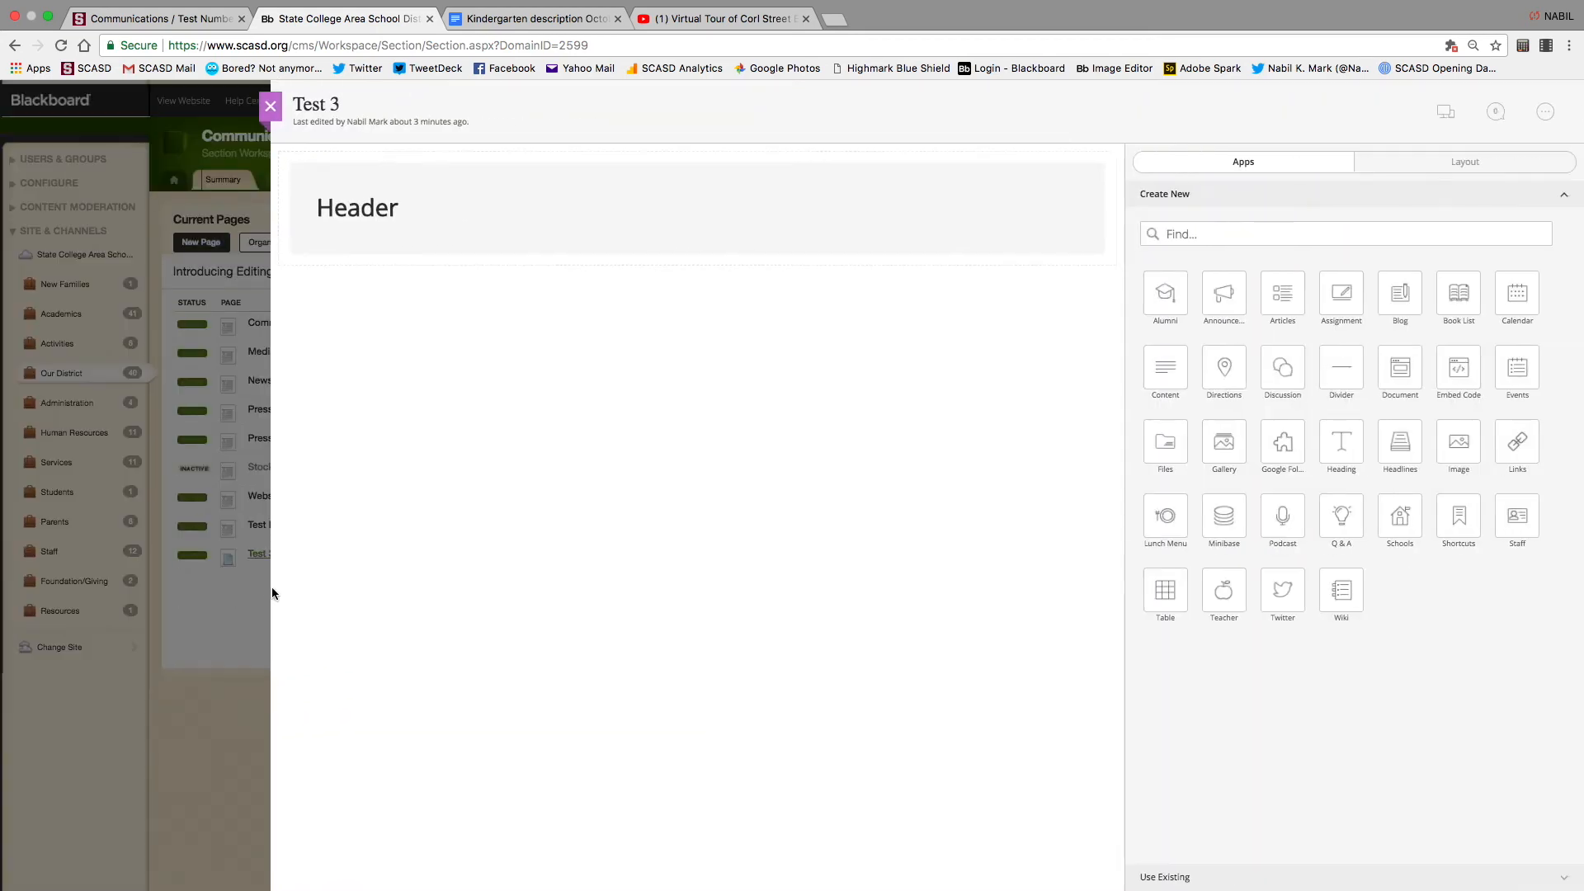
click(697, 211)
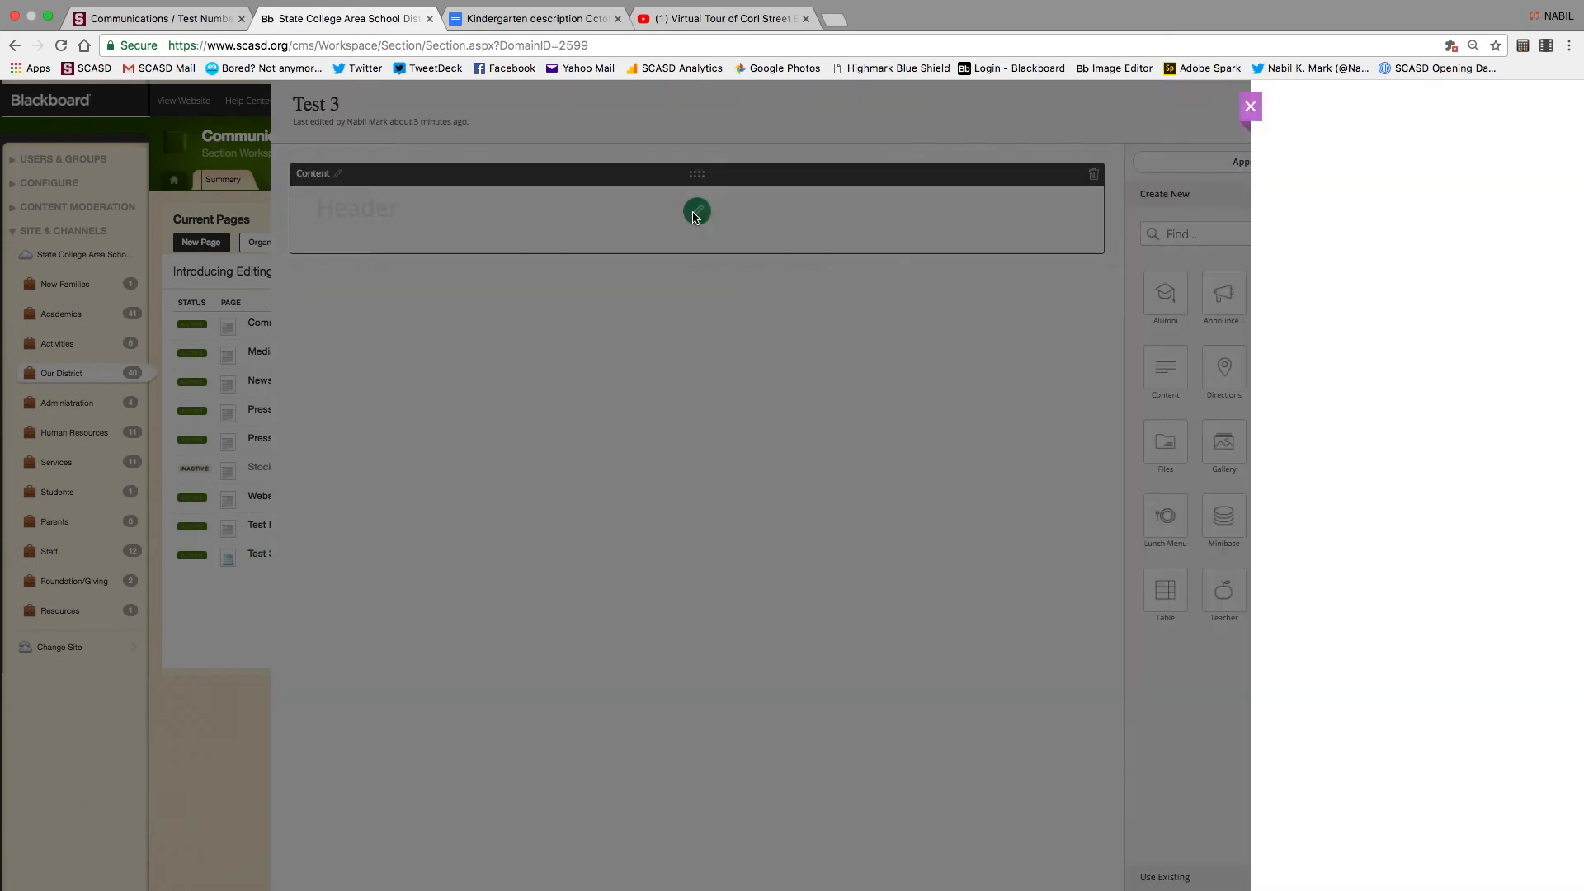
key(Return)
text(woev'en)
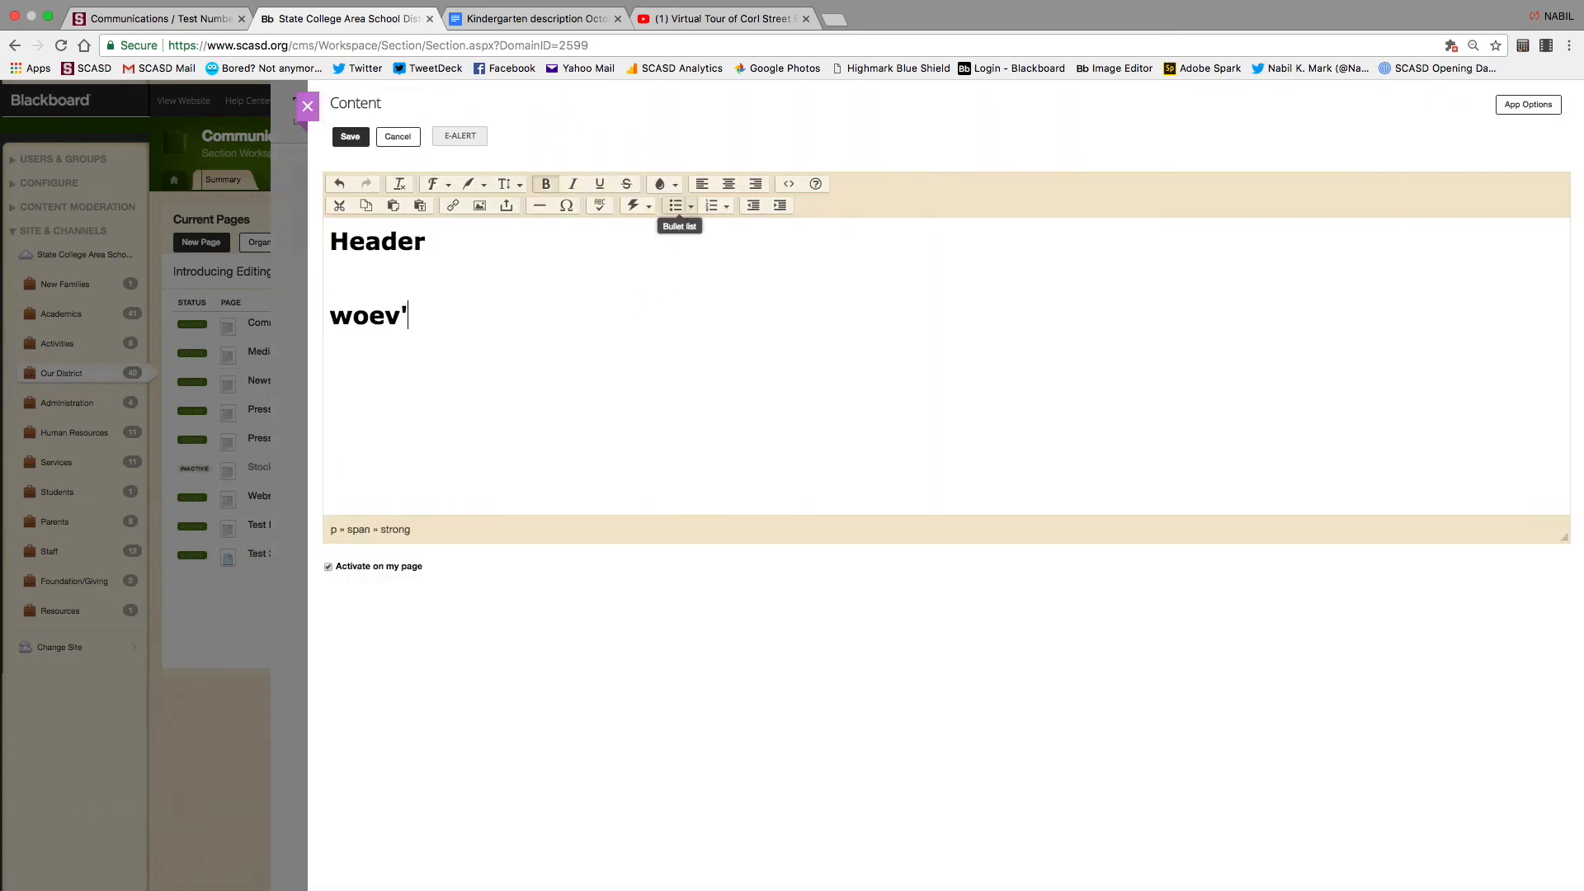
click(340, 136)
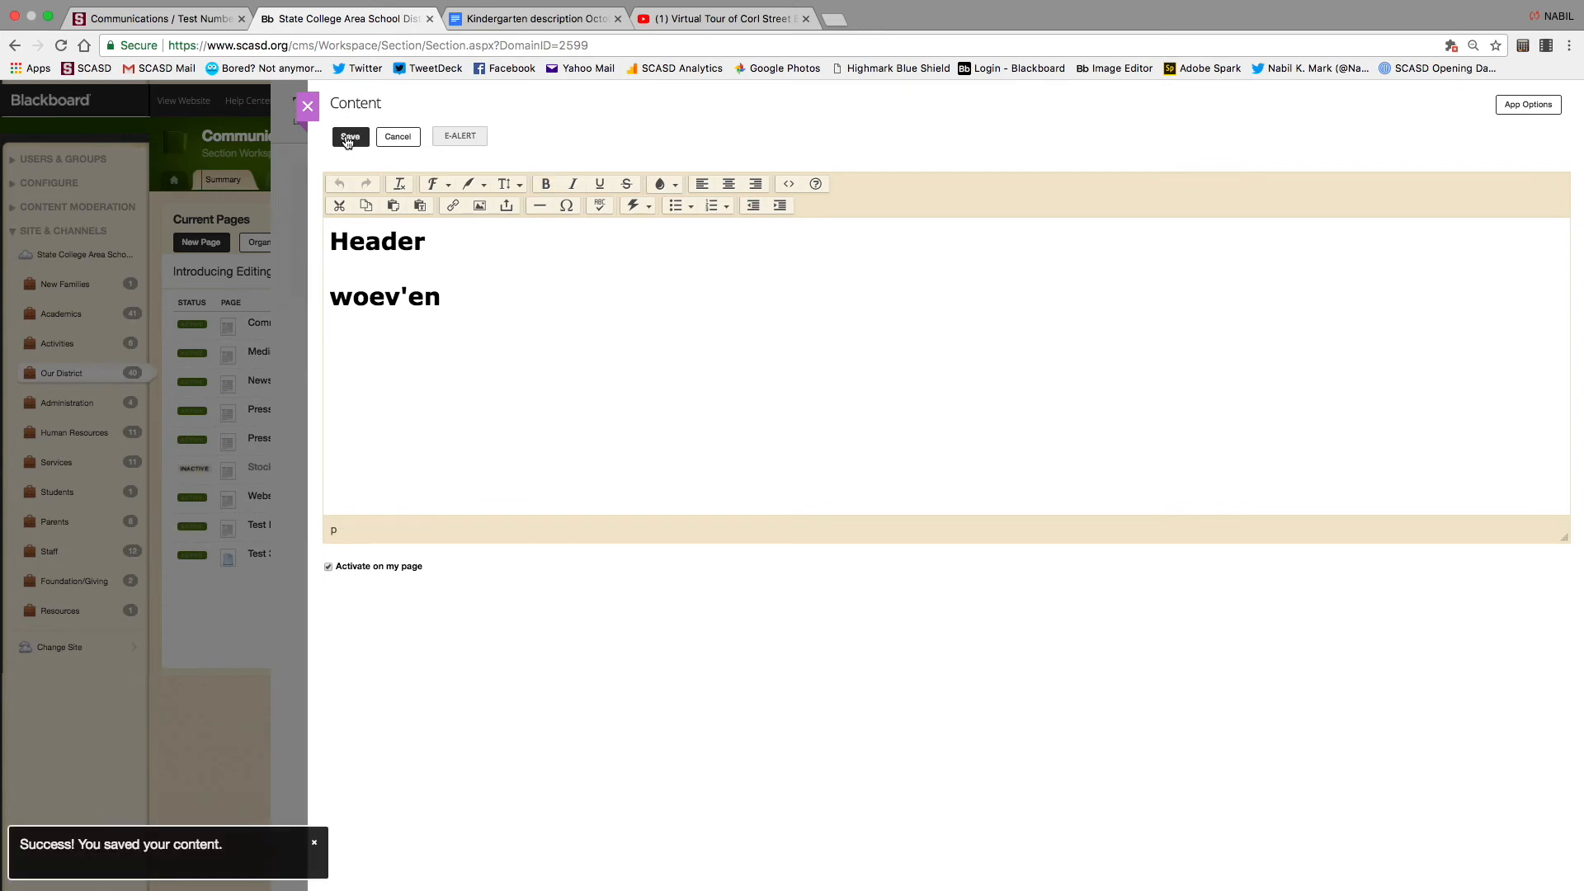
click(306, 110)
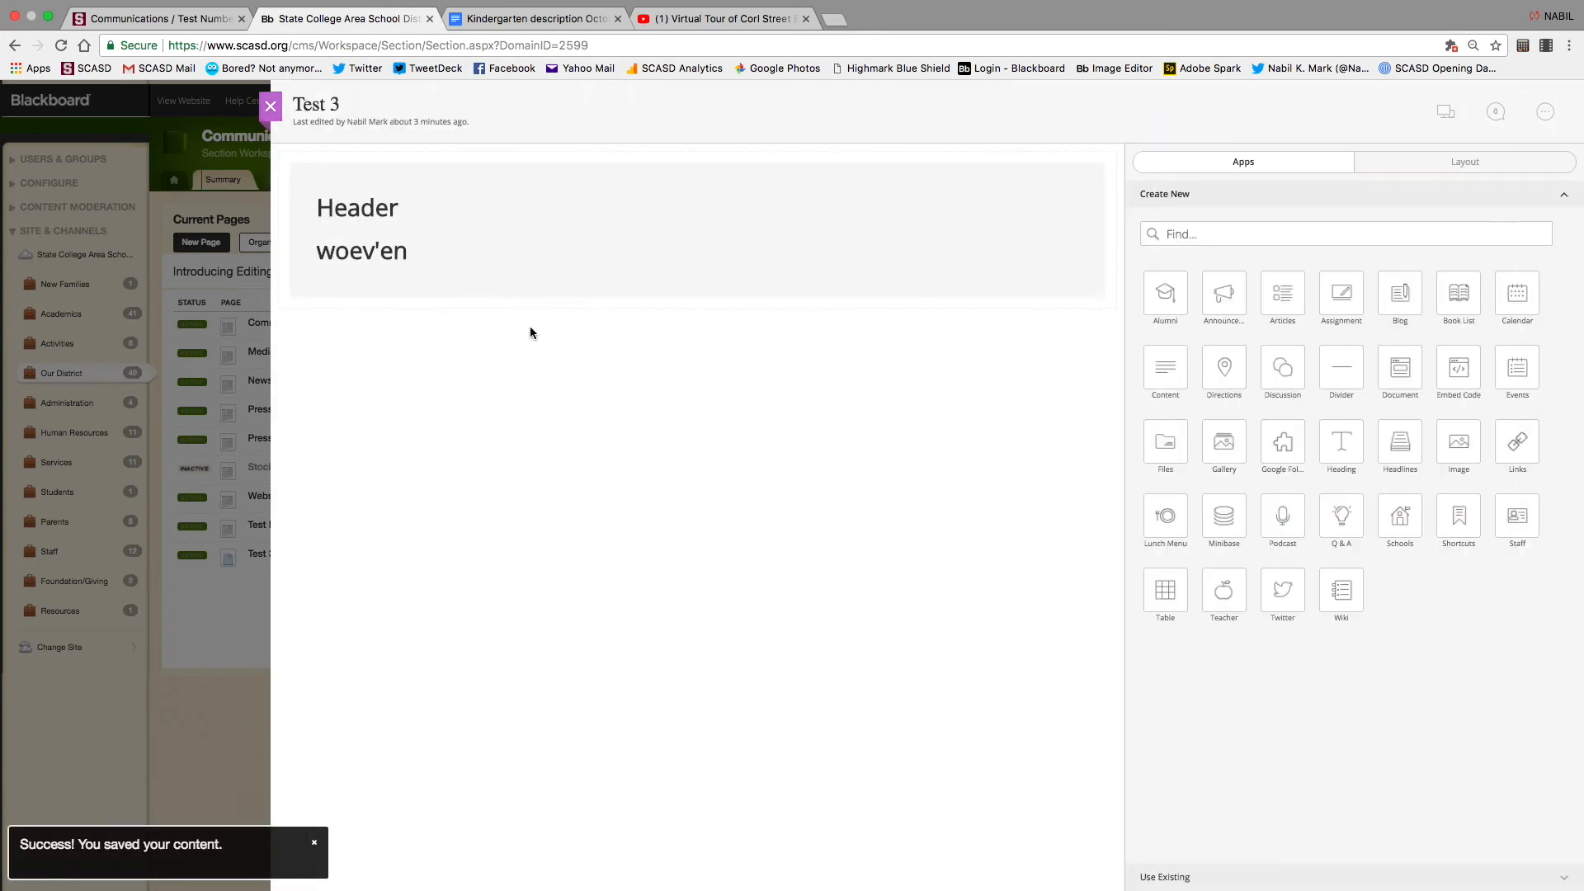
Rename the Content block to 'RP Third Grade', correcting the typo
click(338, 174)
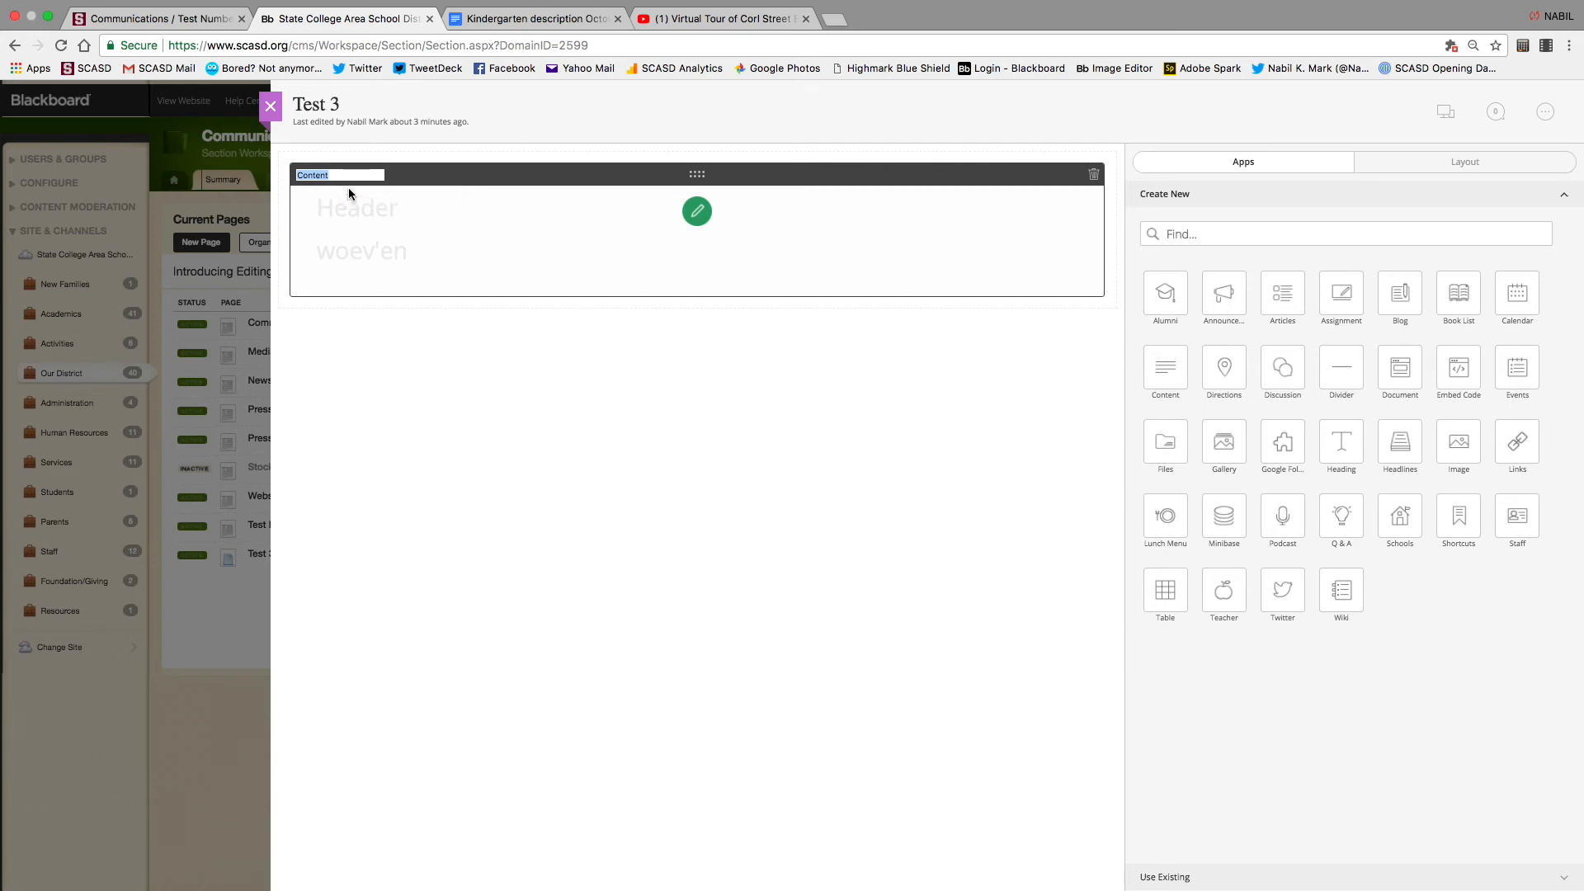
text(RP Thrid Grade)
key(BackSpace)
key(BackSpace)
key(BackSpace)
key(BackSpace)
key(BackSpace)
key(BackSpace)
key(BackSpace)
text(ird Grade)
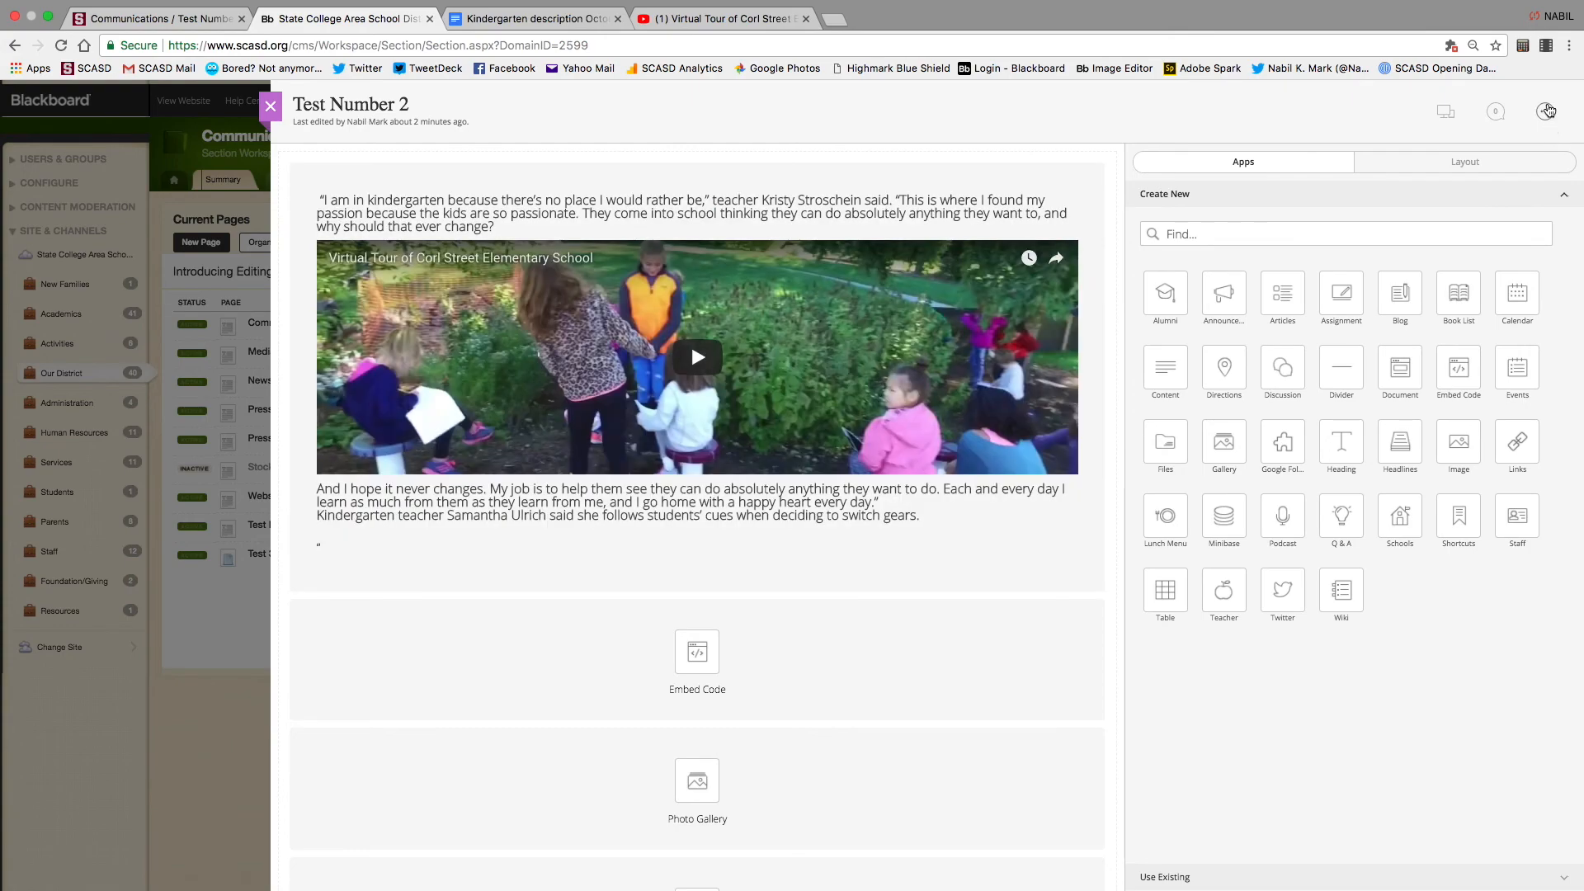
Restrict Test Number 2 viewers to one assigned user, then close the panel and page editor
click(1546, 112)
click(1492, 179)
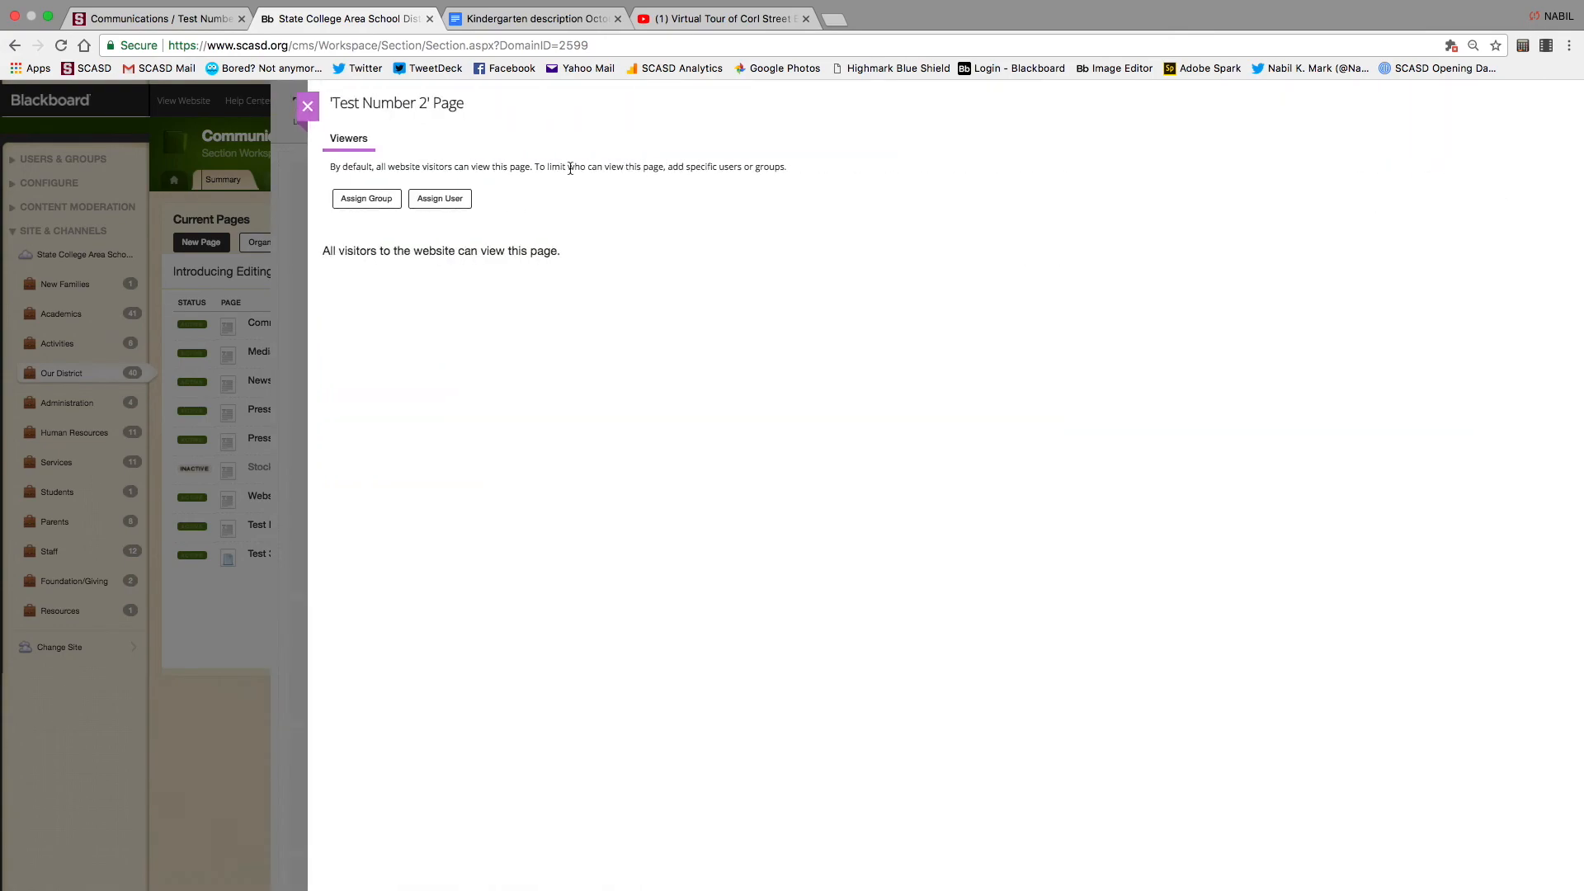
click(411, 207)
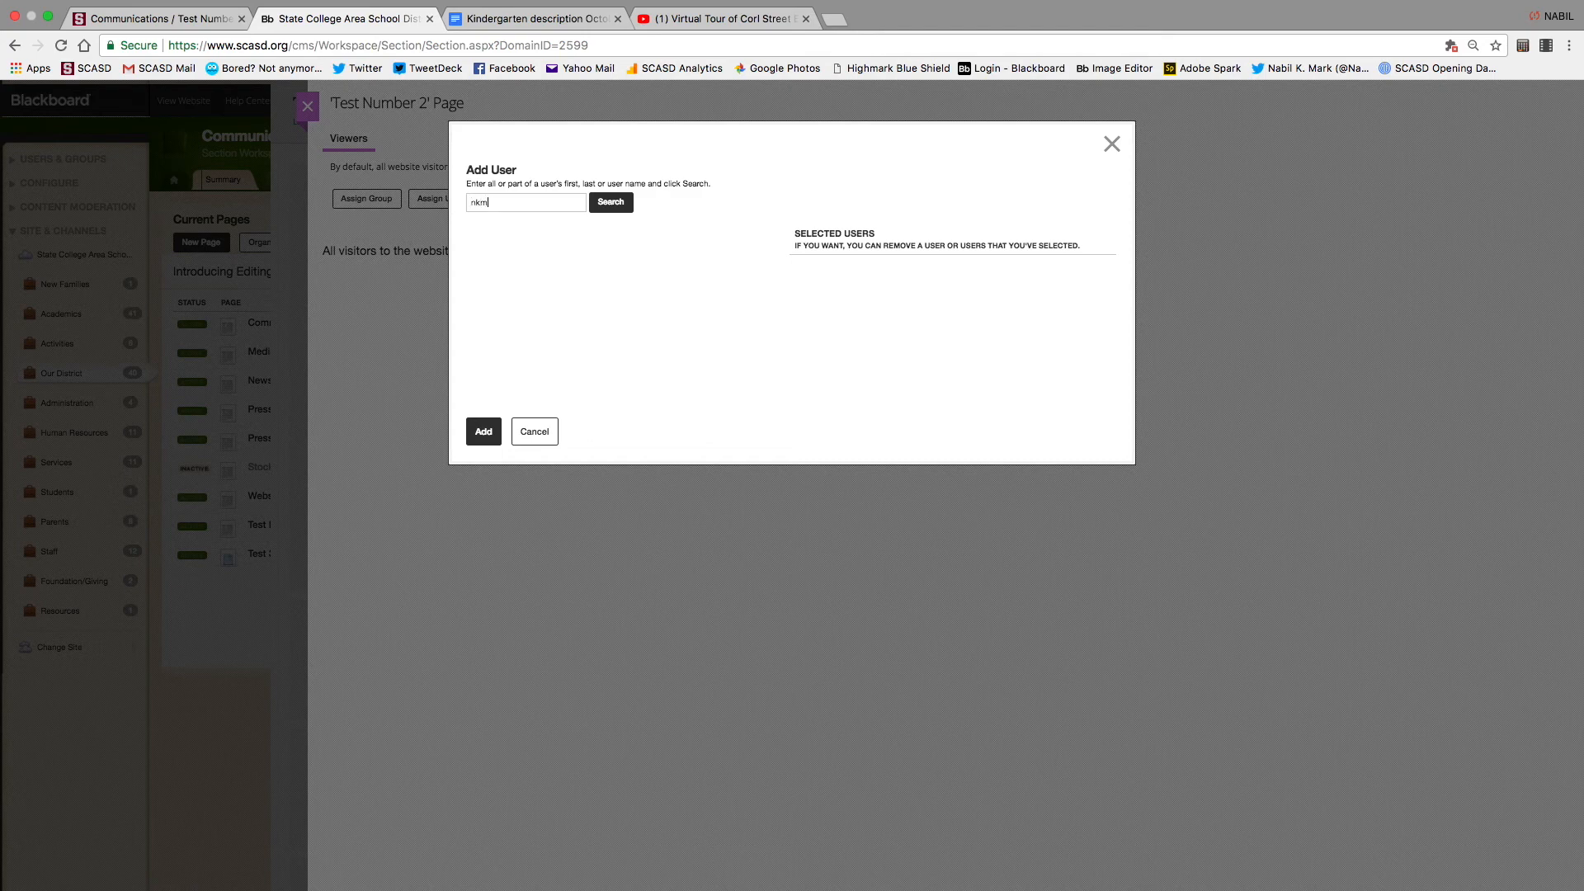
click(614, 204)
click(732, 241)
click(493, 433)
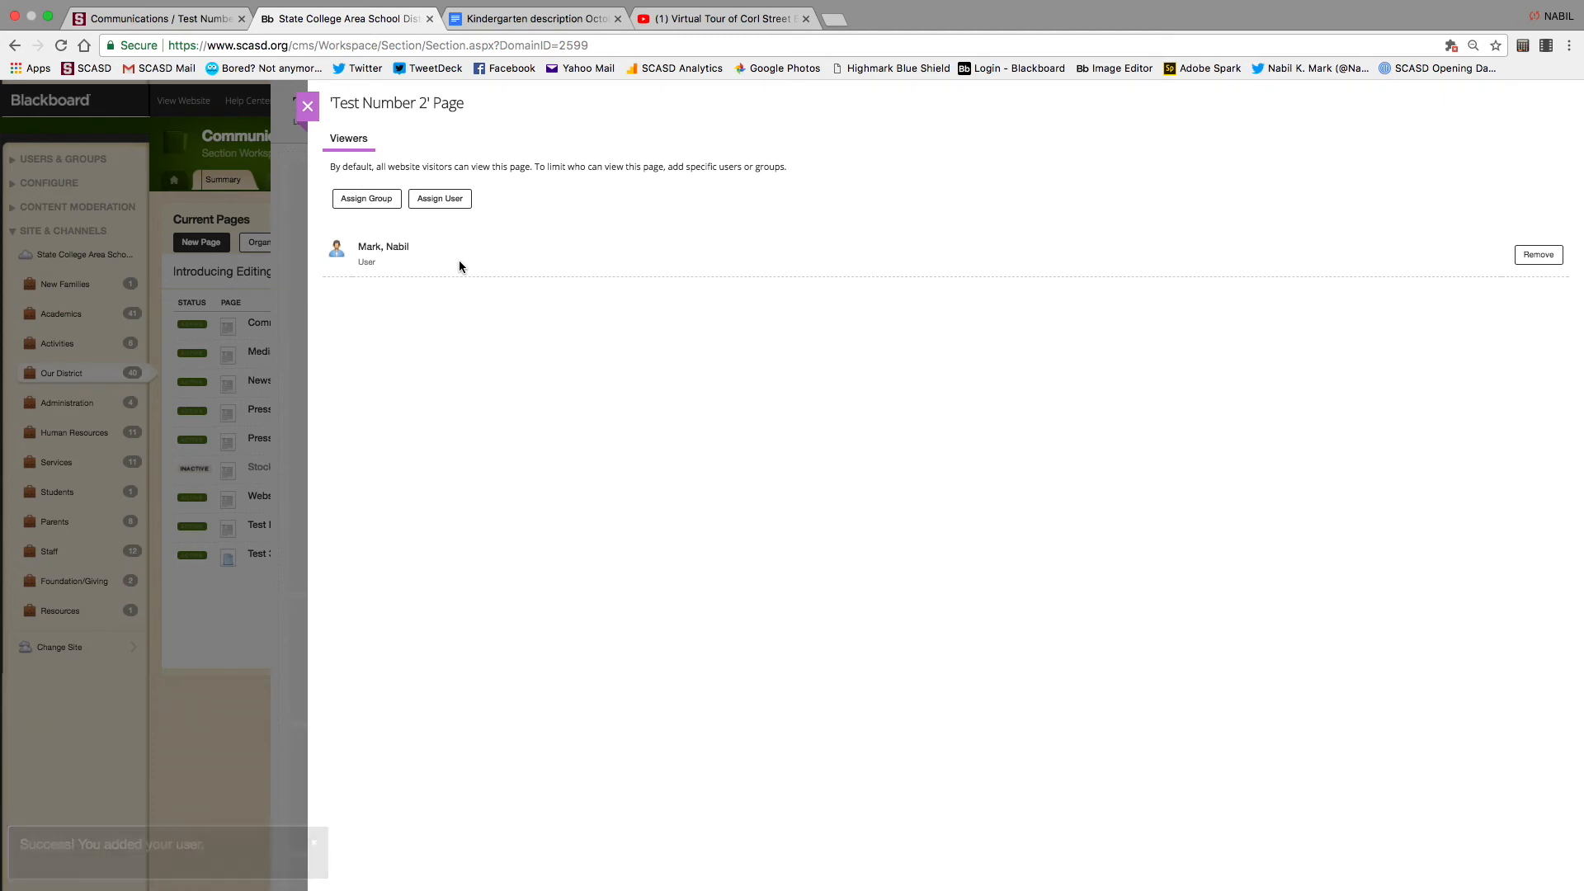
click(307, 105)
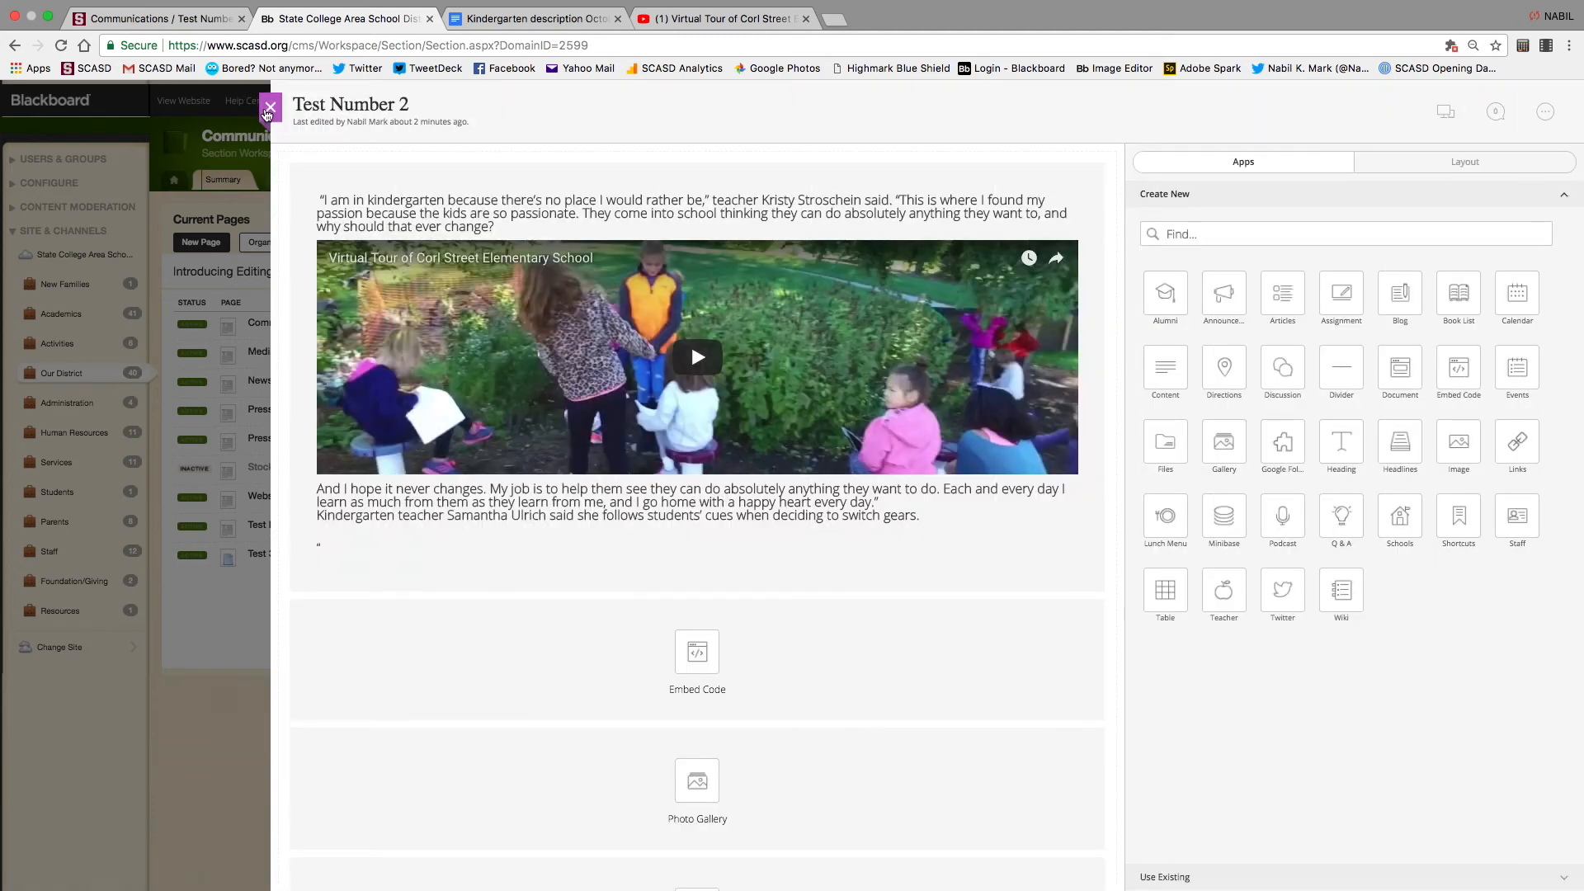
click(268, 107)
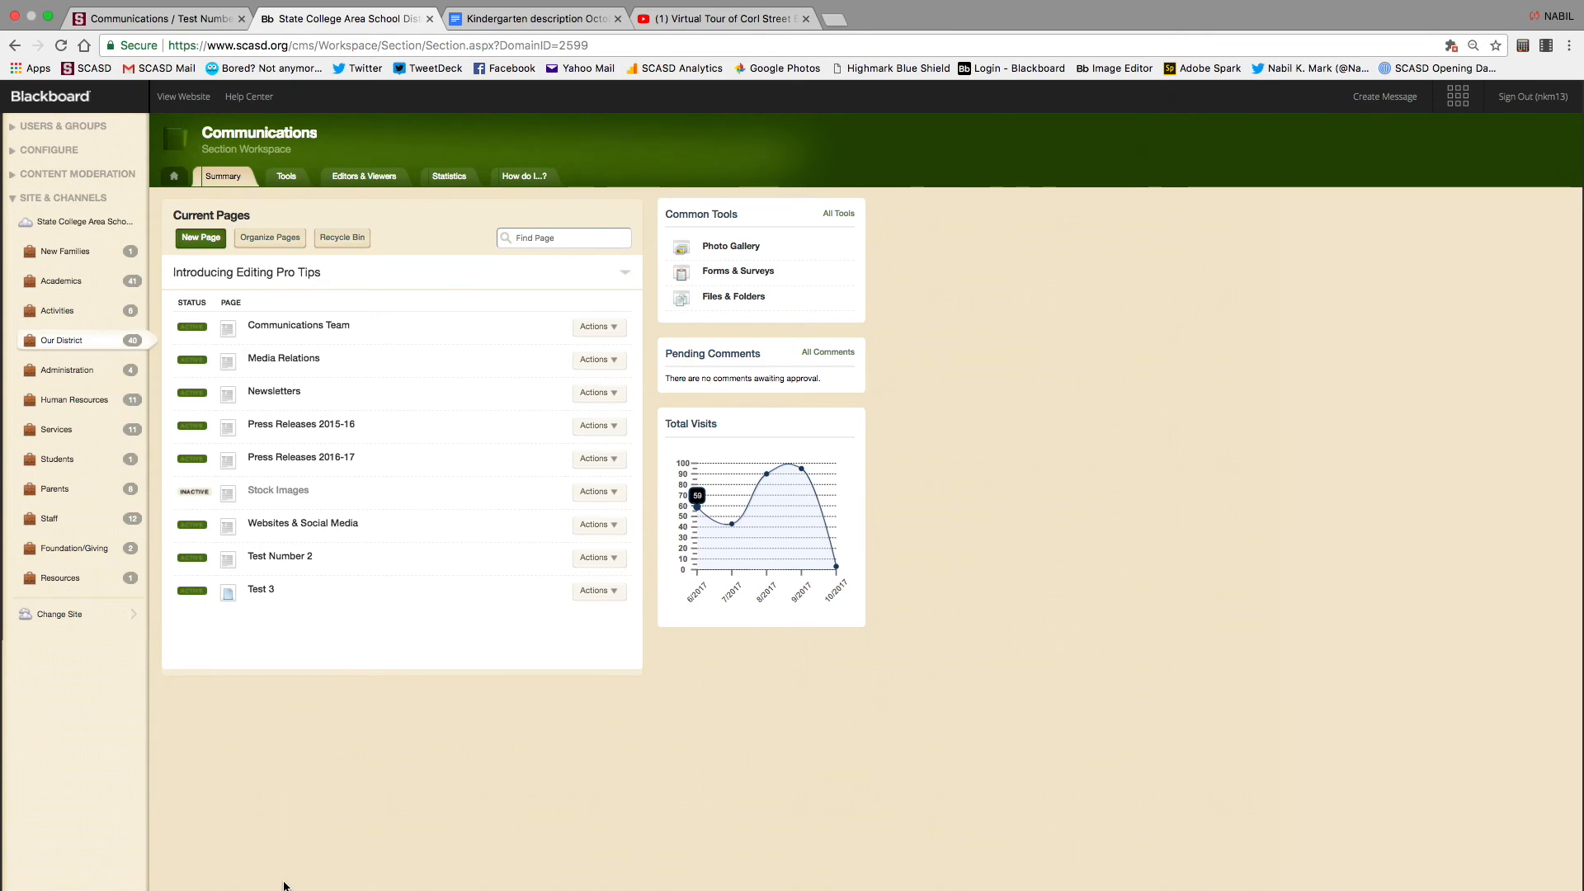
Create a new blank page named 'Test 45' and save it to continue editing
click(211, 247)
click(632, 218)
text(Test )
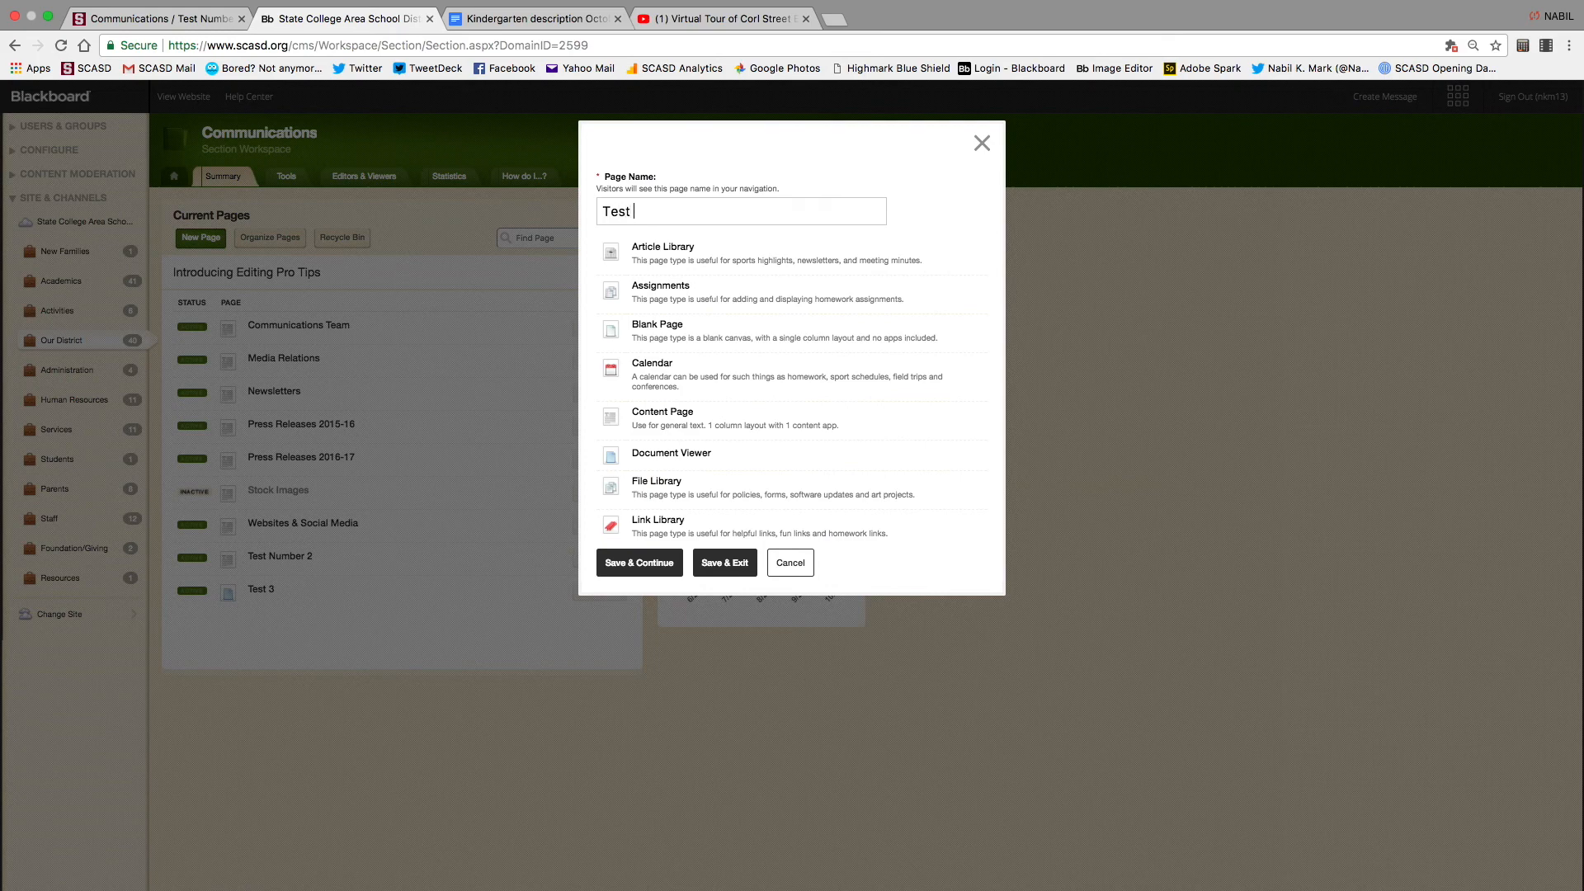
text(45)
click(680, 417)
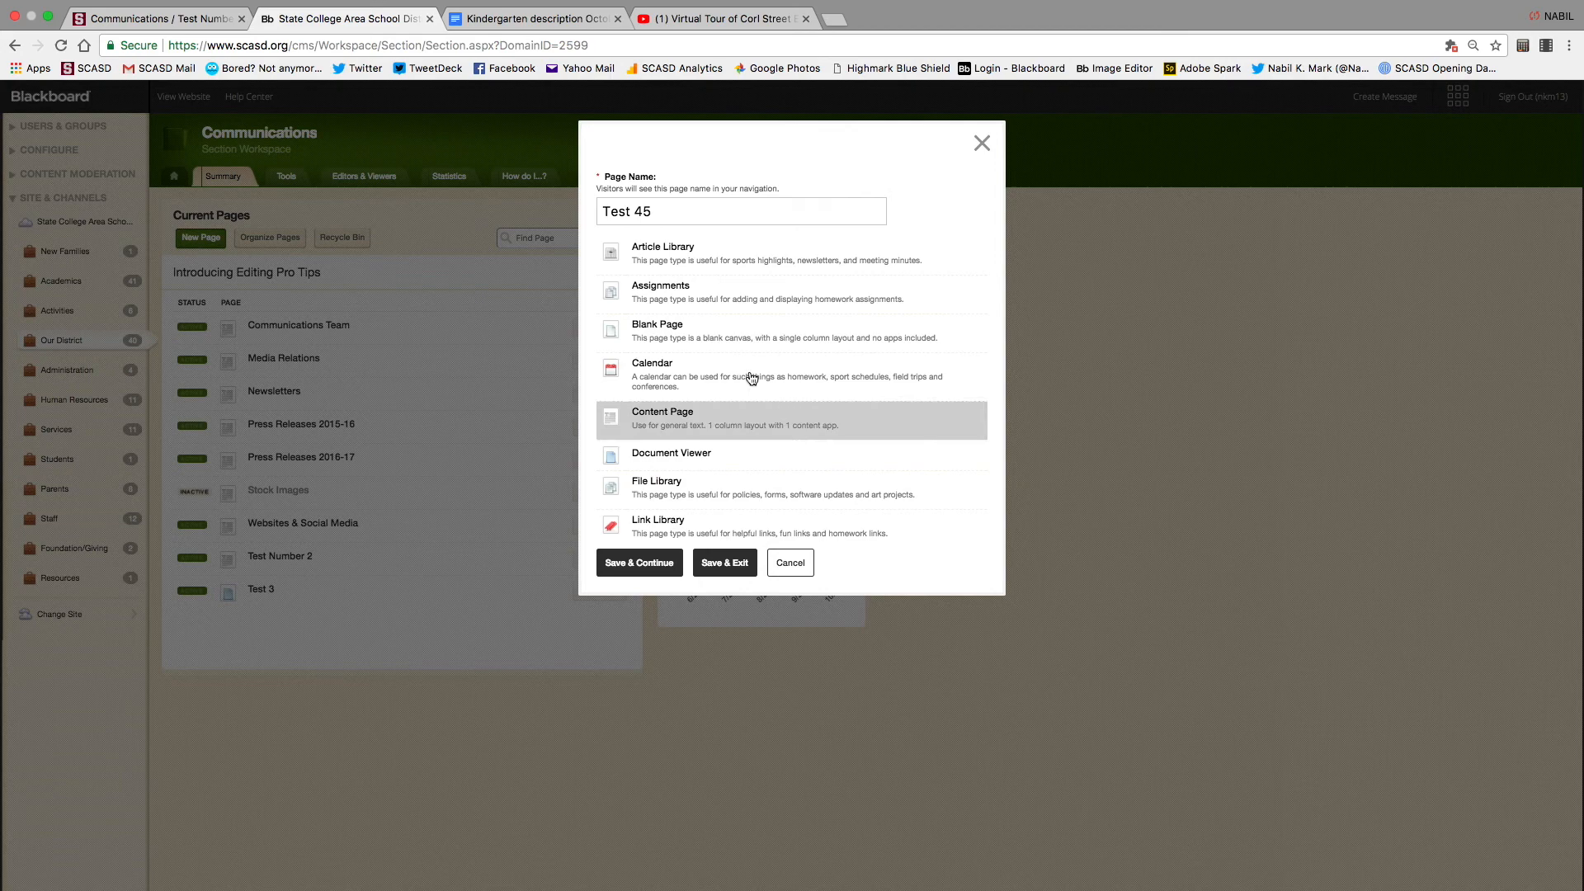
click(673, 330)
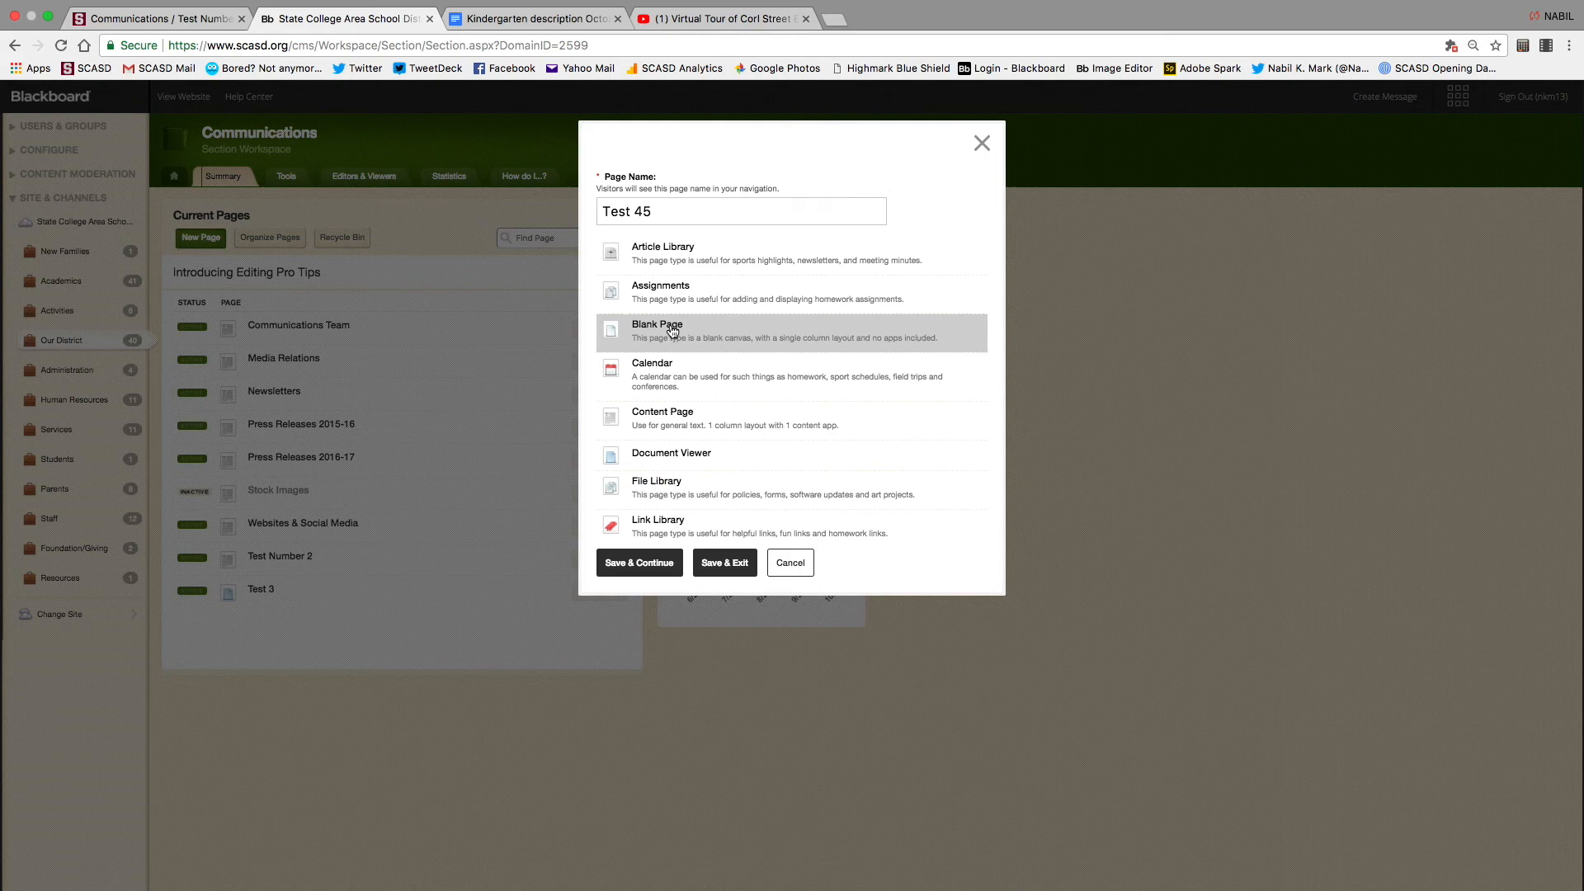
click(658, 566)
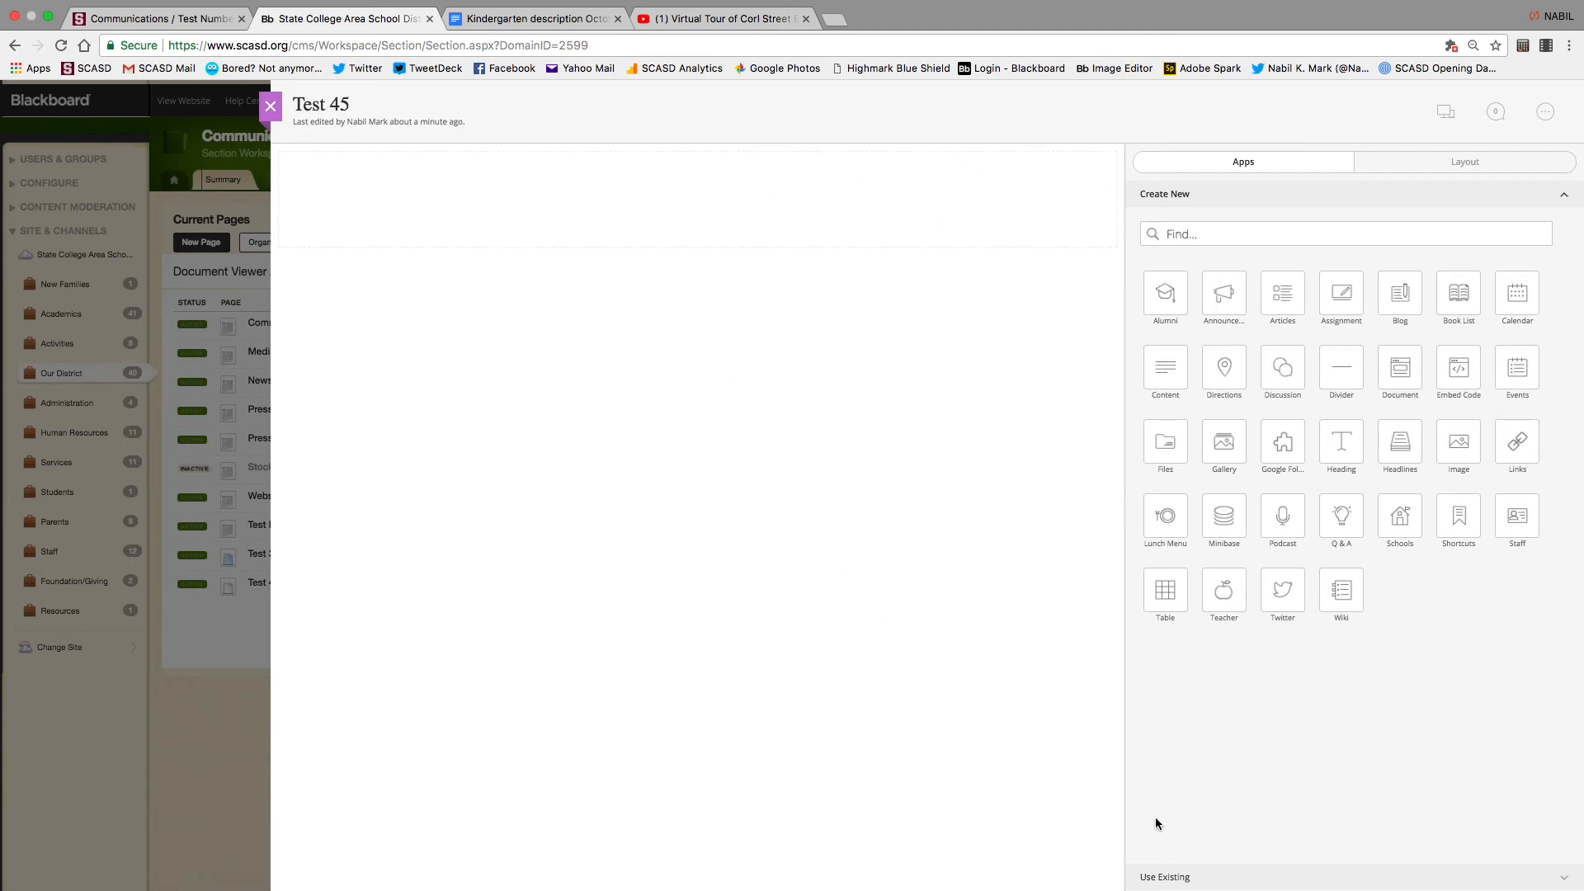
Filter existing apps to Content, drag the Mount Nittany song video app onto Test 45, and close
click(1168, 883)
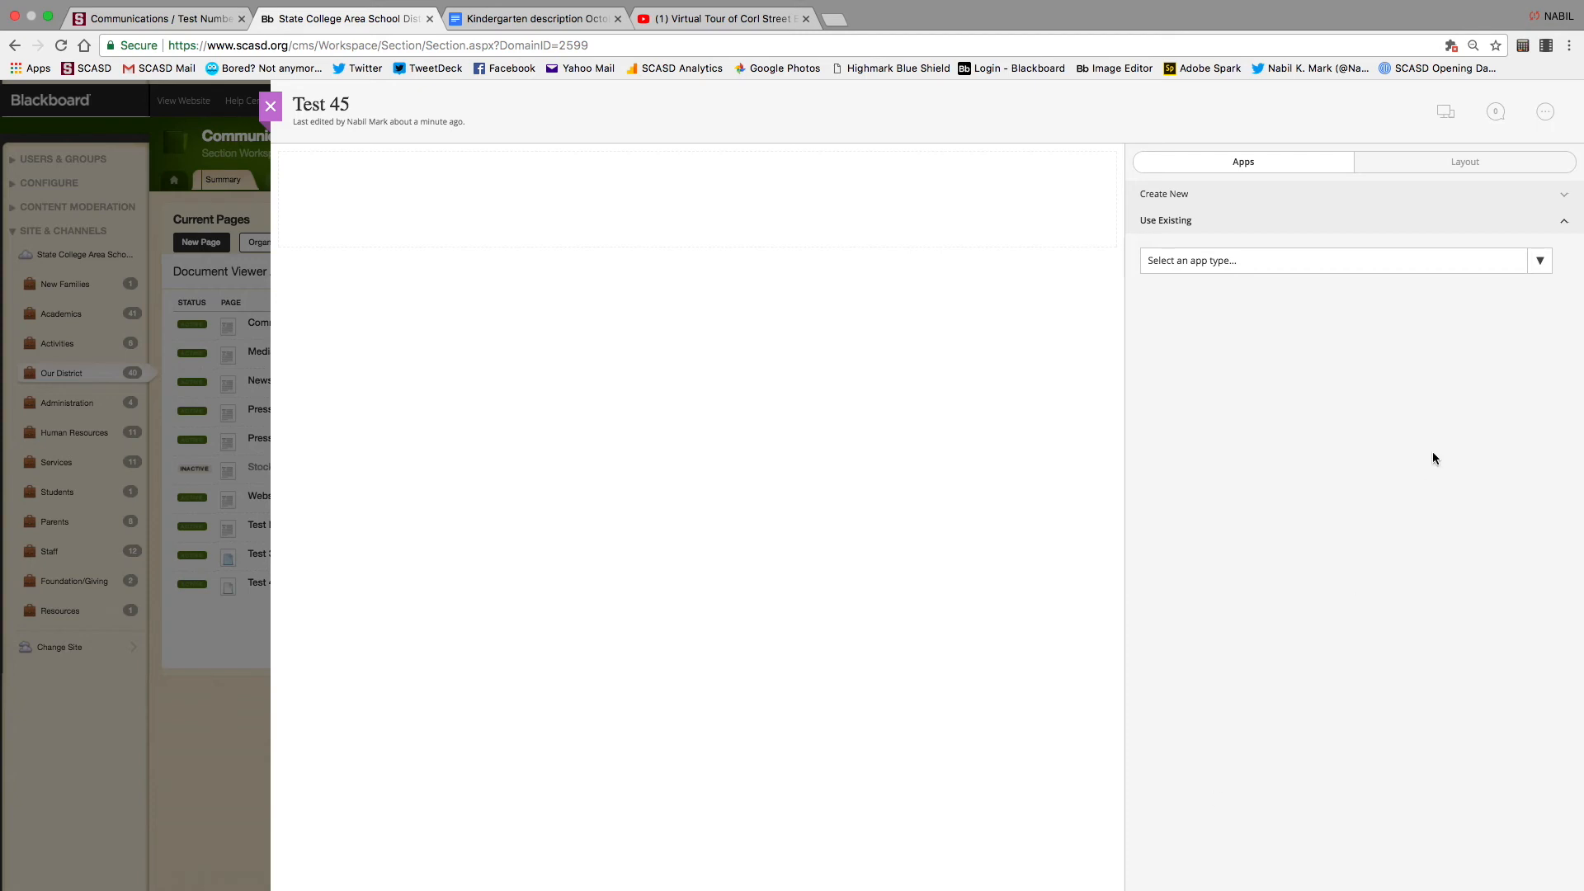
click(1540, 262)
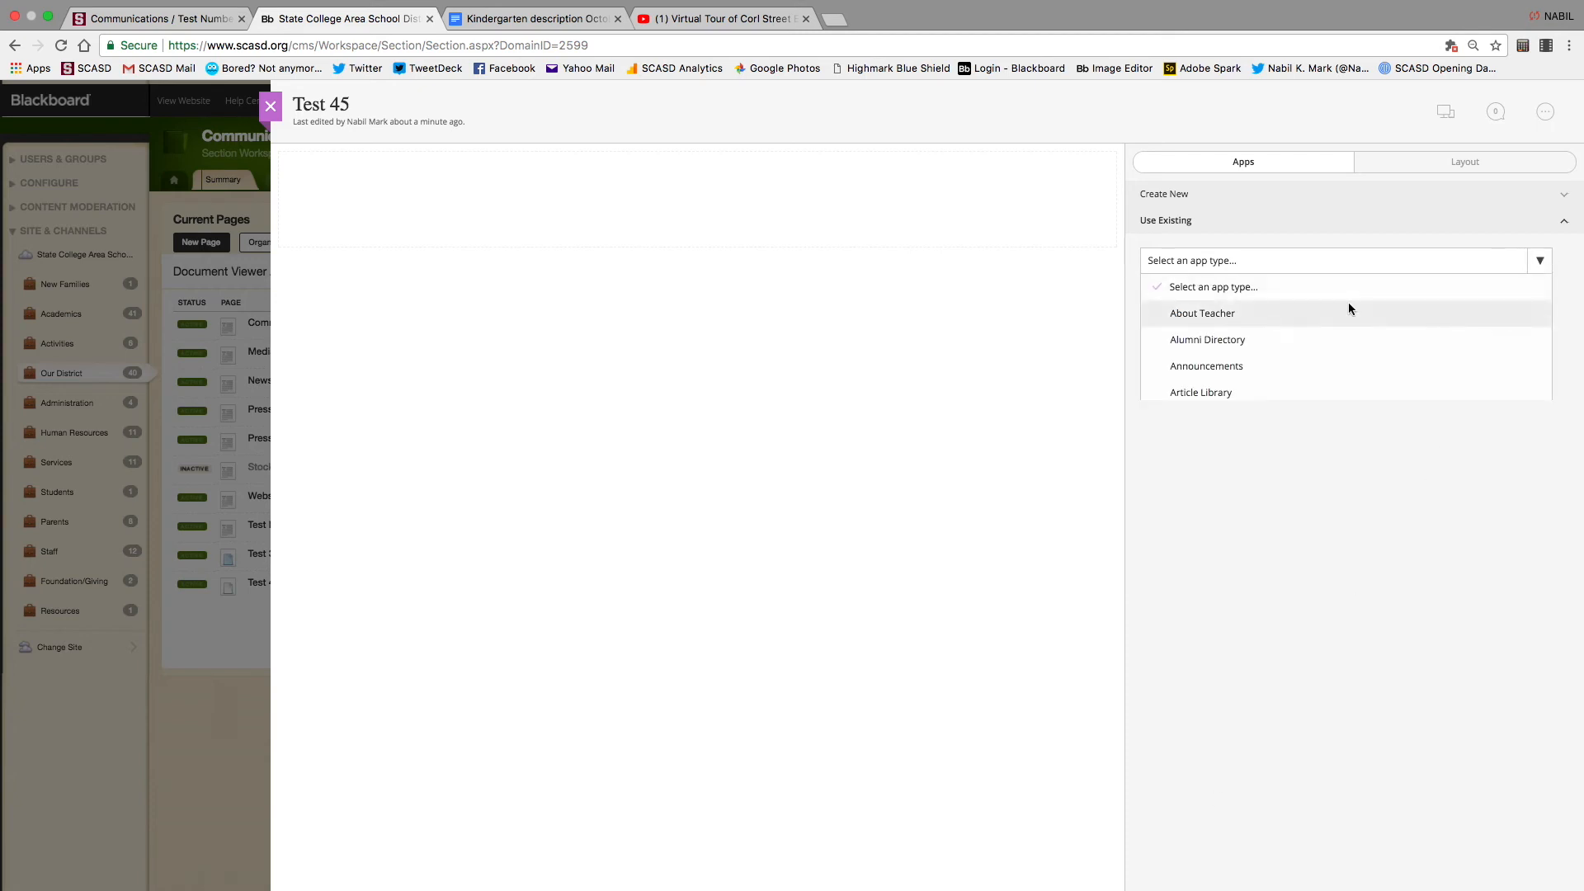
scroll(1350, 308, down, 4)
scroll(1348, 302, down, 3)
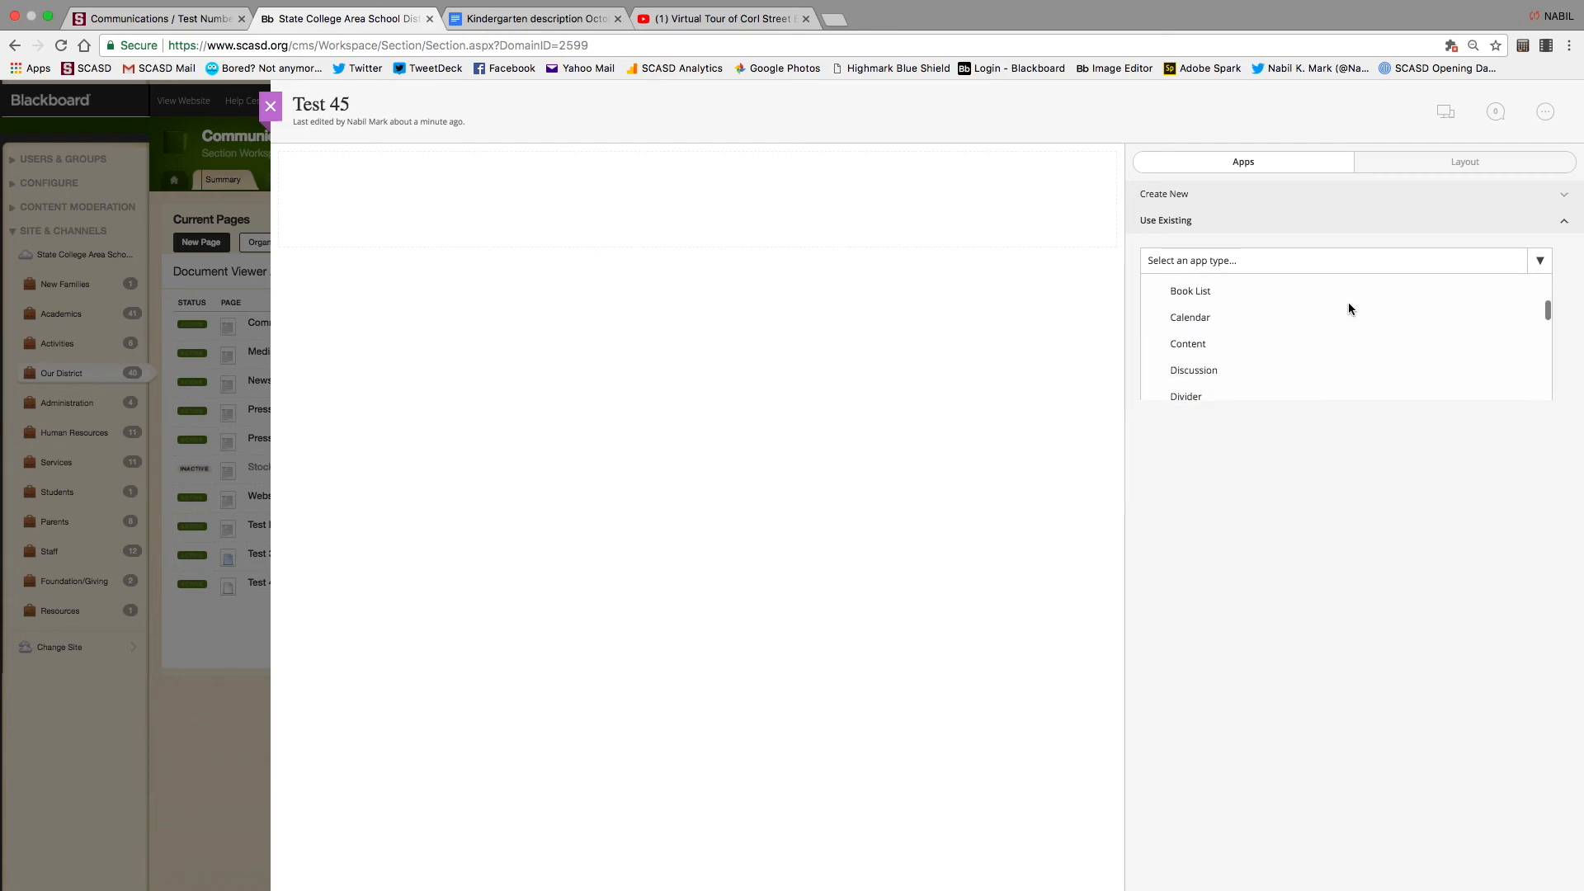
click(1195, 339)
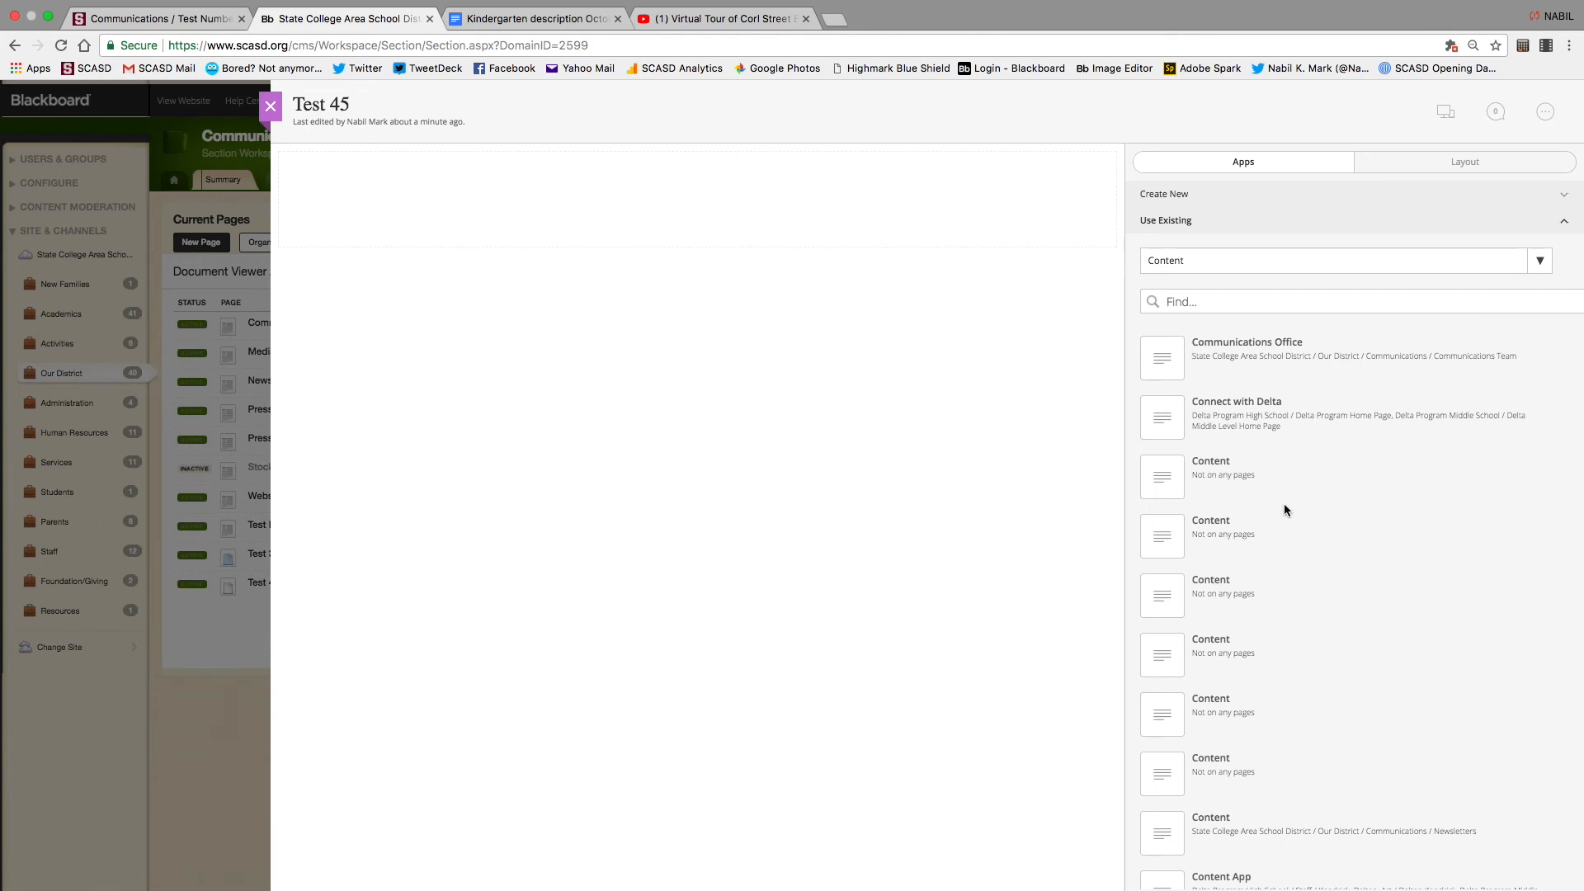
scroll(1244, 633, down, 3)
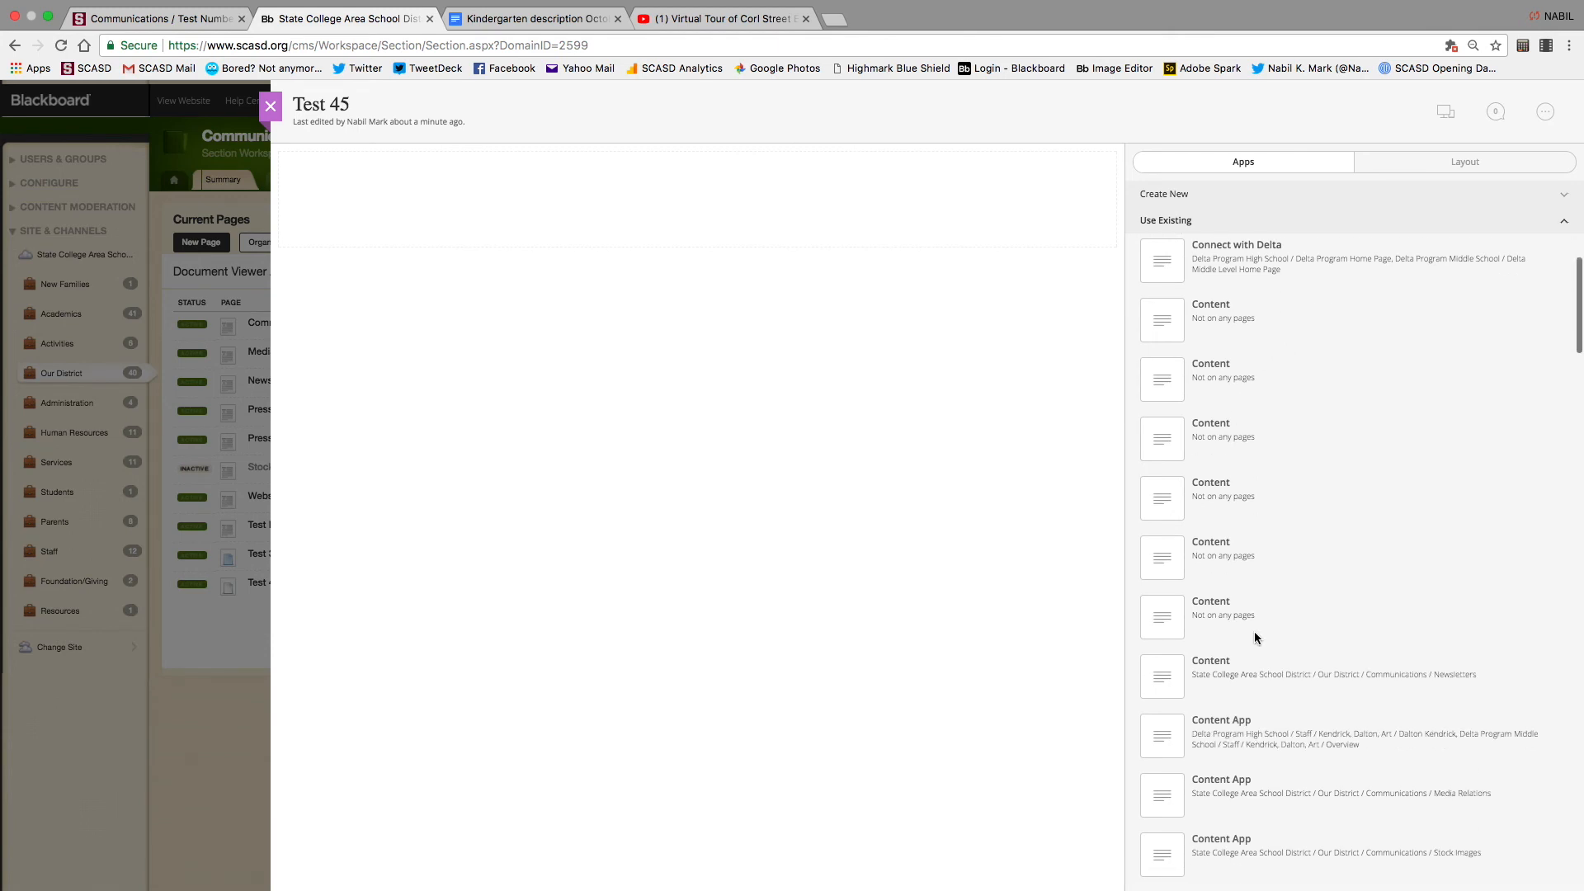
scroll(1256, 639, down, 15)
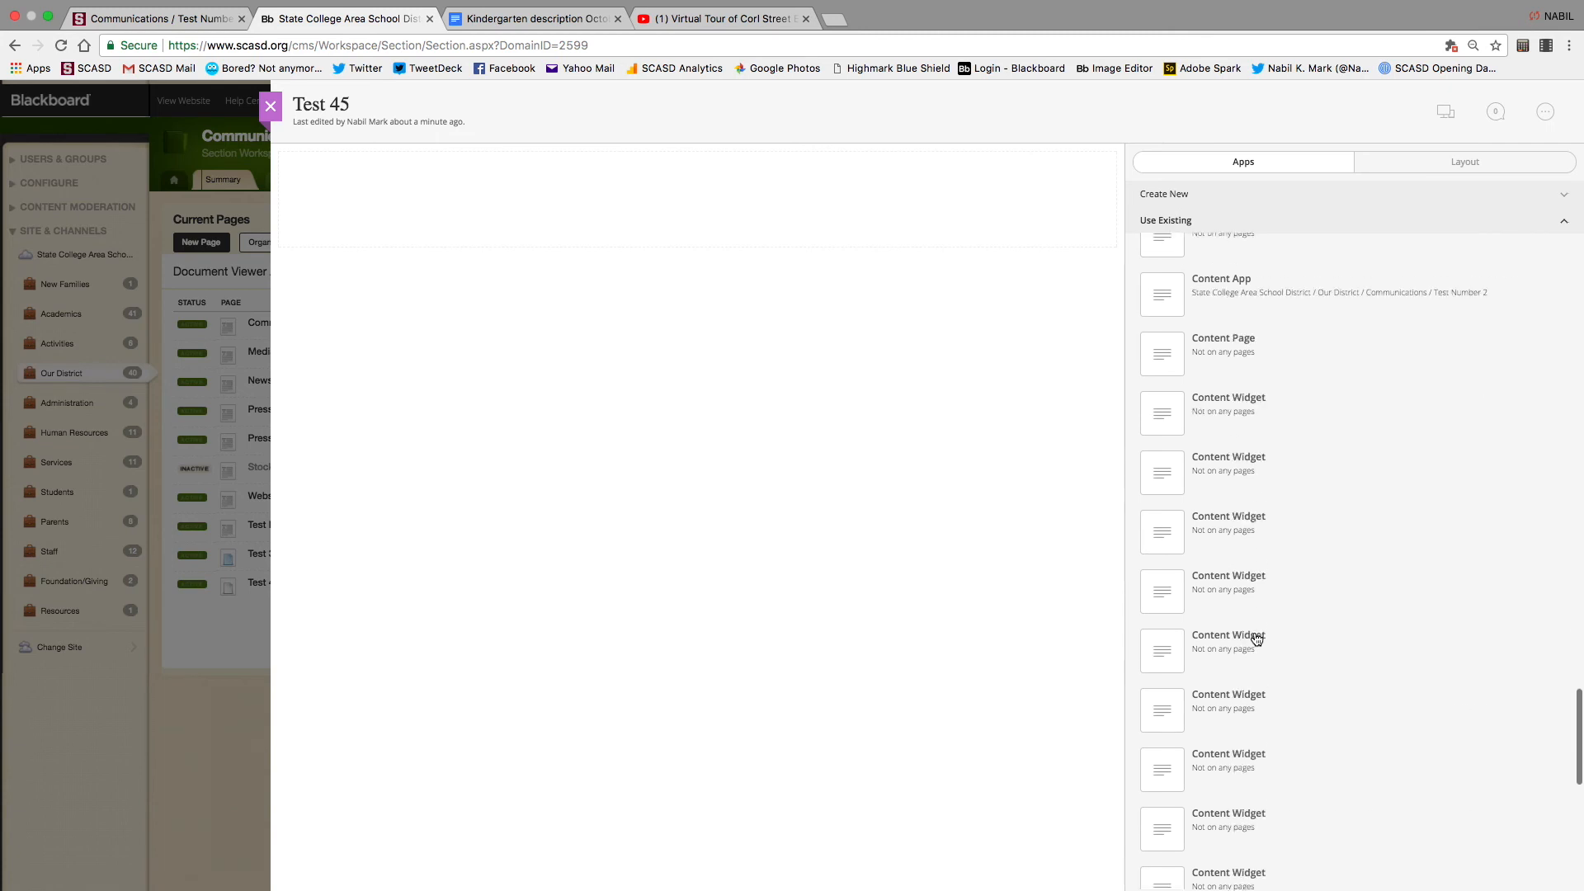
scroll(1256, 640, up, 8)
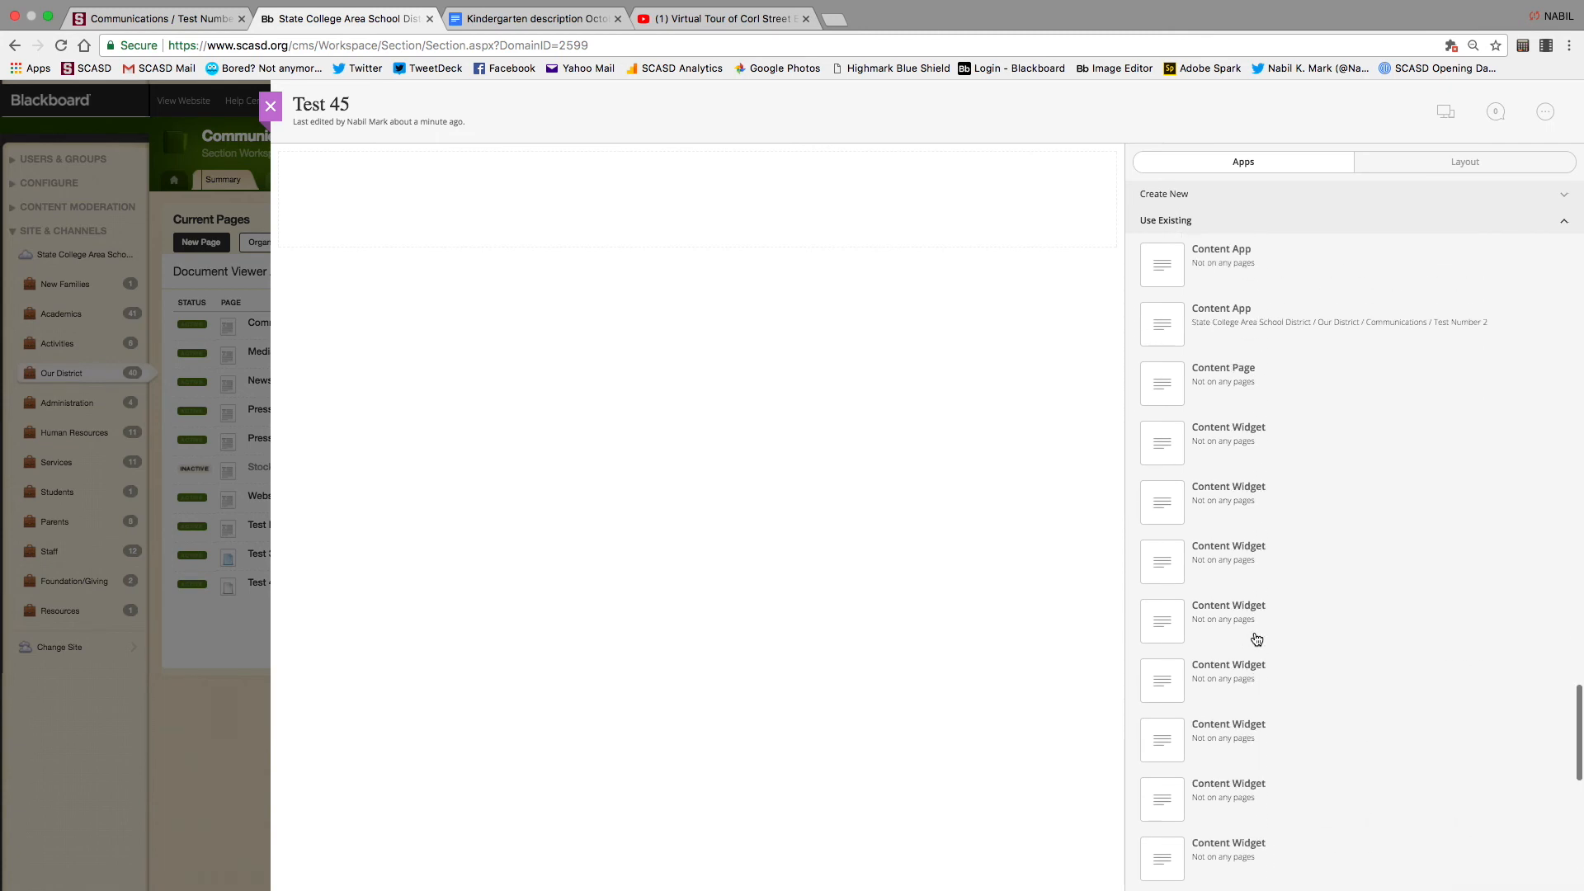
scroll(1256, 640, up, 4)
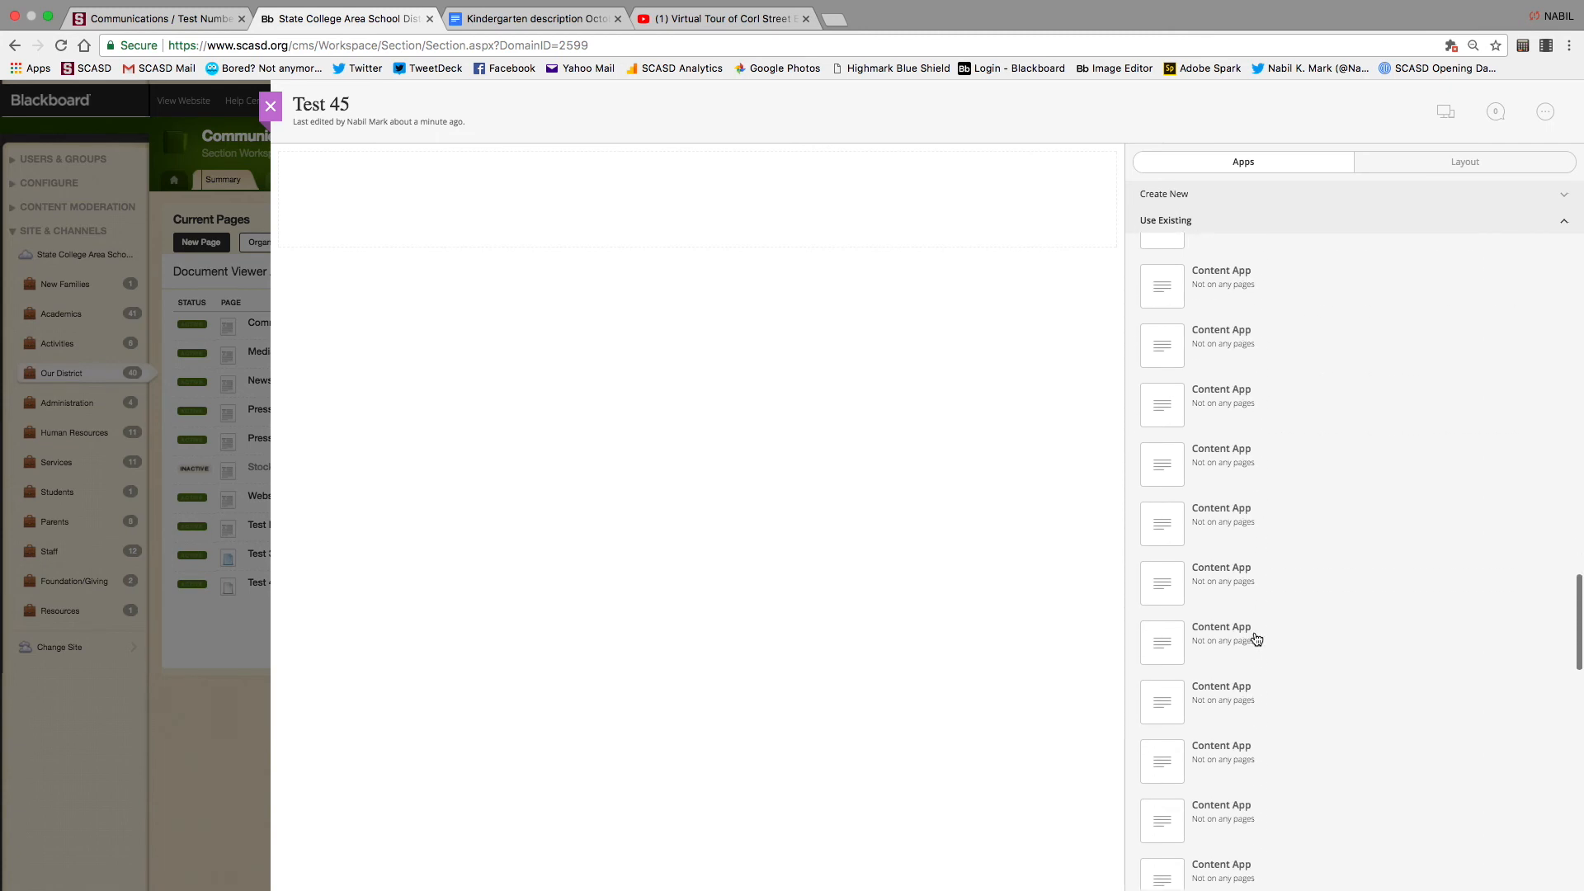
scroll(1256, 639, up, 5)
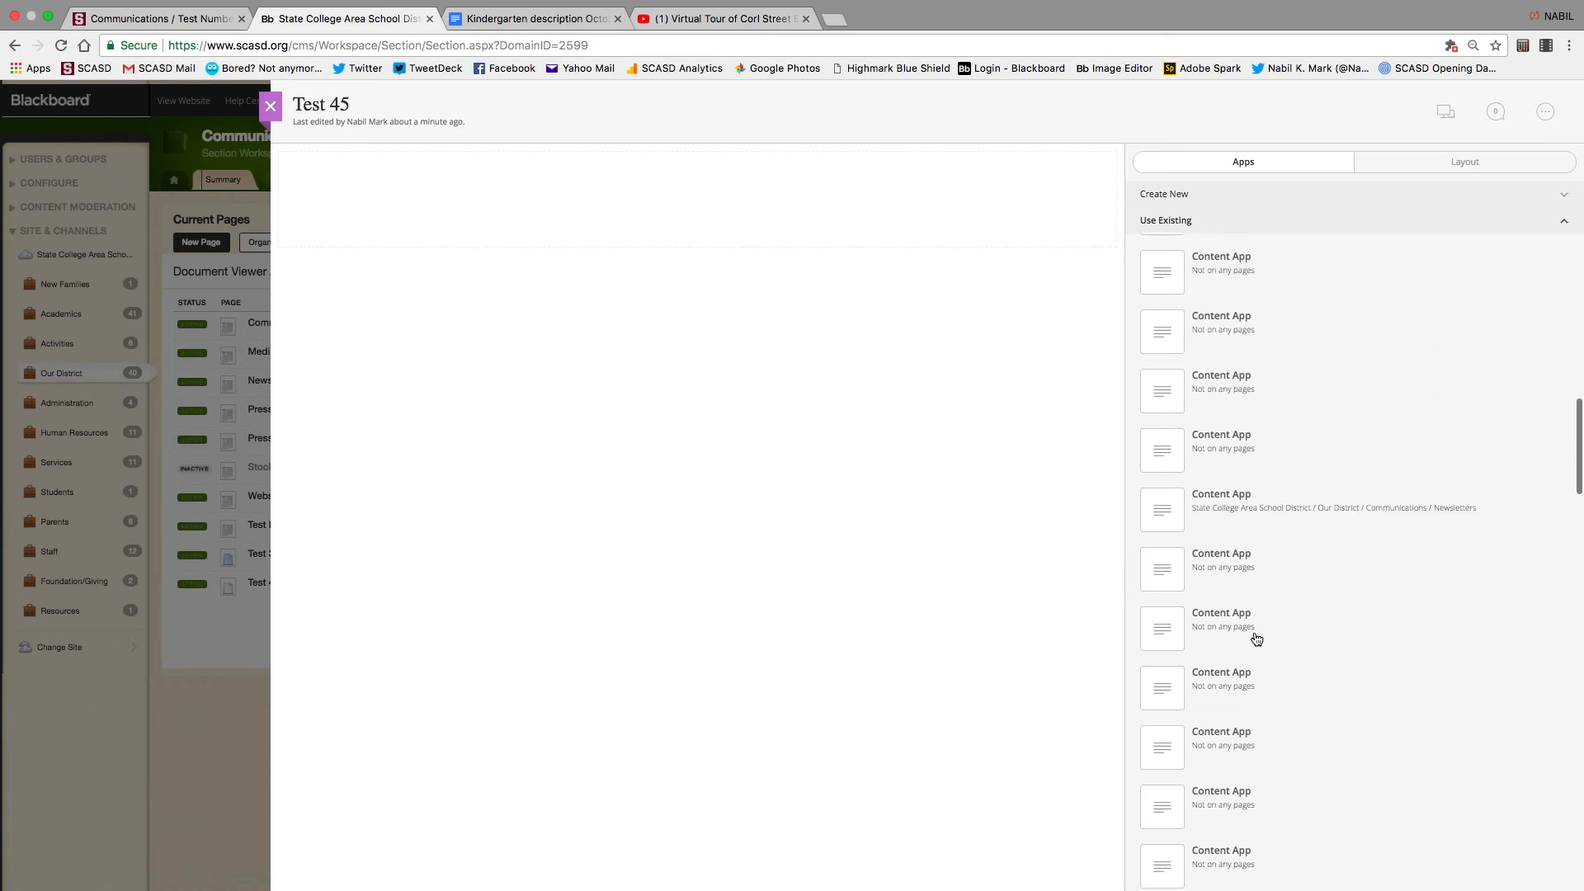
drag(1178, 258, 800, 196)
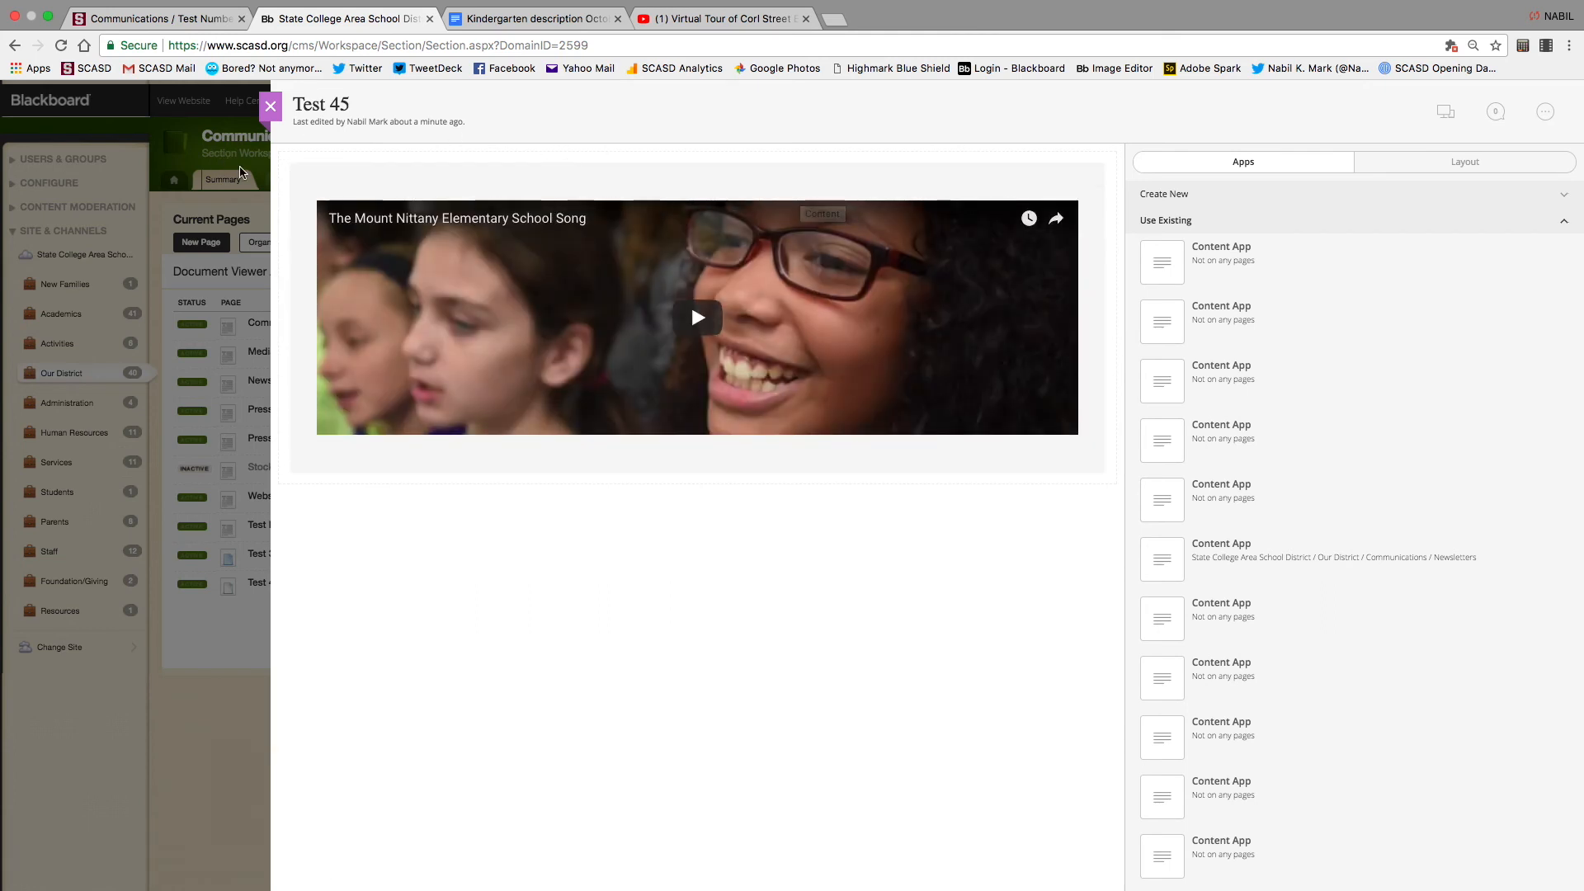
click(270, 106)
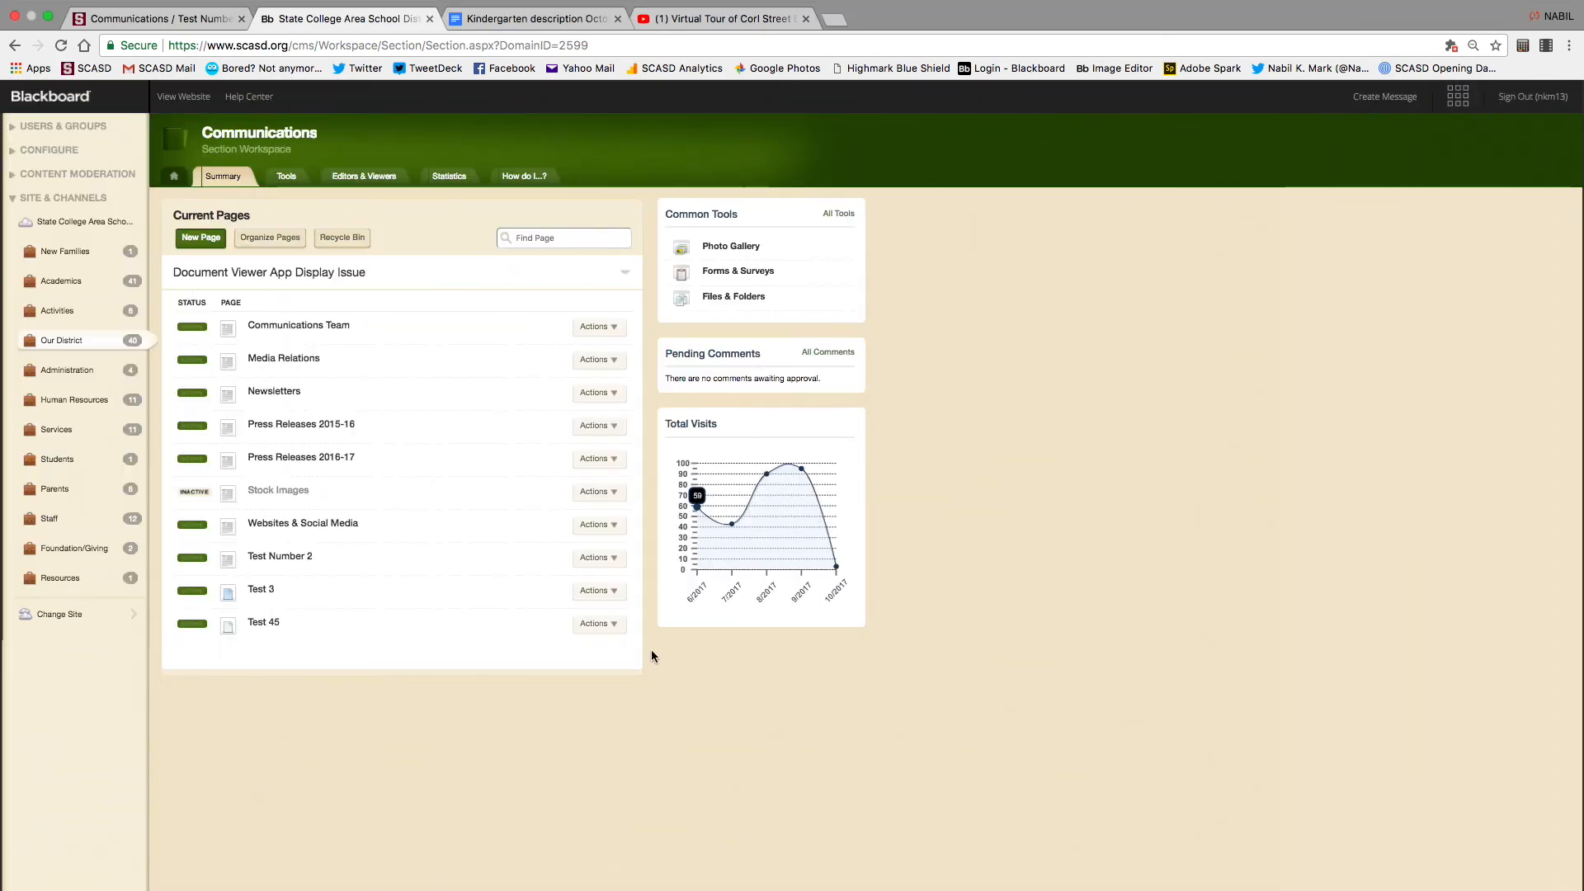
click(266, 622)
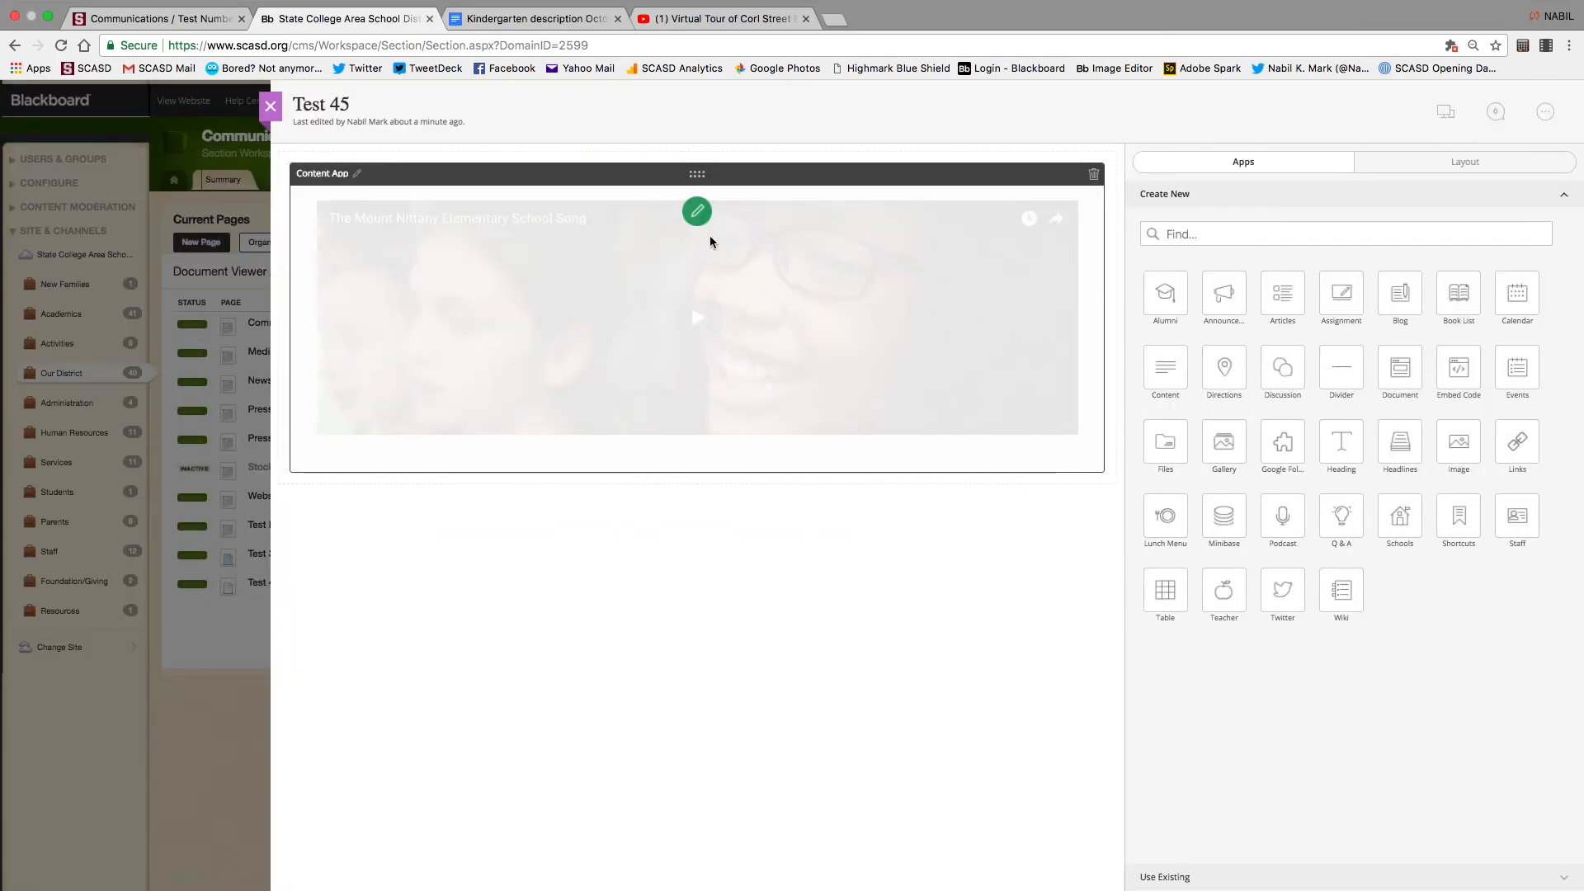
click(698, 211)
click(712, 293)
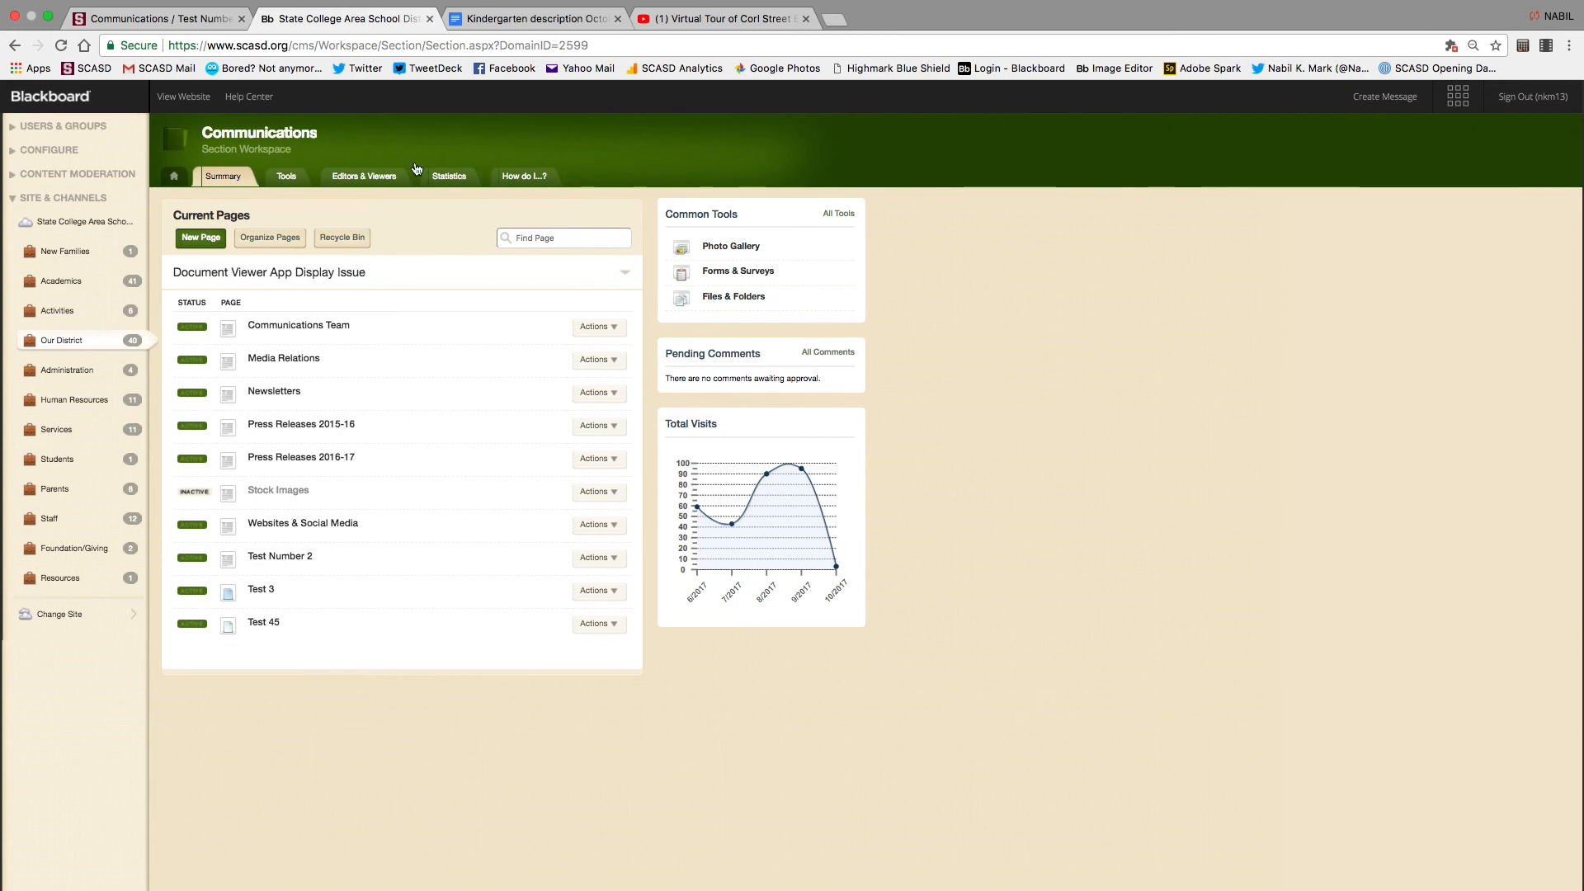
Go to the district workspace's calendar page and start a new event in its Calendar app
click(174, 176)
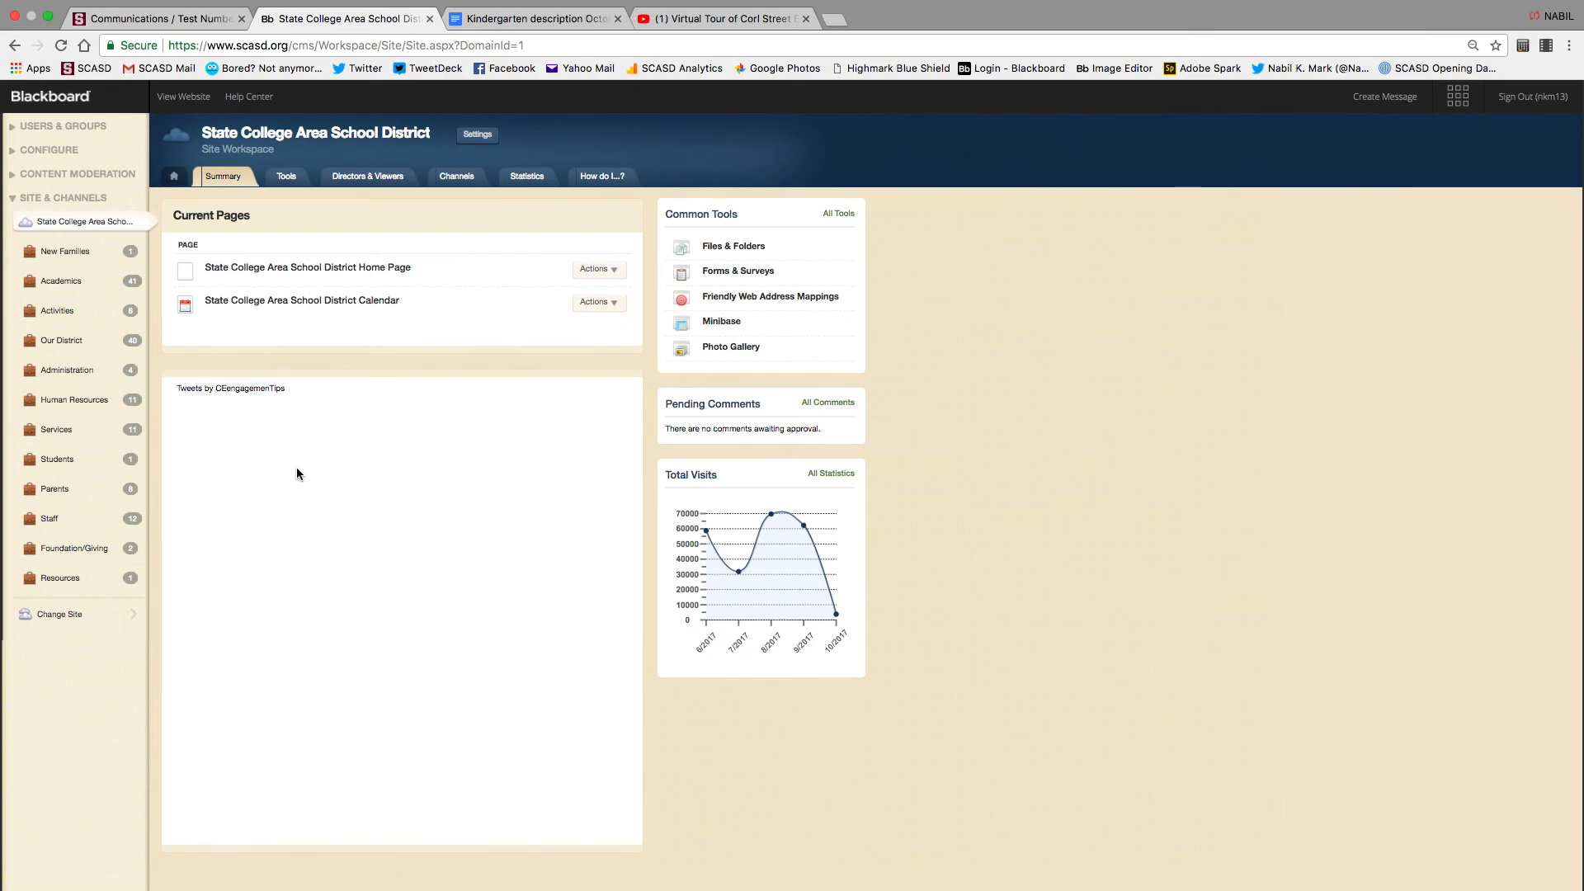
click(173, 178)
click(71, 224)
click(335, 302)
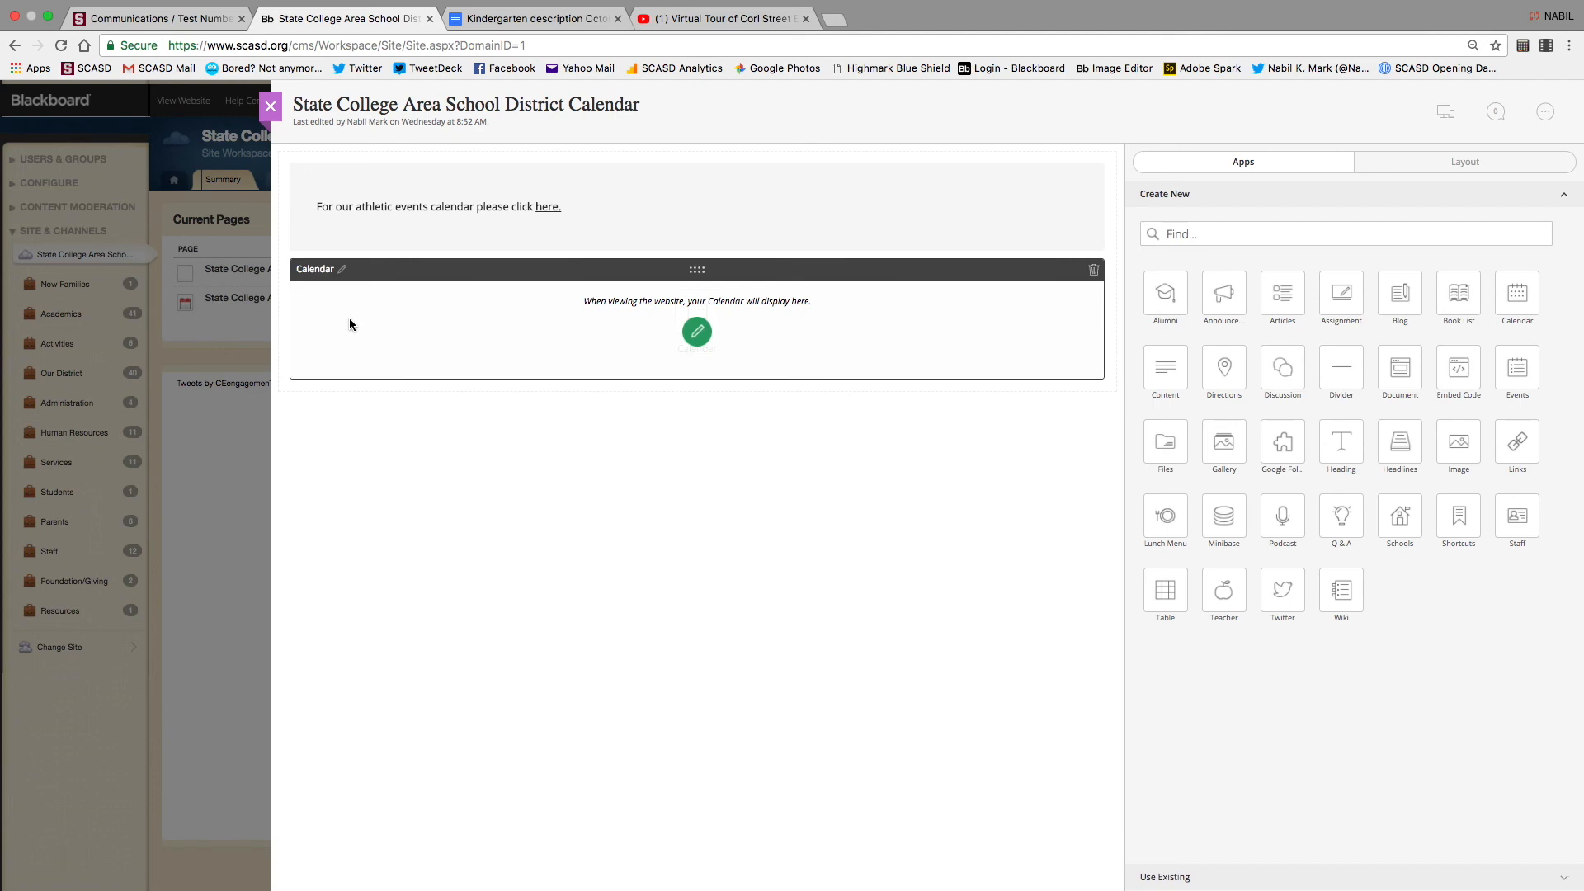
click(696, 331)
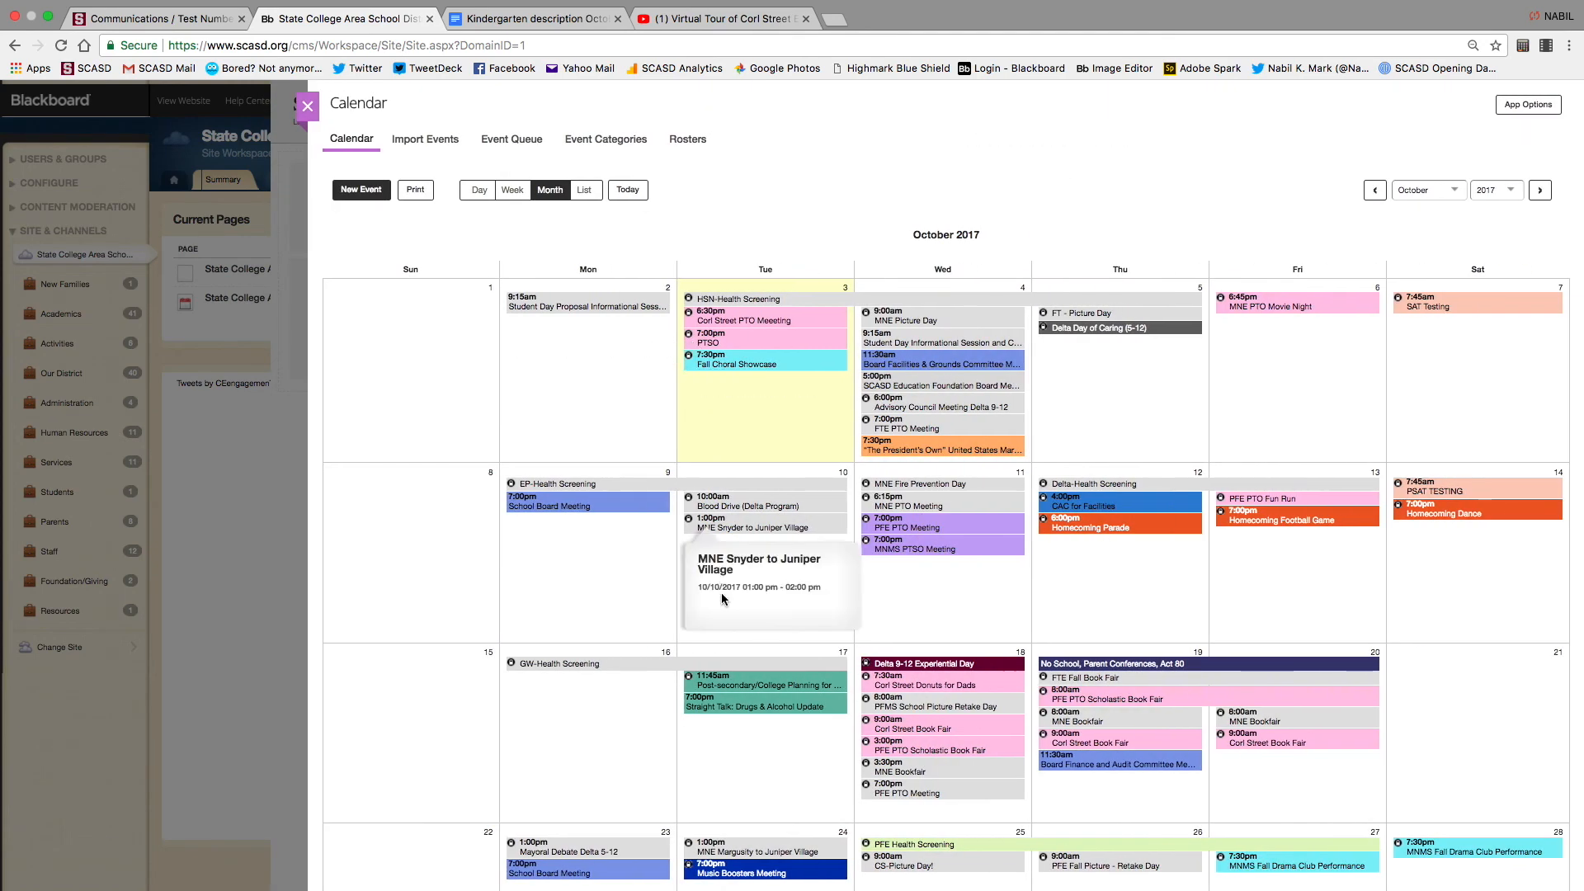
click(363, 192)
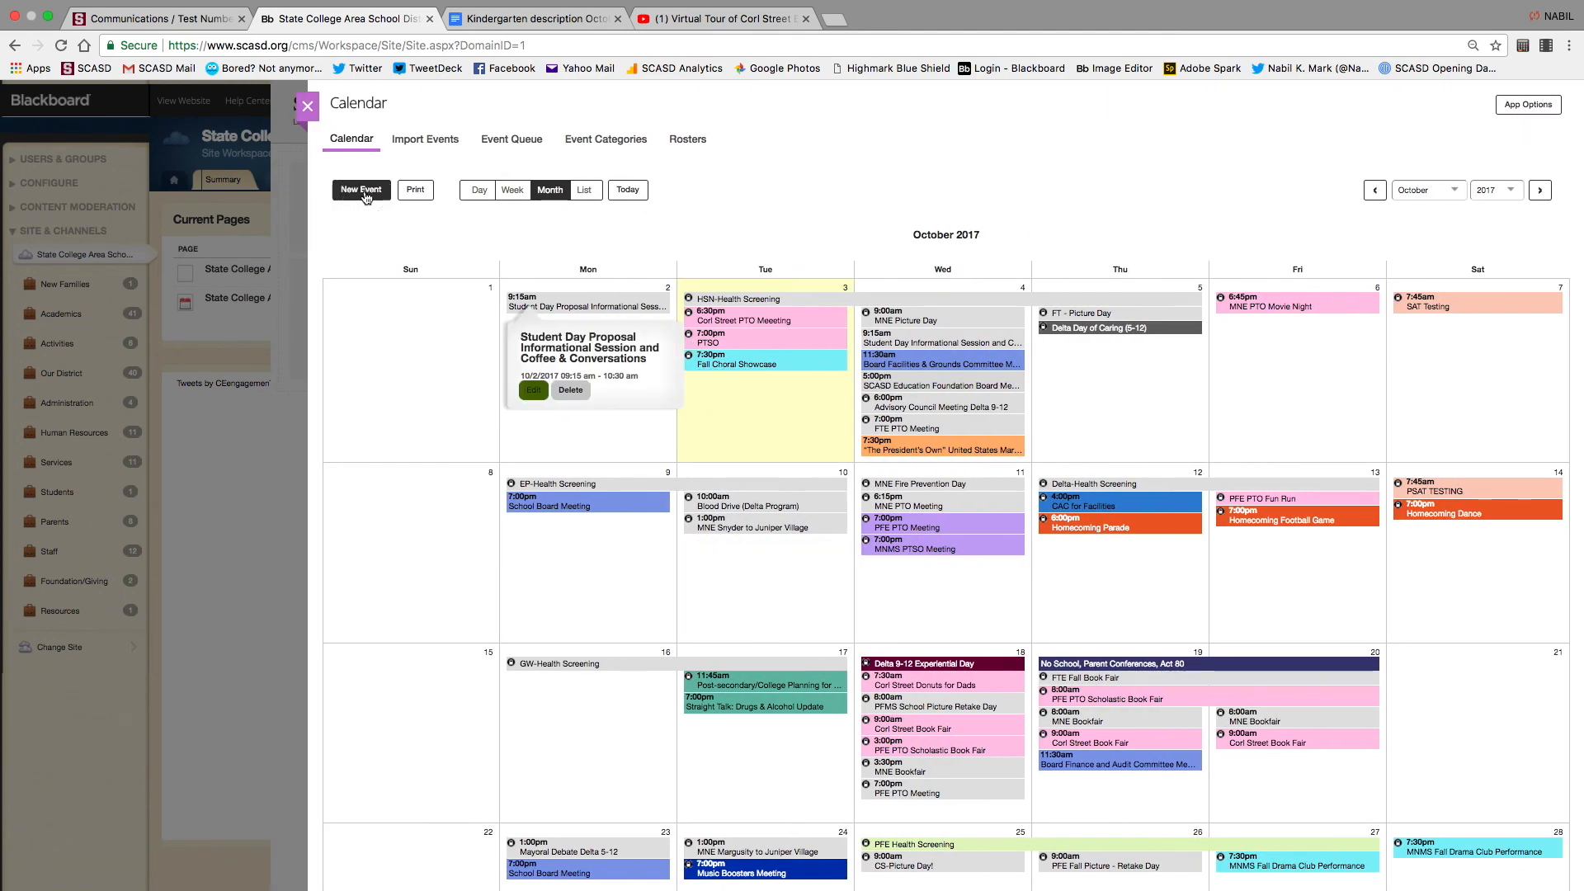
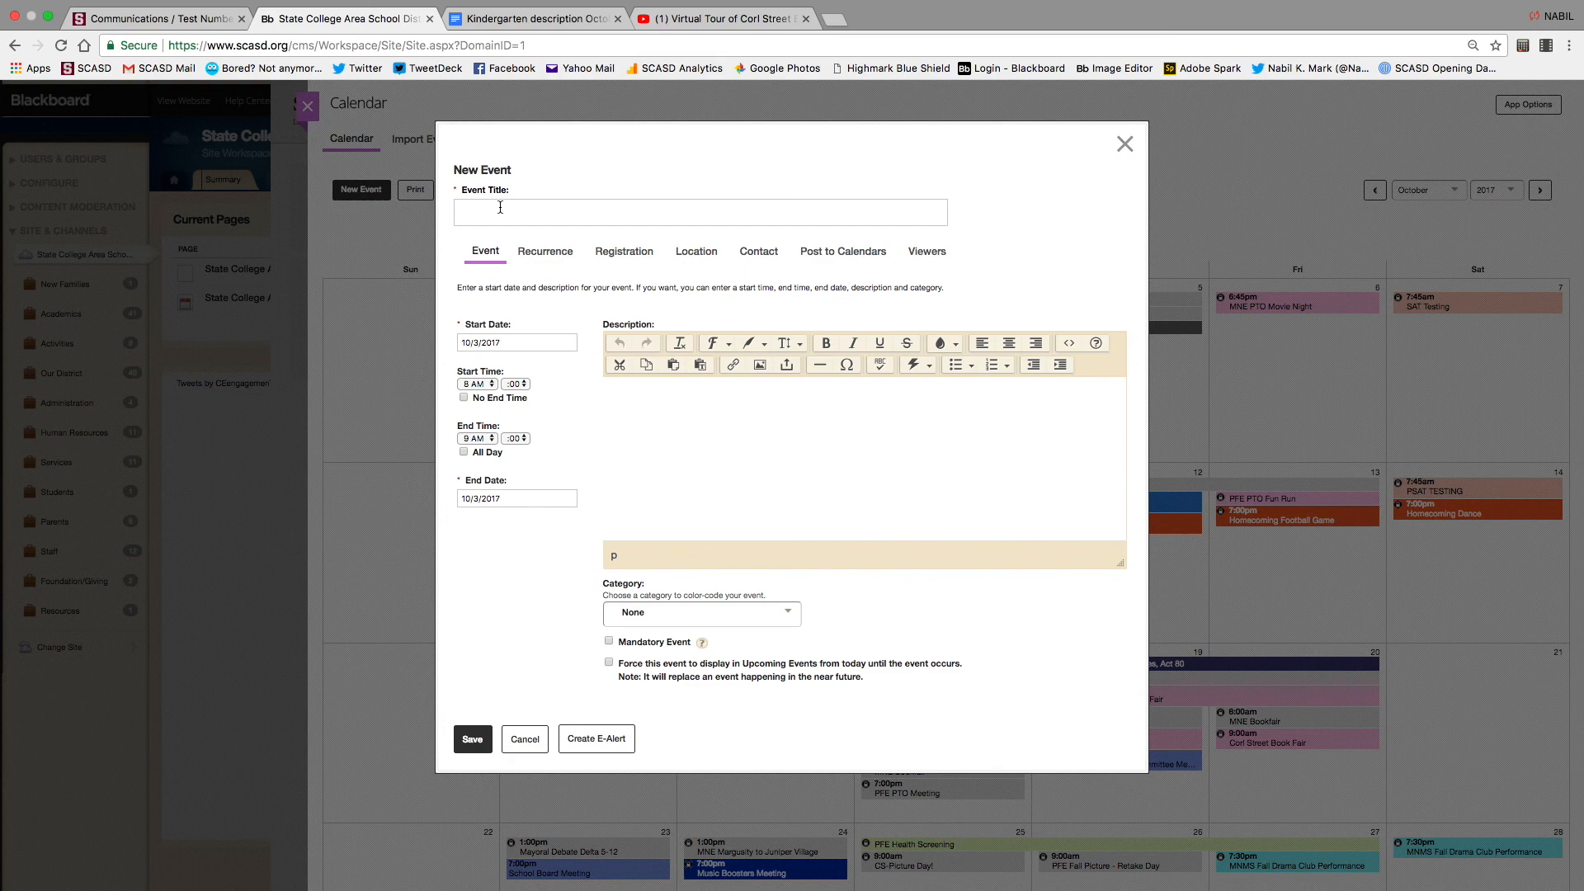
Title the event 'MNE PTO Meeting' and paste the same text into its description
text(MNE PTO Meeting)
triple_click(591, 211)
key(super+c)
click(661, 401)
key(super+v)
Date the event October 4, 2017, starting at 11 AM, with category PTO Event
click(493, 339)
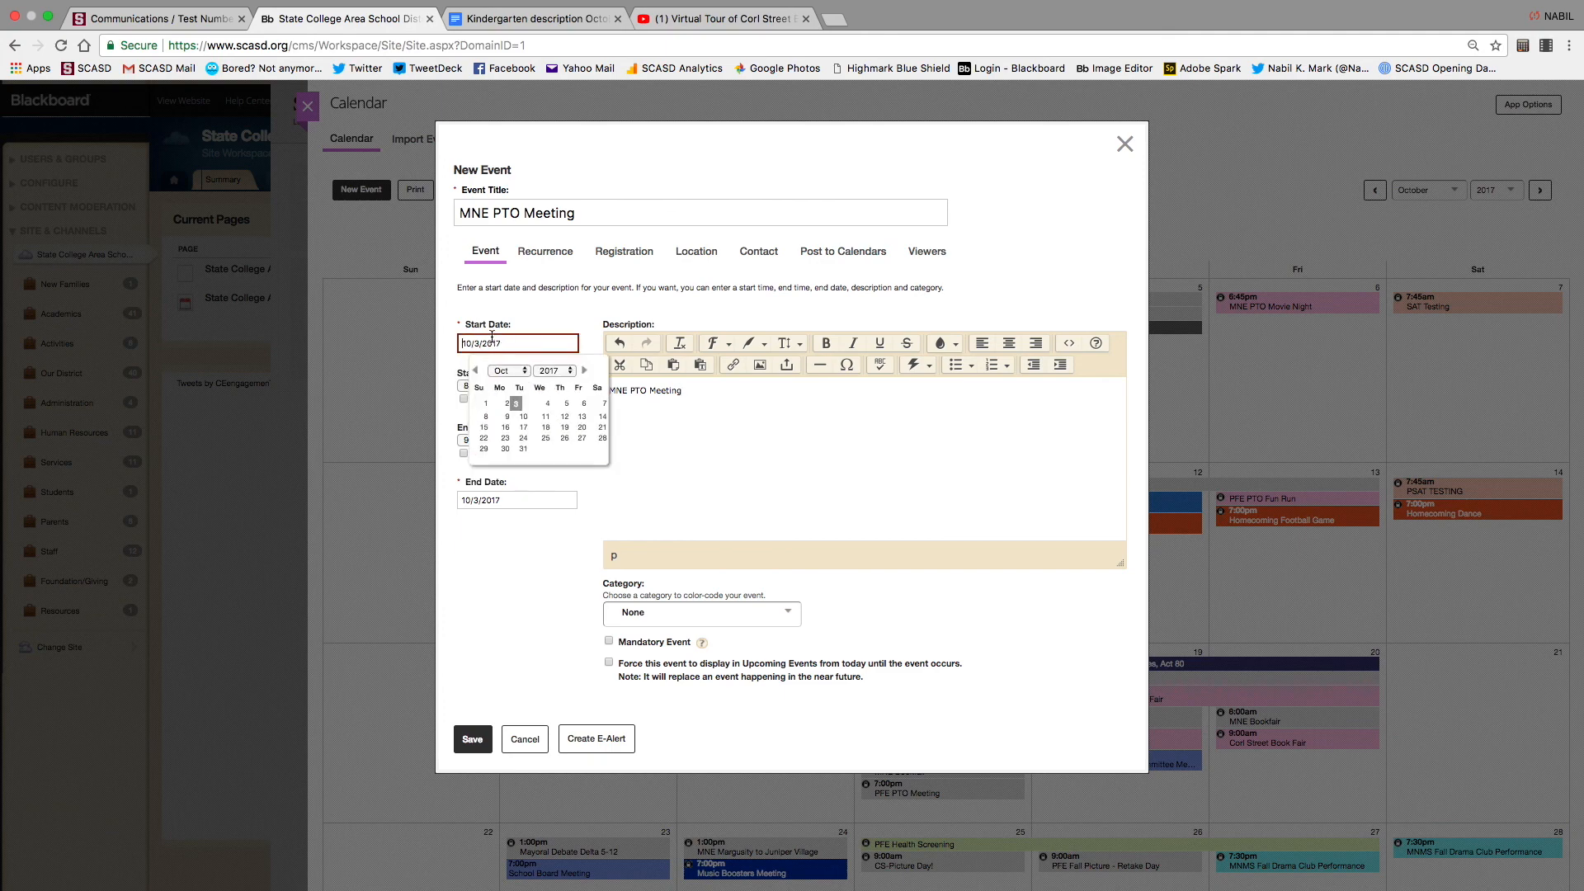
click(547, 404)
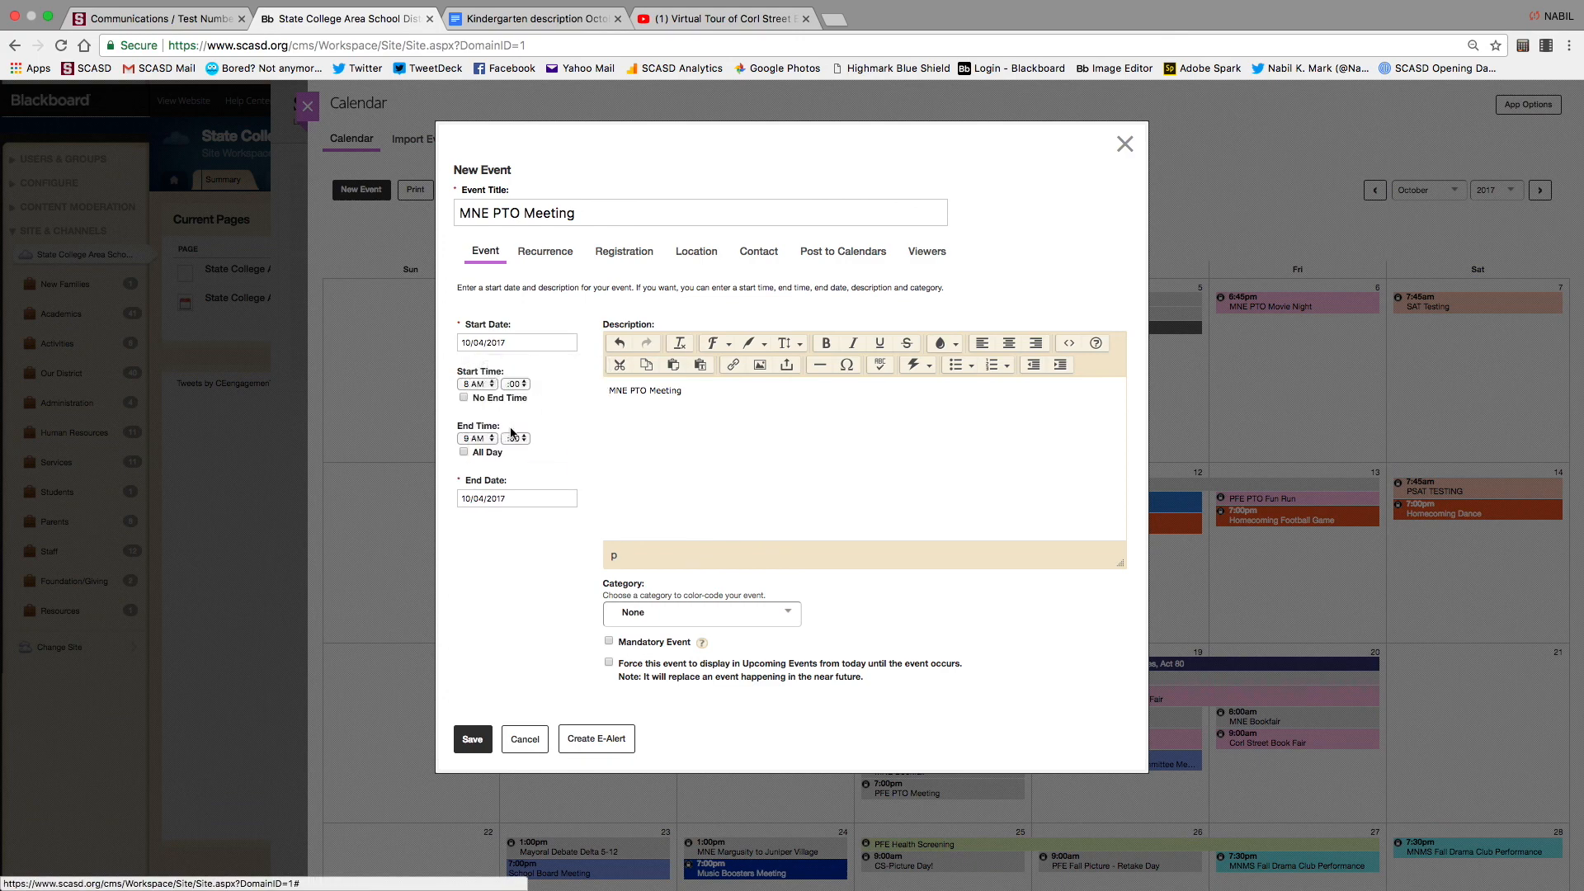
click(493, 386)
click(477, 413)
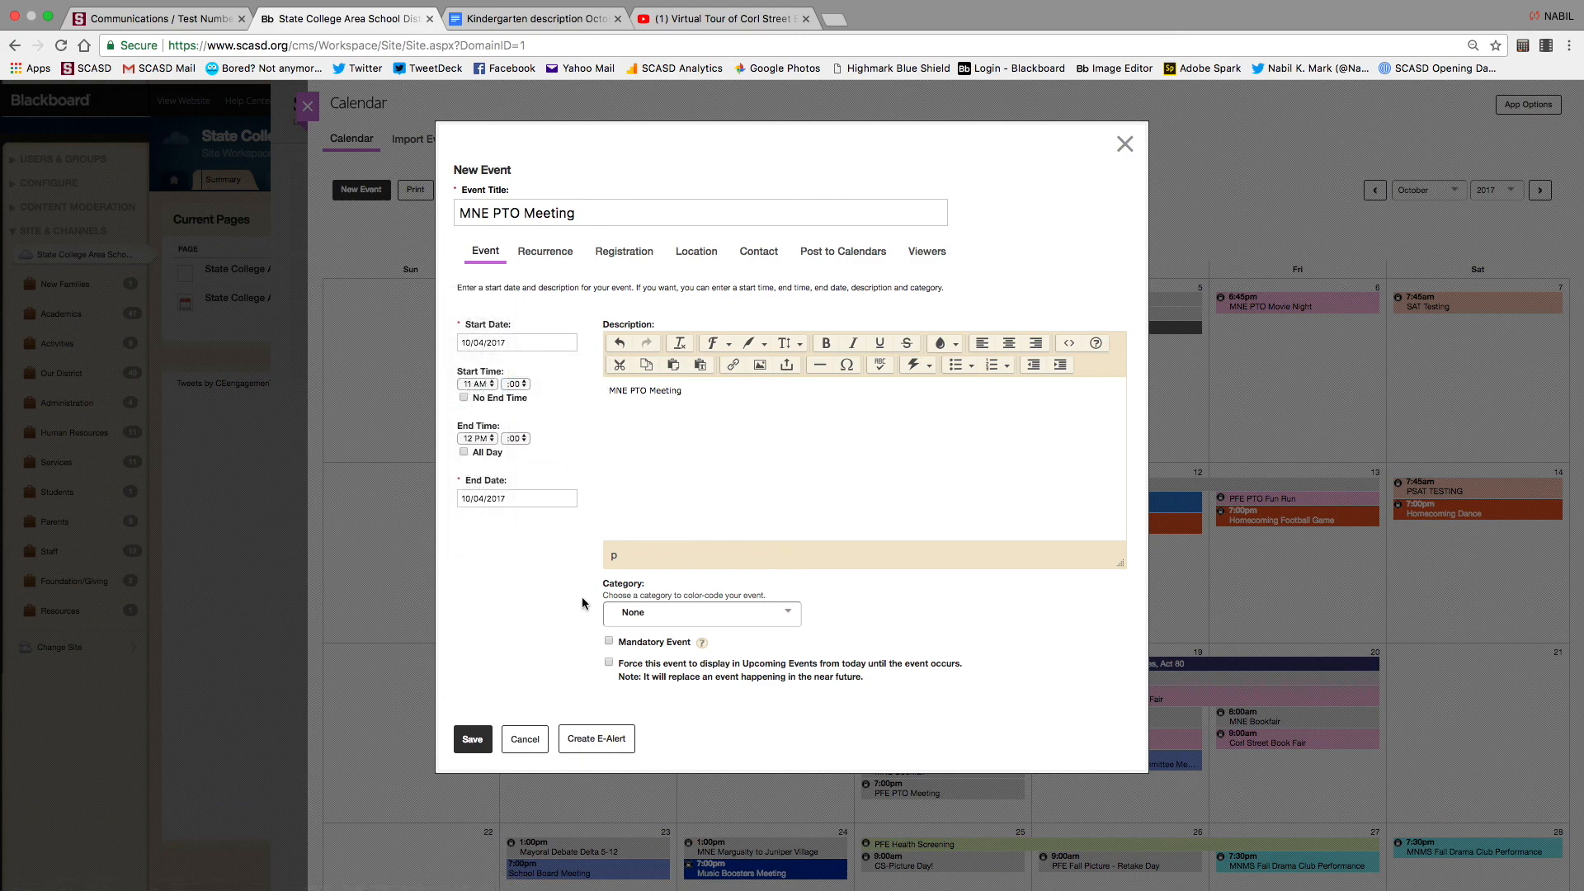
click(792, 620)
scroll(750, 727, down, 2)
scroll(751, 726, down, 4)
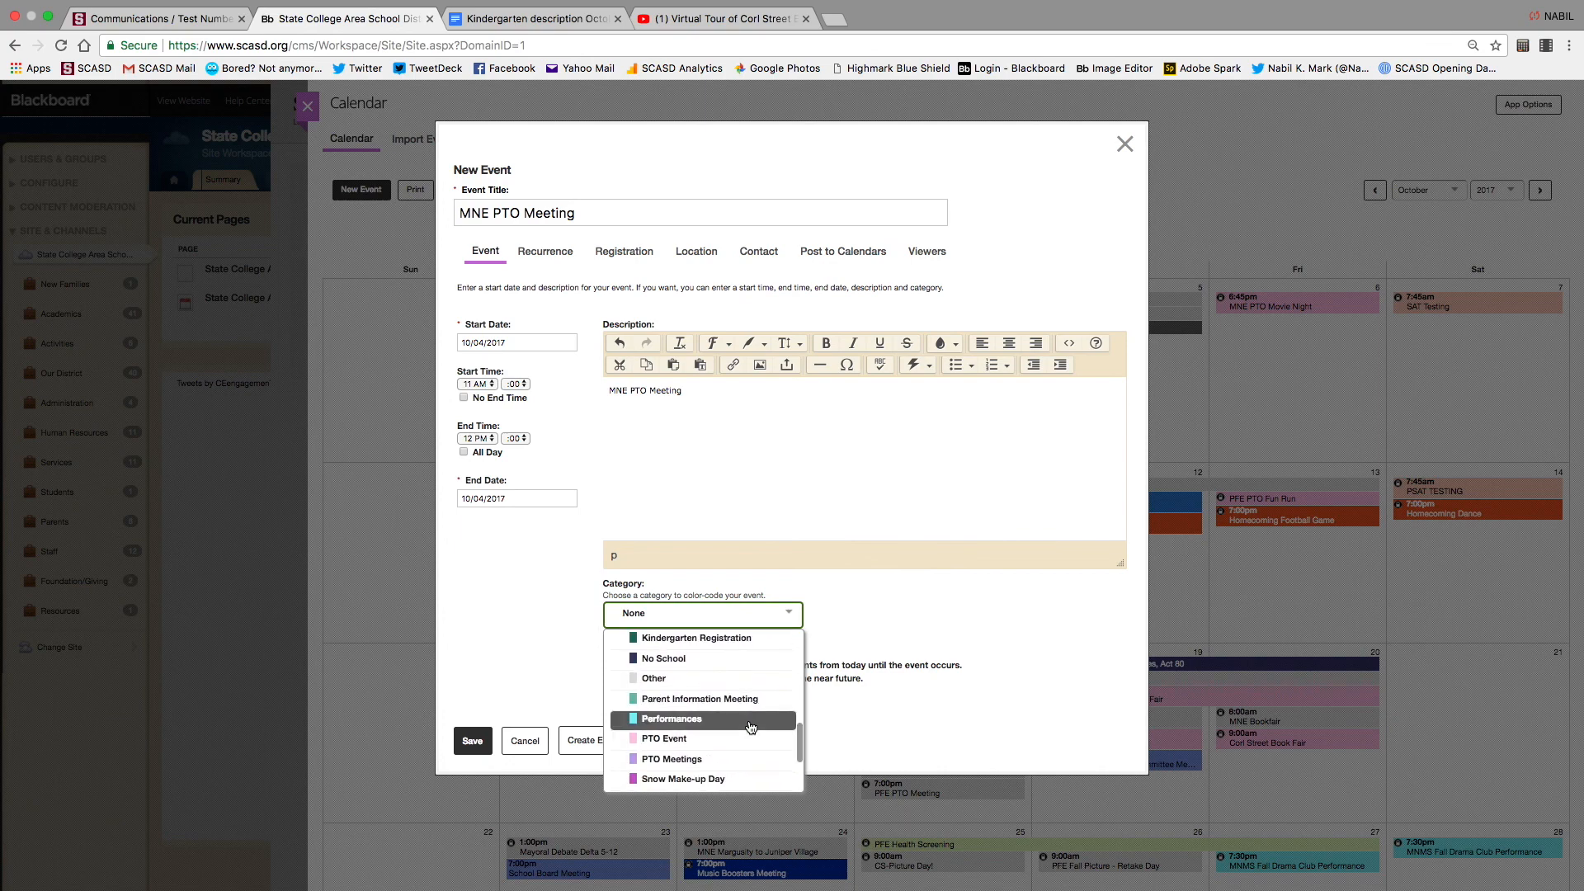
scroll(751, 727, down, 2)
scroll(751, 726, up, 1)
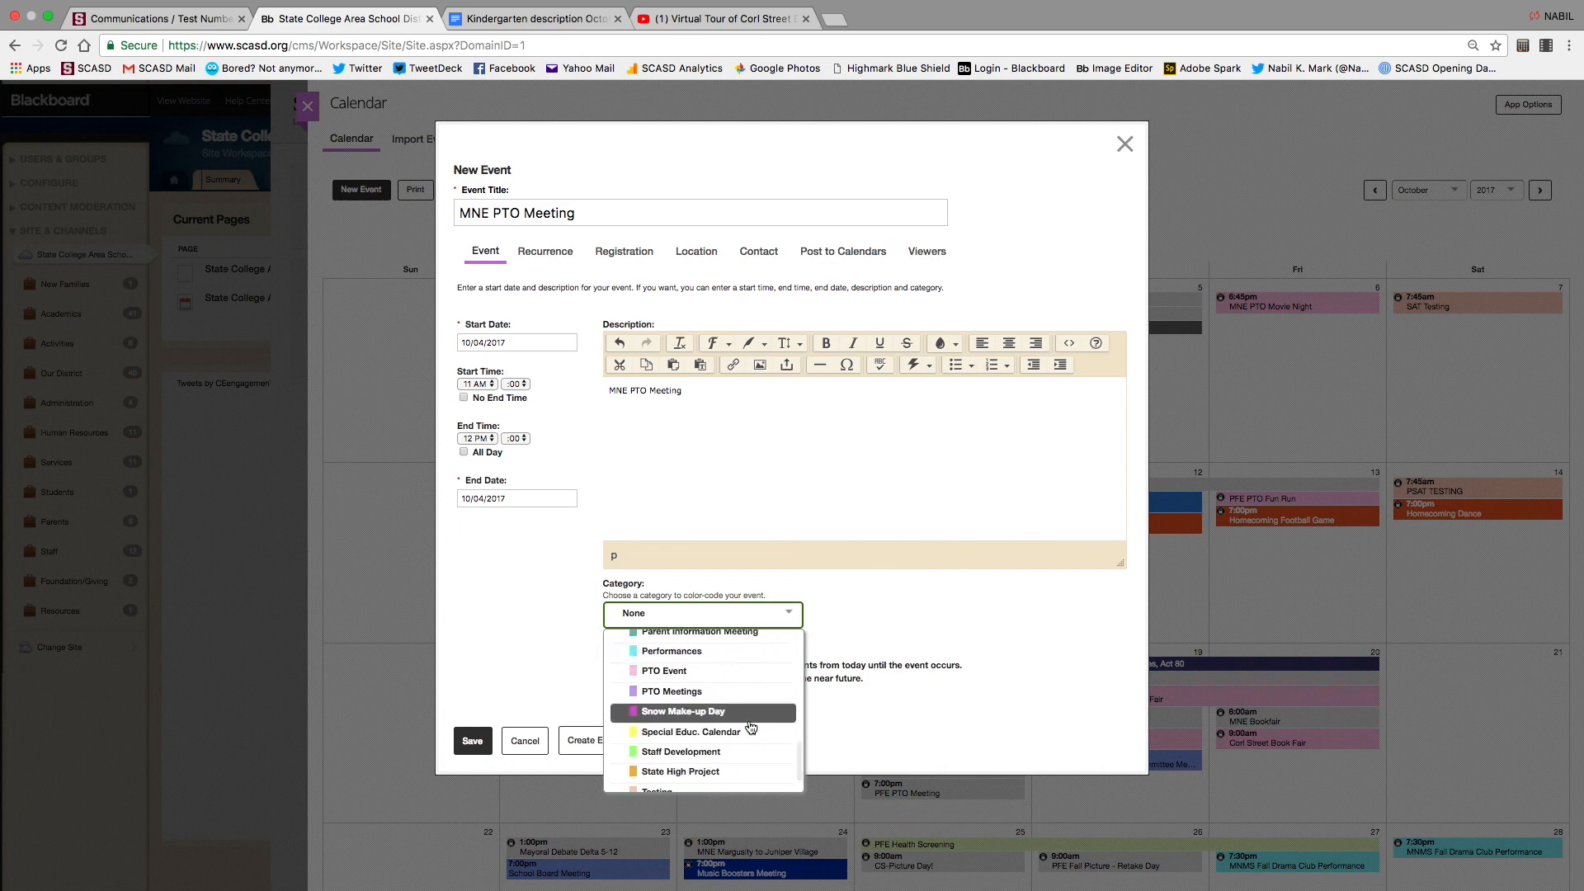
click(685, 671)
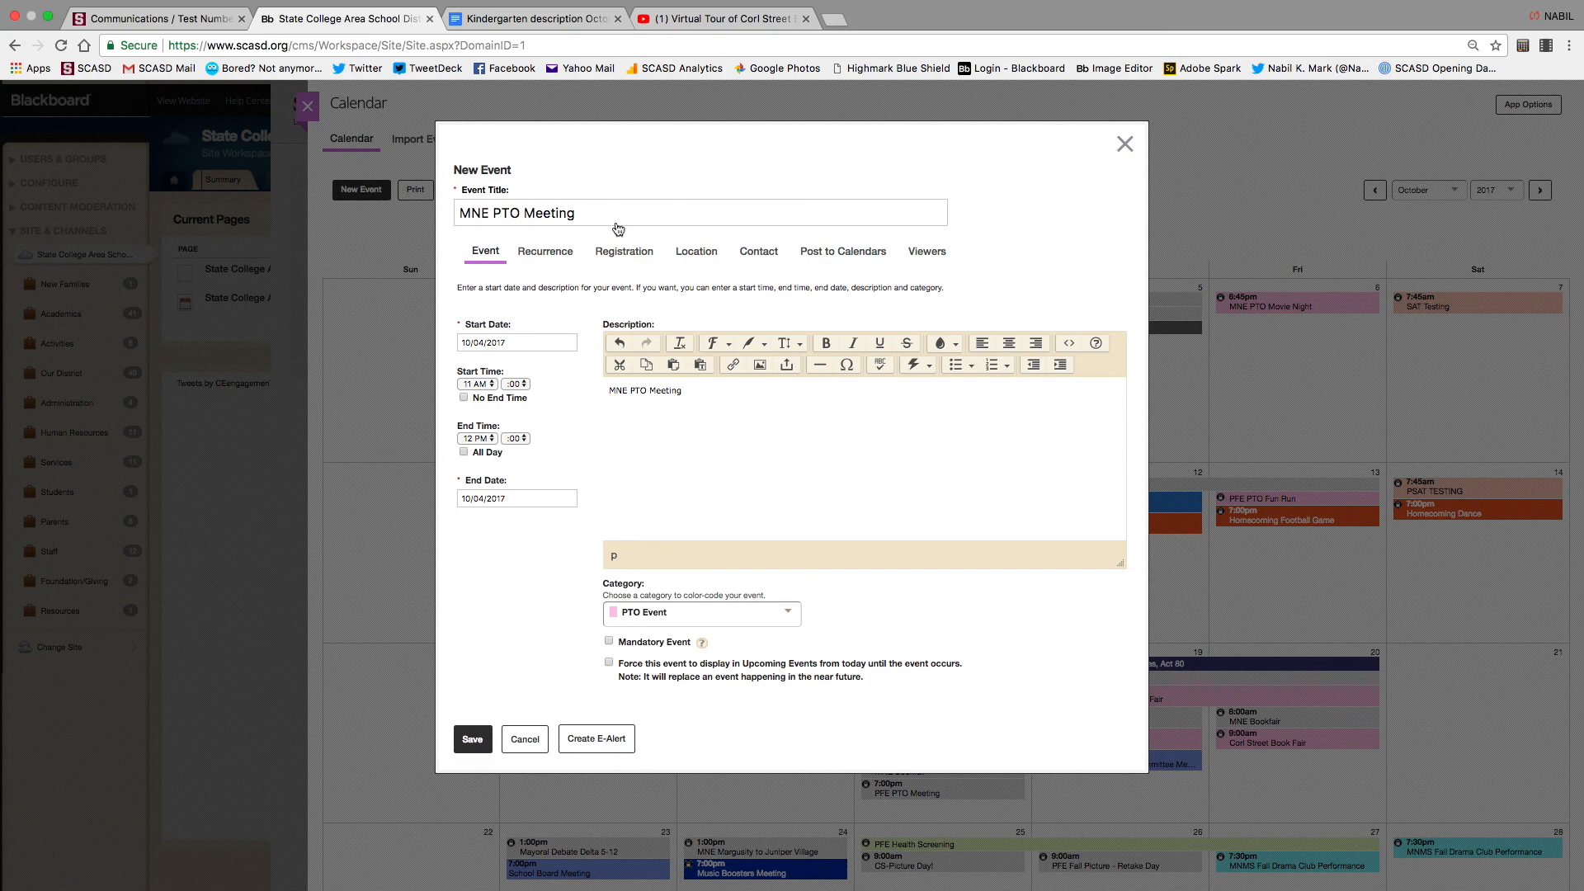
click(539, 255)
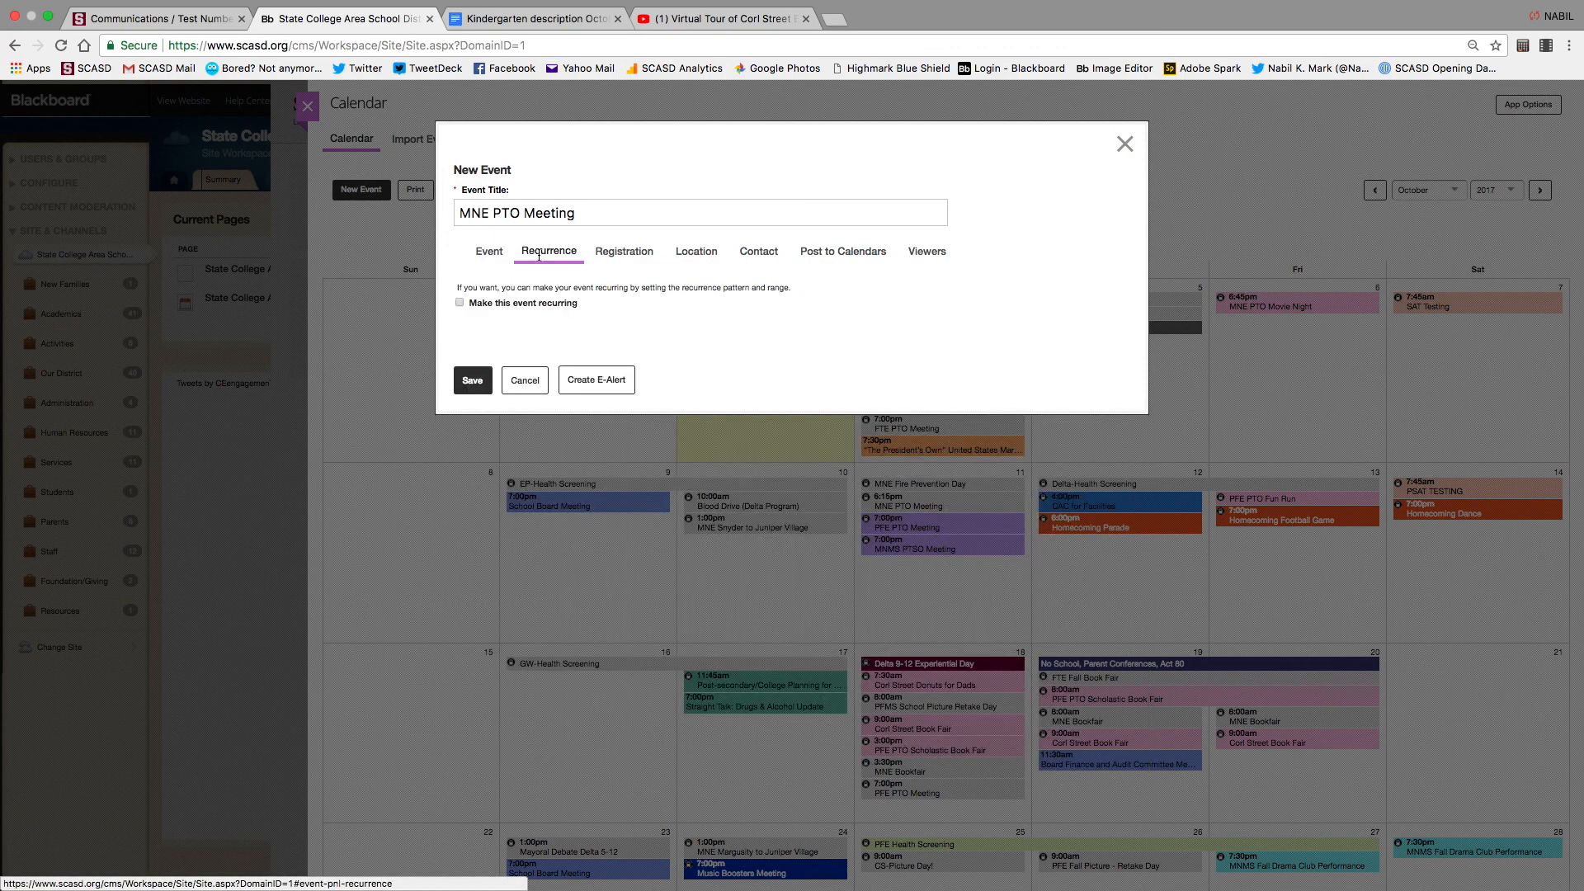
Make the event recurring and review its Registration, Location, Contact and Post to Calendars options
click(460, 304)
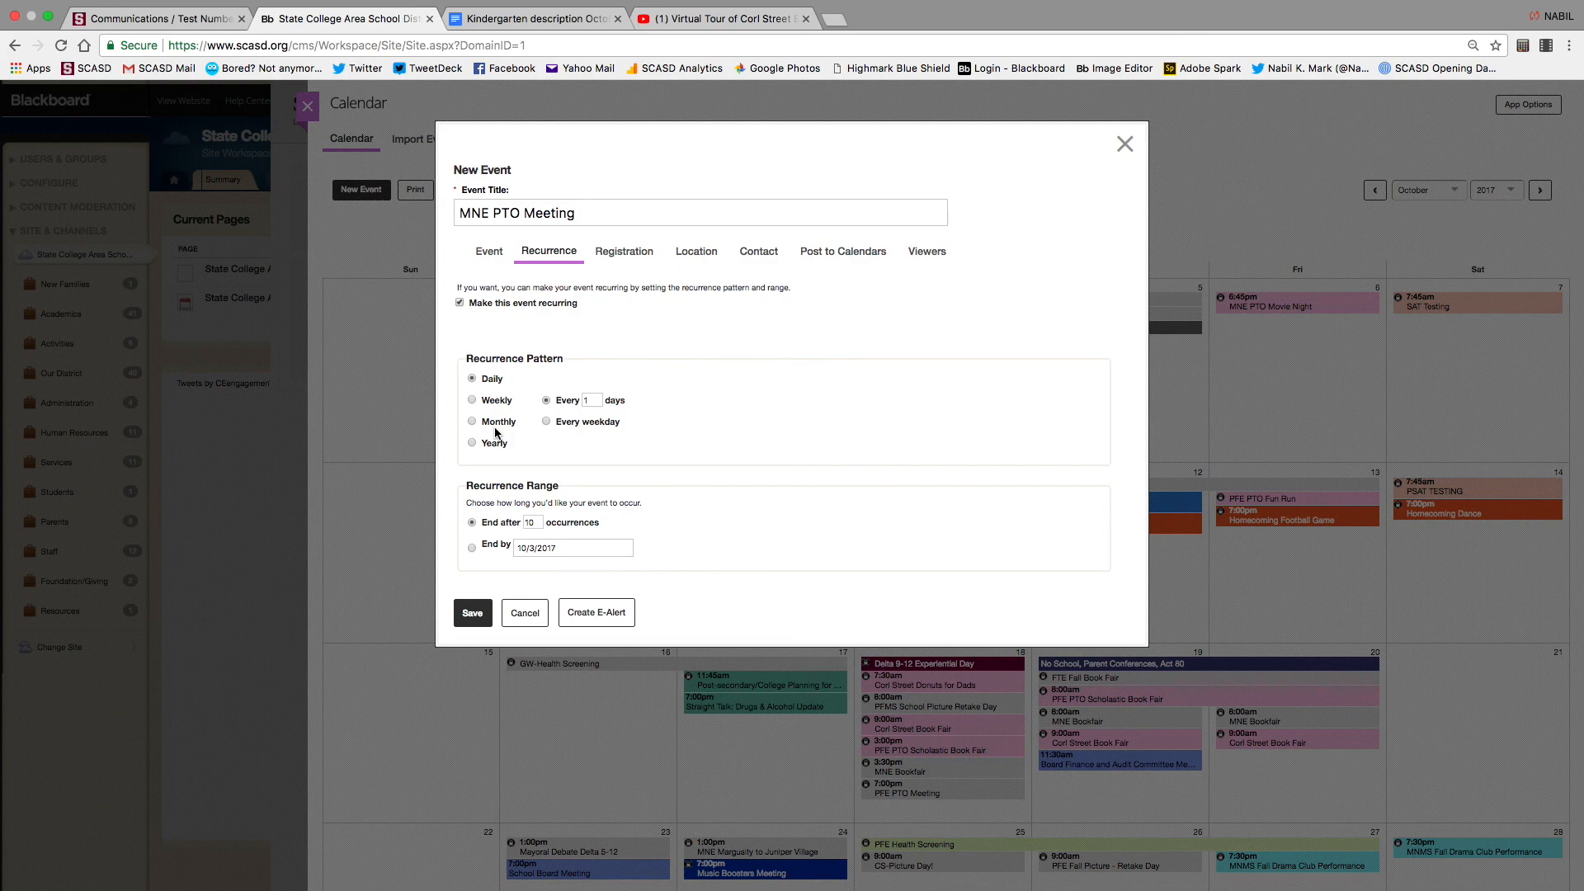
click(623, 252)
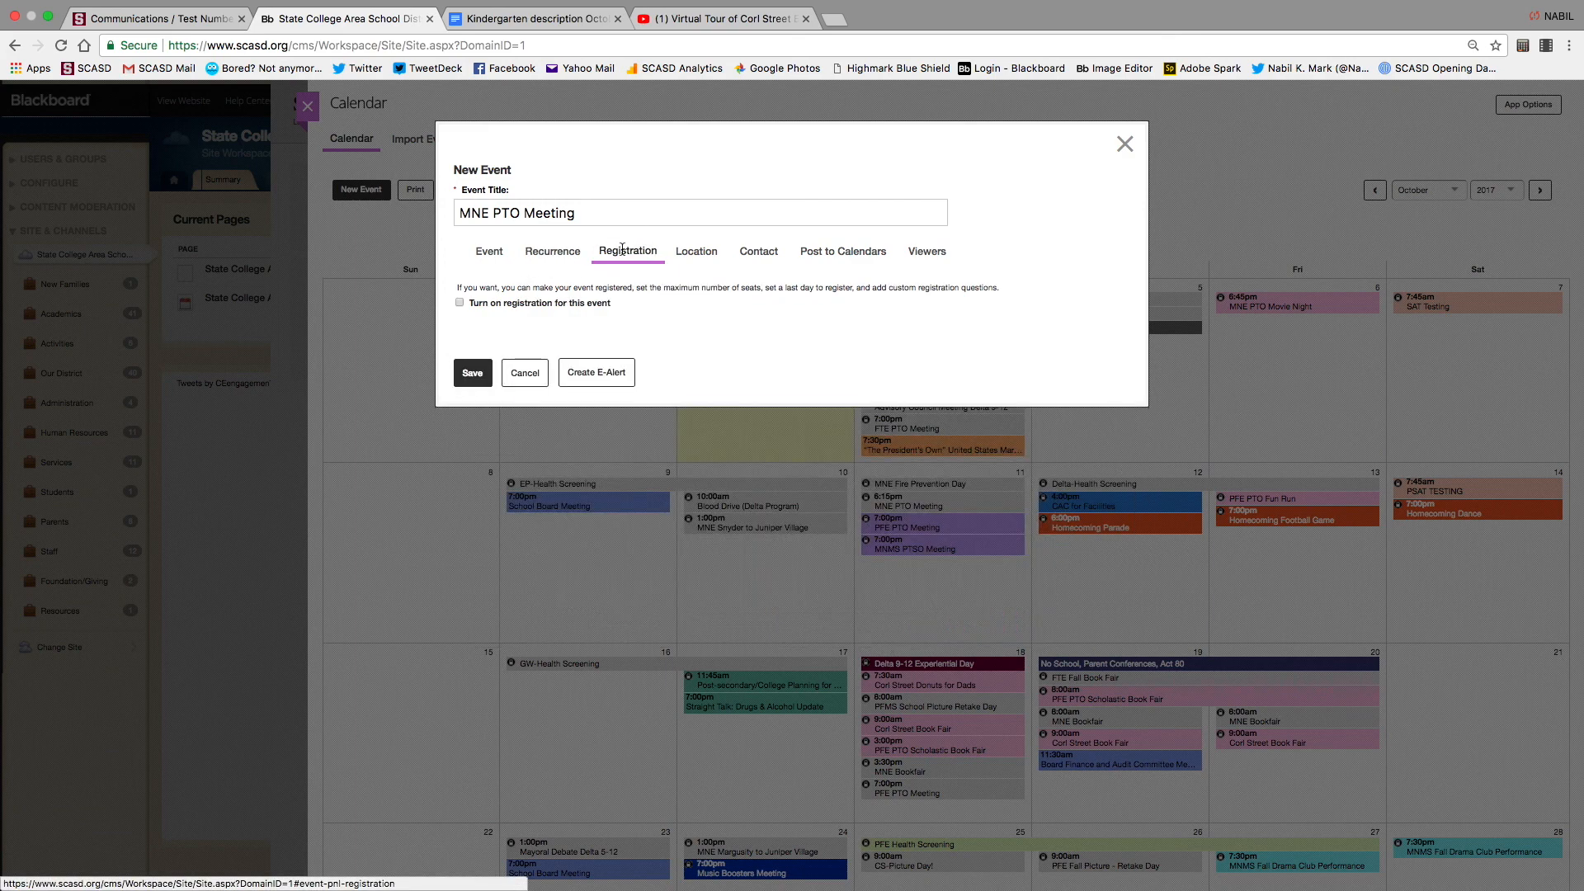
click(708, 256)
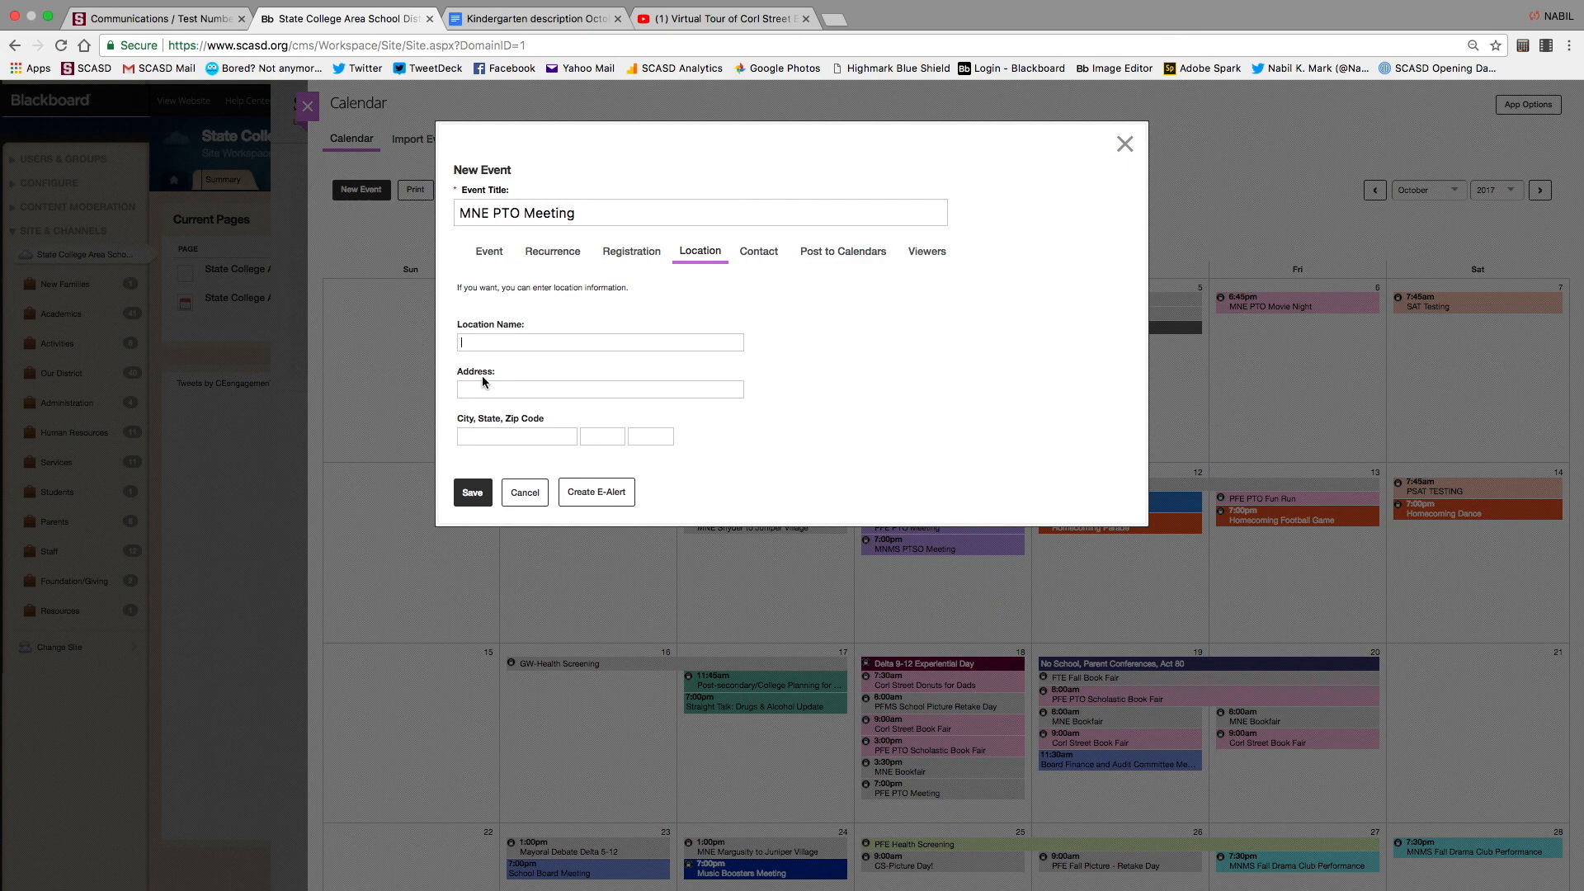
click(761, 252)
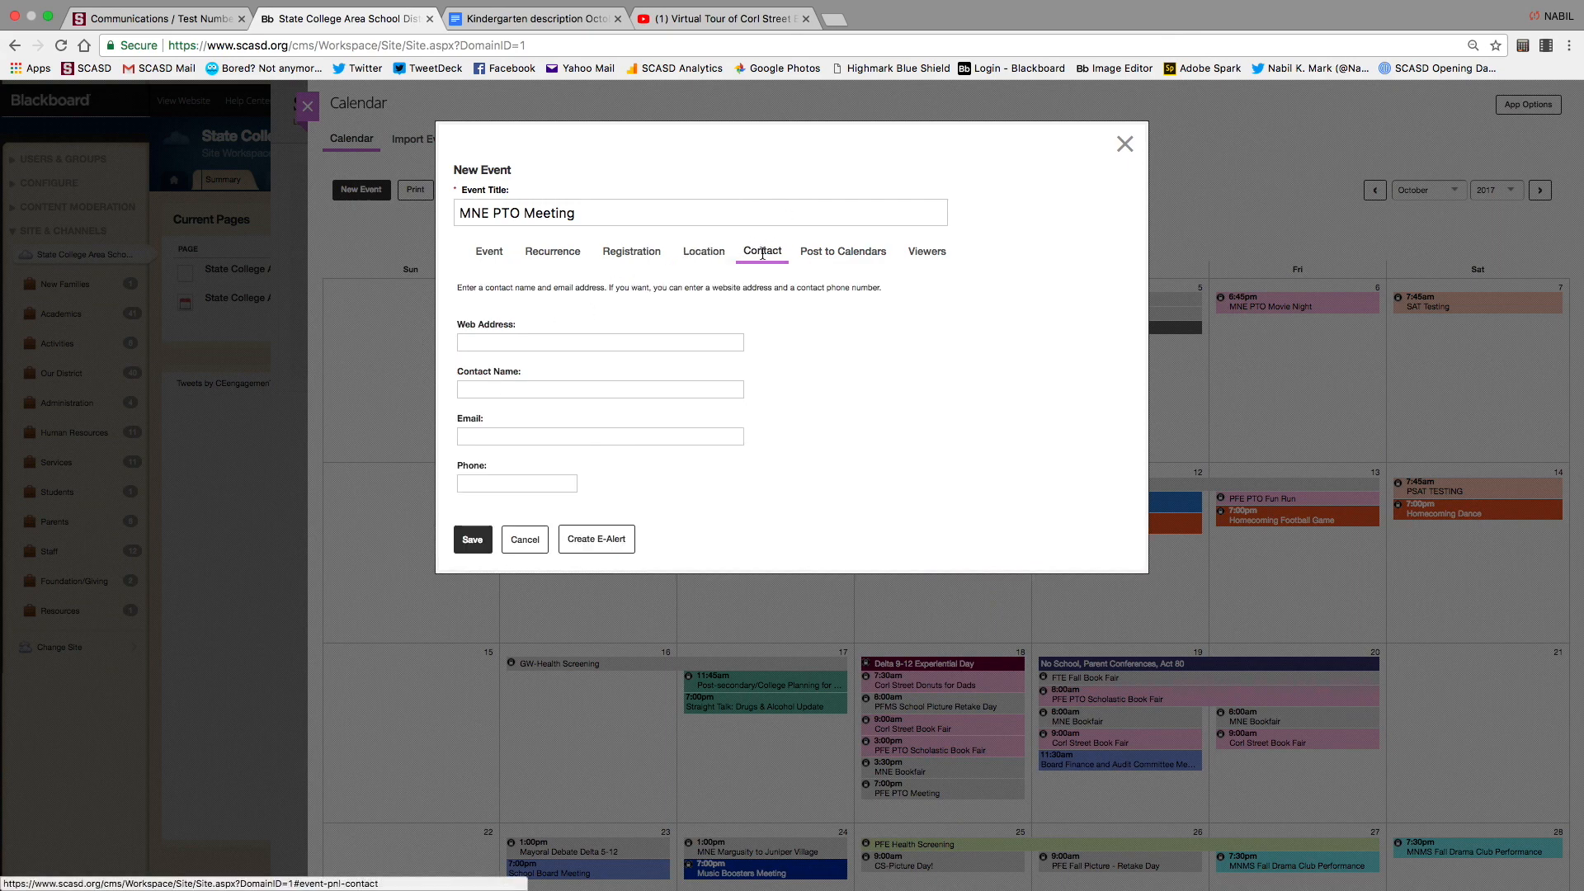
click(524, 393)
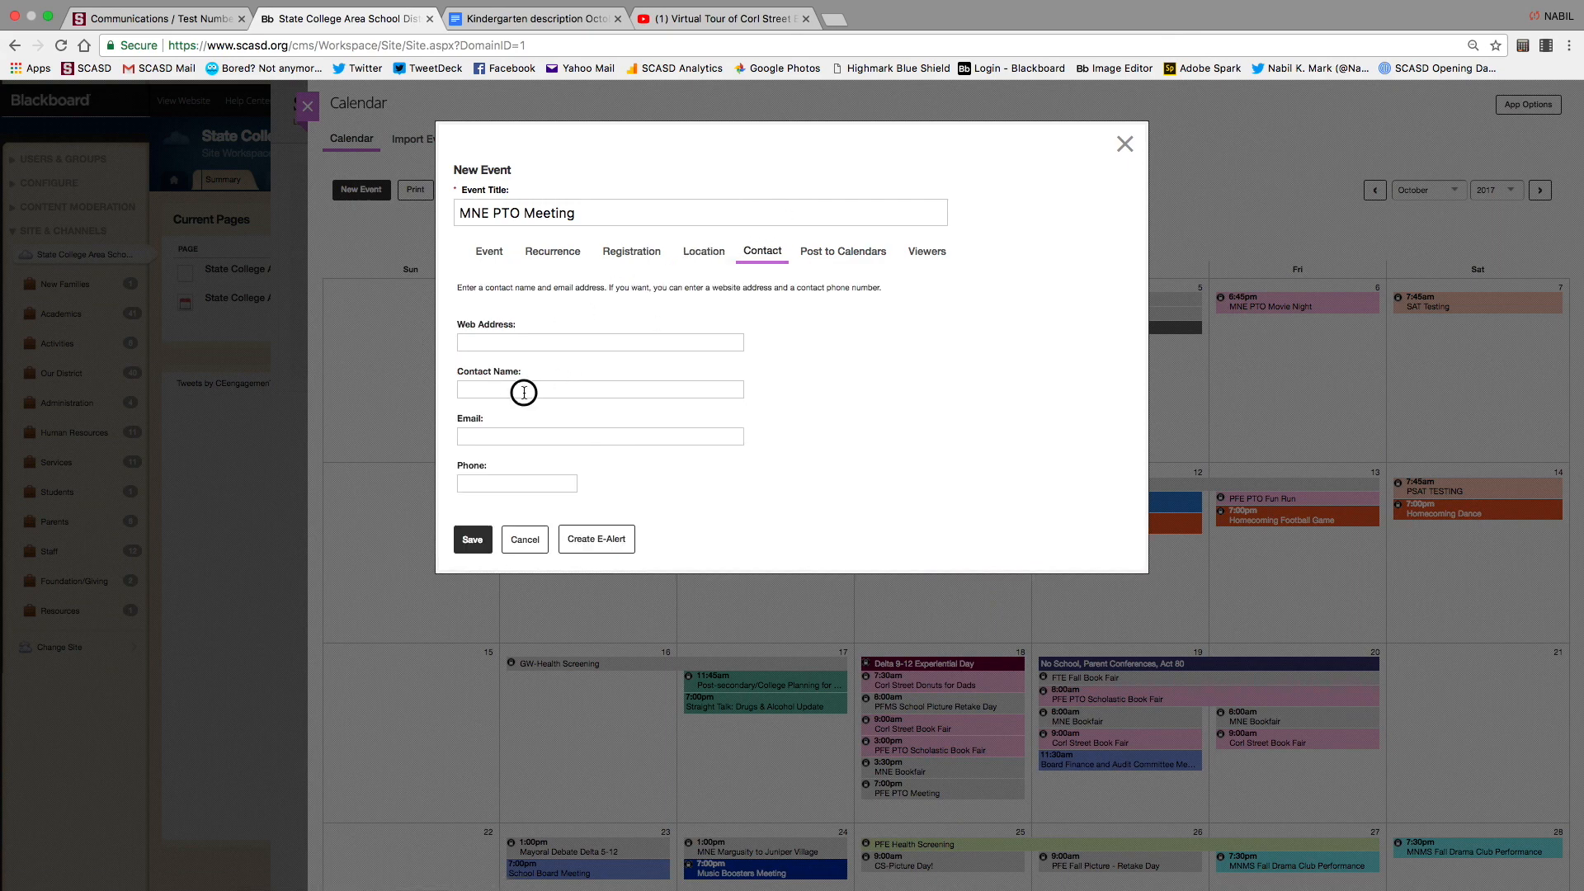
click(824, 258)
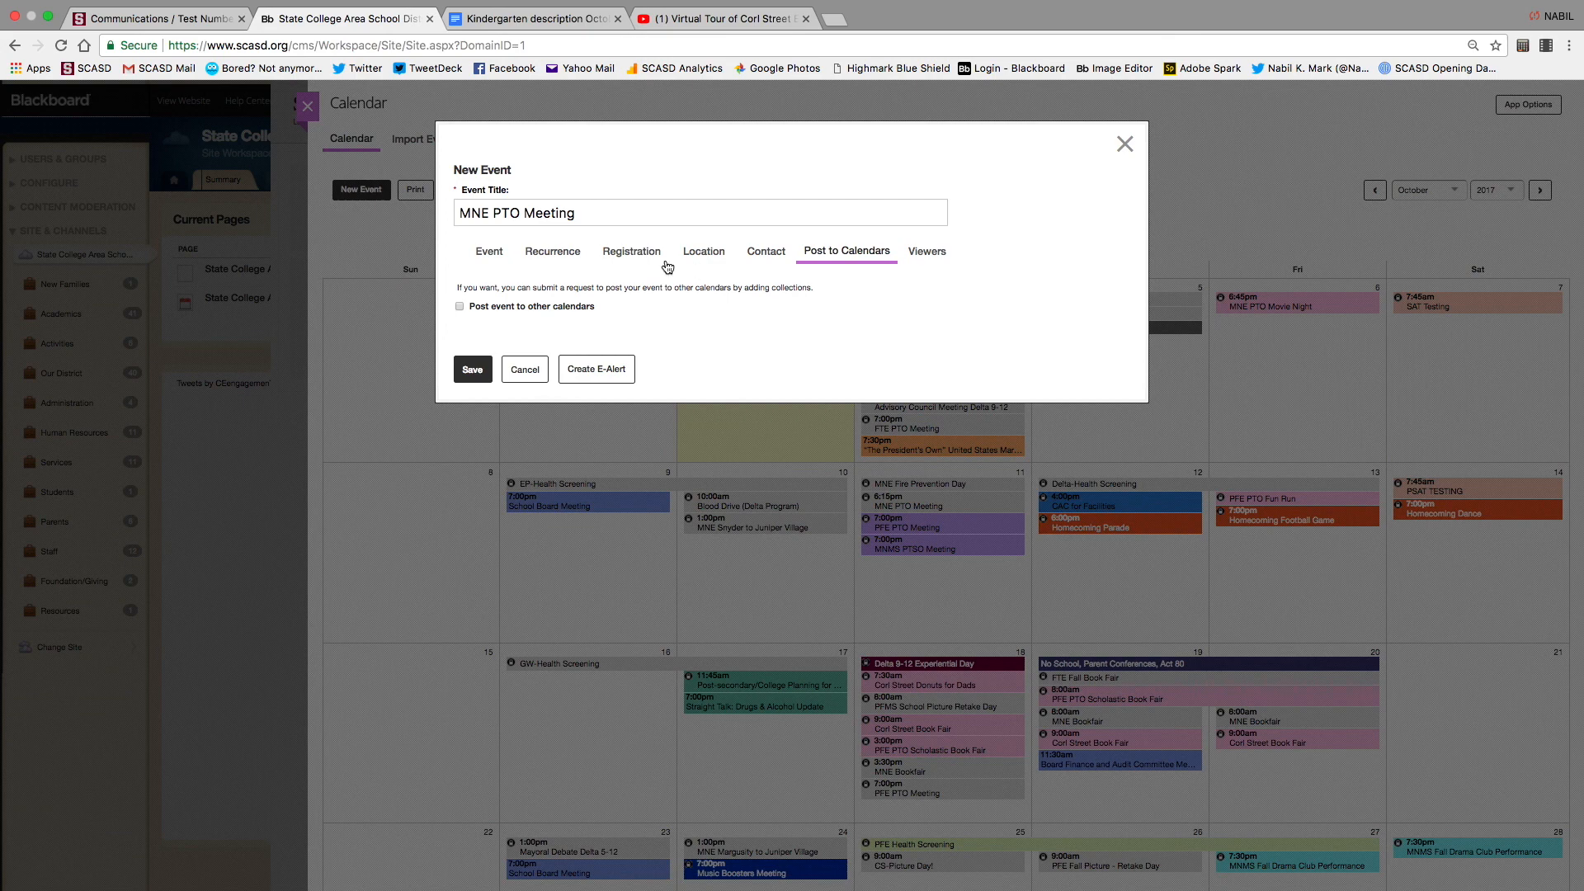
Enable posting to other calendars, then start a new event on the Mount Nittany Elementary calendar
click(460, 306)
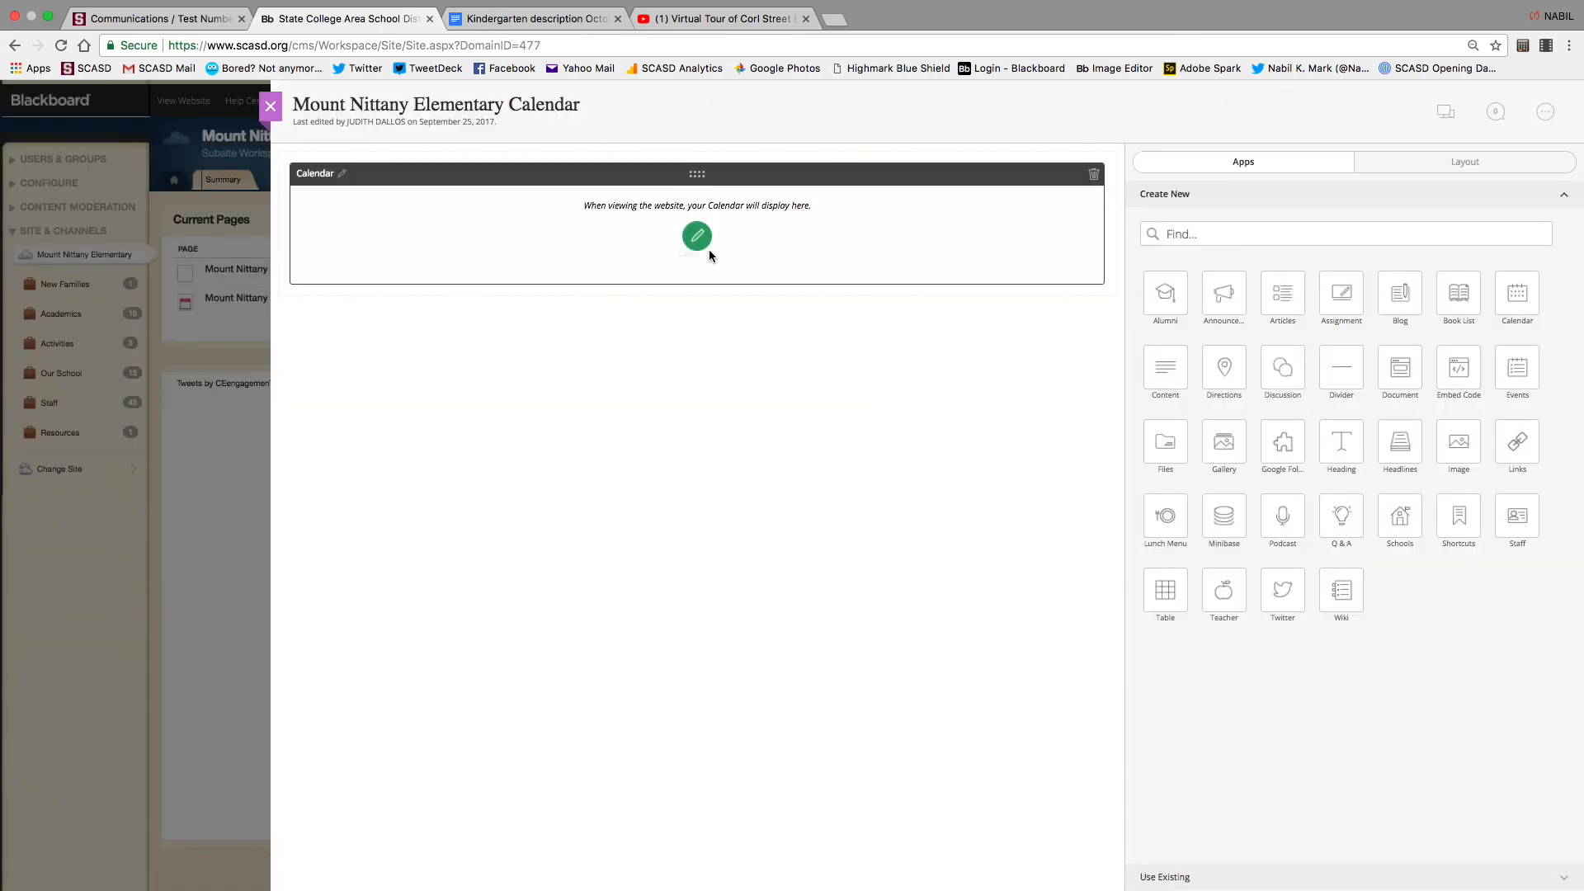
click(710, 249)
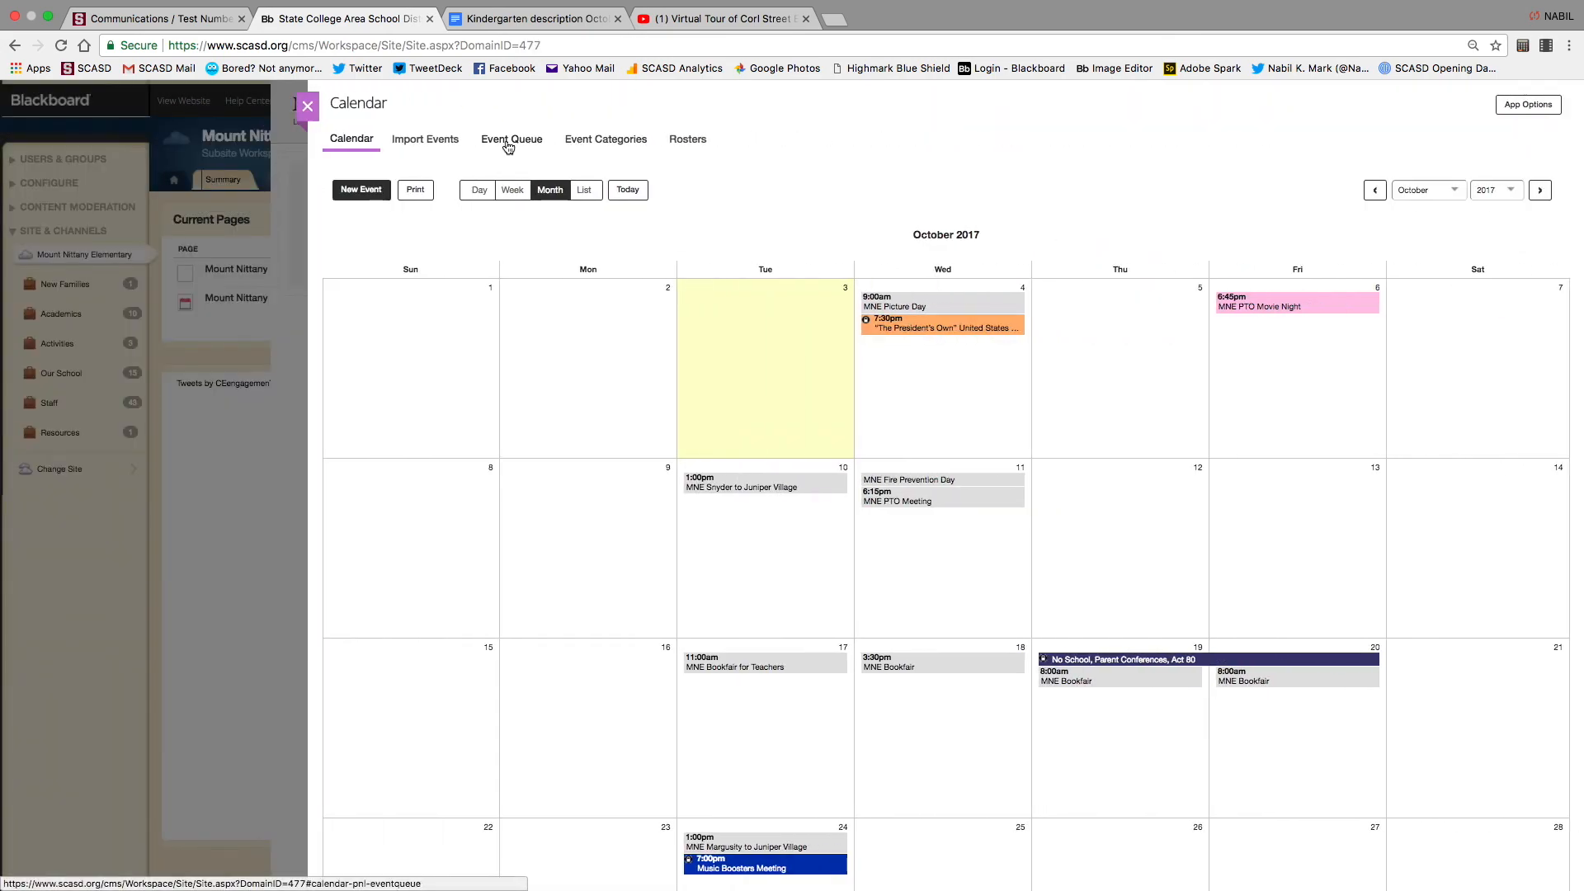
click(357, 191)
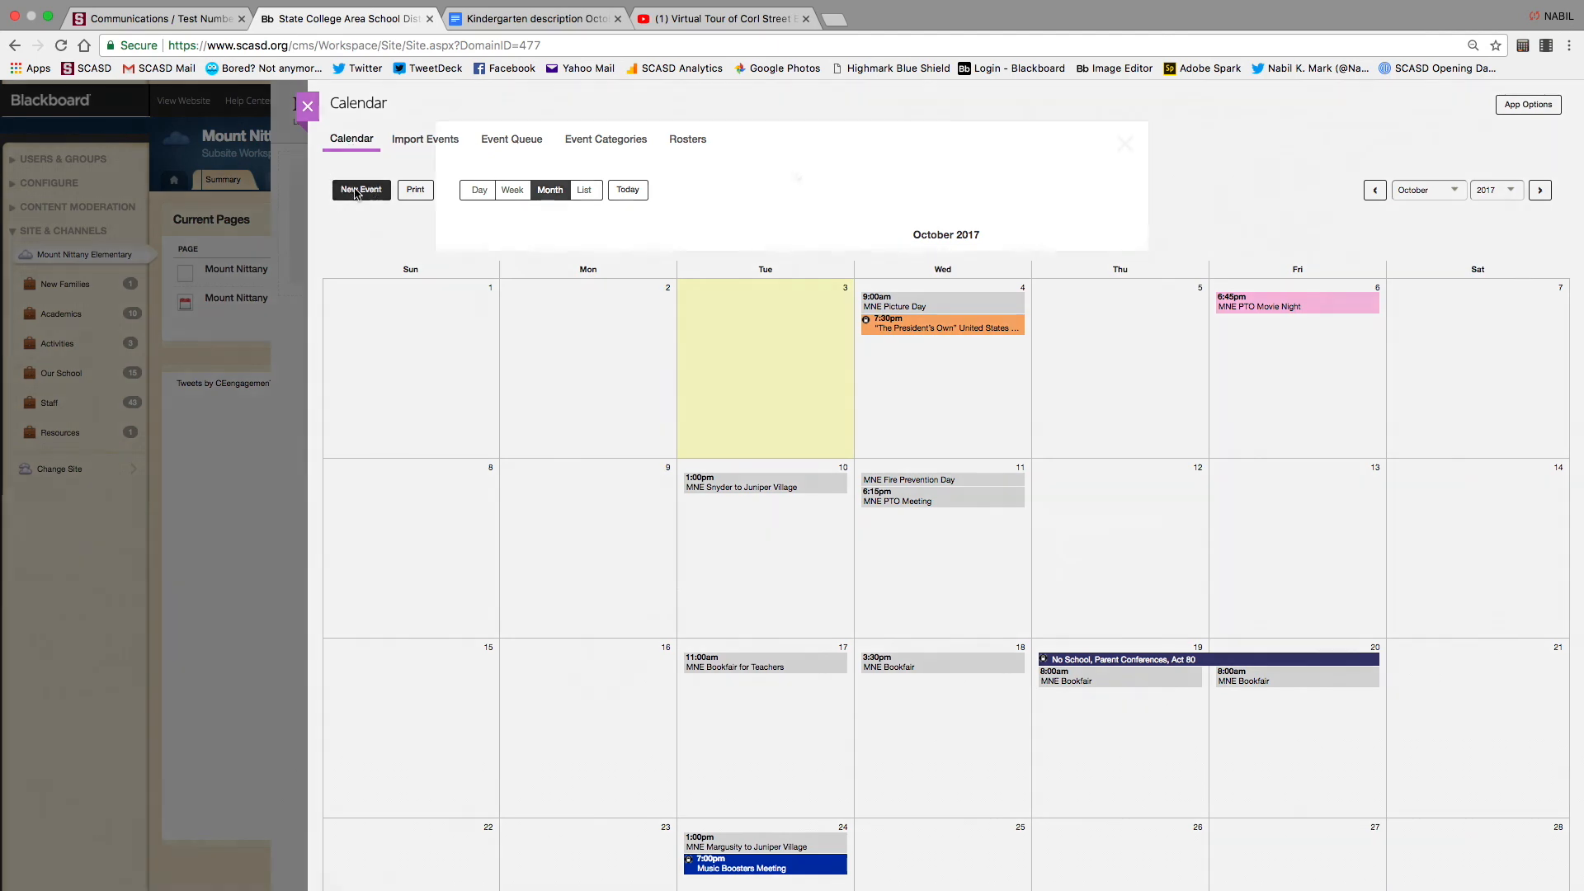
Title the new event 'PTO' and post it to the State College Area School District calendar
text(S)
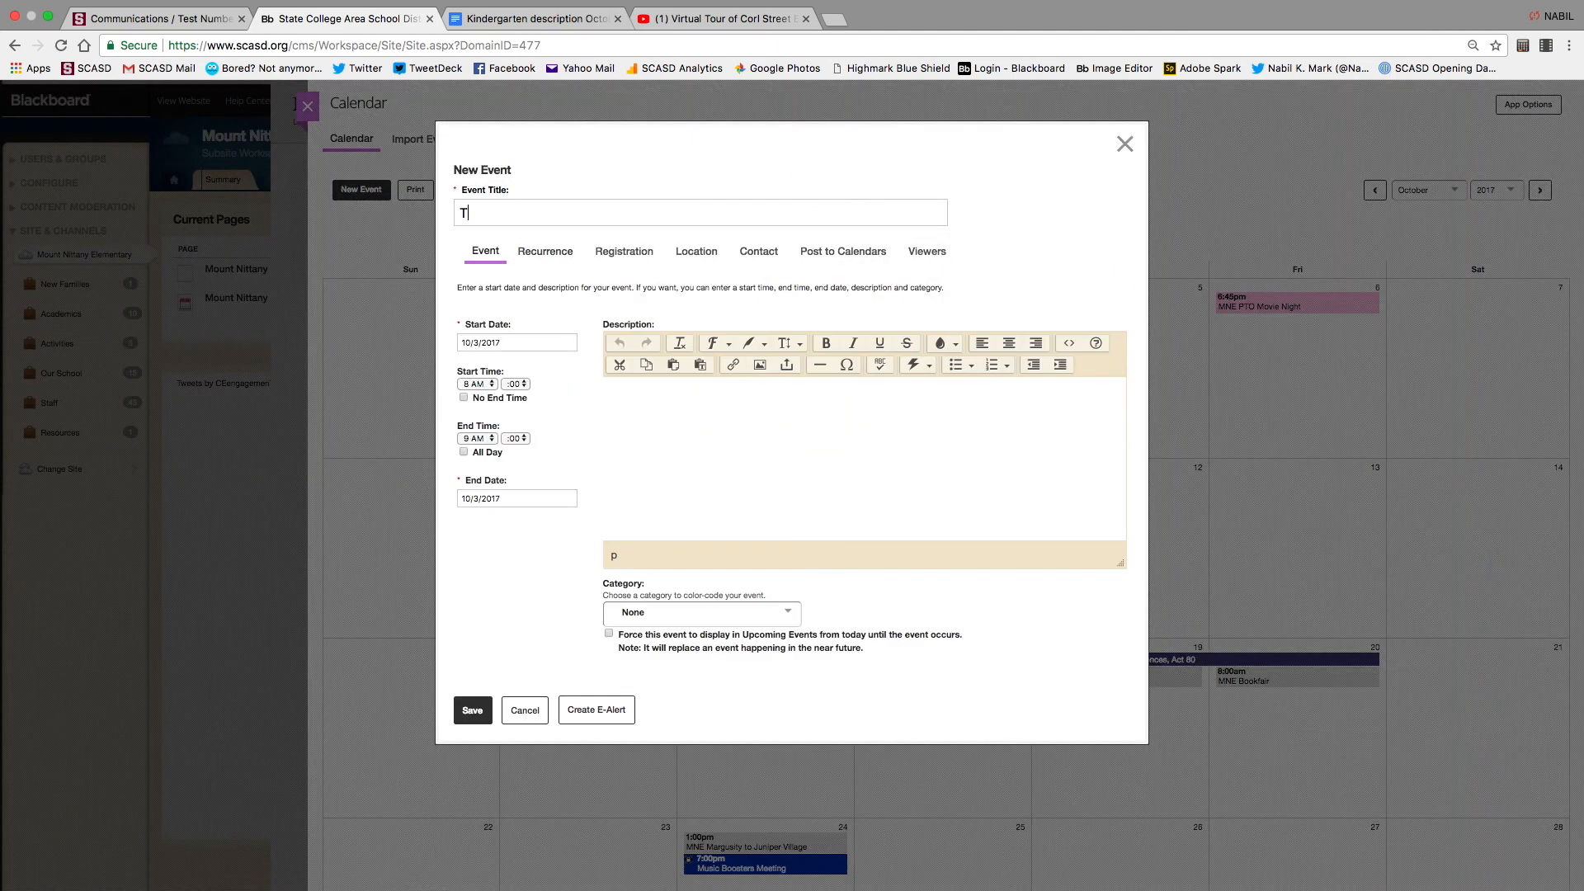
key(BackSpace)
text(PO)
key(BackSpace)
text(TO)
click(811, 258)
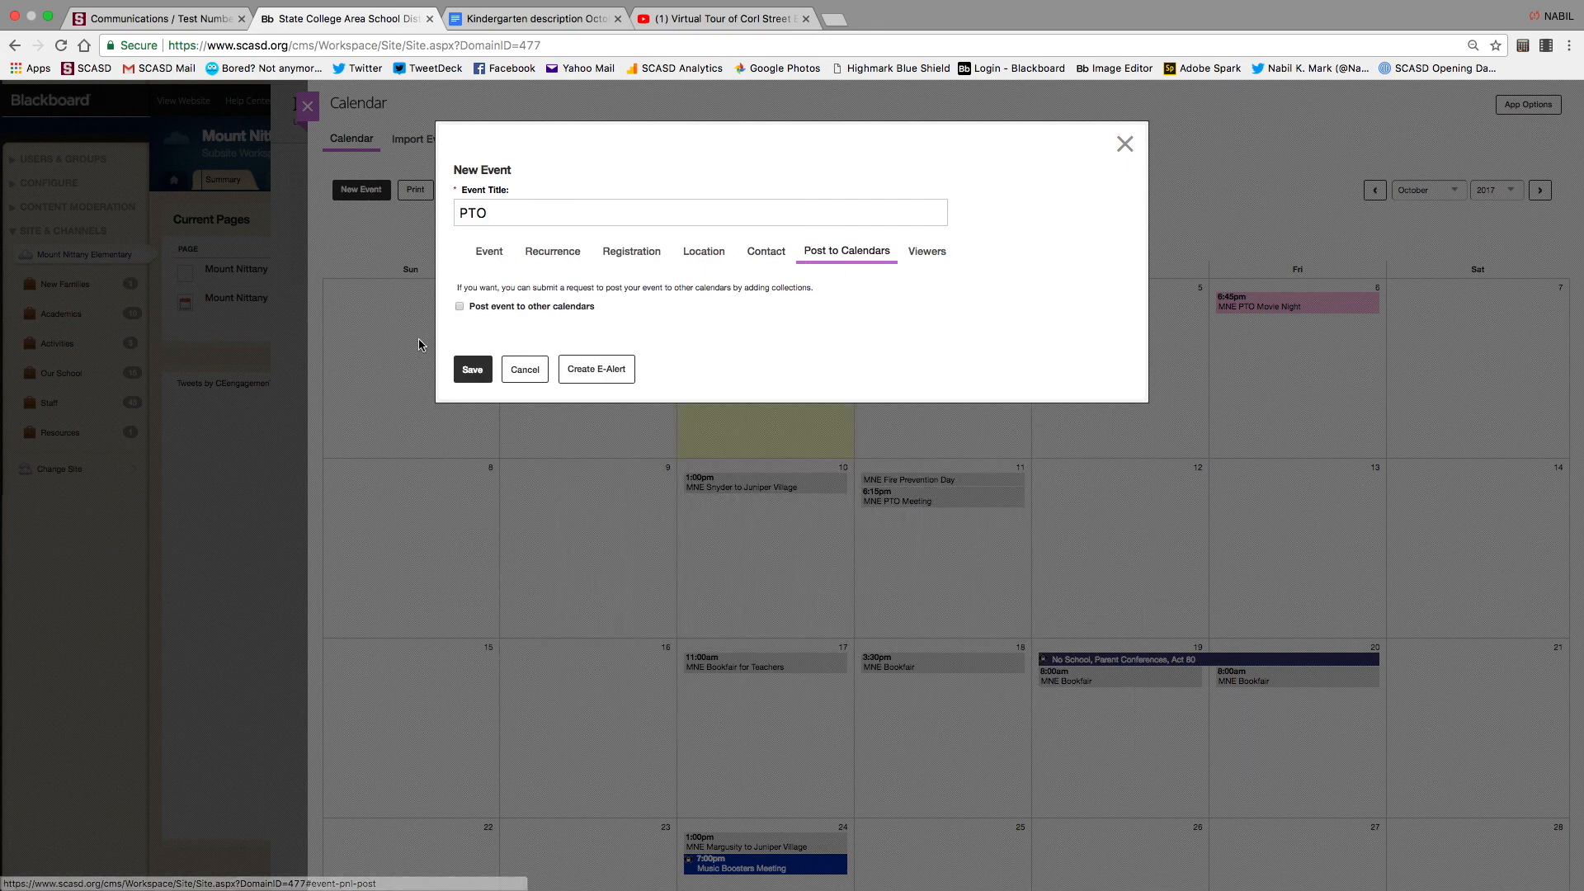
click(460, 306)
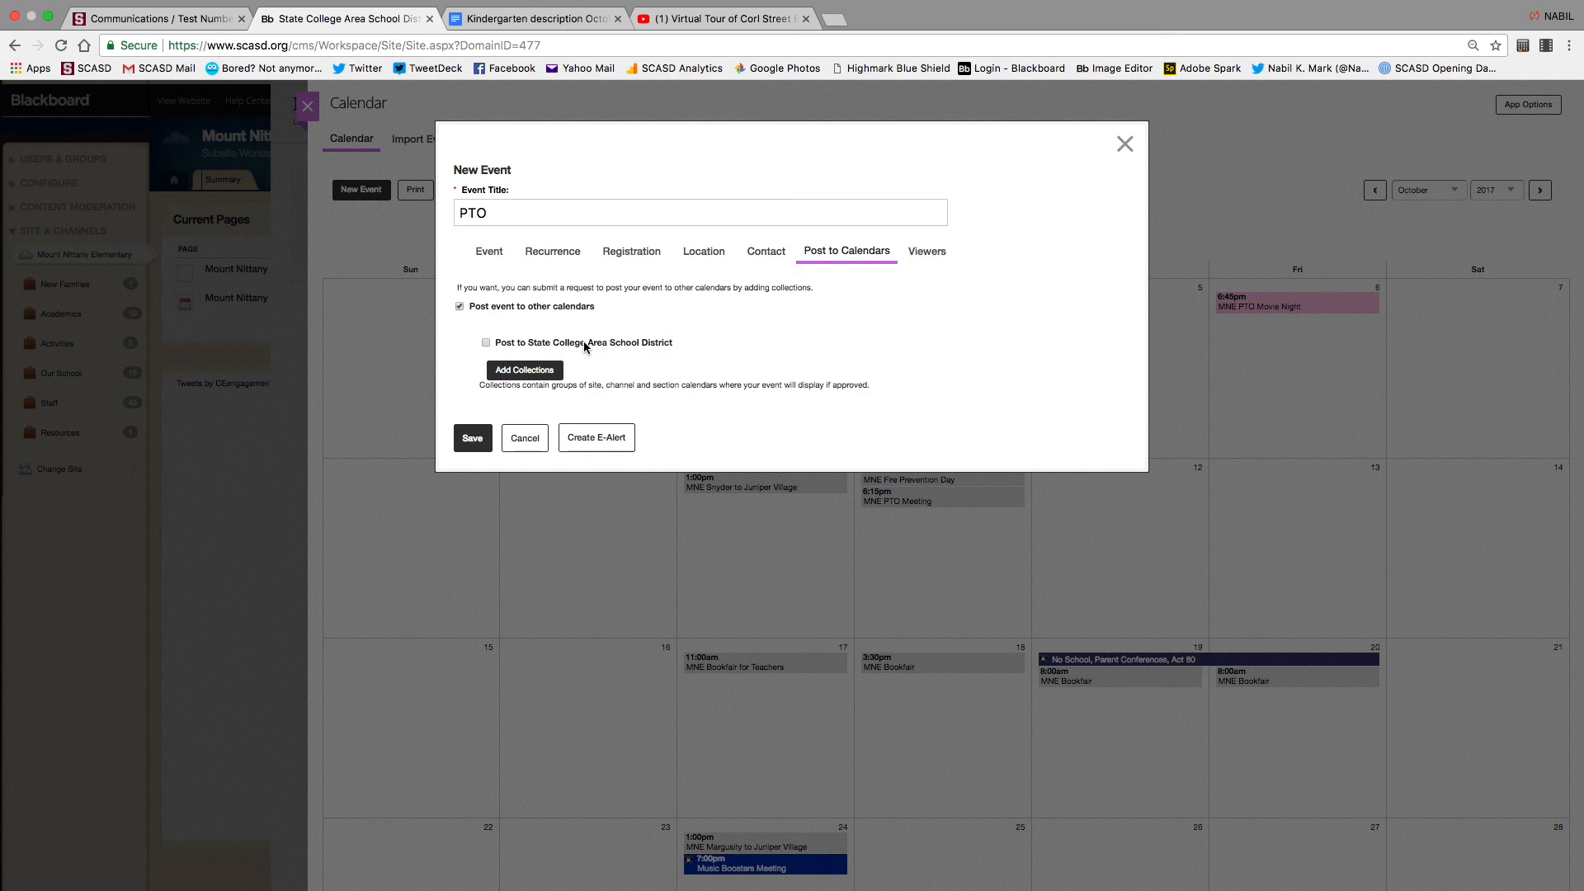
click(486, 343)
Browse the calendar collections without adding any, then discard the PTO event
click(536, 372)
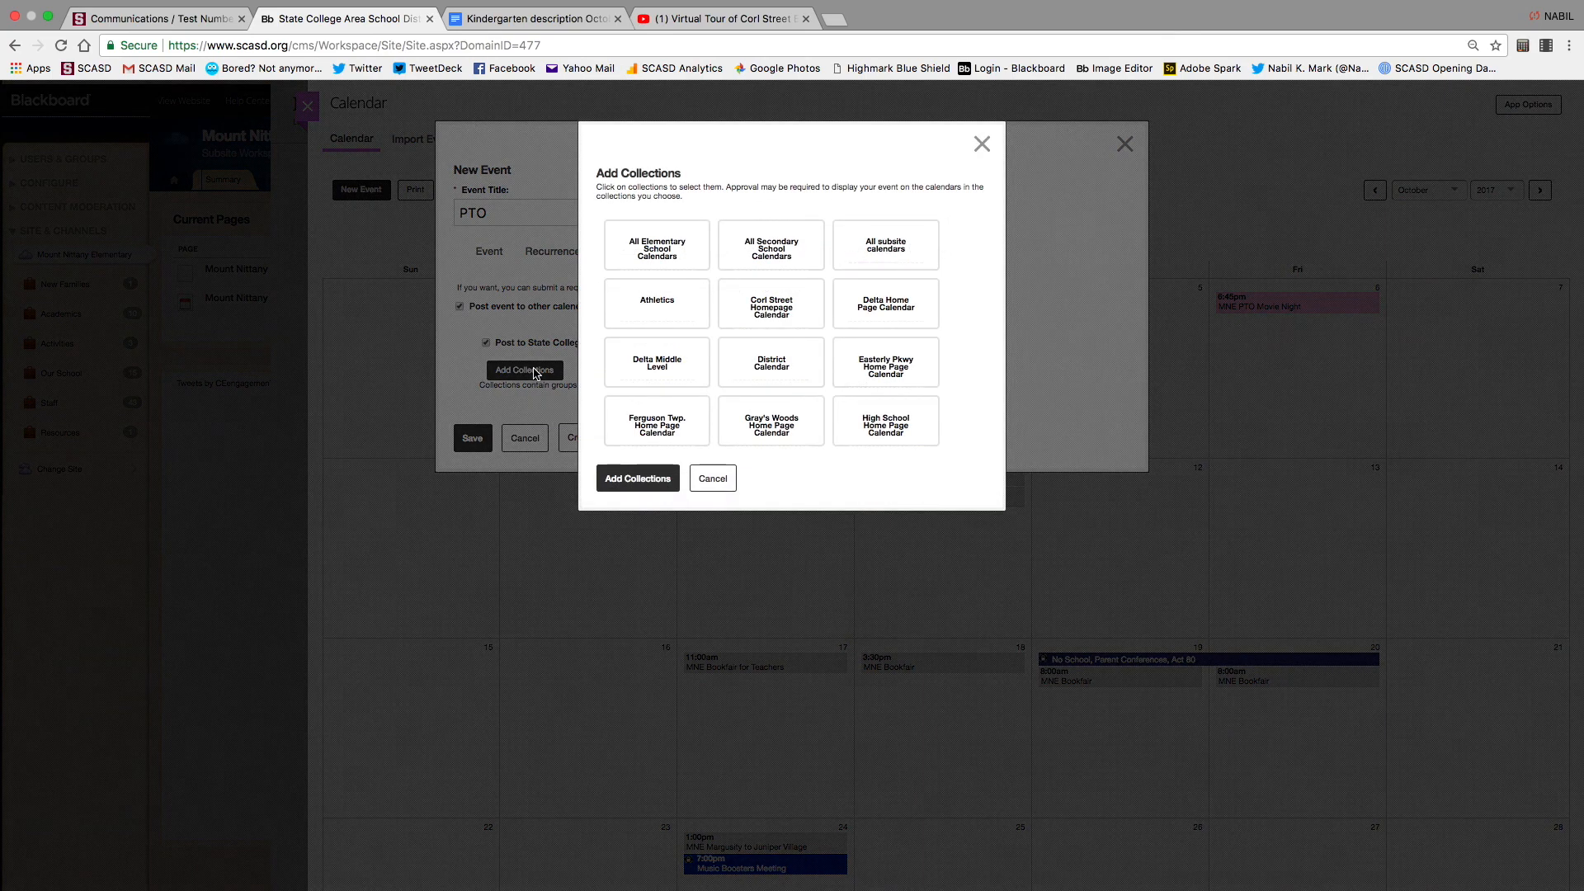
scroll(744, 342, down, 5)
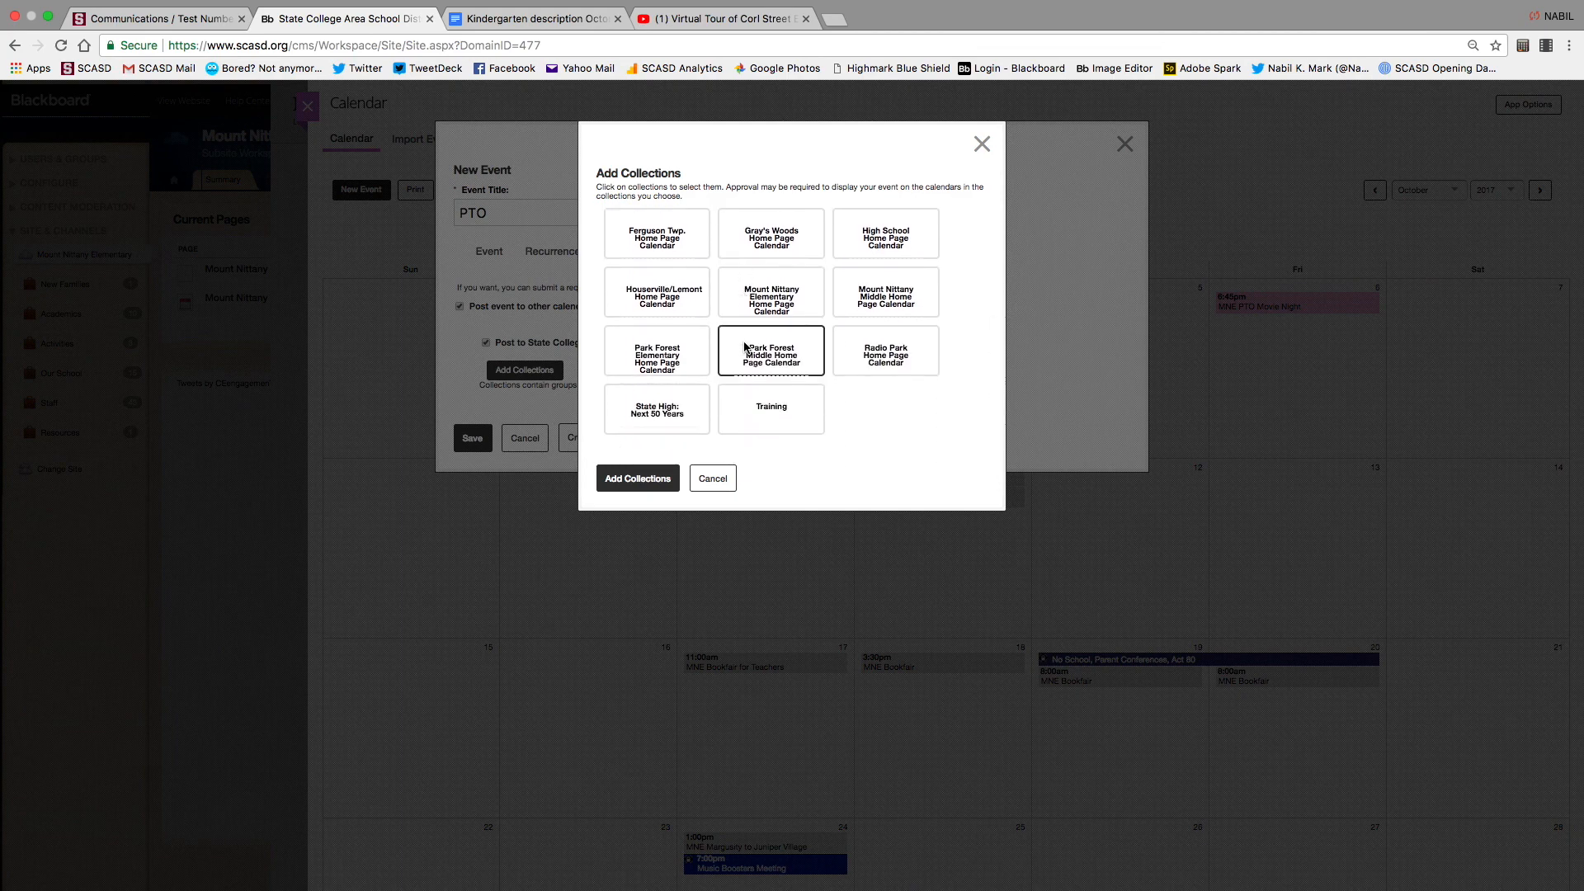
scroll(744, 345, up, 5)
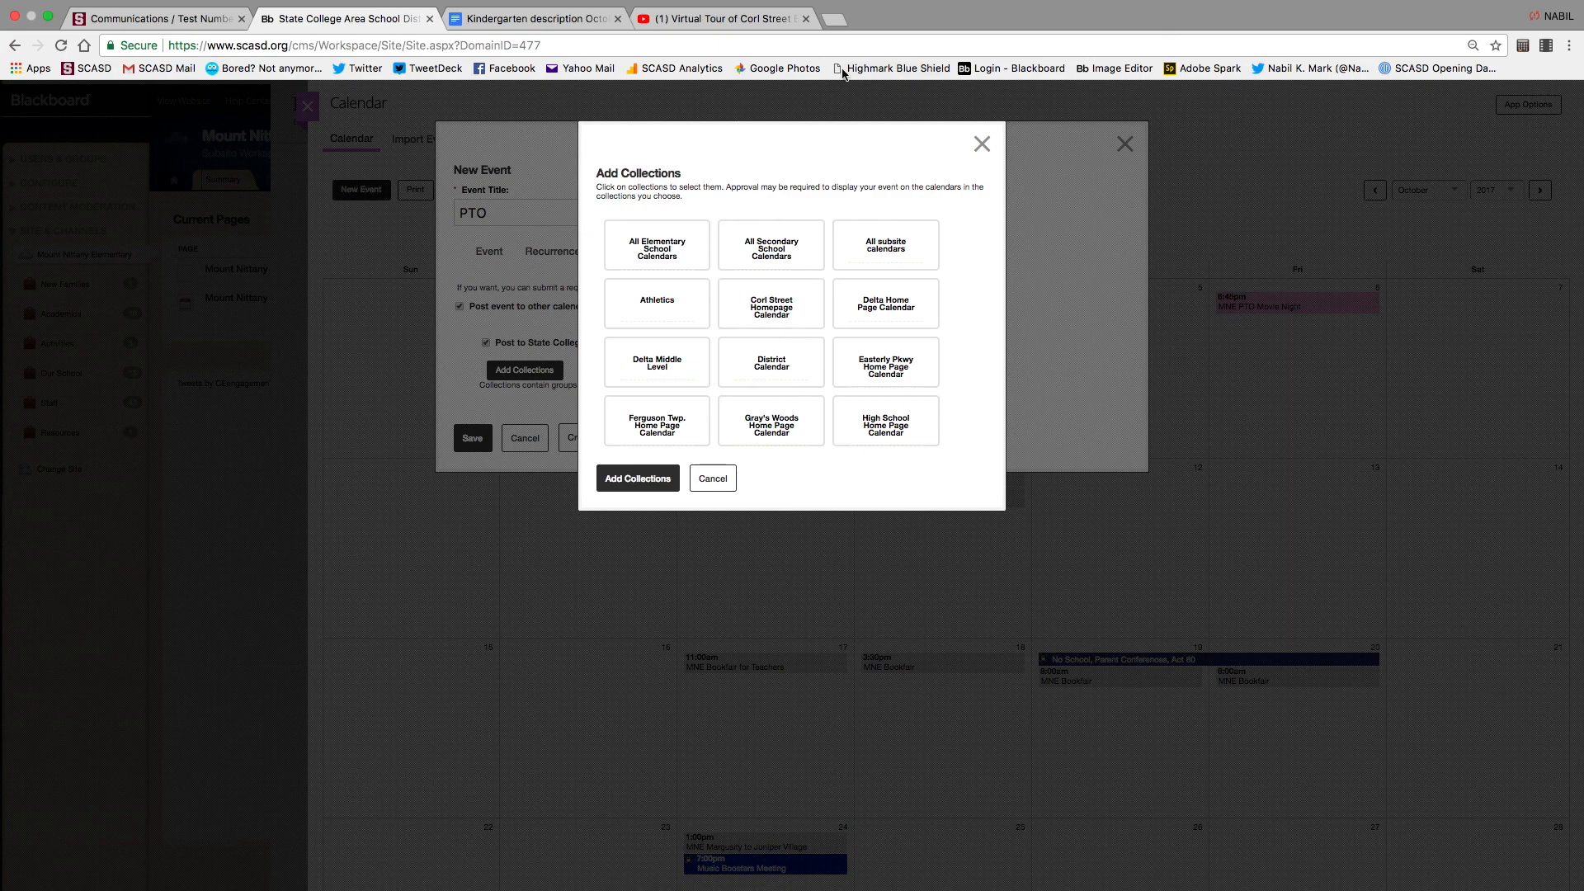
click(716, 484)
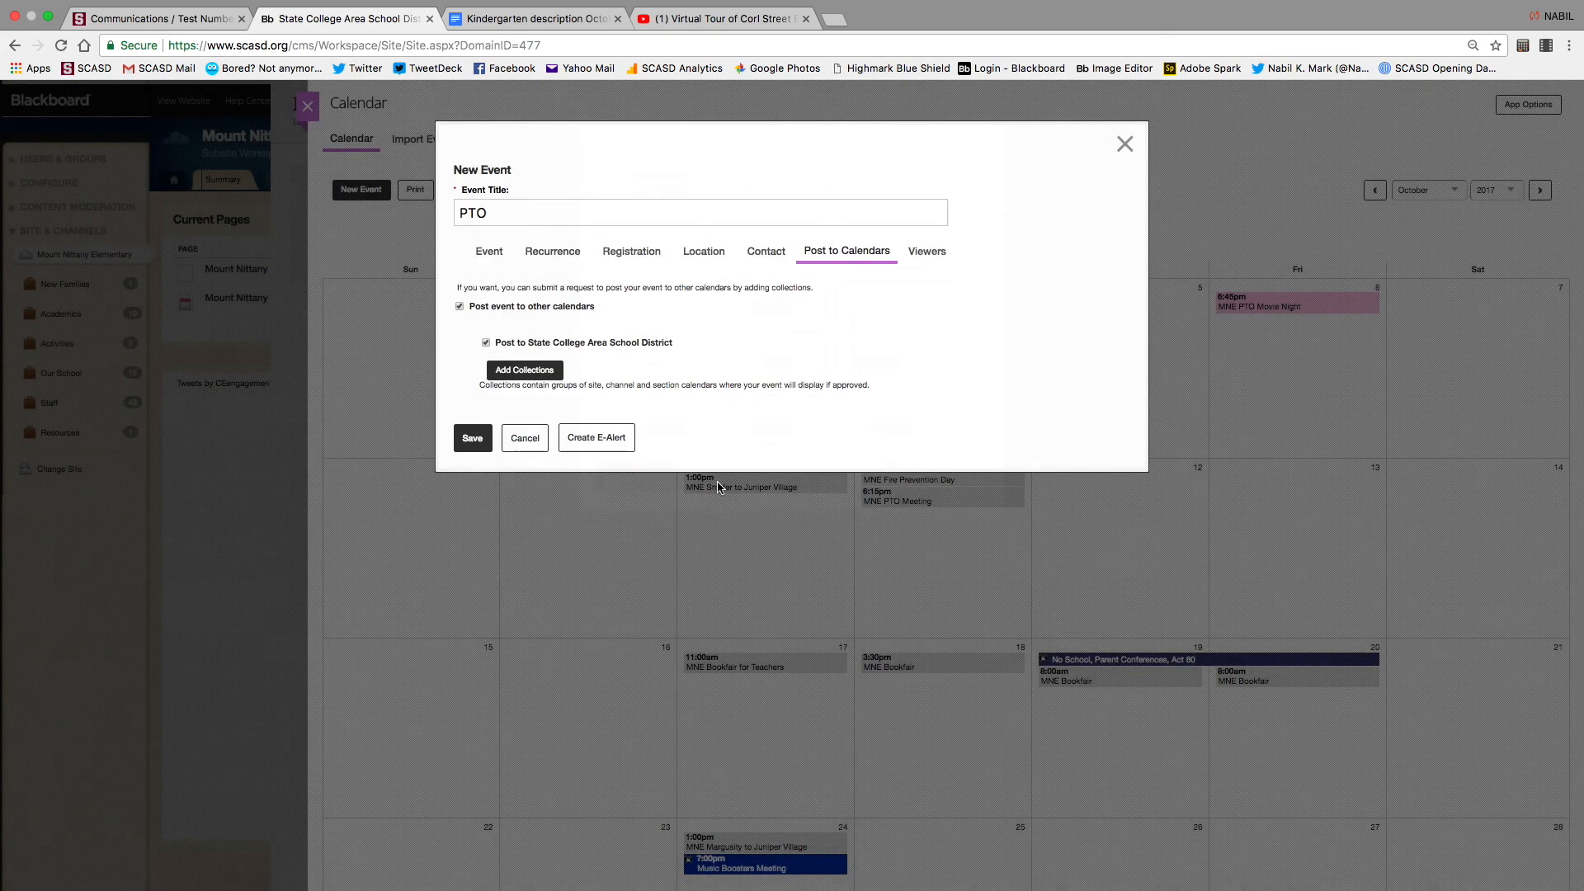
click(532, 443)
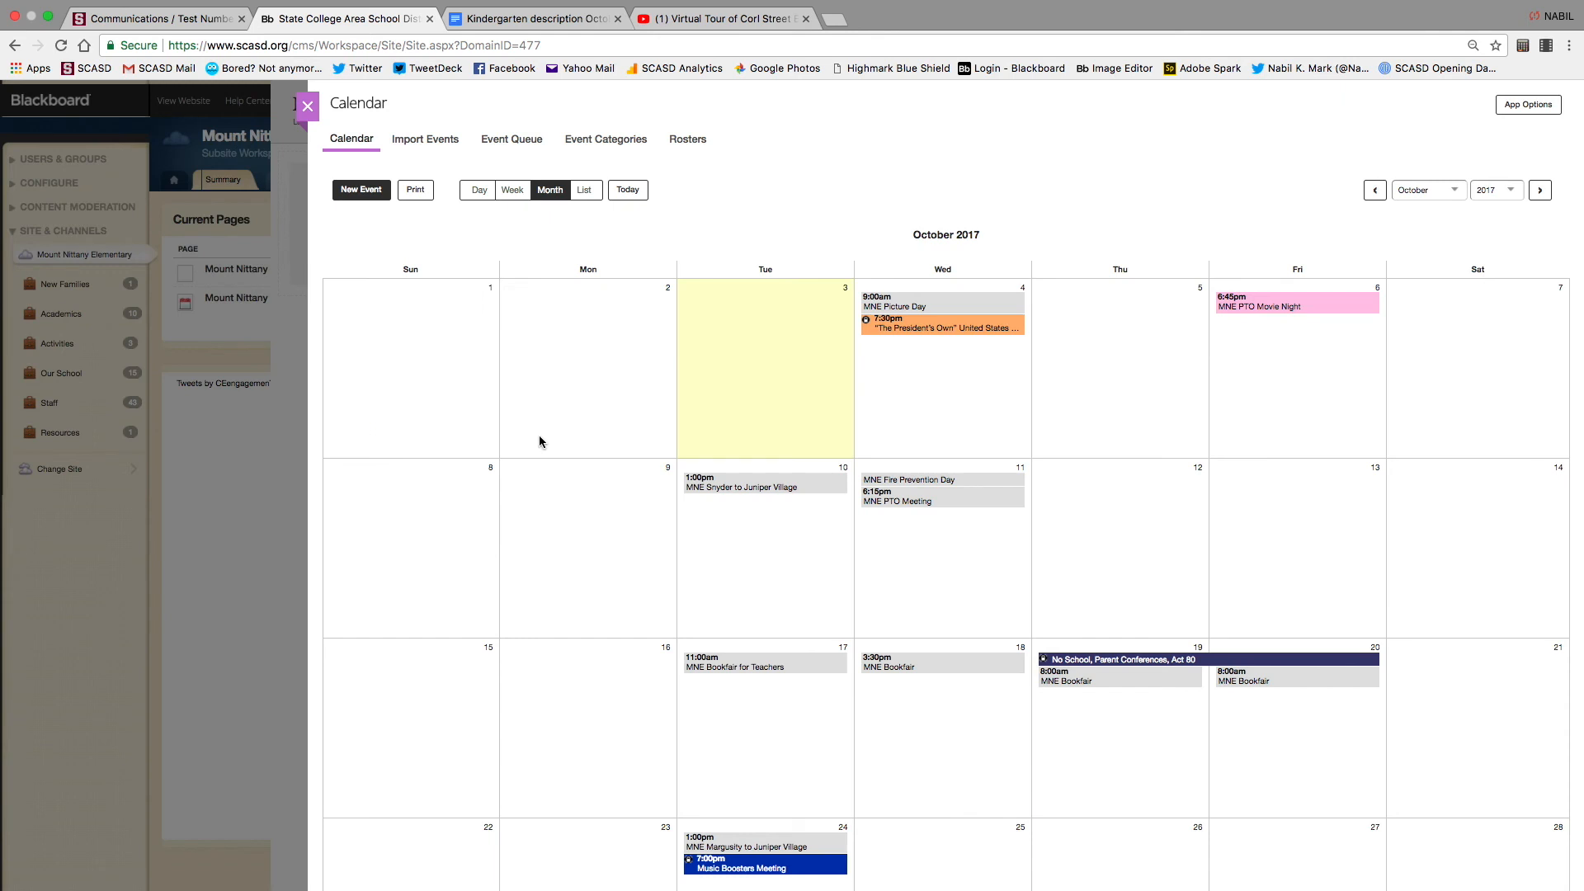